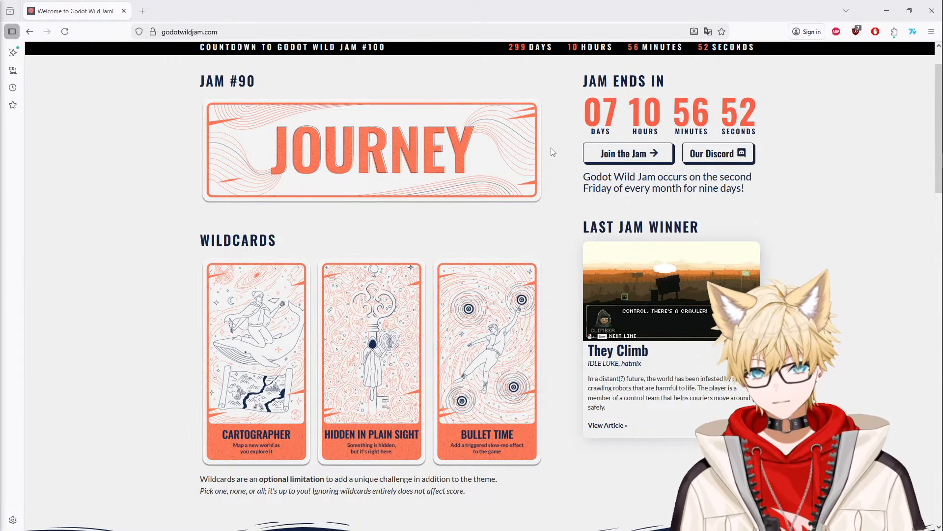
{"action": "mouse_move", "coordinate": [942, 118]}
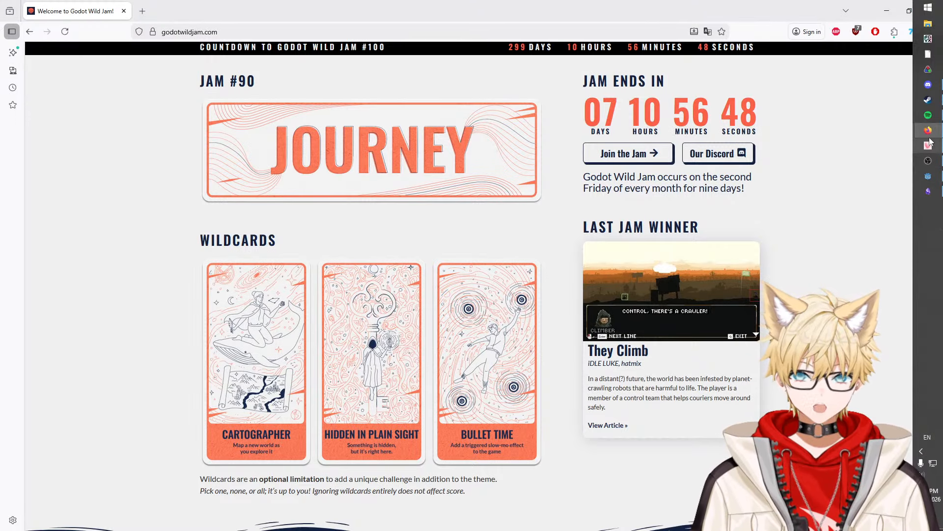
{"action": "mouse_move", "coordinate": [929, 137]}
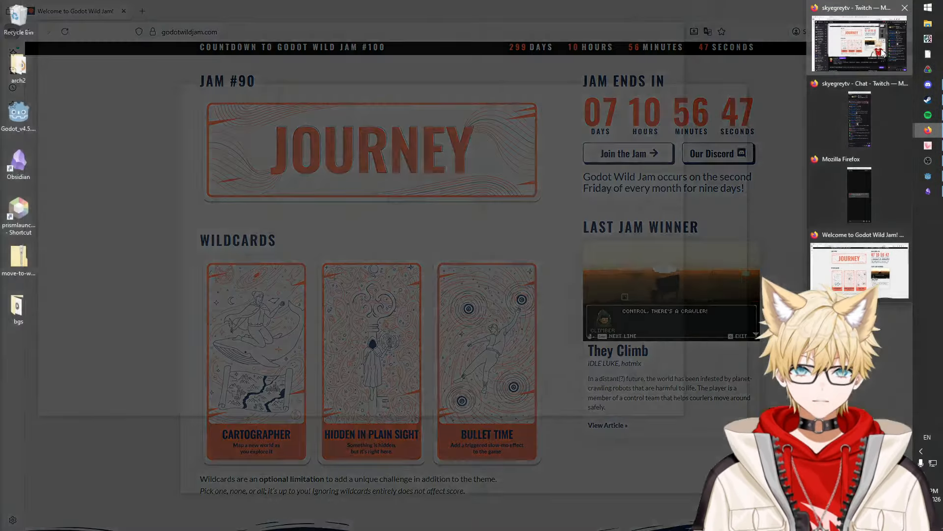
{"action": "left_click", "coordinate": [860, 270]}
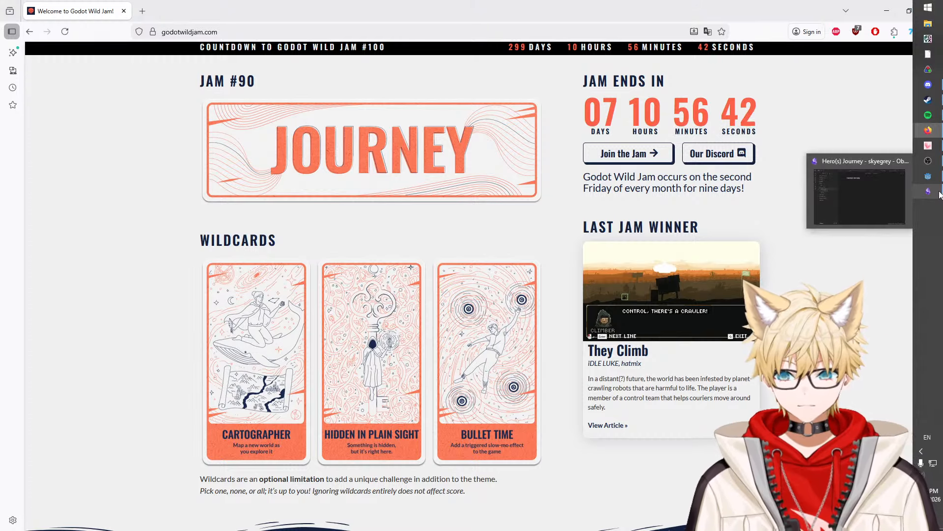
{"action": "left_click", "coordinate": [939, 192]}
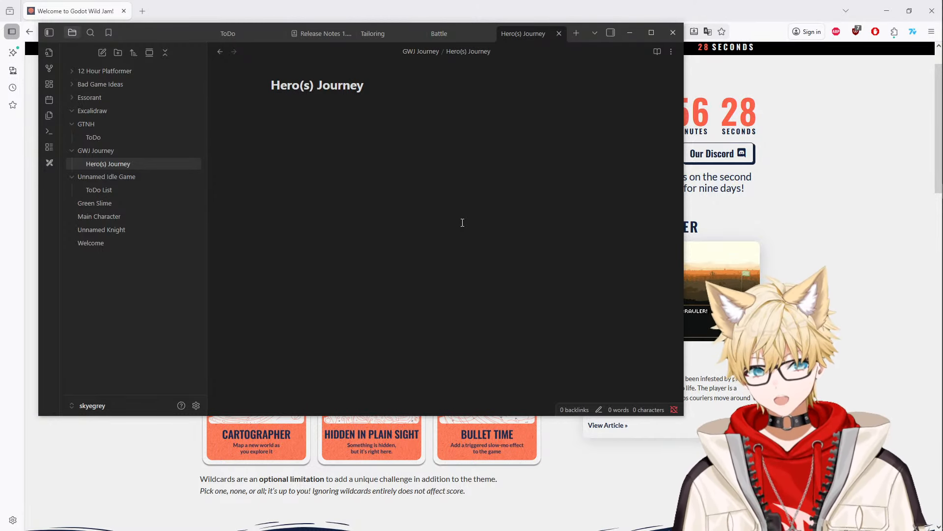
{"action": "left_click", "coordinate": [875, 222]}
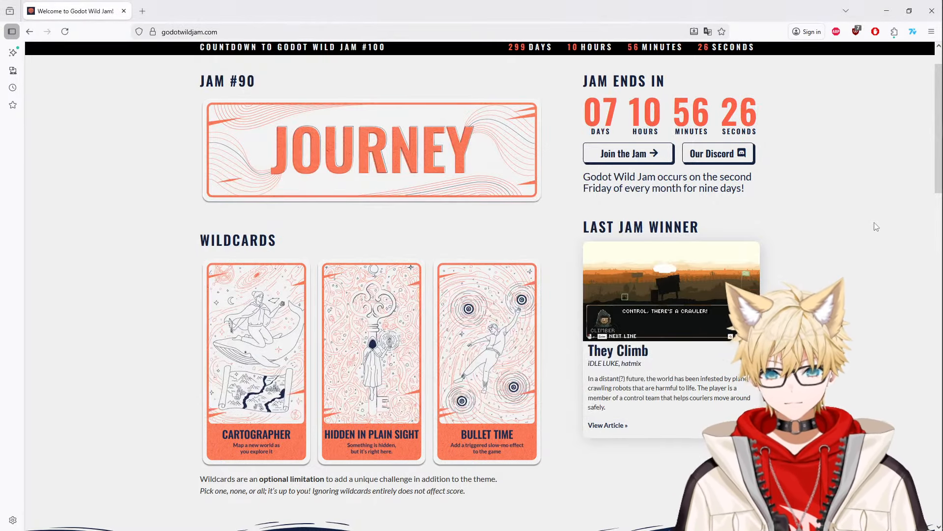
- View the "pun title" meme post on X in a separate browser window, and close that window
{"action": "left_click", "coordinate": [142, 11]}
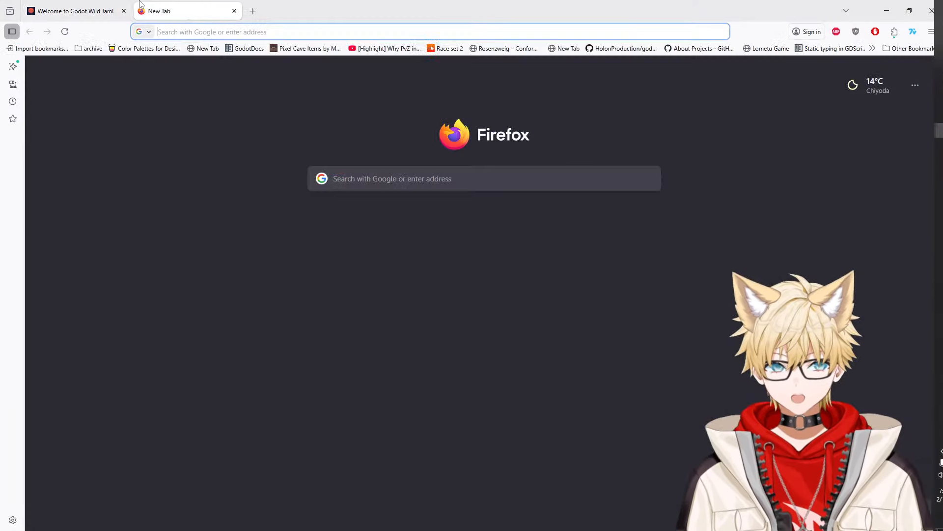
{"action": "left_click_drag", "start_coordinate": [187, 11], "coordinate": [80, 201]}
{"action": "key", "text": "ctrl+w"}
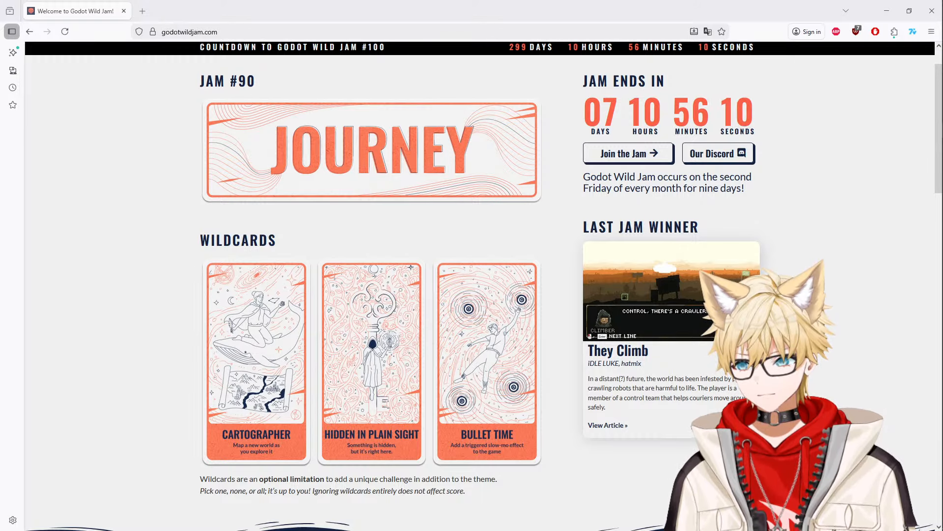
{"action": "left_click_drag", "start_coordinate": [942, 74], "coordinate": [440, 48]}
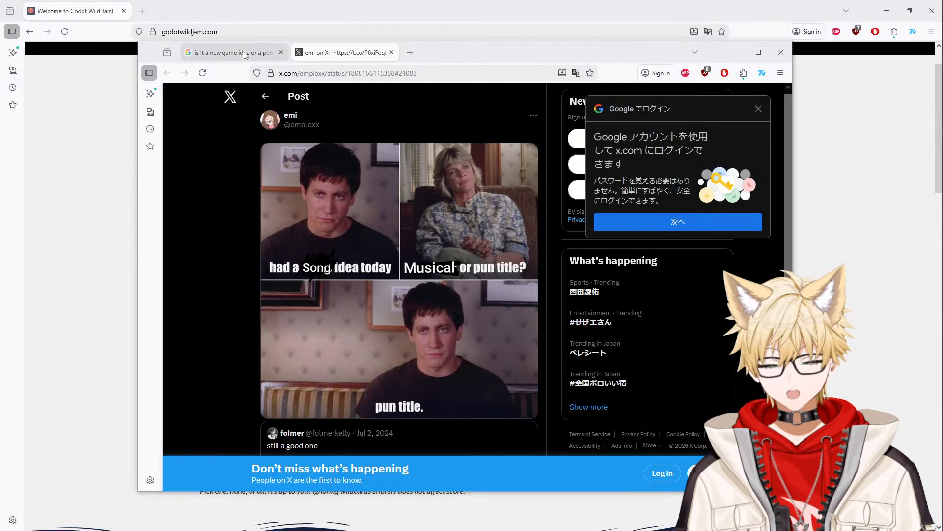
{"action": "key", "text": "ctrl+shift+w"}
- Switch to Obsidian, create a new Excalidraw drawing and move it into the GWJ Journey folder
{"action": "mouse_move", "coordinate": [931, 194]}
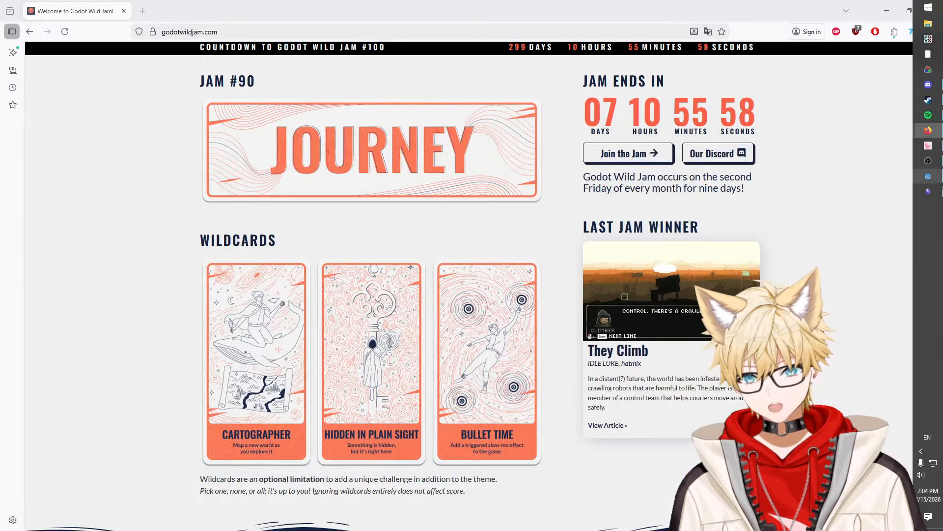
{"action": "left_click", "coordinate": [927, 195]}
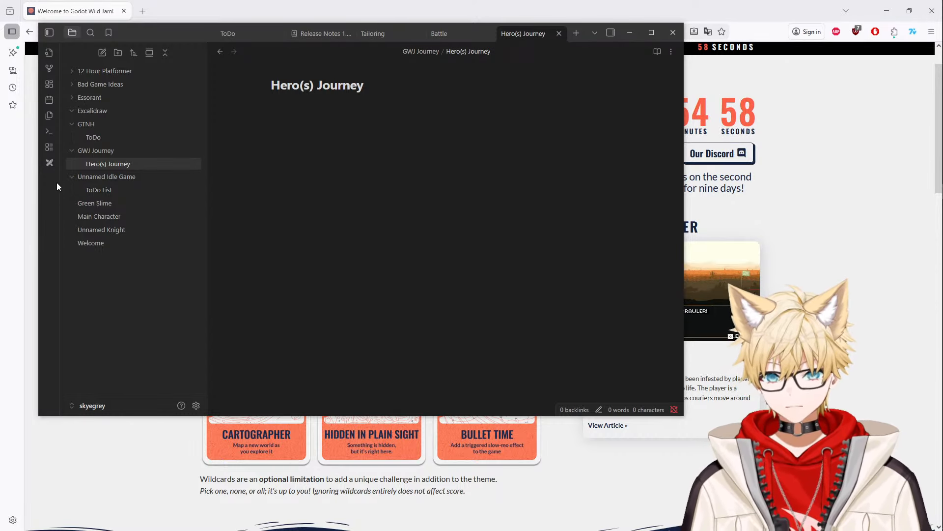
{"action": "left_click", "coordinate": [48, 161]}
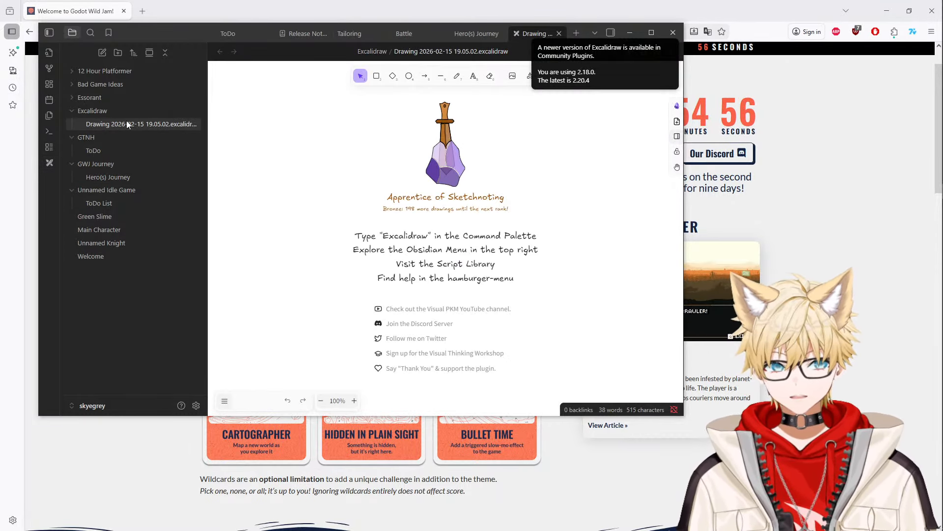
{"action": "mouse_move", "coordinate": [122, 123]}
{"action": "left_mouse_down"}
{"action": "mouse_move", "coordinate": [141, 182]}
{"action": "mouse_move", "coordinate": [132, 178]}
{"action": "left_mouse_up"}
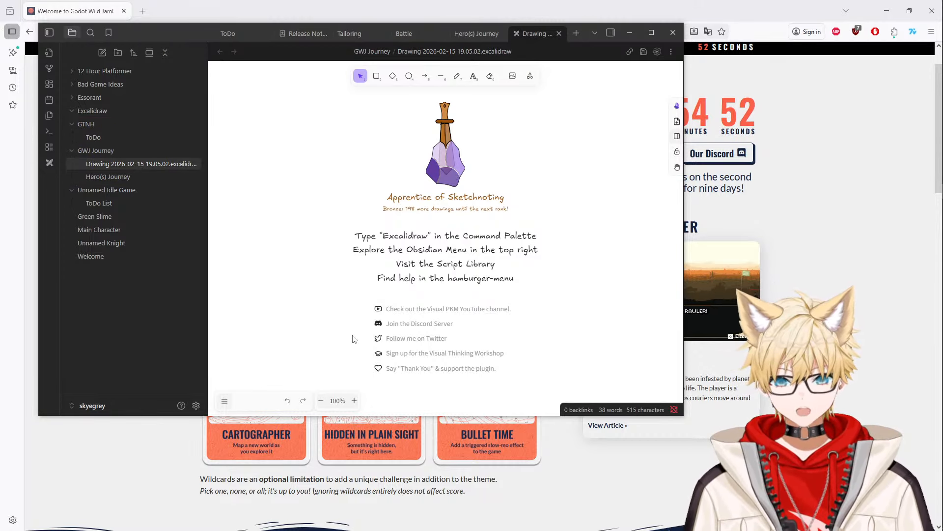
- Switch the Excalidraw drawing to dark mode
{"action": "left_click", "coordinate": [225, 401]}
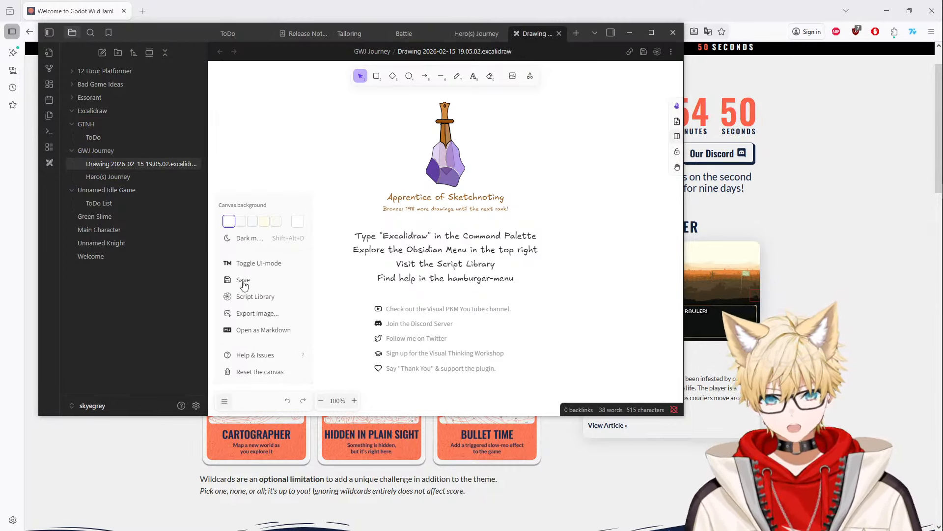
{"action": "left_click", "coordinate": [250, 239]}
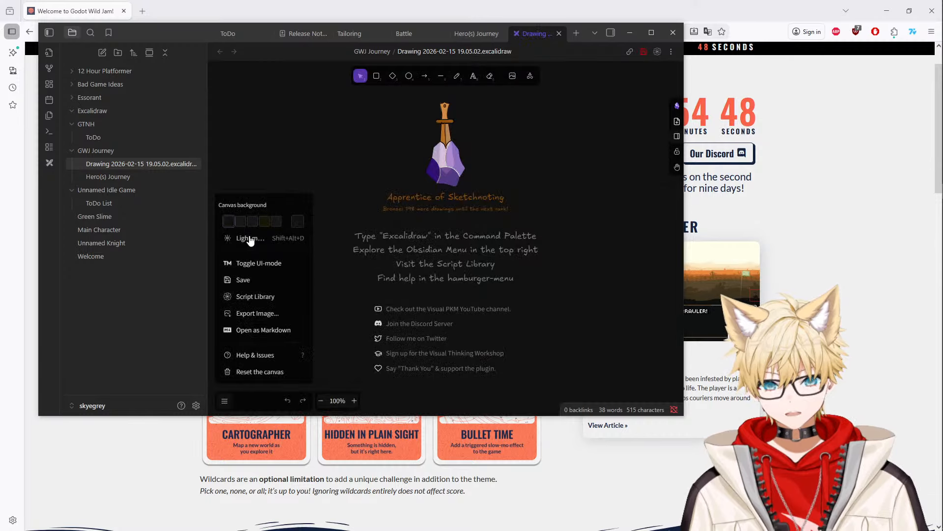
{"action": "left_click", "coordinate": [429, 209]}
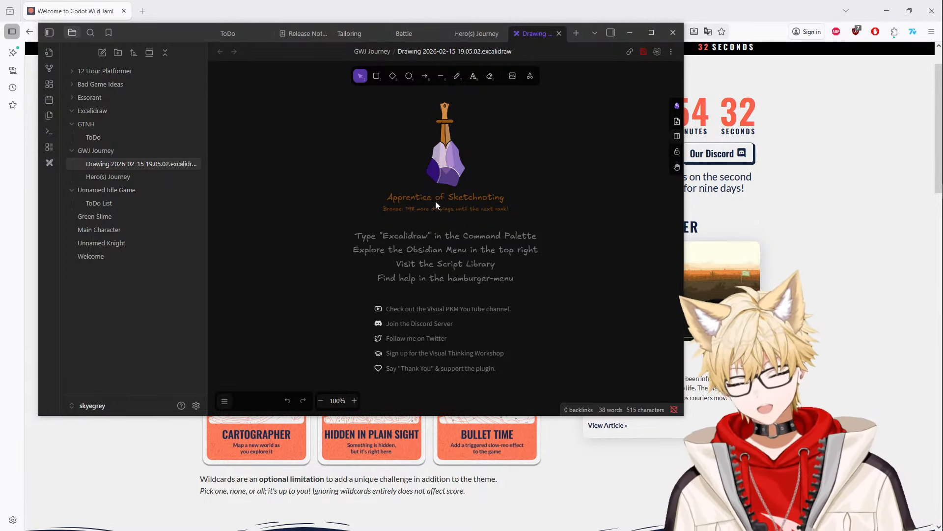
- Draw a large rectangle across most of the canvas as the outer frame of the game screen mockup
{"action": "key", "text": "r"}
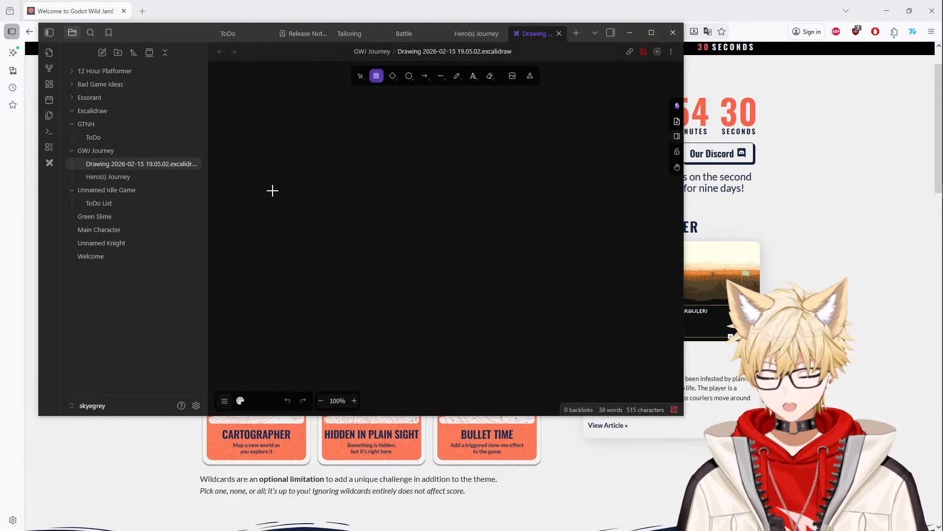
{"action": "left_click_drag", "start_coordinate": [234, 139], "coordinate": [641, 383]}
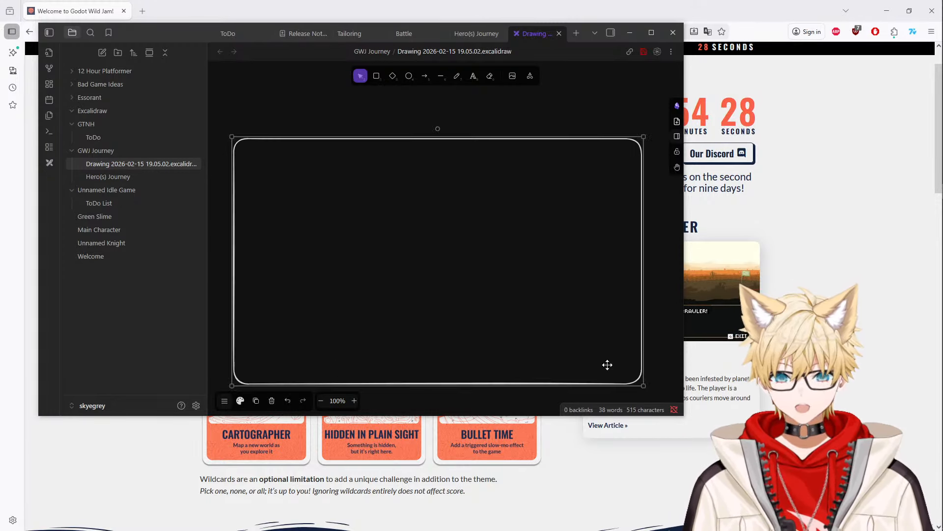
{"action": "left_click", "coordinate": [247, 103]}
- Draw a tall rectangle filling the left third of the frame and align its upper edge just inside the frame
{"action": "key", "text": "r"}
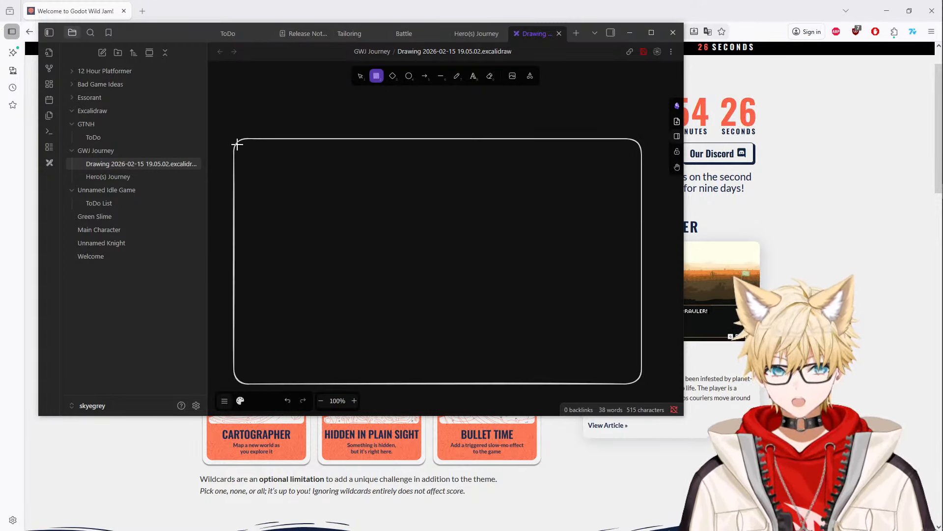
{"action": "left_click_drag", "start_coordinate": [238, 144], "coordinate": [368, 380]}
{"action": "left_click_drag", "start_coordinate": [369, 142], "coordinate": [369, 139]}
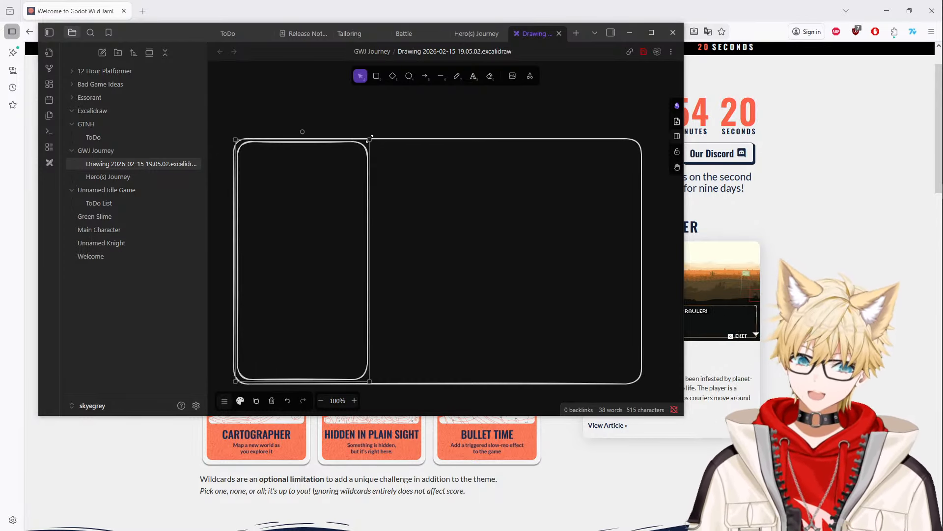
{"action": "left_click", "coordinate": [305, 197]}
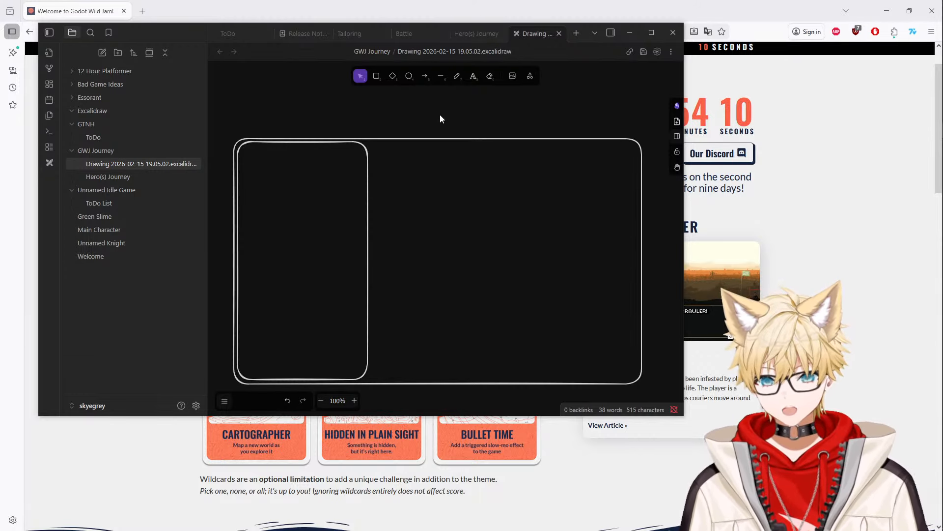
- Draw a second tall rectangle in the middle third of the frame and raise its upper edge level with the left column
{"action": "left_click", "coordinate": [377, 76]}
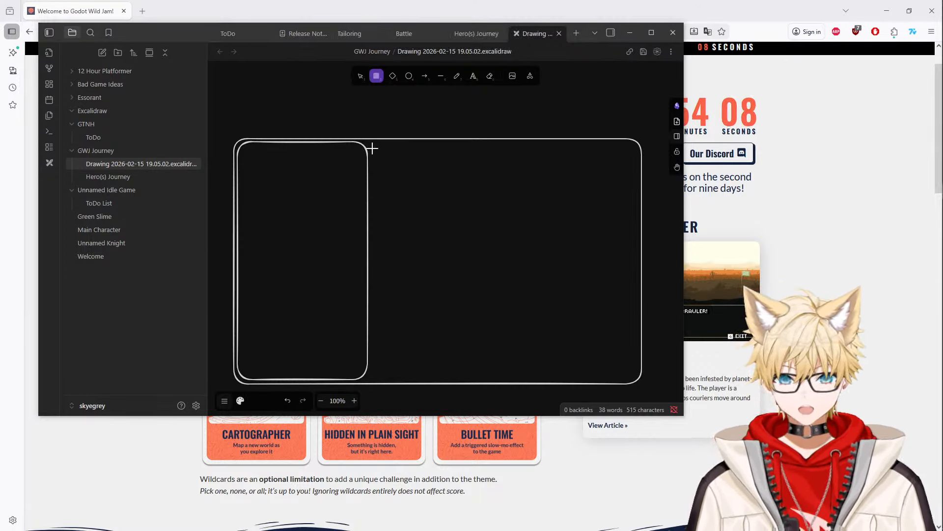
{"action": "left_click_drag", "start_coordinate": [372, 148], "coordinate": [503, 382]}
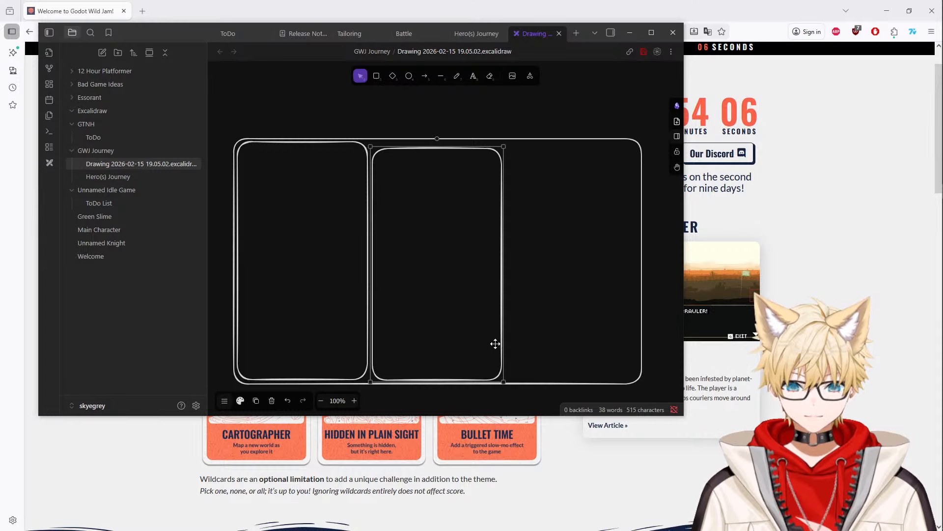
{"action": "left_click_drag", "start_coordinate": [503, 146], "coordinate": [504, 141]}
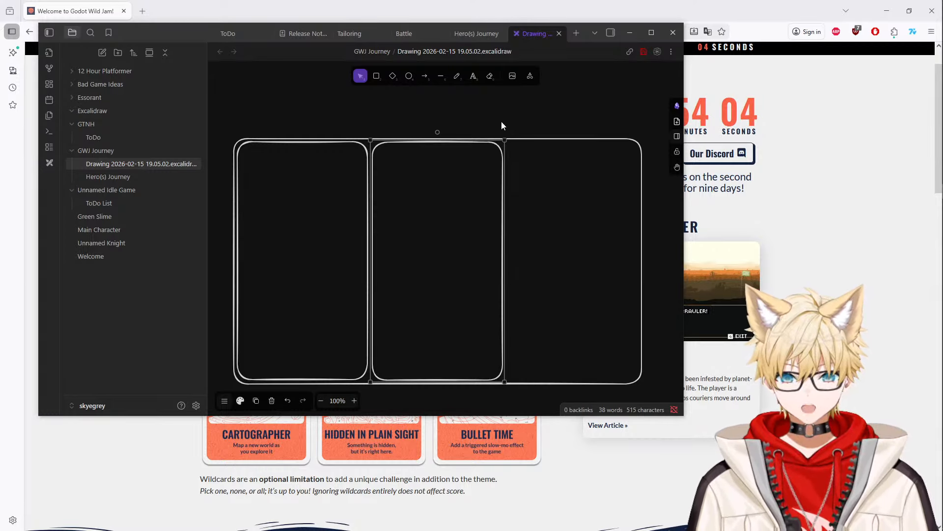
{"action": "left_click", "coordinate": [511, 147]}
- Draw a third tall rectangle in the right third of the frame and raise its upper edge to match the other columns
{"action": "left_click", "coordinate": [377, 76]}
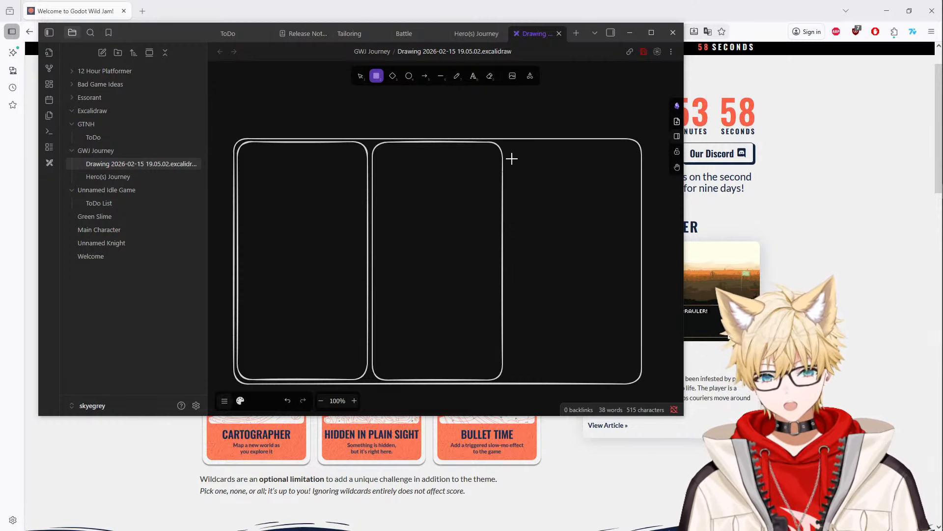
{"action": "left_click_drag", "start_coordinate": [507, 146], "coordinate": [639, 380]}
{"action": "left_click_drag", "start_coordinate": [504, 144], "coordinate": [504, 138]}
{"action": "left_click", "coordinate": [505, 113]}
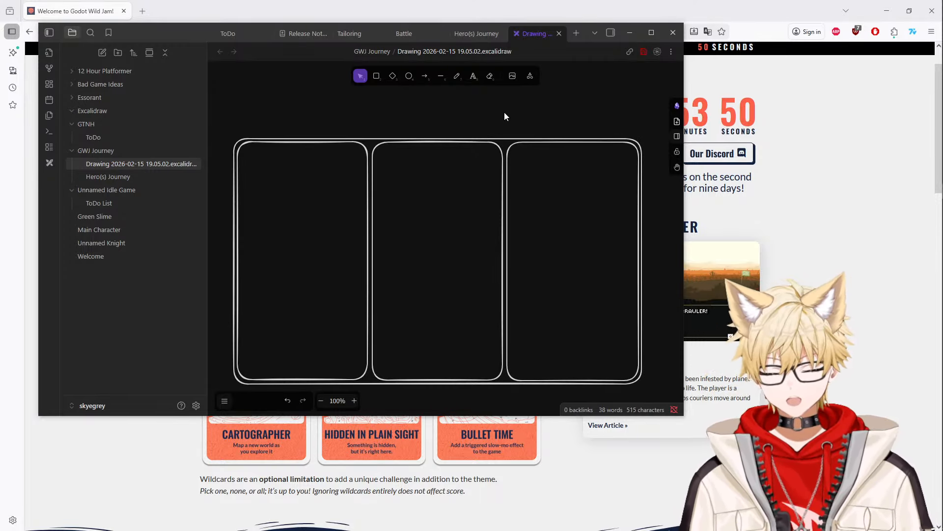
- Draw a wide, short card rectangle near the upper end of the middle column and extend its left edge slightly
{"action": "scroll", "coordinate": [477, 212], "scroll_direction": "down", "scroll_amount": 1}
{"action": "scroll", "coordinate": [477, 215], "scroll_direction": "up", "scroll_amount": 1}
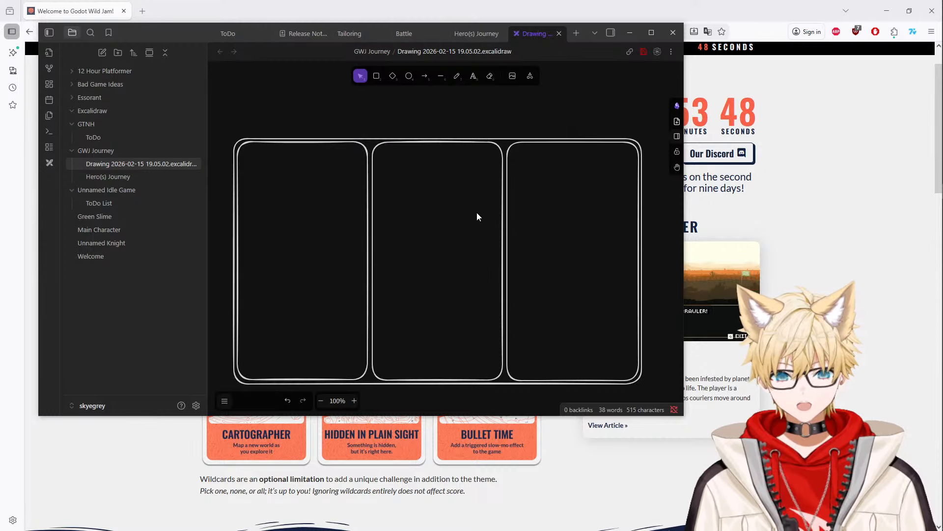
{"action": "scroll", "coordinate": [404, 311], "scroll_direction": "down", "scroll_amount": 1, "text": "ctrl"}
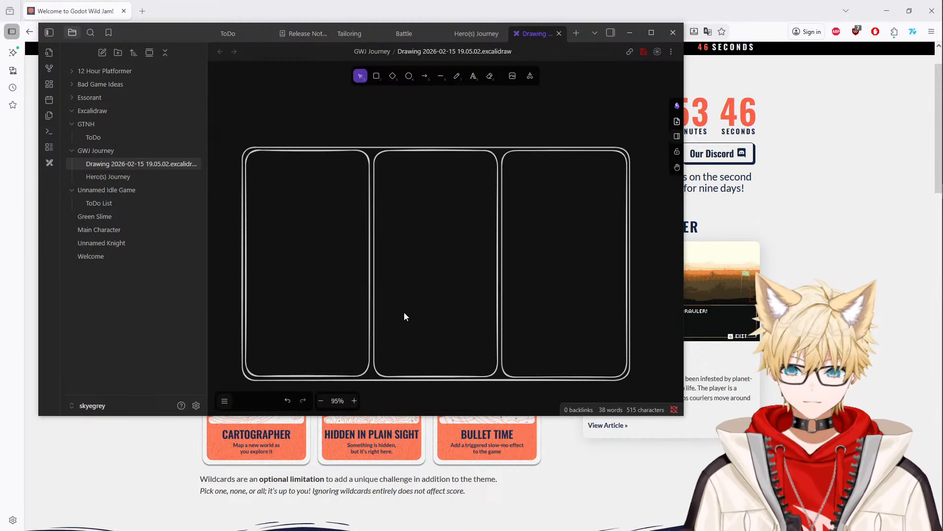
{"action": "left_click", "coordinate": [377, 76]}
{"action": "left_click_drag", "start_coordinate": [377, 167], "coordinate": [494, 210]}
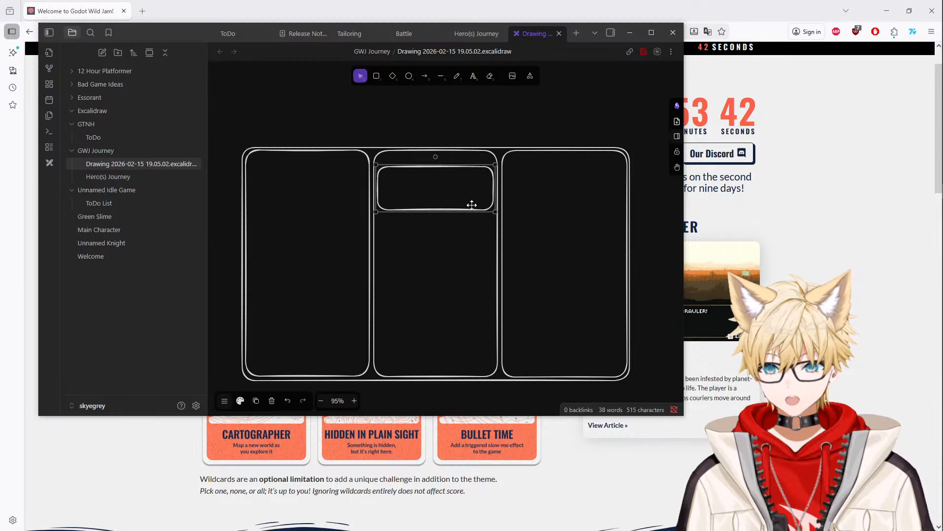
{"action": "left_click_drag", "start_coordinate": [376, 189], "coordinate": [374, 190]}
{"action": "left_click", "coordinate": [455, 163]}
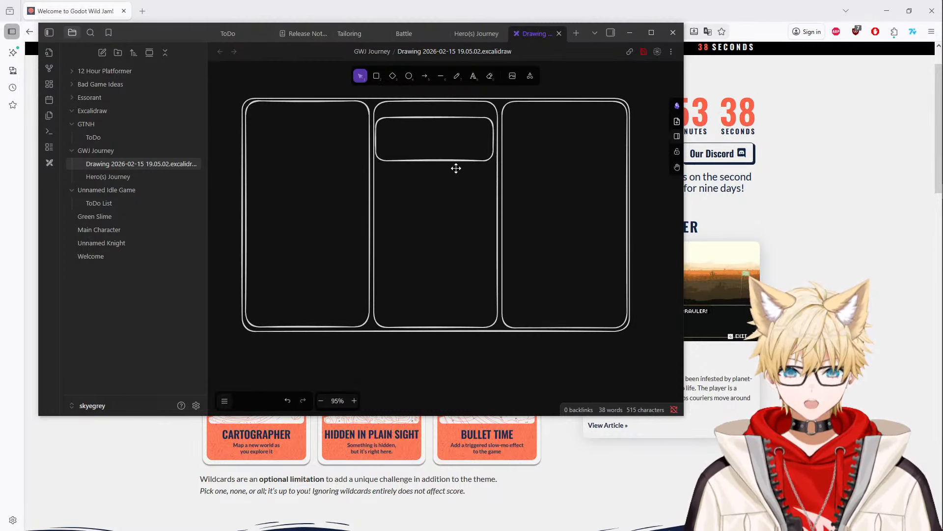
- Draw a small button rectangle in the lower-right corner of the card in the middle column
{"action": "scroll", "coordinate": [457, 162], "scroll_direction": "up", "scroll_amount": 10, "text": "ctrl"}
{"action": "scroll", "coordinate": [459, 158], "scroll_direction": "up", "scroll_amount": 3}
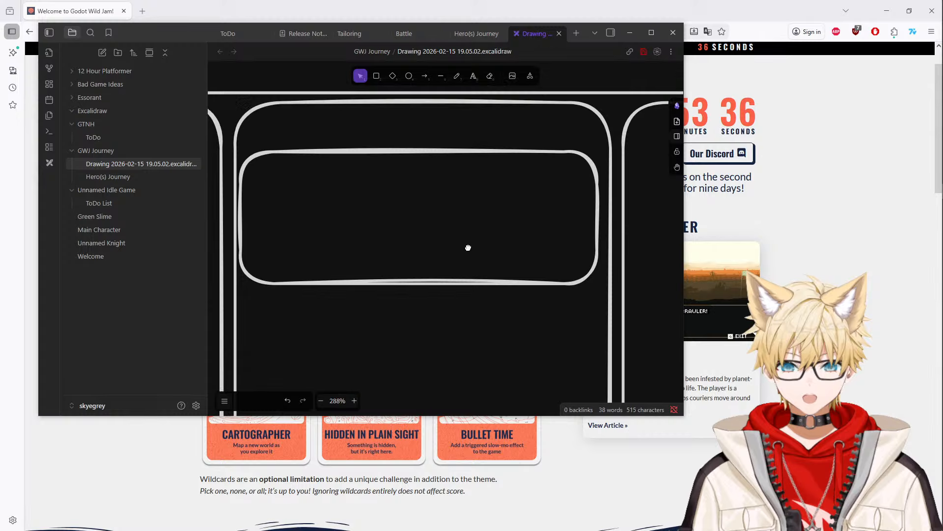
{"action": "left_click", "coordinate": [376, 76]}
{"action": "left_click_drag", "start_coordinate": [502, 253], "coordinate": [585, 279]}
- Try labelling the small button rectangle "Journey" with text bound inside the shape, and copy that text
{"action": "double_click", "coordinate": [553, 268]}
{"action": "type", "text": "Journey"}
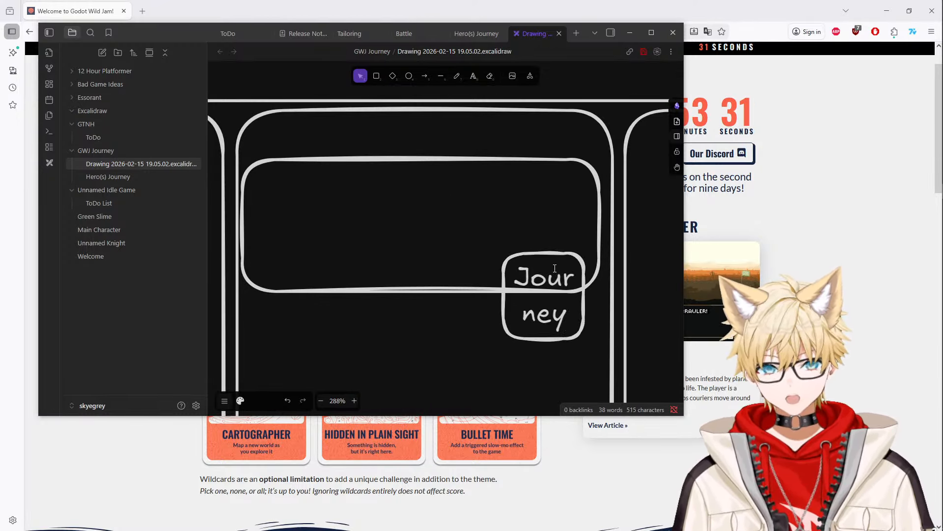
{"action": "key", "text": "ctrl+a"}
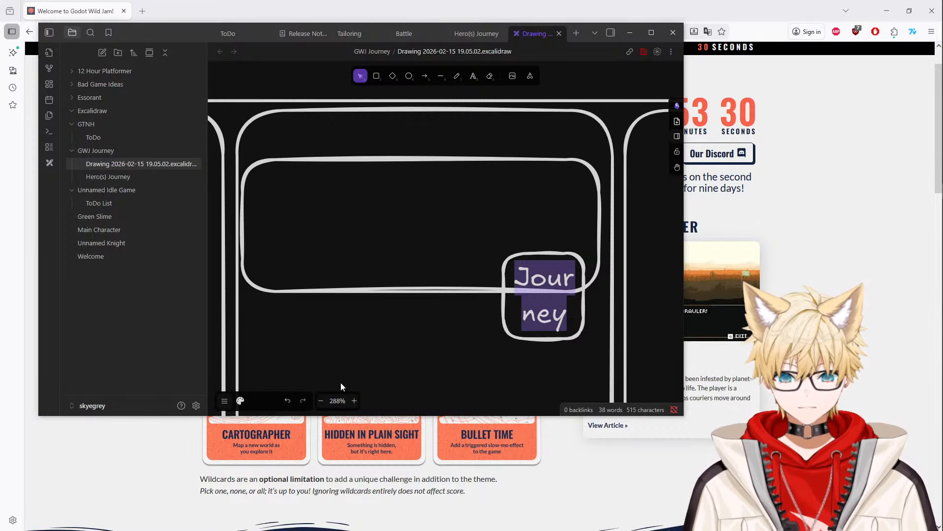
{"action": "right_click", "coordinate": [569, 273]}
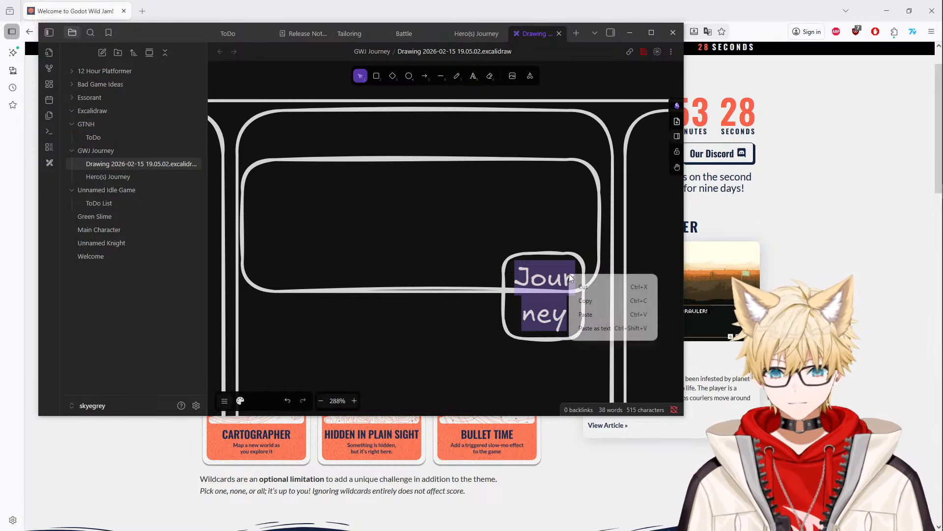
{"action": "left_click", "coordinate": [582, 299]}
{"action": "left_click", "coordinate": [494, 164]}
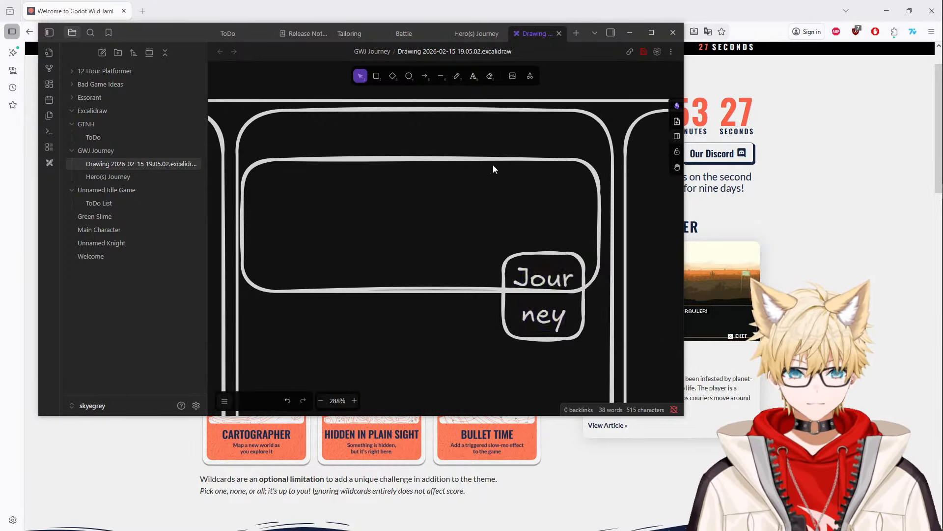
- Clear the text from the small button rectangle, widen it slightly and move it inside the card's lower-right corner
{"action": "left_click", "coordinate": [472, 77]}
{"action": "left_click", "coordinate": [545, 255]}
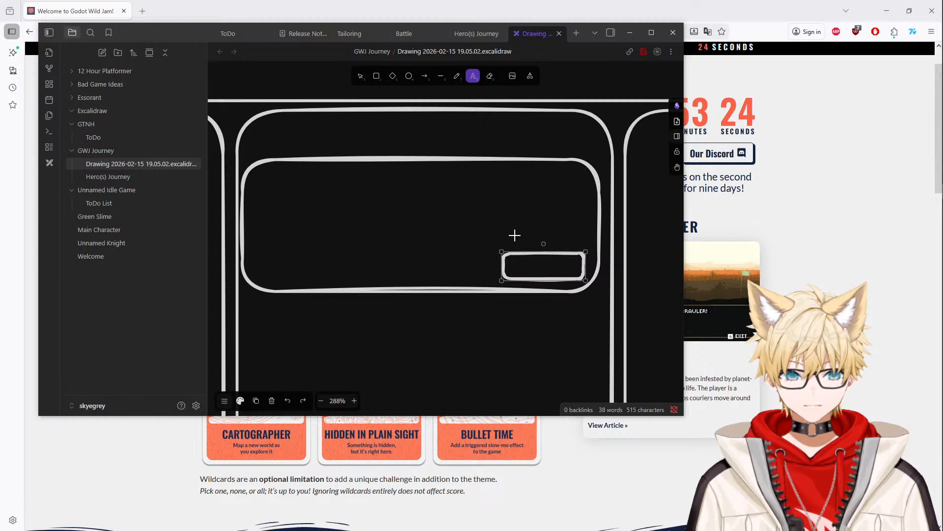
{"action": "key", "text": "Escape"}
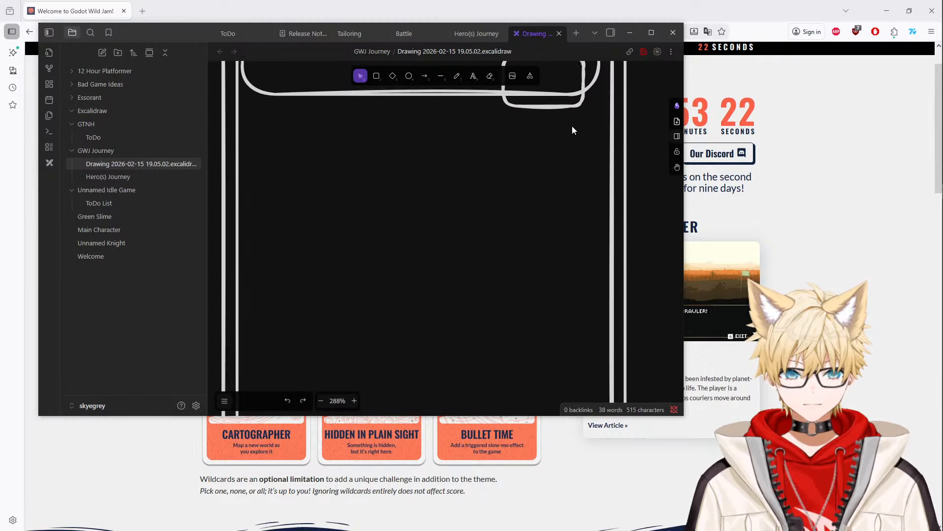
{"action": "left_click", "coordinate": [537, 254]}
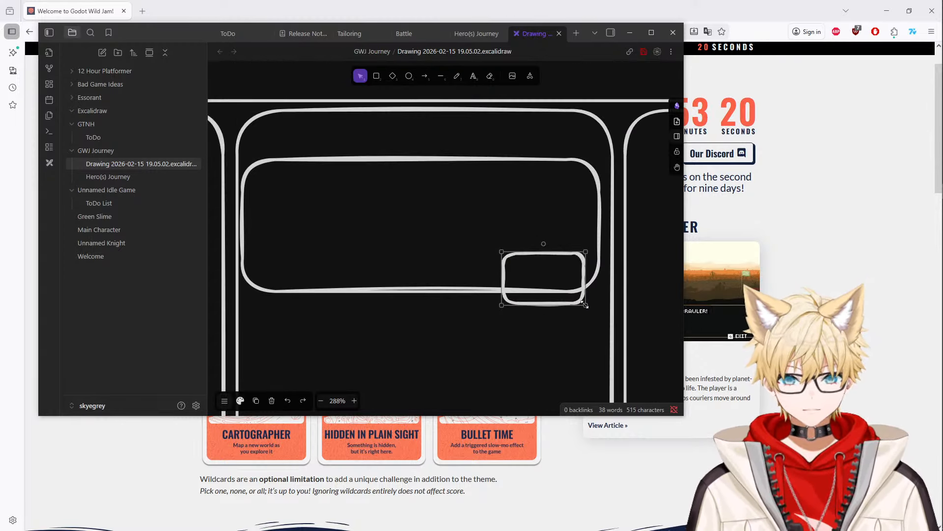
{"action": "left_click_drag", "start_coordinate": [586, 266], "coordinate": [598, 251]}
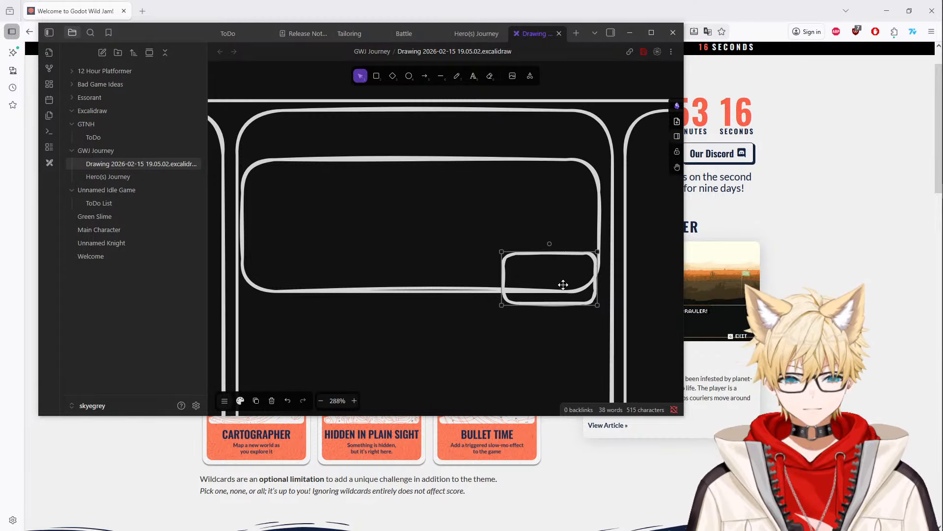
{"action": "left_click_drag", "start_coordinate": [563, 285], "coordinate": [551, 261]}
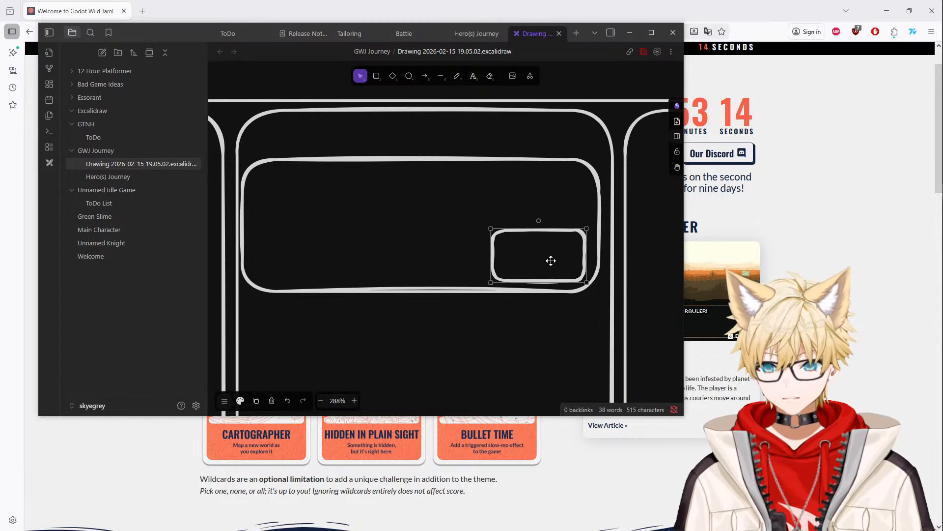
{"action": "left_click", "coordinate": [442, 225]}
{"action": "left_click", "coordinate": [457, 76]}
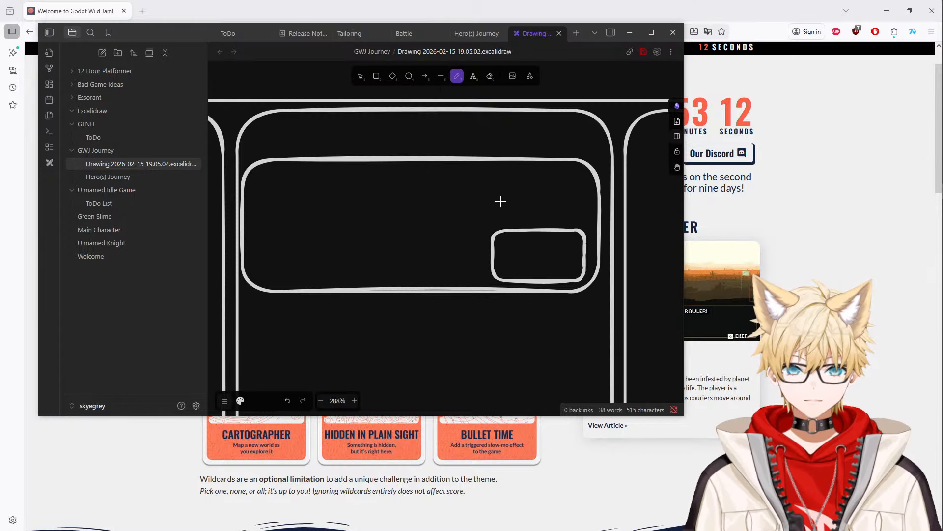
{"action": "mouse_move", "coordinate": [506, 248]}
{"action": "left_mouse_down"}
{"action": "mouse_move", "coordinate": [523, 252]}
{"action": "mouse_move", "coordinate": [498, 270]}
{"action": "left_mouse_up"}
{"action": "key", "text": "ctrl+z"}
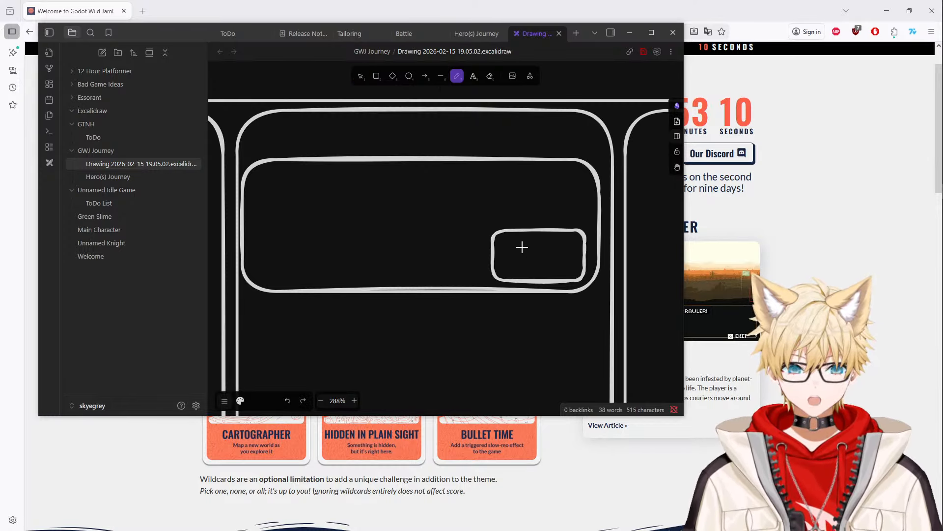
- Label the small button rectangle in the card's lower-right corner "journey" with text bound inside the shape
{"action": "left_click", "coordinate": [474, 77]}
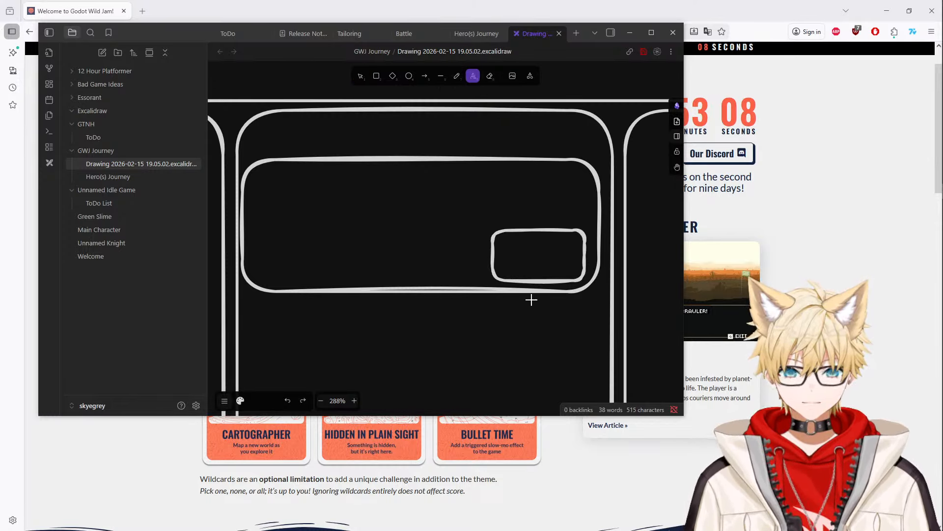
{"action": "left_click", "coordinate": [545, 271]}
{"action": "type", "text": "journey"}
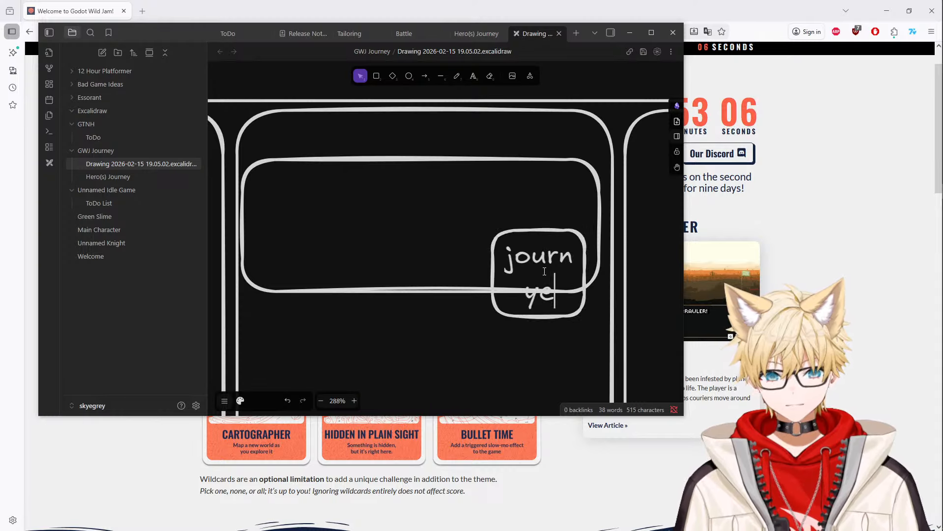
{"action": "key", "text": "BackSpace"}
{"action": "type", "text": "y"}
{"action": "left_click", "coordinate": [437, 226]}
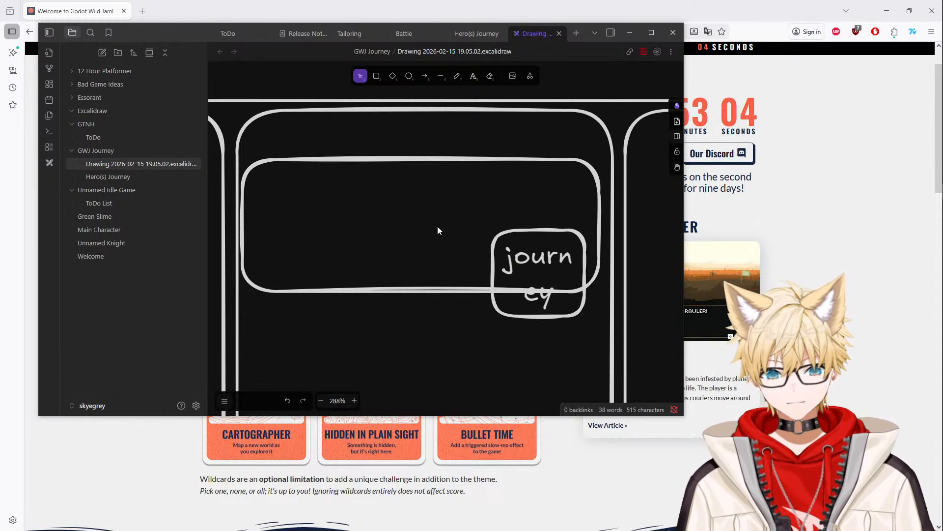
- Draw two more button rectangles side by side along the card's lower edge, left of the journey button
{"action": "left_click", "coordinate": [376, 77]}
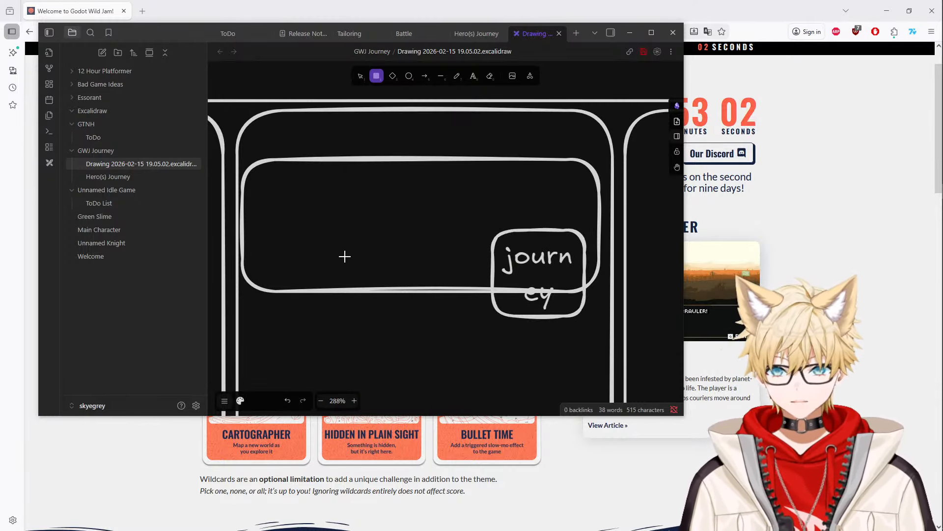
{"action": "left_click_drag", "start_coordinate": [250, 241], "coordinate": [364, 280]}
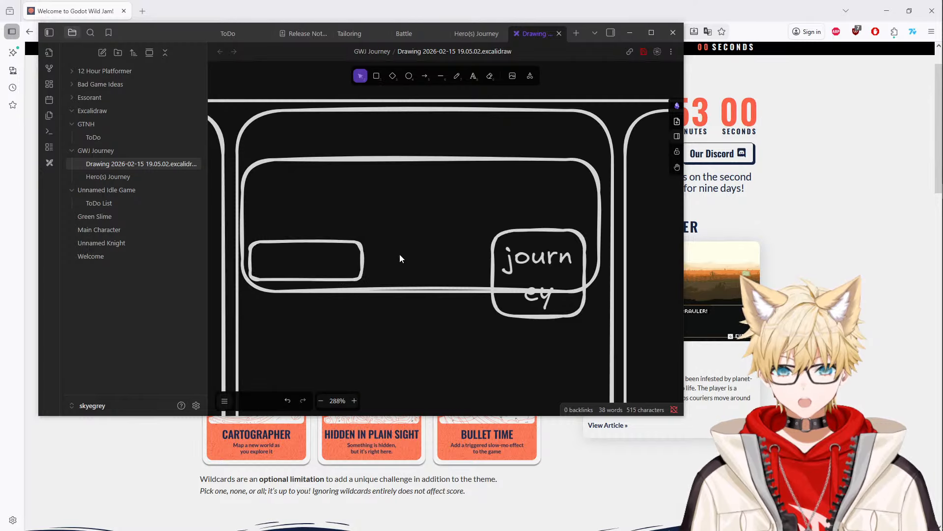
{"action": "key", "text": "r"}
{"action": "left_click_drag", "start_coordinate": [374, 241], "coordinate": [487, 280]}
- Label the card's left button rectangle "stats" and the middle one "gear"
{"action": "double_click", "coordinate": [269, 254]}
{"action": "type", "text": "stats"}
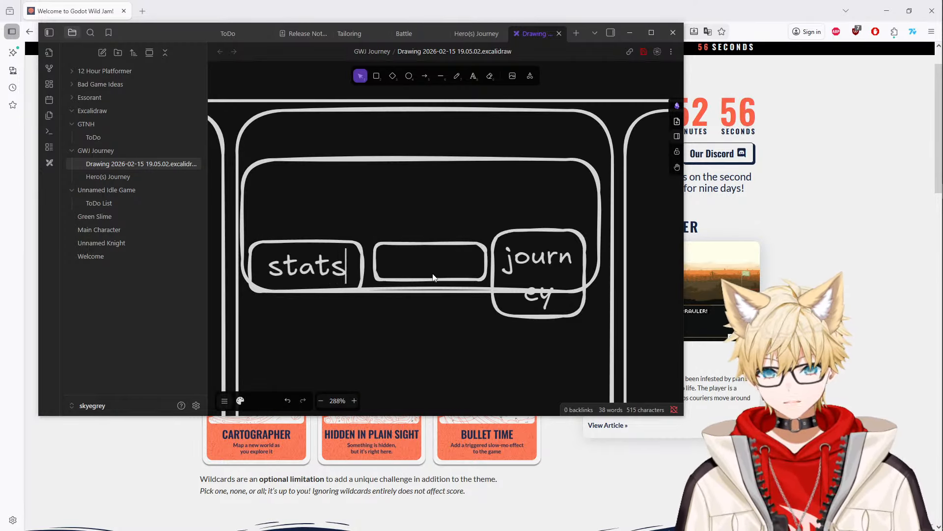
{"action": "double_click", "coordinate": [434, 267]}
{"action": "type", "text": "gear"}
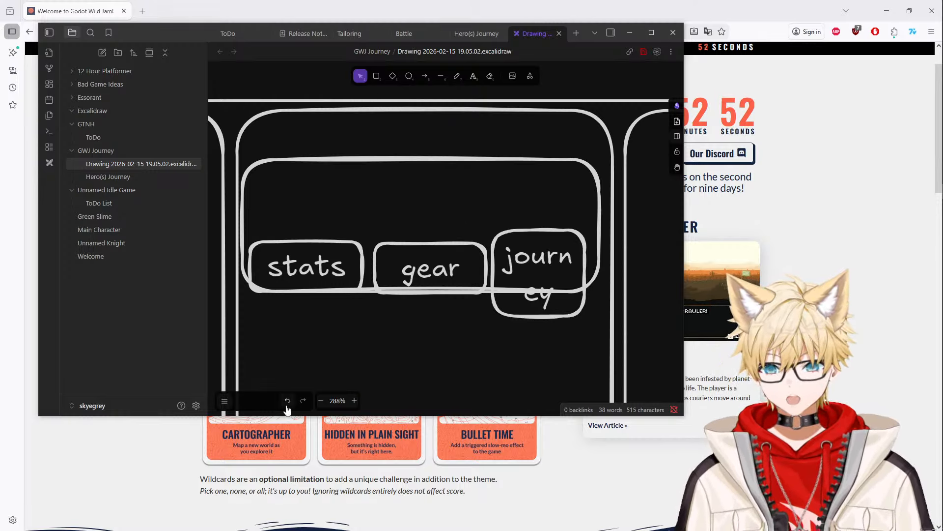
{"action": "left_click", "coordinate": [224, 401]}
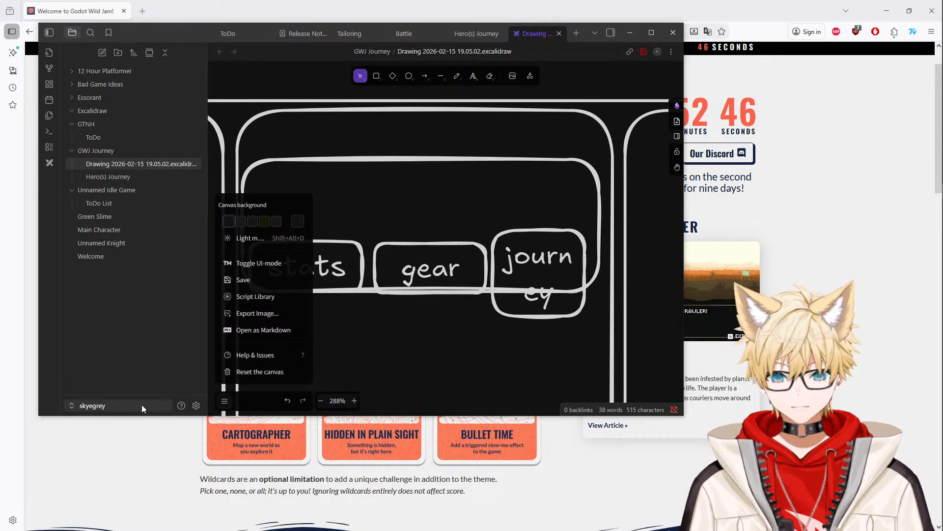
{"action": "left_click", "coordinate": [202, 405]}
{"action": "left_click", "coordinate": [197, 405]}
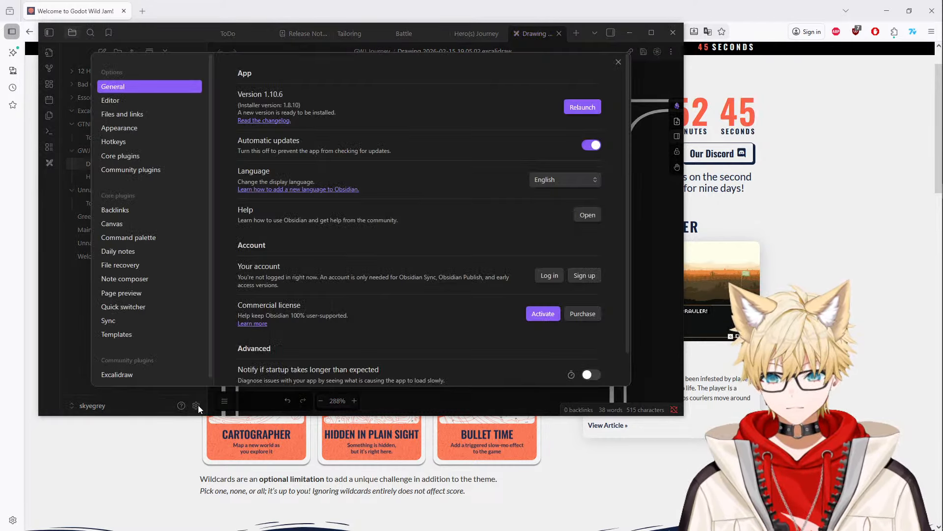
{"action": "left_click", "coordinate": [618, 62]}
- Draw a roughly square portrait box in the card's upper-left corner, above the stats button
{"action": "scroll", "coordinate": [432, 295], "scroll_direction": "down", "scroll_amount": 5, "text": "ctrl"}
{"action": "scroll", "coordinate": [432, 298], "scroll_direction": "down", "scroll_amount": 3, "text": "ctrl"}
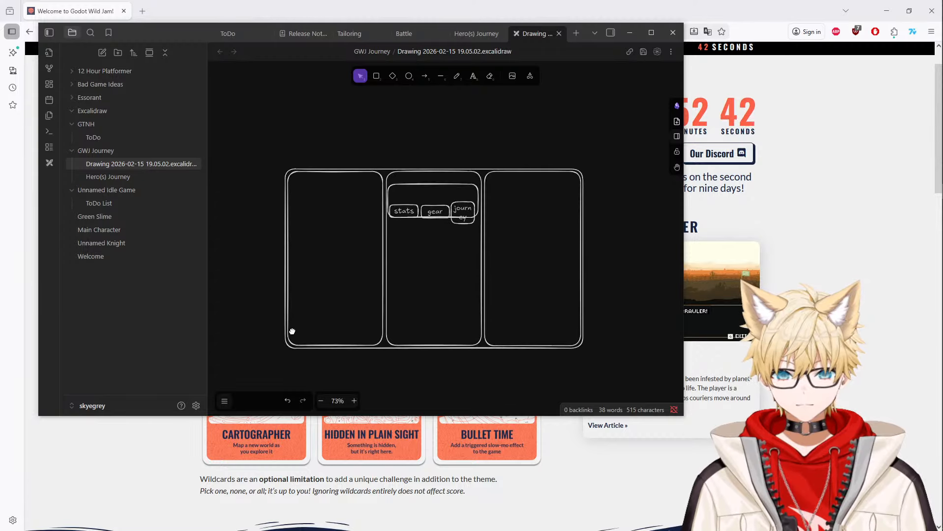
{"action": "scroll", "coordinate": [436, 284], "scroll_direction": "up", "scroll_amount": 5}
{"action": "scroll", "coordinate": [373, 285], "scroll_direction": "down", "scroll_amount": 2}
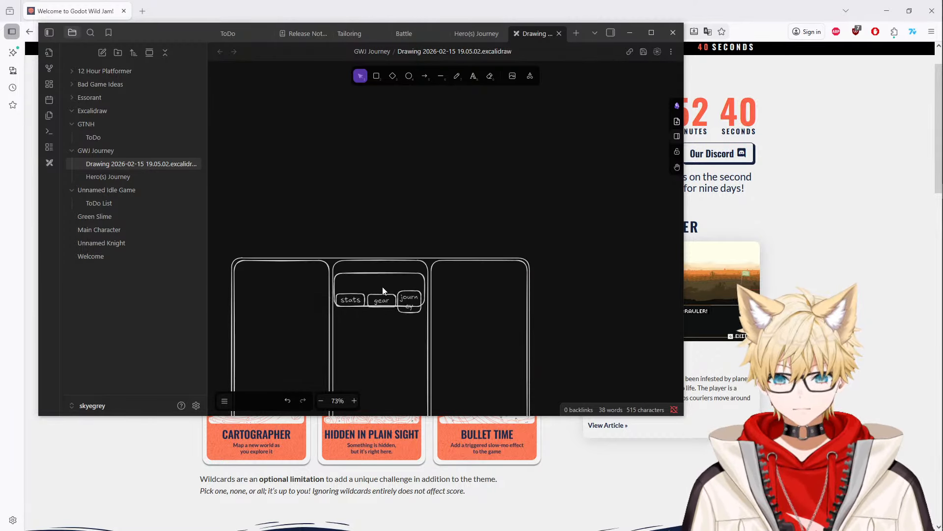
{"action": "scroll", "coordinate": [390, 282], "scroll_direction": "up", "scroll_amount": 10, "text": "ctrl"}
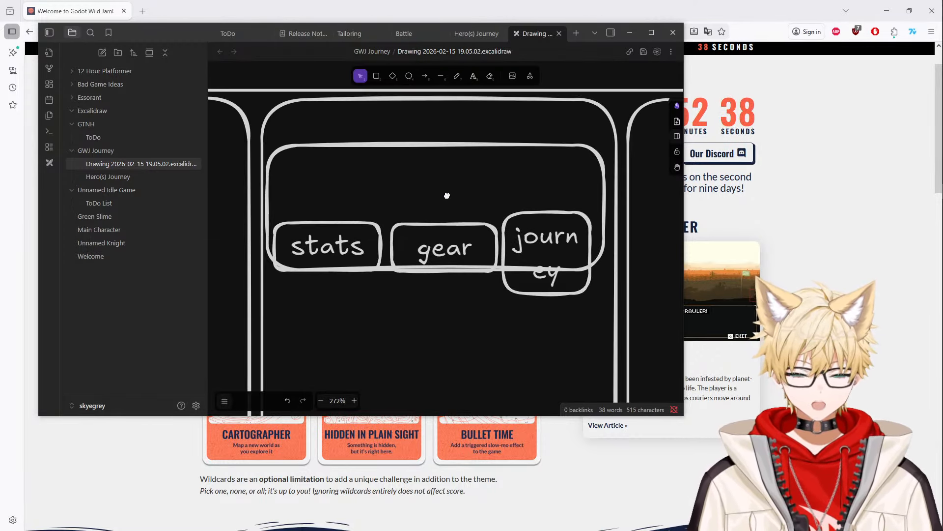
{"action": "scroll", "coordinate": [446, 193], "scroll_direction": "up", "scroll_amount": 2}
{"action": "left_click", "coordinate": [376, 75]}
{"action": "left_click_drag", "start_coordinate": [260, 207], "coordinate": [331, 267]}
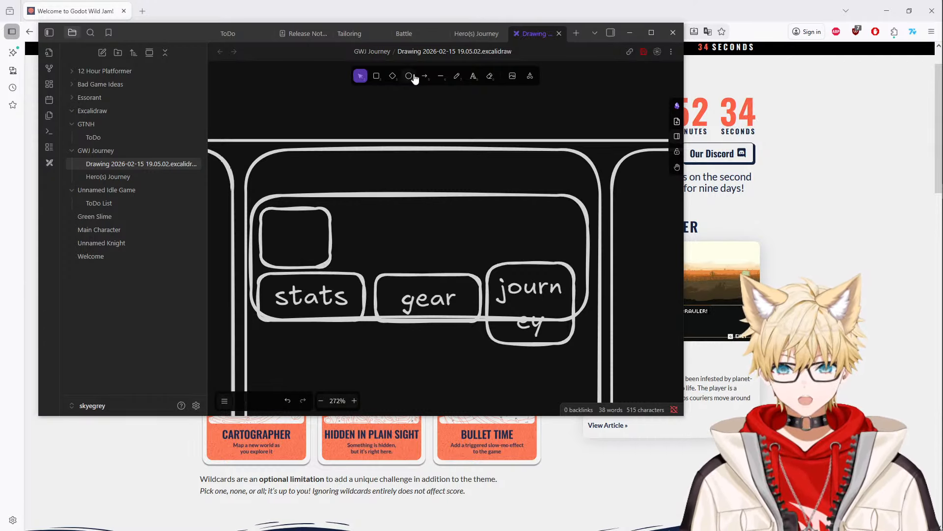
- Add the text "lv 2" above the journey button and move it up to the card's upper-right corner
{"action": "left_click", "coordinate": [473, 76]}
{"action": "left_click", "coordinate": [521, 212]}
{"action": "type", "text": "lv 2"}
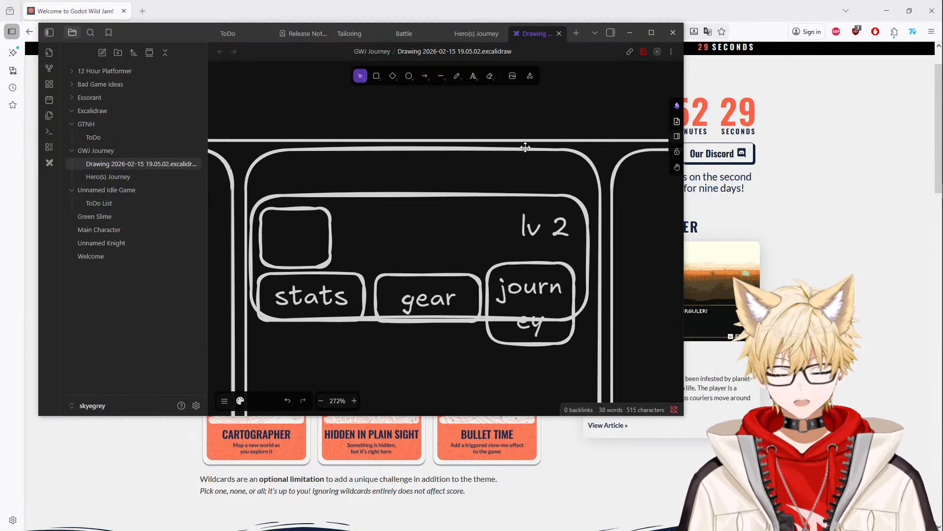
{"action": "key", "text": "Escape"}
{"action": "left_click_drag", "start_coordinate": [546, 224], "coordinate": [547, 210]}
{"action": "left_click", "coordinate": [485, 161]}
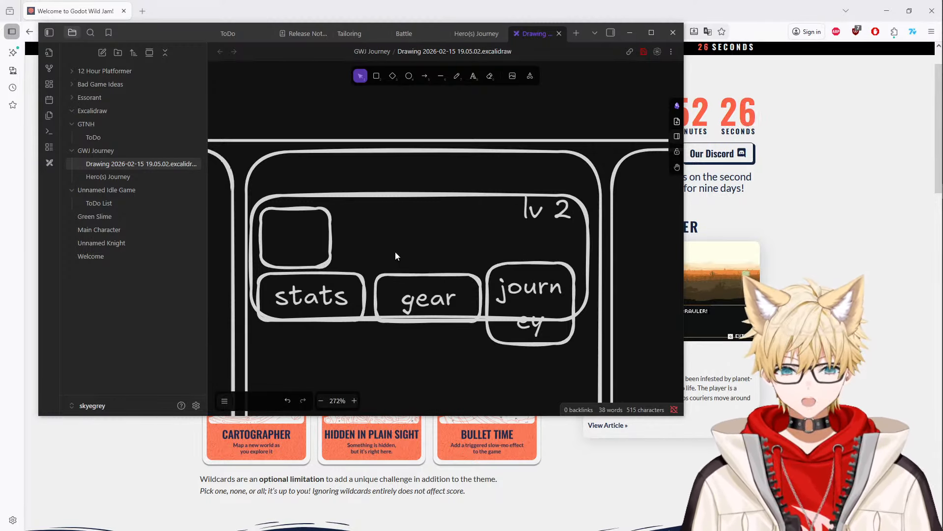
- Draw a long thin bar from the portrait box to the card's right side and place an "Hp" label above its left end
{"action": "left_click", "coordinate": [376, 77]}
{"action": "left_click_drag", "start_coordinate": [333, 229], "coordinate": [574, 240]}
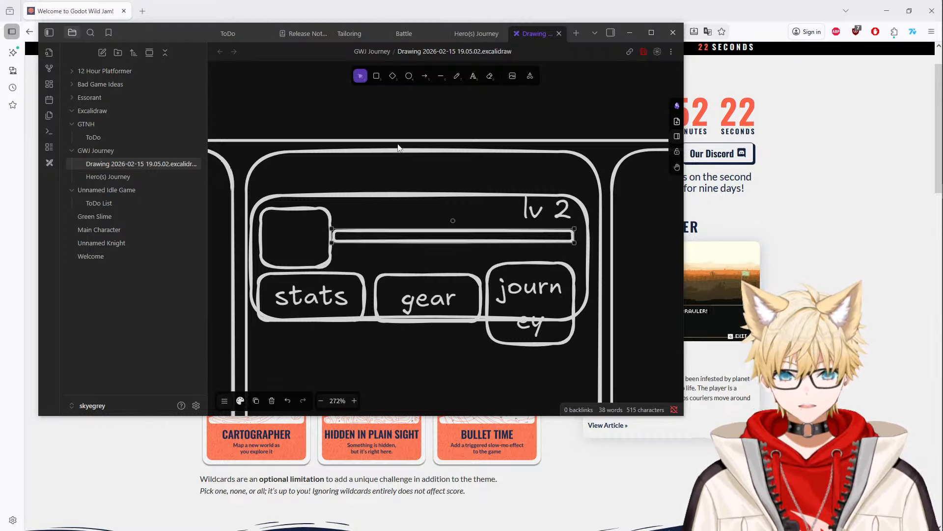
{"action": "left_click", "coordinate": [473, 85]}
{"action": "left_click", "coordinate": [473, 81]}
{"action": "left_click", "coordinate": [342, 225]}
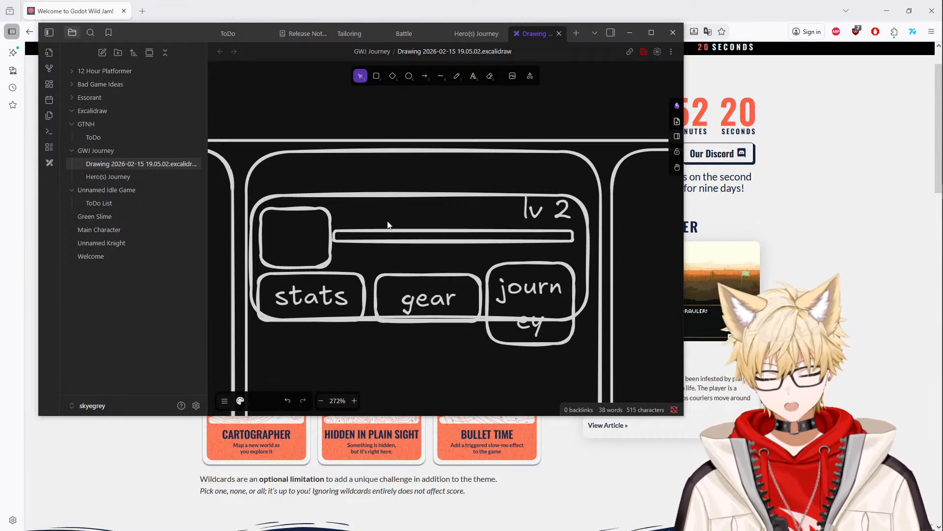
{"action": "type", "text": "He"}
{"action": "key", "text": "Escape"}
{"action": "left_click_drag", "start_coordinate": [350, 224], "coordinate": [349, 212]}
{"action": "left_click", "coordinate": [298, 116]}
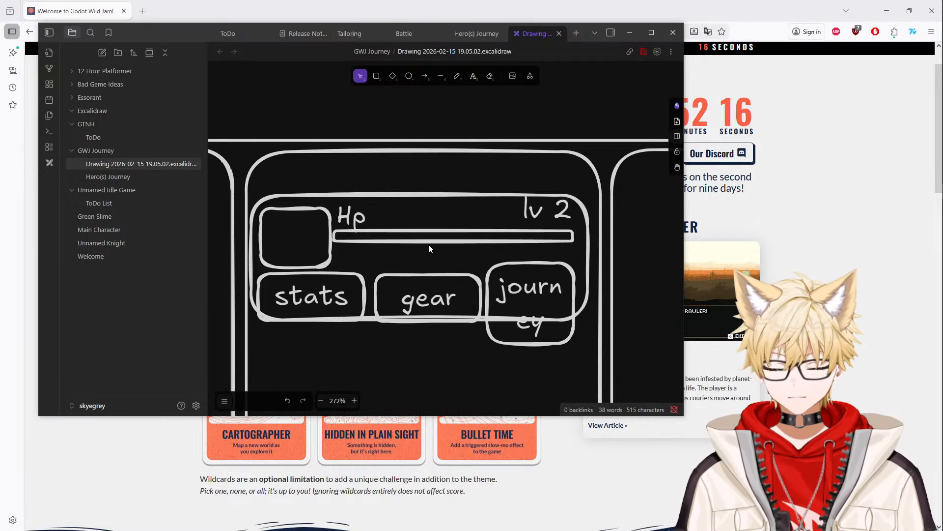
- Bring the whole three-column mockup into view and shift the drawing window slightly lower and to the right over the web page
{"action": "scroll", "coordinate": [428, 244], "scroll_direction": "down", "scroll_amount": 5, "text": "ctrl"}
{"action": "scroll", "coordinate": [440, 266], "scroll_direction": "down", "scroll_amount": 2}
{"action": "scroll", "coordinate": [442, 256], "scroll_direction": "down", "scroll_amount": 4, "text": "ctrl"}
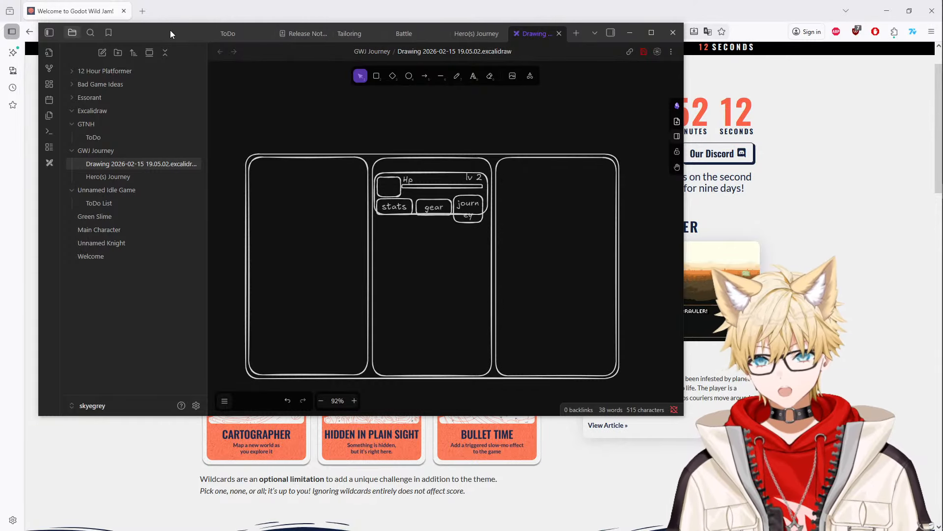
{"action": "left_click_drag", "start_coordinate": [170, 30], "coordinate": [210, 44]}
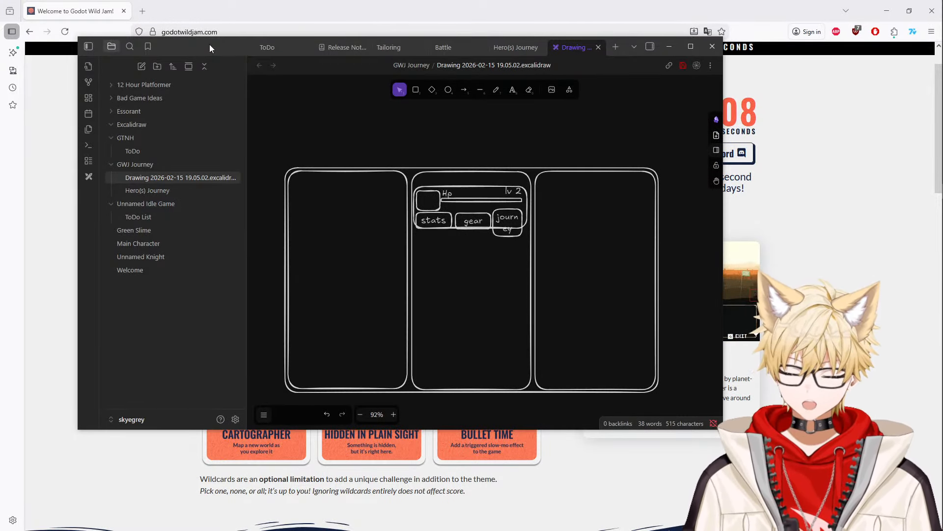
- Add the text "12,345 gold" in the upper part of the mockup's left column
{"action": "scroll", "coordinate": [492, 202], "scroll_direction": "up", "scroll_amount": 10, "text": "ctrl"}
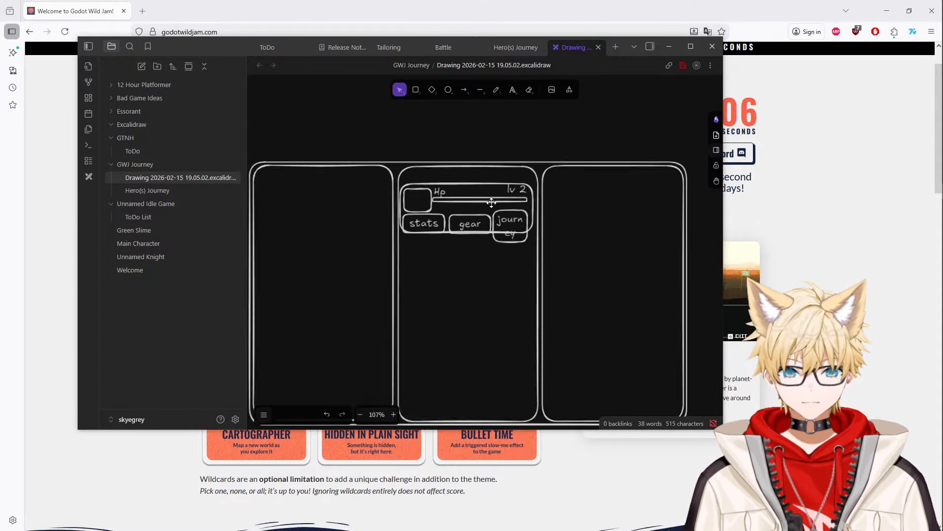
{"action": "scroll", "coordinate": [492, 204], "scroll_direction": "down", "scroll_amount": 6, "text": "ctrl"}
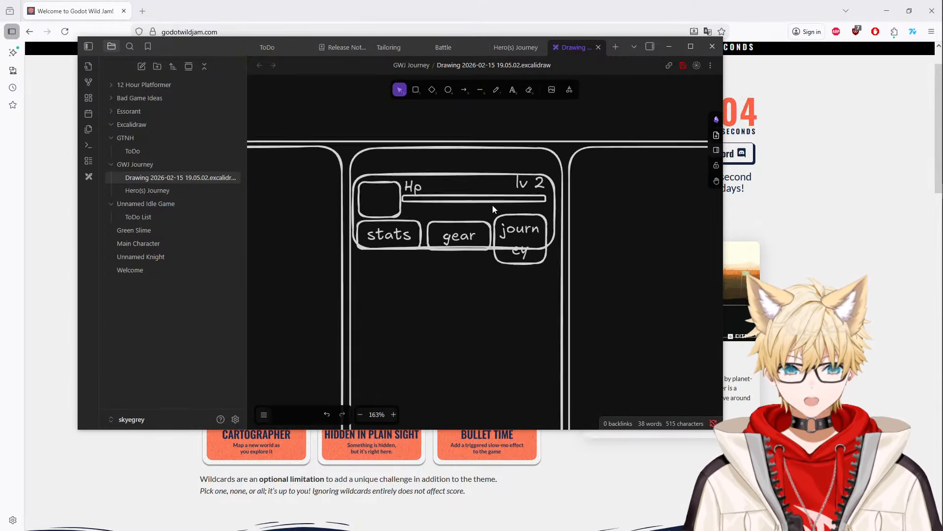
{"action": "scroll", "coordinate": [491, 187], "scroll_direction": "left", "scroll_amount": 4}
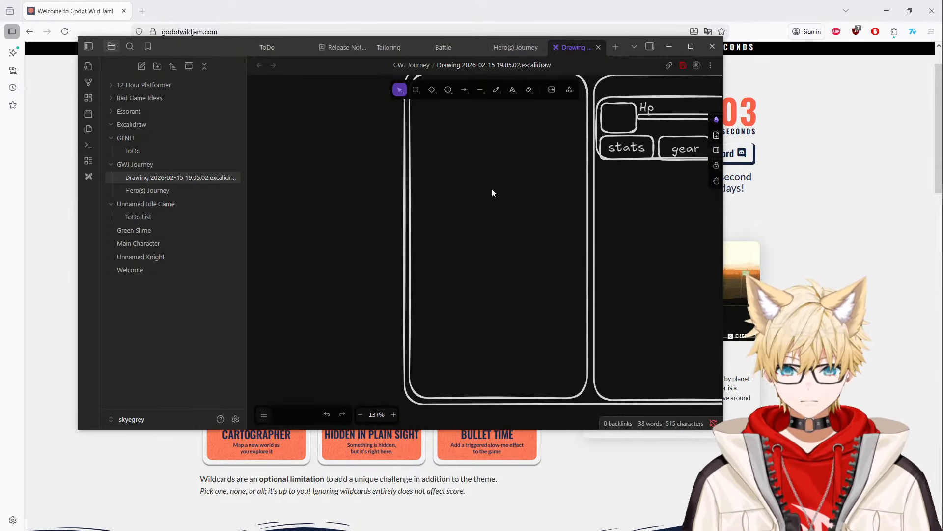
{"action": "left_click", "coordinate": [513, 90]}
{"action": "left_click", "coordinate": [370, 177]}
{"action": "type", "text": "12,"}
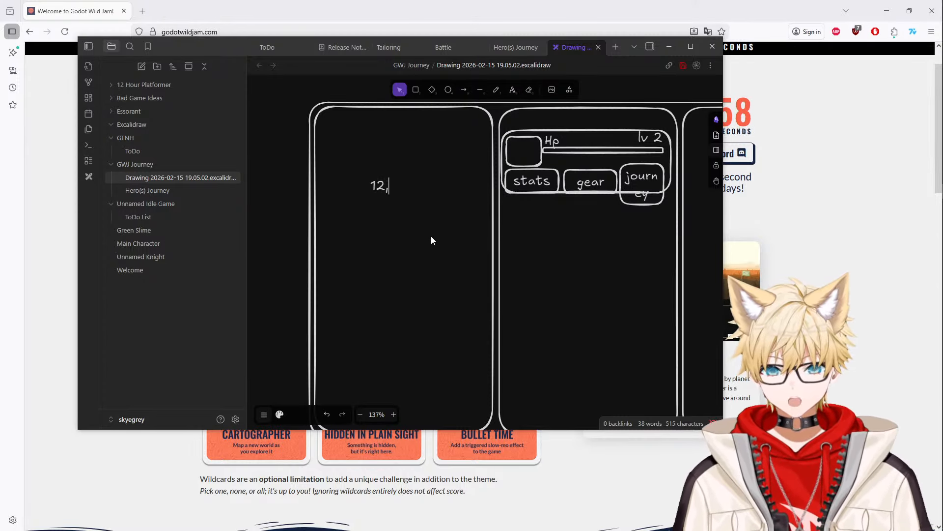
{"action": "type", "text": "345 gold"}
{"action": "scroll", "coordinate": [491, 242], "scroll_direction": "right", "scroll_amount": 2}
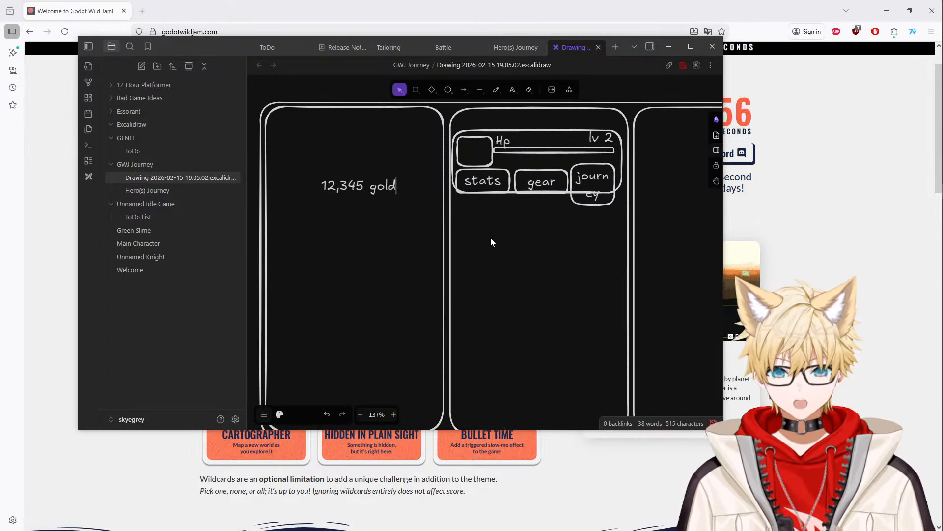
{"action": "left_click", "coordinate": [393, 212]}
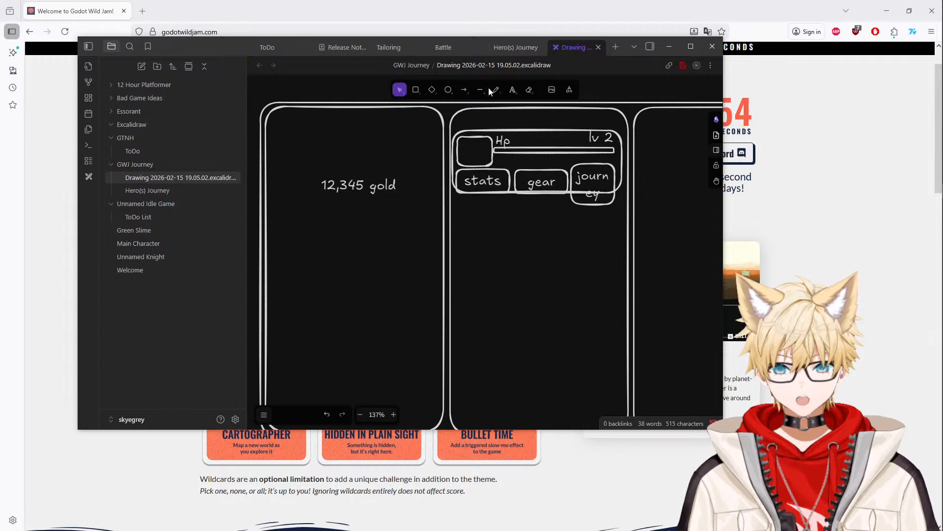
- Add the text "123 Reputation" just below "12,345 gold" in the left column
{"action": "left_click", "coordinate": [513, 90]}
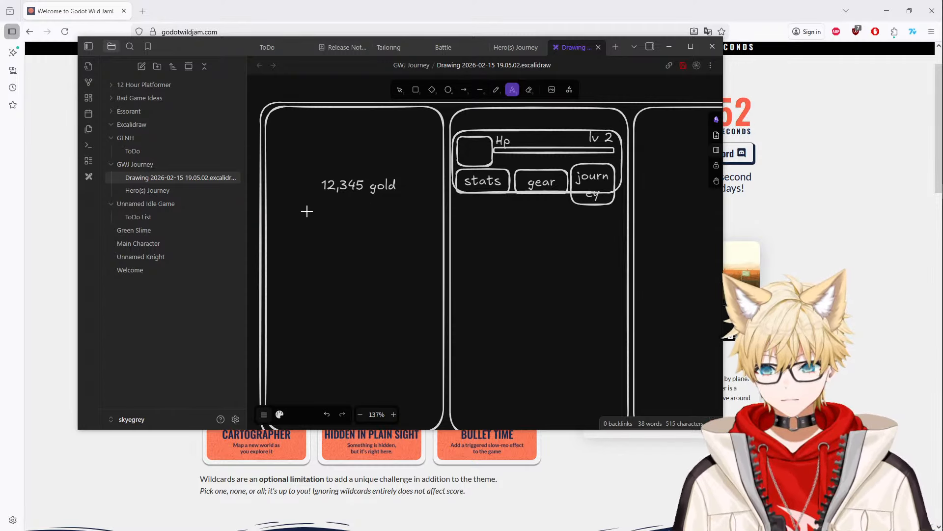
{"action": "left_click", "coordinate": [323, 203]}
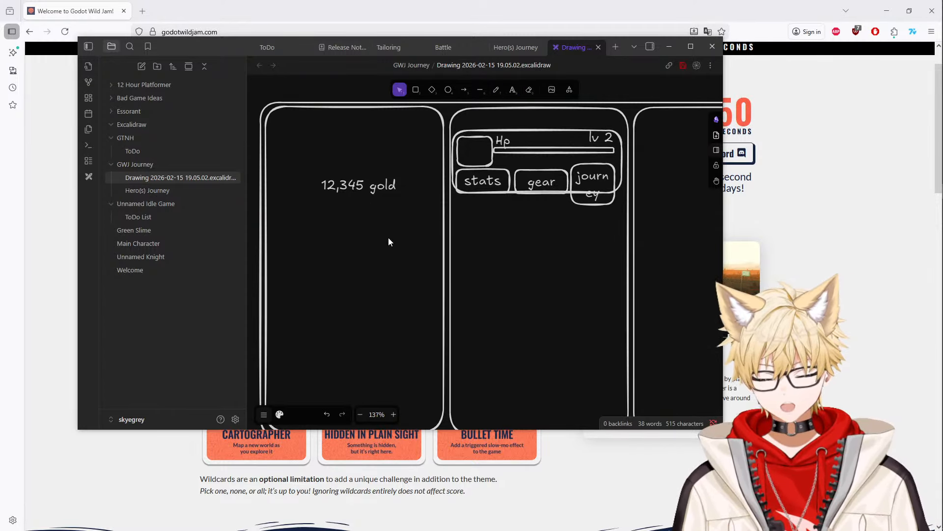
{"action": "type", "text": "123 Reputation"}
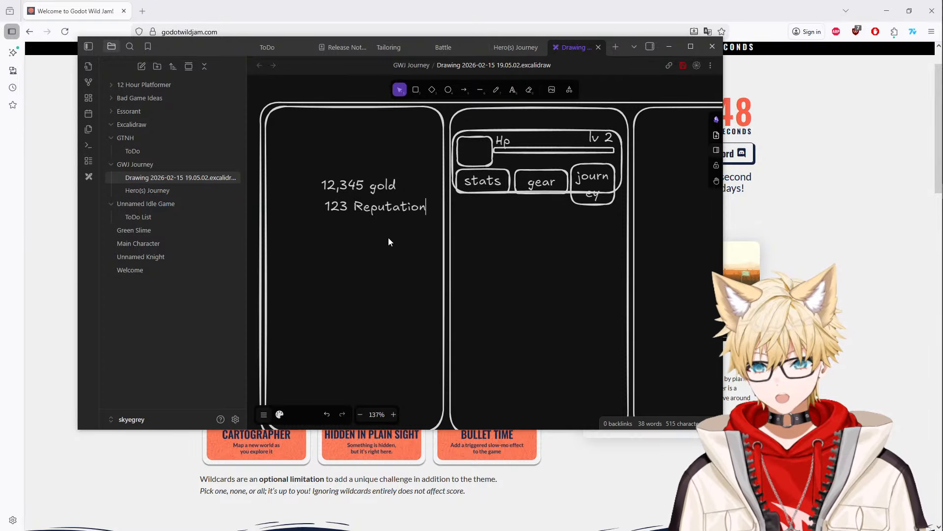
- Set the font size of the journey button's label to small (S)
{"action": "left_click", "coordinate": [279, 415]}
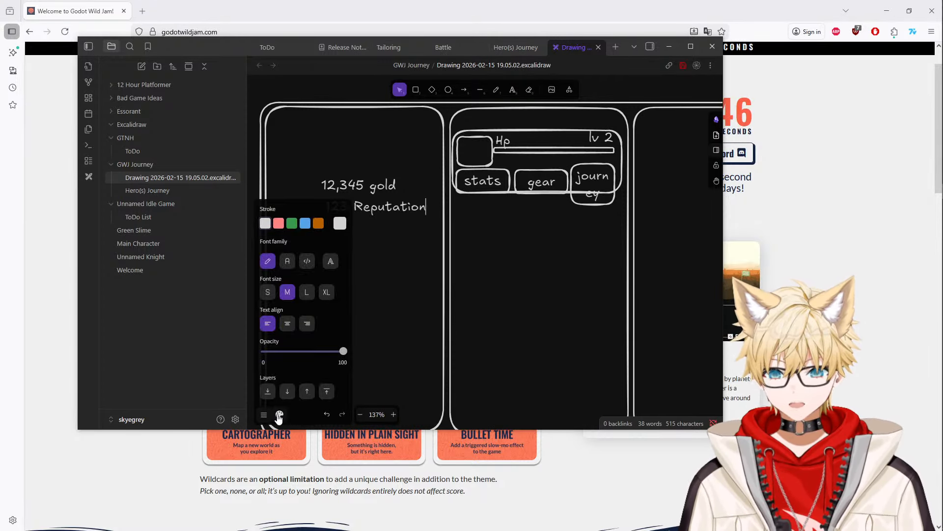
{"action": "left_click", "coordinate": [586, 183]}
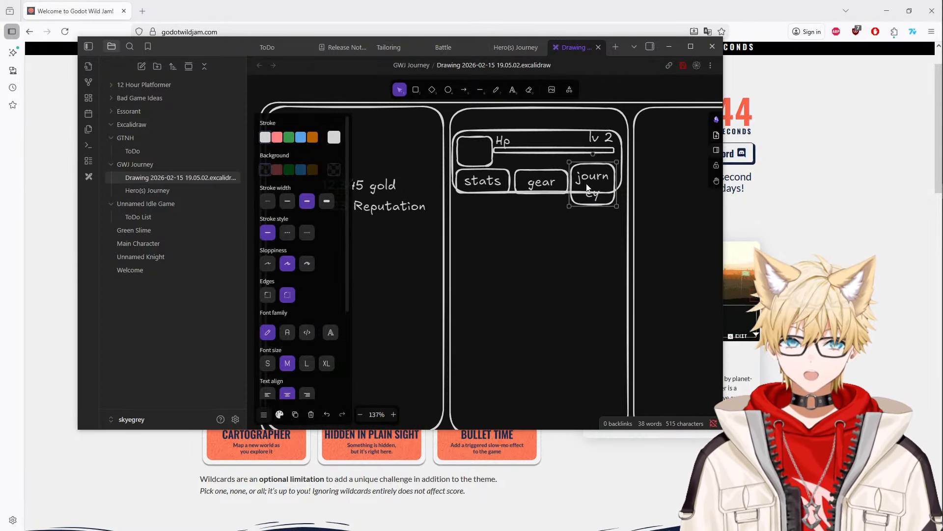
{"action": "left_click", "coordinate": [267, 364]}
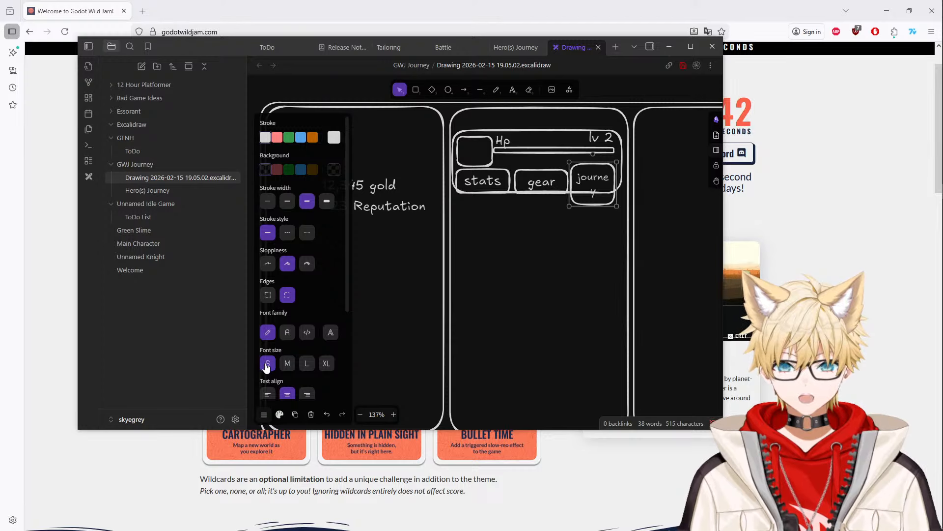
{"action": "scroll", "coordinate": [296, 362], "scroll_direction": "down", "scroll_amount": 2}
{"action": "scroll", "coordinate": [299, 338], "scroll_direction": "up", "scroll_amount": 2}
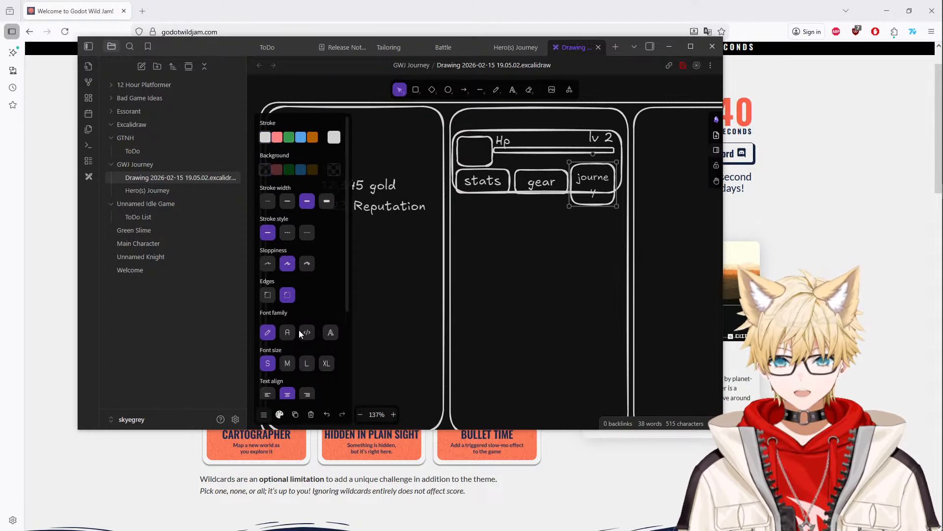
{"action": "scroll", "coordinate": [294, 246], "scroll_direction": "down", "scroll_amount": 3}
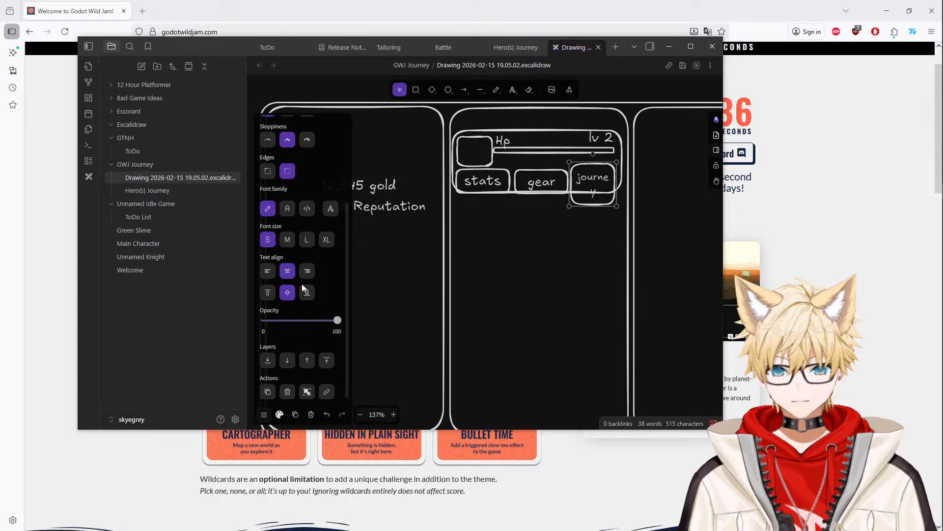
{"action": "scroll", "coordinate": [303, 220], "scroll_direction": "up", "scroll_amount": 3}
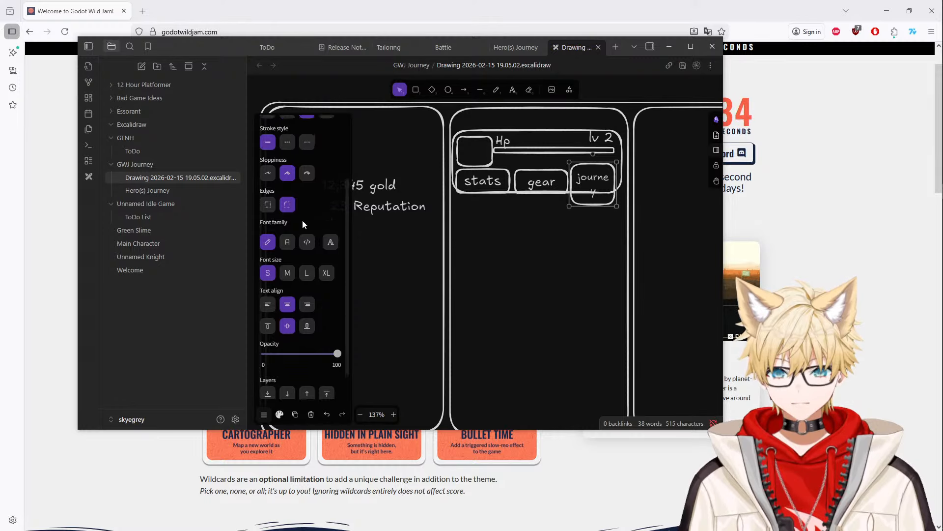
{"action": "scroll", "coordinate": [288, 225], "scroll_direction": "down", "scroll_amount": 1}
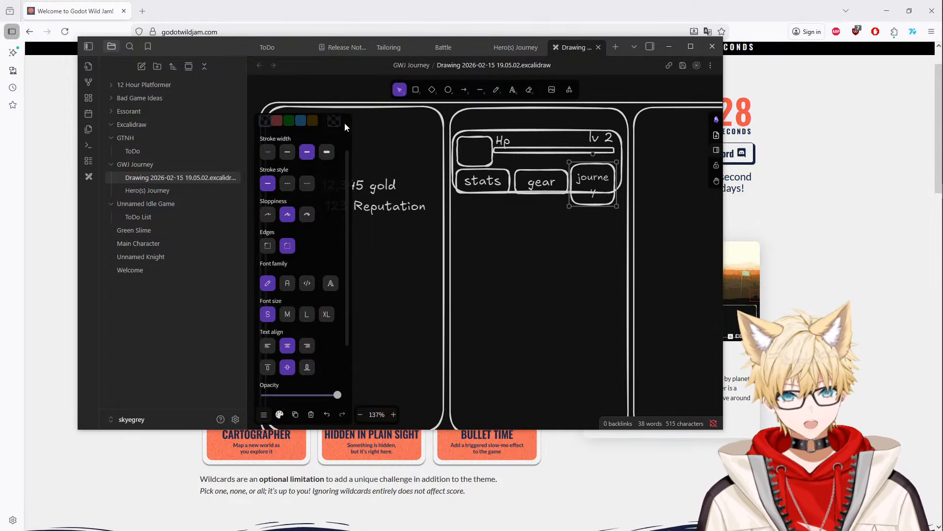
{"action": "left_click", "coordinate": [251, 412]}
- Draw a small rounded rectangle in the lower-left corner of the mockup's left column
{"action": "scroll", "coordinate": [257, 377], "scroll_direction": "down", "scroll_amount": 1}
{"action": "scroll", "coordinate": [258, 376], "scroll_direction": "down", "scroll_amount": 3}
{"action": "scroll", "coordinate": [317, 301], "scroll_direction": "up", "scroll_amount": 5}
{"action": "middle_click_drag", "start_coordinate": [327, 278], "coordinate": [371, 189]}
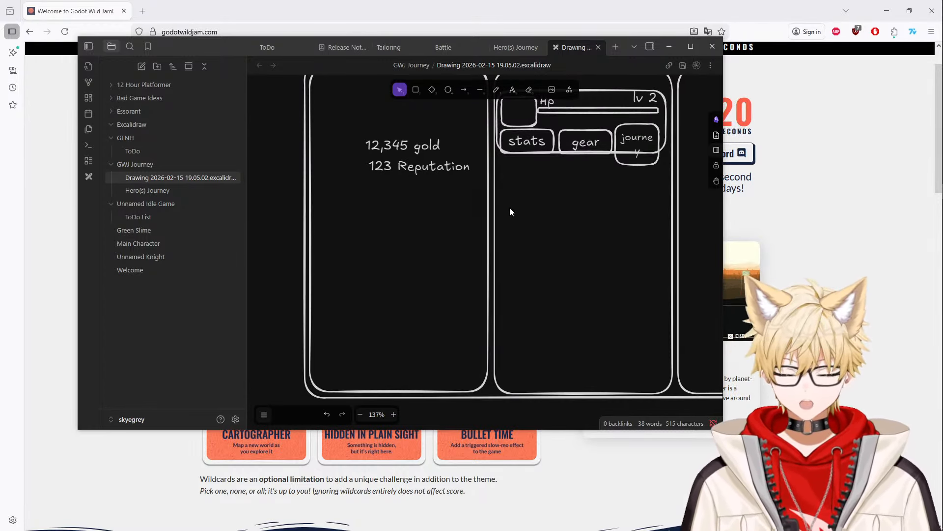
{"action": "left_click", "coordinate": [416, 90]}
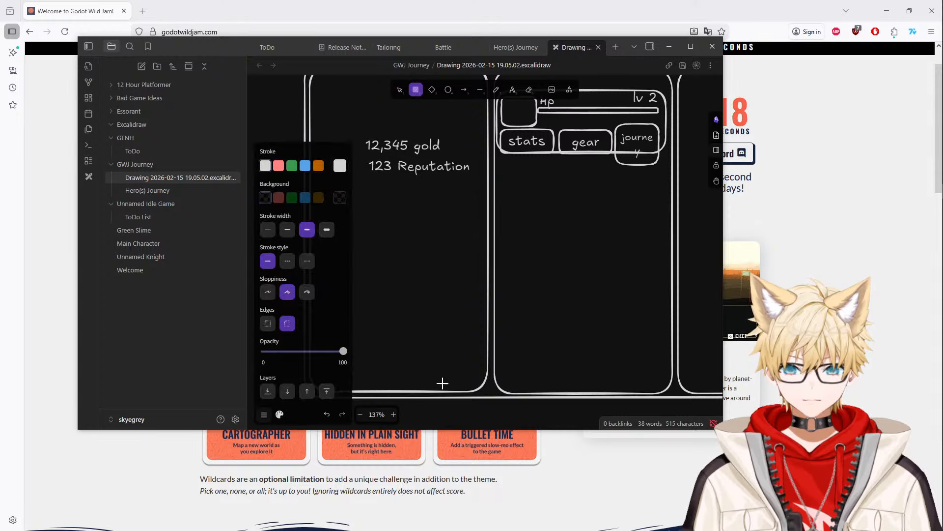
{"action": "middle_click_drag", "start_coordinate": [400, 231], "coordinate": [421, 186]}
{"action": "middle_click_drag", "start_coordinate": [451, 222], "coordinate": [531, 204]}
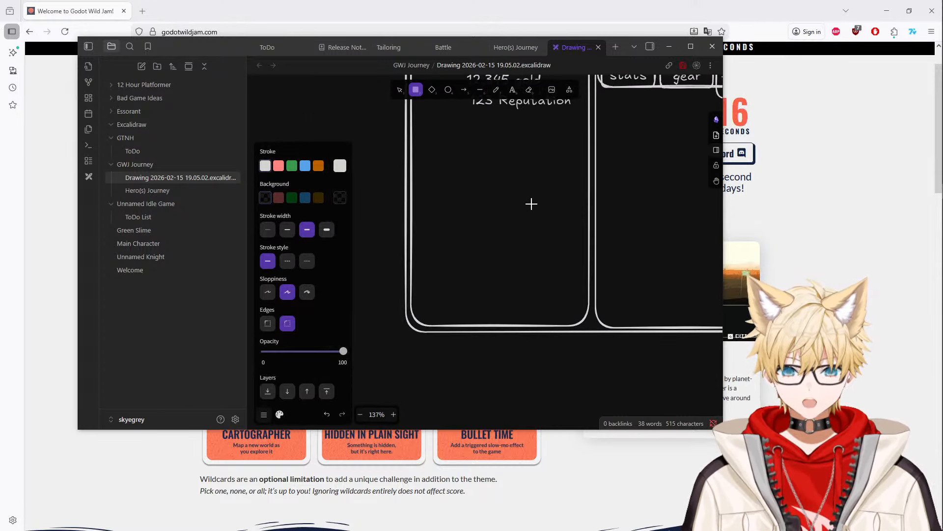
{"action": "left_click_drag", "start_coordinate": [417, 290], "coordinate": [503, 316]}
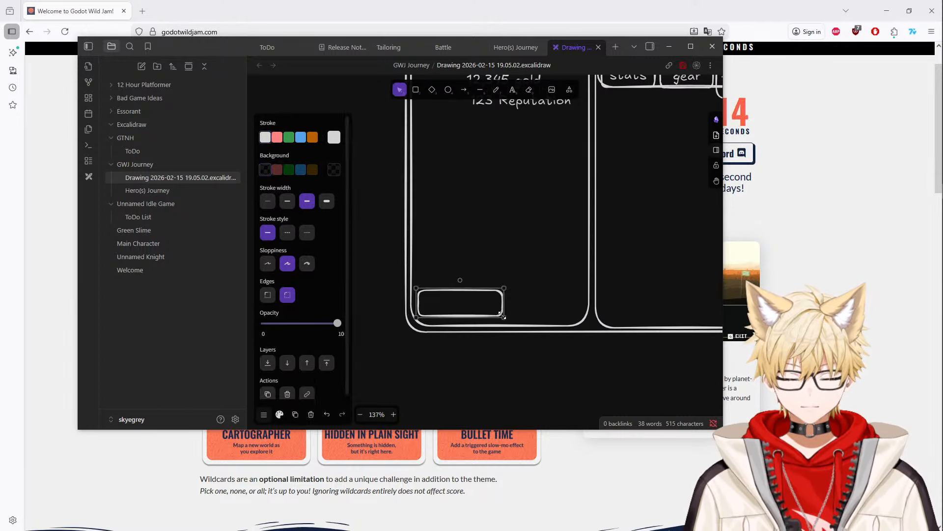
- Label the new box at the foot of the left column "Tavern"
{"action": "double_click", "coordinate": [473, 301]}
{"action": "type", "text": "TAver"}
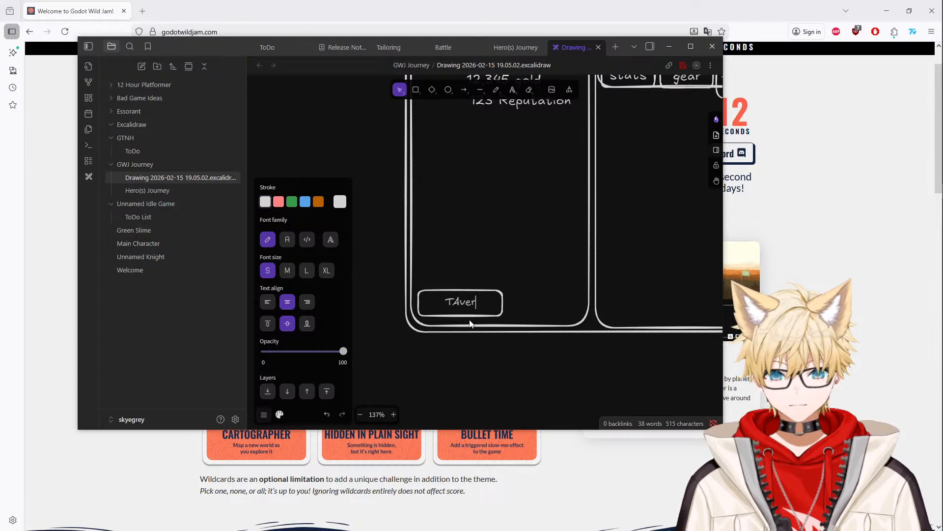
{"action": "key", "text": "BackSpace"}
{"action": "type", "text": "avern"}
{"action": "left_click", "coordinate": [400, 89]}
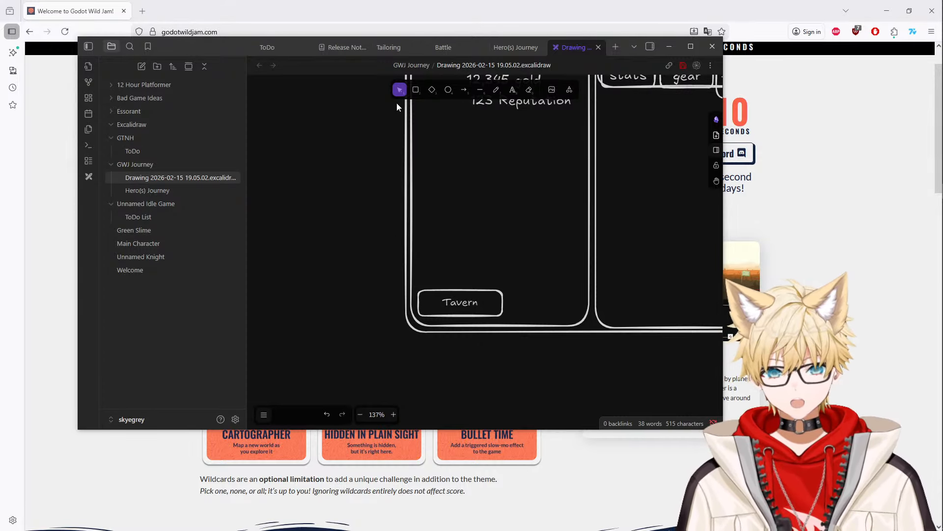
- Draw a second rounded box to the right of the Tavern button and label it "Guild Crest"
{"action": "left_click", "coordinate": [416, 90]}
{"action": "mouse_move", "coordinate": [510, 290]}
{"action": "left_mouse_down"}
{"action": "mouse_move", "coordinate": [565, 323]}
{"action": "mouse_move", "coordinate": [580, 315]}
{"action": "left_mouse_up"}
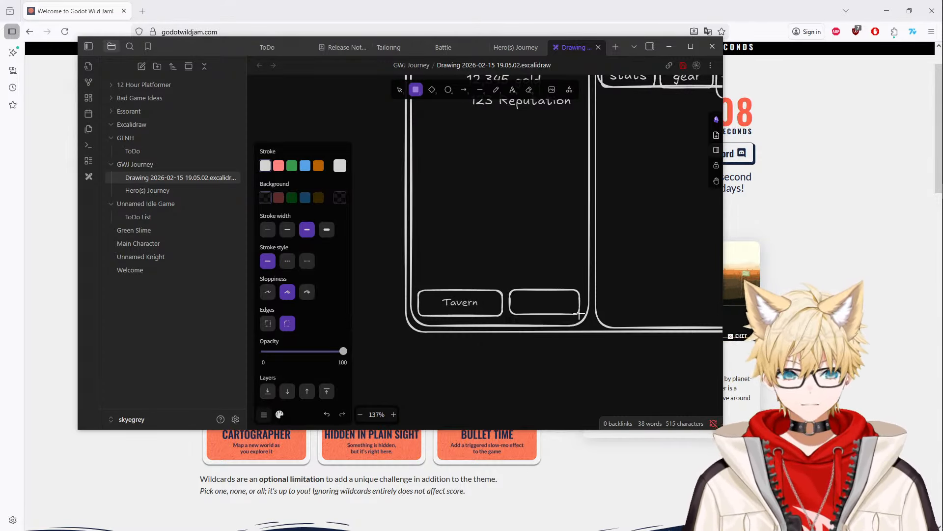
{"action": "key", "text": "d"}
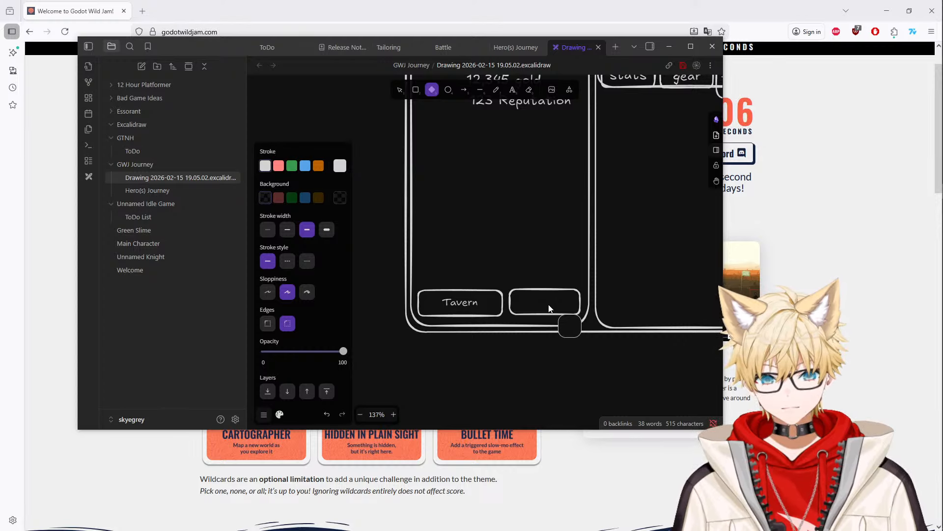
{"action": "left_click", "coordinate": [550, 309]}
{"action": "key", "text": "i"}
{"action": "key", "text": "alt+Tab"}
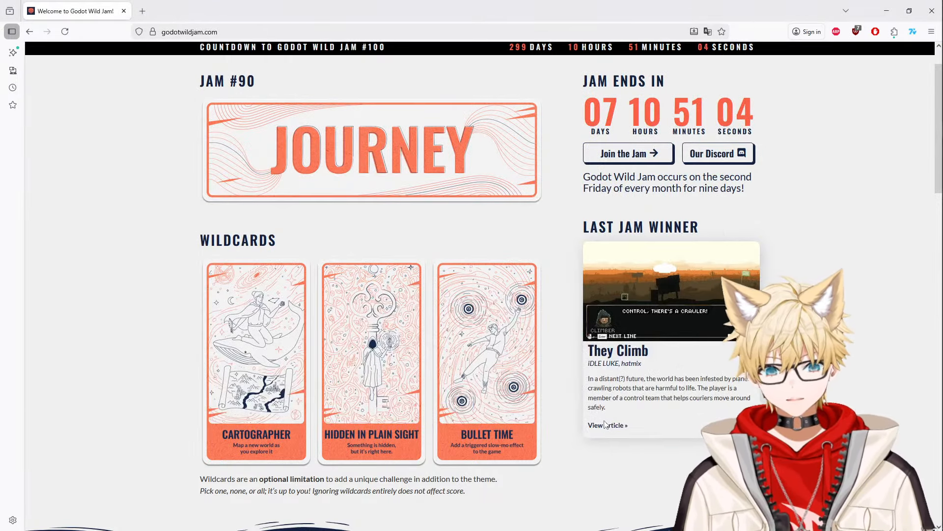
{"action": "key", "text": "alt+Tab"}
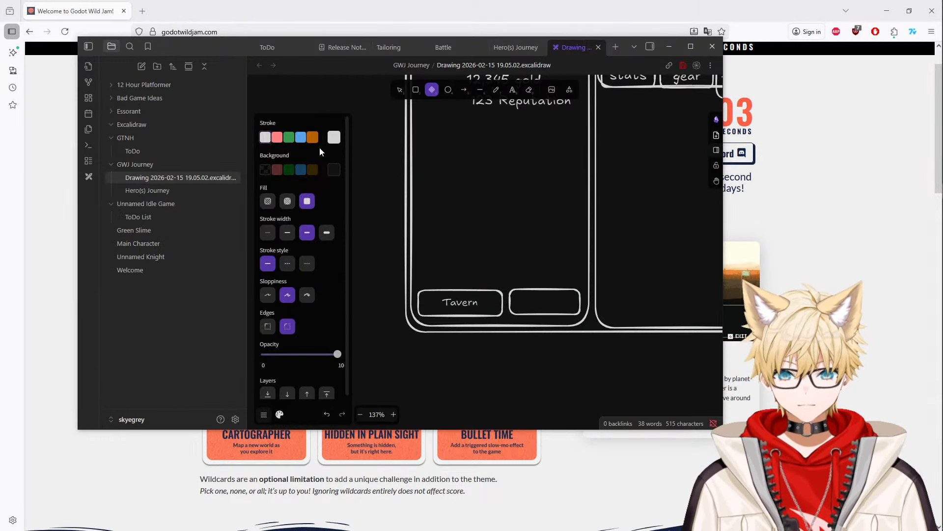
{"action": "left_click", "coordinate": [279, 414]}
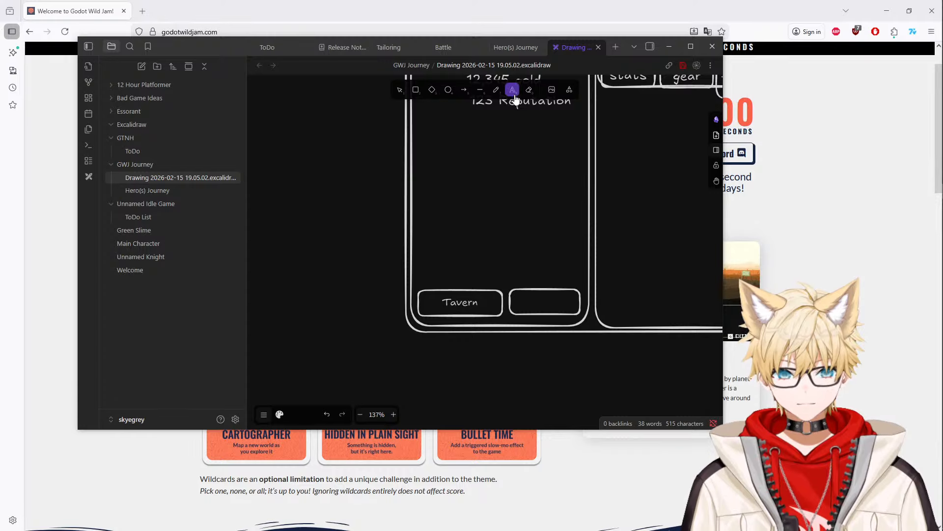
{"action": "type", "text": "v"}
{"action": "type", "text": "ild Crest"}
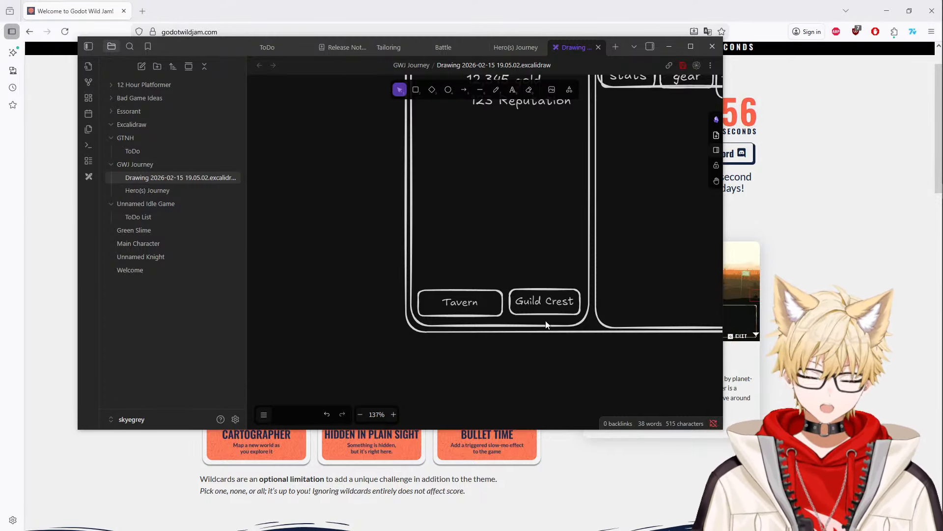
- Move the Guild Crest button outside the mockup to its lower left and center the Tavern button at the left column's bottom
{"action": "left_click_drag", "start_coordinate": [537, 301], "coordinate": [273, 362]}
{"action": "left_click_drag", "start_coordinate": [467, 298], "coordinate": [513, 296]}
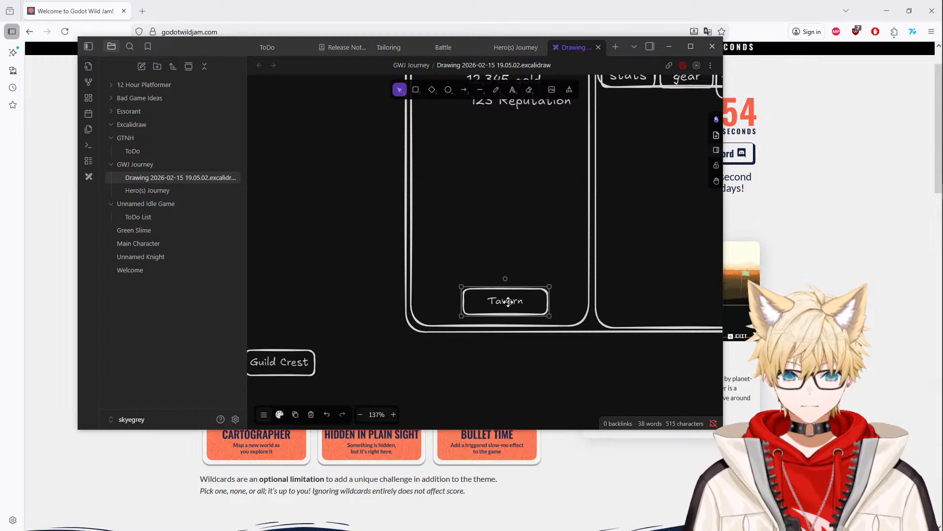
- Draw freehand a long flat platform at the top of the right column, with a stick figure at its left end and a jagged shape at its right
{"action": "scroll", "coordinate": [579, 263], "scroll_direction": "down", "scroll_amount": 2}
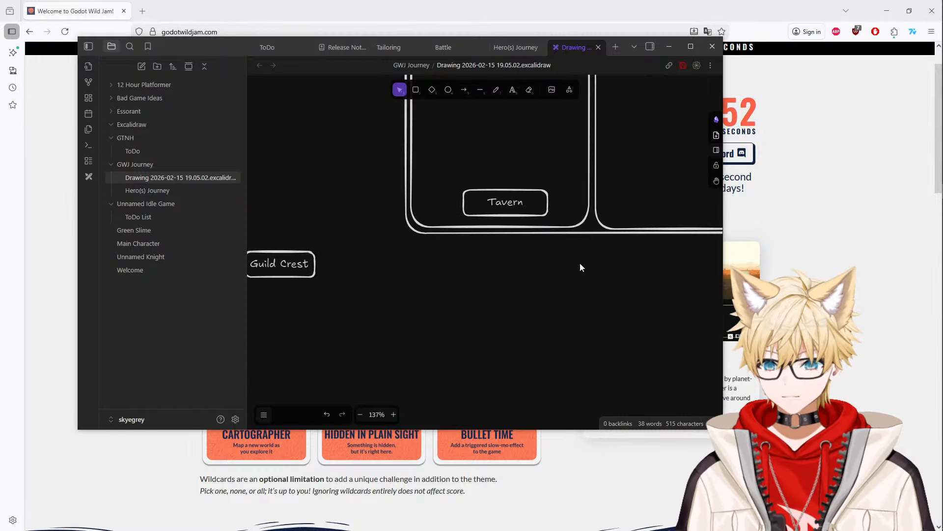
{"action": "scroll", "coordinate": [580, 264], "scroll_direction": "up", "scroll_amount": 3}
{"action": "scroll", "coordinate": [580, 263], "scroll_direction": "down", "scroll_amount": 4, "text": "ctrl"}
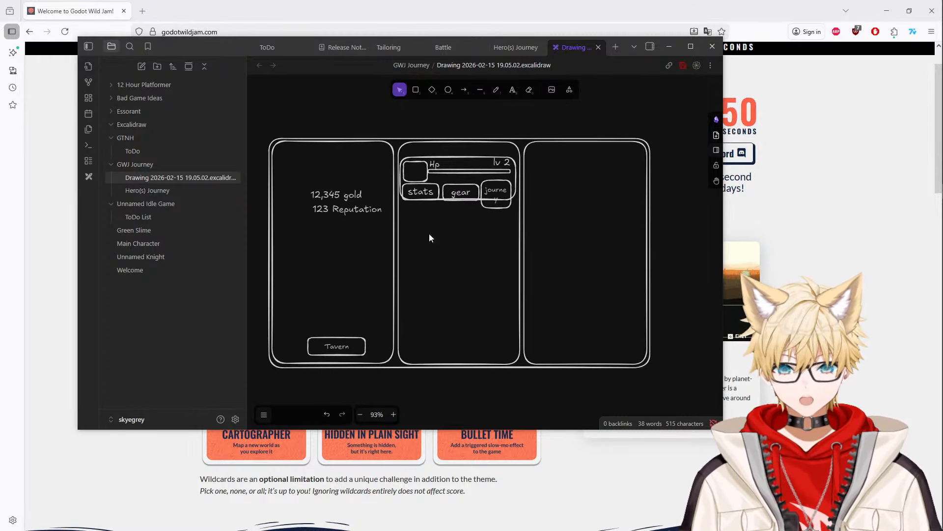
{"action": "scroll", "coordinate": [447, 236], "scroll_direction": "up", "scroll_amount": 10, "text": "ctrl"}
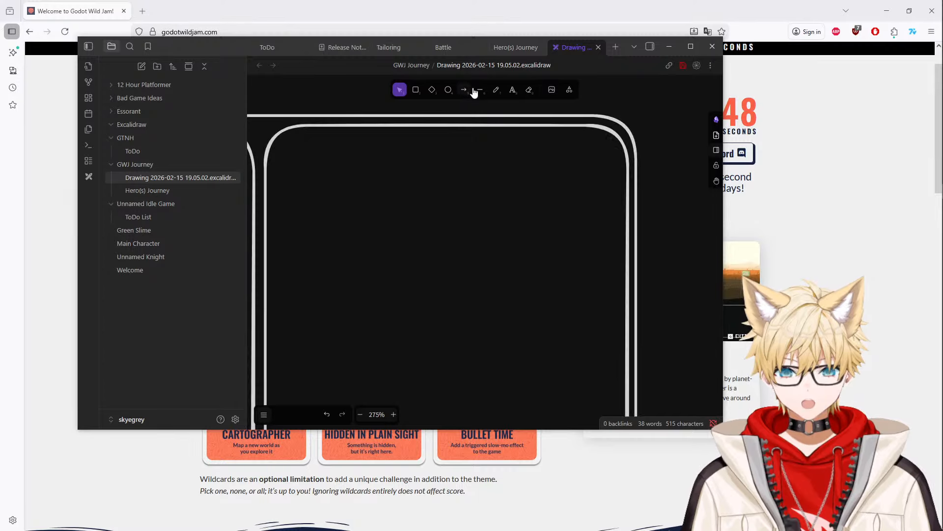
{"action": "left_click", "coordinate": [496, 89]}
{"action": "mouse_move", "coordinate": [294, 190]}
{"action": "left_mouse_down"}
{"action": "mouse_move", "coordinate": [585, 196]}
{"action": "mouse_move", "coordinate": [604, 216]}
{"action": "mouse_move", "coordinate": [363, 234]}
{"action": "mouse_move", "coordinate": [265, 227]}
{"action": "mouse_move", "coordinate": [334, 217]}
{"action": "left_mouse_up"}
{"action": "mouse_move", "coordinate": [310, 197]}
{"action": "left_mouse_down"}
{"action": "mouse_move", "coordinate": [314, 150]}
{"action": "mouse_move", "coordinate": [342, 170]}
{"action": "left_mouse_up"}
{"action": "left_click_drag", "start_coordinate": [314, 127], "coordinate": [317, 129]}
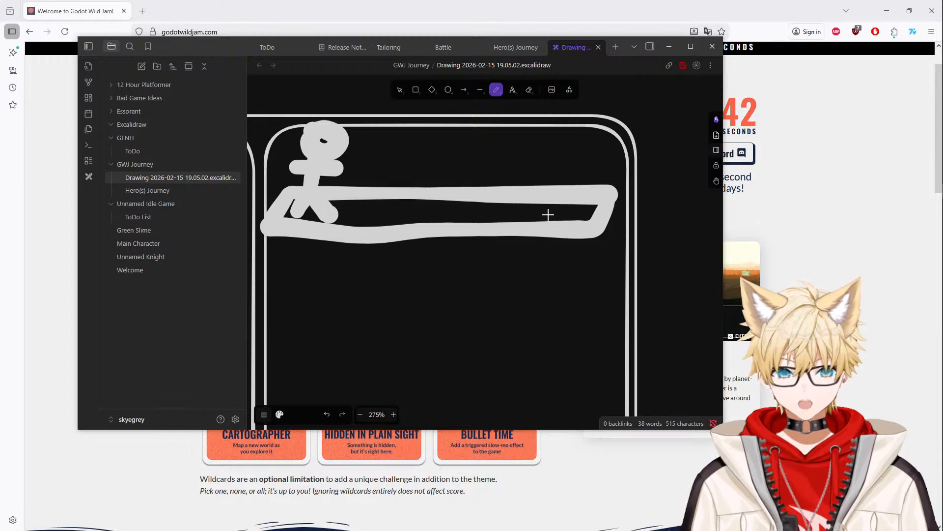
{"action": "mouse_move", "coordinate": [535, 216]}
{"action": "left_mouse_down"}
{"action": "mouse_move", "coordinate": [565, 156]}
{"action": "mouse_move", "coordinate": [586, 220]}
{"action": "left_mouse_up"}
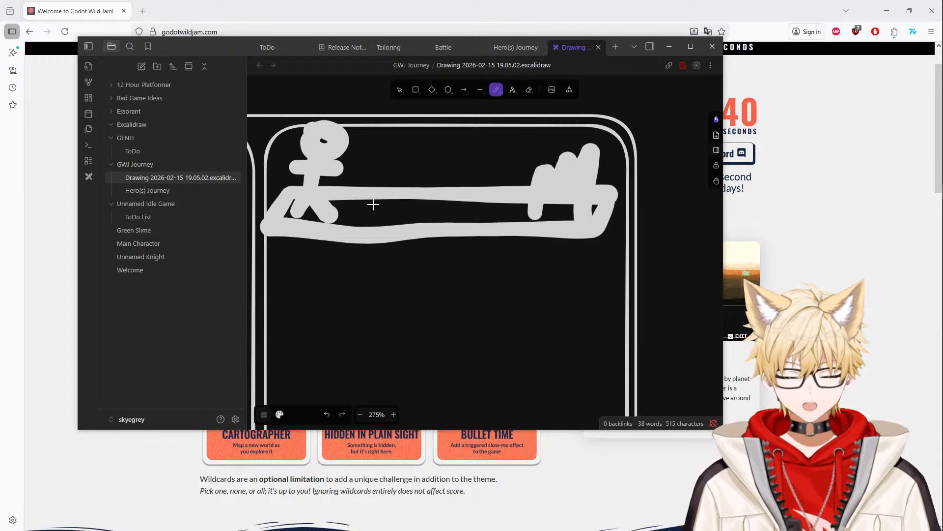
- Shift the stick figure's arm stroke slightly down and to the left
{"action": "left_click", "coordinate": [400, 89]}
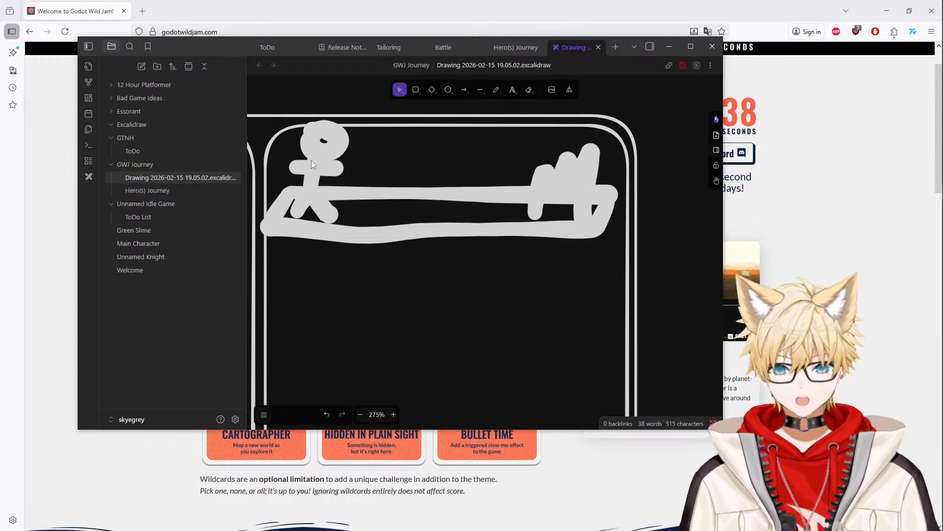
{"action": "mouse_move", "coordinate": [309, 167]}
{"action": "left_mouse_down"}
{"action": "mouse_move", "coordinate": [437, 166]}
{"action": "mouse_move", "coordinate": [497, 186]}
{"action": "mouse_move", "coordinate": [292, 175]}
{"action": "mouse_move", "coordinate": [486, 187]}
{"action": "mouse_move", "coordinate": [463, 175]}
{"action": "mouse_move", "coordinate": [304, 170]}
{"action": "left_mouse_up"}
{"action": "key", "text": "Escape"}
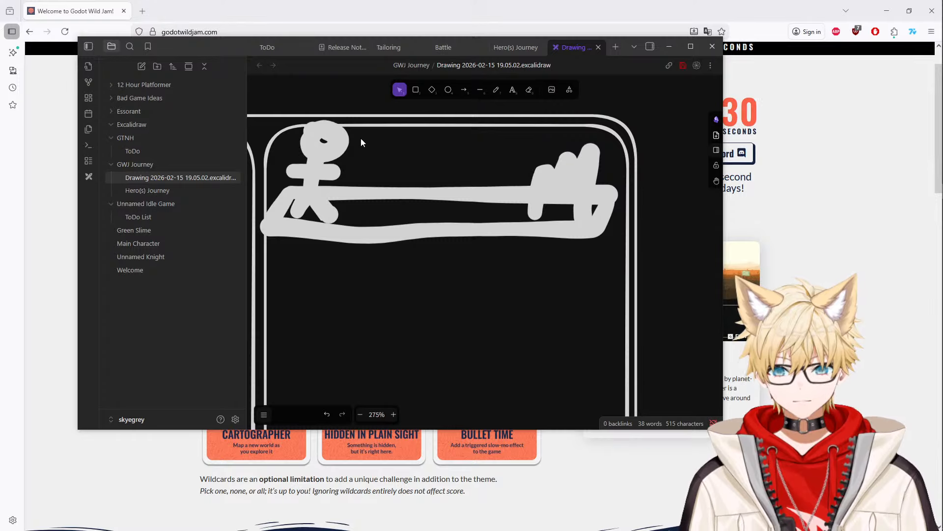
{"action": "mouse_move", "coordinate": [361, 137]}
{"action": "left_mouse_down"}
{"action": "mouse_move", "coordinate": [296, 195]}
{"action": "mouse_move", "coordinate": [320, 178]}
{"action": "mouse_move", "coordinate": [522, 175]}
{"action": "mouse_move", "coordinate": [304, 184]}
{"action": "left_mouse_up"}
{"action": "key", "text": "Escape"}
- Move the Tavern button left toward the lower-left corner of the mockup's left column
{"action": "scroll", "coordinate": [390, 195], "scroll_direction": "down", "scroll_amount": 5, "text": "ctrl"}
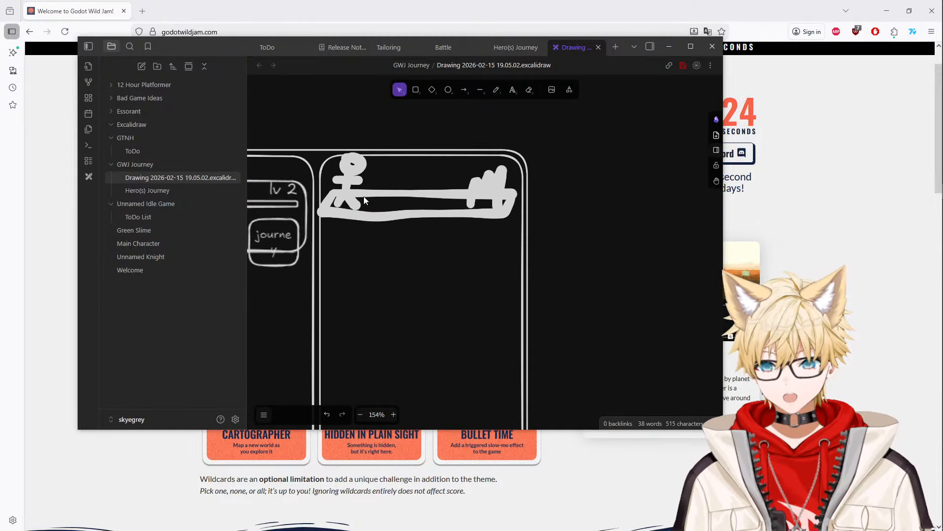
{"action": "scroll", "coordinate": [507, 195], "scroll_direction": "left", "scroll_amount": 5, "text": "shift"}
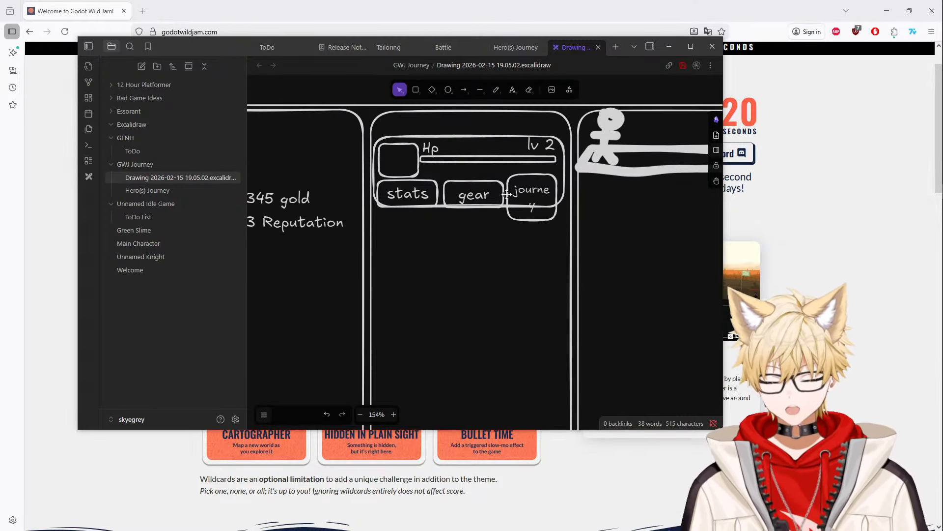
{"action": "scroll", "coordinate": [488, 228], "scroll_direction": "down", "scroll_amount": 4, "text": "ctrl"}
{"action": "scroll", "coordinate": [488, 228], "scroll_direction": "down", "scroll_amount": 2}
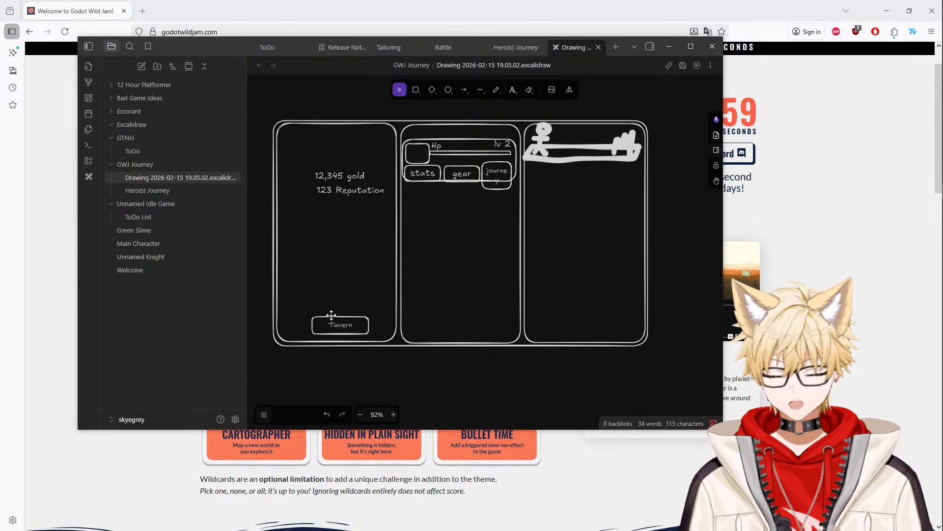
{"action": "left_click_drag", "start_coordinate": [334, 324], "coordinate": [303, 327]}
{"action": "left_click", "coordinate": [353, 328]}
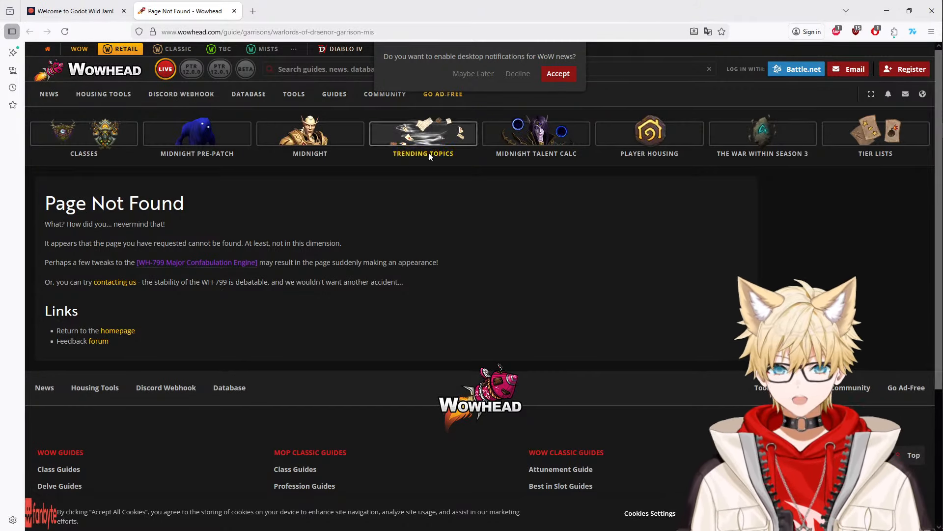
- Decline the desktop notifications offer on the Wowhead page in the browser
{"action": "left_click", "coordinate": [518, 74]}
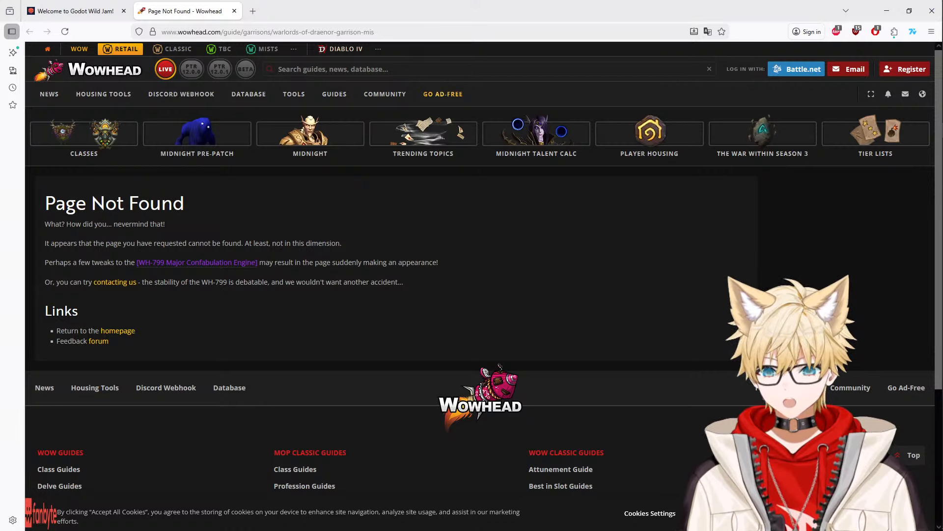
- Open Wowhead's Warlords of Draenor garrison missions guide, closing the Page Not Found tab and the newsletter offer
{"action": "left_click", "coordinate": [151, 382]}
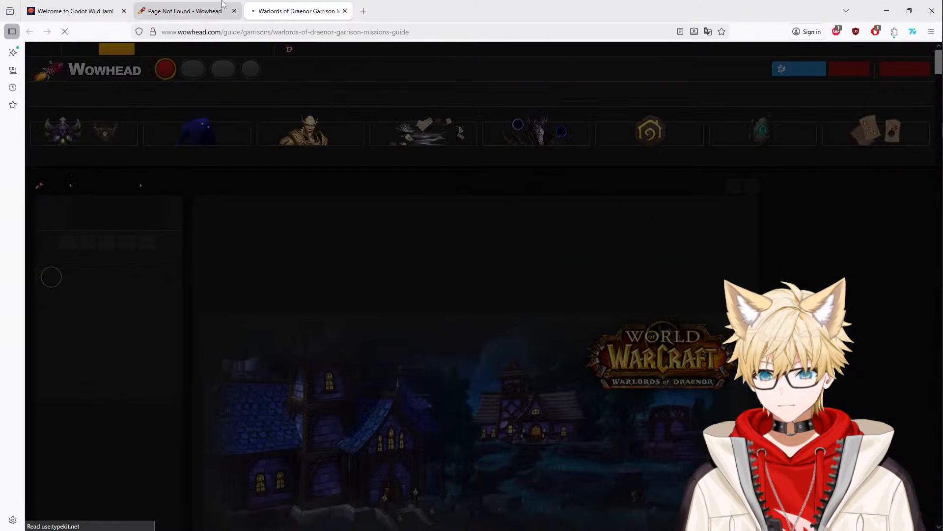
{"action": "left_click", "coordinate": [234, 11]}
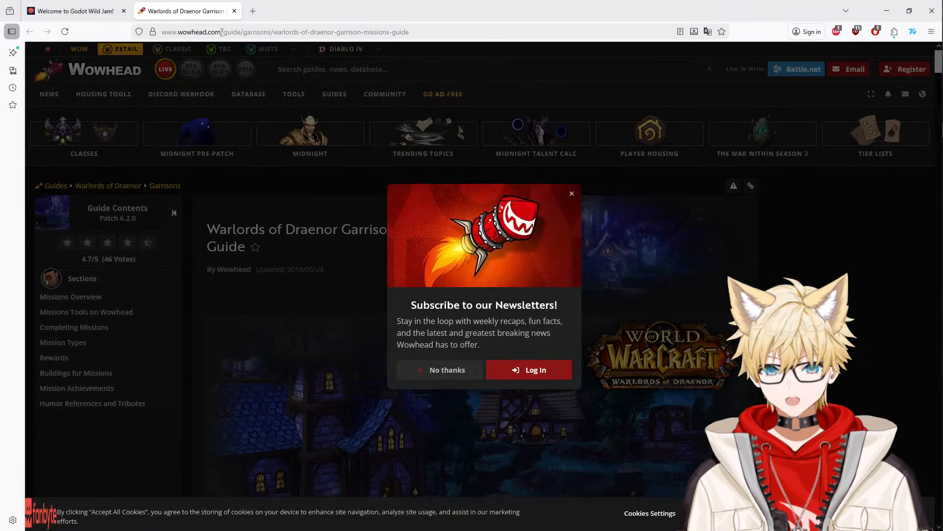
{"action": "left_click", "coordinate": [572, 193]}
- Examine the guide's Missions Overview section and its enlarged screenshots of the garrison mission interface
{"action": "scroll", "coordinate": [374, 258], "scroll_direction": "down", "scroll_amount": 5}
{"action": "scroll", "coordinate": [375, 256], "scroll_direction": "down", "scroll_amount": 5}
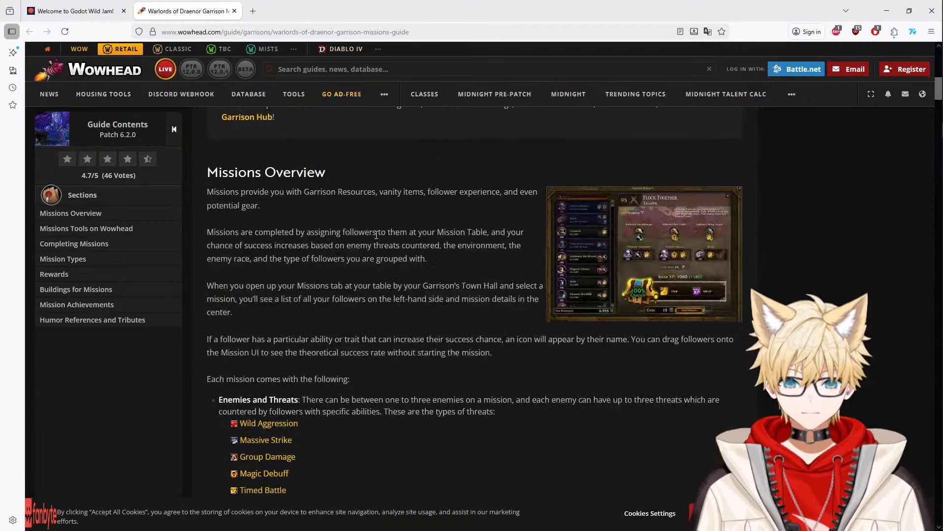
{"action": "scroll", "coordinate": [375, 234], "scroll_direction": "up", "scroll_amount": 3}
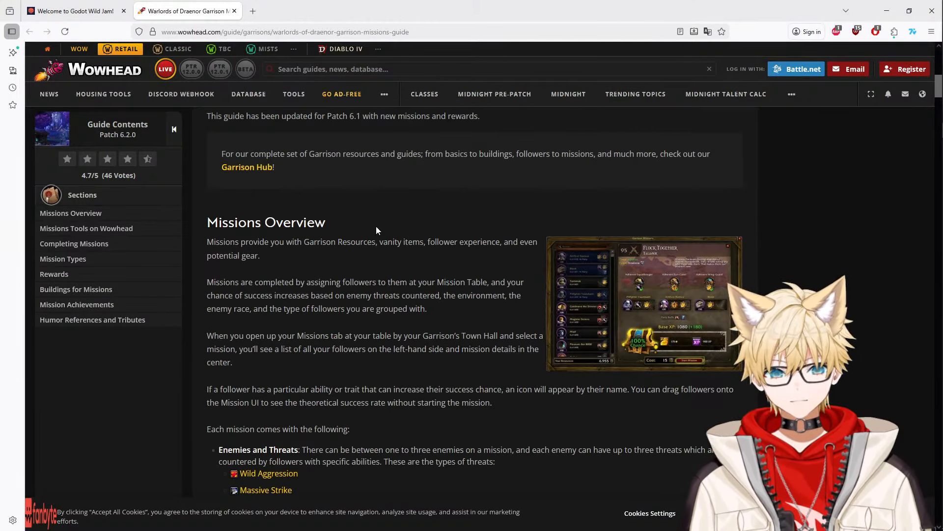
{"action": "scroll", "coordinate": [376, 209], "scroll_direction": "down", "scroll_amount": 2}
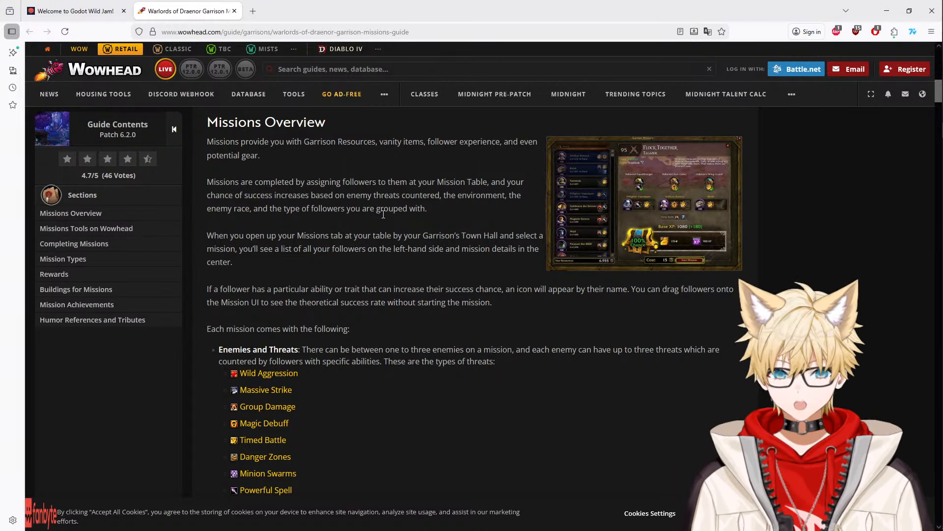
{"action": "left_click", "coordinate": [689, 223]}
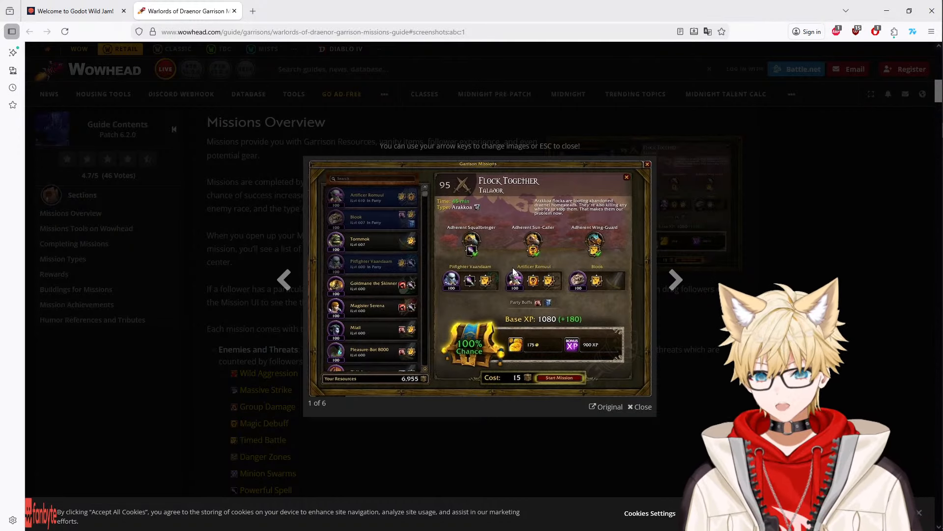
{"action": "left_click", "coordinate": [186, 260]}
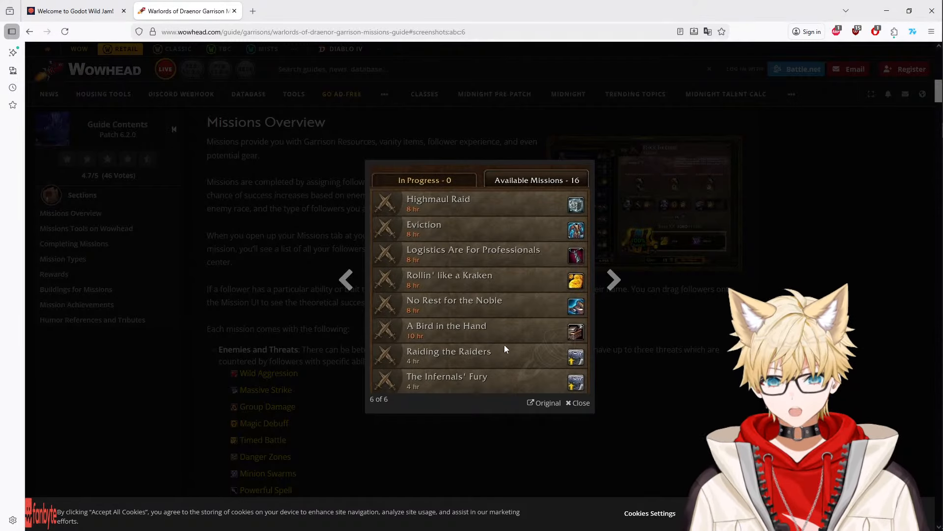
{"action": "left_click", "coordinate": [284, 290]}
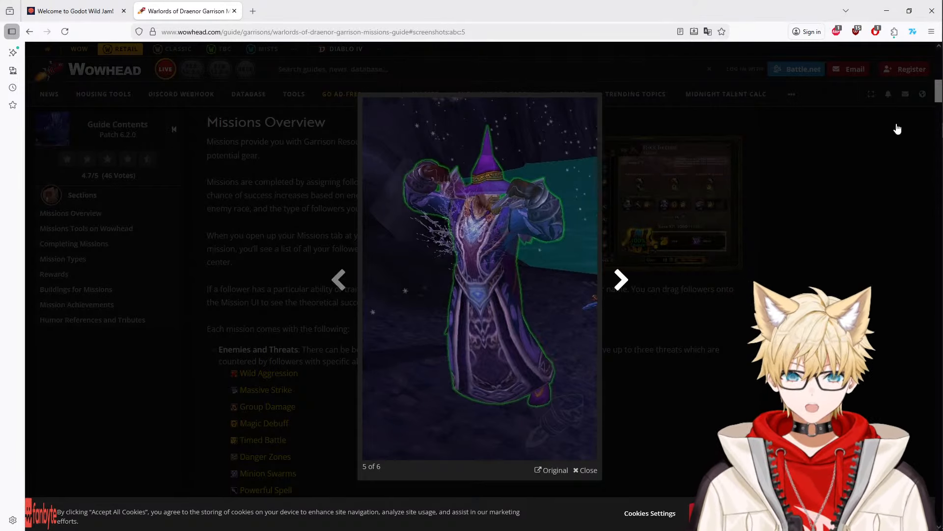
{"action": "left_click", "coordinate": [911, 100]}
{"action": "left_click", "coordinate": [699, 103]}
- Read the guide's mission details, tools and costs sections, and examine the enlarged Blackhand mission calculator image
{"action": "scroll", "coordinate": [480, 294], "scroll_direction": "down", "scroll_amount": 5}
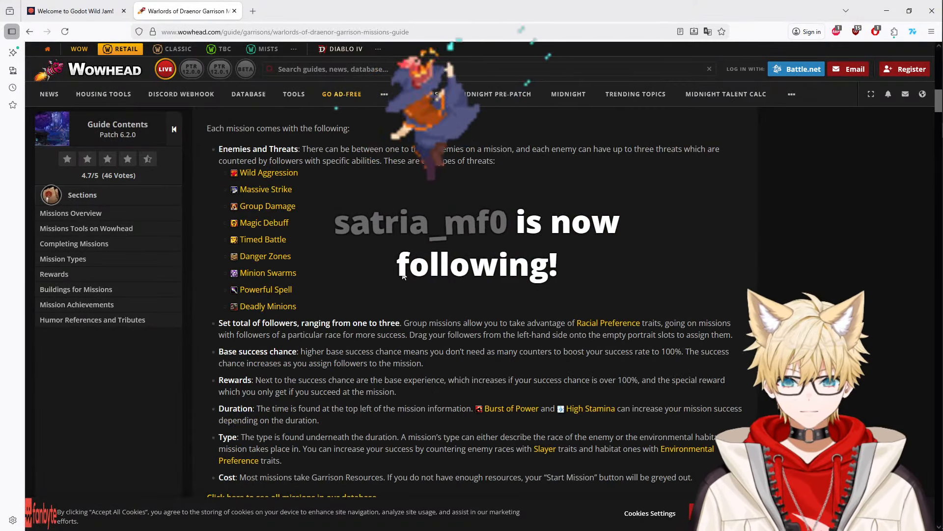
{"action": "scroll", "coordinate": [480, 295], "scroll_direction": "down", "scroll_amount": 4}
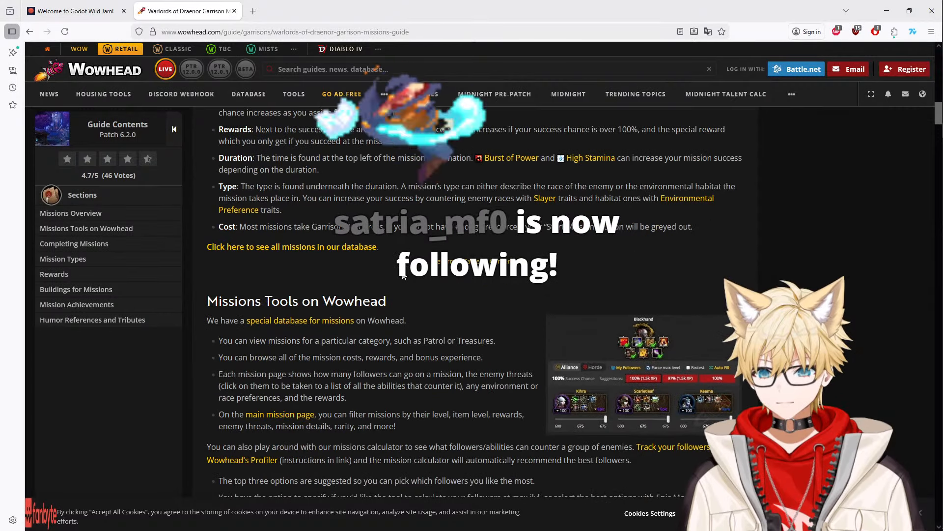
{"action": "scroll", "coordinate": [627, 192], "scroll_direction": "down", "scroll_amount": 4}
{"action": "left_click", "coordinate": [627, 193]}
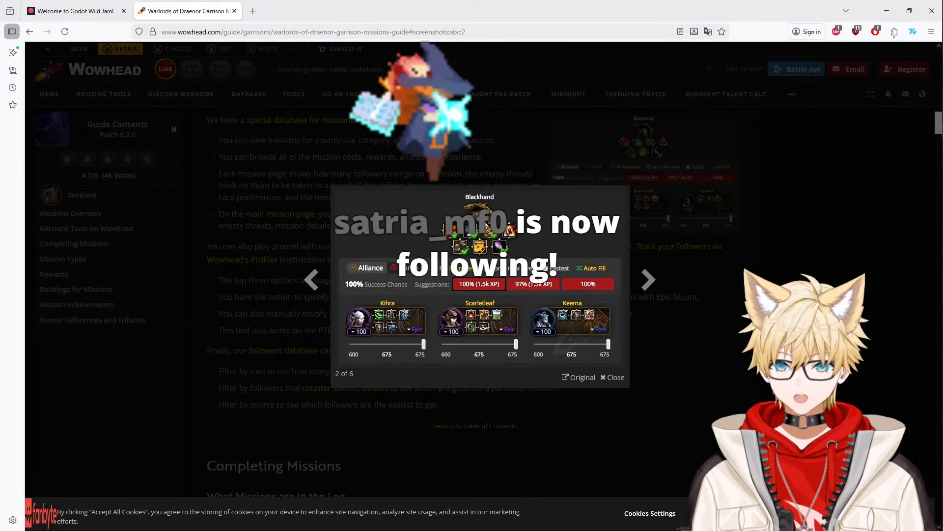
{"action": "left_click", "coordinate": [483, 157]}
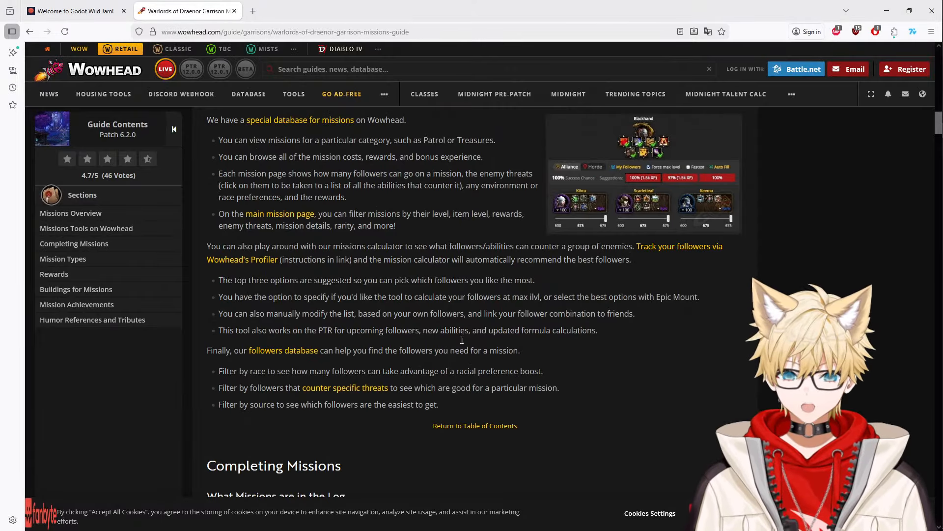
{"action": "scroll", "coordinate": [458, 335], "scroll_direction": "down", "scroll_amount": 3}
{"action": "scroll", "coordinate": [459, 321], "scroll_direction": "down", "scroll_amount": 7}
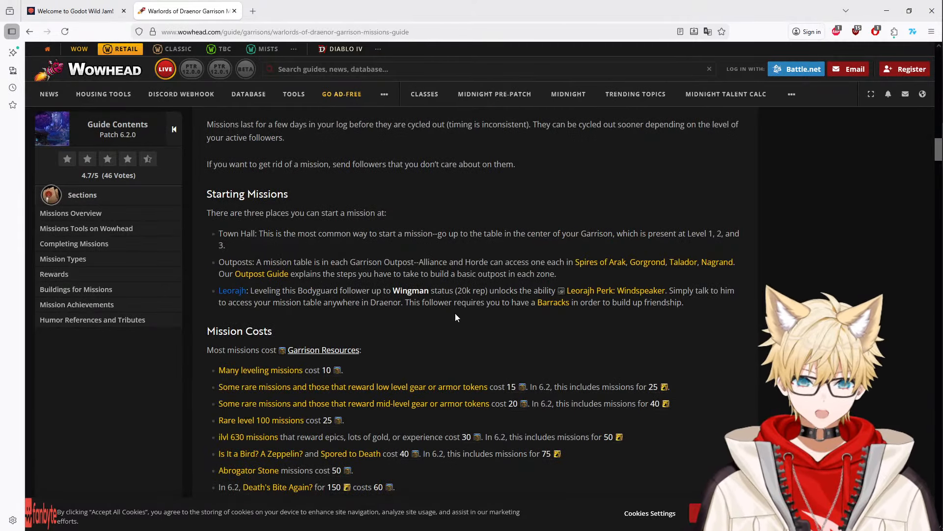
{"action": "scroll", "coordinate": [454, 314], "scroll_direction": "down", "scroll_amount": 5}
{"action": "scroll", "coordinate": [454, 313], "scroll_direction": "up", "scroll_amount": 15}
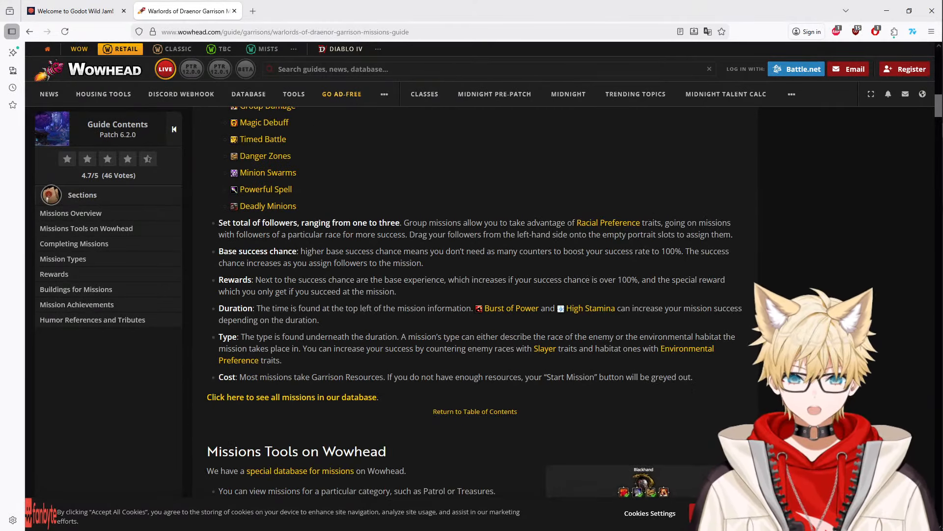
- Switch to the Godot project manager
{"action": "left_click", "coordinate": [935, 188]}
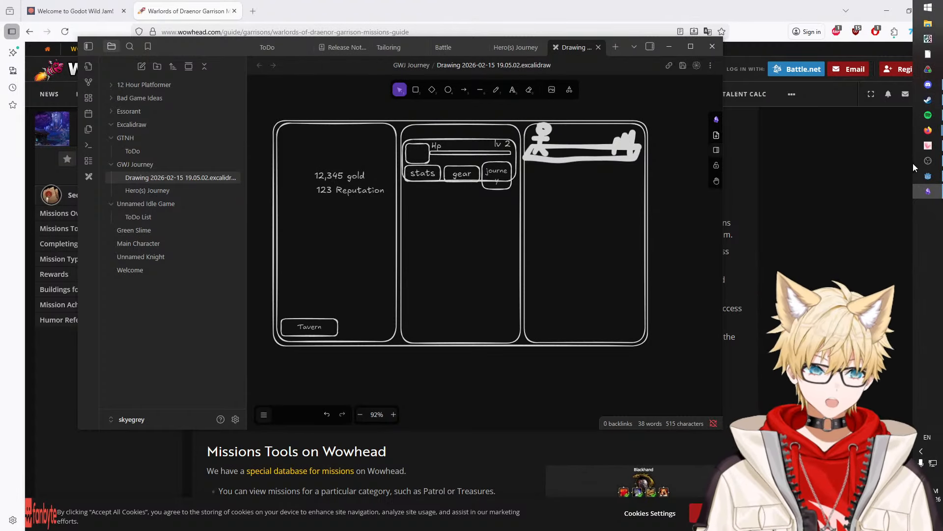
{"action": "left_click", "coordinate": [928, 176]}
{"action": "left_click", "coordinate": [205, 134]}
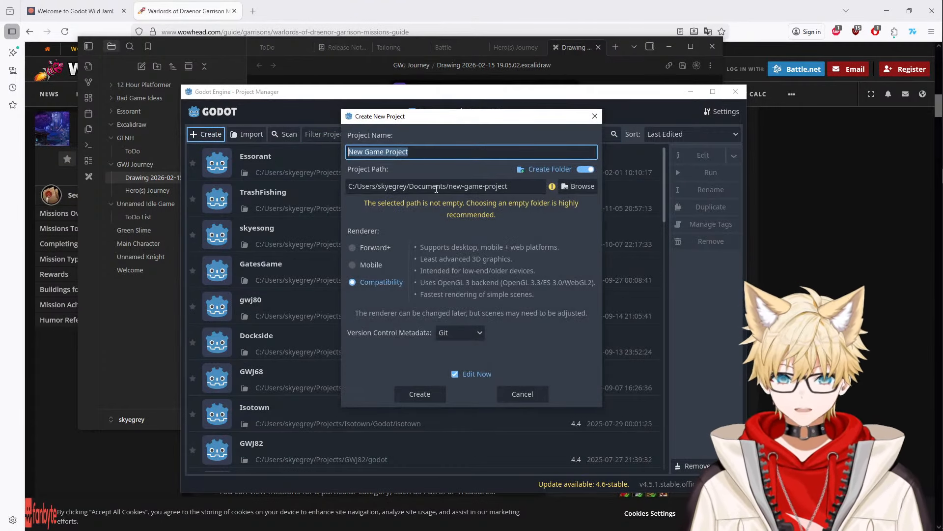
{"action": "left_click", "coordinate": [575, 187]}
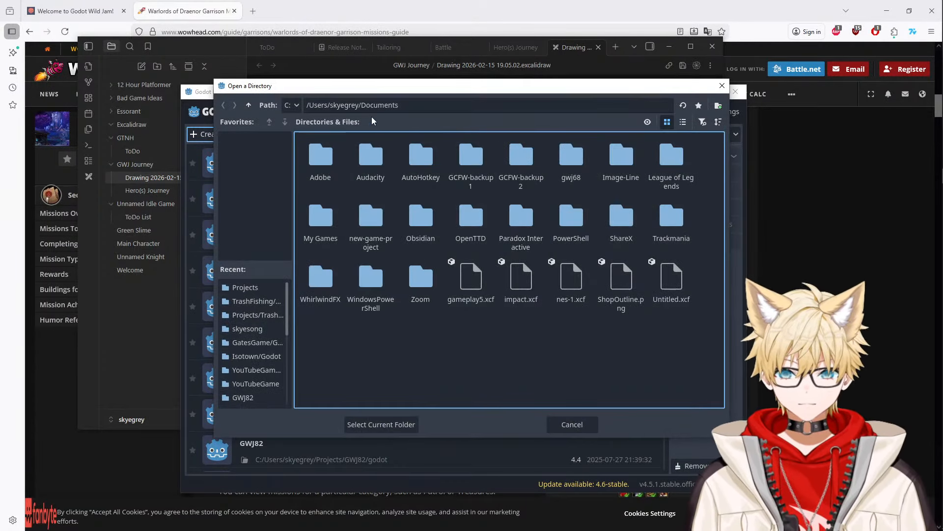
{"action": "left_click", "coordinate": [249, 105]}
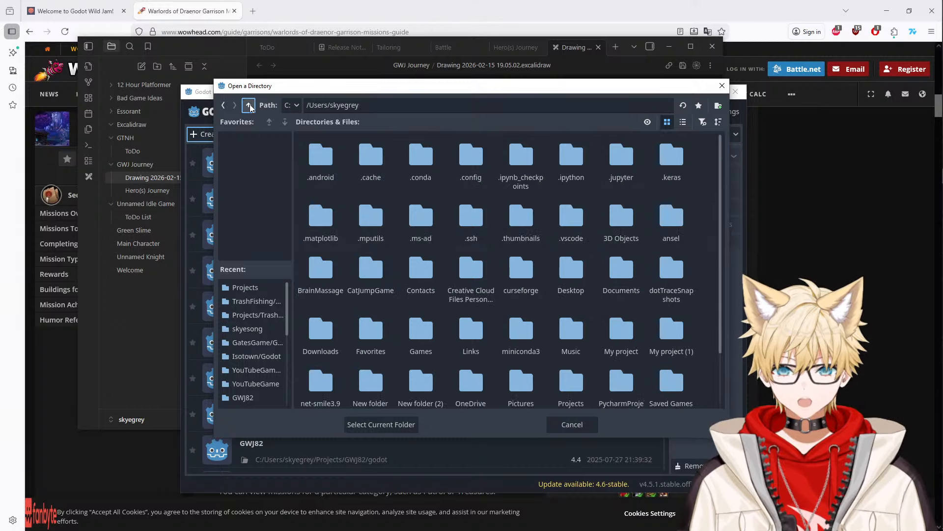
{"action": "scroll", "coordinate": [405, 286], "scroll_direction": "down", "scroll_amount": 3}
{"action": "left_click", "coordinate": [457, 279]}
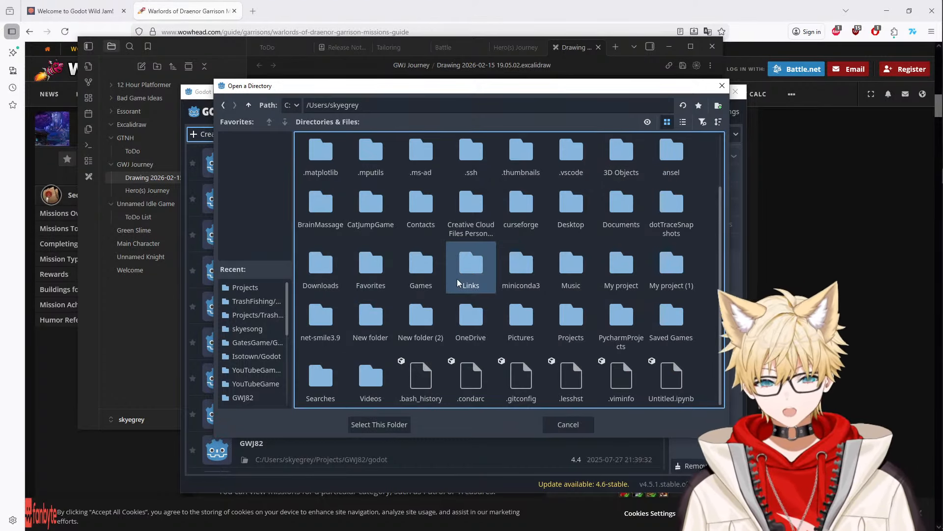
{"action": "type", "text": "pr"}
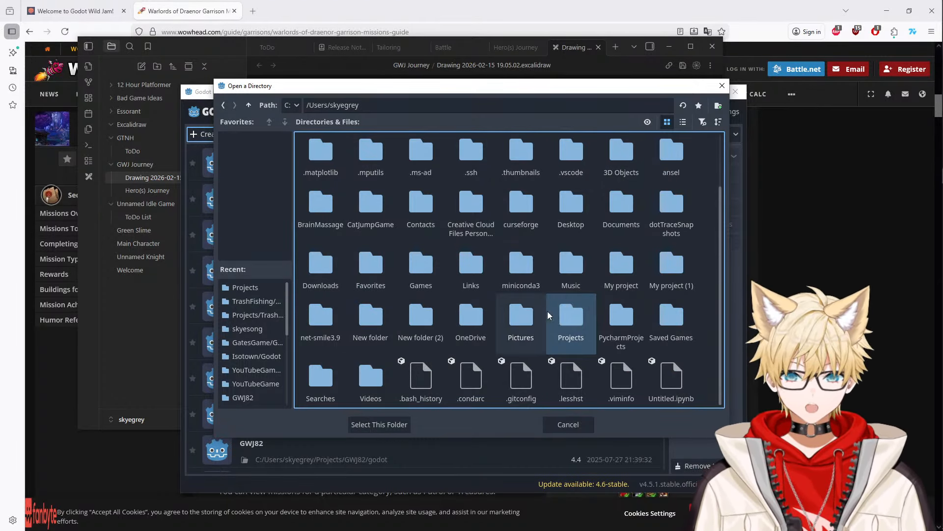
{"action": "double_click", "coordinate": [584, 324]}
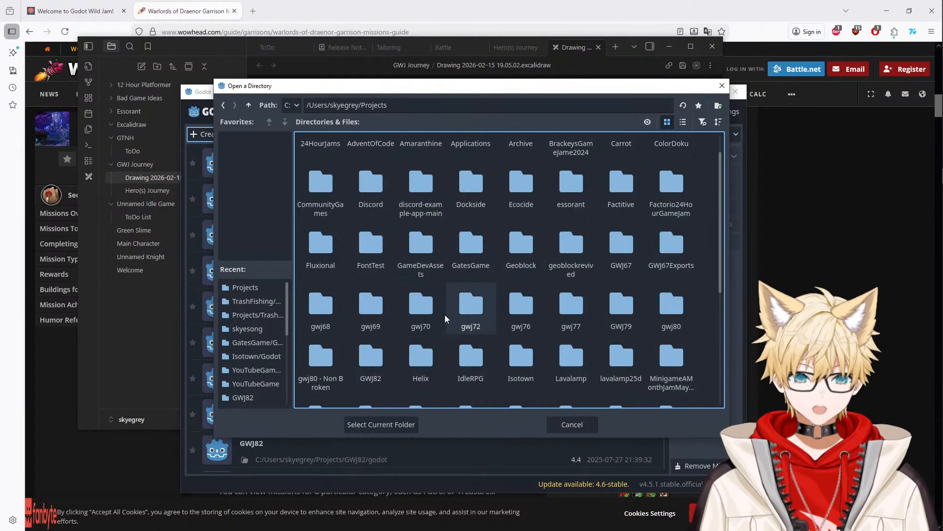
{"action": "left_click", "coordinate": [385, 421]}
{"action": "left_click", "coordinate": [511, 382]}
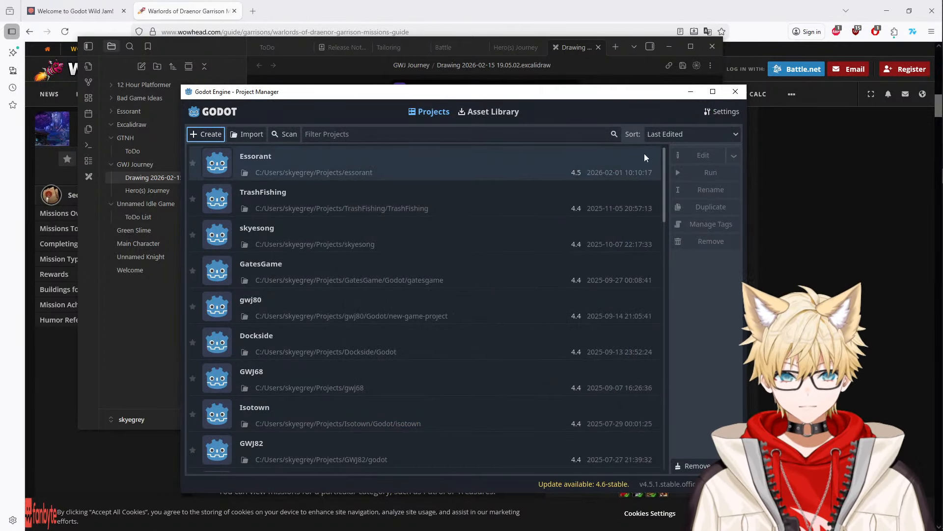
- Start a new project and change its path to the Projects folder inside the user's home folder
{"action": "left_click", "coordinate": [205, 134]}
{"action": "left_click", "coordinate": [451, 166]}
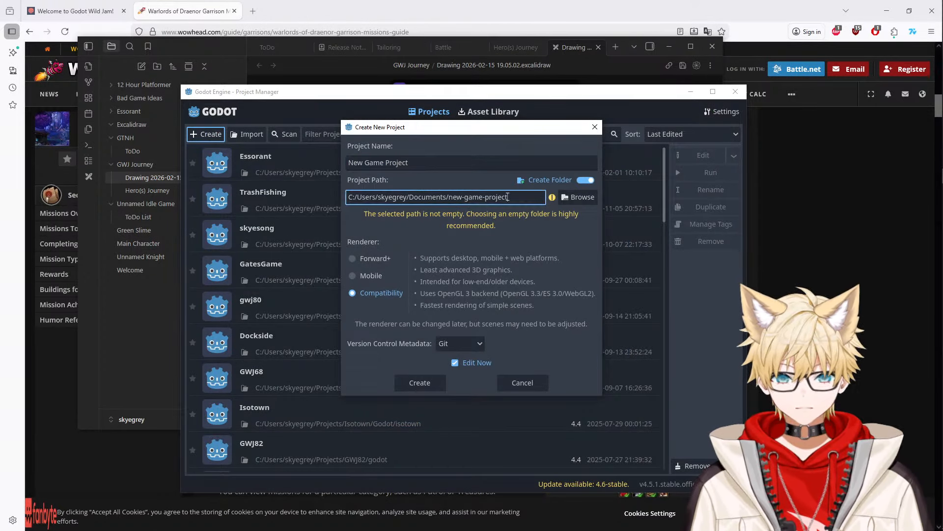
{"action": "left_click_drag", "start_coordinate": [511, 197], "coordinate": [404, 198]}
{"action": "type", "text": "Pr"}
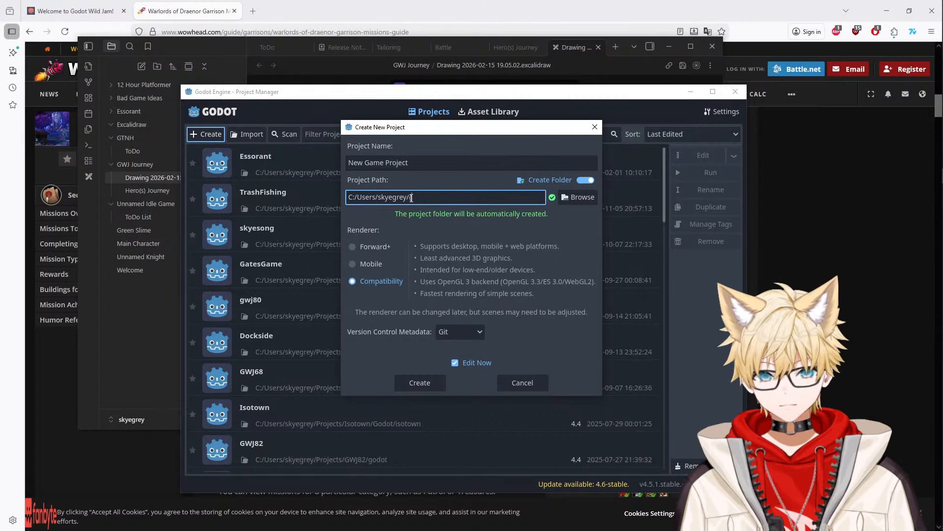
{"action": "type", "text": "ojects"}
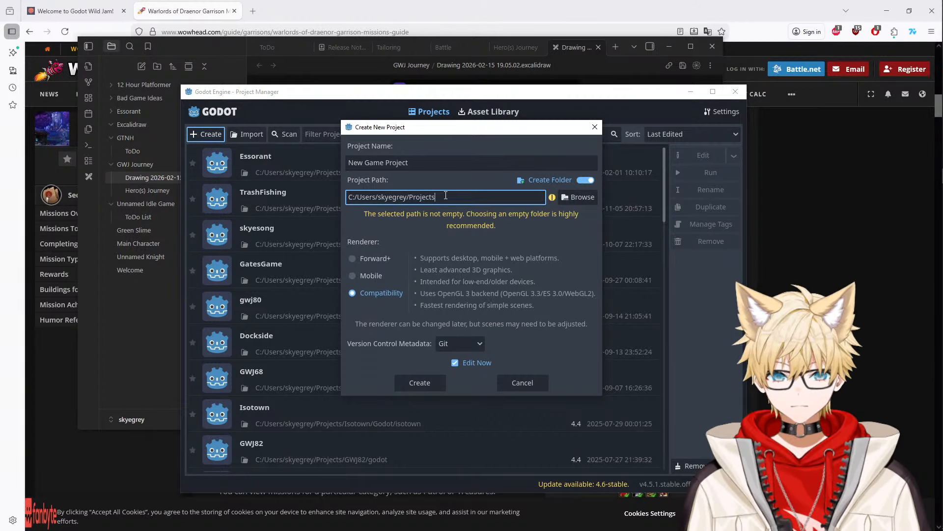
- Create a folder named gwj-journey in the user's home folder and choose it as the project location
{"action": "left_click", "coordinate": [579, 197]}
{"action": "left_click", "coordinate": [671, 220]}
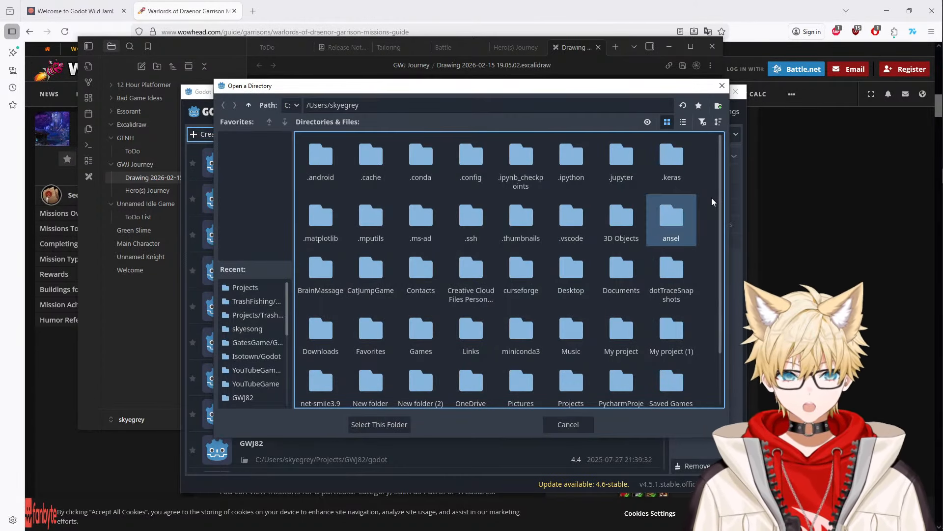
{"action": "left_click", "coordinate": [718, 105]}
{"action": "type", "text": "gw"}
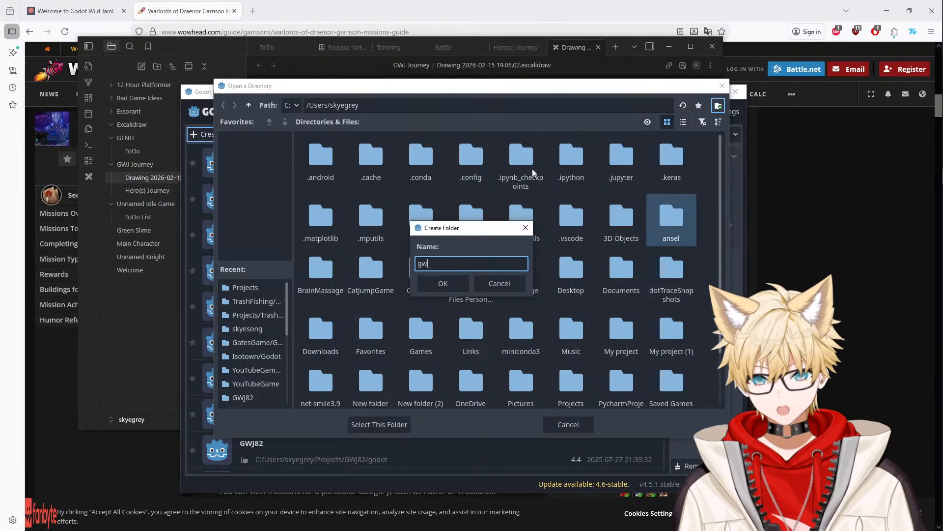
{"action": "type", "text": "j-journey"}
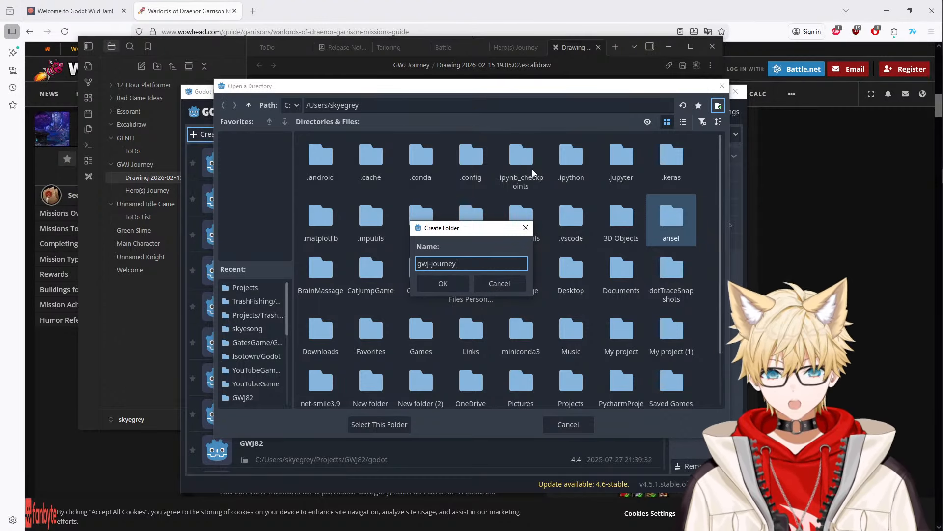
{"action": "key", "text": "Return"}
{"action": "left_click", "coordinate": [500, 166]}
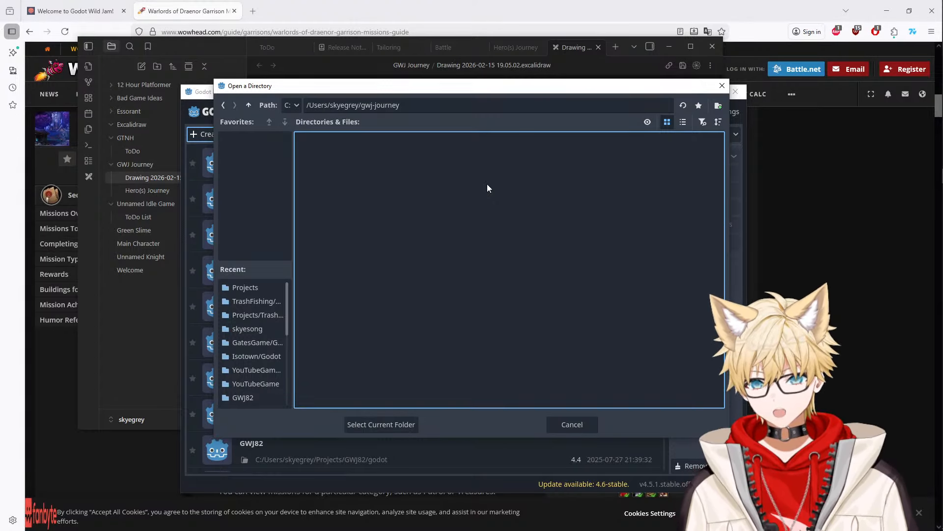
{"action": "left_click", "coordinate": [393, 421]}
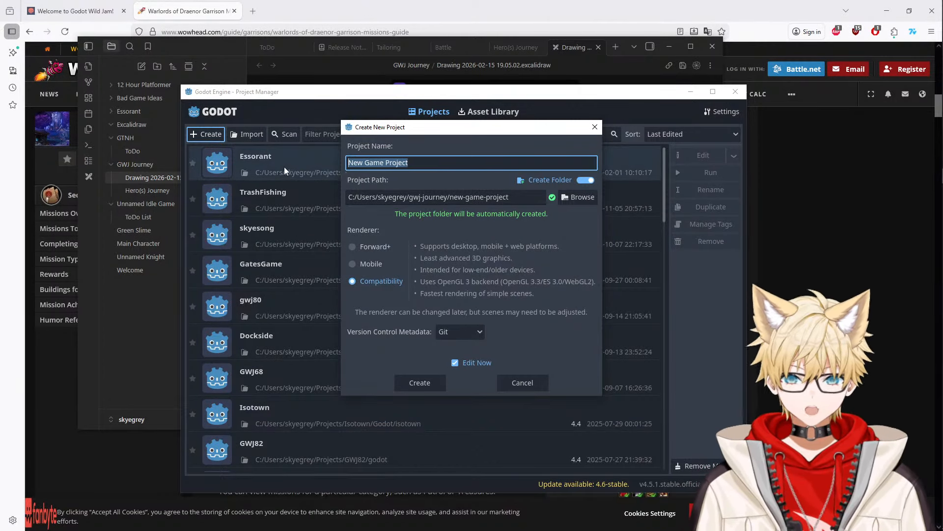
- Name the project Heros-journey and create it with the Compatibility renderer
{"action": "type", "text": "Heros"}
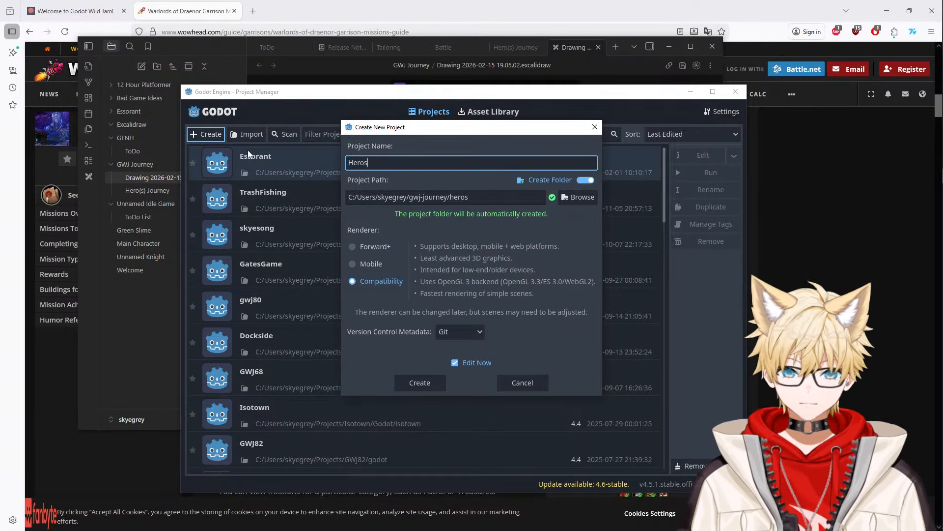
{"action": "type", "text": "-journey"}
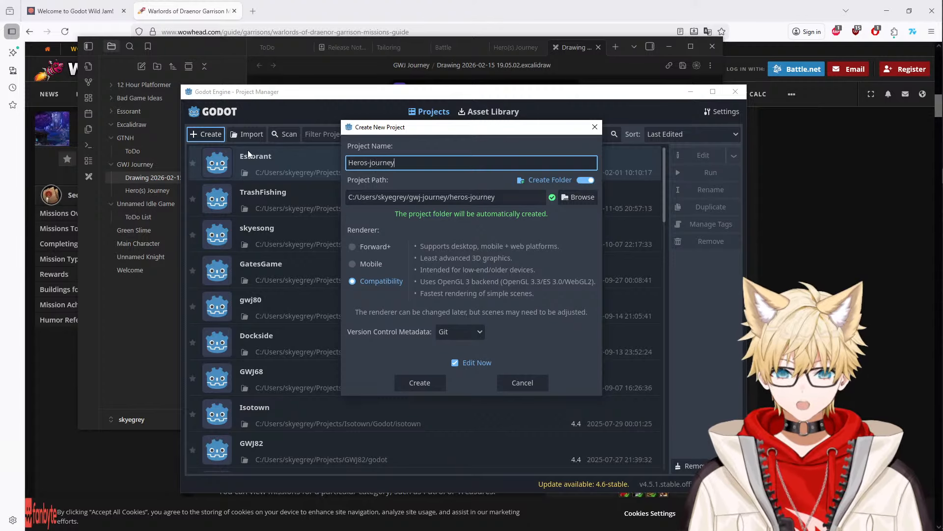
{"action": "key", "text": "Return"}
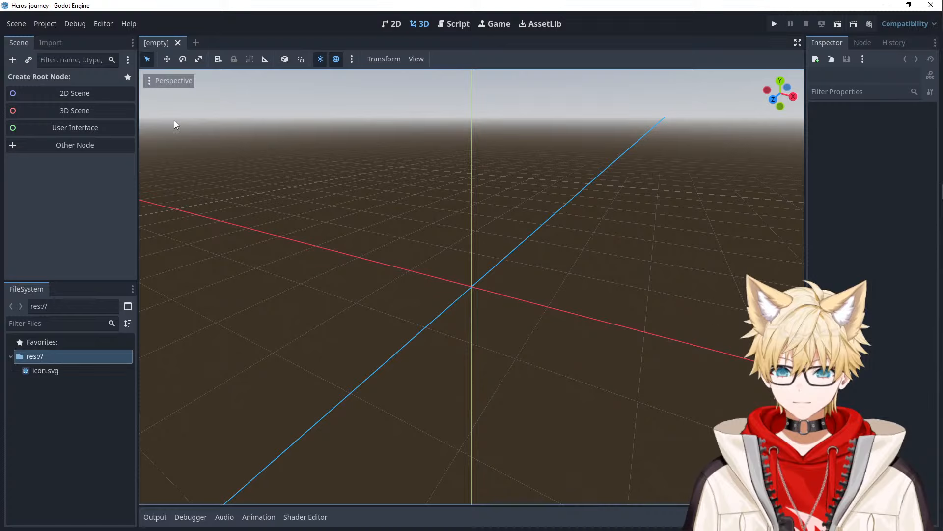
- Set the project's display window viewport width to 1200 and viewport height to 800 in the project settings
{"action": "left_click", "coordinate": [45, 23]}
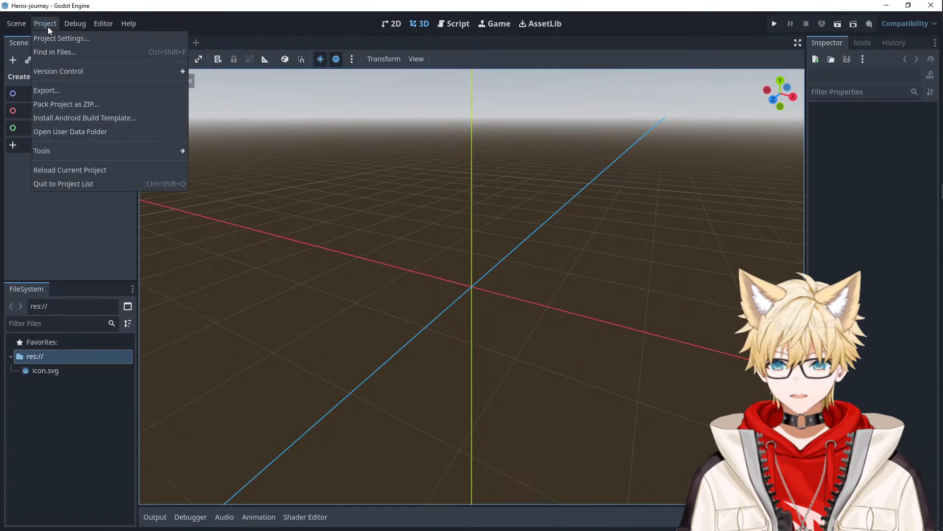
{"action": "left_click", "coordinate": [55, 38]}
{"action": "left_click", "coordinate": [238, 260]}
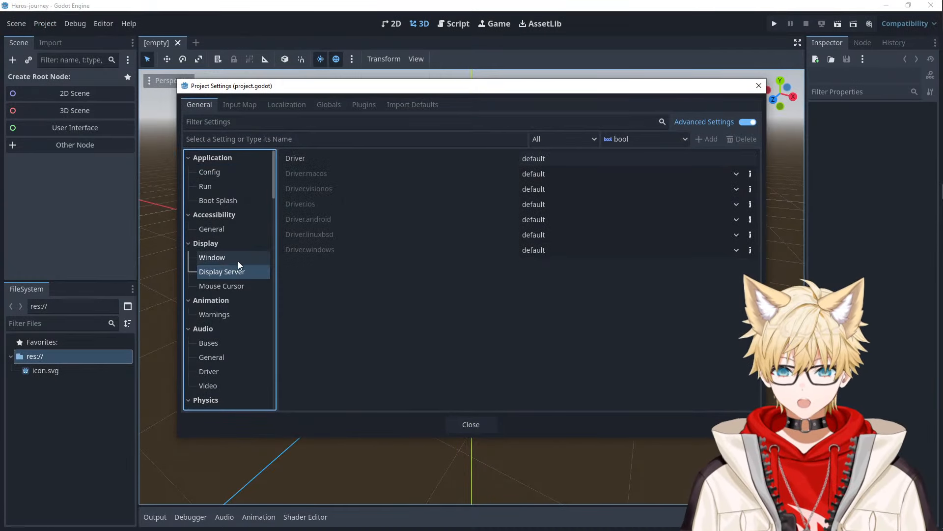
{"action": "left_click", "coordinate": [576, 170]}
{"action": "type", "text": "1200"}
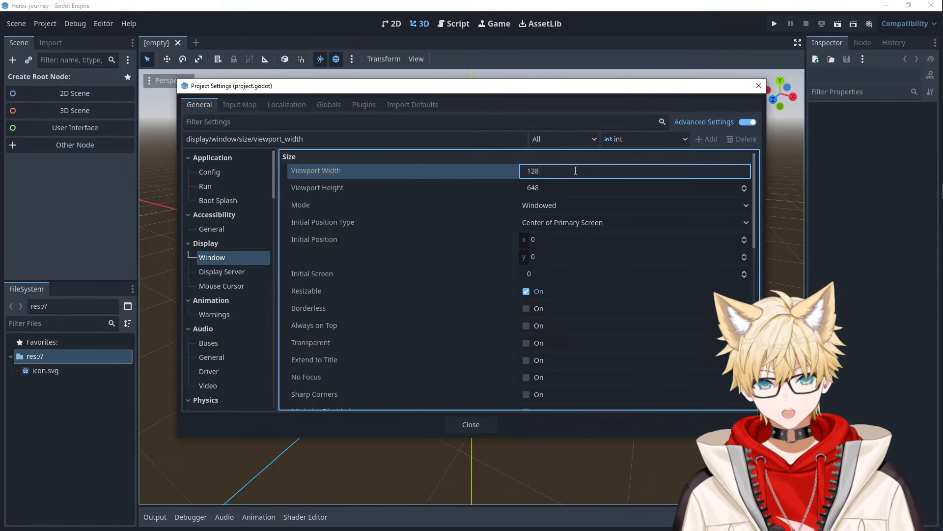
{"action": "key", "text": "Tab"}
{"action": "key", "text": "BackSpace"}
{"action": "type", "text": "800"}
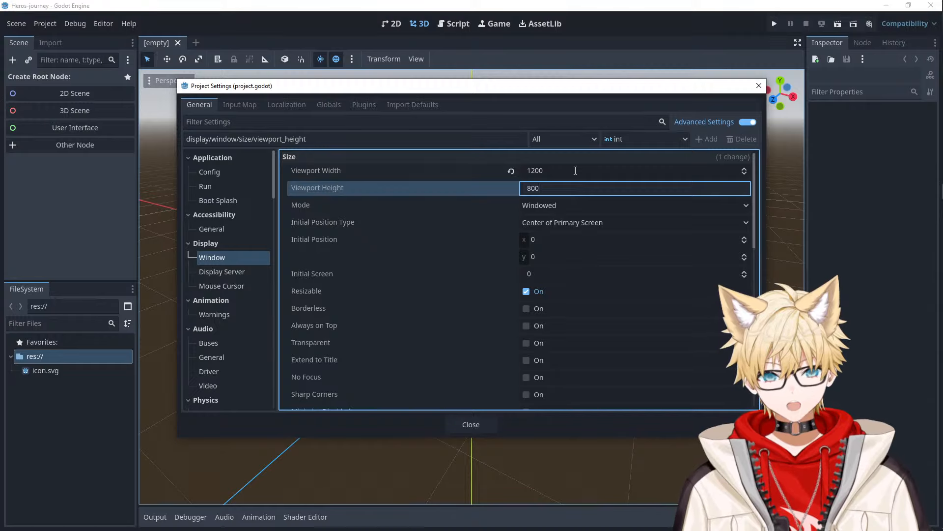
{"action": "key", "text": "Tab"}
{"action": "left_click", "coordinate": [494, 424]}
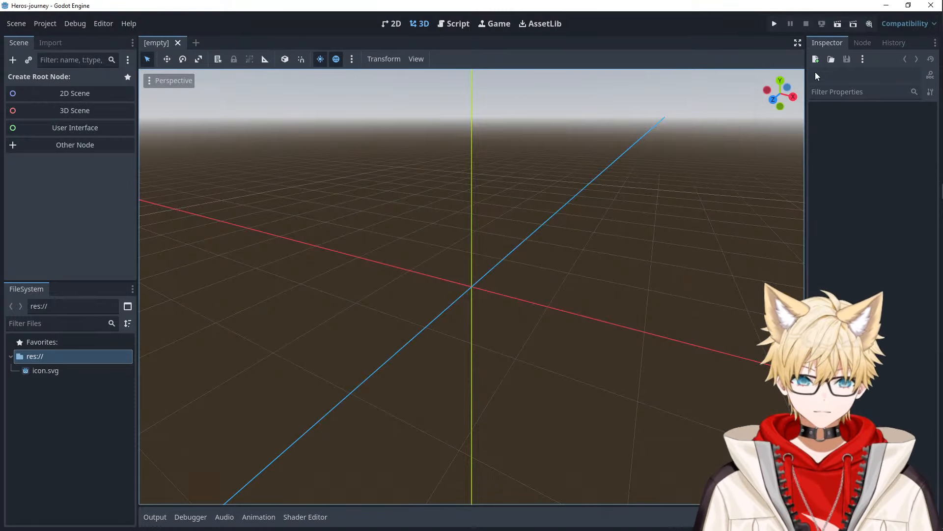
{"action": "left_click", "coordinate": [774, 23]}
{"action": "left_click", "coordinate": [402, 283]}
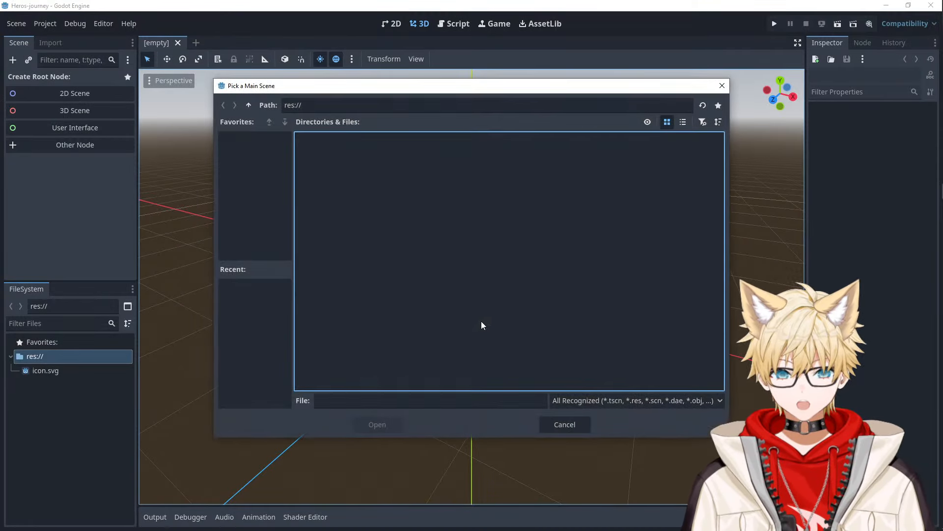
{"action": "left_click", "coordinate": [543, 420]}
- Create a 2D scene root node and rename it as Main
{"action": "left_click", "coordinate": [83, 98]}
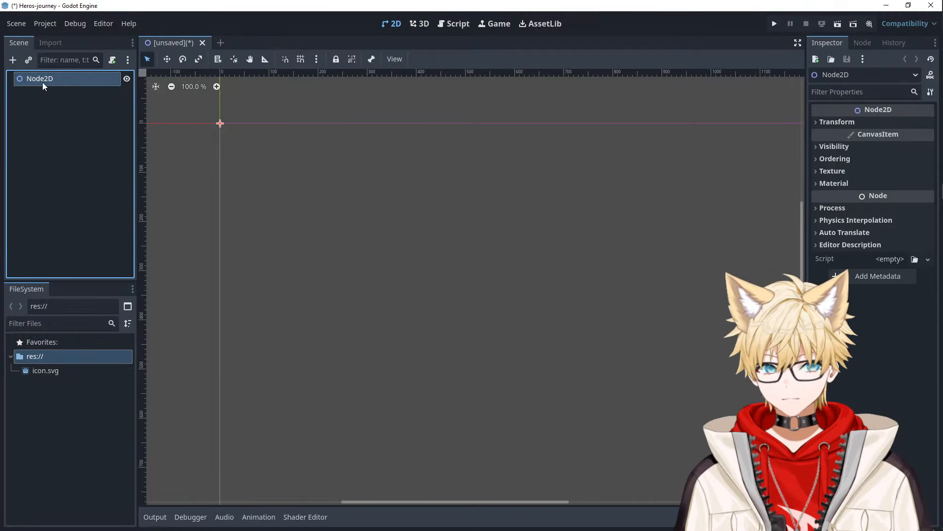
{"action": "double_click", "coordinate": [42, 79]}
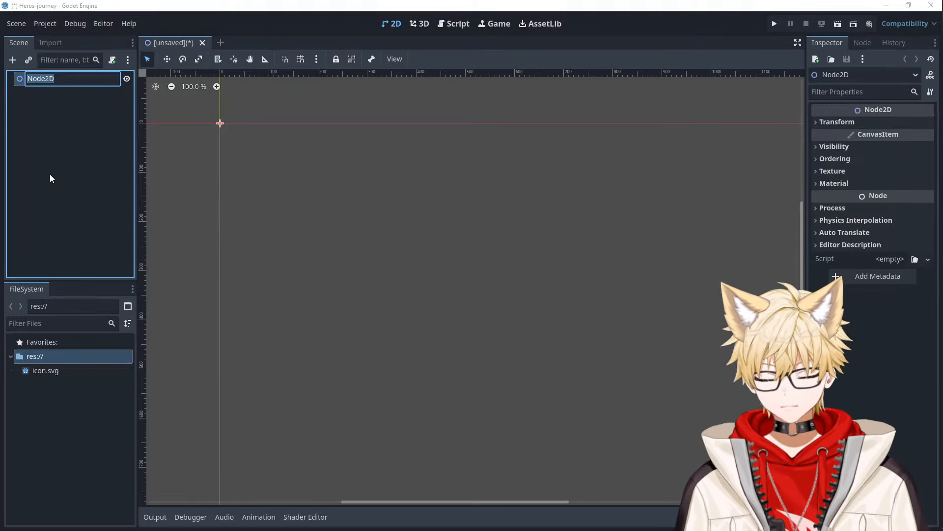
{"action": "type", "text": "Main"}
{"action": "key", "text": "Return"}
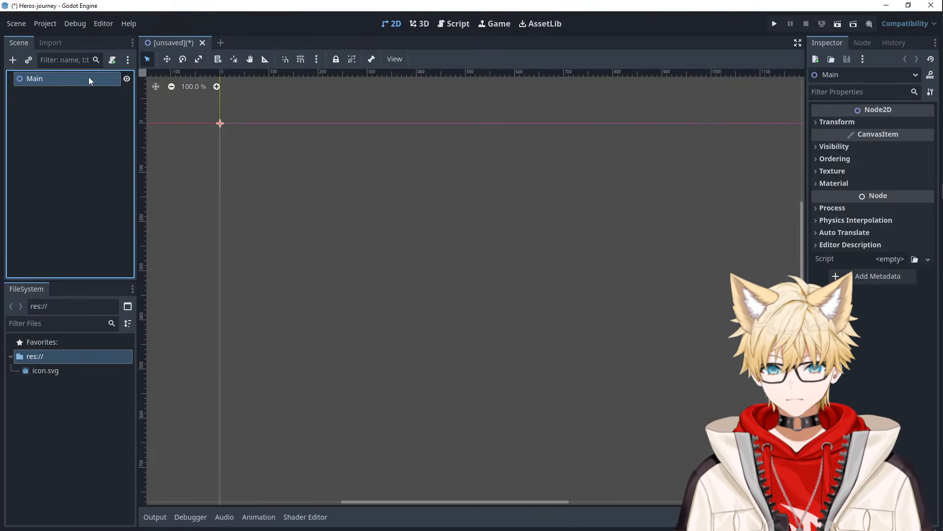
- Run the project with the current scene as main scene, saving it as main.tscn in a new scenes folder, and close the running game
{"action": "left_click", "coordinate": [774, 24]}
{"action": "left_click", "coordinate": [539, 280]}
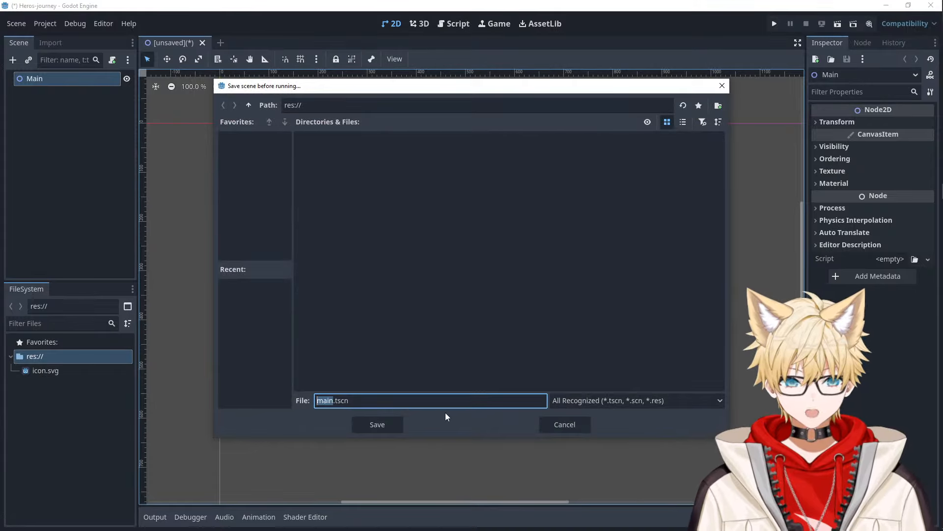
{"action": "right_click", "coordinate": [411, 298]}
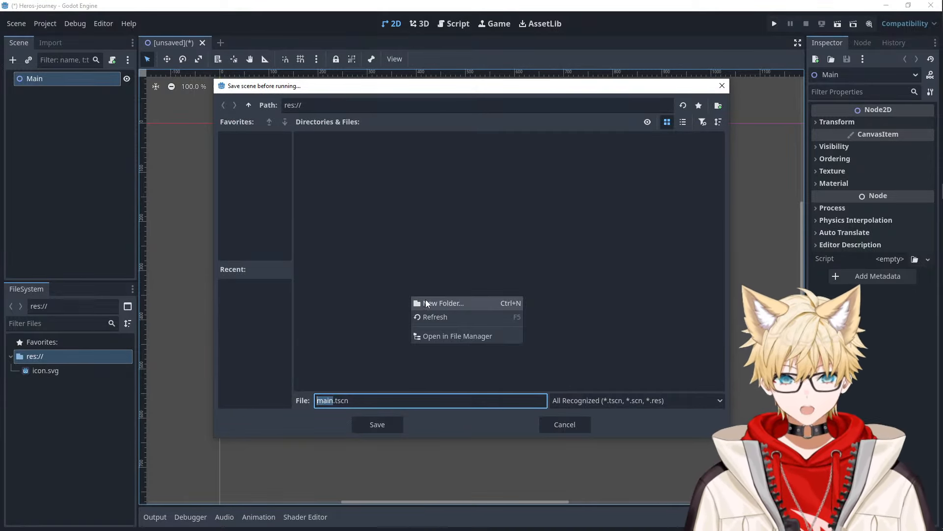
{"action": "left_click", "coordinate": [427, 305]}
{"action": "type", "text": "scenes"}
{"action": "key", "text": "Return"}
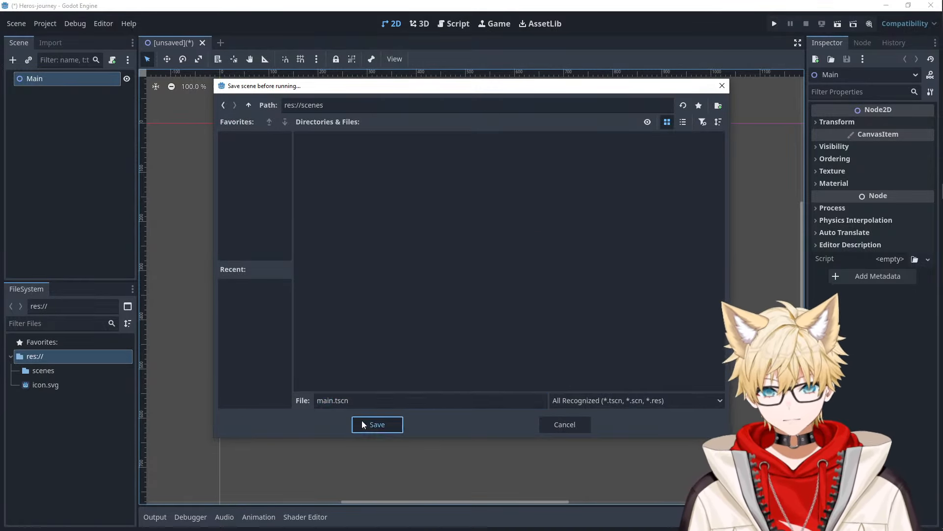
{"action": "left_click", "coordinate": [366, 423]}
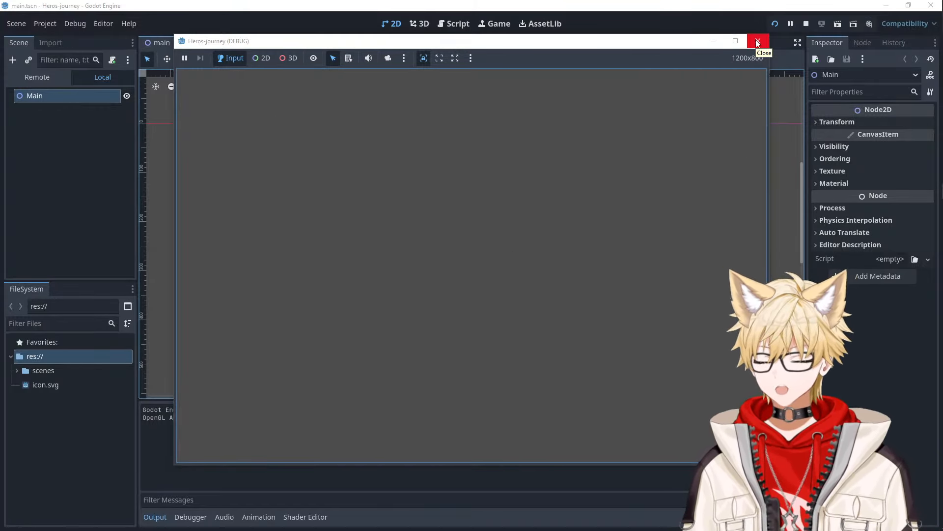
{"action": "left_click", "coordinate": [758, 42]}
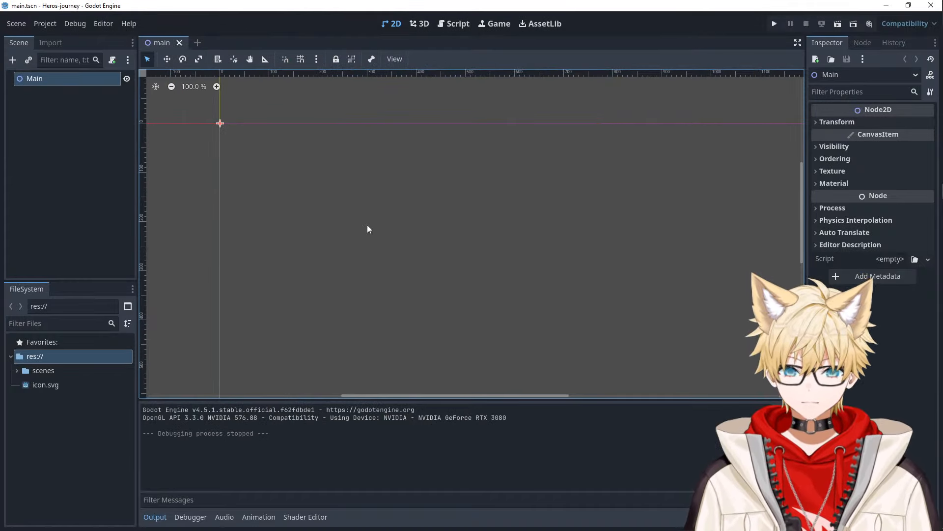
- Add a Control node as a child of the Main node
{"action": "right_click", "coordinate": [47, 84]}
{"action": "left_click", "coordinate": [79, 93]}
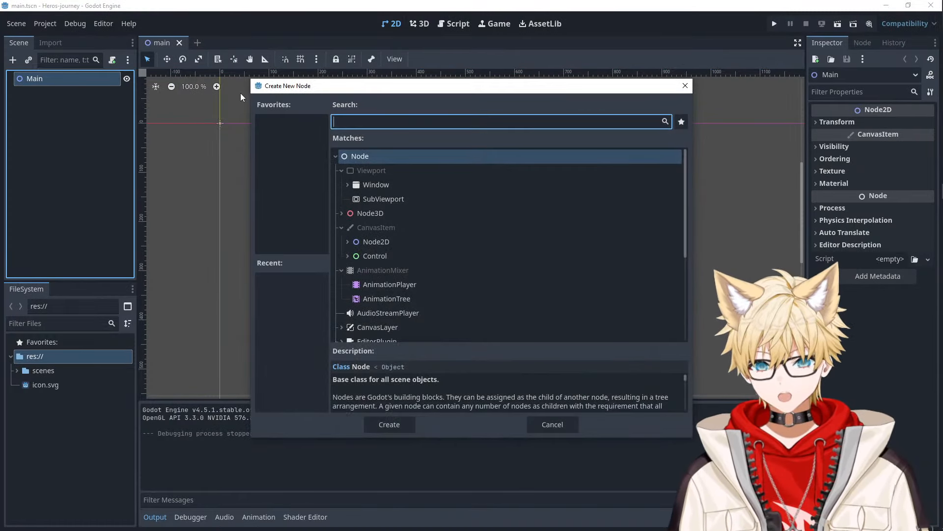
{"action": "left_click", "coordinate": [388, 256]}
{"action": "left_click", "coordinate": [390, 424]}
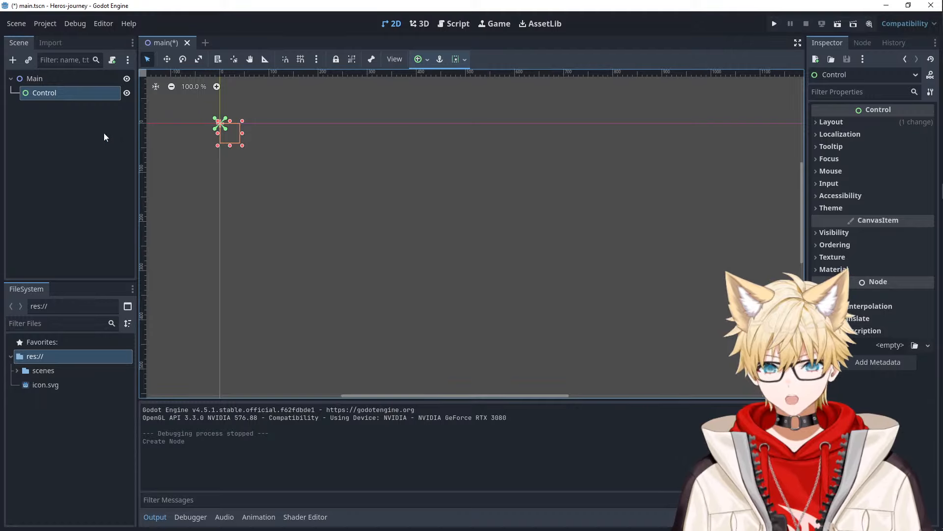
- Look through the Control node's Layout, Localization, Tooltip and Focus properties for its size settings
{"action": "left_click", "coordinate": [879, 124]}
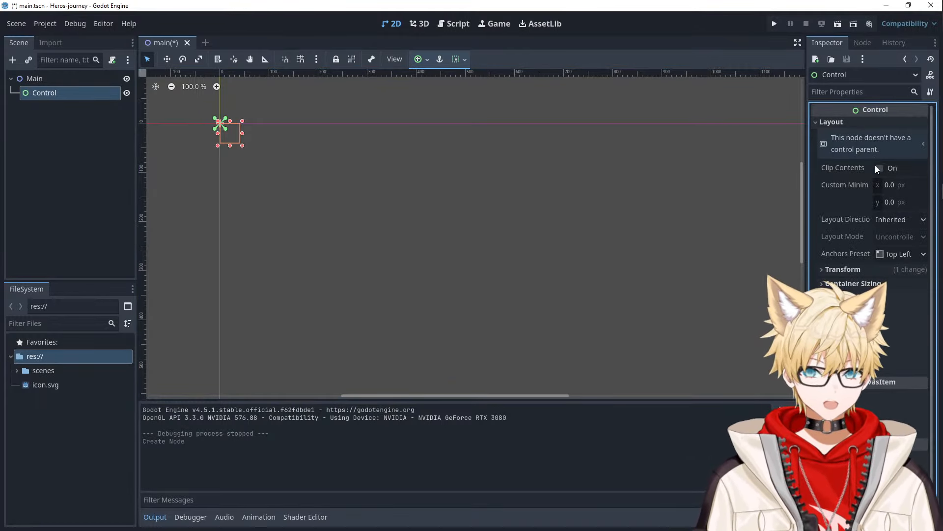
{"action": "left_click", "coordinate": [845, 122]}
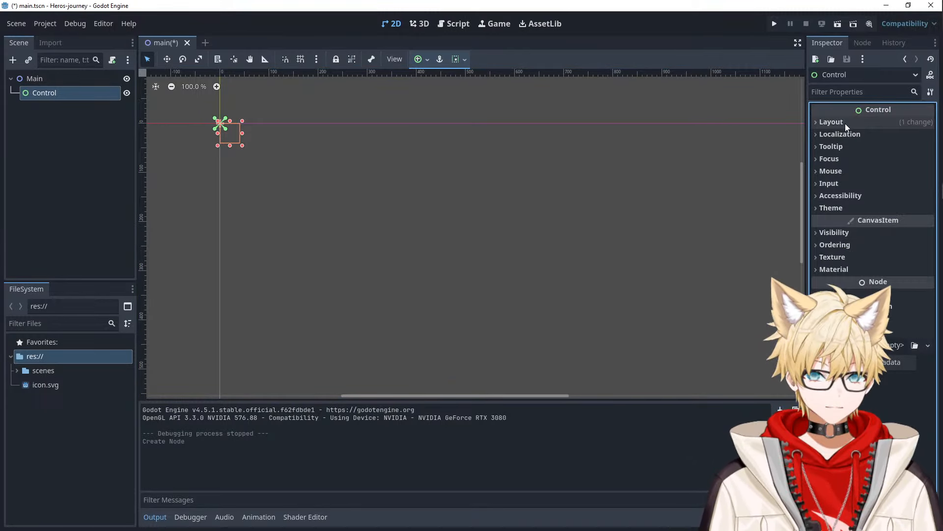
{"action": "left_click", "coordinate": [838, 155]}
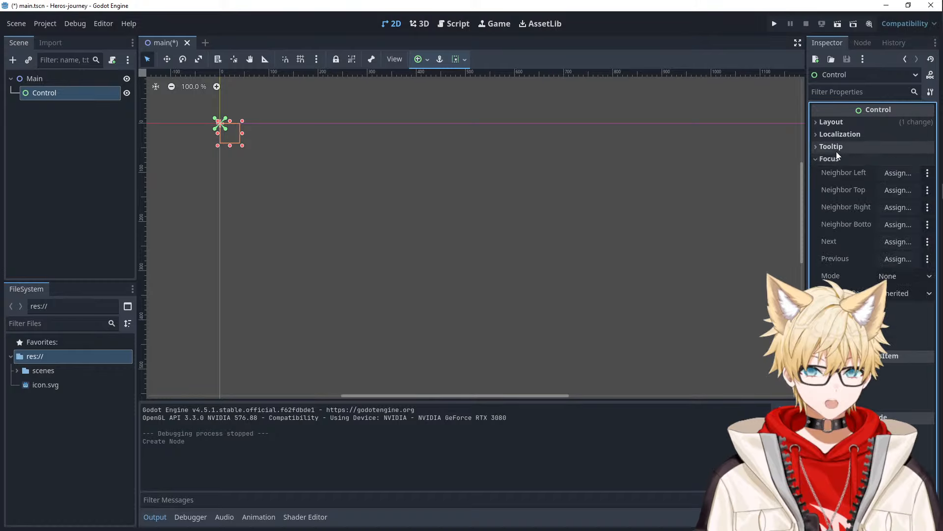
{"action": "left_click", "coordinate": [835, 146]}
{"action": "left_click", "coordinate": [839, 134]}
{"action": "left_click", "coordinate": [841, 134]}
{"action": "left_click", "coordinate": [842, 147]}
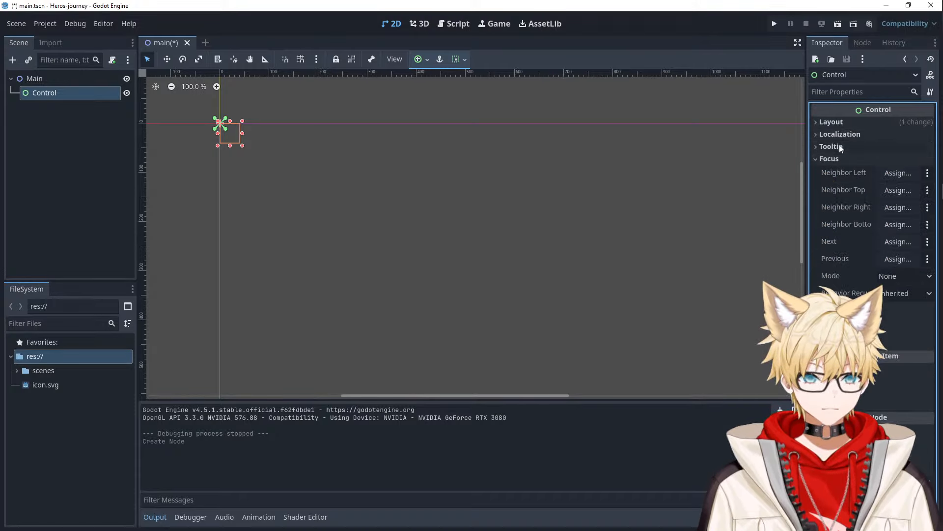
{"action": "left_click", "coordinate": [839, 158]}
- Filter the Control node's properties by "tras" and set its transform size to 1200 by 800 px
{"action": "left_click", "coordinate": [836, 94]}
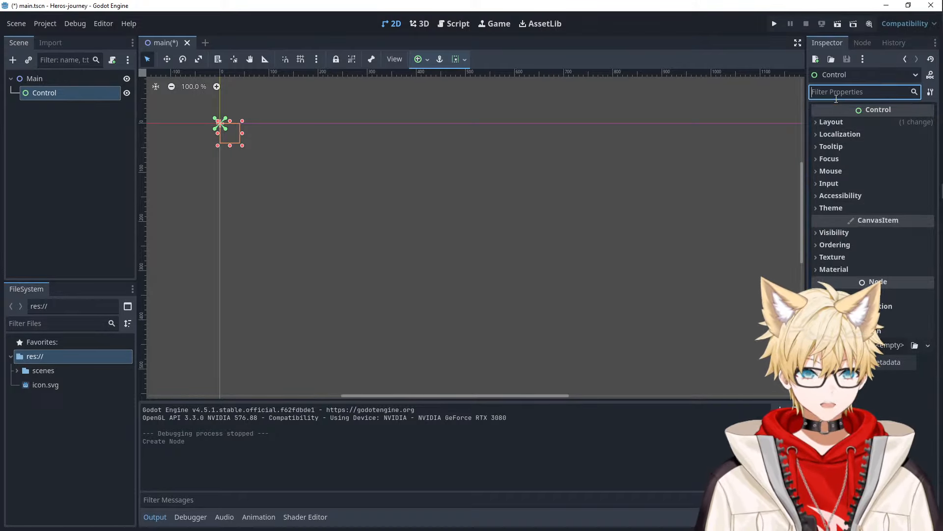
{"action": "type", "text": "tras"}
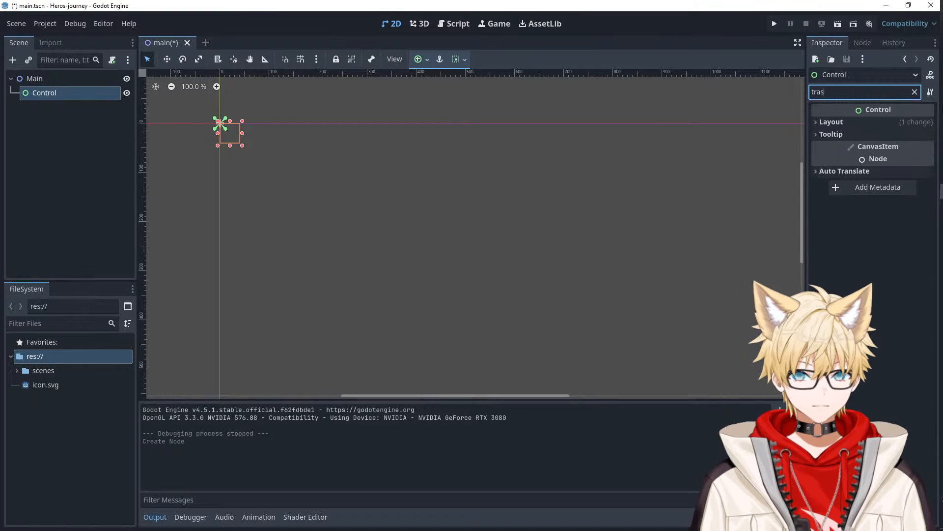
{"action": "left_click", "coordinate": [859, 121]}
{"action": "left_click", "coordinate": [856, 136]}
{"action": "left_click", "coordinate": [892, 147]}
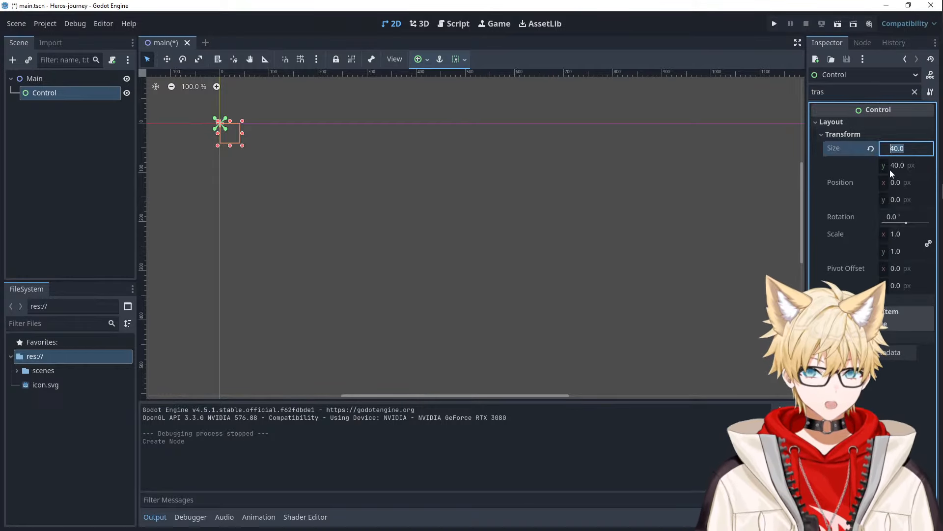
{"action": "type", "text": "1200"}
{"action": "key", "text": "Tab"}
{"action": "type", "text": "800"}
{"action": "key", "text": "Tab"}
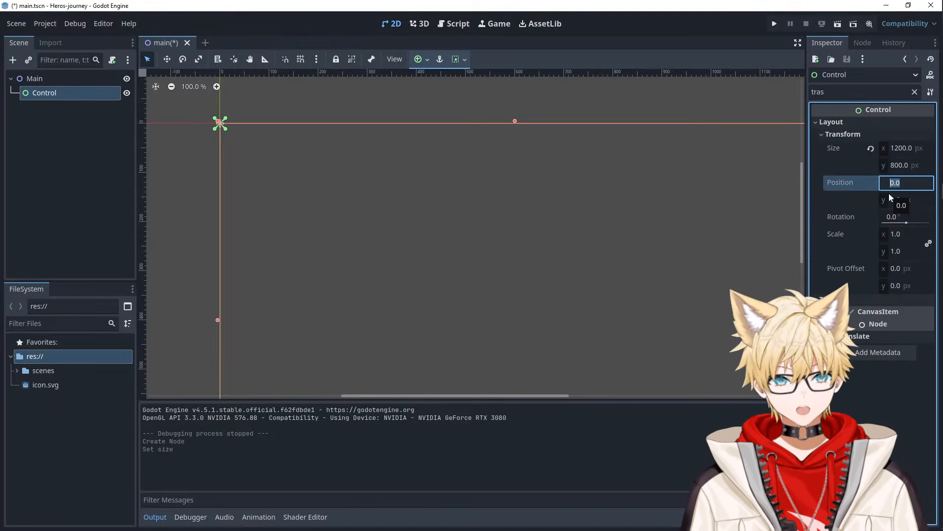
- Rename the Control node as ui
{"action": "left_click", "coordinate": [63, 113]}
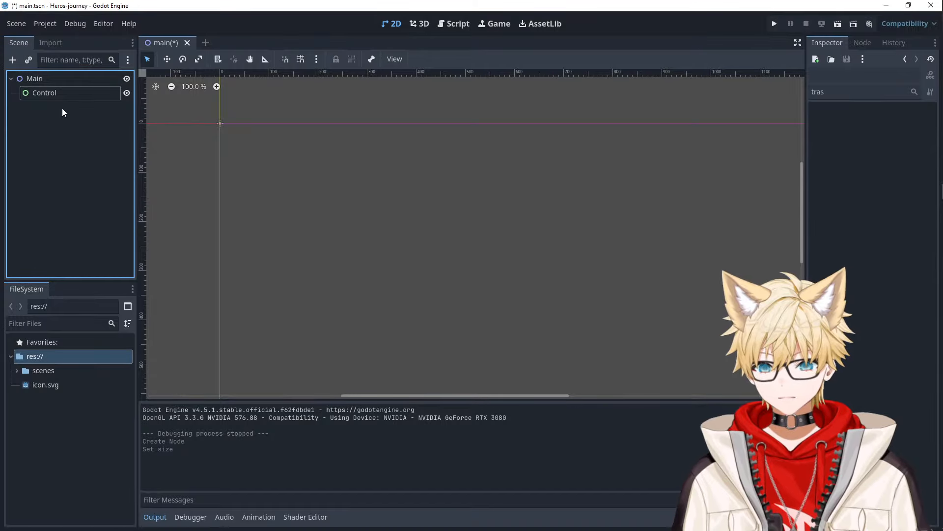
{"action": "left_click", "coordinate": [57, 92]}
{"action": "left_click", "coordinate": [57, 92]}
{"action": "type", "text": "ui"}
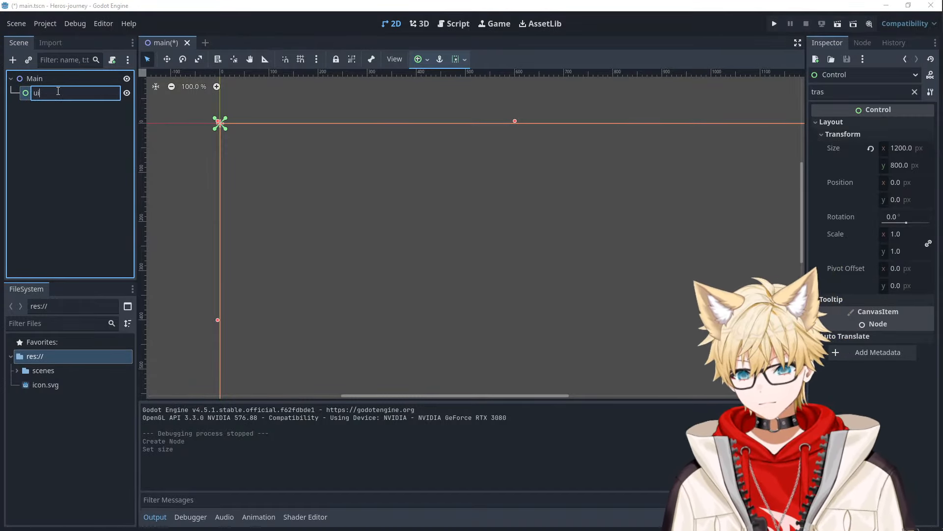
{"action": "key", "text": "Return"}
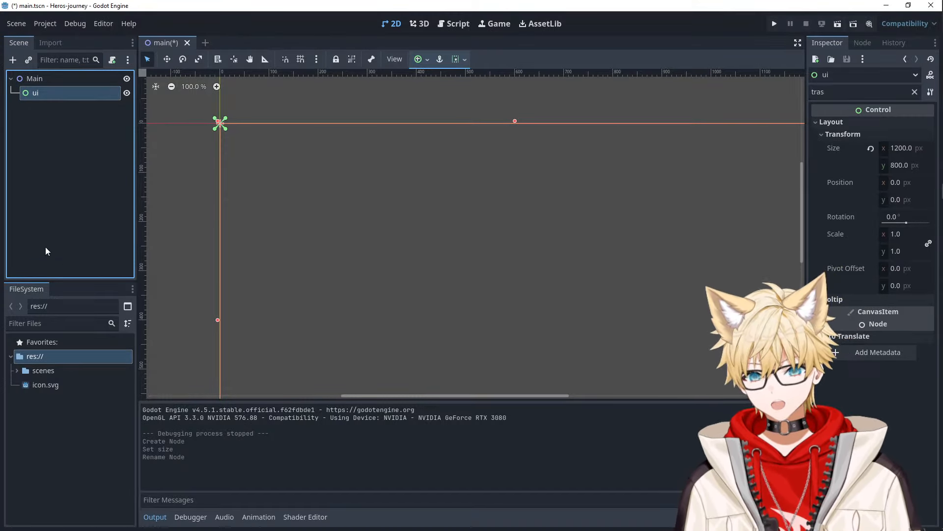
- Frame the ui node's full area in the 2D view and look at the available anchor presets
{"action": "key", "text": "shift+f"}
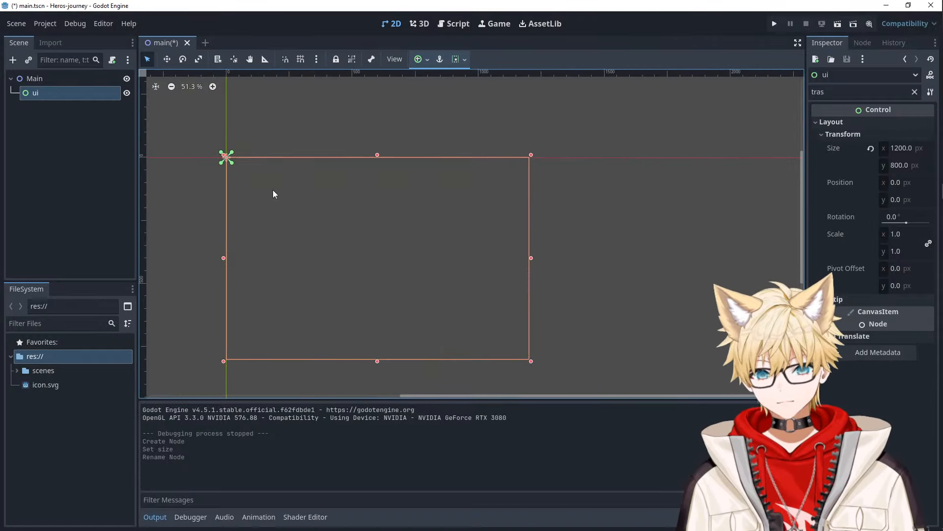
{"action": "scroll", "coordinate": [274, 194], "scroll_direction": "down", "scroll_amount": 2}
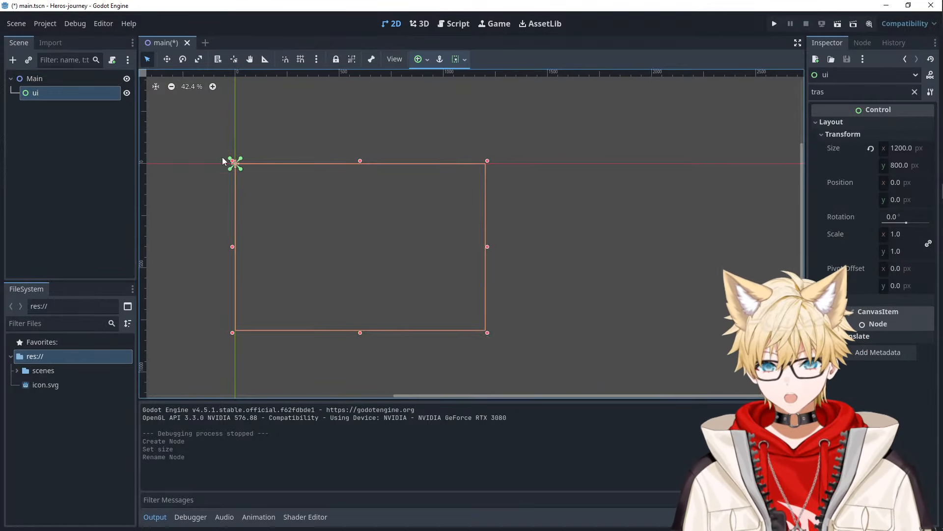
{"action": "left_click", "coordinate": [421, 59]}
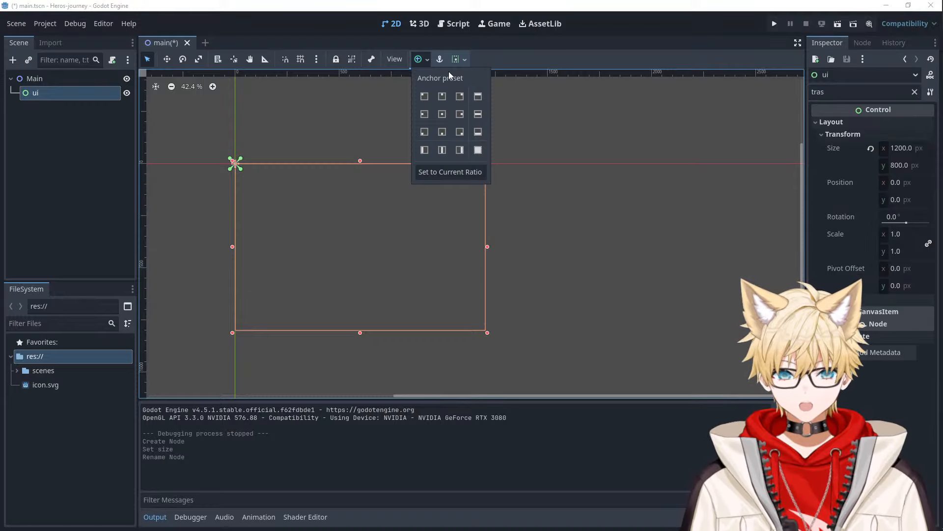
{"action": "scroll", "coordinate": [304, 253], "scroll_direction": "up", "scroll_amount": 3}
{"action": "scroll", "coordinate": [312, 252], "scroll_direction": "up", "scroll_amount": 3}
{"action": "scroll", "coordinate": [312, 252], "scroll_direction": "down", "scroll_amount": 2}
{"action": "scroll", "coordinate": [311, 253], "scroll_direction": "up", "scroll_amount": 1}
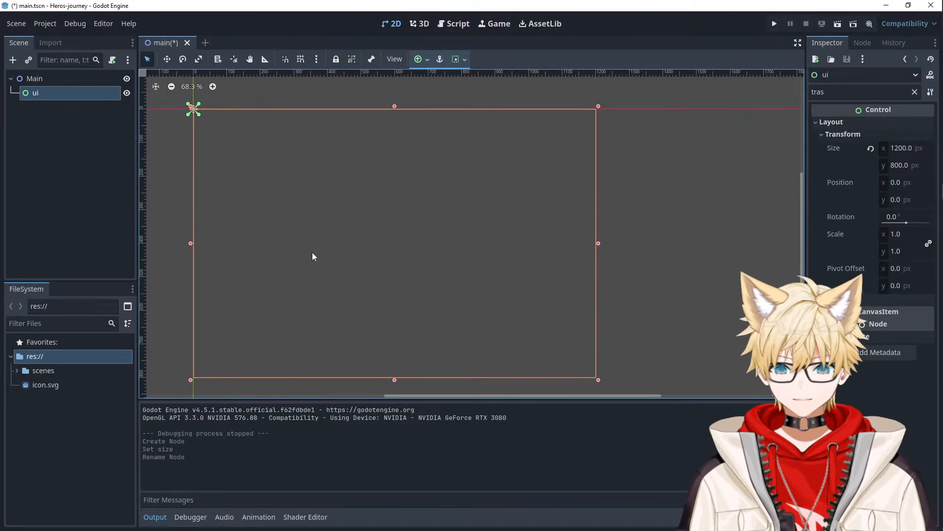
{"action": "mouse_move", "coordinate": [311, 252]}
{"action": "middle_mouse_down"}
{"action": "mouse_move", "coordinate": [335, 220]}
{"action": "mouse_move", "coordinate": [345, 247]}
{"action": "mouse_move", "coordinate": [305, 244]}
{"action": "middle_mouse_up"}
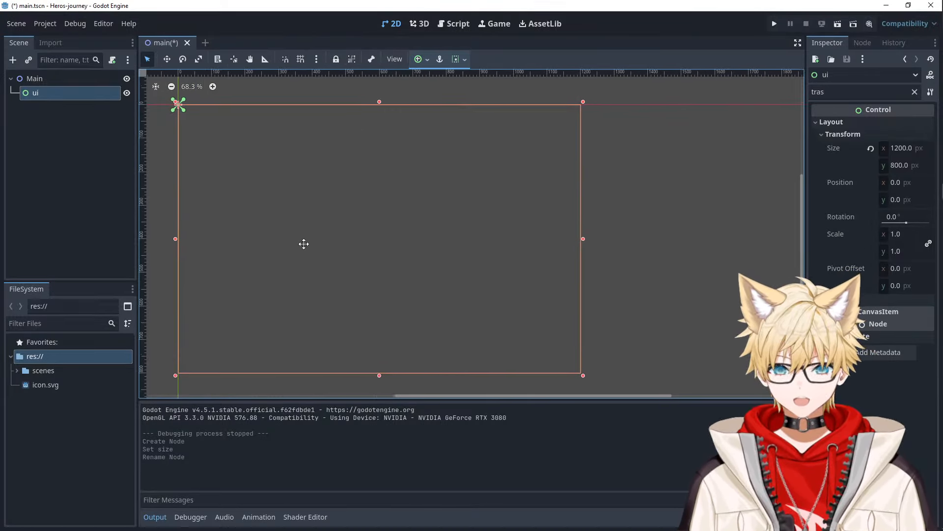
- Rename the ui node in capital letters as UI
{"action": "left_click", "coordinate": [91, 127]}
{"action": "left_click", "coordinate": [49, 93]}
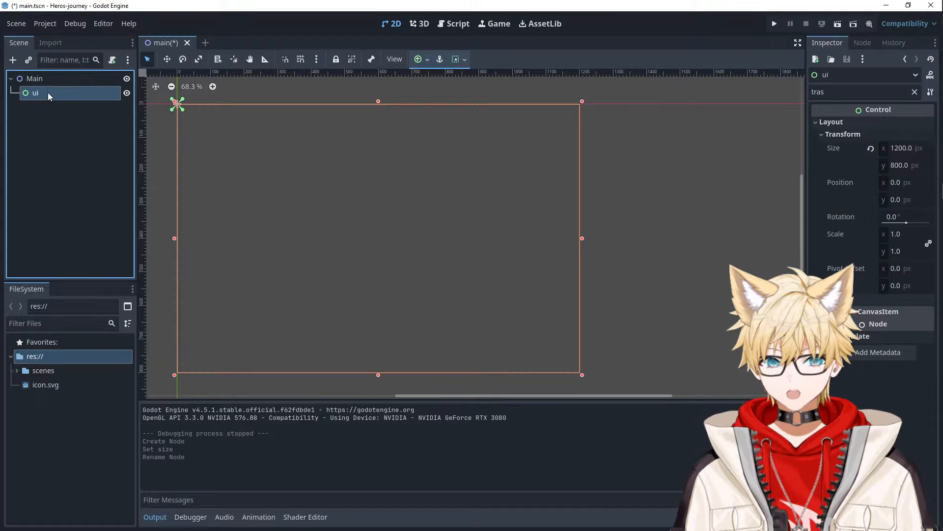
{"action": "left_click", "coordinate": [48, 92]}
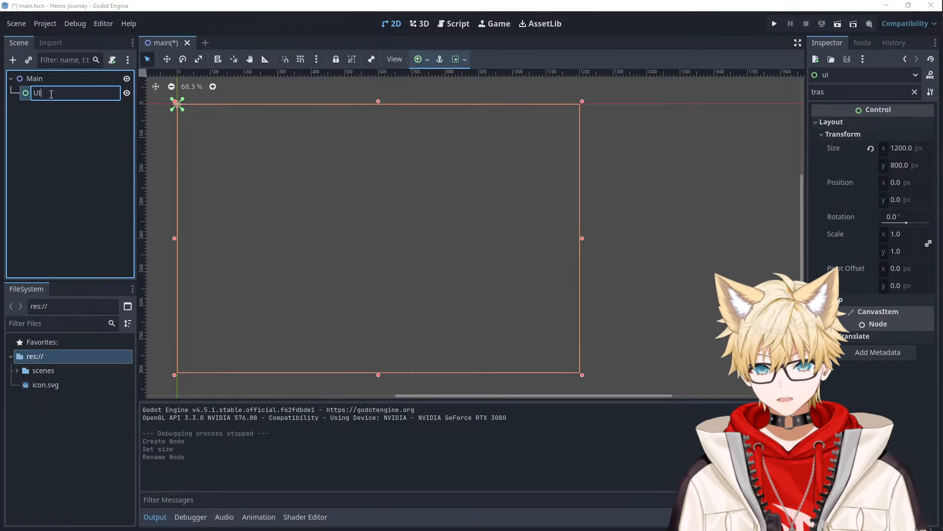
{"action": "type", "text": "UI"}
{"action": "key", "text": "Return"}
- Add a Control node as a child of the UI node and name it GuildMenu
{"action": "right_click", "coordinate": [37, 92]}
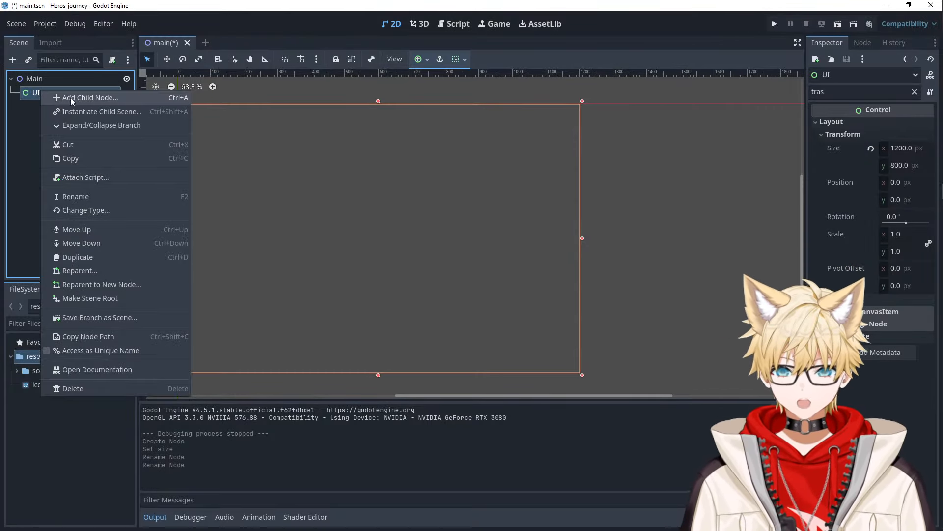
{"action": "left_click", "coordinate": [70, 97]}
{"action": "left_click", "coordinate": [389, 425]}
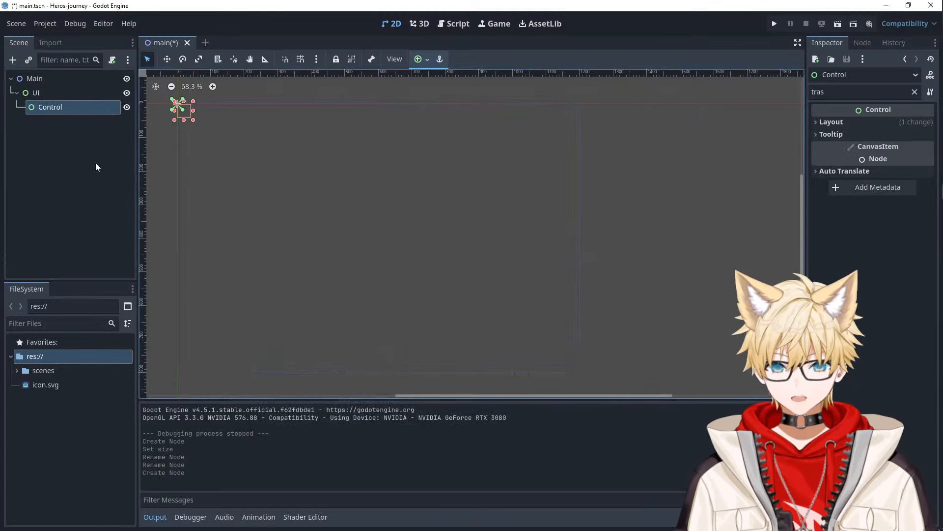
{"action": "left_click", "coordinate": [57, 107]}
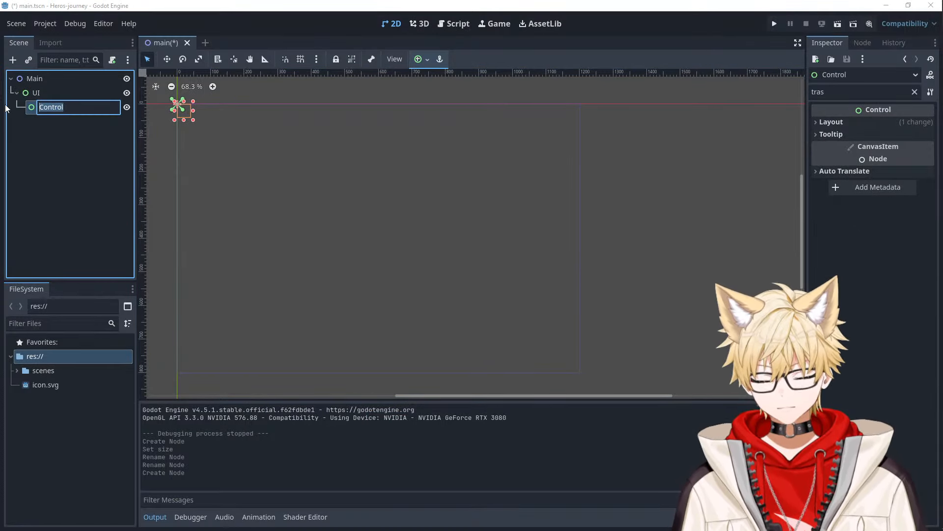
{"action": "type", "text": "GameWindow"}
{"action": "key", "text": "Return"}
- Add a second Control child to the UI node and name it HerosMenu
{"action": "right_click", "coordinate": [43, 96]}
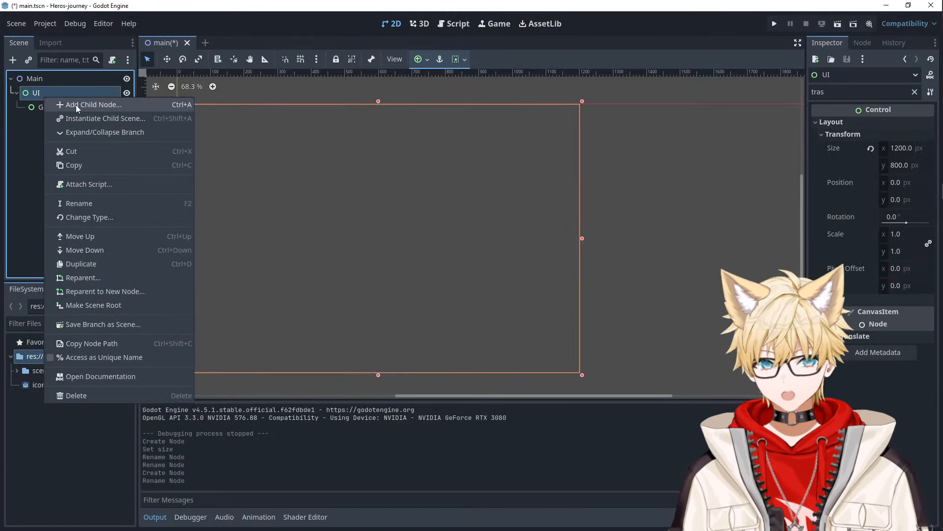
{"action": "left_click", "coordinate": [75, 105]}
{"action": "left_click", "coordinate": [386, 258]}
{"action": "left_click", "coordinate": [398, 420]}
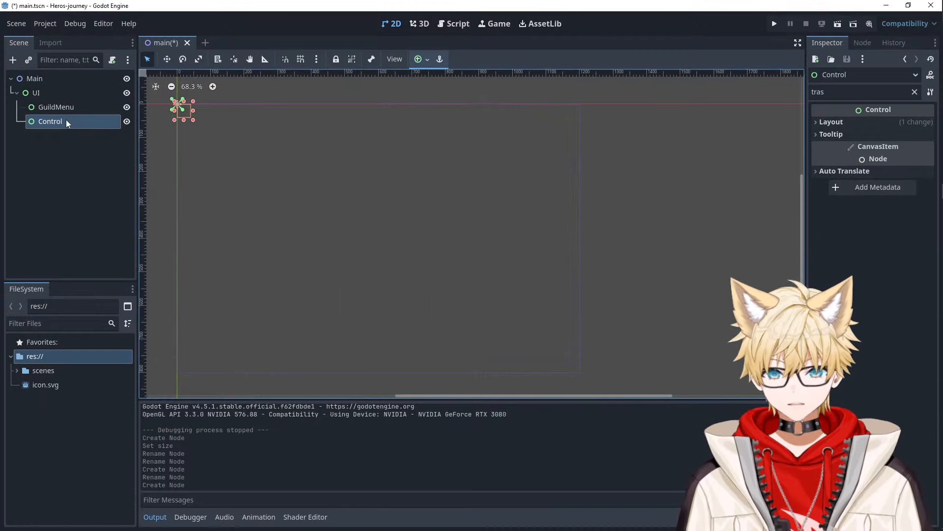
{"action": "left_click", "coordinate": [66, 120]}
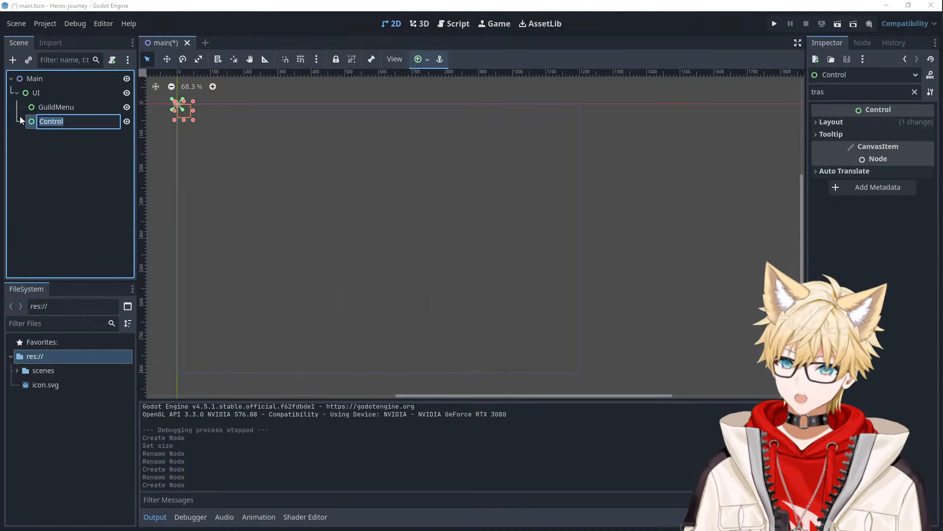
{"action": "type", "text": "HerosMenu"}
{"action": "key", "text": "Return"}
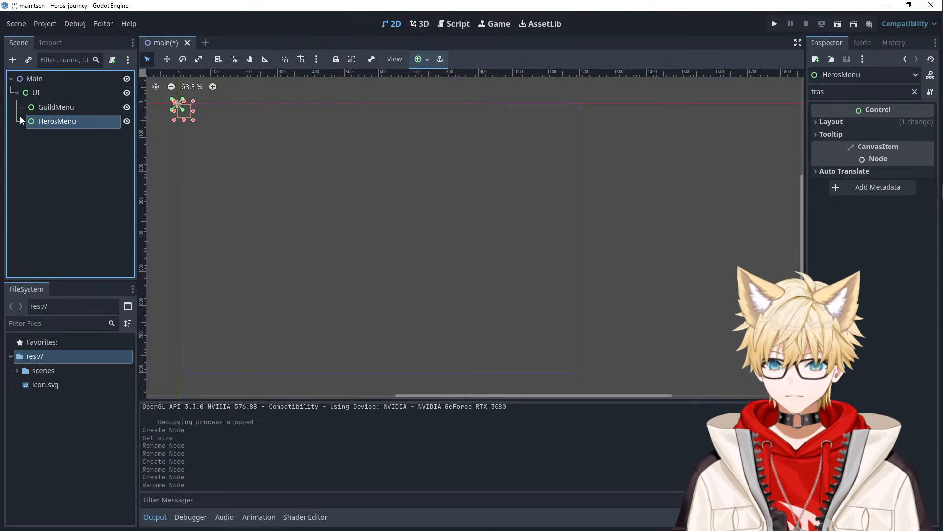
- Rename the HerosMenu node as HerosList
{"action": "left_click", "coordinate": [82, 124]}
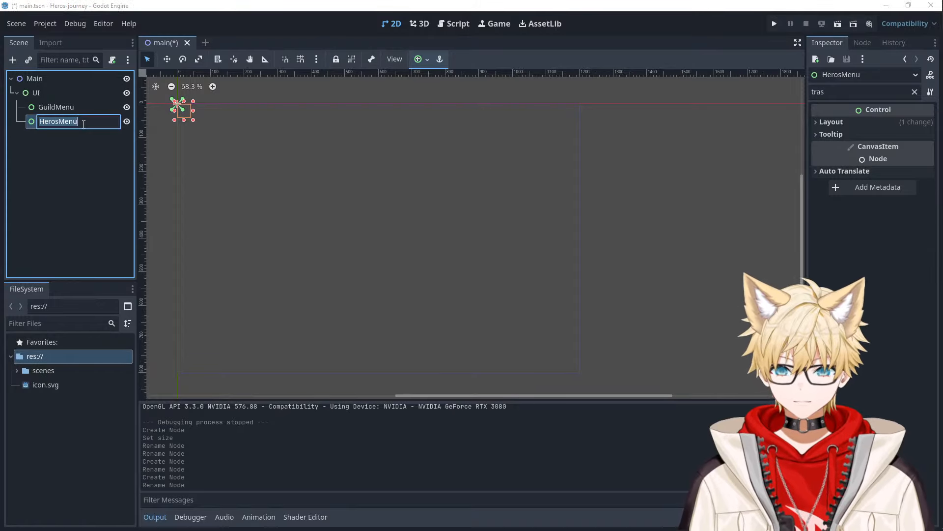
{"action": "left_click", "coordinate": [93, 120]}
{"action": "type", "text": "List"}
{"action": "key", "text": "Return"}
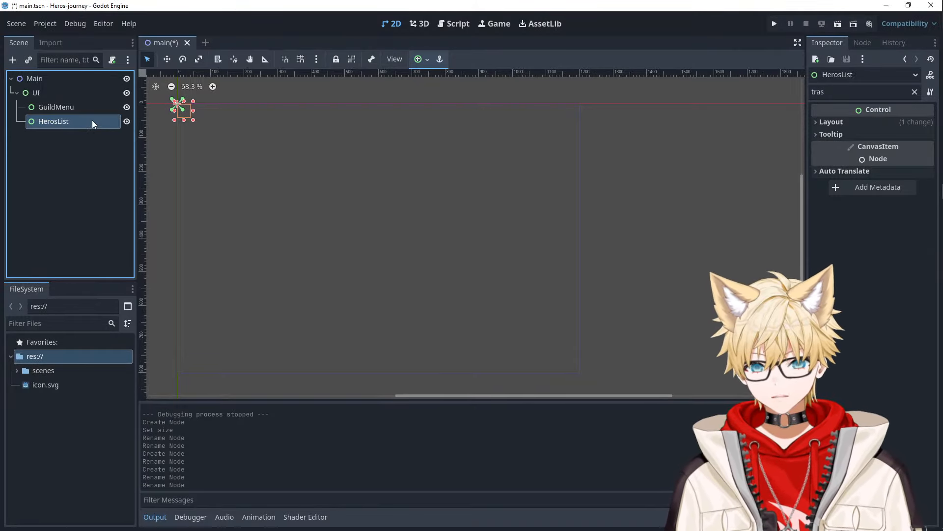
- Add a third Control child to the UI node and name it JourneyDisplay
{"action": "right_click", "coordinate": [59, 93]}
{"action": "left_click", "coordinate": [81, 100]}
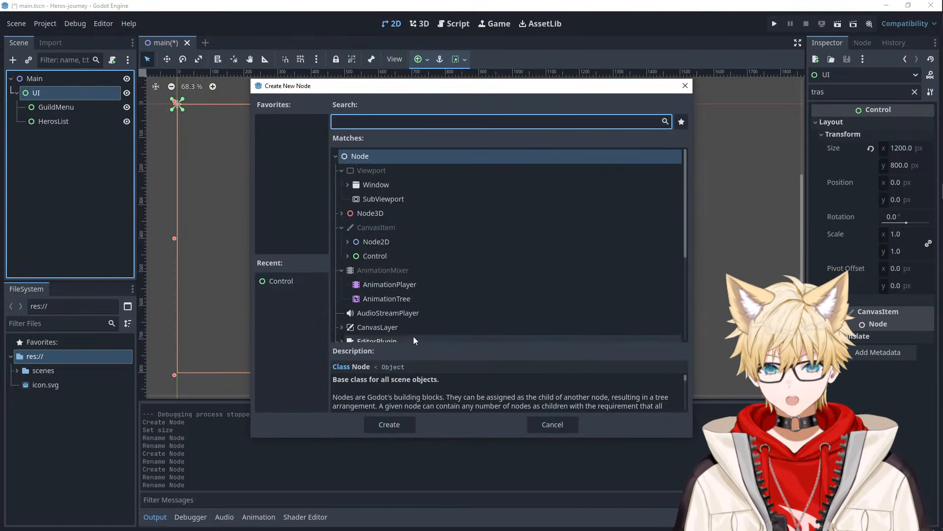
{"action": "double_click", "coordinate": [375, 256]}
{"action": "left_click", "coordinate": [77, 136]}
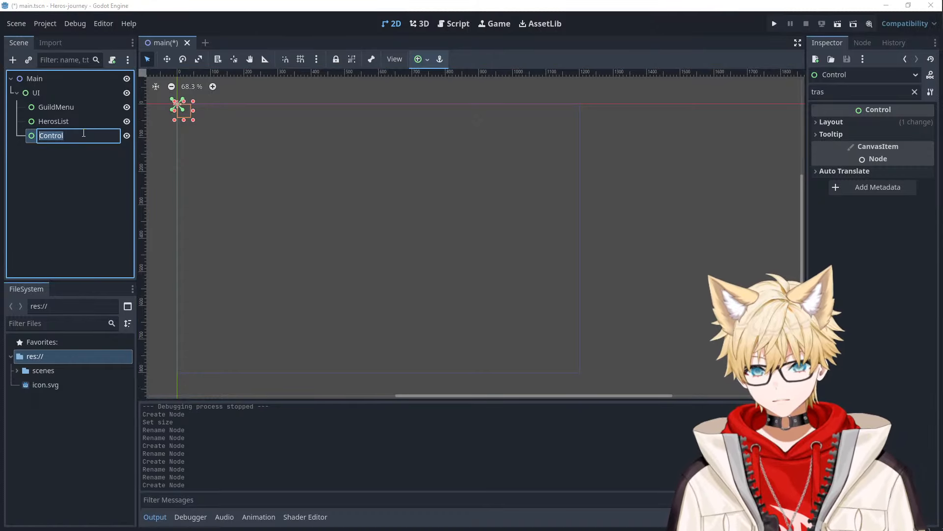
{"action": "type", "text": "J"}
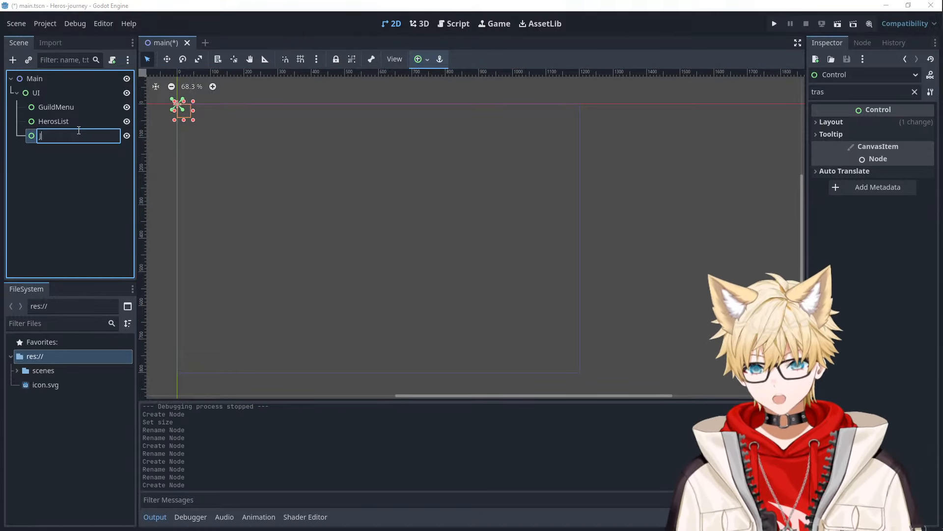
{"action": "type", "text": "ourneyDisplay"}
{"action": "key", "text": "Return"}
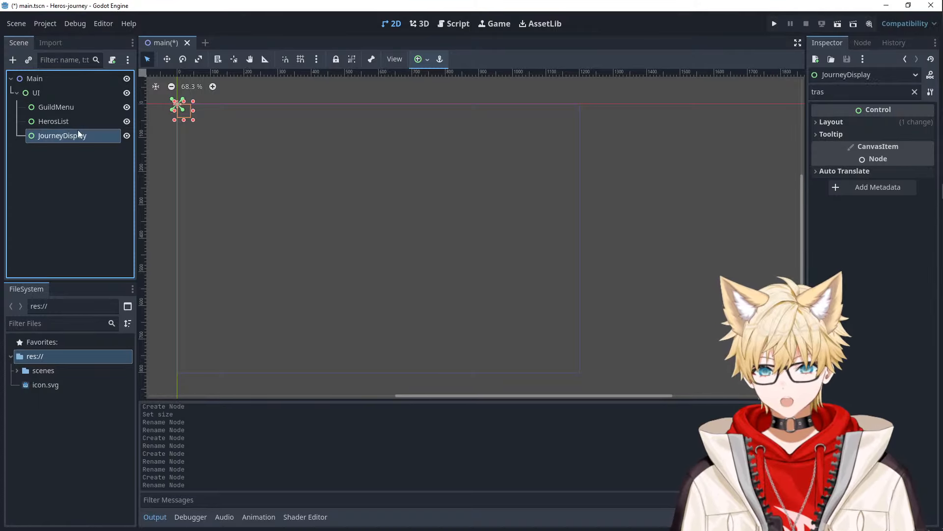
- Expand the JourneyDisplay node's transform properties
{"action": "left_click", "coordinate": [78, 108]}
{"action": "left_click", "coordinate": [84, 137]}
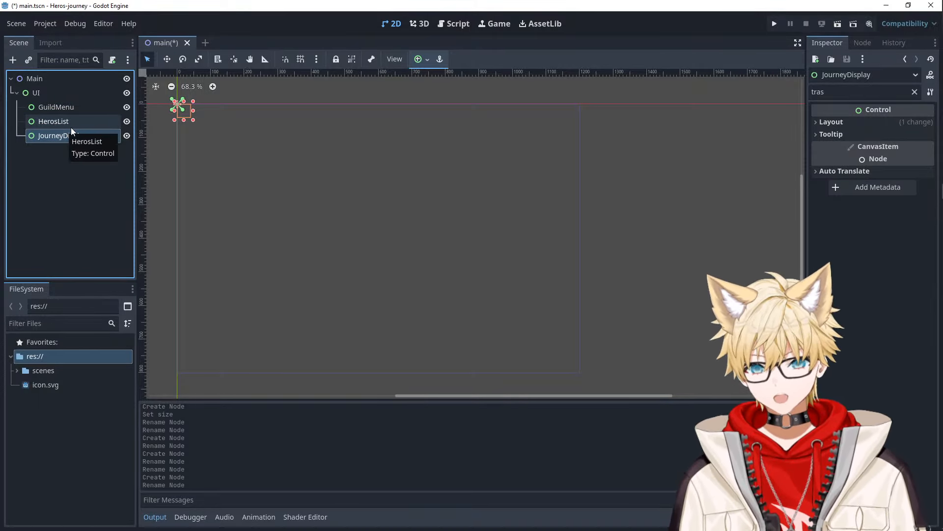
{"action": "left_click", "coordinate": [849, 121]}
{"action": "left_click", "coordinate": [850, 122]}
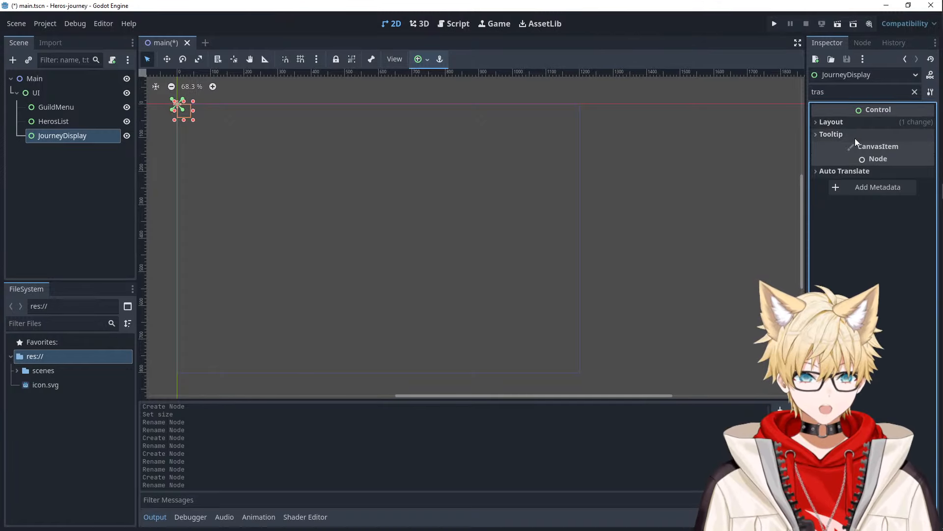
{"action": "left_click", "coordinate": [854, 124]}
{"action": "left_click", "coordinate": [854, 134]}
- Try anchoring JourneyDisplay along the full right side with a width of 400 px and moving it to x 796
{"action": "left_click", "coordinate": [420, 60]}
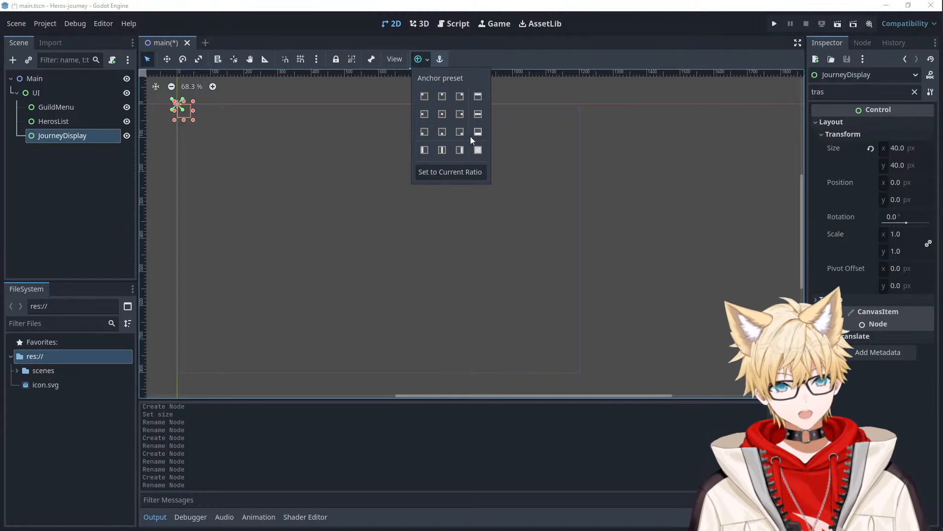
{"action": "left_click", "coordinate": [464, 148]}
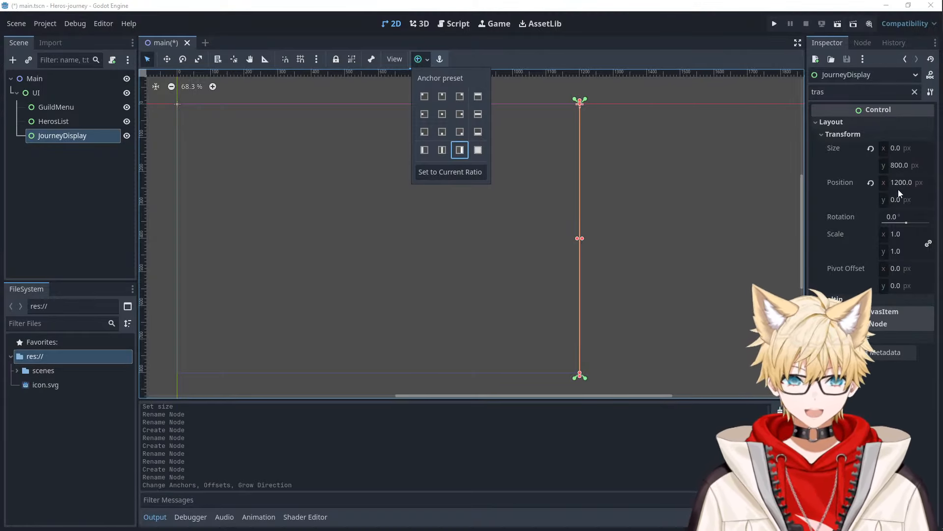
{"action": "left_click", "coordinate": [900, 147]}
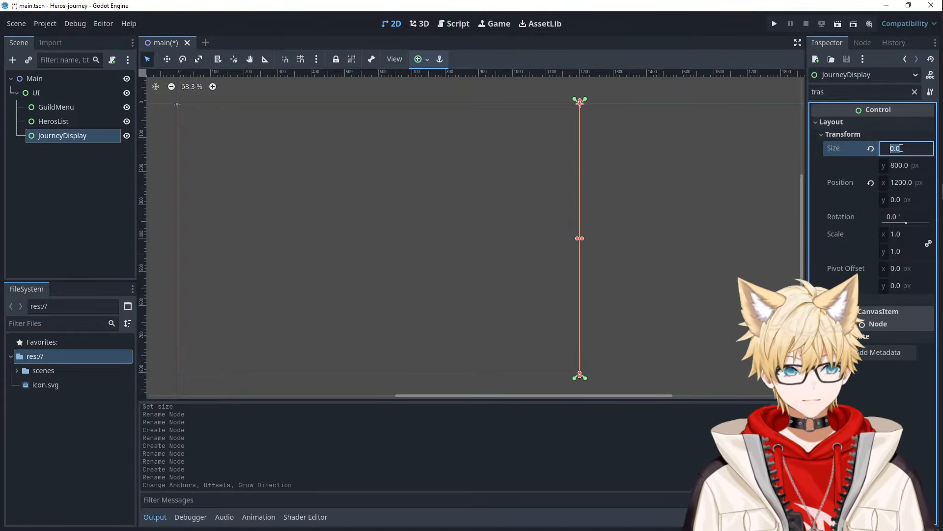
{"action": "type", "text": "400"}
{"action": "key", "text": "Return"}
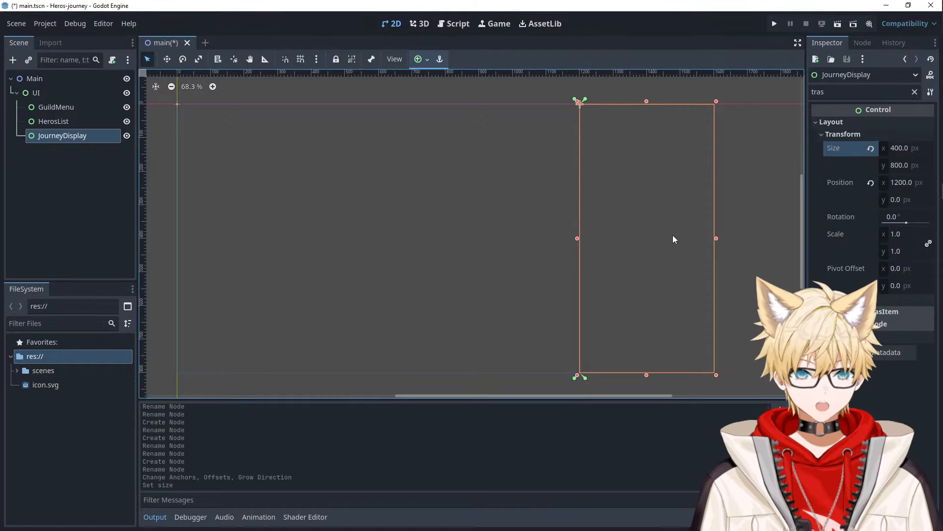
{"action": "left_click_drag", "start_coordinate": [673, 235], "coordinate": [538, 235]}
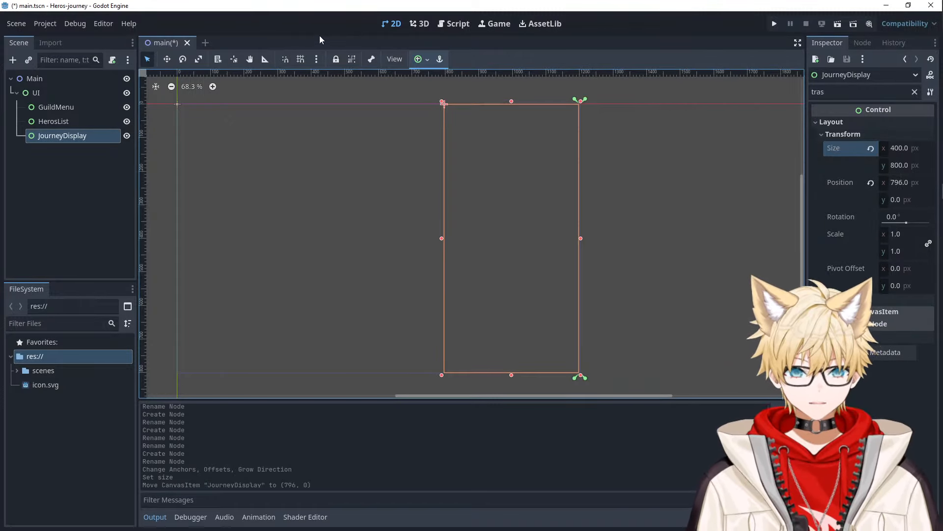
- Anchor JourneyDisplay along the full left side of UI, then set its width to 400 px and x position to 800 px
{"action": "left_click", "coordinate": [420, 59]}
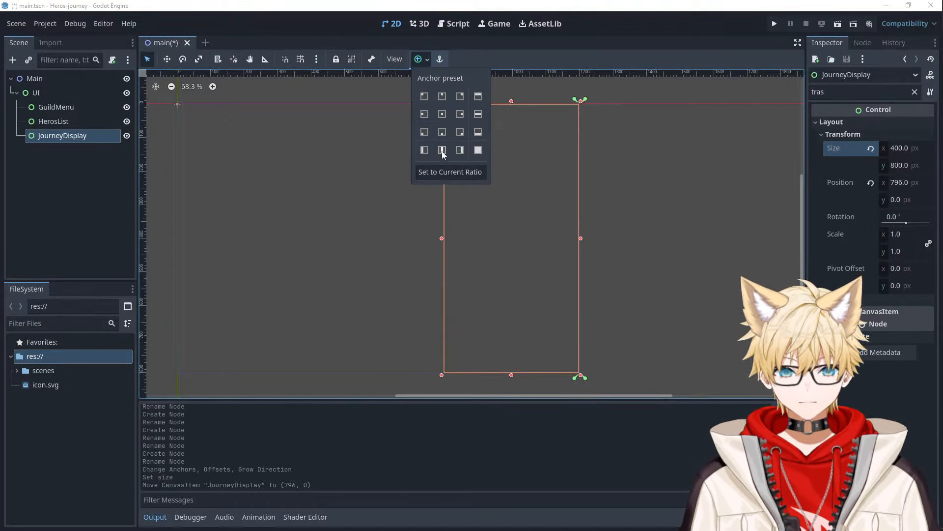
{"action": "left_click", "coordinate": [425, 151]}
{"action": "left_click", "coordinate": [896, 147]}
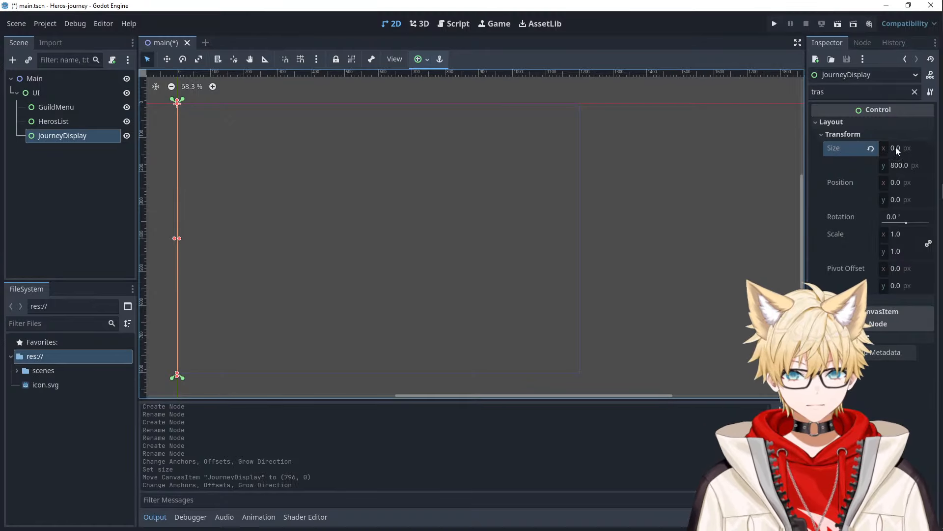
{"action": "type", "text": "400"}
{"action": "key", "text": "Tab"}
{"action": "type", "text": "80"}
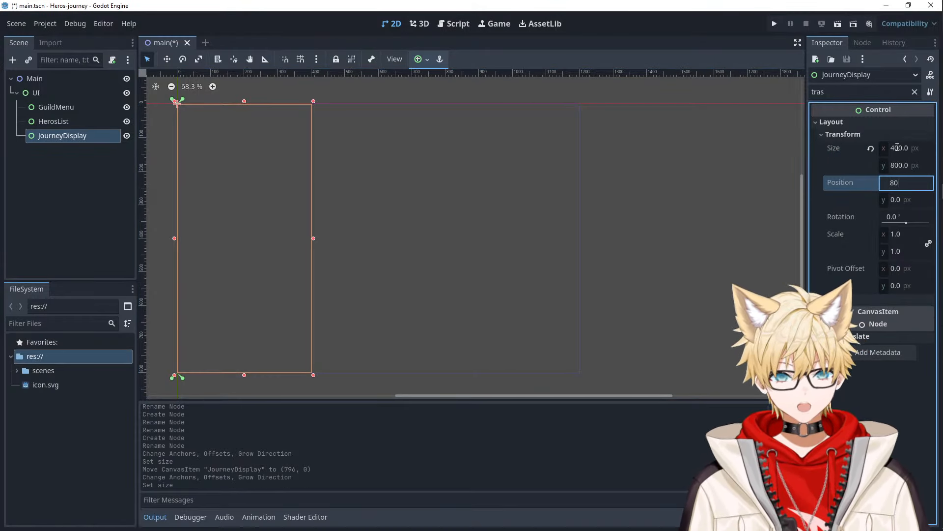
{"action": "type", "text": "0"}
{"action": "key", "text": "Tab"}
{"action": "left_click", "coordinate": [701, 188]}
- Set the HerosList node's size to 400 by 800 px and change its x position to fill the middle column of UI
{"action": "left_click", "coordinate": [55, 106]}
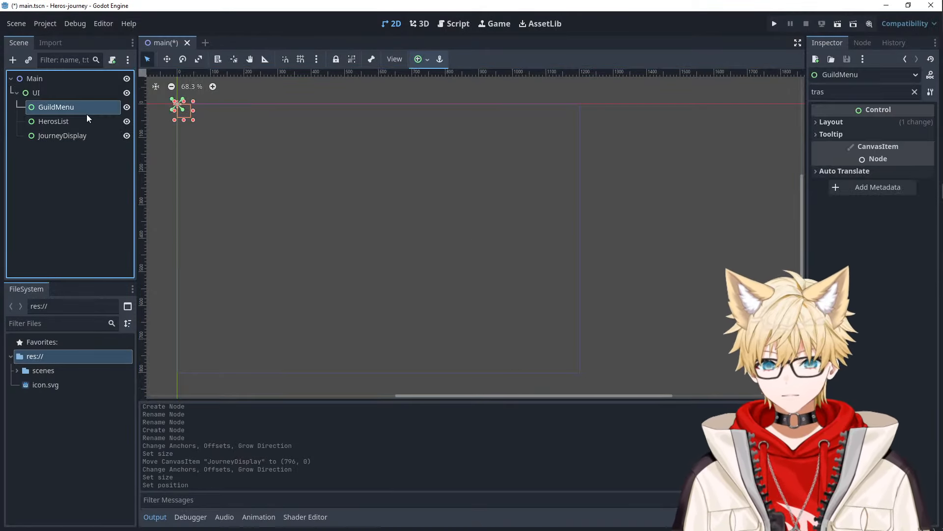
{"action": "left_click", "coordinate": [54, 121]}
{"action": "left_click", "coordinate": [872, 133]}
{"action": "left_click", "coordinate": [892, 148]}
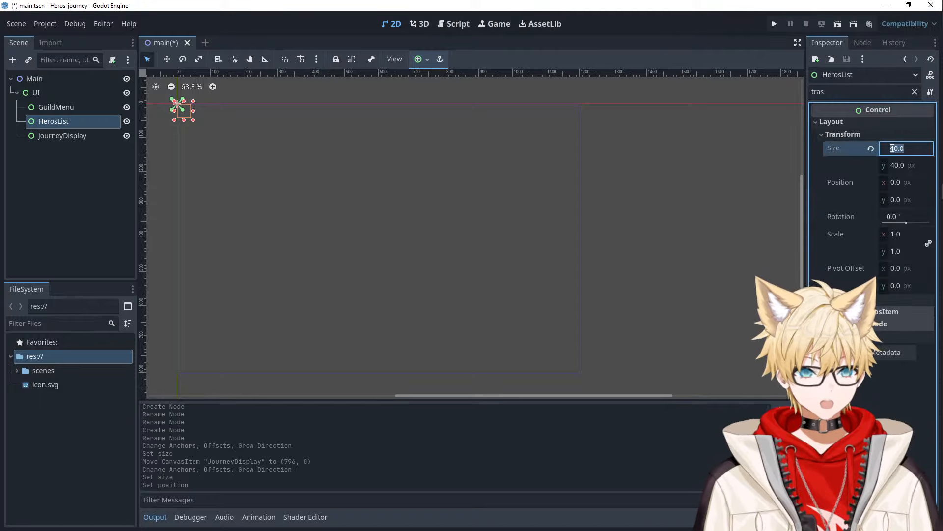
{"action": "type", "text": "400"}
{"action": "key", "text": "Tab"}
{"action": "type", "text": "800"}
{"action": "key", "text": "Tab"}
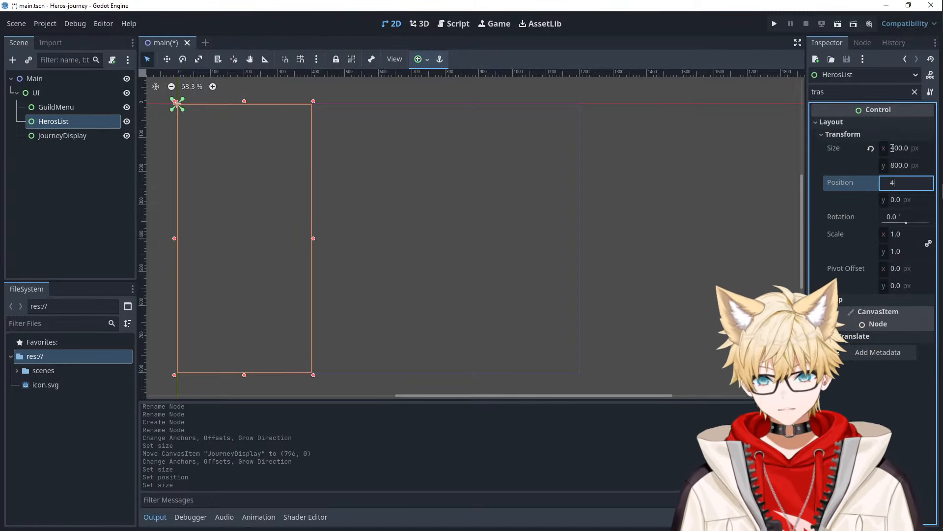
{"action": "key", "text": "Tab"}
{"action": "left_click", "coordinate": [659, 189]}
{"action": "left_click", "coordinate": [424, 230]}
{"action": "left_click", "coordinate": [295, 233]}
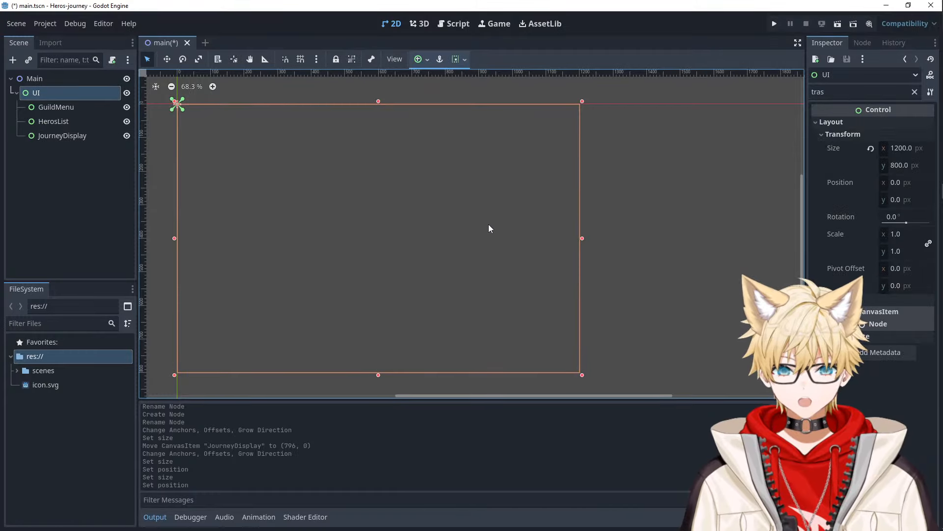
{"action": "left_click", "coordinate": [490, 224]}
{"action": "left_click", "coordinate": [294, 237]}
- Set the GuildMenu node's transform size to 400 by 800 px
{"action": "left_click", "coordinate": [69, 107]}
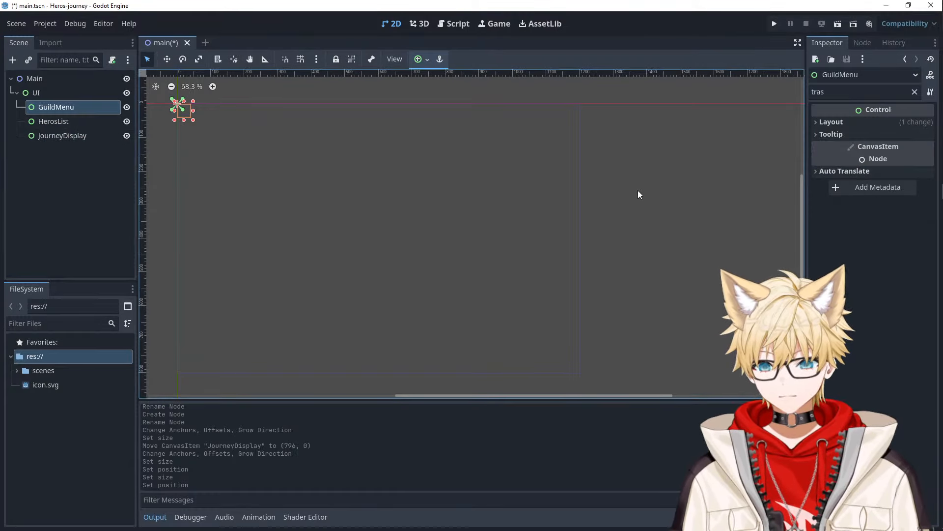
{"action": "left_click", "coordinate": [862, 122]}
{"action": "left_click", "coordinate": [875, 131]}
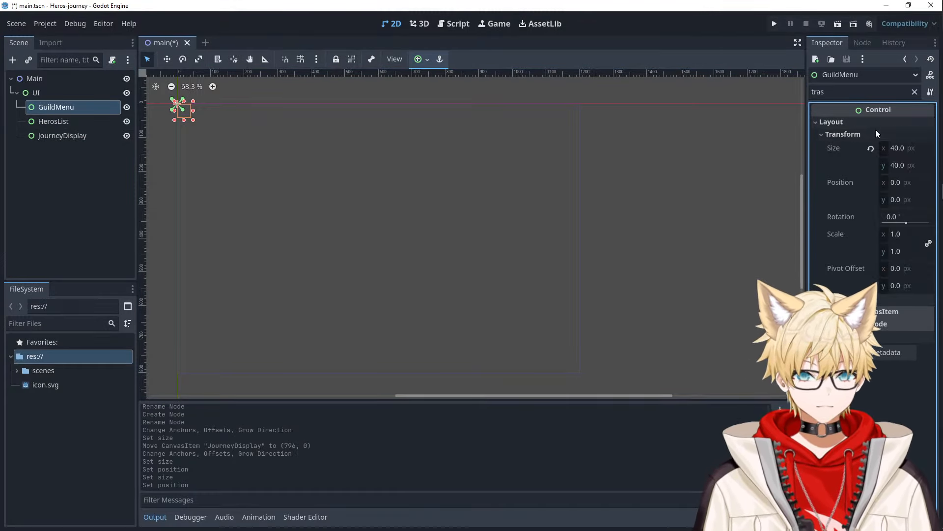
{"action": "left_click", "coordinate": [898, 149]}
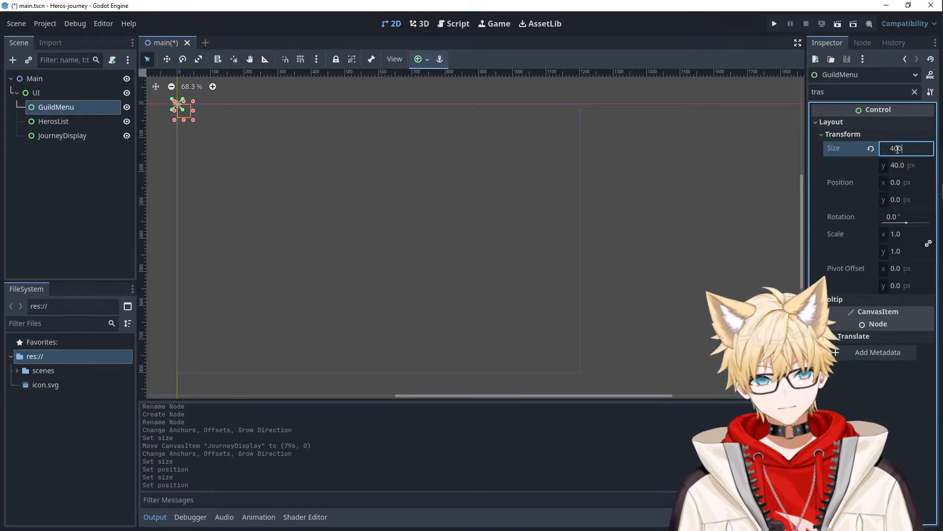
{"action": "type", "text": "400"}
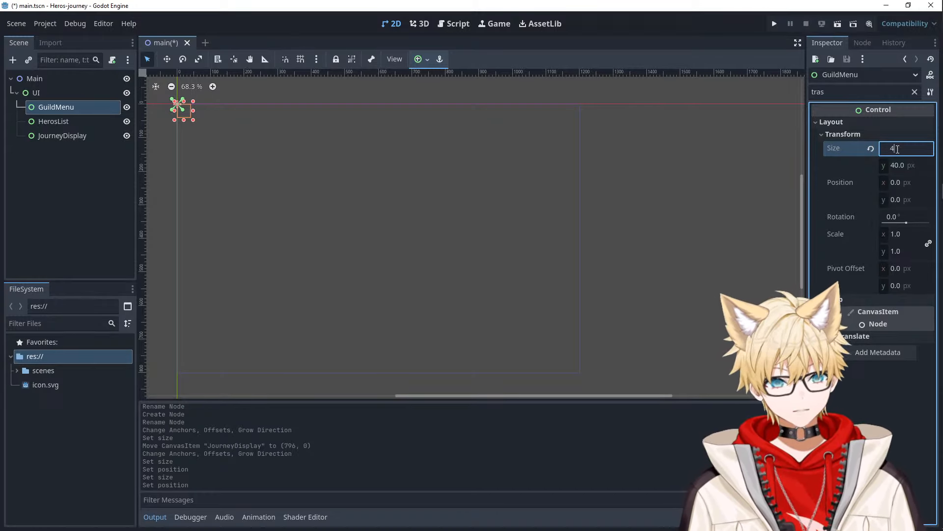
{"action": "key", "text": "Tab"}
{"action": "type", "text": "800"}
{"action": "key", "text": "Tab"}
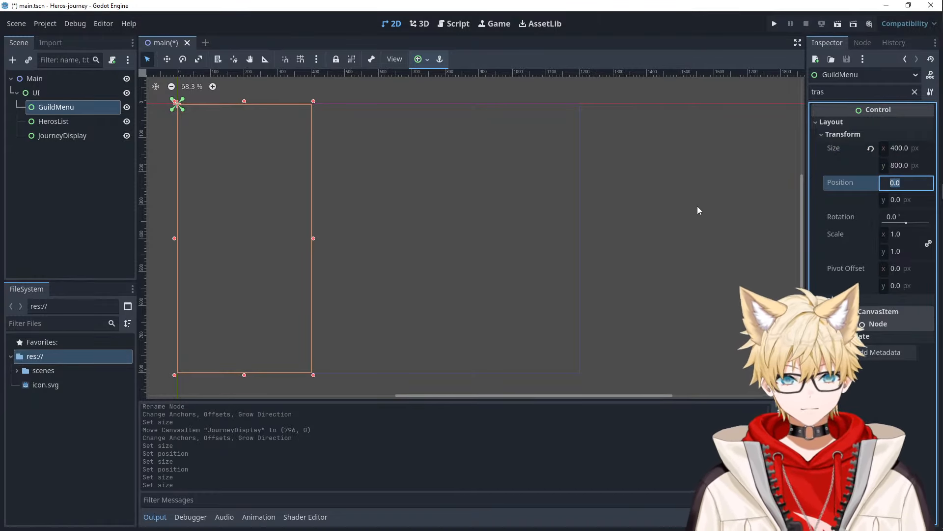
- Examine the three-column layout by selecting the GuildMenu, HerosList and JourneyDisplay areas in the 2D view
{"action": "left_click", "coordinate": [293, 232]}
{"action": "left_click", "coordinate": [379, 236]}
{"action": "left_click", "coordinate": [511, 242]}
{"action": "left_click", "coordinate": [676, 246]}
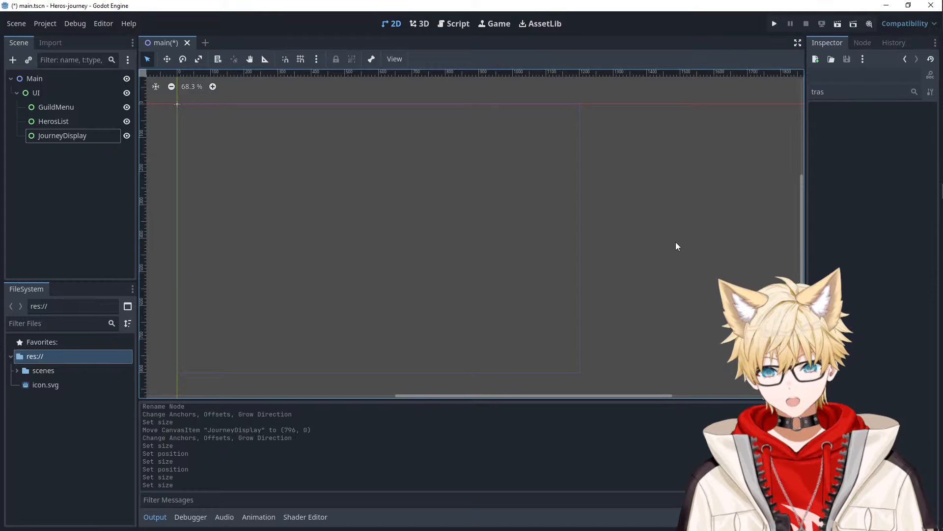
{"action": "left_click", "coordinate": [243, 243]}
{"action": "left_click", "coordinate": [349, 229]}
{"action": "left_click", "coordinate": [482, 230]}
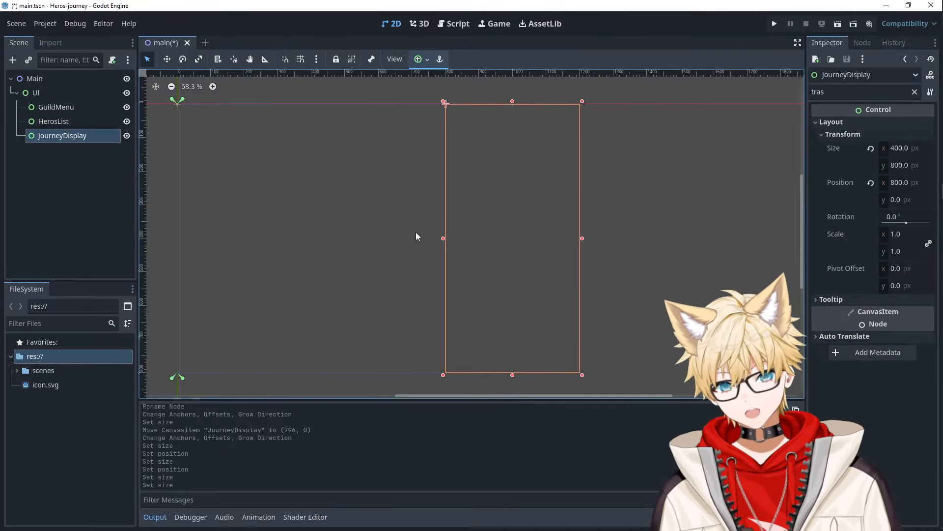
{"action": "left_click", "coordinate": [216, 232]}
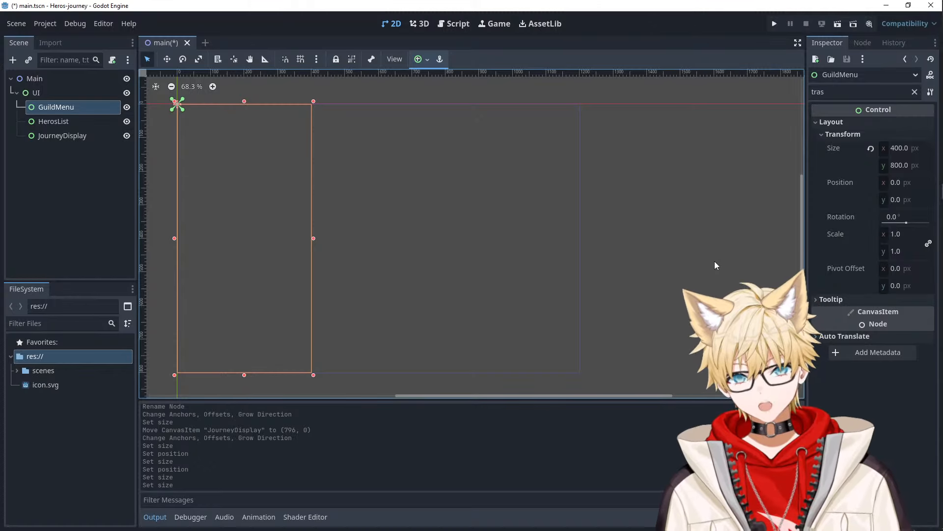
{"action": "left_click", "coordinate": [368, 219]}
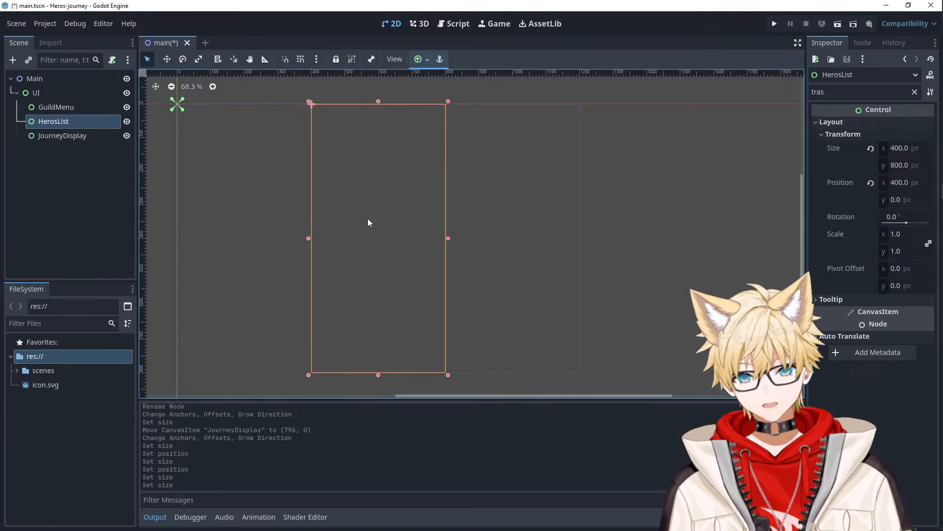
{"action": "left_click", "coordinate": [259, 207]}
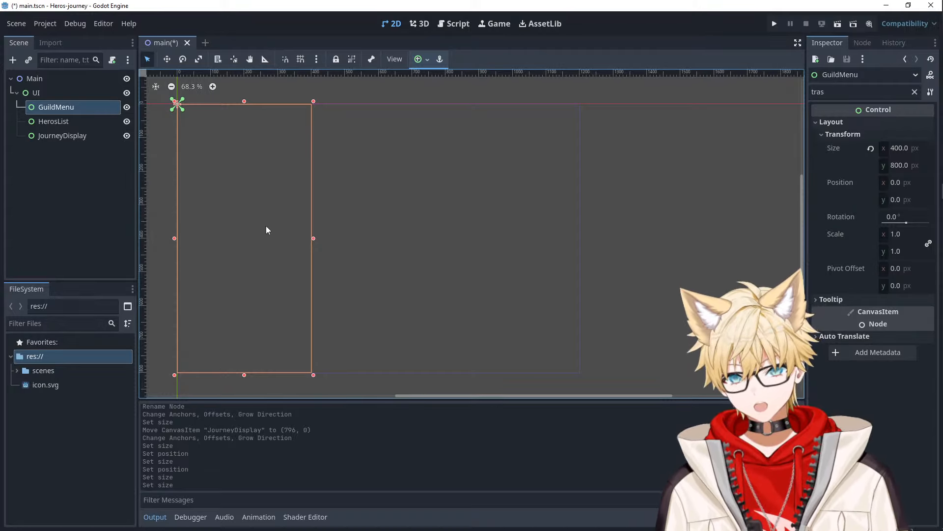
- Bring up the browser and examine the Google image results for "pixel art wood background" for suitable wood textures
{"action": "mouse_move", "coordinate": [937, 133]}
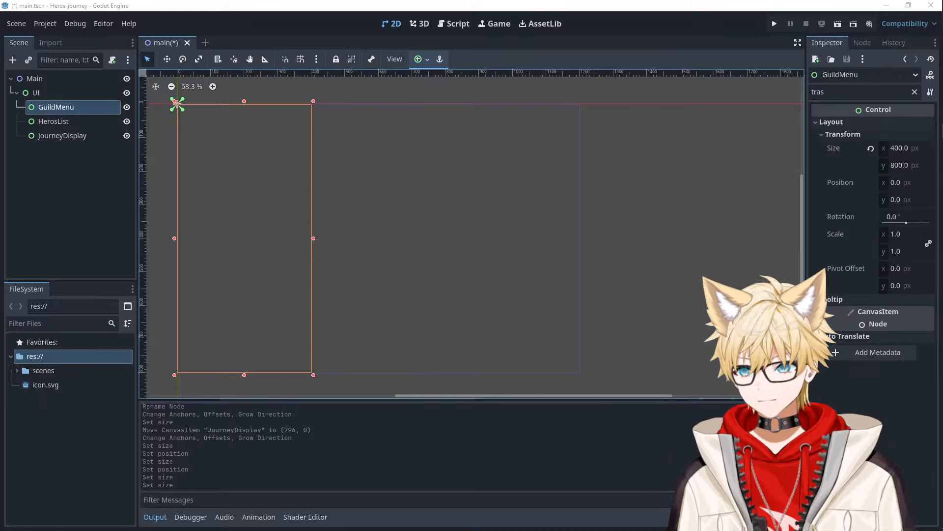
{"action": "left_click_drag", "start_coordinate": [0, 39], "coordinate": [660, 41]}
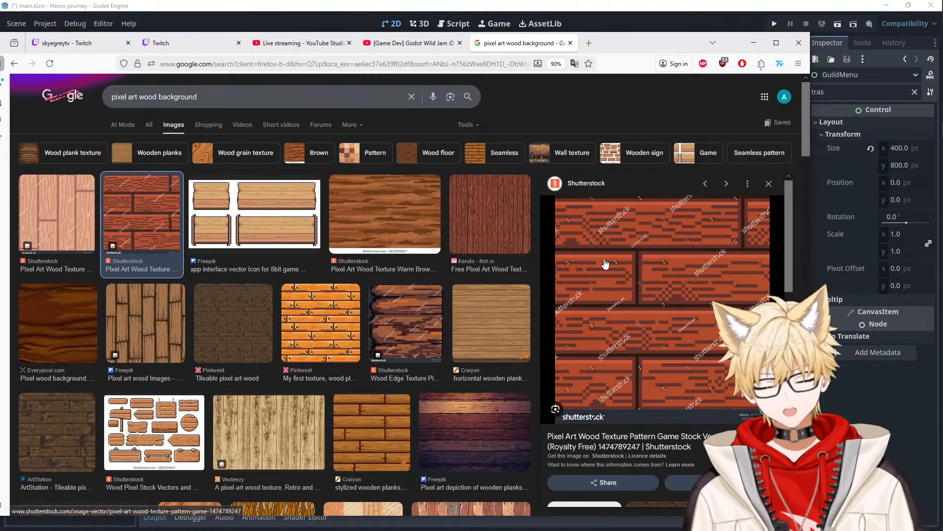
{"action": "scroll", "coordinate": [604, 265], "scroll_direction": "down", "scroll_amount": 3}
{"action": "scroll", "coordinate": [343, 328], "scroll_direction": "down", "scroll_amount": 5}
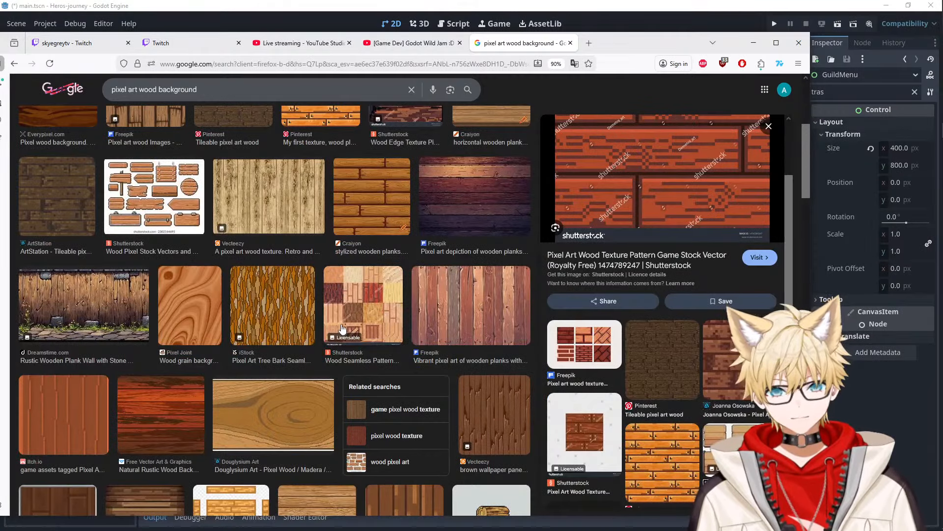
{"action": "scroll", "coordinate": [343, 327], "scroll_direction": "down", "scroll_amount": 10}
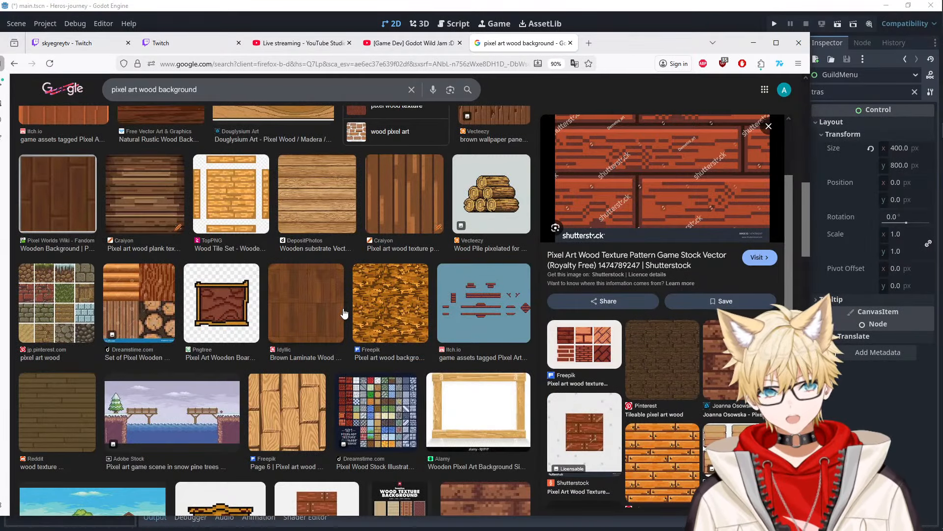
{"action": "scroll", "coordinate": [344, 312], "scroll_direction": "down", "scroll_amount": 3}
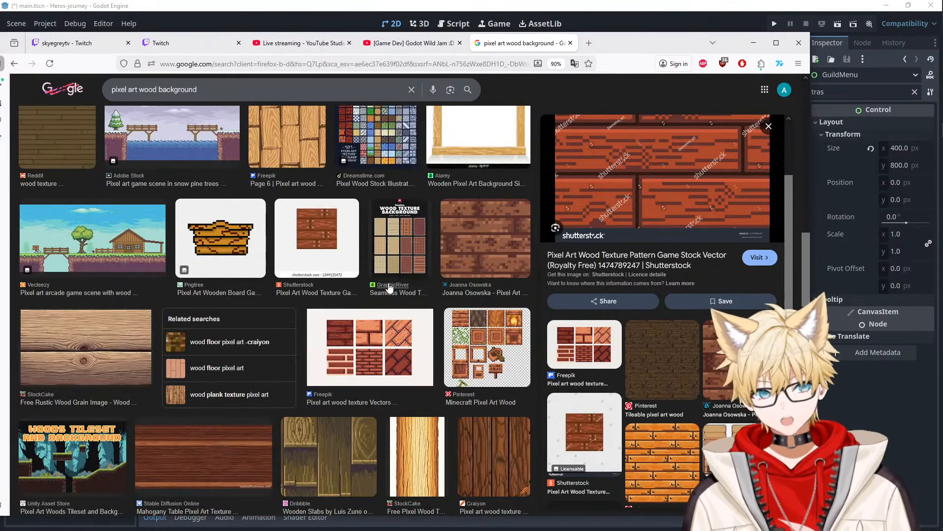
{"action": "scroll", "coordinate": [399, 273], "scroll_direction": "down", "scroll_amount": 3}
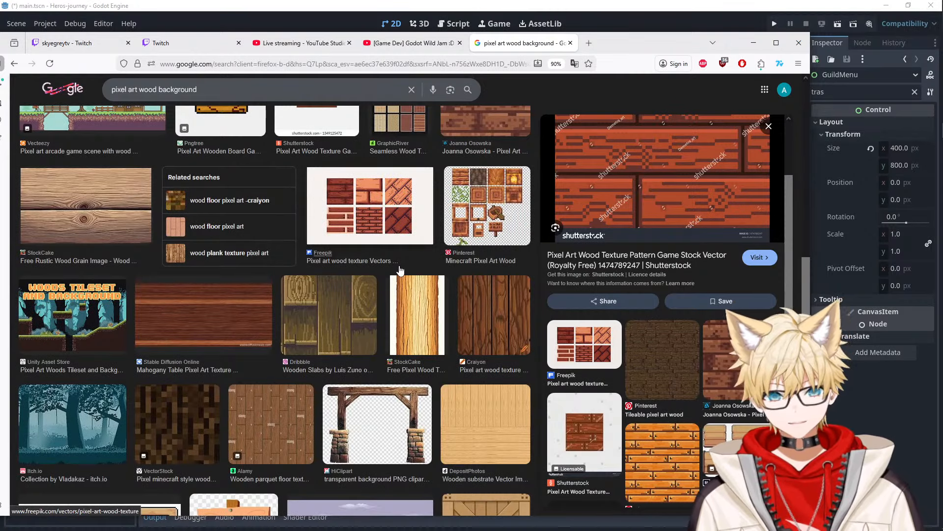
{"action": "scroll", "coordinate": [408, 272], "scroll_direction": "up", "scroll_amount": 12}
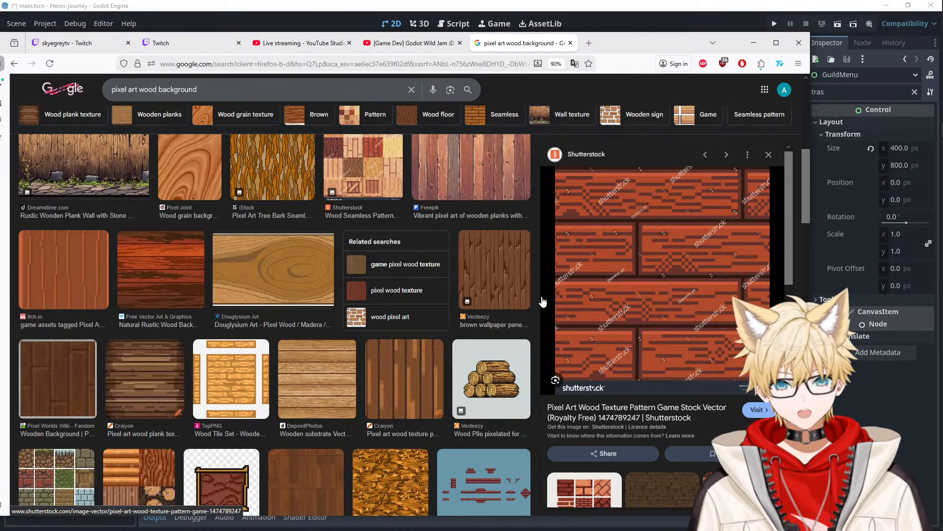
{"action": "scroll", "coordinate": [398, 265], "scroll_direction": "up", "scroll_amount": 4}
{"action": "scroll", "coordinate": [397, 265], "scroll_direction": "up", "scroll_amount": 3}
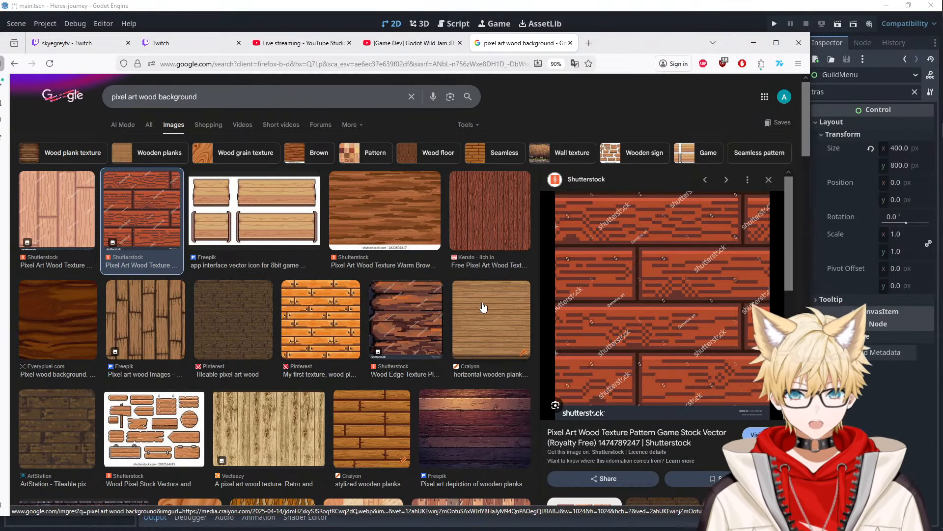
{"action": "scroll", "coordinate": [483, 307], "scroll_direction": "down", "scroll_amount": 15}
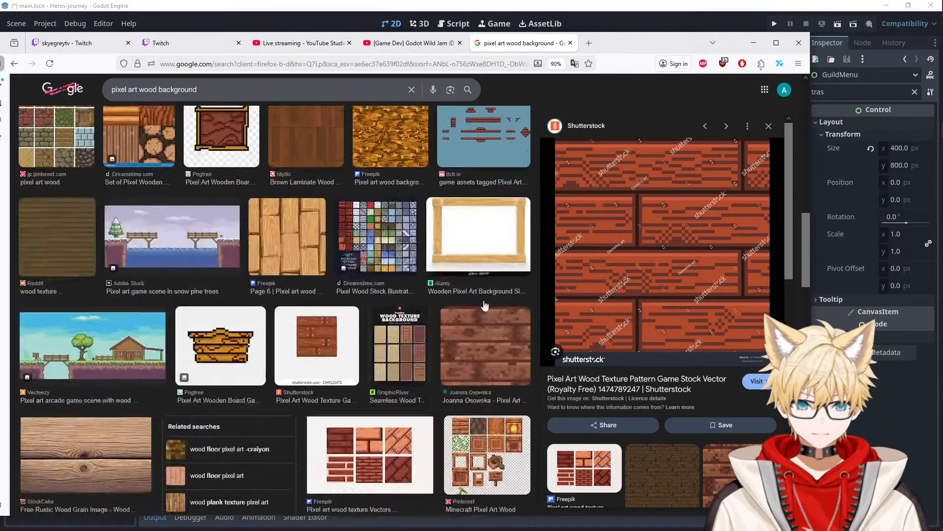
{"action": "scroll", "coordinate": [484, 305], "scroll_direction": "down", "scroll_amount": 4}
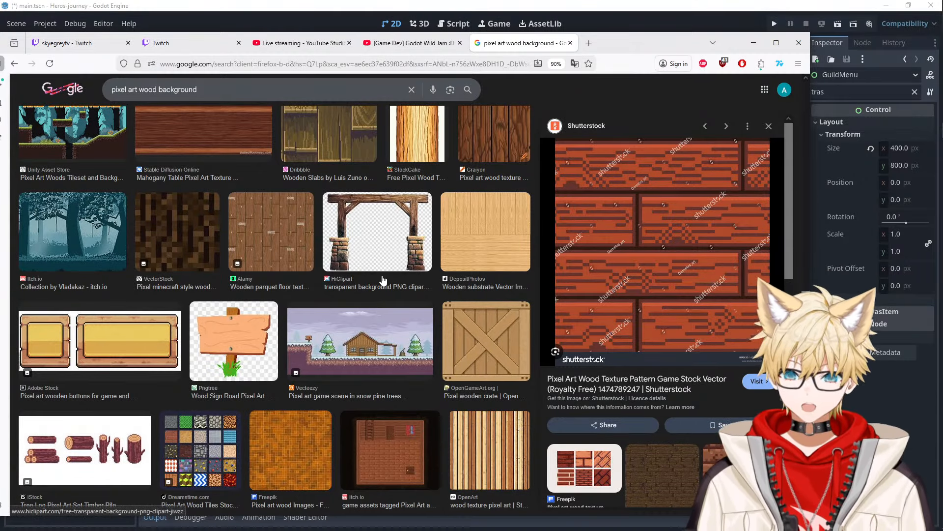
{"action": "scroll", "coordinate": [379, 276], "scroll_direction": "down", "scroll_amount": 5}
{"action": "scroll", "coordinate": [380, 274], "scroll_direction": "up", "scroll_amount": 10}
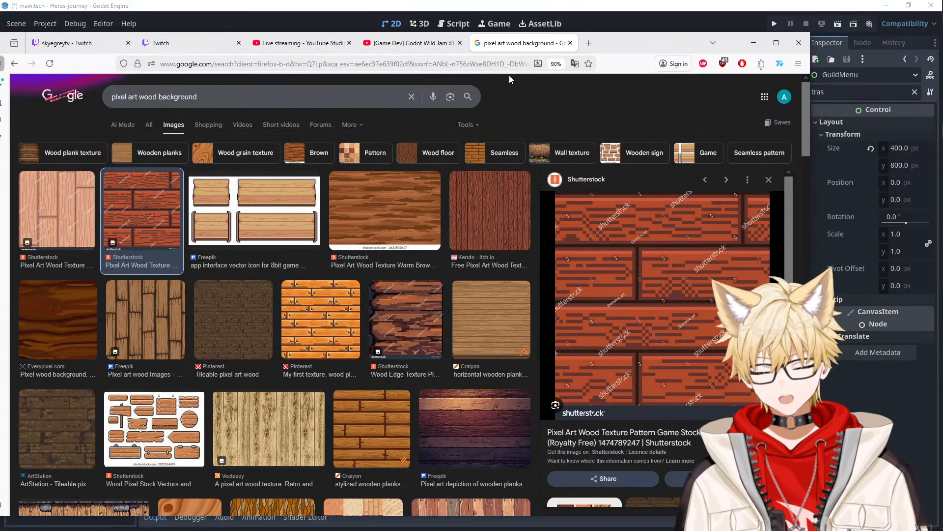
- Preview several of the first pixel art wood results, including the warm brown, Keruto and red plank textures
{"action": "left_click", "coordinate": [49, 216]}
{"action": "left_click", "coordinate": [256, 211]}
{"action": "left_click", "coordinate": [382, 213]}
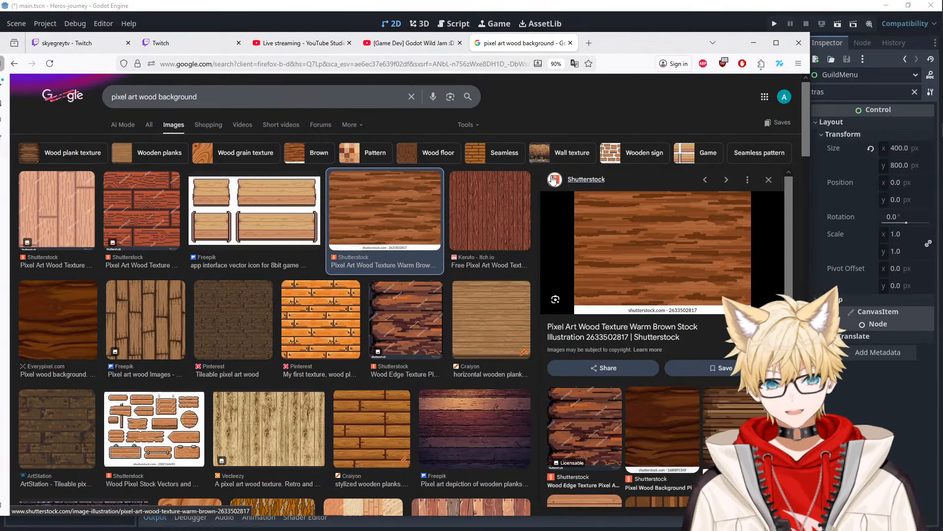
{"action": "left_click", "coordinate": [520, 231]}
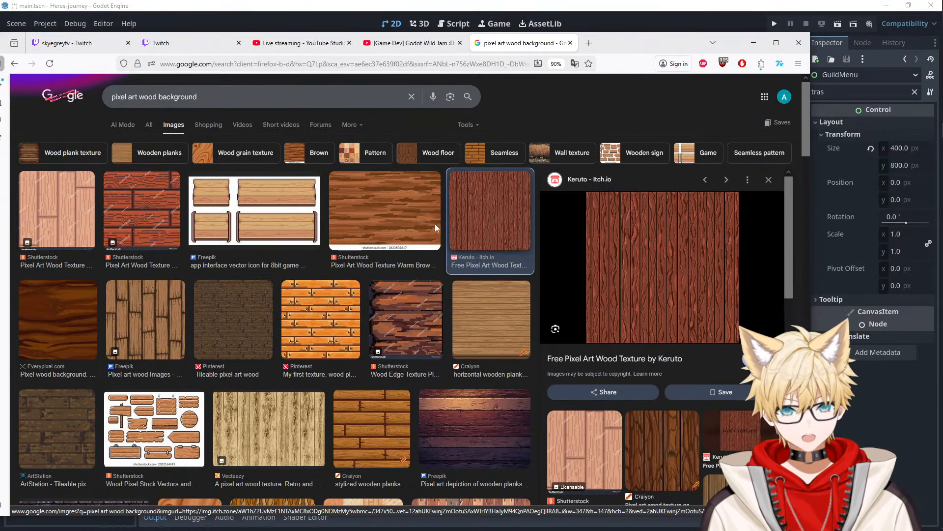
{"action": "left_click", "coordinate": [147, 233]}
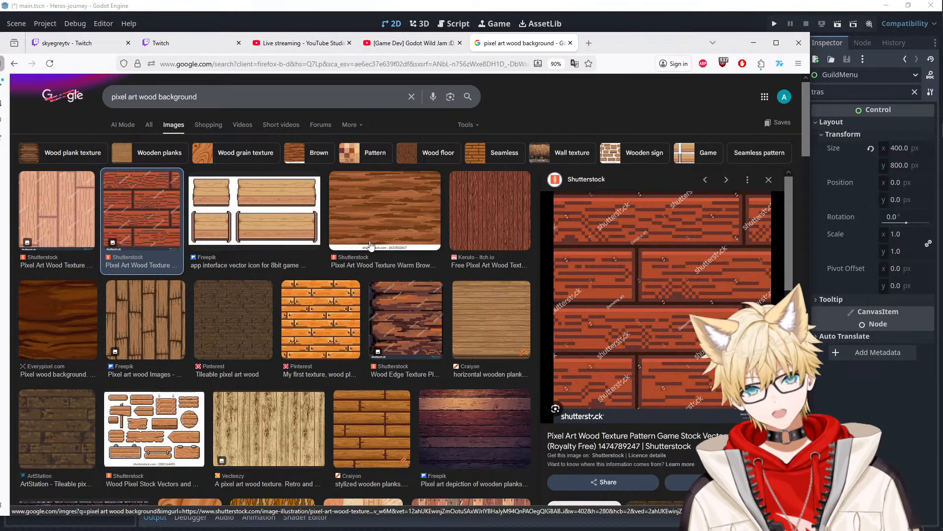
- Close the wood background image search and move the browser window off the screen to return to Godot
{"action": "scroll", "coordinate": [429, 277], "scroll_direction": "down", "scroll_amount": 5}
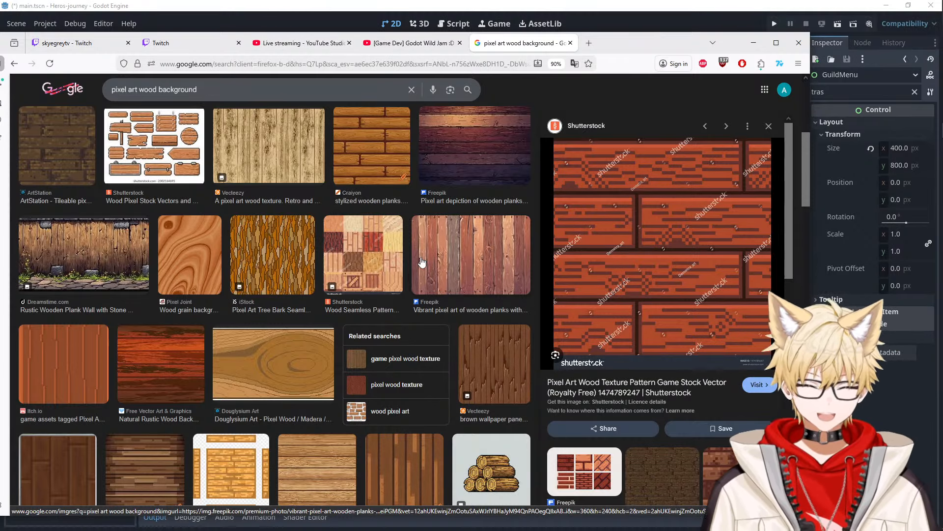
{"action": "middle_click", "coordinate": [512, 44]}
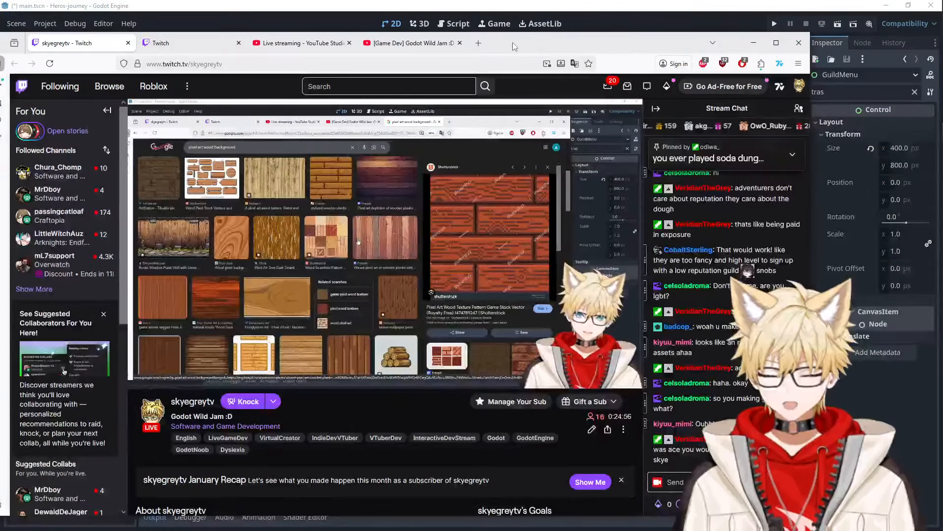
{"action": "left_click_drag", "start_coordinate": [542, 37], "coordinate": [0, 118]}
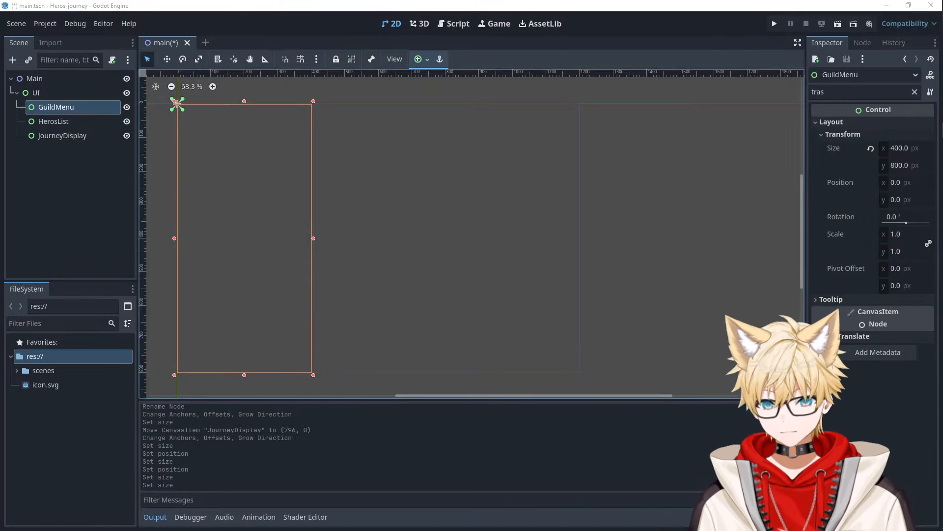
{"action": "left_click", "coordinate": [441, 229]}
{"action": "left_click", "coordinate": [446, 287]}
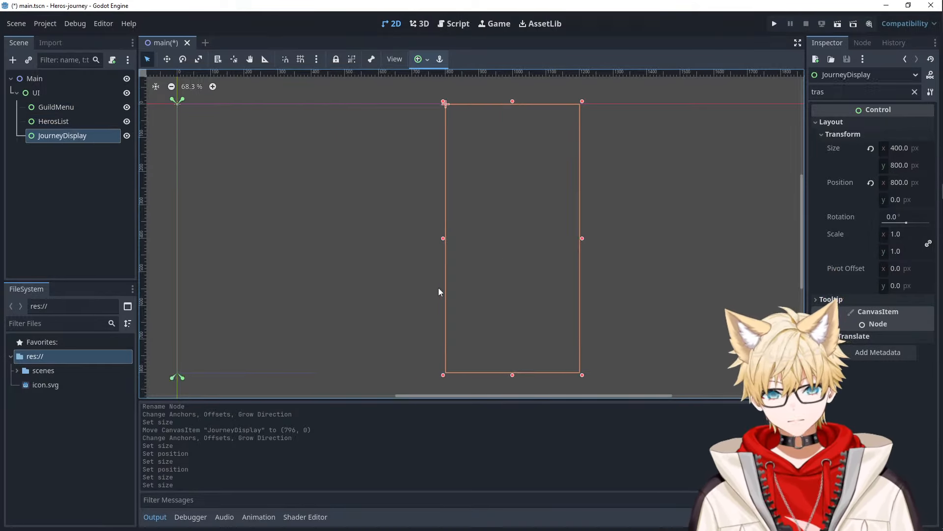
{"action": "left_click", "coordinate": [235, 255]}
{"action": "left_click_drag", "start_coordinate": [235, 257], "coordinate": [241, 258]}
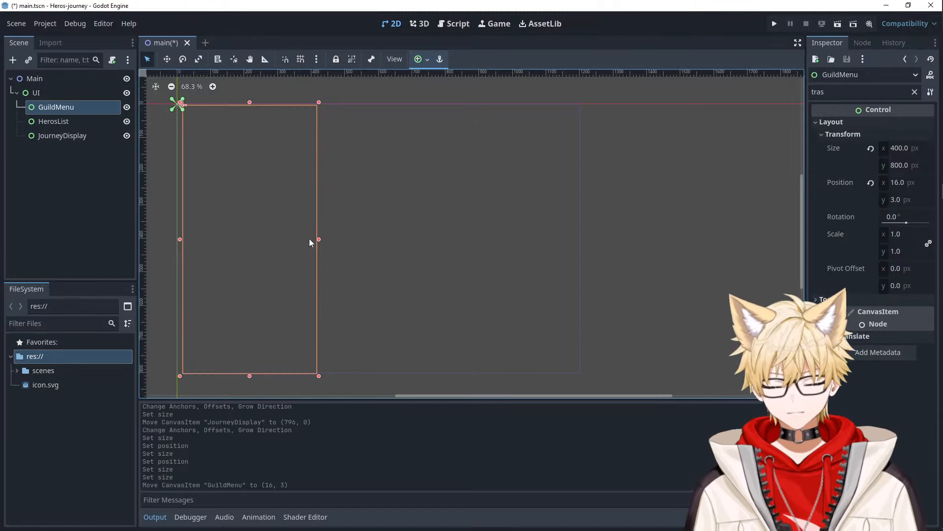
{"action": "key", "text": "ctrl+z"}
- Examine how UI is divided by selecting the HerosList, JourneyDisplay and GuildMenu columns in turn in the 2D view
{"action": "left_click", "coordinate": [415, 194]}
{"action": "left_click", "coordinate": [458, 194]}
{"action": "left_click", "coordinate": [452, 203]}
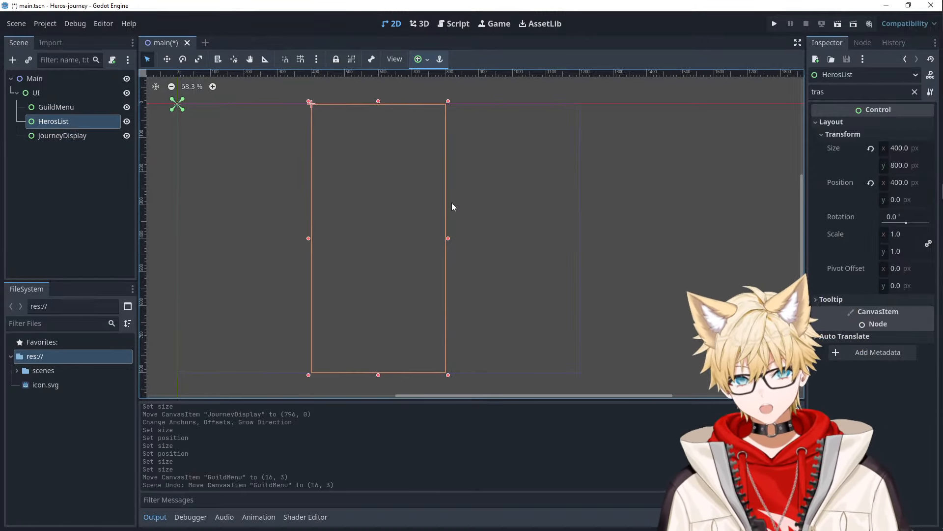
{"action": "left_click", "coordinate": [408, 207]}
{"action": "left_click", "coordinate": [428, 217]}
{"action": "left_click", "coordinate": [494, 210]}
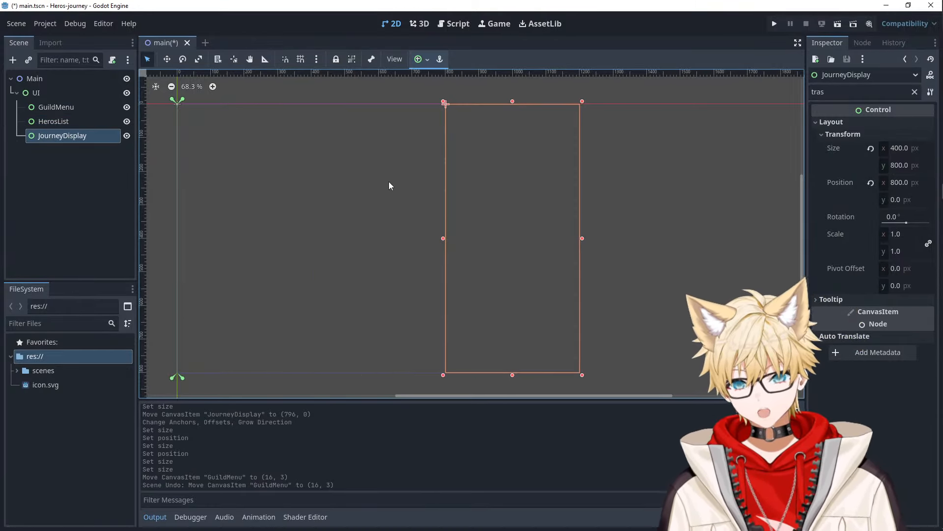
{"action": "left_click", "coordinate": [417, 192]}
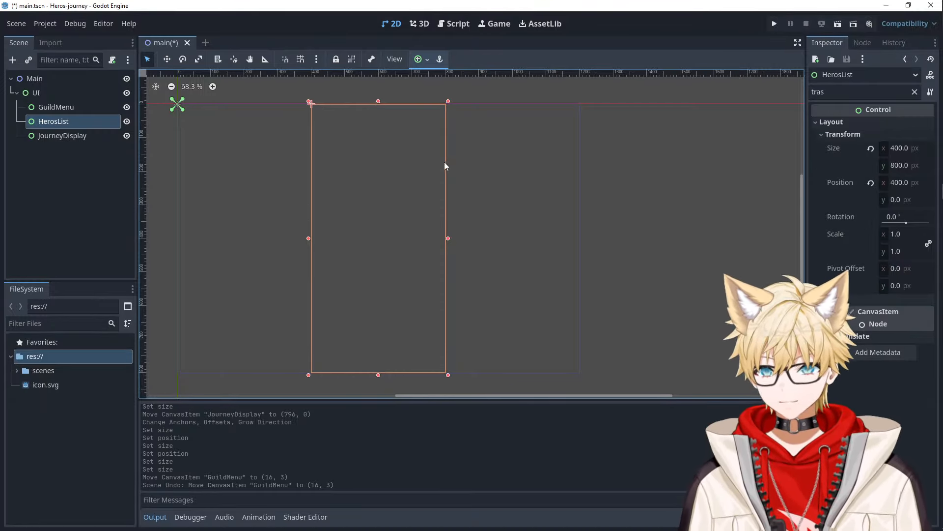
{"action": "left_click", "coordinate": [261, 200]}
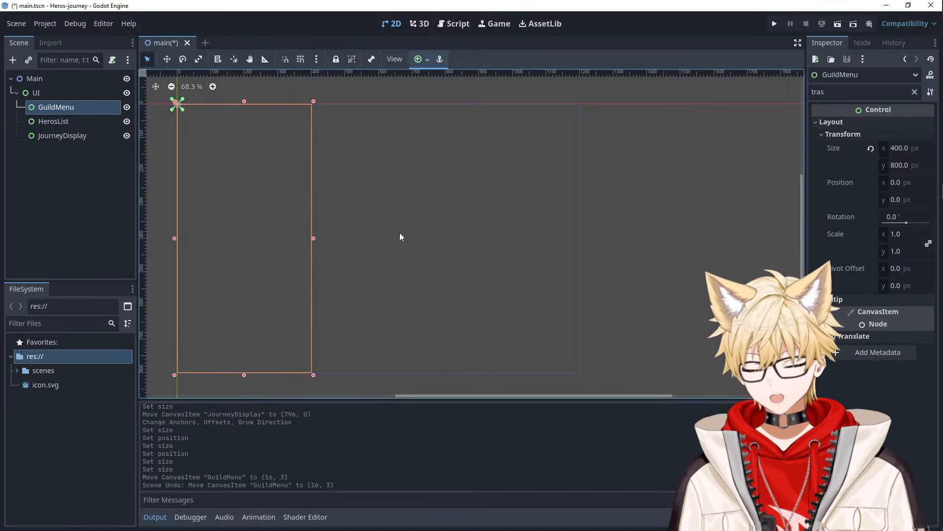
{"action": "left_click", "coordinate": [464, 219]}
{"action": "left_click", "coordinate": [408, 214]}
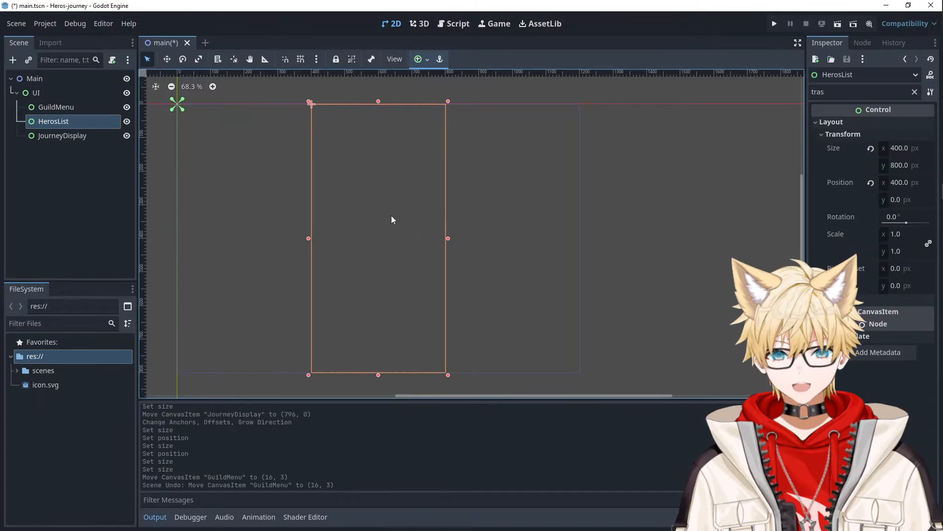
{"action": "left_click", "coordinate": [554, 211]}
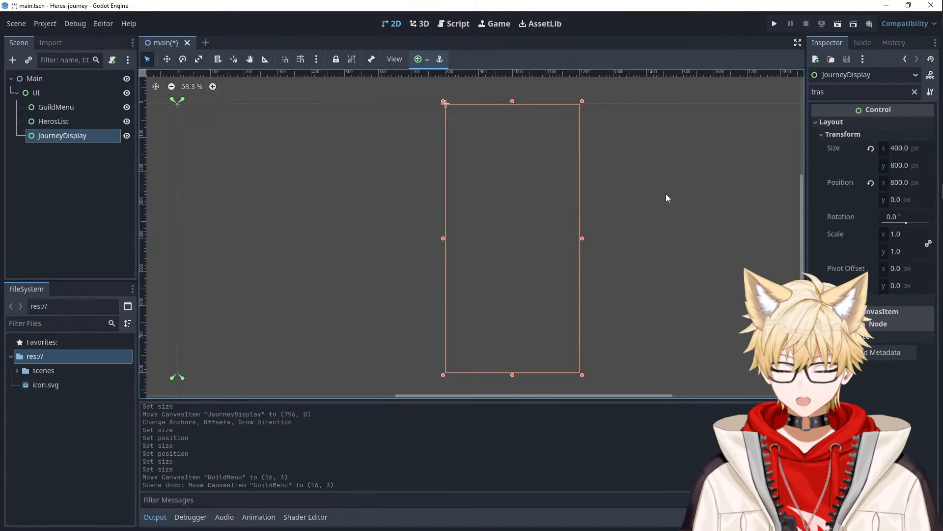
{"action": "left_click", "coordinate": [392, 211]}
{"action": "left_click", "coordinate": [233, 220]}
{"action": "left_click", "coordinate": [406, 196]}
{"action": "left_click", "coordinate": [531, 189]}
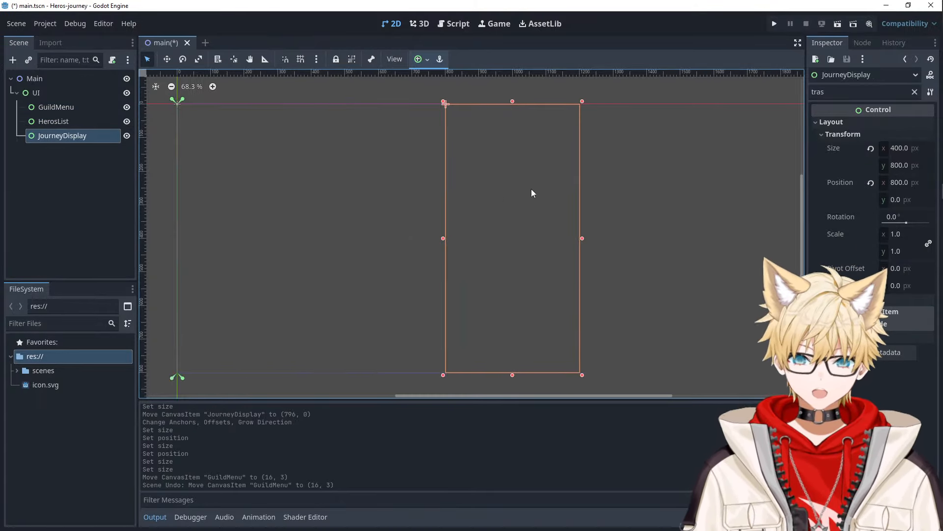
{"action": "left_click", "coordinate": [394, 208]}
{"action": "left_click", "coordinate": [258, 214]}
{"action": "left_click", "coordinate": [373, 220]}
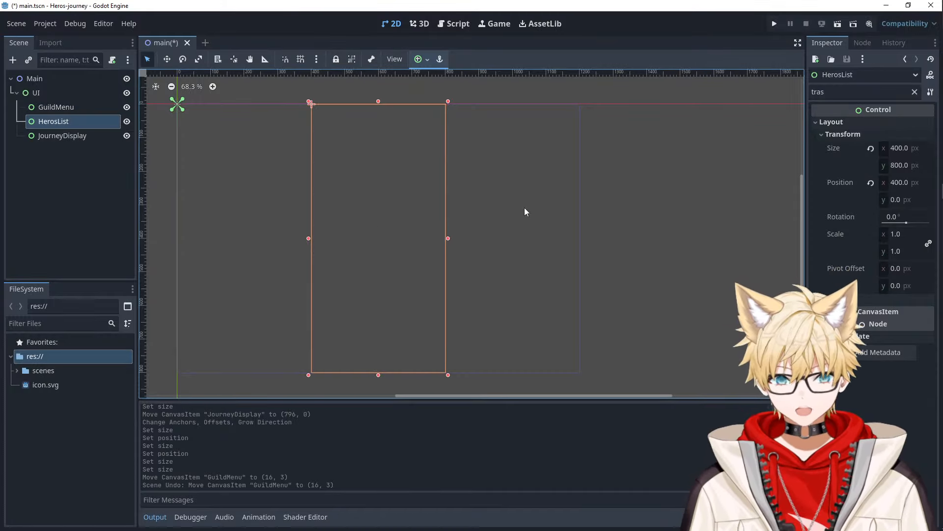
{"action": "left_click", "coordinate": [524, 207]}
{"action": "left_click", "coordinate": [668, 190]}
{"action": "left_click", "coordinate": [338, 210]}
{"action": "left_click", "coordinate": [268, 216]}
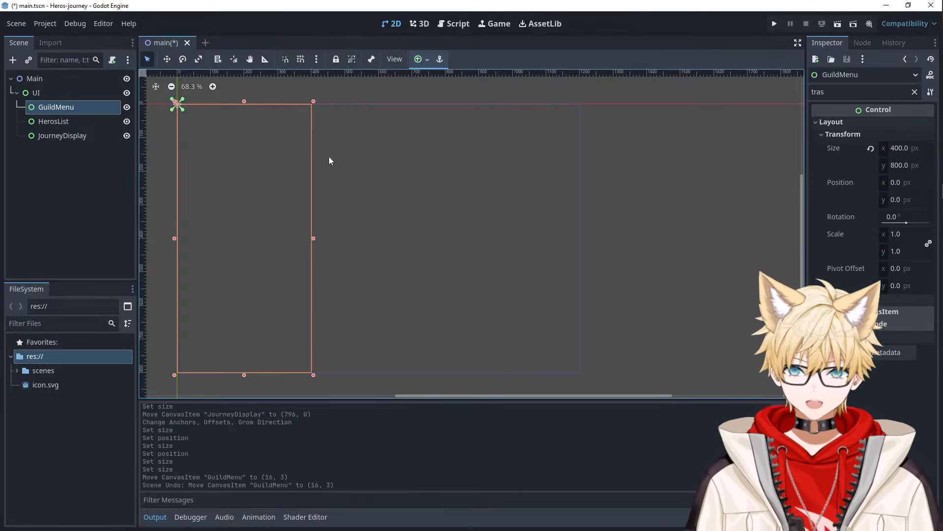
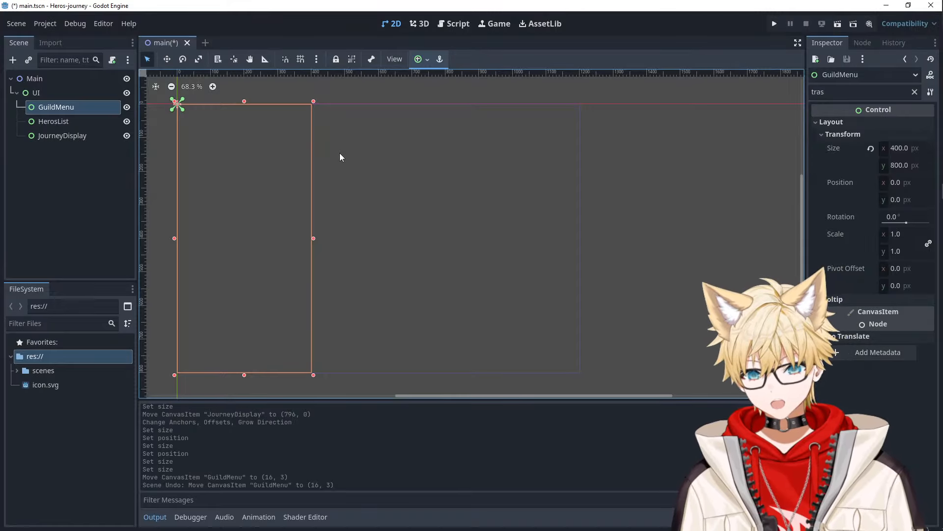
{"action": "key", "text": "Down"}
{"action": "key", "text": "Down"}
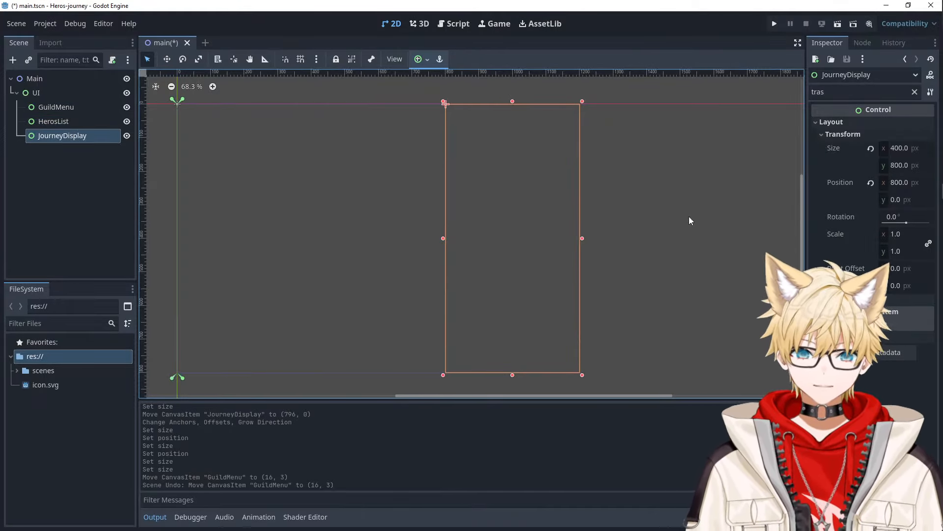
- Launch GIMP and dismiss its About dialog
{"action": "left_click", "coordinate": [928, 7]}
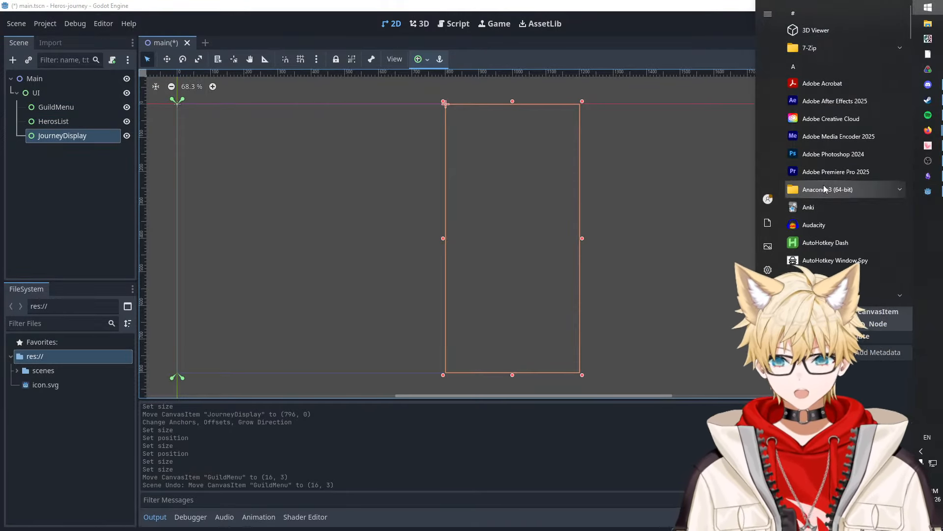
{"action": "type", "text": "gimp"}
{"action": "key", "text": "Return"}
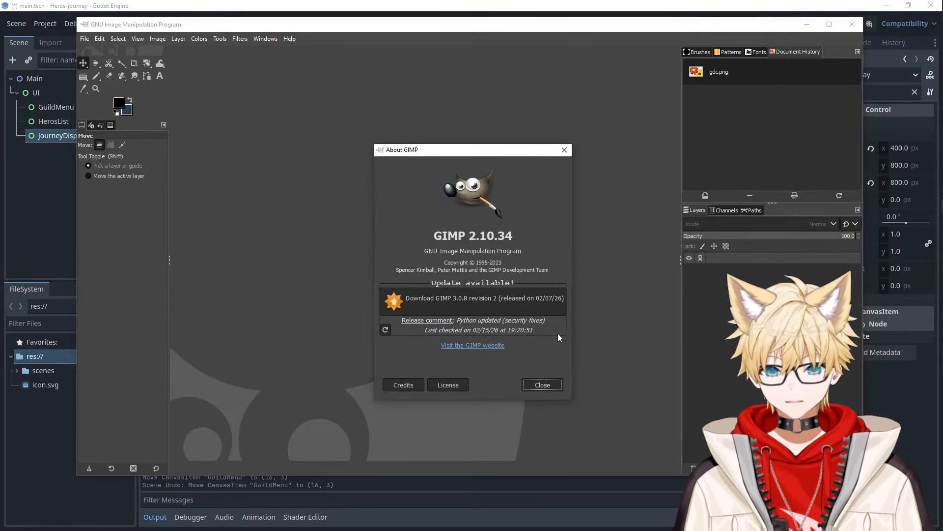
{"action": "left_click", "coordinate": [544, 386]}
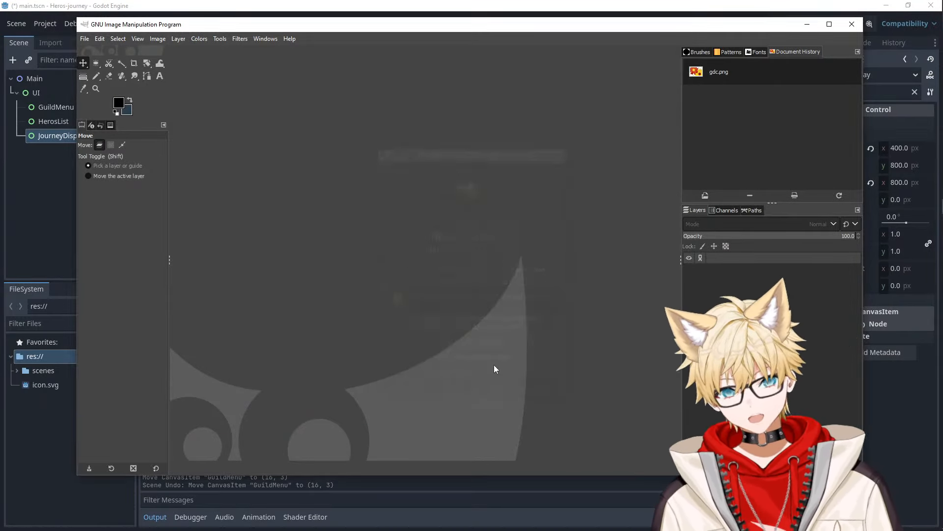
{"action": "left_click", "coordinate": [83, 38]}
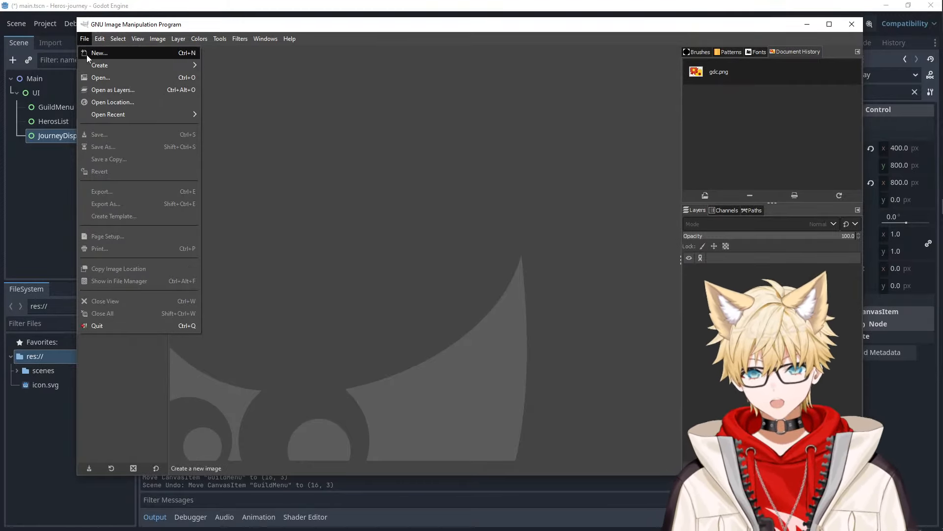
{"action": "left_click", "coordinate": [86, 52]}
{"action": "left_click", "coordinate": [411, 211]}
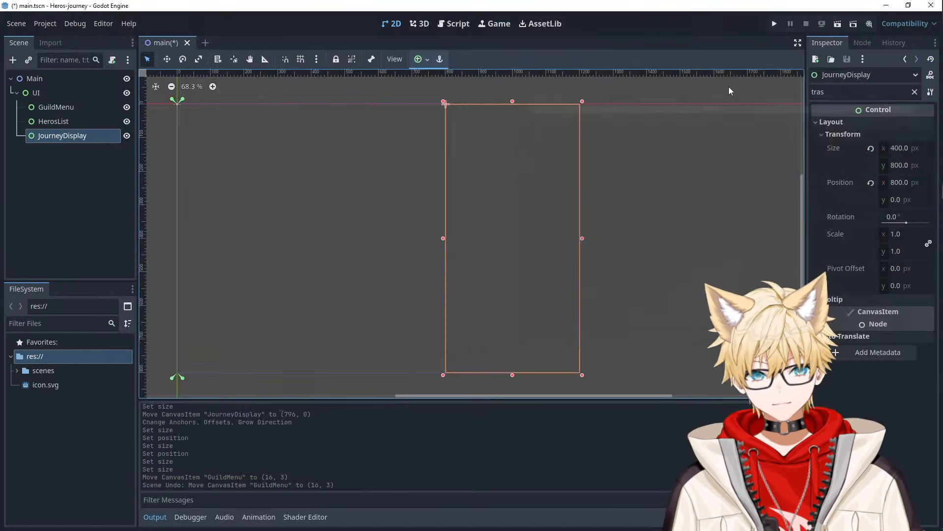
{"action": "left_click", "coordinate": [807, 24]}
- Examine how much space the GuildMenu, HerosList and JourneyDisplay columns occupy by selecting each one repeatedly in the 2D view
{"action": "left_click", "coordinate": [395, 201]}
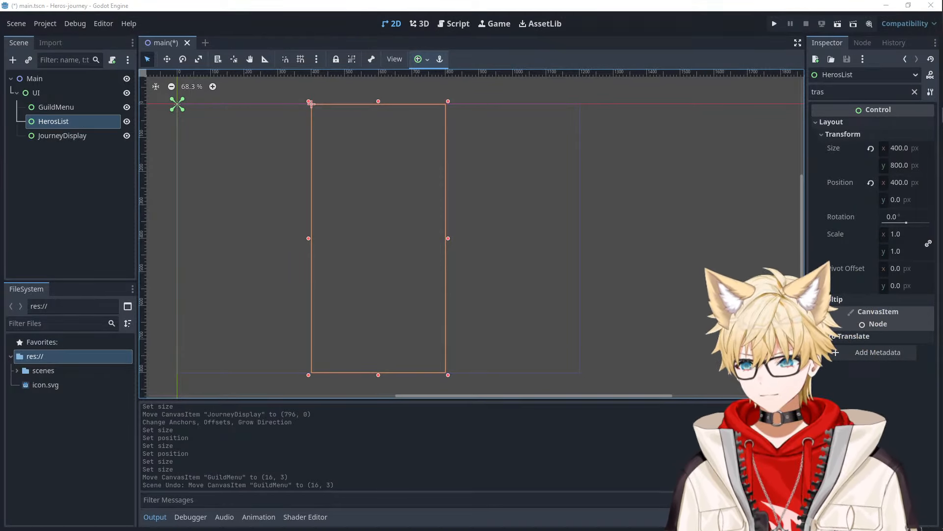
{"action": "left_click", "coordinate": [540, 254]}
{"action": "left_click", "coordinate": [397, 238]}
{"action": "left_click", "coordinate": [284, 234]}
{"action": "left_click", "coordinate": [407, 238]}
{"action": "left_click", "coordinate": [480, 227]}
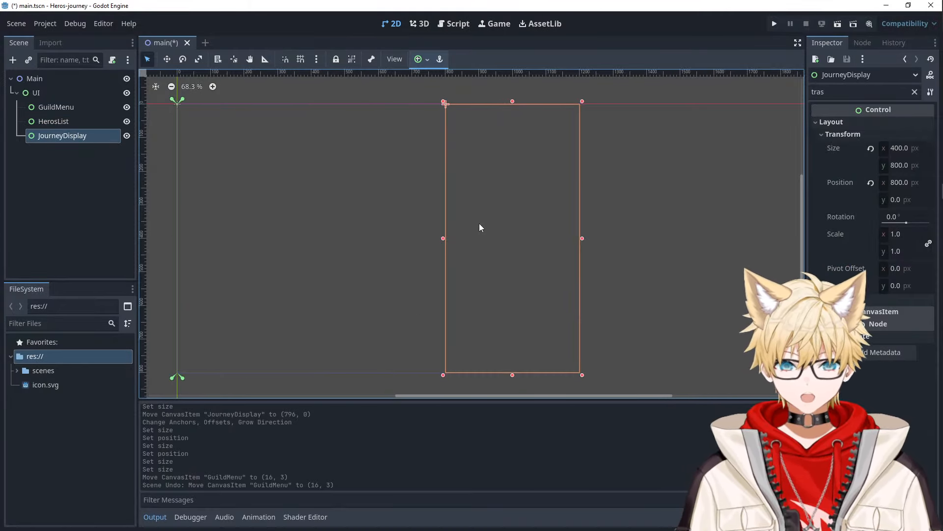
{"action": "left_click", "coordinate": [338, 200]}
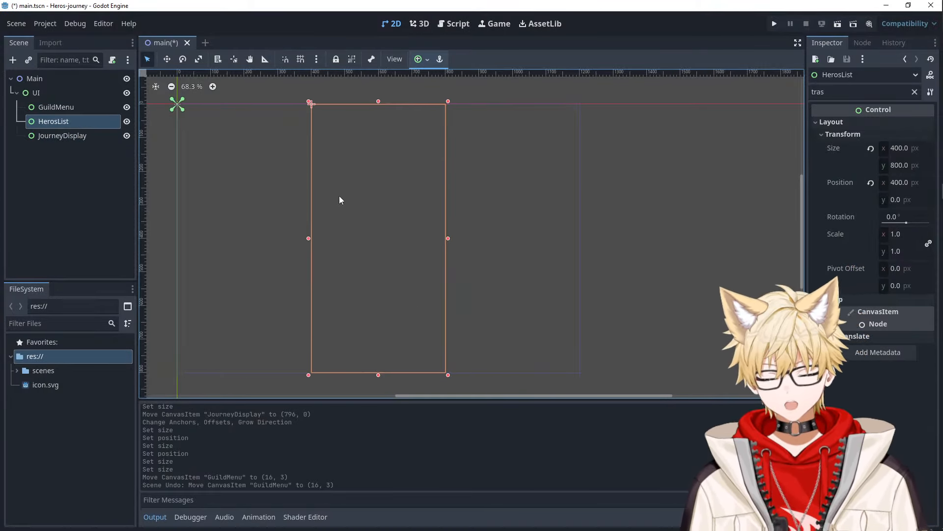
{"action": "left_click", "coordinate": [66, 161]}
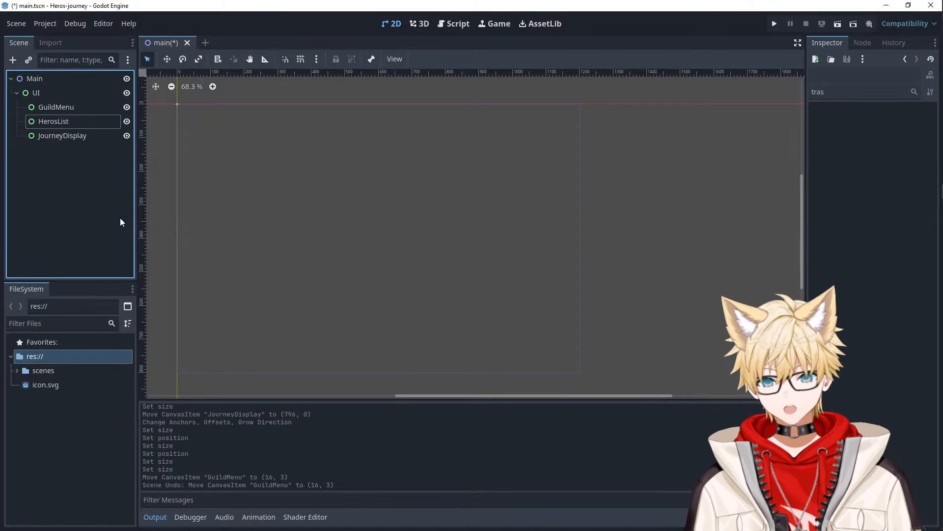
{"action": "left_click", "coordinate": [434, 250]}
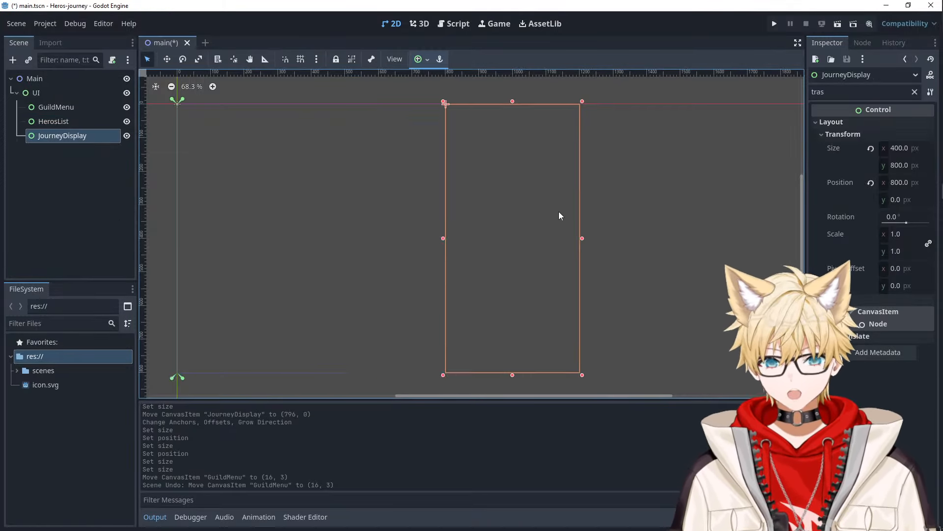
{"action": "left_click", "coordinate": [383, 197]}
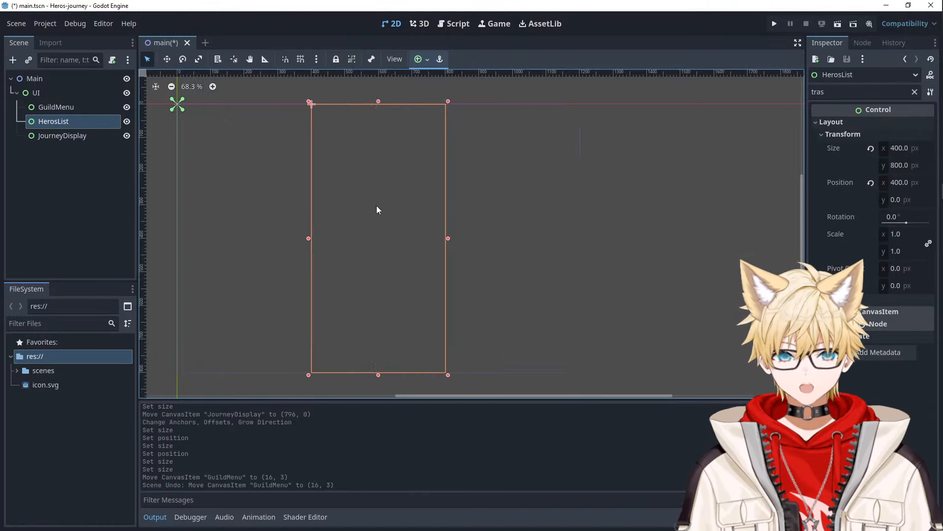
{"action": "left_click", "coordinate": [306, 237]}
{"action": "left_click", "coordinate": [557, 233]}
{"action": "left_click", "coordinate": [762, 268]}
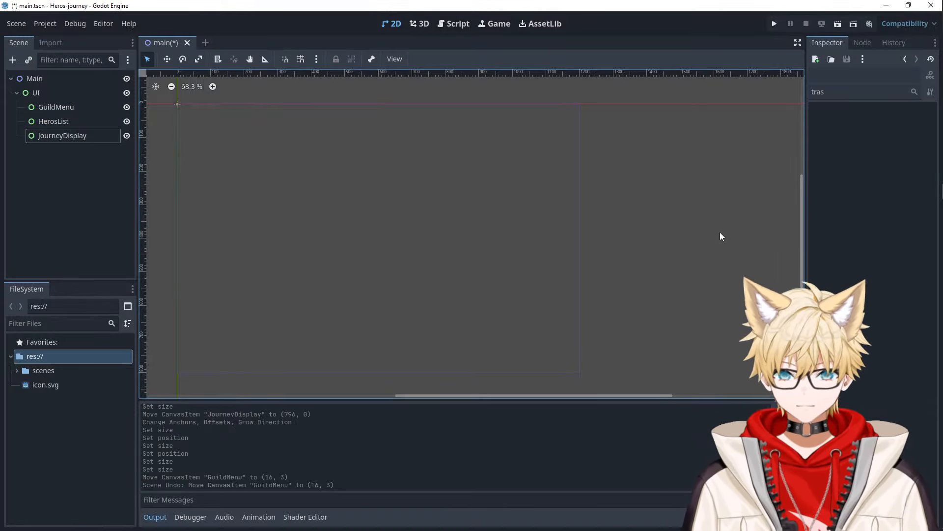
{"action": "double_click", "coordinate": [829, 92]}
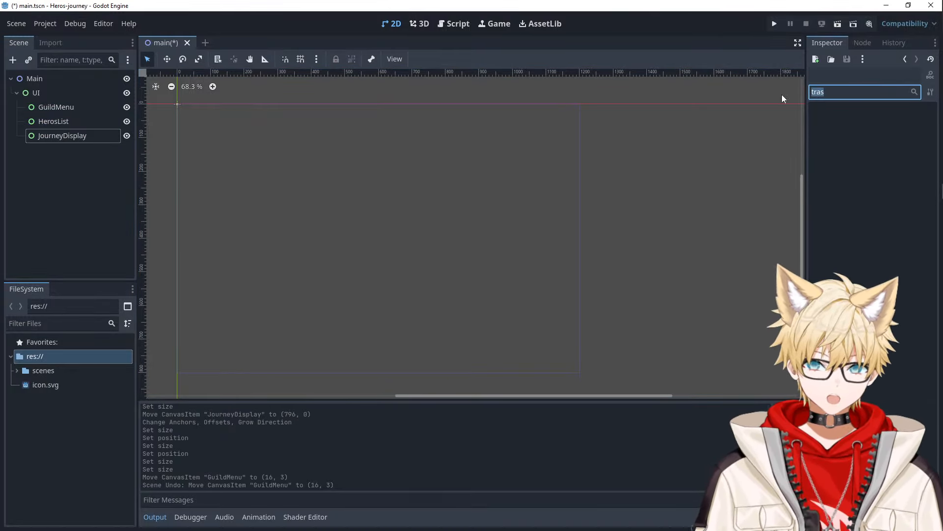
{"action": "left_click", "coordinate": [57, 108]}
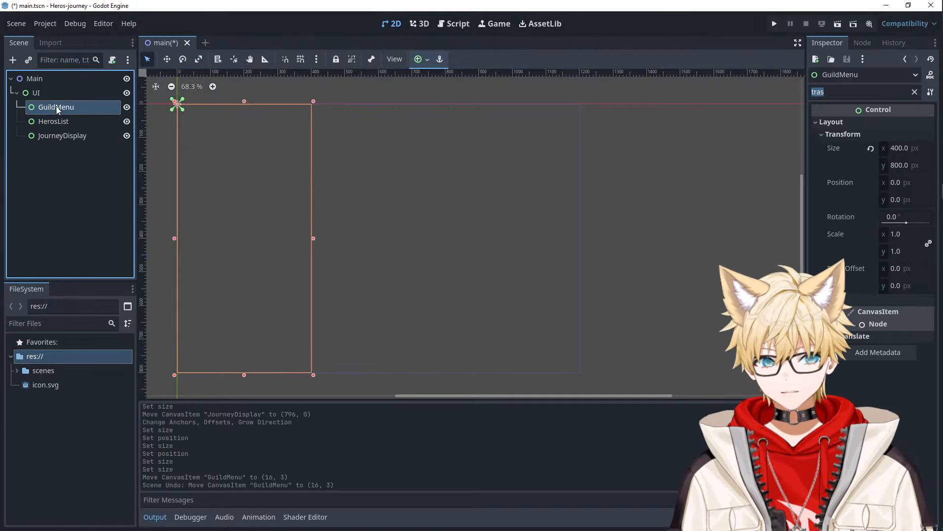
{"action": "left_click", "coordinate": [60, 137]}
{"action": "left_click", "coordinate": [783, 212]}
{"action": "left_click", "coordinate": [393, 218]}
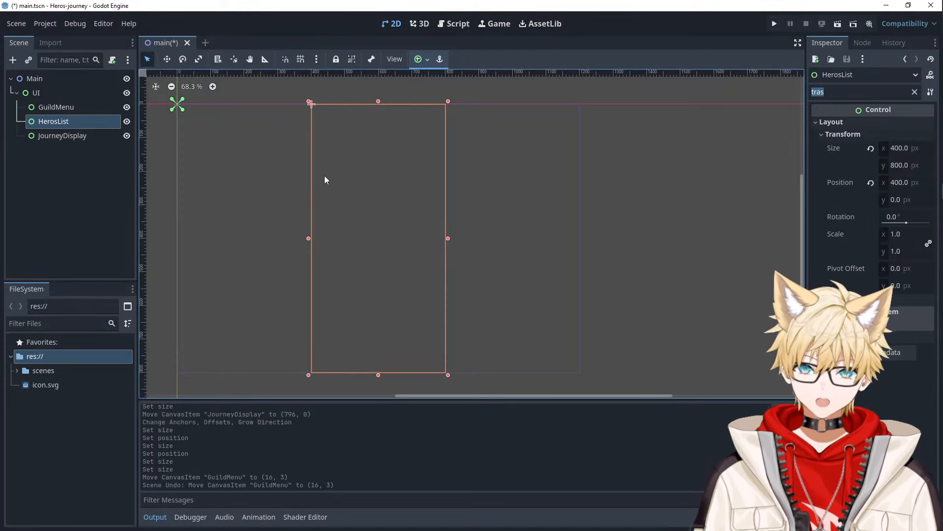
{"action": "left_click", "coordinate": [489, 240]}
{"action": "left_click", "coordinate": [350, 231]}
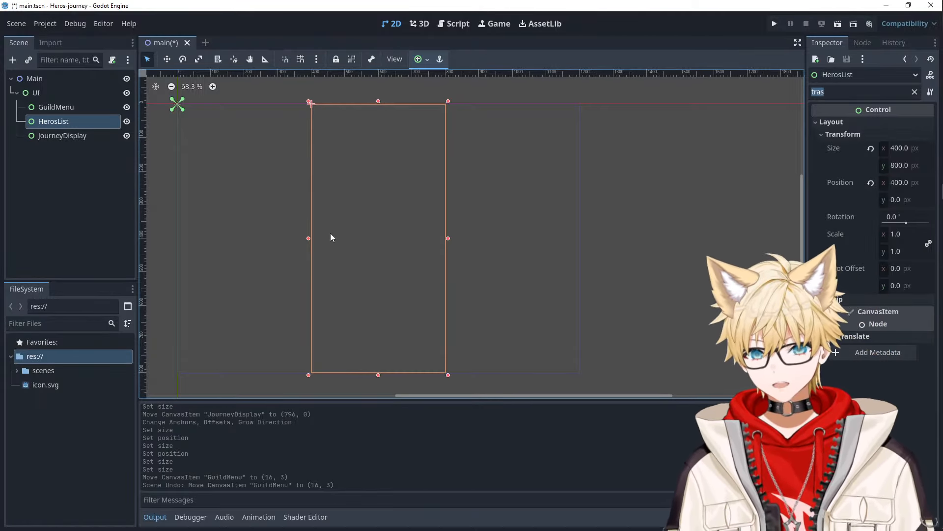
{"action": "left_click", "coordinate": [620, 178]}
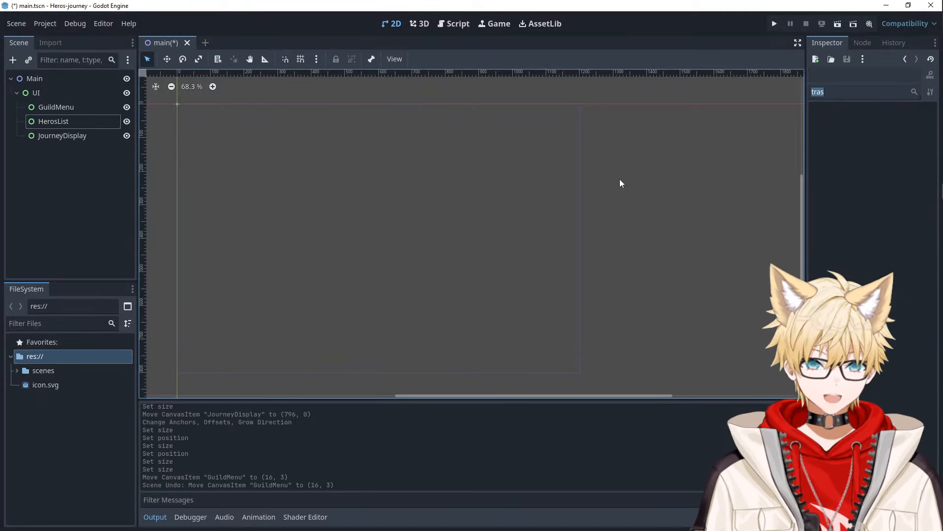
- Add a Control node as a child of HerosList
{"action": "left_click", "coordinate": [394, 176]}
{"action": "right_click", "coordinate": [33, 123]}
{"action": "left_click", "coordinate": [108, 146]}
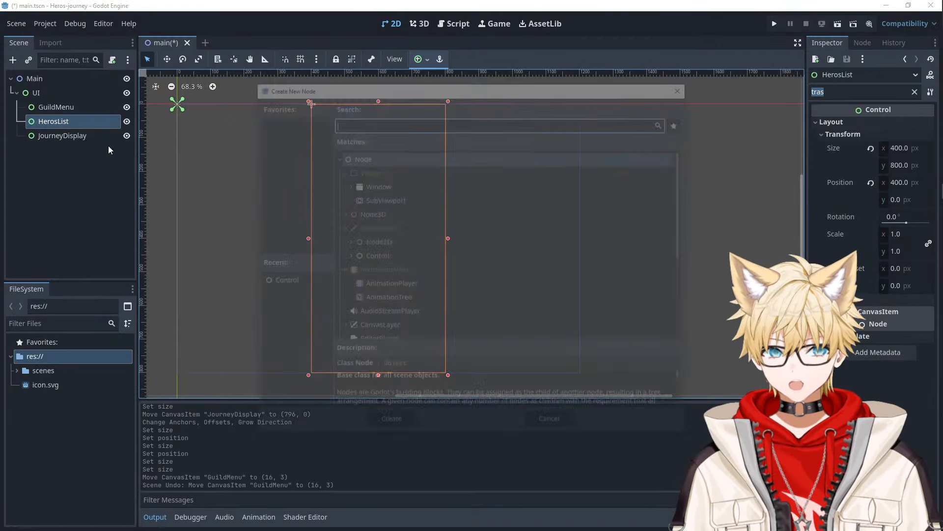
{"action": "left_click", "coordinate": [384, 256]}
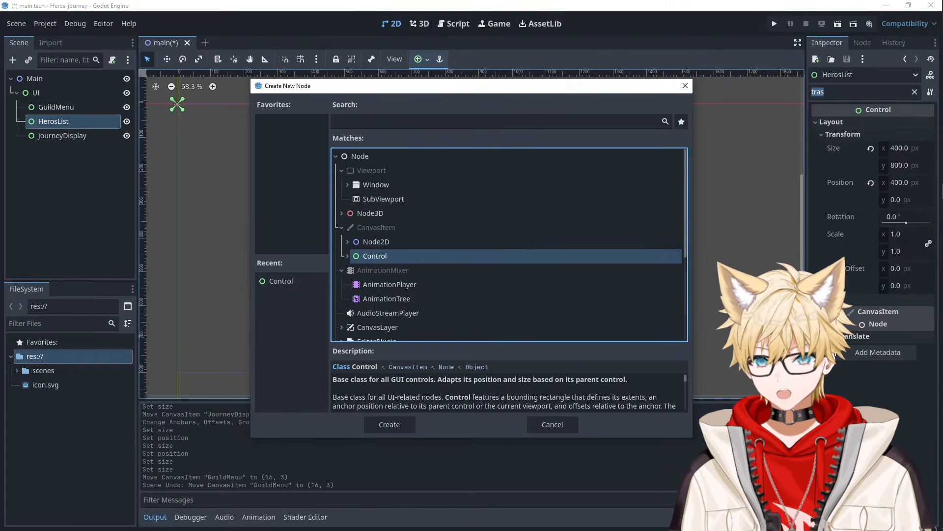
{"action": "left_click", "coordinate": [388, 424]}
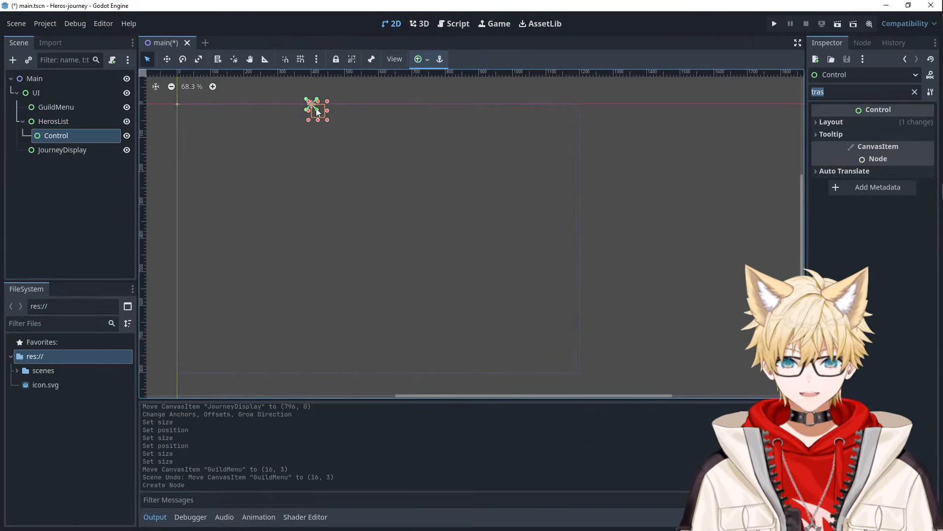
- Resize the new Control to about 355 by 192 px and clear the Inspector's property filter
{"action": "left_click_drag", "start_coordinate": [356, 137], "coordinate": [445, 177]}
{"action": "key", "text": "BackSpace"}
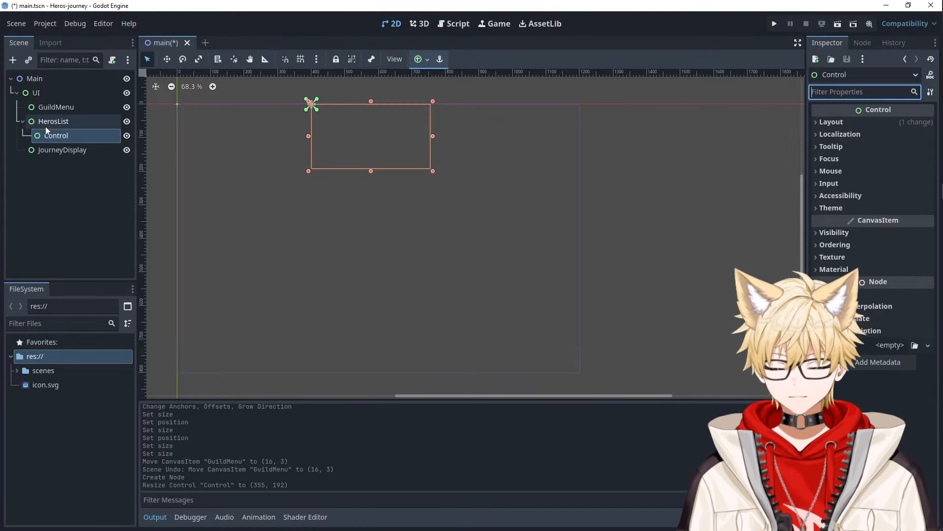
- Switch to Obsidian to consult the Excalidraw layout drawing in GWJ Journey
{"action": "key", "text": "alt+Tab"}
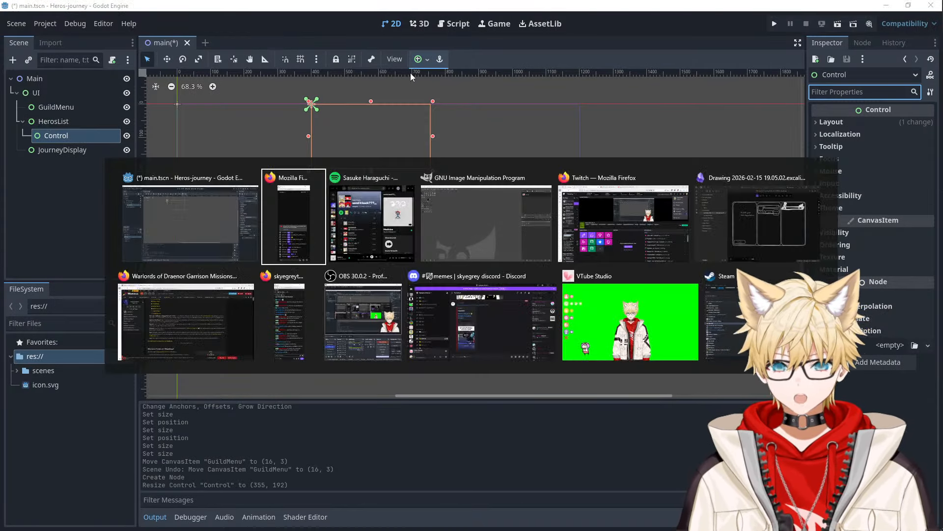
{"action": "left_click", "coordinate": [793, 216]}
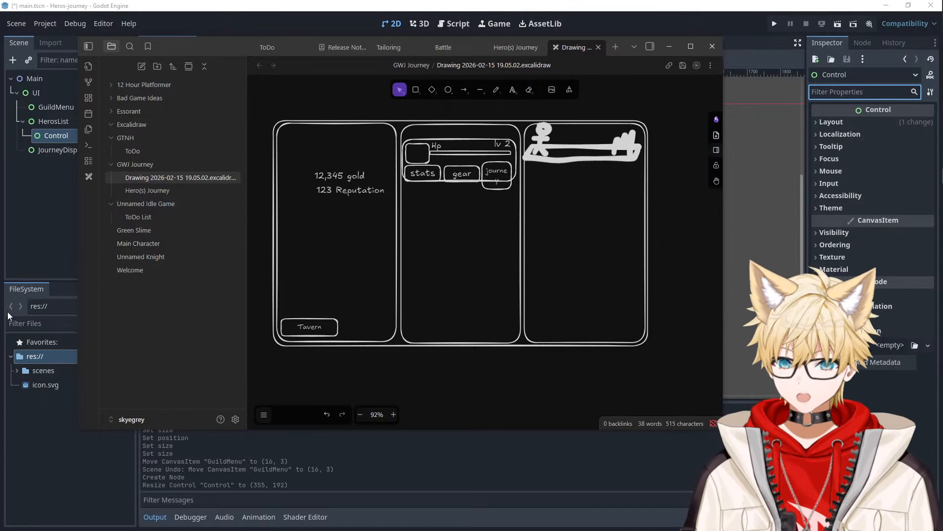
- Switch to Firefox, close the Warlords of Draenor garrison missions guide and show the Godot Wild Jam page
{"action": "mouse_move", "coordinate": [928, 130]}
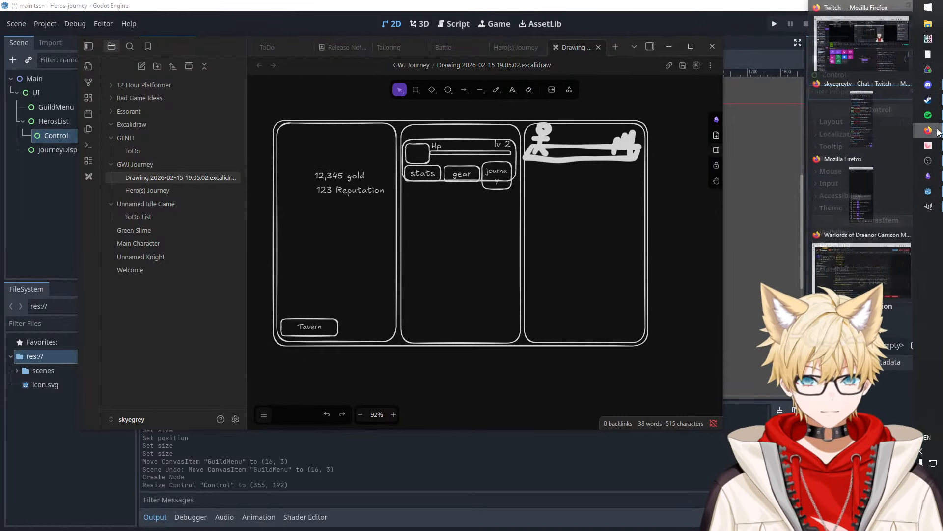
{"action": "left_click", "coordinate": [848, 269]}
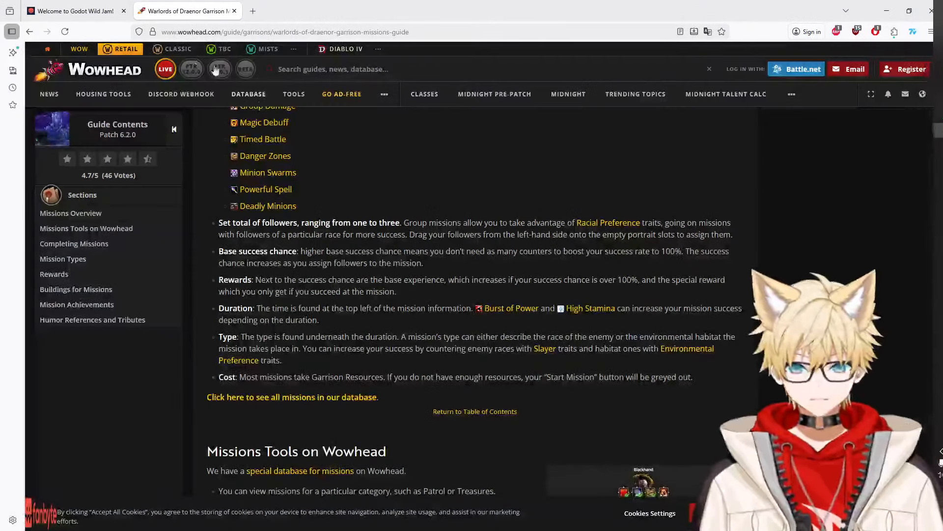
{"action": "left_click", "coordinate": [65, 11]}
{"action": "middle_click", "coordinate": [210, 11]}
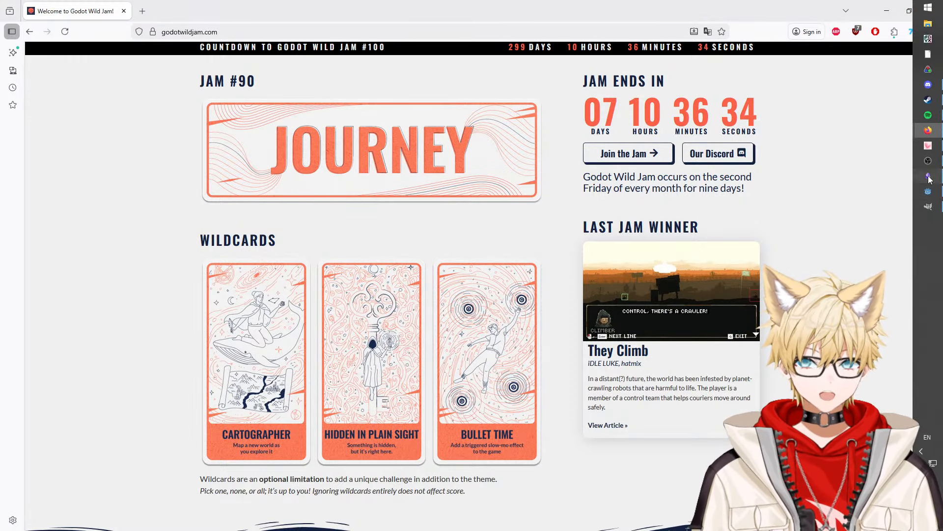
- Return to the Obsidian layout drawing and nudge the stick figure's leg stroke slightly
{"action": "left_click", "coordinate": [930, 178]}
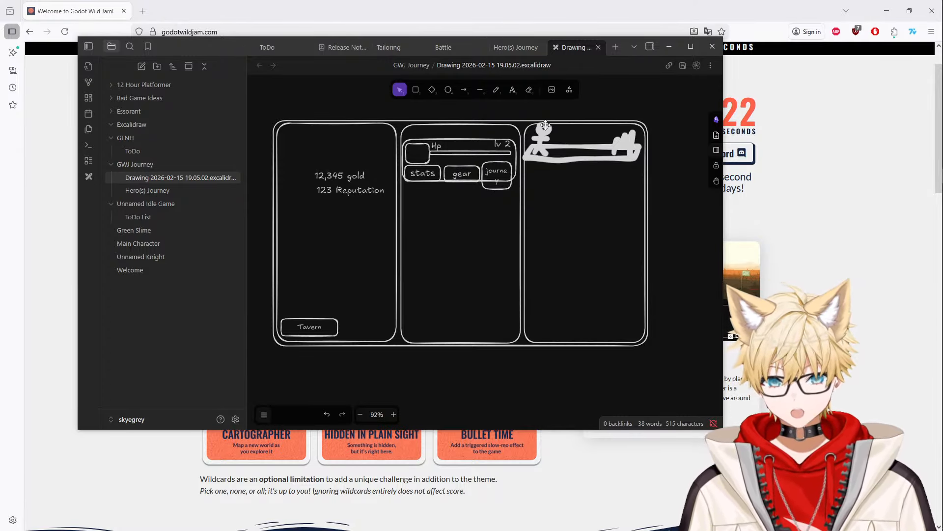
{"action": "left_click", "coordinate": [546, 143]}
{"action": "mouse_move", "coordinate": [547, 142]}
{"action": "left_mouse_down"}
{"action": "mouse_move", "coordinate": [639, 146]}
{"action": "mouse_move", "coordinate": [543, 145]}
{"action": "left_mouse_up"}
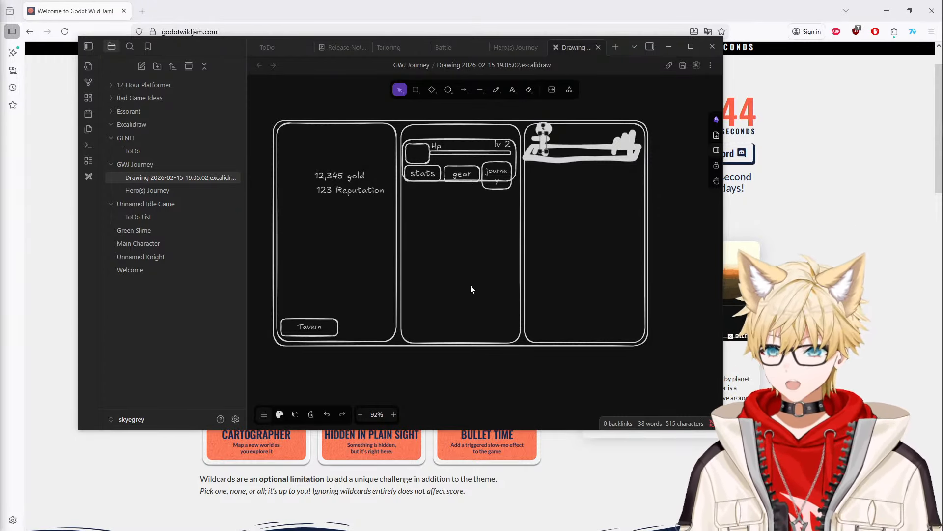
- Switch back to Godot and change the type of HerosList's Control child to VBoxContainer
{"action": "mouse_move", "coordinate": [936, 145]}
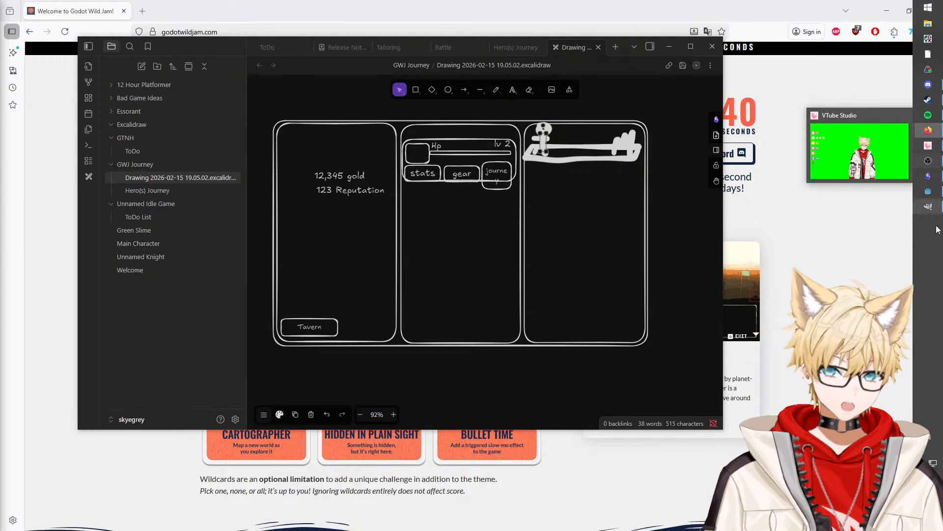
{"action": "left_click", "coordinate": [928, 191]}
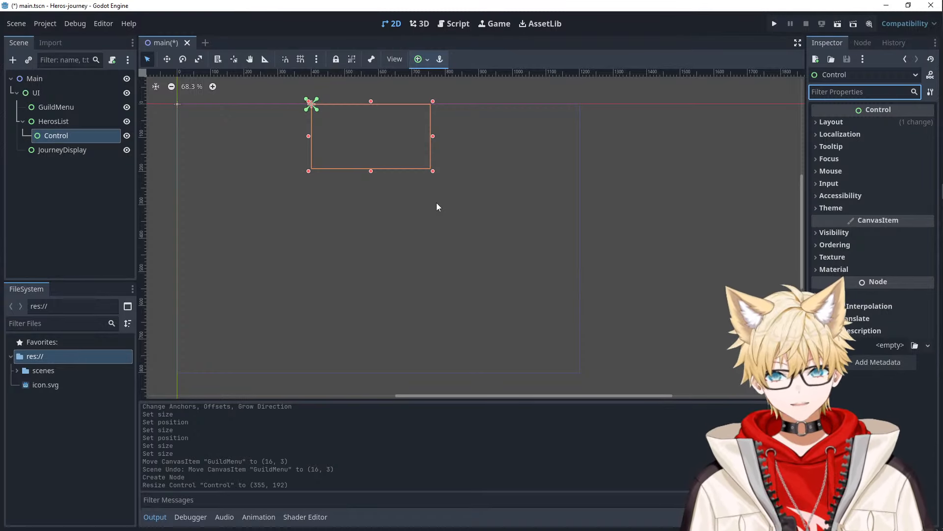
{"action": "left_click", "coordinate": [61, 135]}
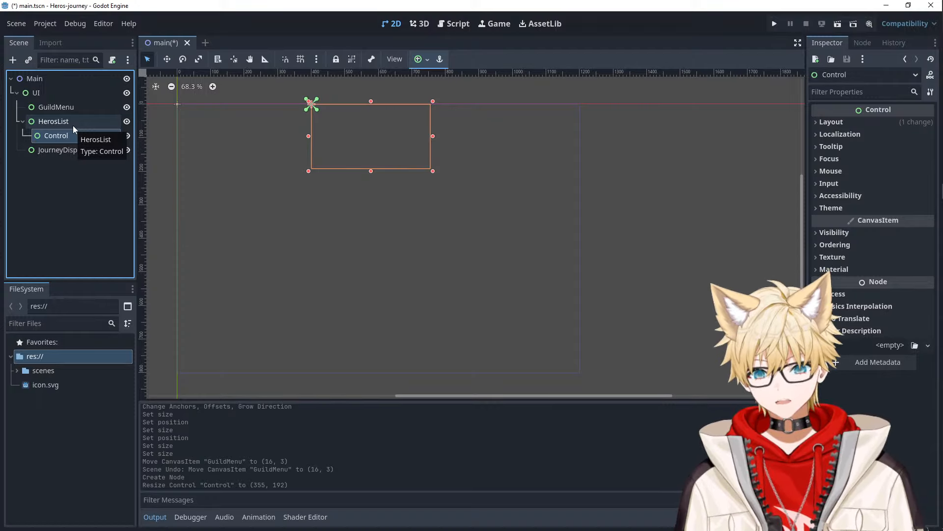
{"action": "double_click", "coordinate": [77, 136]}
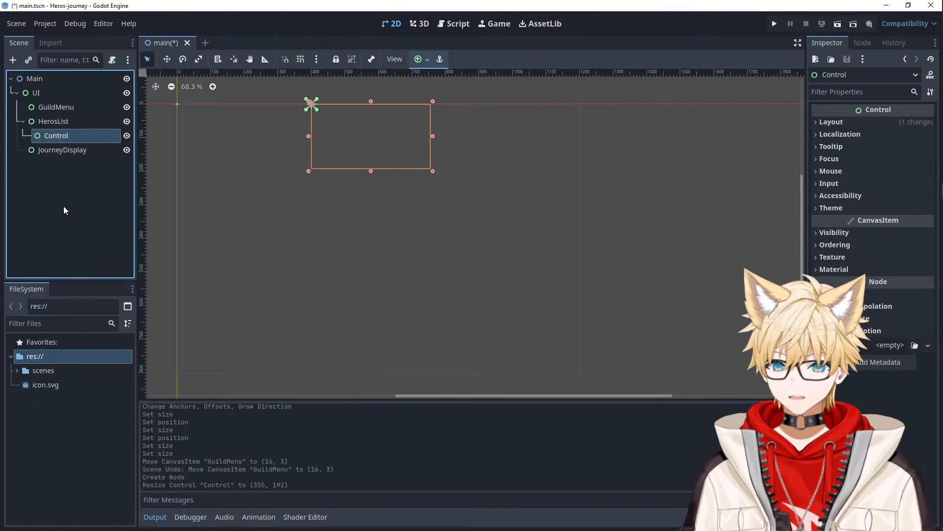
{"action": "double_click", "coordinate": [58, 119]}
{"action": "left_click", "coordinate": [69, 191]}
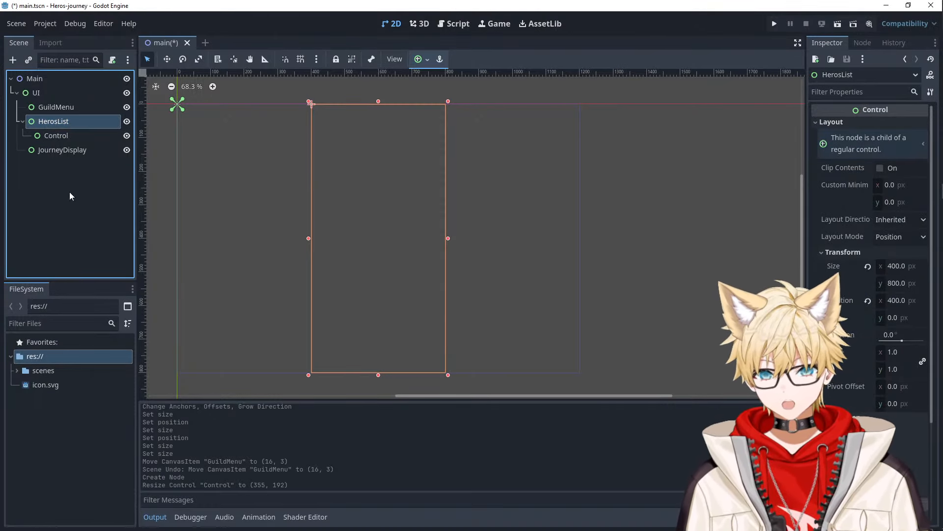
{"action": "double_click", "coordinate": [68, 141]}
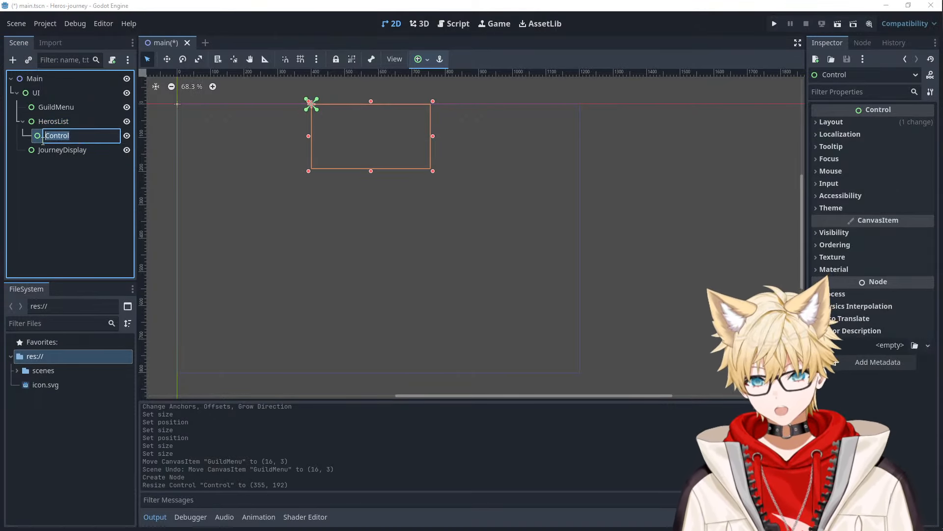
{"action": "right_click", "coordinate": [70, 136]}
{"action": "left_click", "coordinate": [109, 253]}
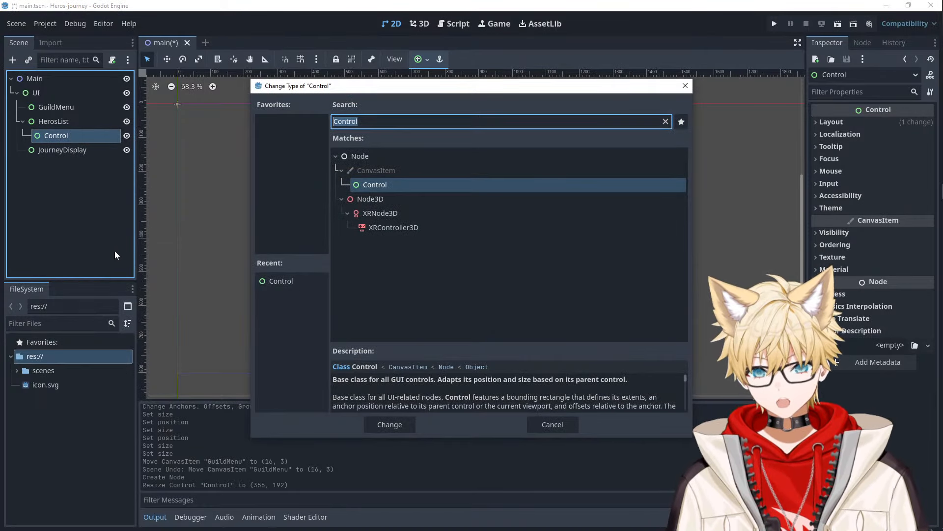
{"action": "type", "text": "vbox"}
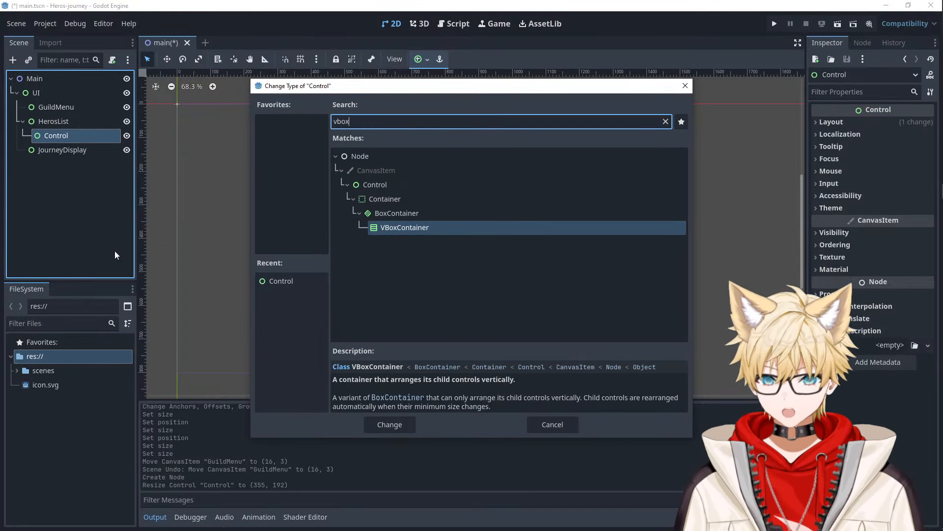
{"action": "key", "text": "Return"}
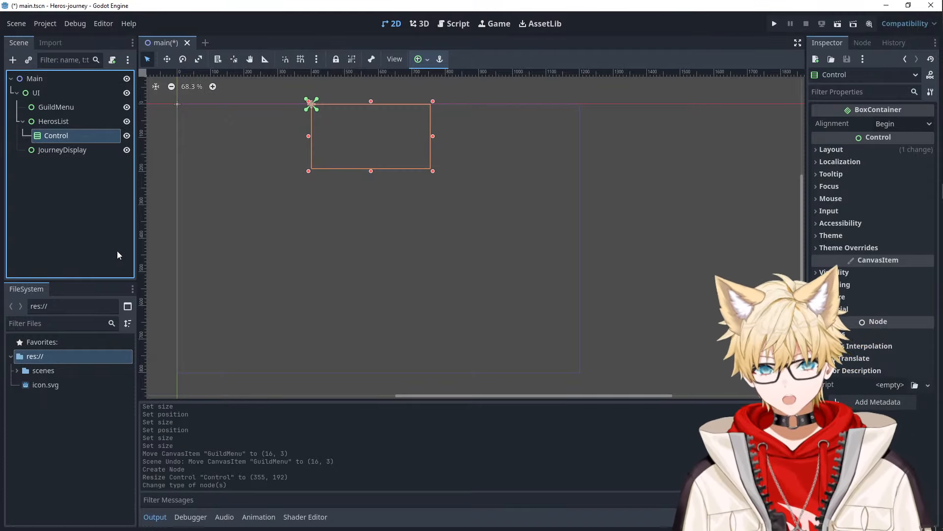
- Apply an anchor preset that makes the VBoxContainer named Control fill the whole HerosList area
{"action": "left_click", "coordinate": [424, 60]}
{"action": "left_click", "coordinate": [479, 151]}
{"action": "left_click", "coordinate": [74, 151]}
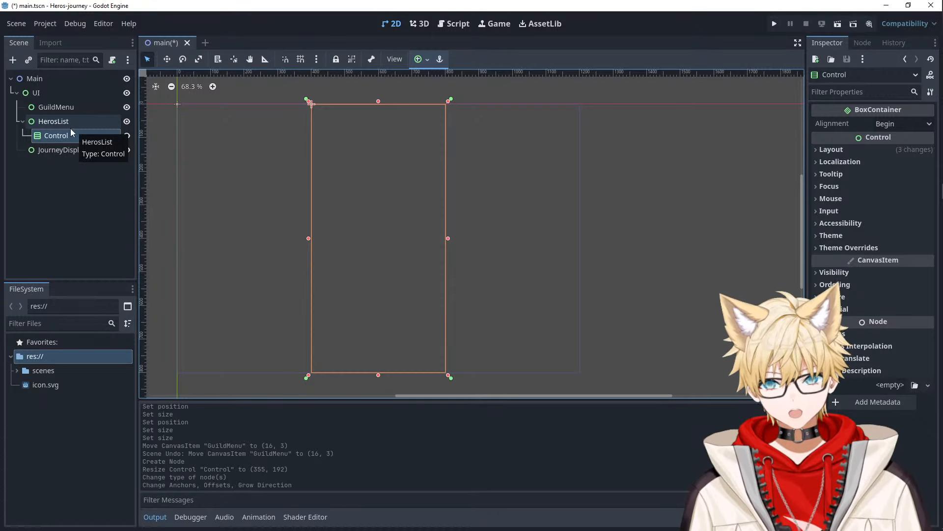
- Rename the HerosList node, the parent of the VBoxContainer, to HerosMenu
{"action": "double_click", "coordinate": [57, 135]}
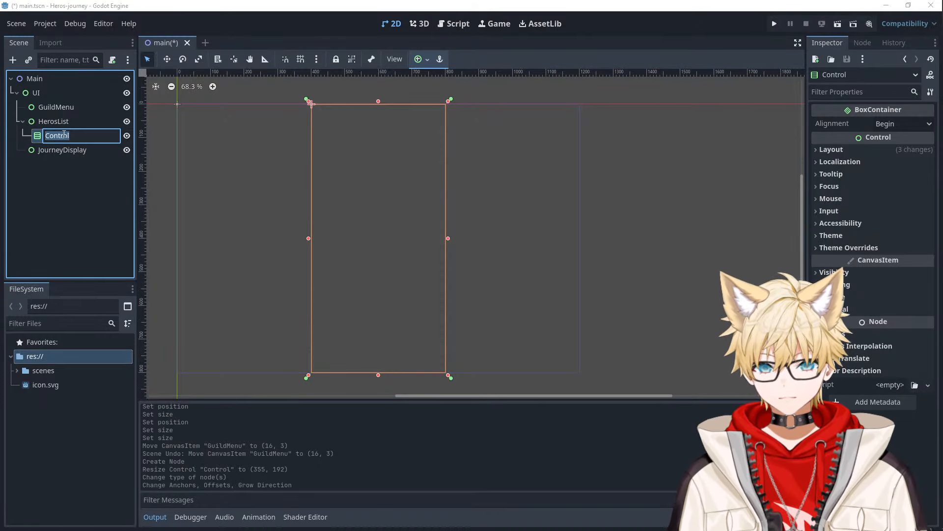
{"action": "left_click", "coordinate": [70, 119]}
{"action": "left_click", "coordinate": [70, 120]}
{"action": "double_click", "coordinate": [75, 121]}
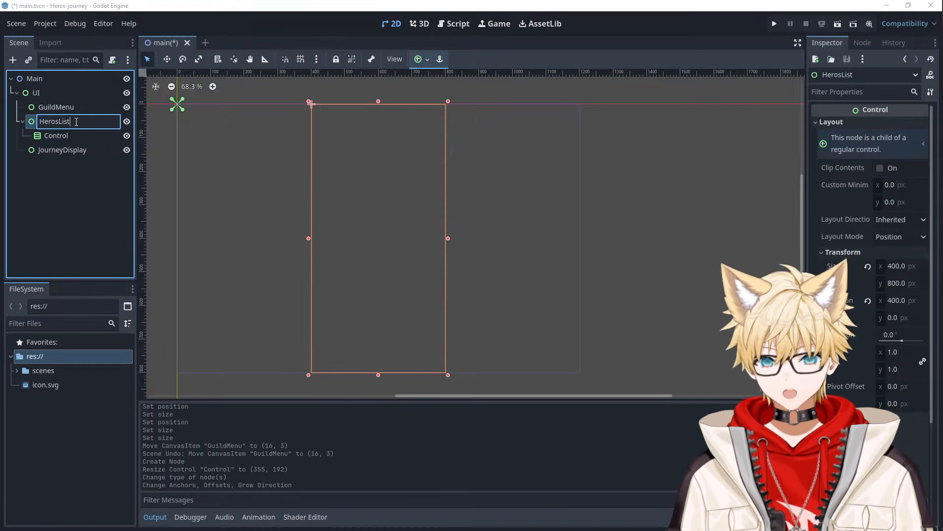
{"action": "type", "text": "Menu"}
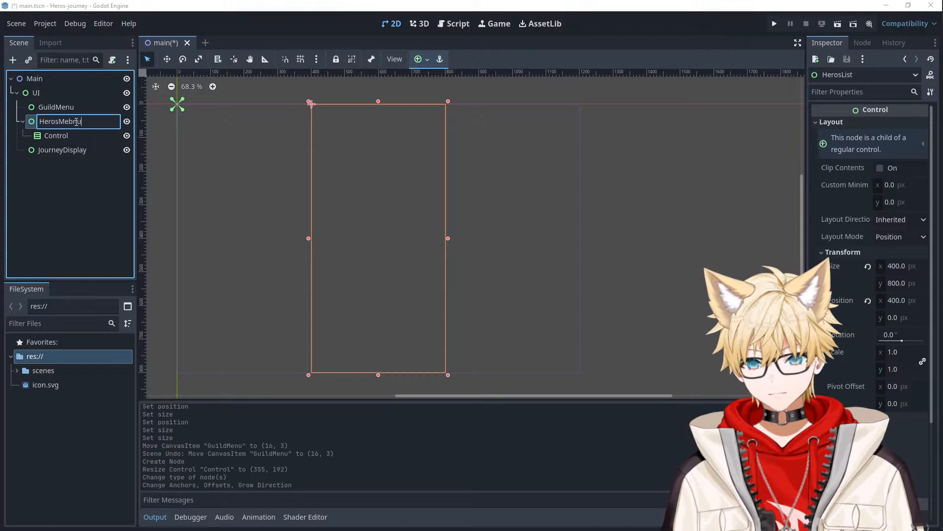
{"action": "key", "text": "Return"}
- Rename the VBoxContainer child of HerosMenu from Control to HerosList
{"action": "left_click", "coordinate": [73, 134]}
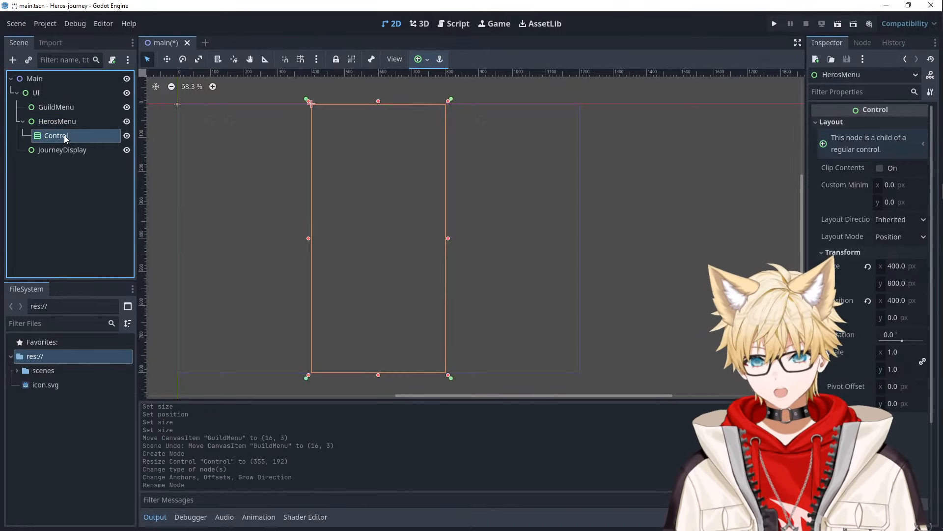
{"action": "left_click", "coordinate": [86, 133]}
{"action": "key", "text": "ctrl+a"}
{"action": "type", "text": "Her"}
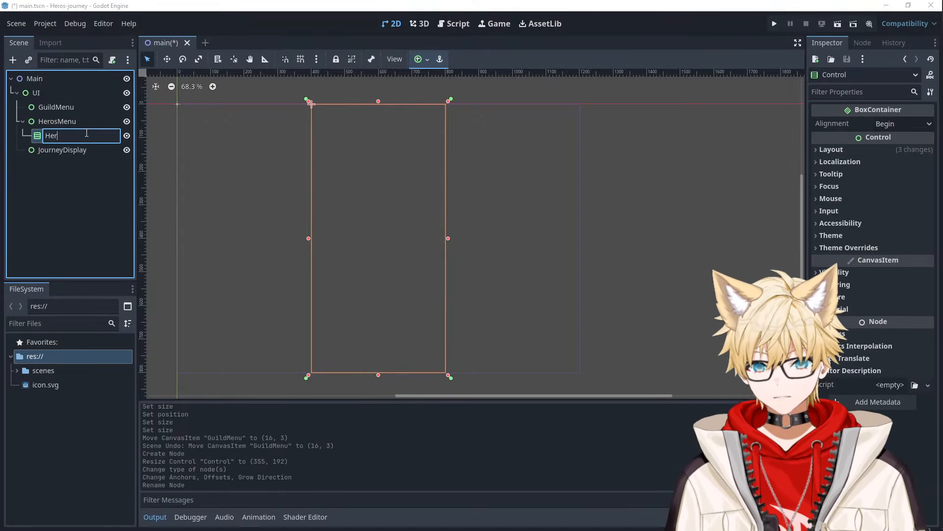
{"action": "type", "text": "osList"}
{"action": "key", "text": "Return"}
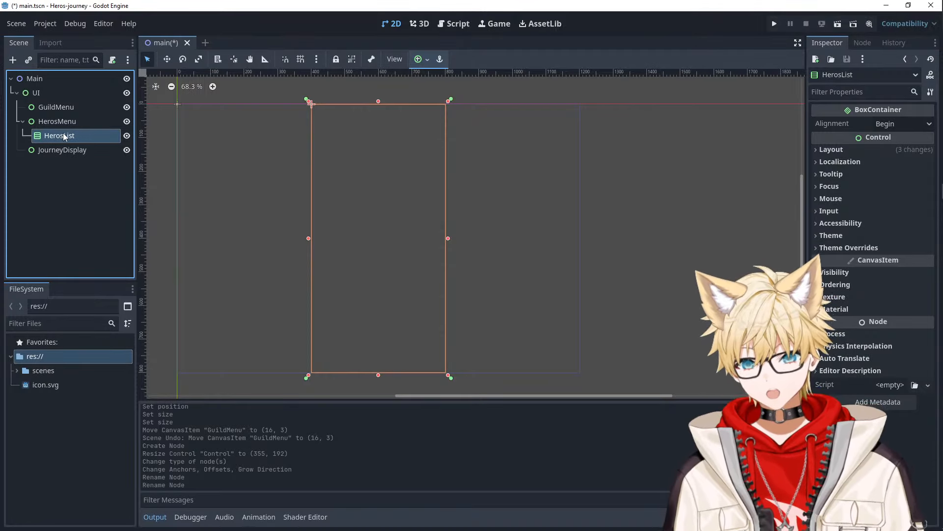
- Add a Control child node under HerosList and name it HeroContainer
{"action": "right_click", "coordinate": [63, 133]}
{"action": "left_click", "coordinate": [91, 135]}
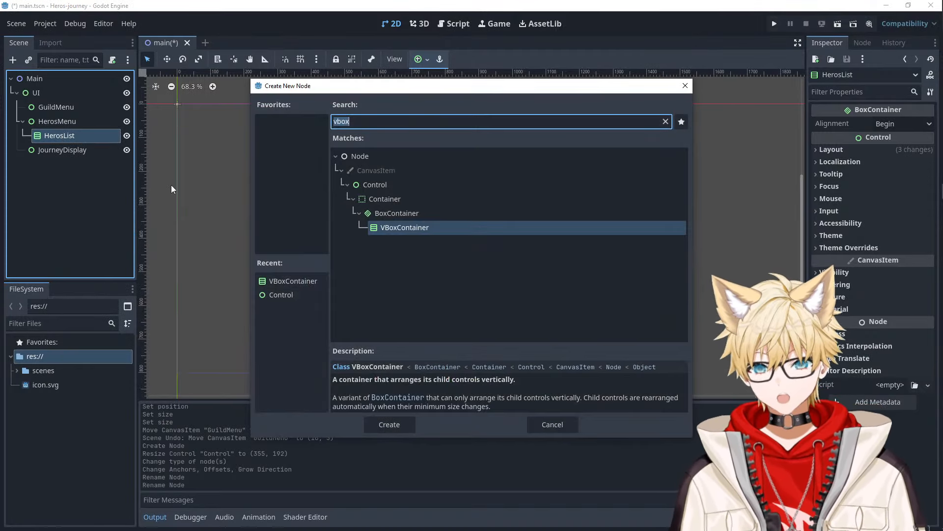
{"action": "left_click", "coordinate": [377, 185]}
{"action": "left_click", "coordinate": [389, 424]}
{"action": "double_click", "coordinate": [51, 150]}
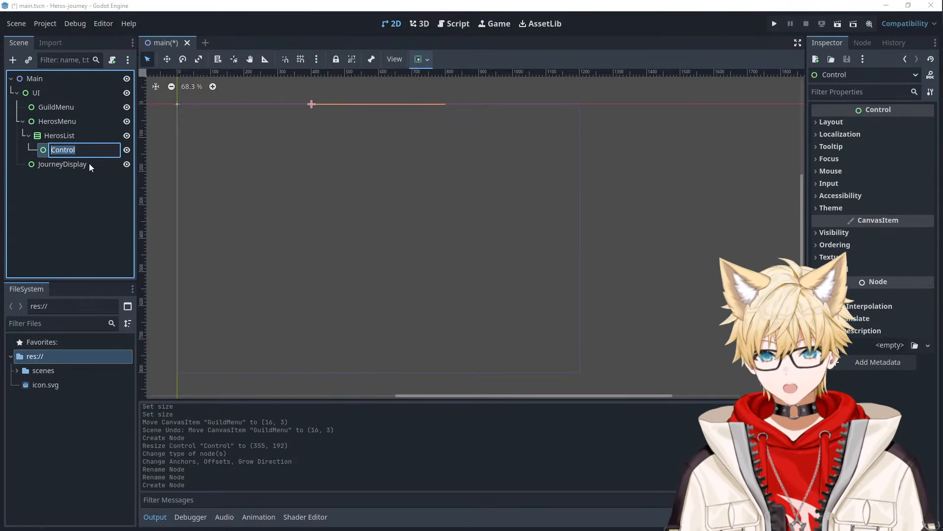
{"action": "left_click", "coordinate": [81, 148]}
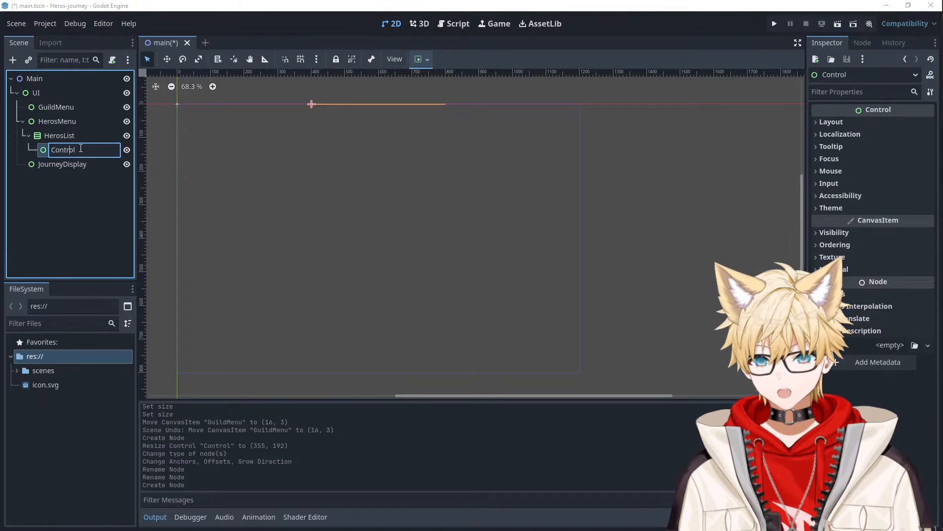
{"action": "key", "text": "ctrl+a"}
{"action": "type", "text": "H"}
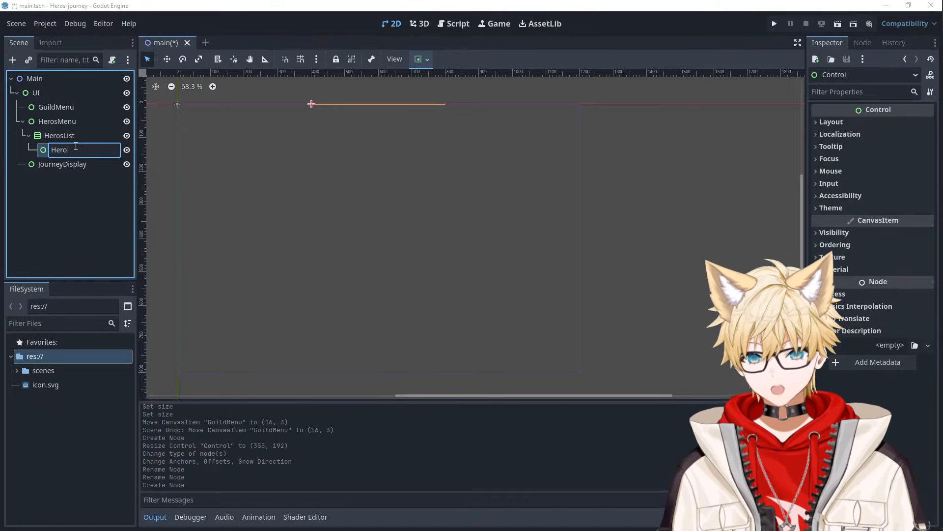
{"action": "type", "text": "eroContainer"}
{"action": "key", "text": "Return"}
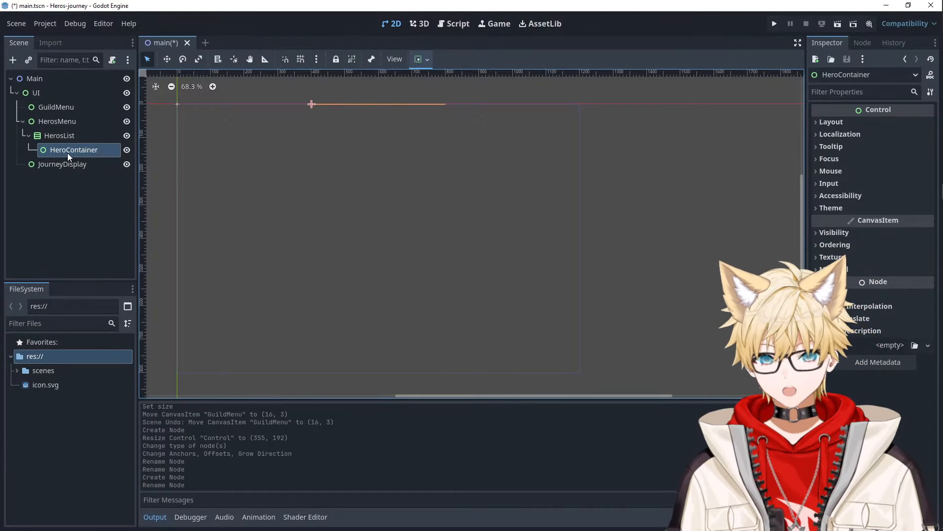
- Switch to the Obsidian layout drawing and add the text "12/100" beside the hero card's Hp label, above the health bar
{"action": "key", "text": "alt+Tab"}
{"action": "left_click", "coordinate": [595, 256]}
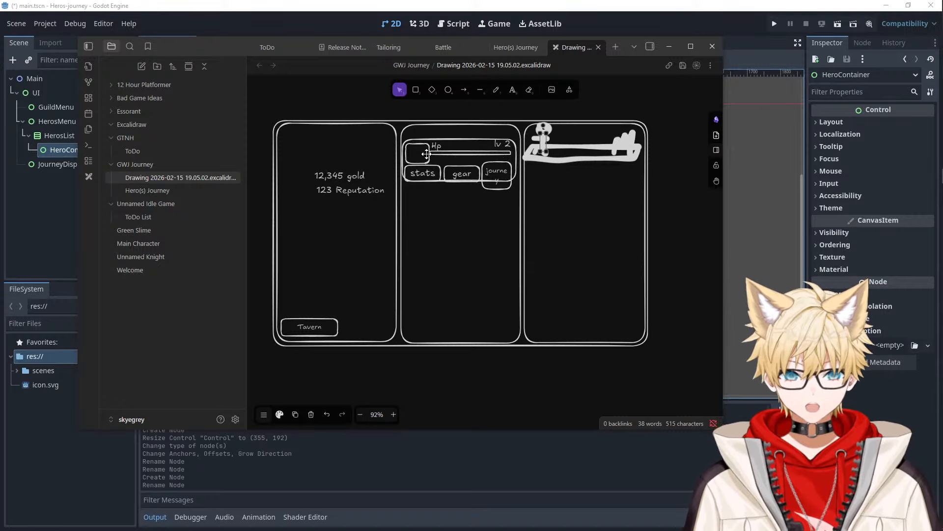
{"action": "scroll", "coordinate": [469, 140], "scroll_direction": "up", "scroll_amount": 10, "text": "ctrl"}
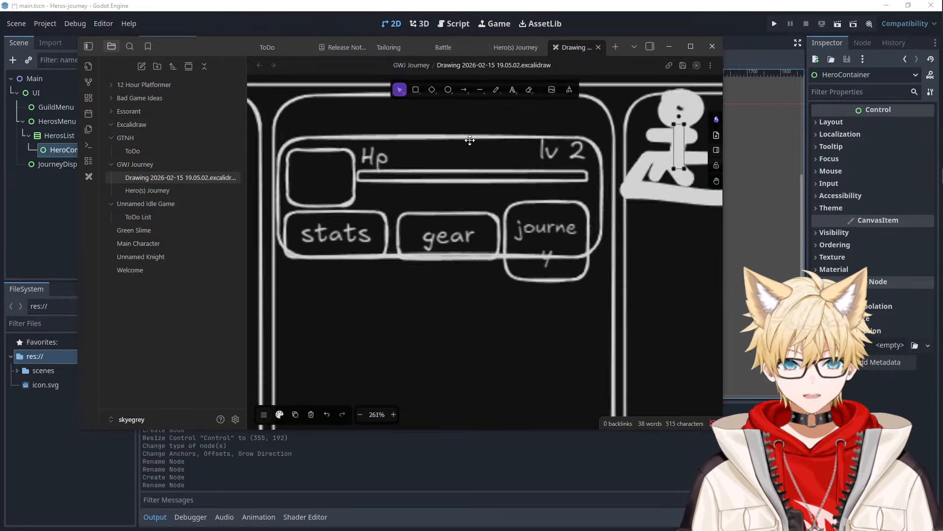
{"action": "left_click", "coordinate": [513, 89]}
{"action": "left_click", "coordinate": [372, 172]}
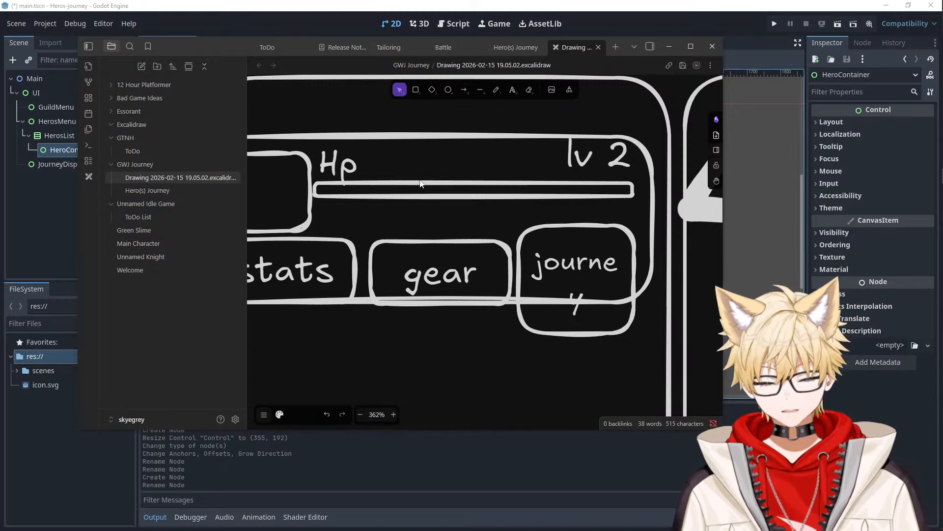
{"action": "type", "text": "12/1"}
{"action": "key", "text": "BackSpace"}
{"action": "type", "text": "\\"}
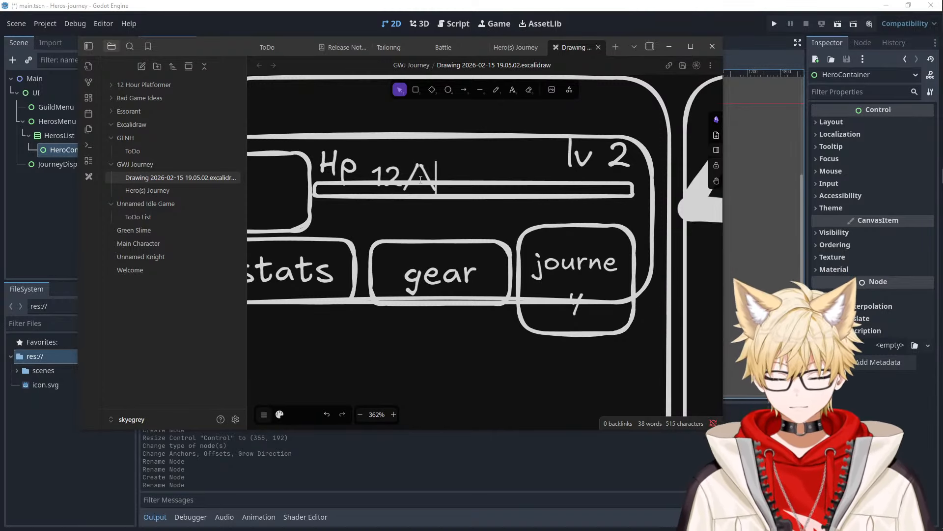
{"action": "key", "text": "BackSpace"}
{"action": "type", "text": "100"}
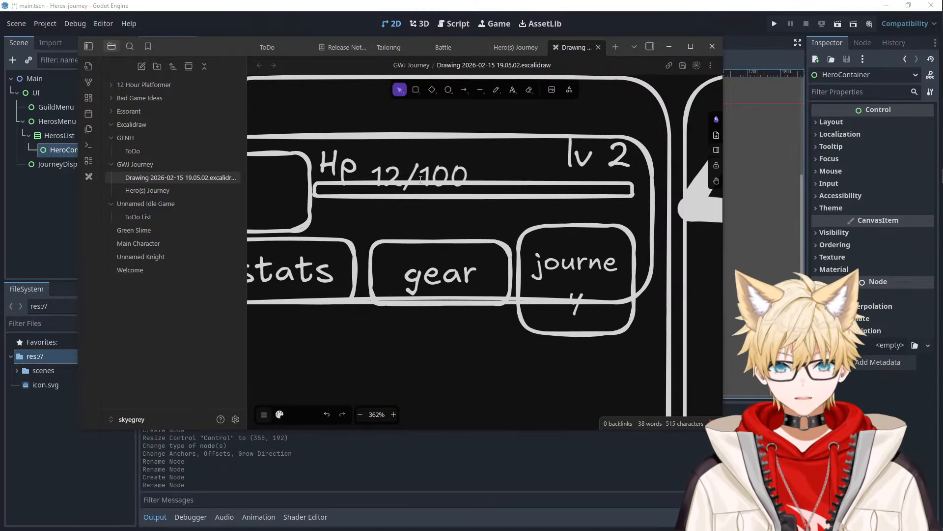
{"action": "key", "text": "Left"}
{"action": "key", "text": "Escape"}
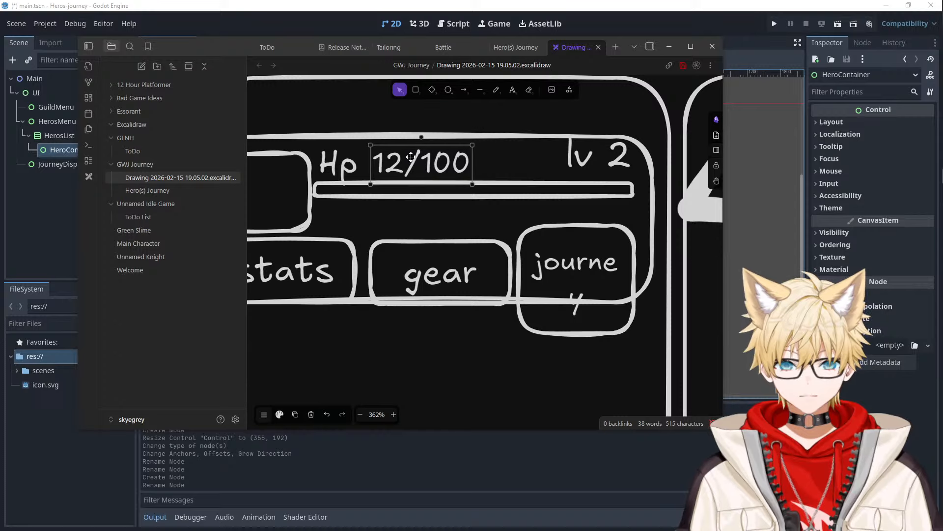
{"action": "left_click", "coordinate": [381, 129]}
- Add the text "Event Notification" to the hero card and place it just below the health bar
{"action": "left_click", "coordinate": [512, 90]}
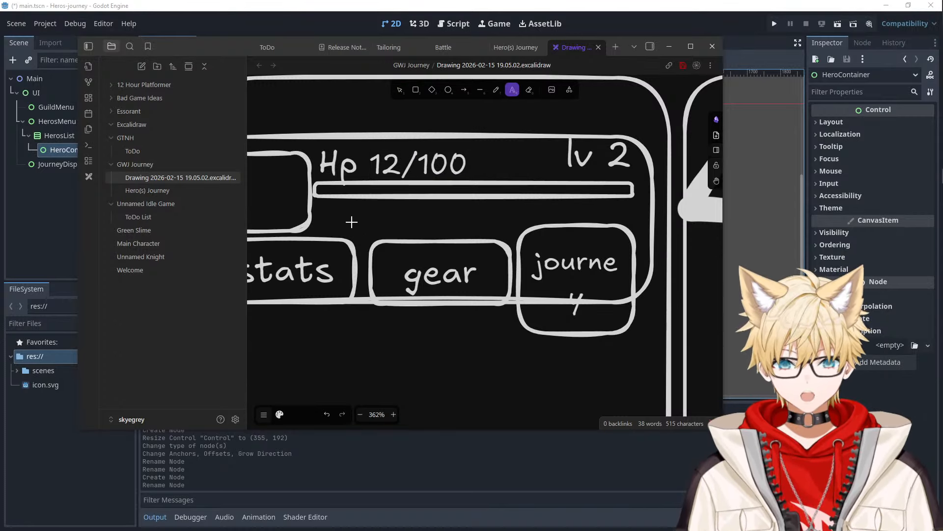
{"action": "left_click", "coordinate": [326, 211]}
{"action": "type", "text": "Event Notifia"}
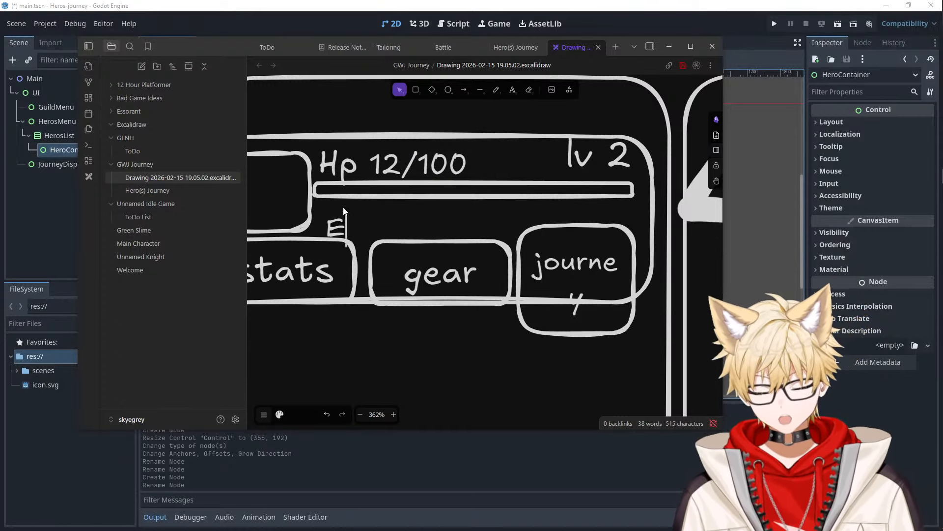
{"action": "key", "text": "BackSpace"}
{"action": "key", "text": "BackSpace"}
{"action": "type", "text": "cation"}
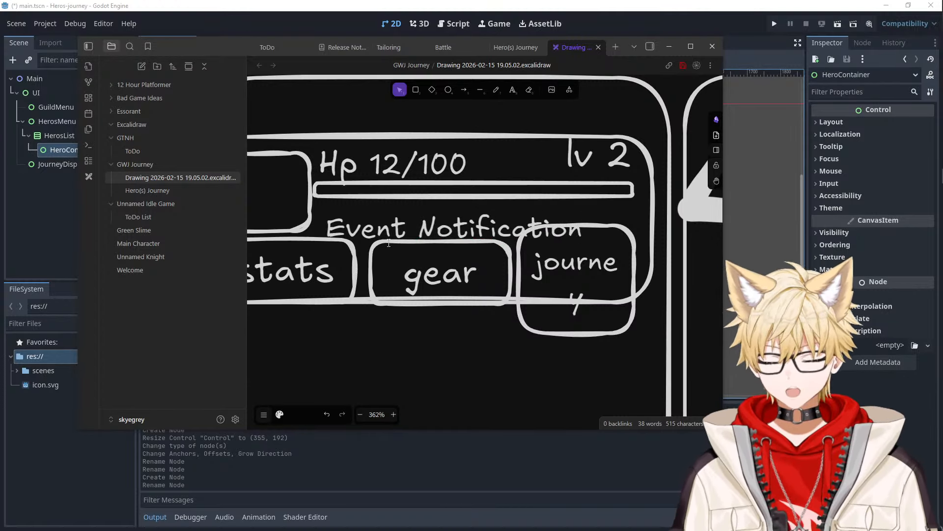
{"action": "left_click", "coordinate": [419, 394]}
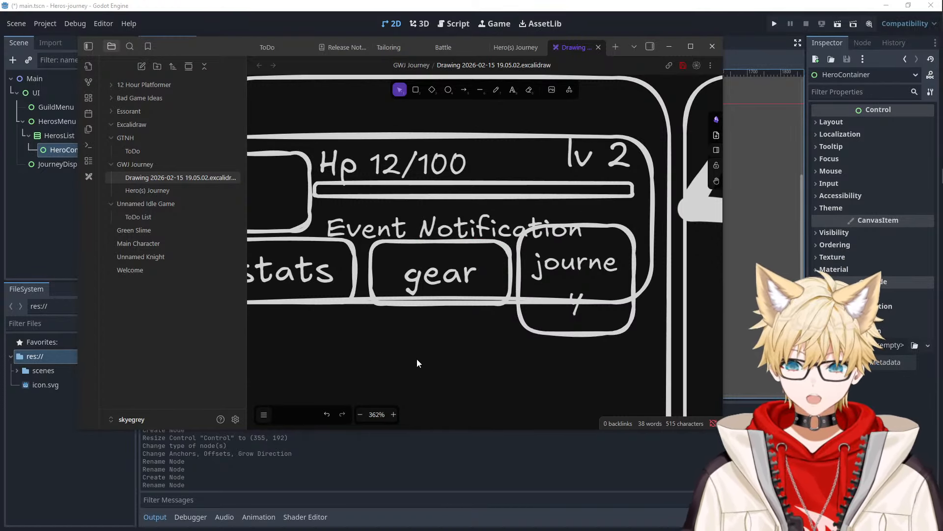
{"action": "left_click_drag", "start_coordinate": [412, 229], "coordinate": [410, 214]}
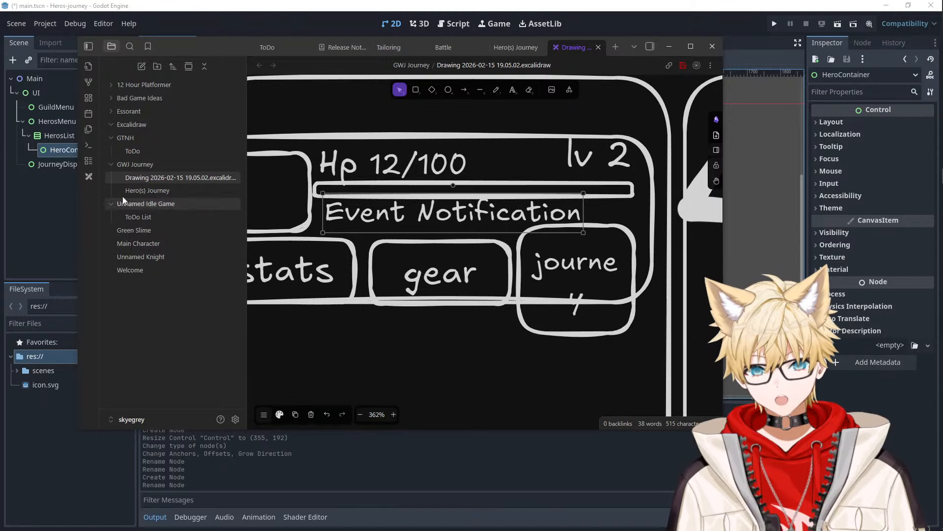
- Return to Godot and start adding a child node to HeroContainer, with Control as its type
{"action": "left_click", "coordinate": [59, 219]}
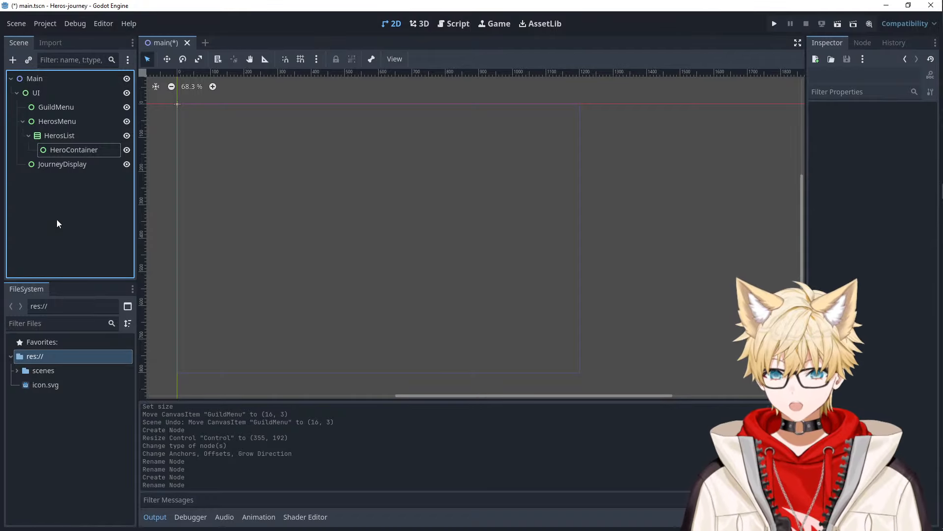
{"action": "right_click", "coordinate": [78, 152]}
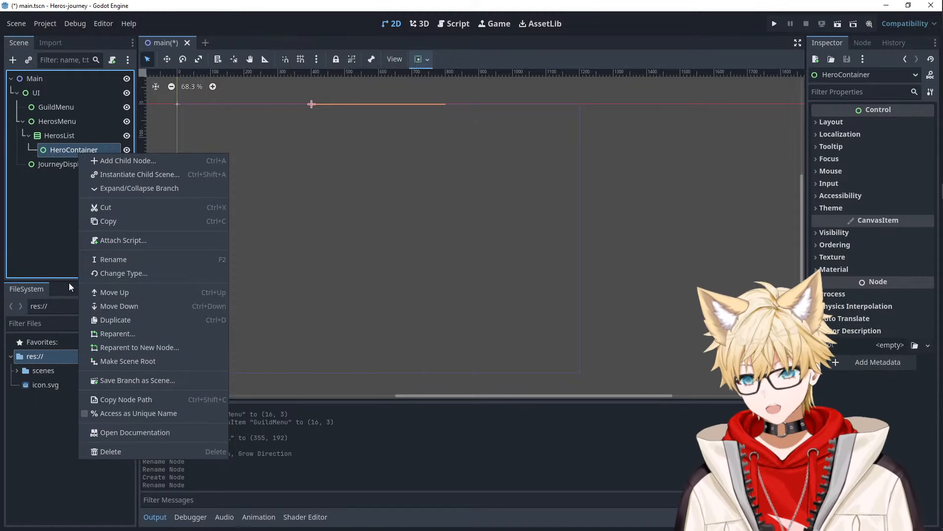
{"action": "left_click", "coordinate": [41, 233]}
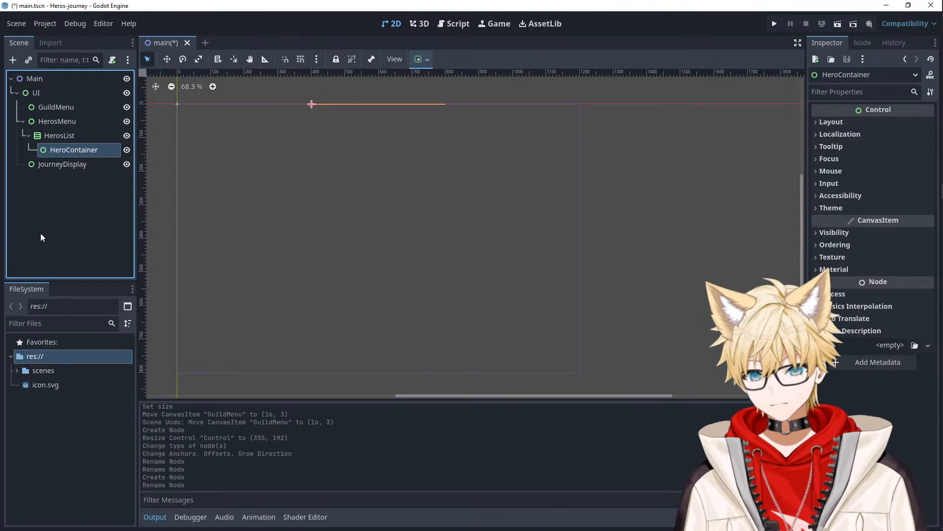
{"action": "right_click", "coordinate": [84, 153]}
{"action": "left_click", "coordinate": [102, 164]}
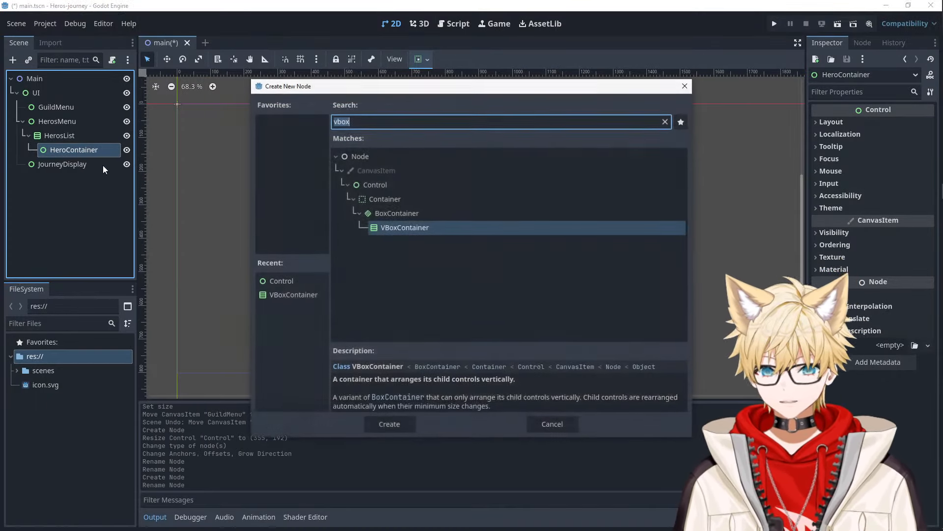
{"action": "left_click", "coordinate": [374, 184]}
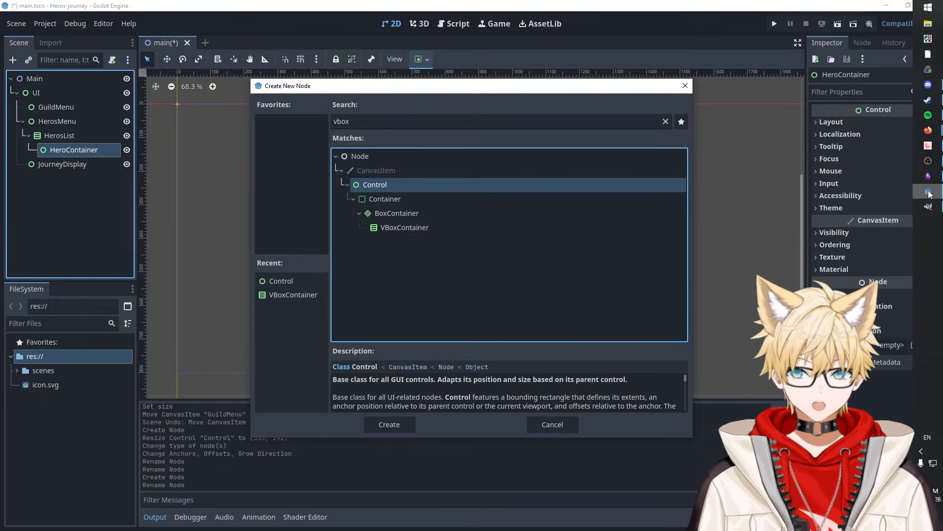
- Switch to the Obsidian drawing and examine how the hero card's information area and its stats, gear and journey buttons are laid out
{"action": "left_click", "coordinate": [928, 176]}
{"action": "scroll", "coordinate": [354, 238], "scroll_direction": "down", "scroll_amount": 2}
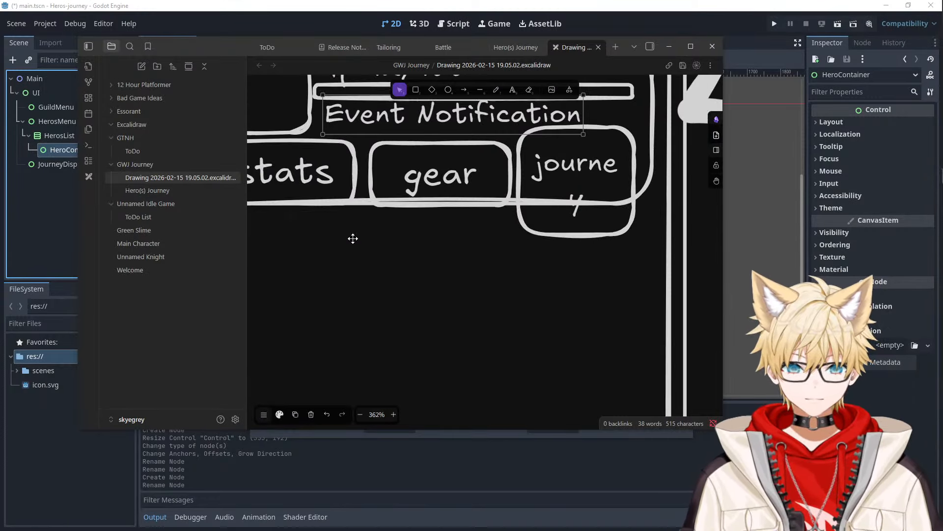
{"action": "middle_click_drag", "start_coordinate": [353, 238], "coordinate": [419, 267]}
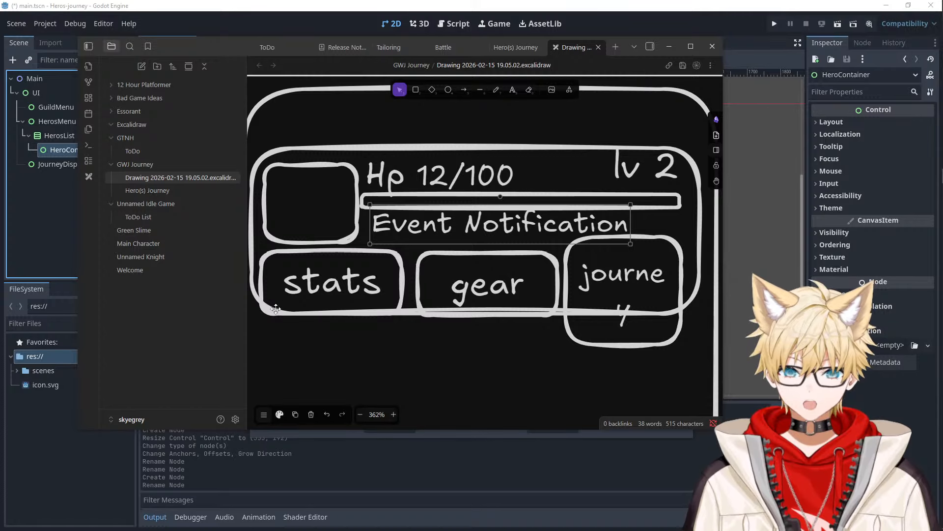
{"action": "middle_click_drag", "start_coordinate": [318, 299], "coordinate": [321, 189]}
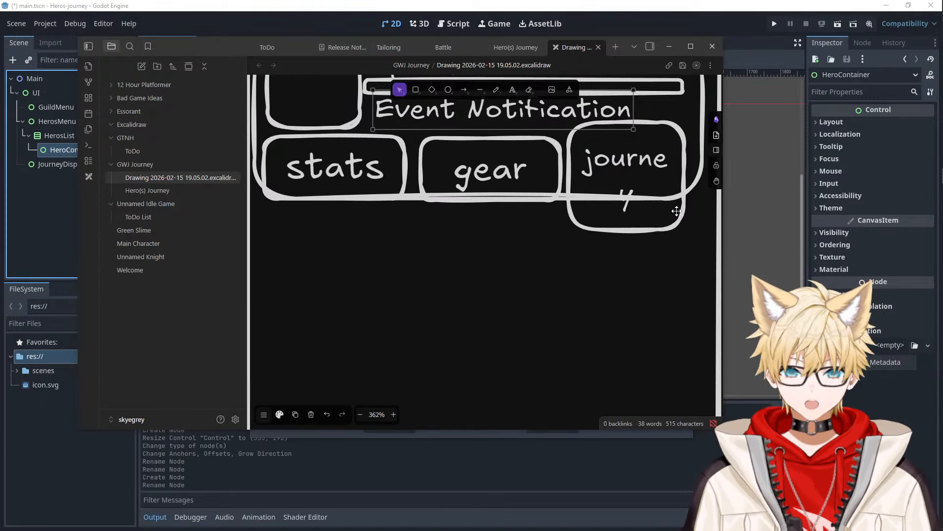
{"action": "middle_click_drag", "start_coordinate": [676, 211], "coordinate": [672, 290]}
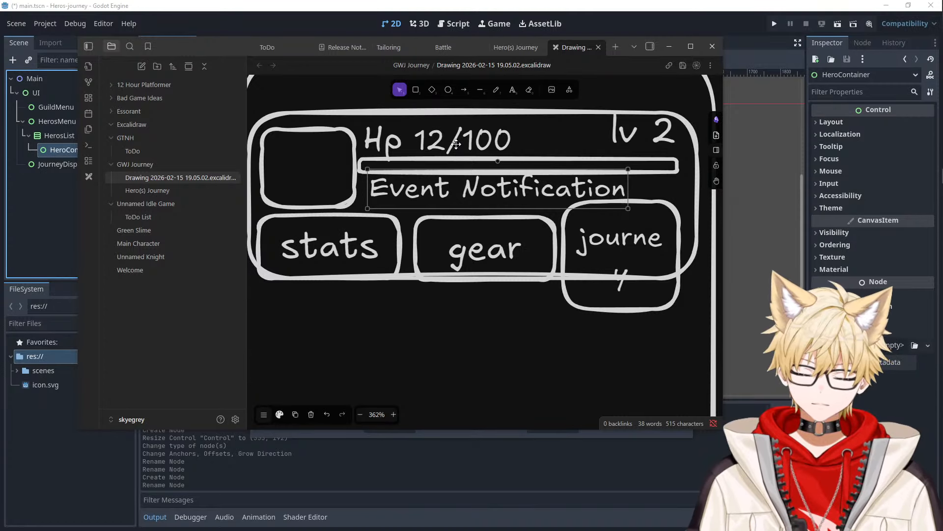
- Switch back to Godot, create the Control node under HeroContainer and name it HeroInformation
{"action": "left_click", "coordinate": [61, 156]}
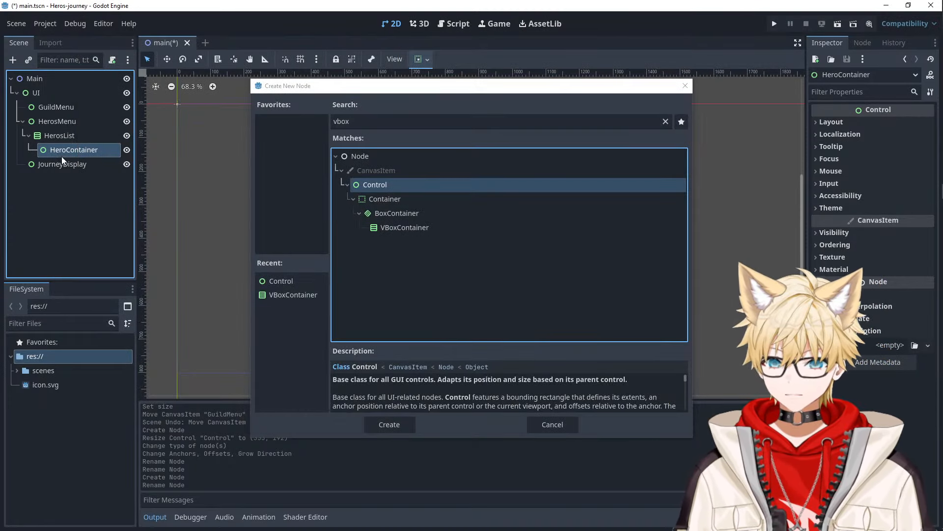
{"action": "left_click", "coordinate": [390, 425]}
{"action": "double_click", "coordinate": [91, 164]}
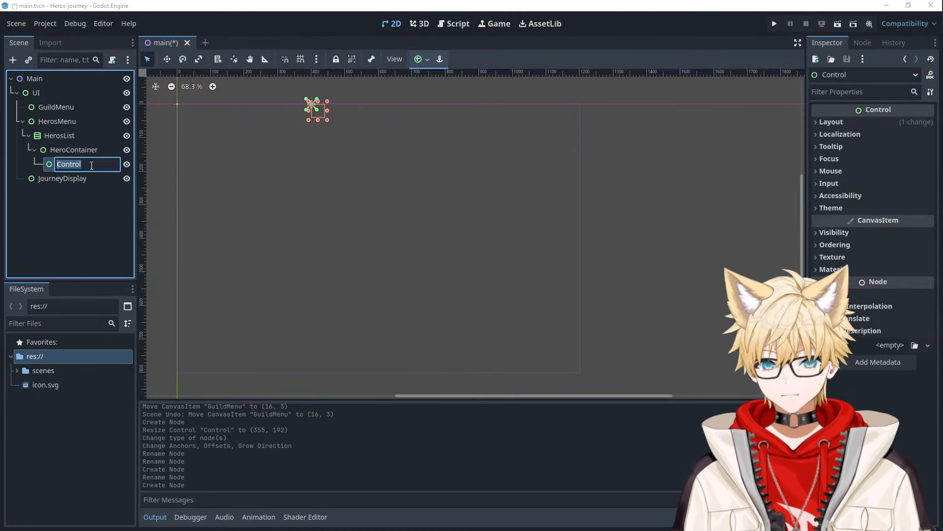
{"action": "type", "text": "HeroInform"}
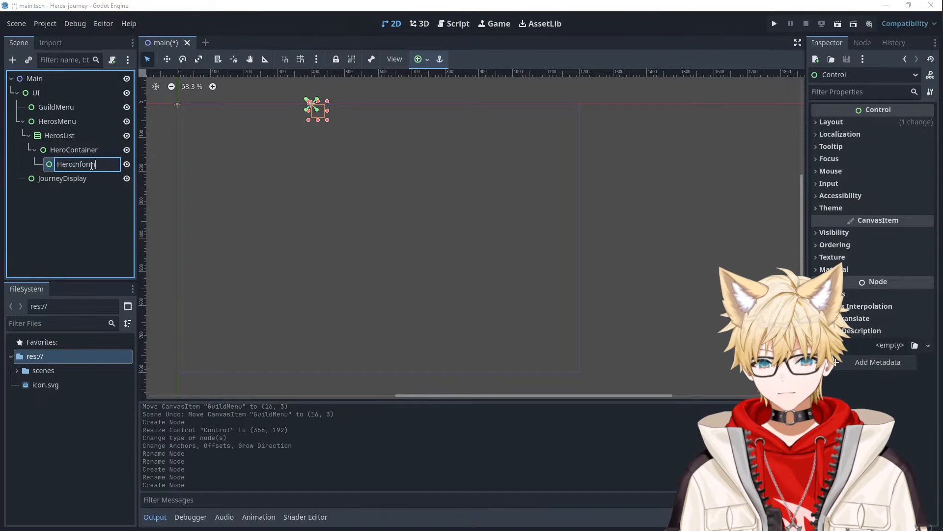
{"action": "type", "text": "ation"}
{"action": "key", "text": "Return"}
- Add a Control child node to HeroContainer, name it HeroMenuButtonCotainer, and widen the scene tree to fit its name
{"action": "right_click", "coordinate": [84, 150]}
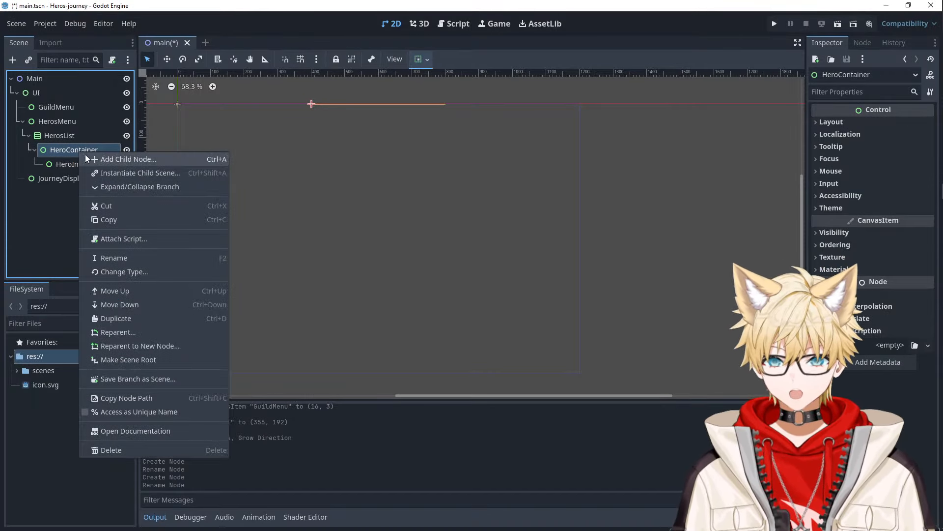
{"action": "left_click", "coordinate": [216, 157]}
{"action": "key", "text": "Up"}
{"action": "key", "text": "Up"}
{"action": "key", "text": "Up"}
{"action": "key", "text": "Return"}
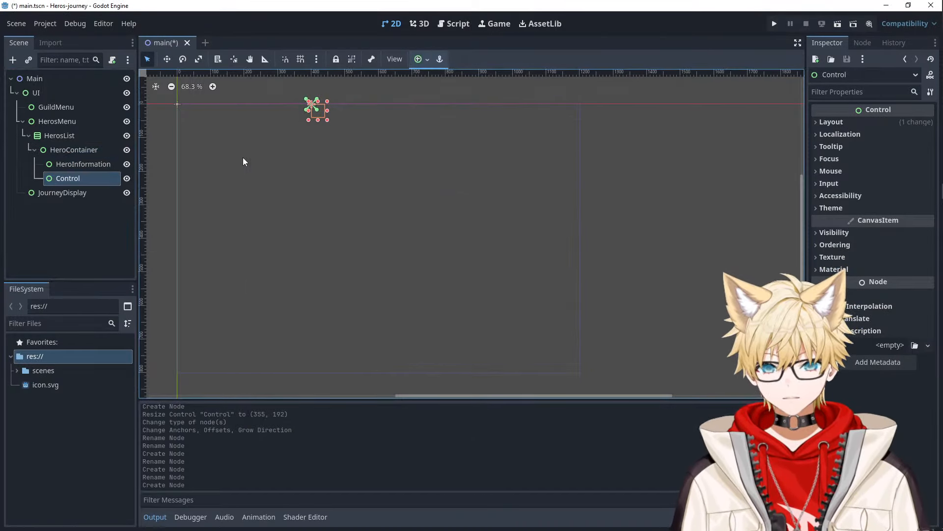
{"action": "double_click", "coordinate": [81, 178]}
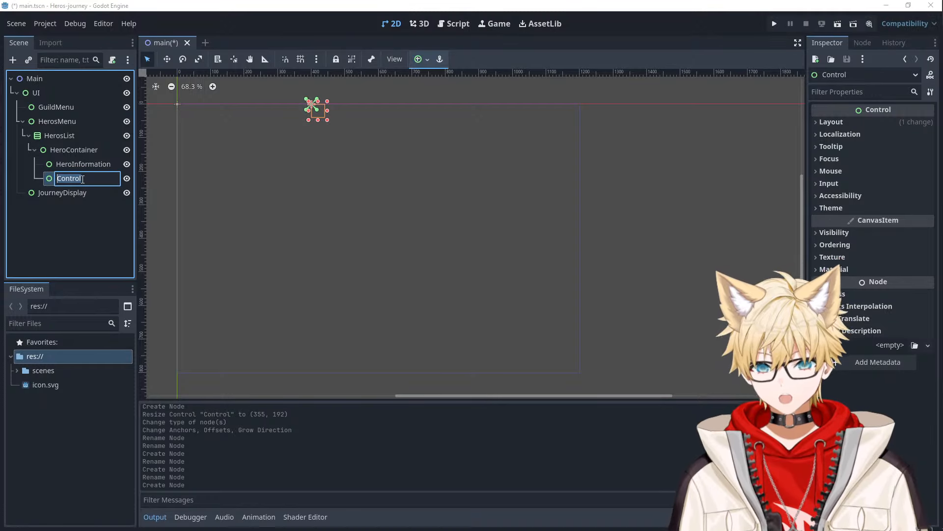
{"action": "type", "text": "HeroMenuButtonC"}
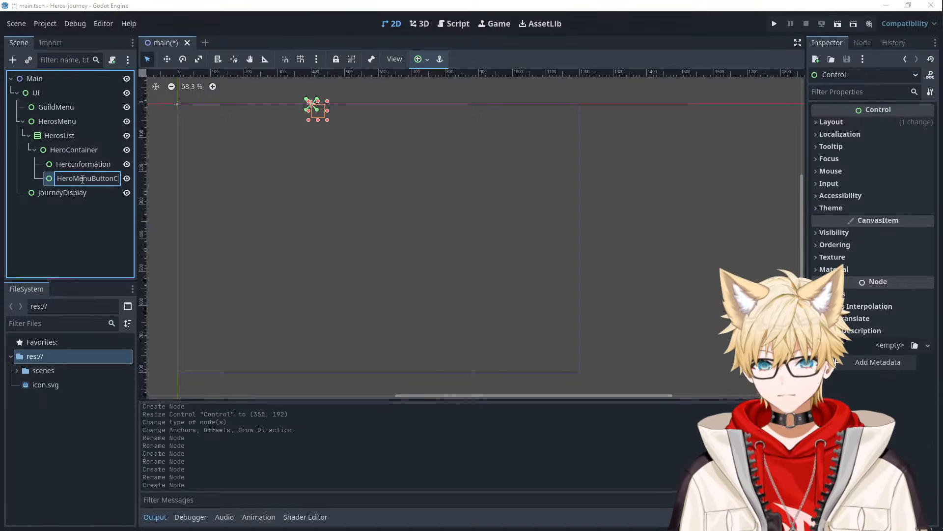
{"action": "type", "text": "otainer"}
{"action": "key", "text": "Return"}
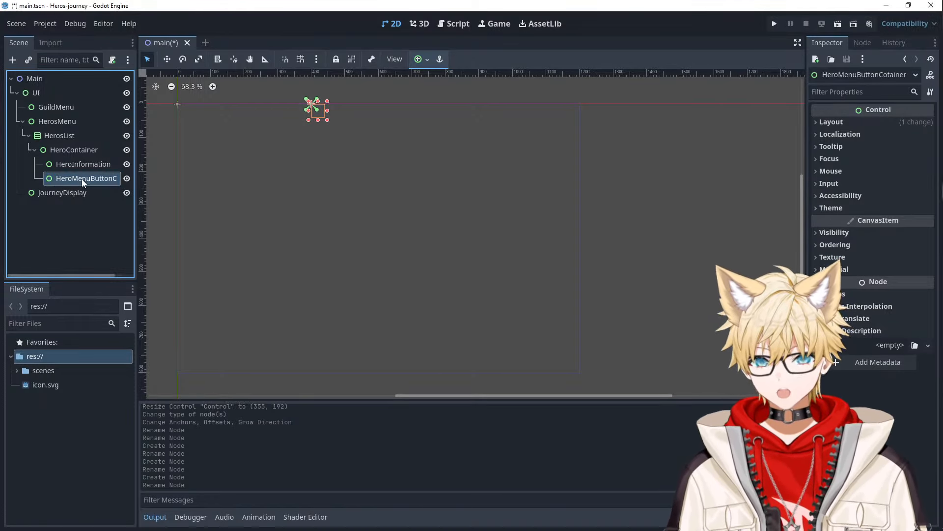
{"action": "left_click_drag", "start_coordinate": [140, 112], "coordinate": [211, 142]}
- Try custom minimum widths of 100, 400 and 250 px on the HeroInformation node
{"action": "left_click", "coordinate": [176, 164]}
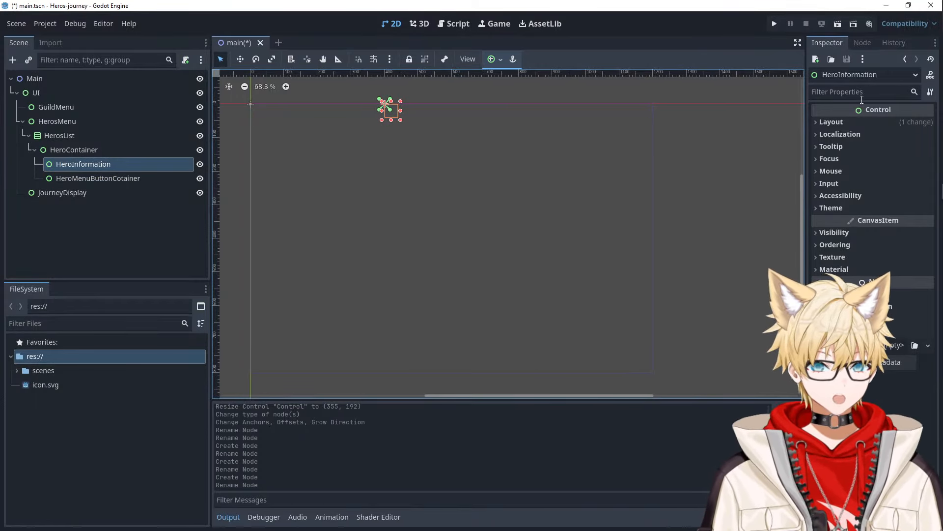
{"action": "left_click", "coordinate": [861, 122]}
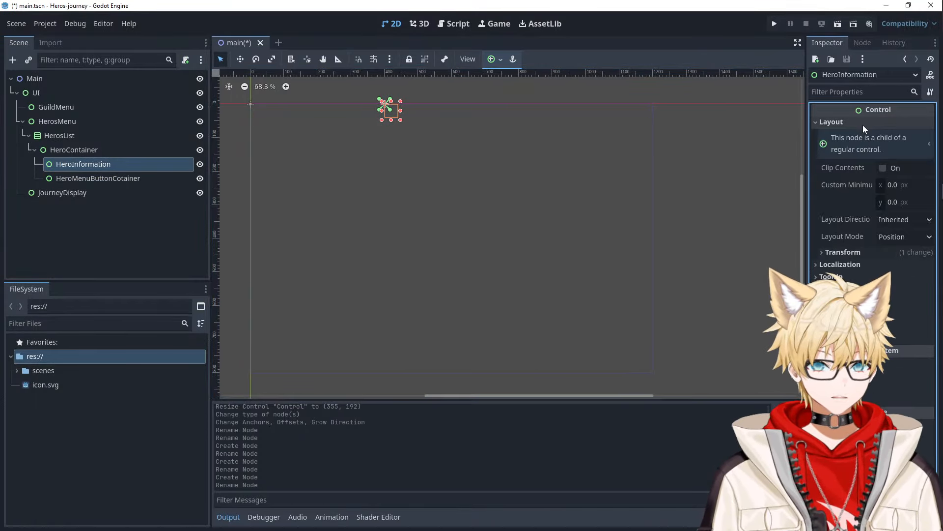
{"action": "left_click", "coordinate": [895, 189]}
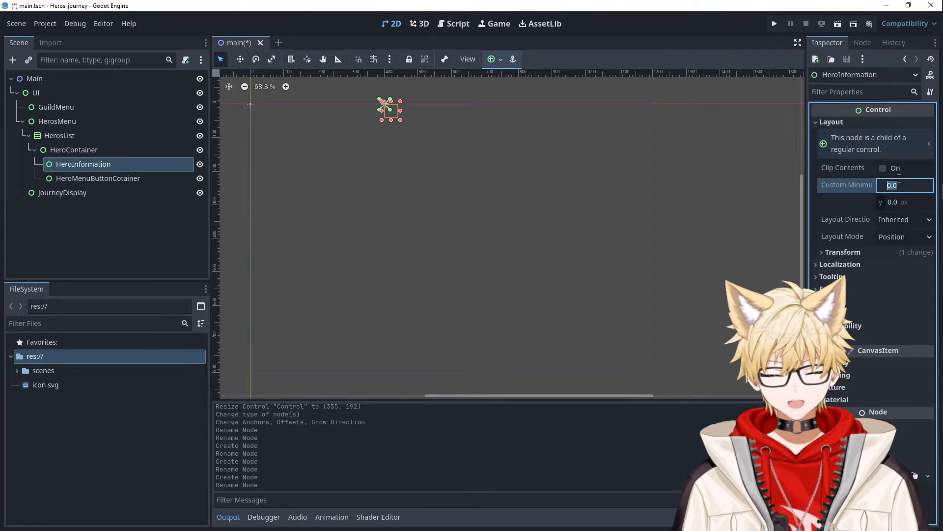
{"action": "type", "text": "100"}
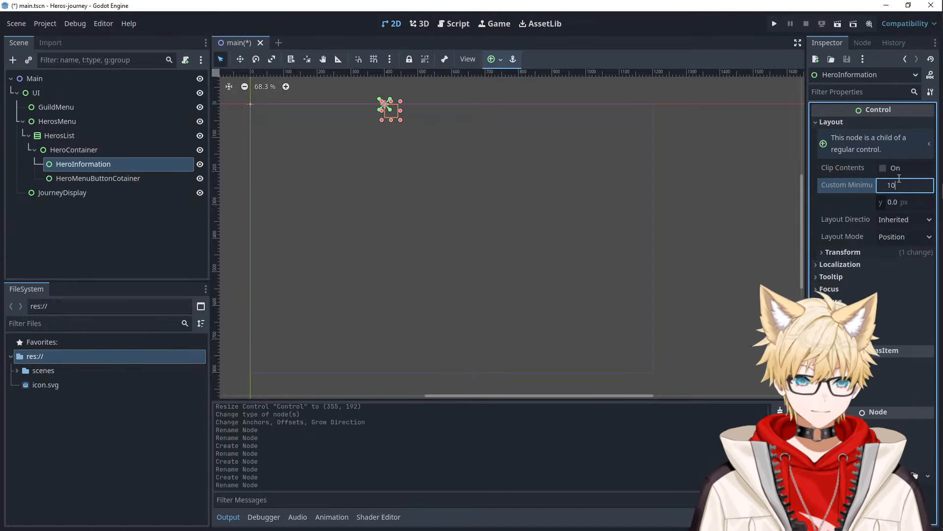
{"action": "key", "text": "Tab"}
{"action": "left_click", "coordinate": [899, 181]}
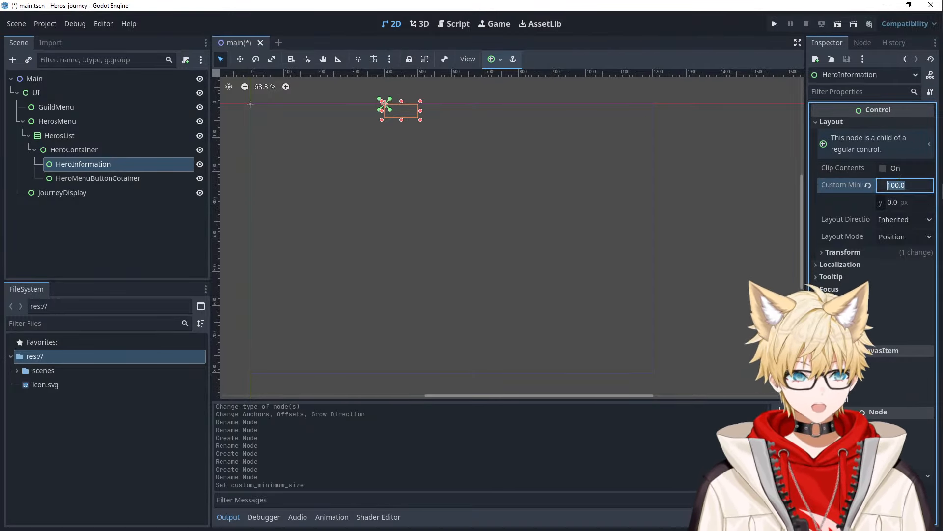
{"action": "type", "text": "400"}
{"action": "key", "text": "Tab"}
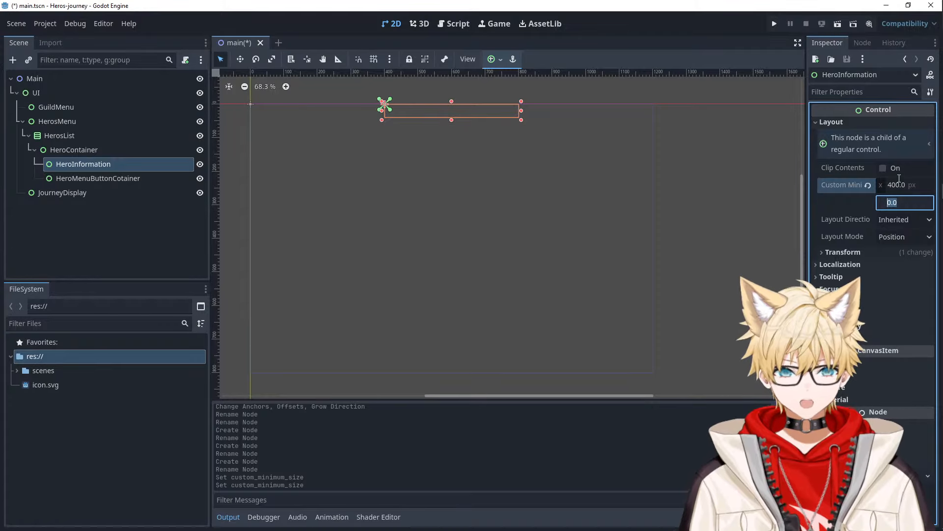
{"action": "left_click", "coordinate": [900, 180]}
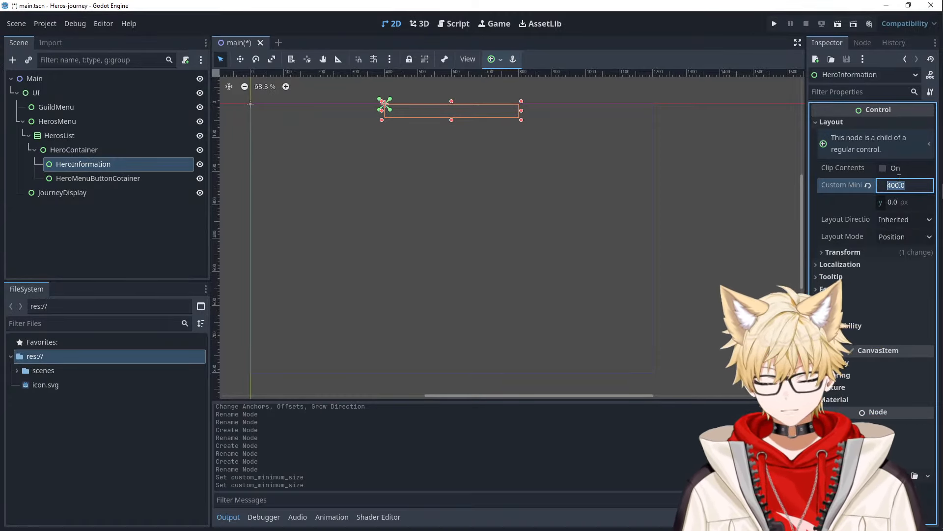
{"action": "type", "text": "250"}
{"action": "key", "text": "Tab"}
- Set HeroInformation's custom minimum size to 350 px wide and 100 px high
{"action": "left_click", "coordinate": [898, 179]}
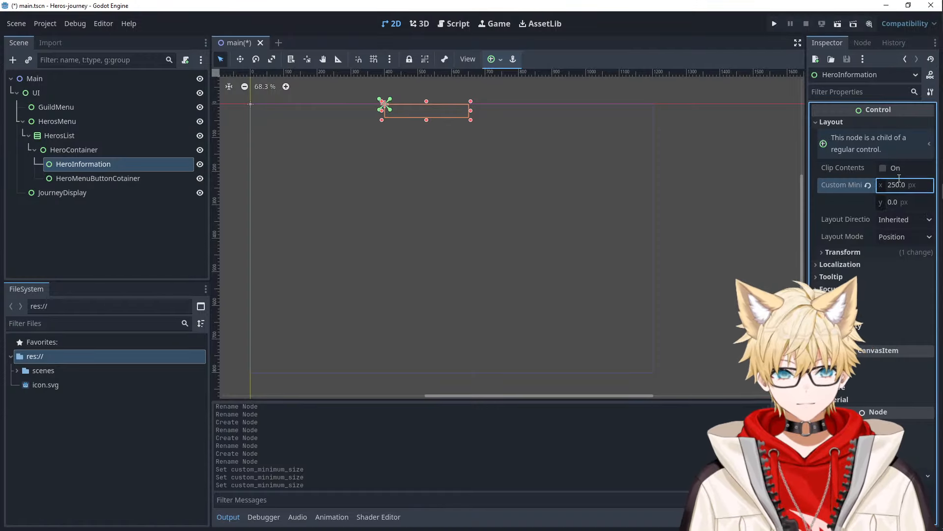
{"action": "type", "text": "350"}
{"action": "key", "text": "Tab"}
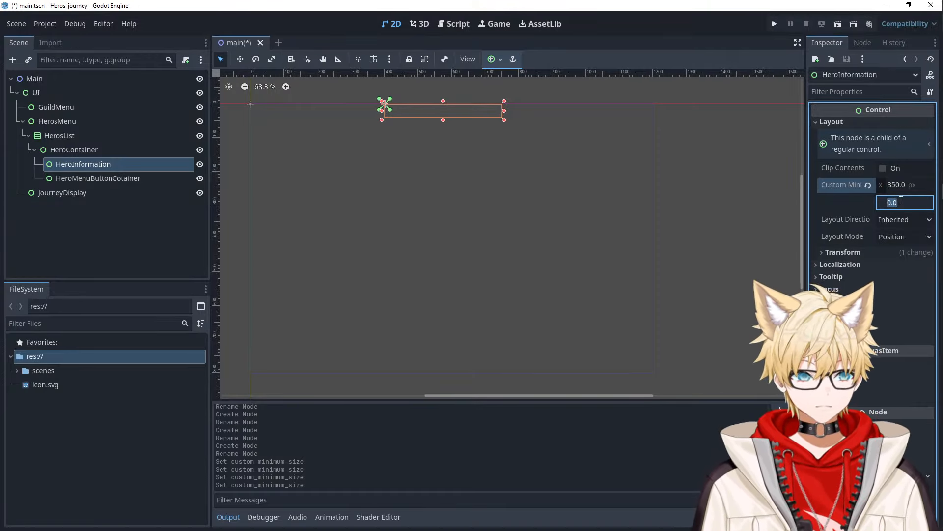
{"action": "type", "text": "100"}
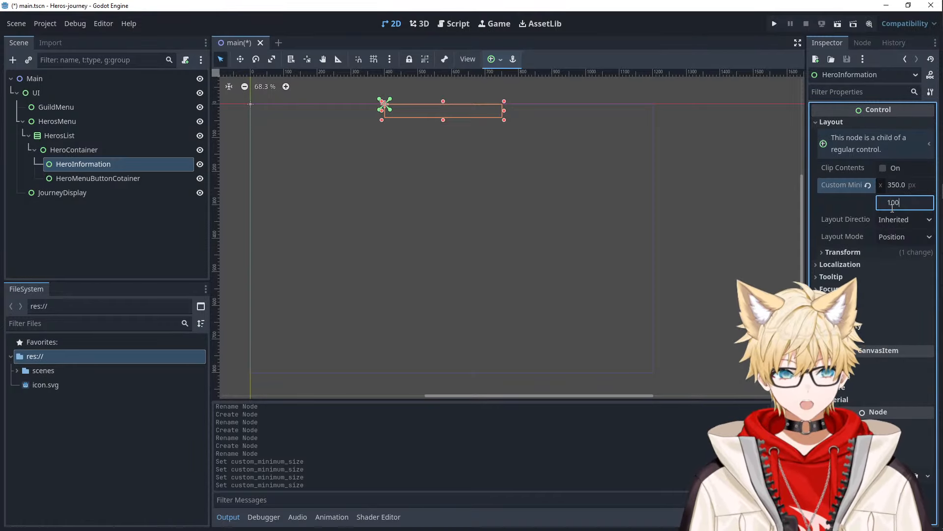
{"action": "key", "text": "Tab"}
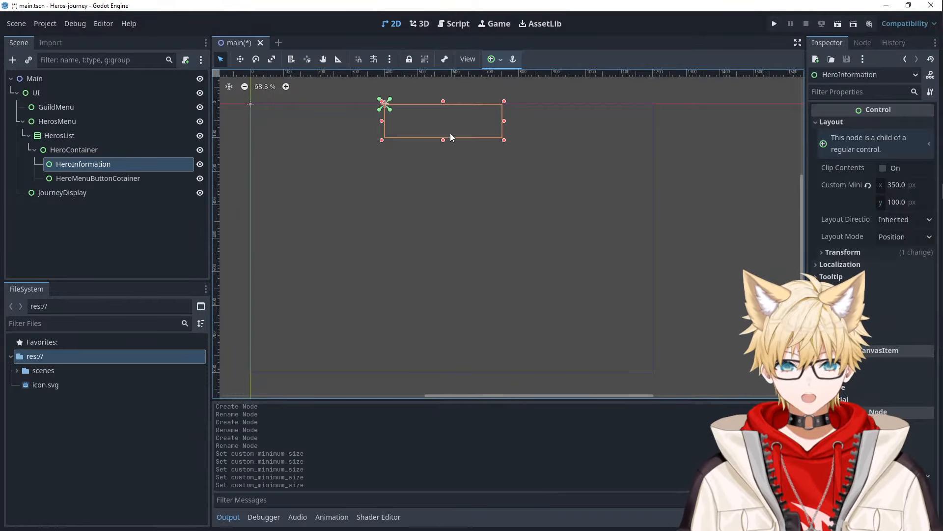
- Search the node types for "text" and add a TextureRect as a child of HeroInformation
{"action": "scroll", "coordinate": [443, 126], "scroll_direction": "up", "scroll_amount": 5}
{"action": "key", "text": "f"}
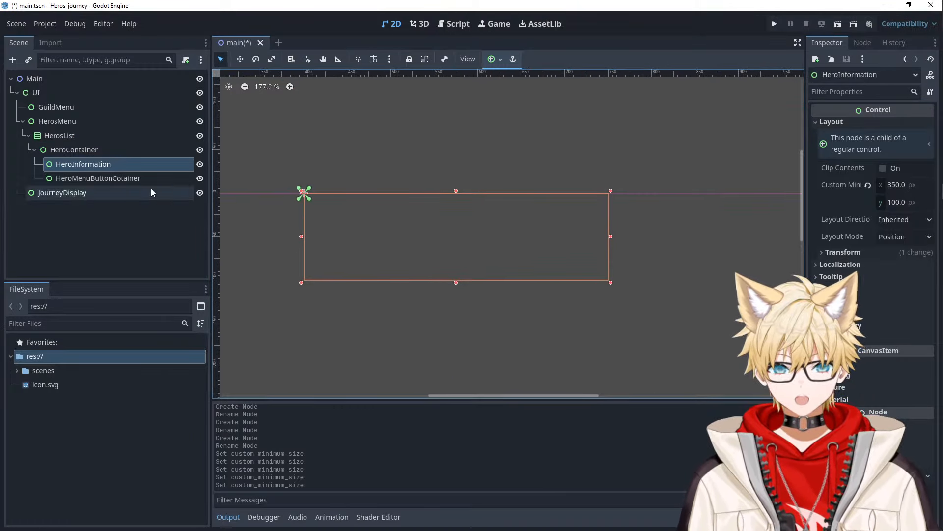
{"action": "right_click", "coordinate": [93, 166]}
{"action": "left_click", "coordinate": [141, 172]}
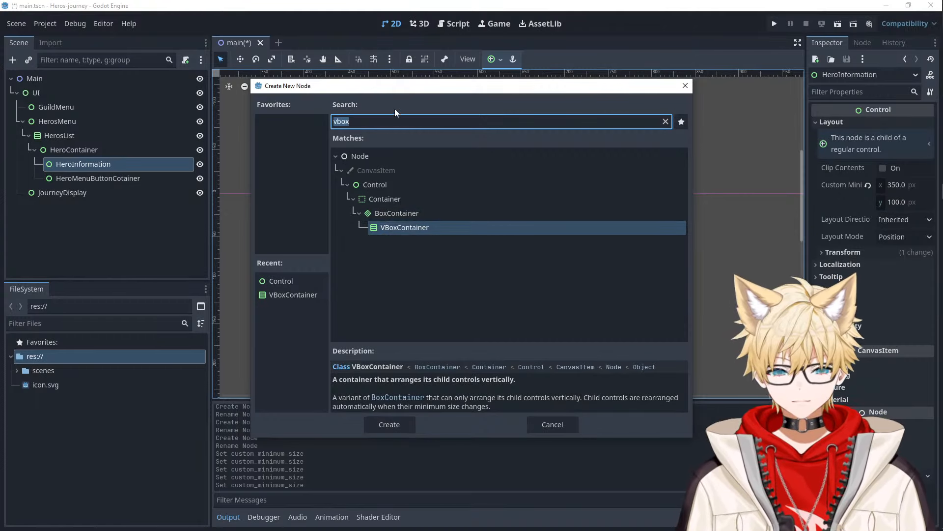
{"action": "type", "text": "text"}
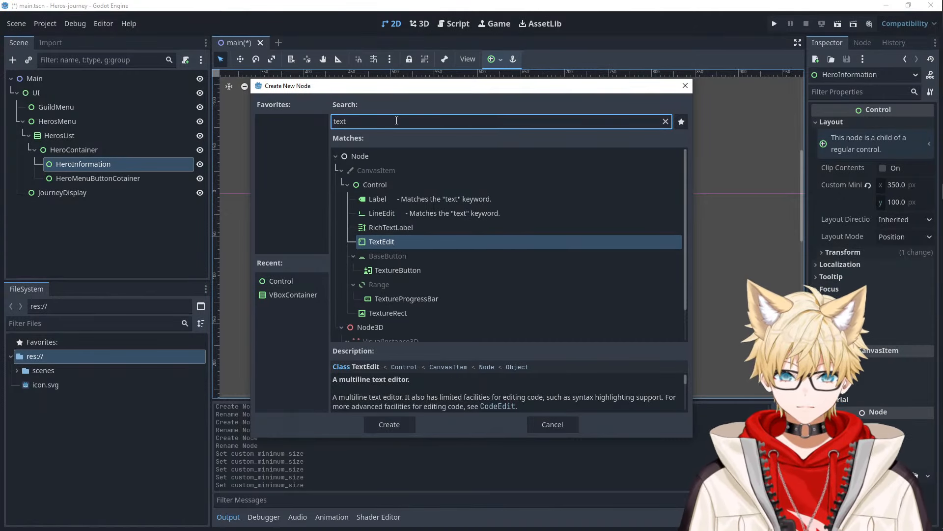
{"action": "key", "text": "Up"}
{"action": "key", "text": "Down"}
{"action": "key", "text": "Down"}
{"action": "key", "text": "Down"}
{"action": "key", "text": "Down"}
{"action": "key", "text": "Down"}
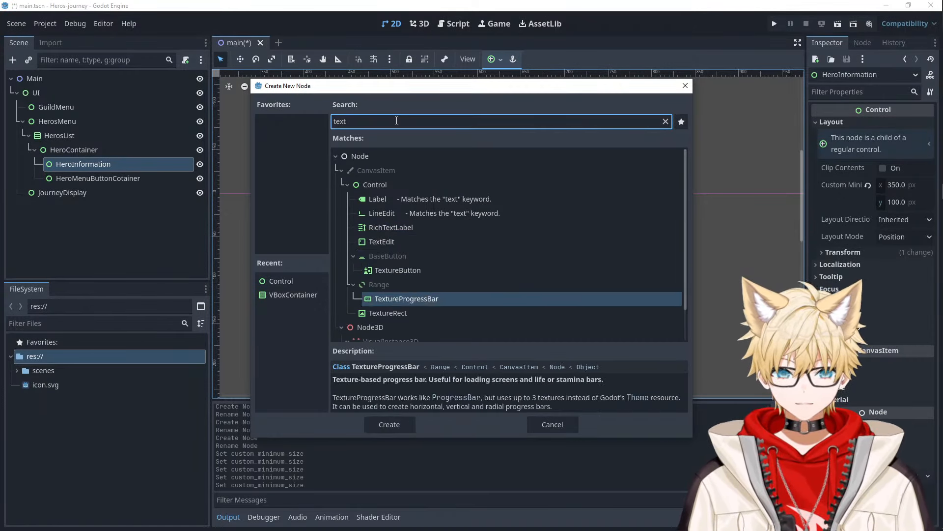
{"action": "key", "text": "Down"}
{"action": "key", "text": "Return"}
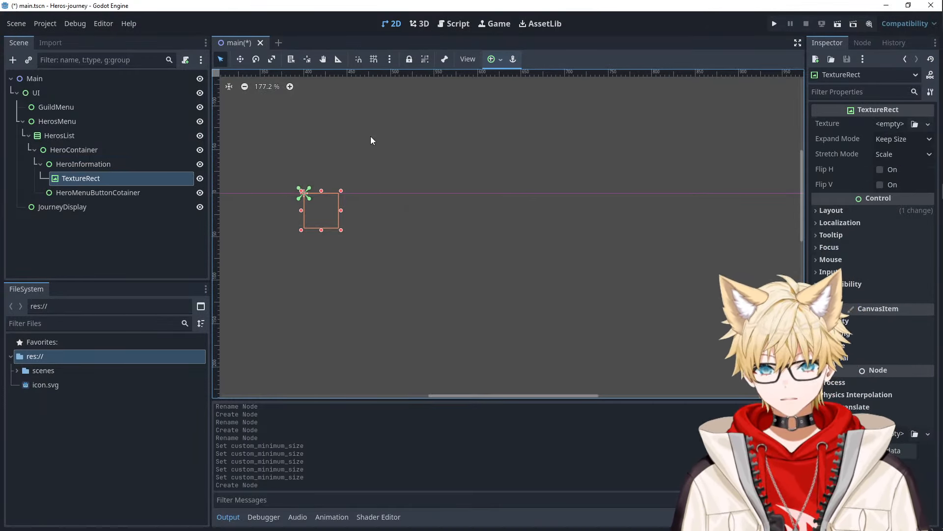
- Rename the TextureRect under HeroInformation as CharacterPortrait
{"action": "double_click", "coordinate": [86, 178]}
{"action": "type", "text": "CharacterPorta"}
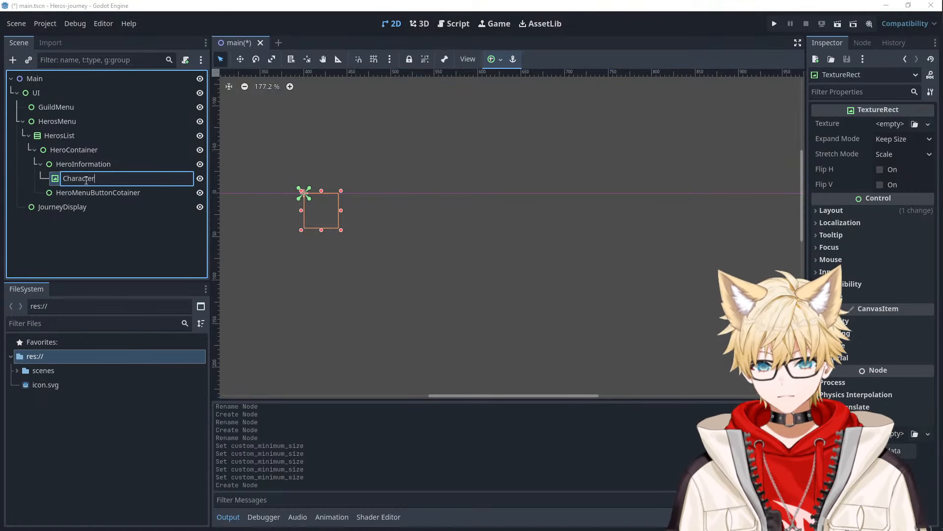
{"action": "key", "text": "BackSpace"}
{"action": "key", "text": "BackSpace"}
{"action": "key", "text": "BackSpace"}
{"action": "key", "text": "BackSpace"}
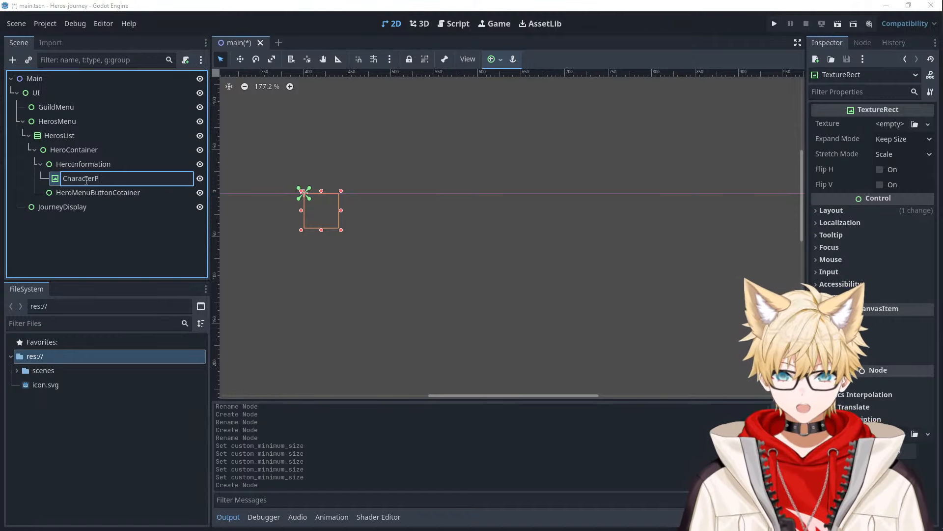
{"action": "type", "text": "ortrait"}
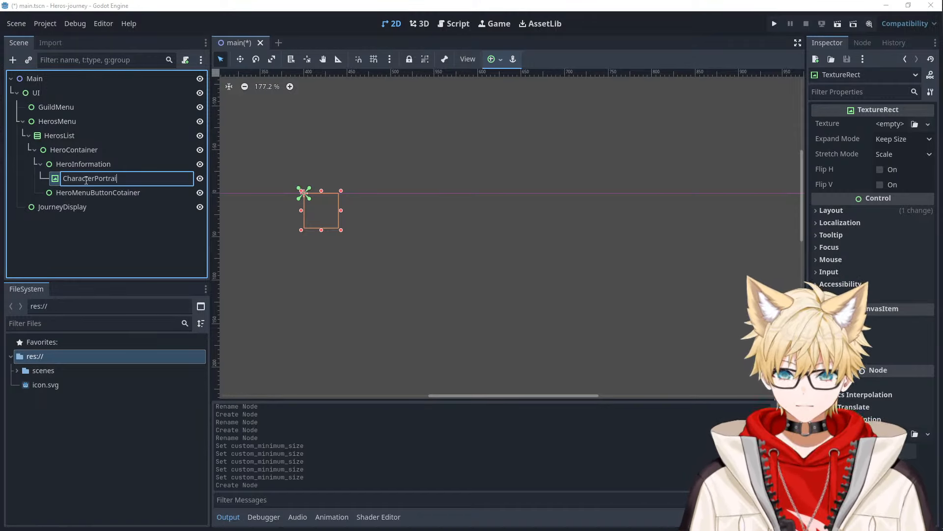
{"action": "key", "text": "Return"}
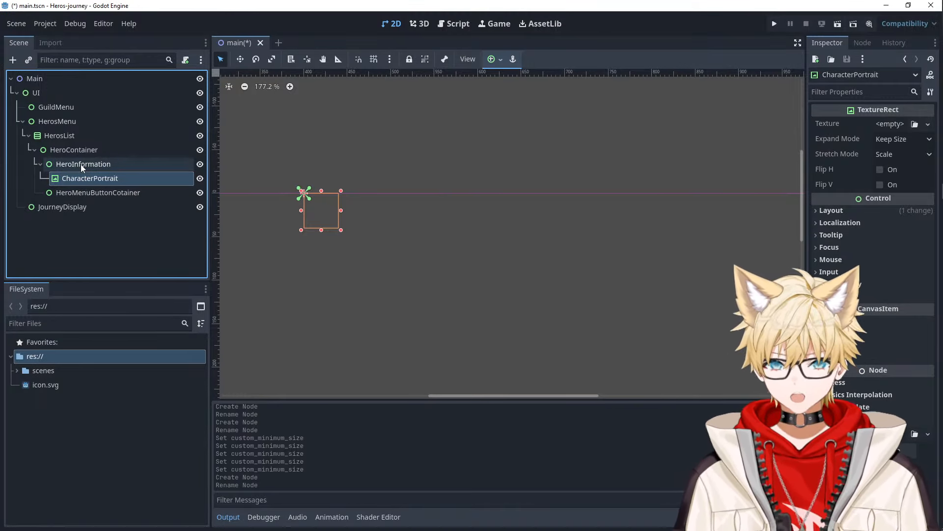
{"action": "mouse_move", "coordinate": [924, 43]}
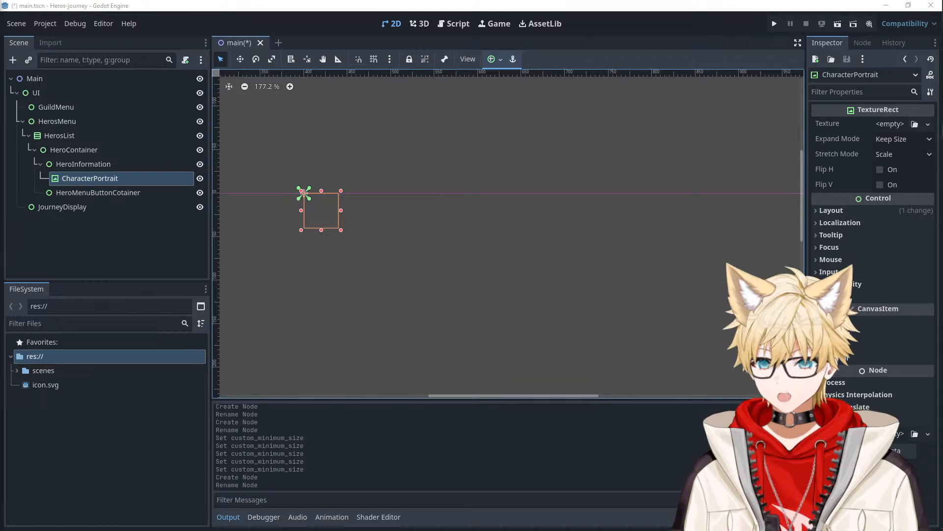
{"action": "left_click", "coordinate": [104, 169]}
{"action": "left_click", "coordinate": [98, 179]}
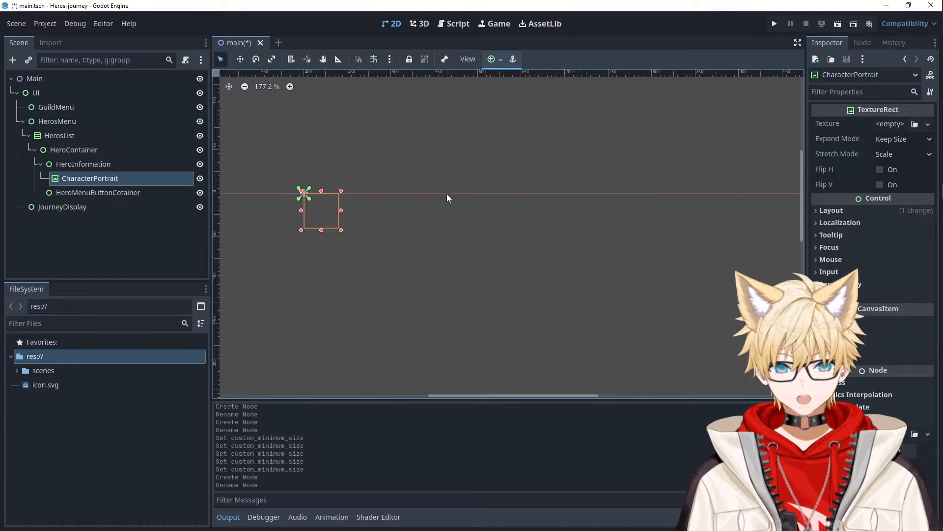
{"action": "left_click", "coordinate": [97, 165]}
{"action": "left_click", "coordinate": [102, 179]}
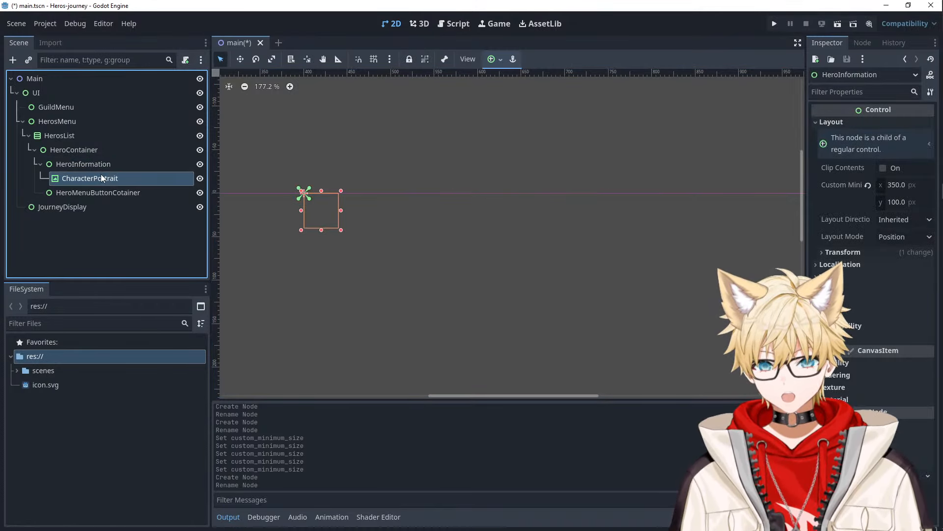
{"action": "left_click", "coordinate": [98, 167]}
{"action": "left_click", "coordinate": [102, 178]}
- Add an HBoxContainer child node to HeroInformation and name it CharacterTextContainer
{"action": "left_click", "coordinate": [99, 168]}
{"action": "right_click", "coordinate": [99, 169]}
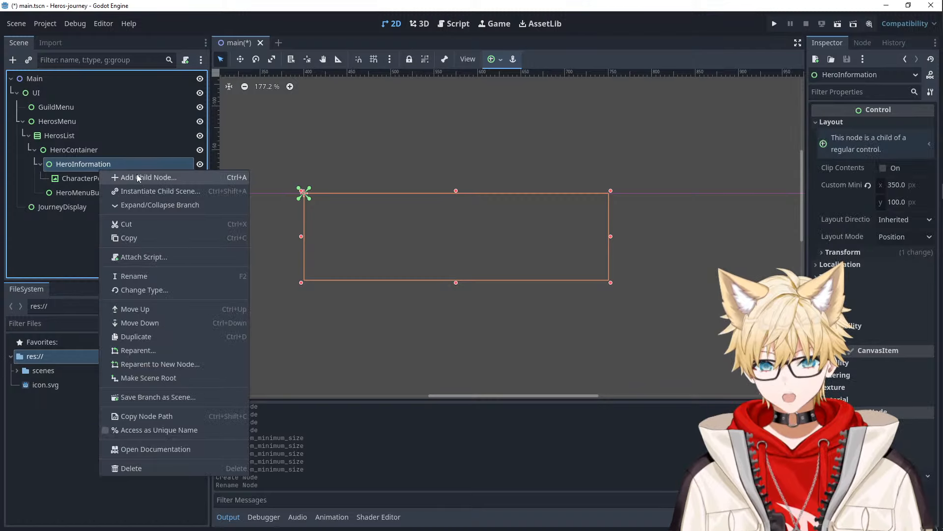
{"action": "left_click", "coordinate": [139, 178]}
{"action": "type", "text": "hbox"}
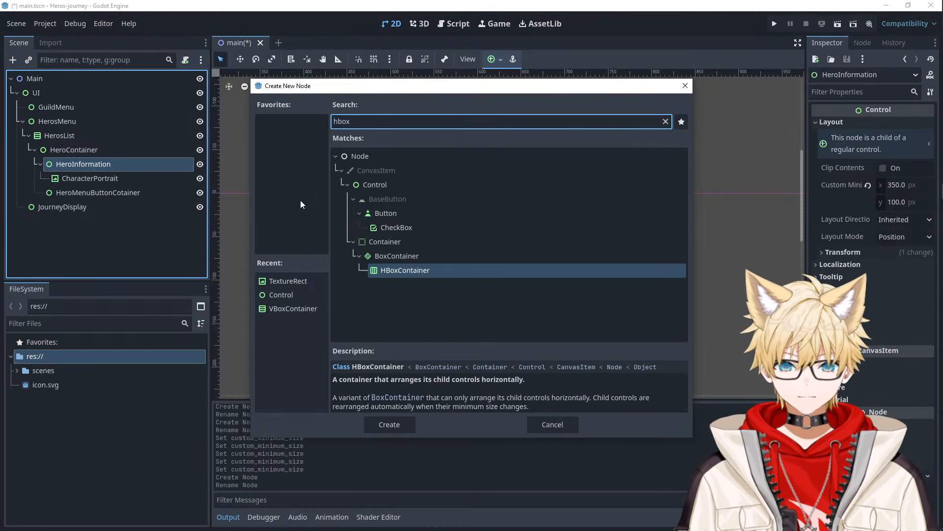
{"action": "key", "text": "Return"}
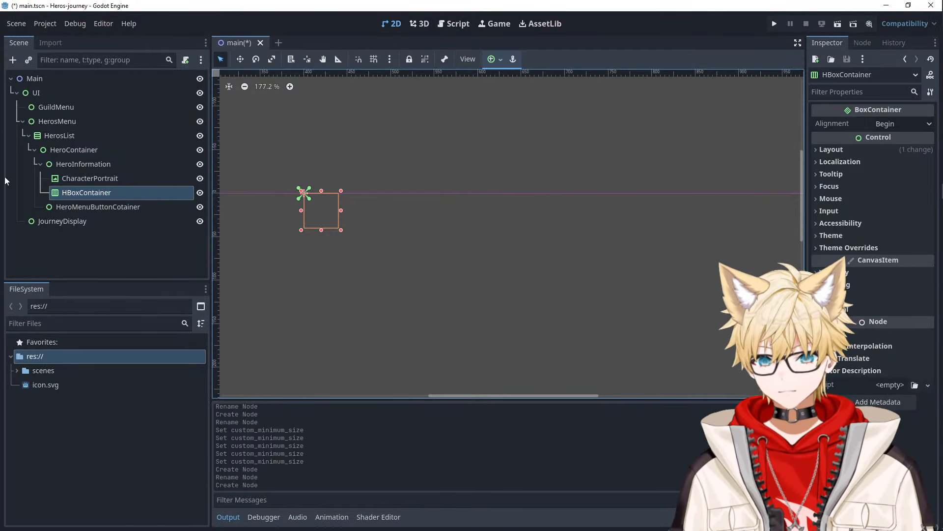
{"action": "left_click_drag", "start_coordinate": [51, 195], "coordinate": [76, 192]}
{"action": "double_click", "coordinate": [76, 193]}
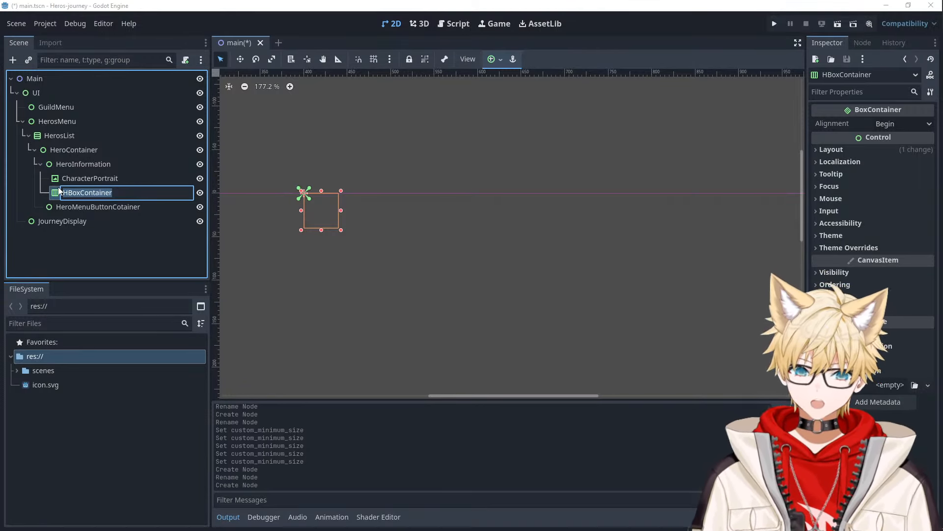
{"action": "type", "text": "CharacterText"}
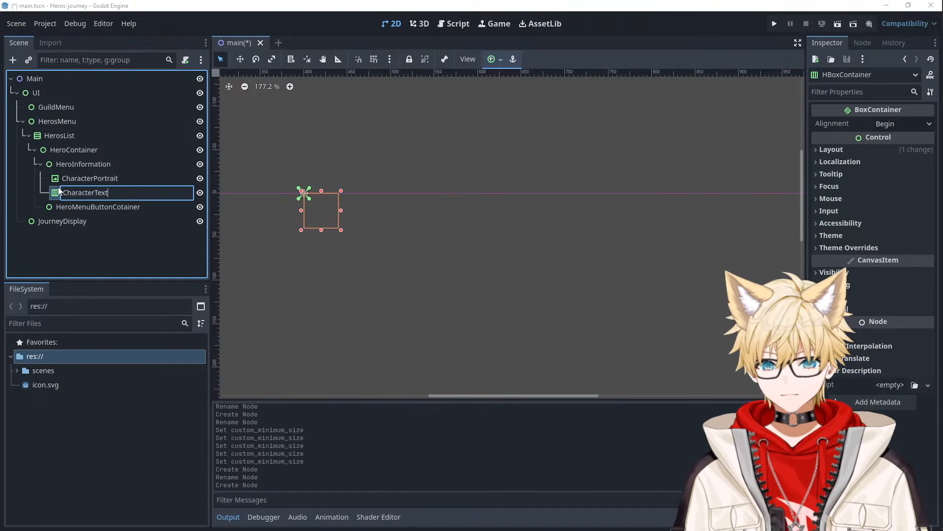
{"action": "type", "text": "Container"}
{"action": "key", "text": "Return"}
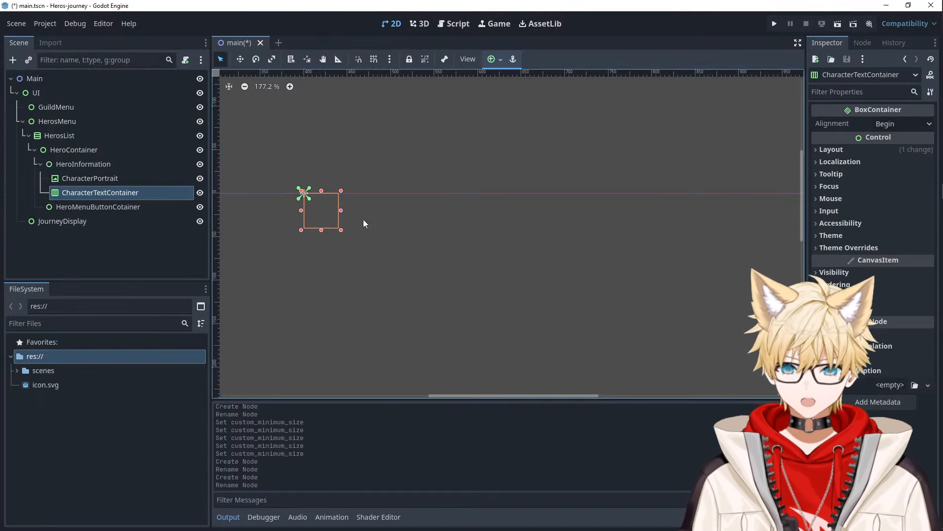
- Anchor CharacterTextContainer with the horizontal-center wide preset so it spans the full width of HeroInformation
{"action": "left_click", "coordinate": [493, 59]}
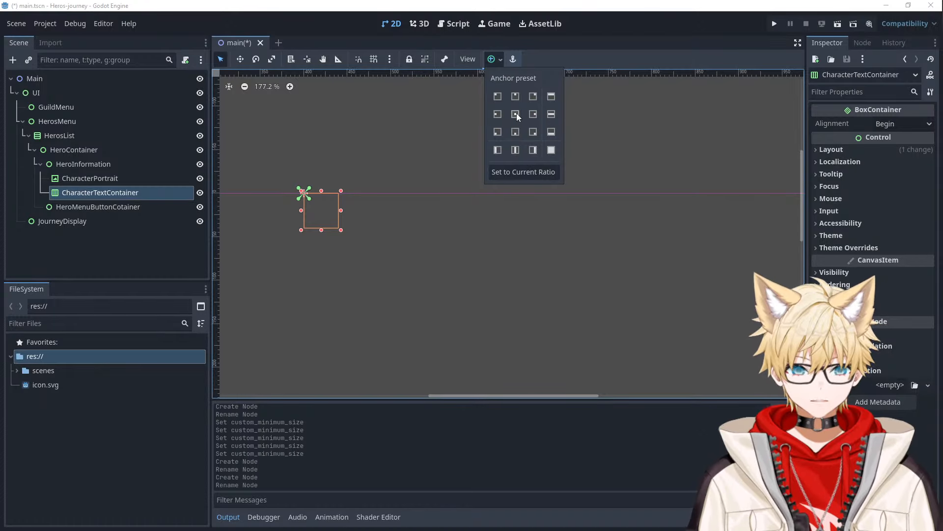
{"action": "left_click", "coordinate": [551, 116]}
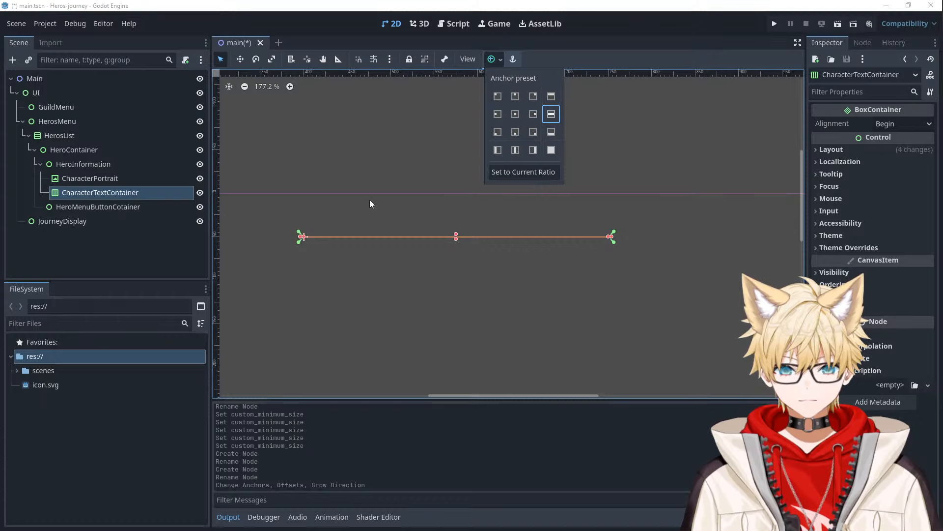
{"action": "left_click", "coordinate": [364, 164]}
{"action": "scroll", "coordinate": [386, 187], "scroll_direction": "up", "scroll_amount": 3}
{"action": "scroll", "coordinate": [386, 187], "scroll_direction": "down", "scroll_amount": 2}
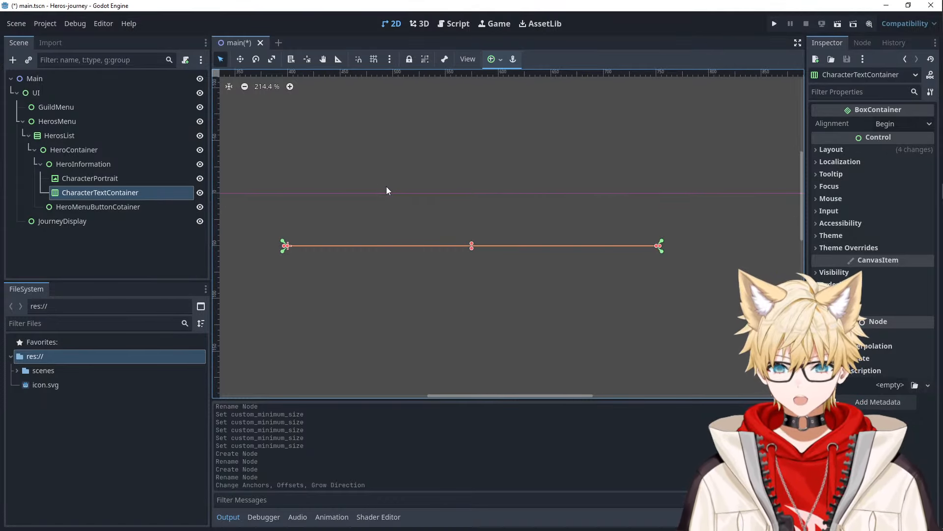
- Resize CharacterTextContainer to about 229 by 12 px near HeroInformation's upper edge, leaving room beside it for the portrait
{"action": "left_click", "coordinate": [90, 178]}
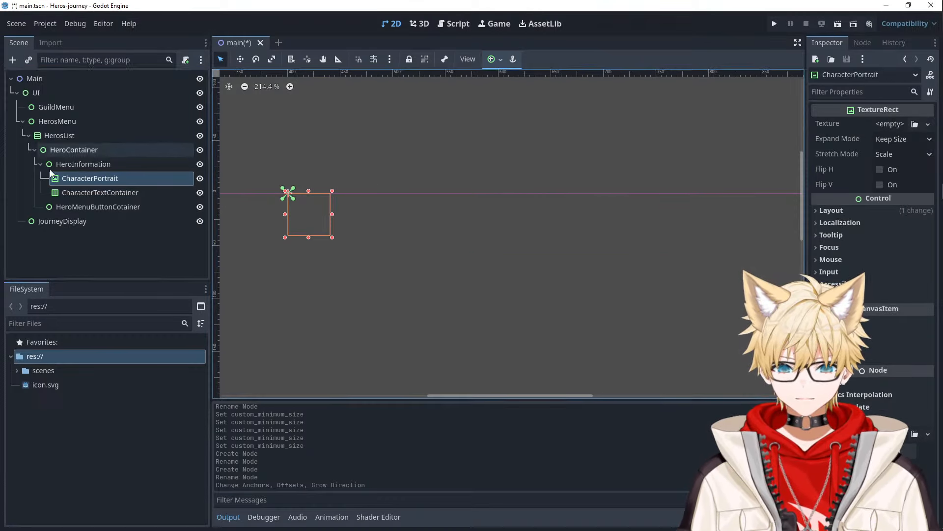
{"action": "left_click", "coordinate": [98, 192]}
{"action": "left_click_drag", "start_coordinate": [286, 246], "coordinate": [413, 245]}
{"action": "left_click_drag", "start_coordinate": [535, 245], "coordinate": [535, 196]}
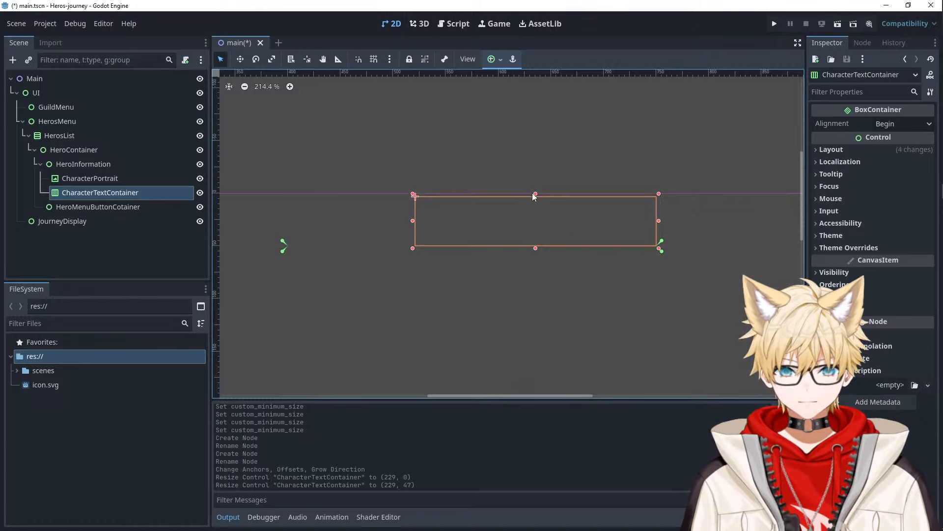
{"action": "left_click_drag", "start_coordinate": [535, 249], "coordinate": [530, 211]}
{"action": "left_click", "coordinate": [408, 201]}
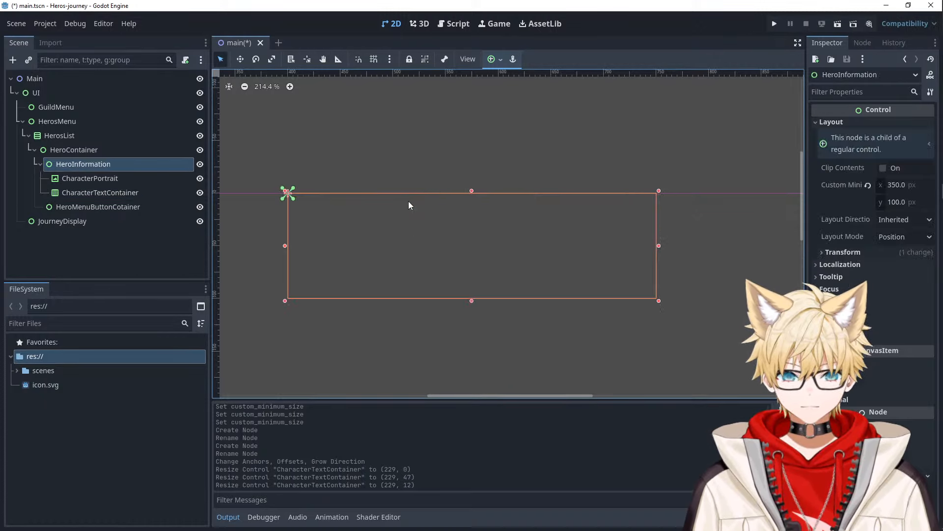
{"action": "left_click_drag", "start_coordinate": [408, 202], "coordinate": [400, 200]}
{"action": "key", "text": "ctrl+z"}
{"action": "key", "text": "Escape"}
{"action": "left_click", "coordinate": [389, 224]}
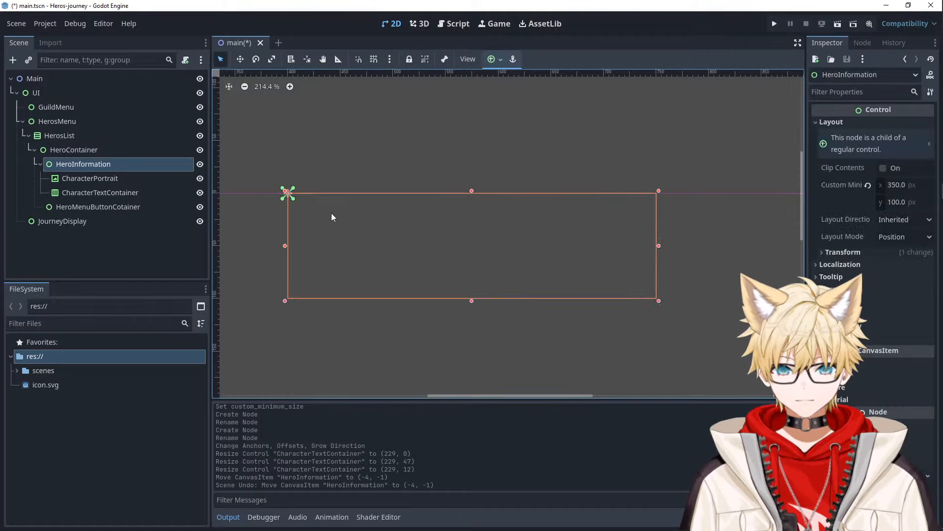
- Widen CharacterTextContainer to about 263 by 12 px and shift it to about (60, 3), closer to CharacterPortrait
{"action": "left_click", "coordinate": [122, 178]}
{"action": "left_click", "coordinate": [112, 192]}
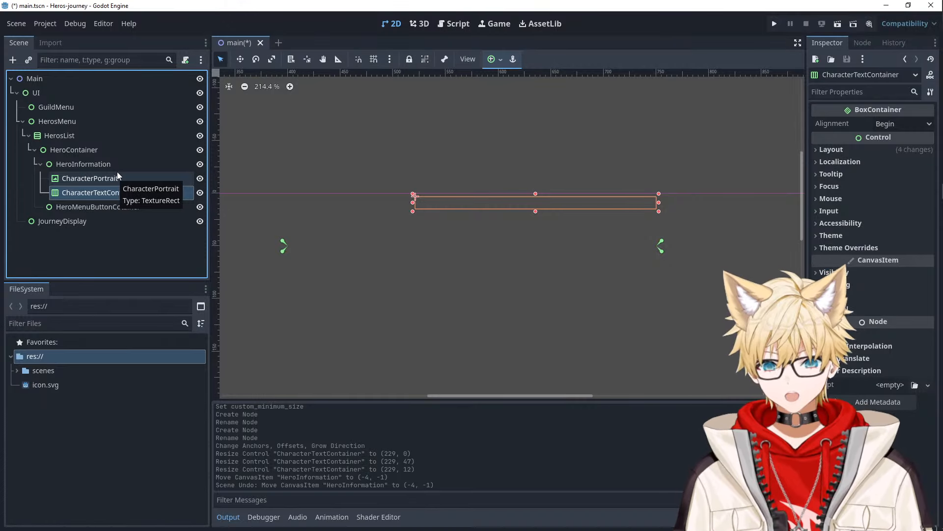
{"action": "left_click", "coordinate": [117, 173]}
{"action": "left_click", "coordinate": [148, 192]}
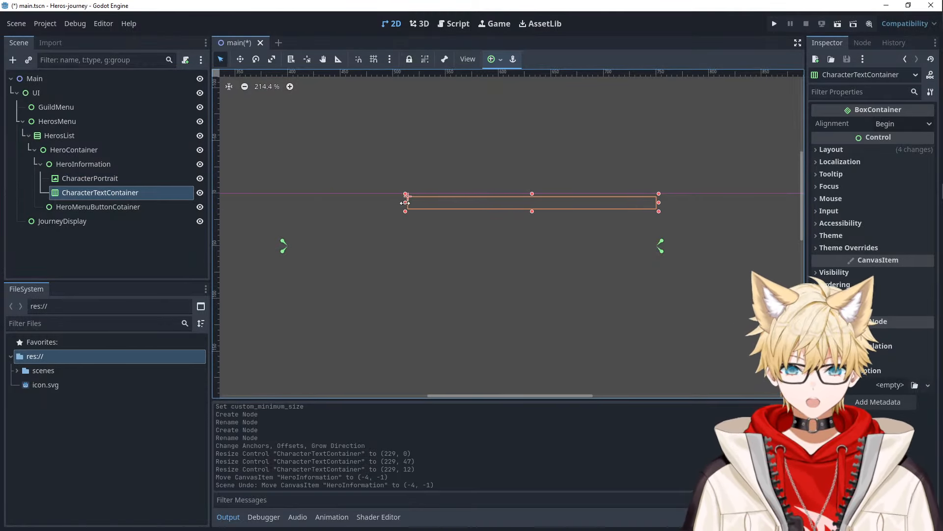
{"action": "mouse_move", "coordinate": [405, 202]}
{"action": "left_mouse_down"}
{"action": "mouse_move", "coordinate": [377, 203]}
{"action": "mouse_move", "coordinate": [402, 202]}
{"action": "mouse_move", "coordinate": [390, 202]}
{"action": "left_mouse_up"}
- Compare the canvas outlines of CharacterPortrait and CharacterTextContainer within HeroInformation
{"action": "left_click", "coordinate": [117, 178]}
{"action": "left_click", "coordinate": [114, 192]}
{"action": "left_click", "coordinate": [117, 178]}
{"action": "left_click", "coordinate": [118, 192]}
{"action": "left_click", "coordinate": [137, 178]}
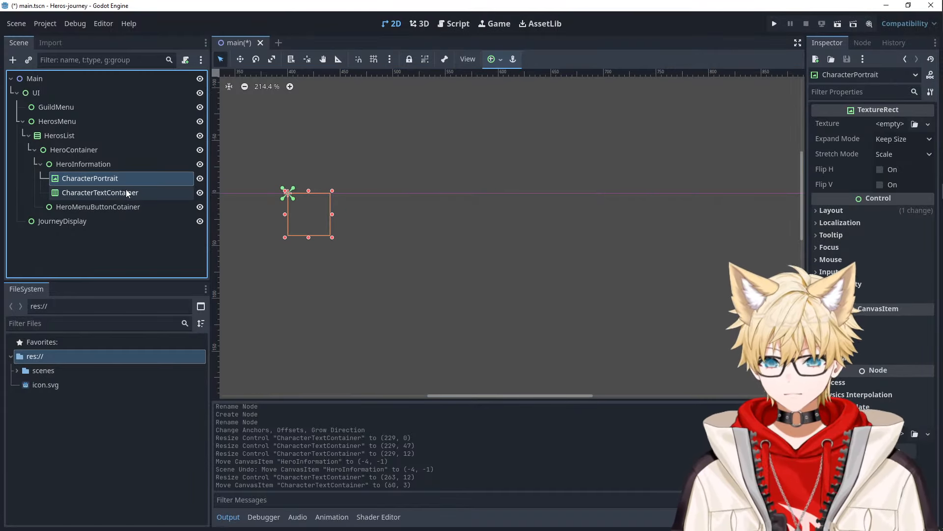
{"action": "left_click", "coordinate": [126, 193]}
{"action": "left_click", "coordinate": [114, 221]}
{"action": "left_click", "coordinate": [114, 207]}
{"action": "left_click", "coordinate": [122, 167]}
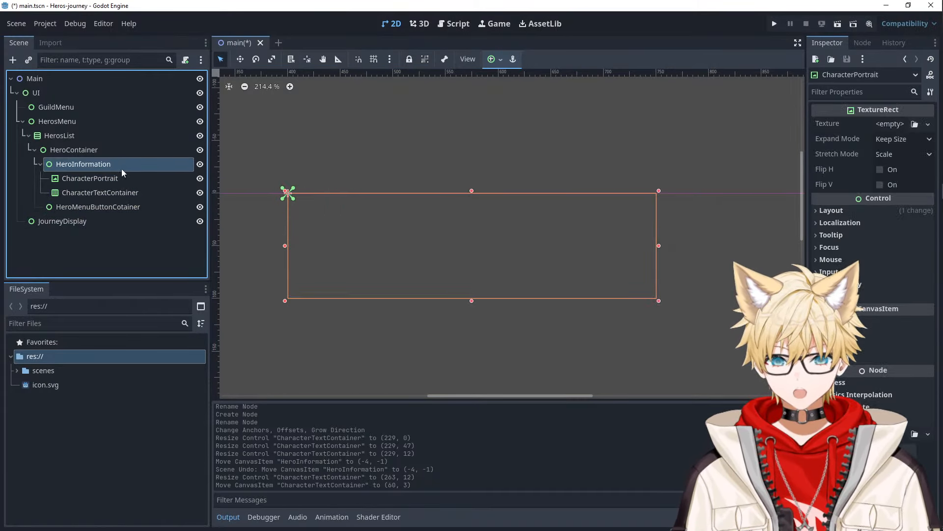
{"action": "left_click", "coordinate": [123, 192]}
{"action": "left_click", "coordinate": [126, 178]}
{"action": "left_click", "coordinate": [130, 192]}
{"action": "left_click", "coordinate": [125, 178]}
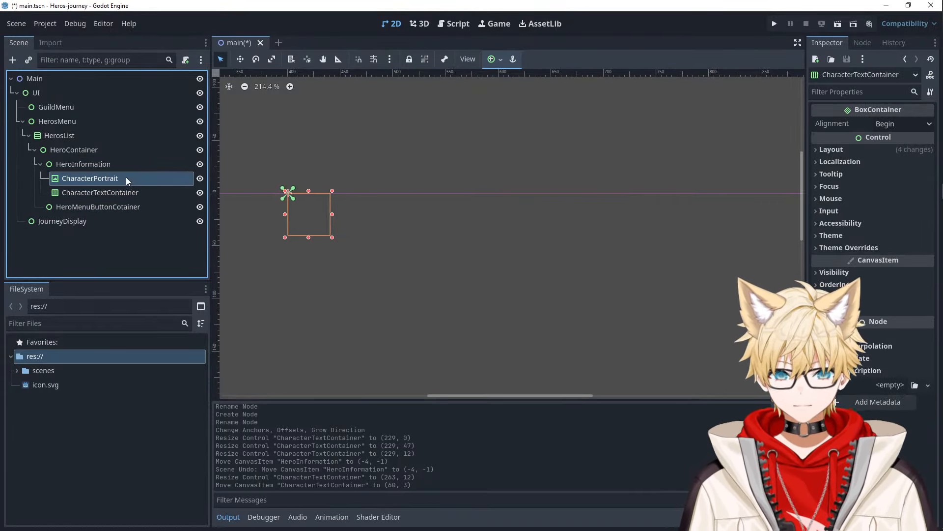
{"action": "left_click", "coordinate": [124, 192]}
{"action": "left_click", "coordinate": [127, 183]}
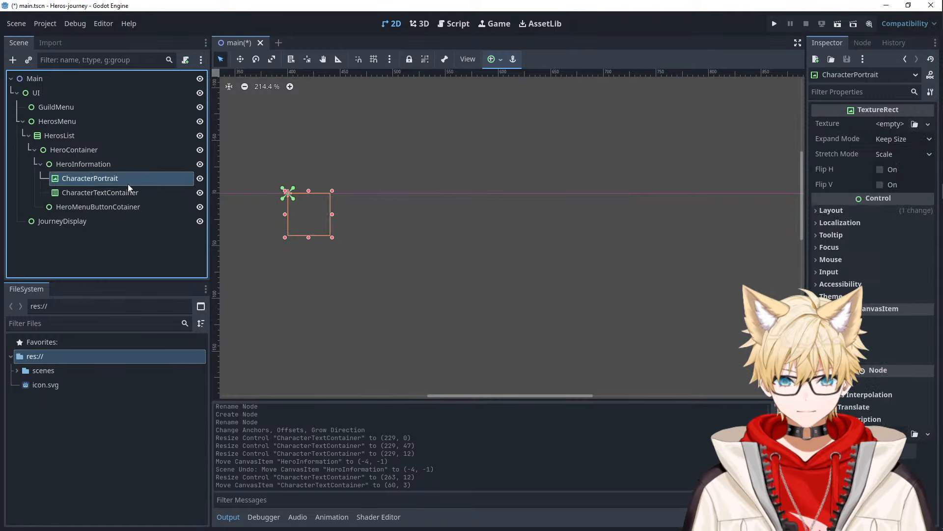
{"action": "left_click", "coordinate": [128, 203]}
{"action": "left_click", "coordinate": [122, 193]}
{"action": "right_click", "coordinate": [122, 193]}
{"action": "left_click", "coordinate": [146, 200]}
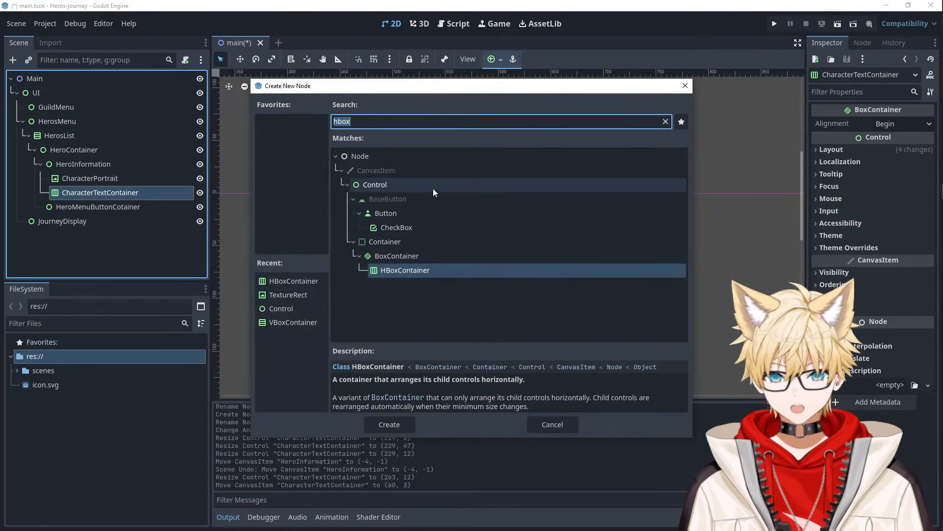
{"action": "left_click", "coordinate": [571, 425]}
- Assign icon.svg as CharacterPortrait's texture and set the portrait's scale to 0.25 on both axes
{"action": "left_click_drag", "start_coordinate": [60, 385], "coordinate": [118, 185]}
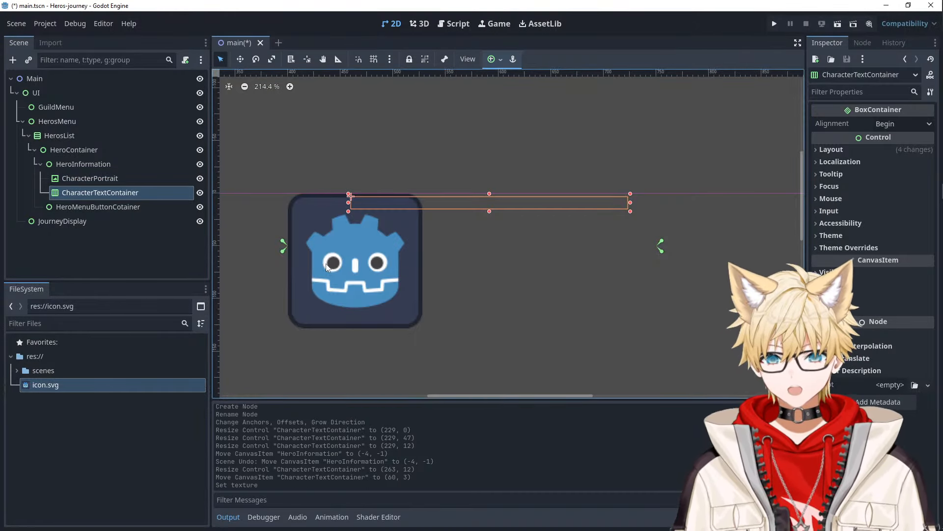
{"action": "left_click", "coordinate": [98, 182]}
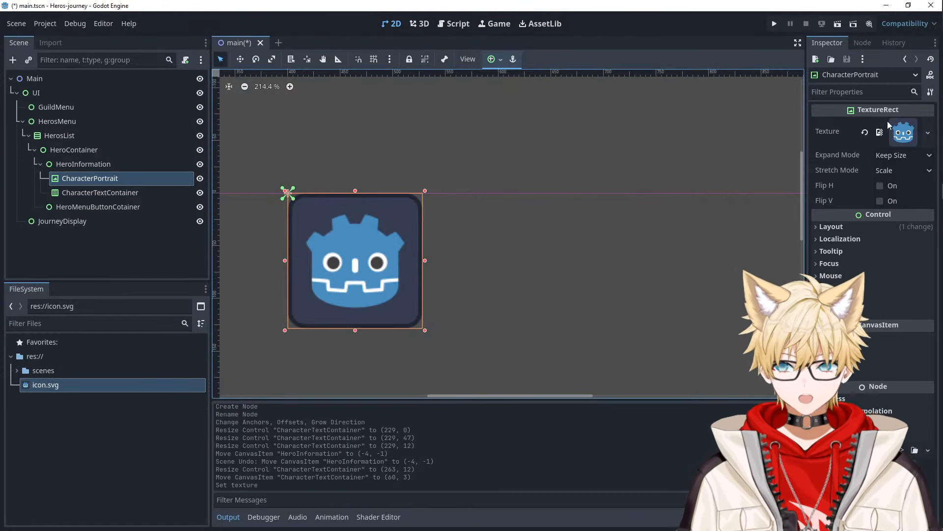
{"action": "left_click", "coordinate": [874, 91]}
{"action": "type", "text": "scale"}
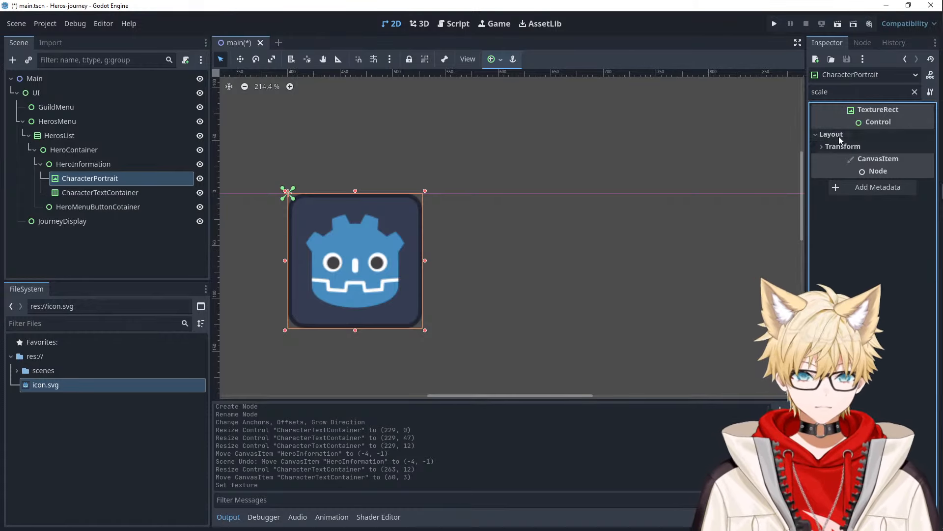
{"action": "left_click", "coordinate": [855, 147]}
{"action": "left_click", "coordinate": [904, 162]}
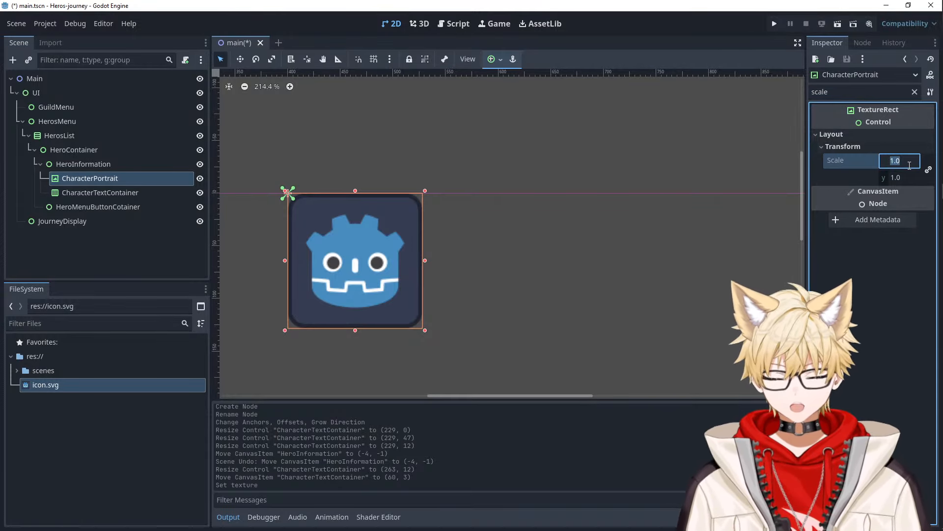
{"action": "type", "text": ".25"}
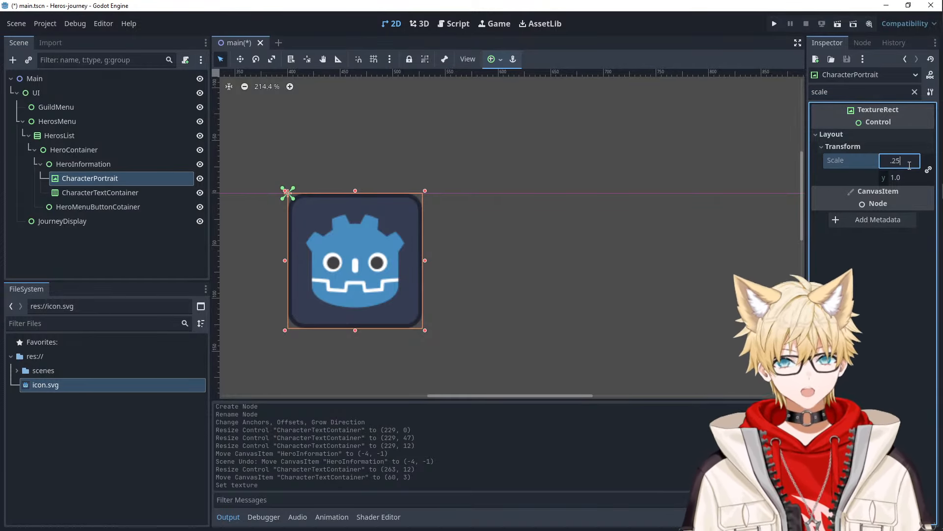
{"action": "key", "text": "Tab"}
- Clear the property filter and try to reset CharacterPortrait's size to its default
{"action": "left_click", "coordinate": [138, 207]}
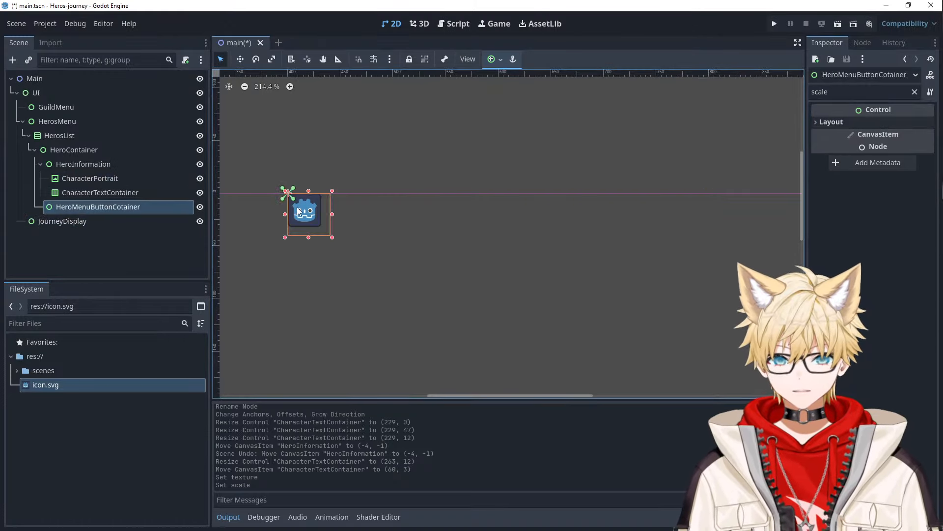
{"action": "left_click", "coordinate": [93, 178]}
{"action": "left_click", "coordinate": [96, 192]}
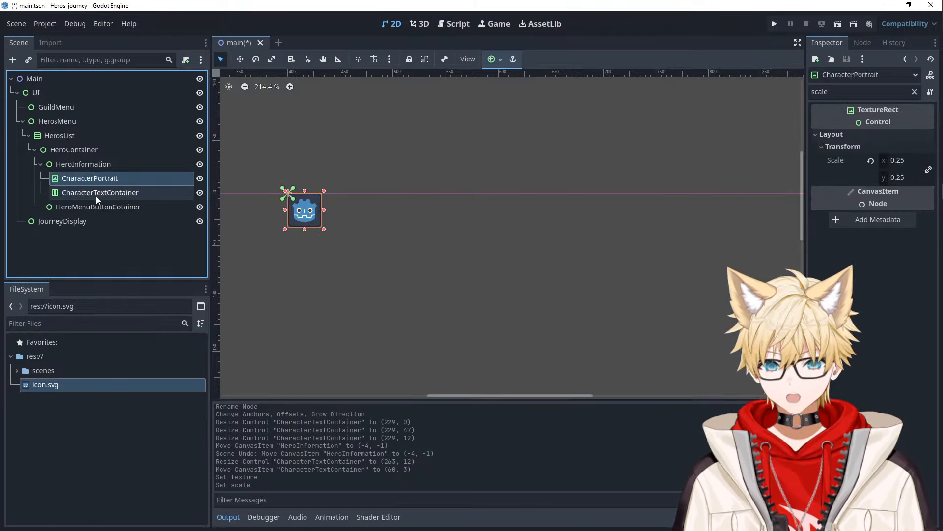
{"action": "left_click", "coordinate": [95, 178]}
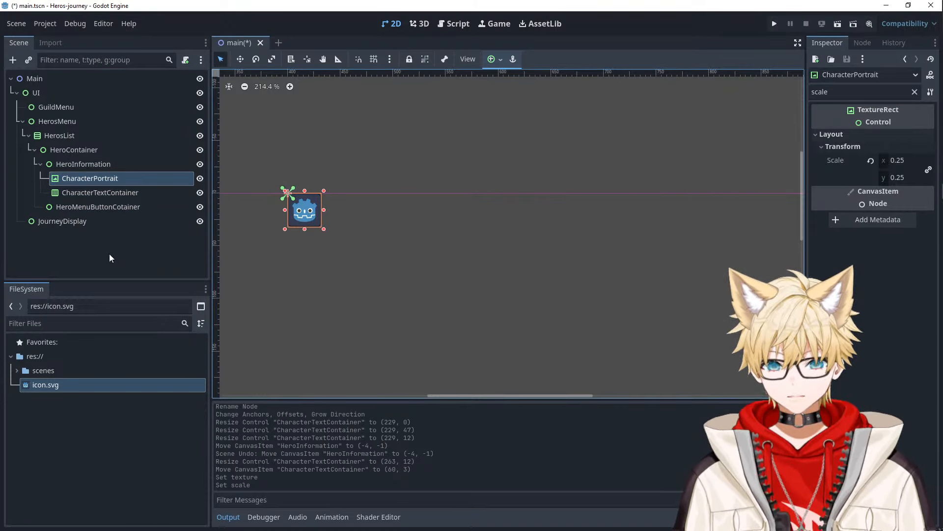
{"action": "left_click", "coordinate": [914, 92]}
{"action": "left_click", "coordinate": [887, 290]}
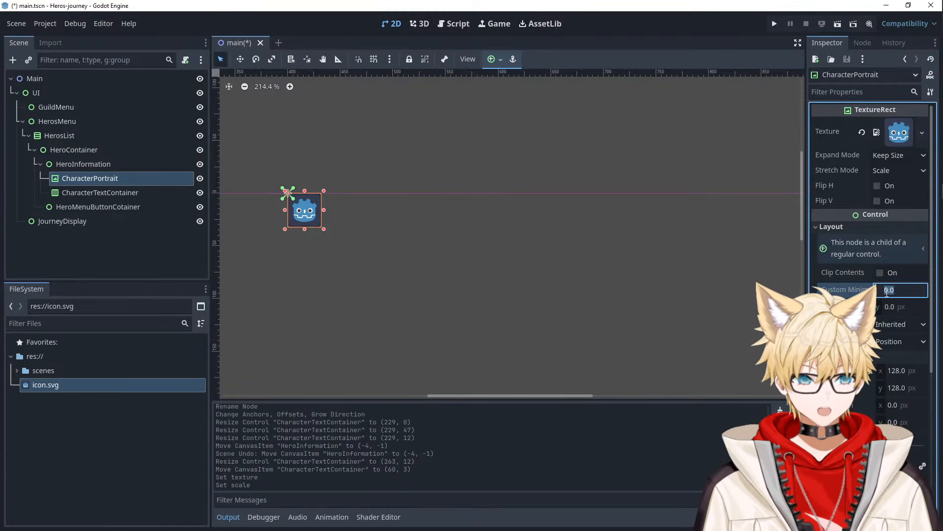
{"action": "left_click", "coordinate": [869, 372]}
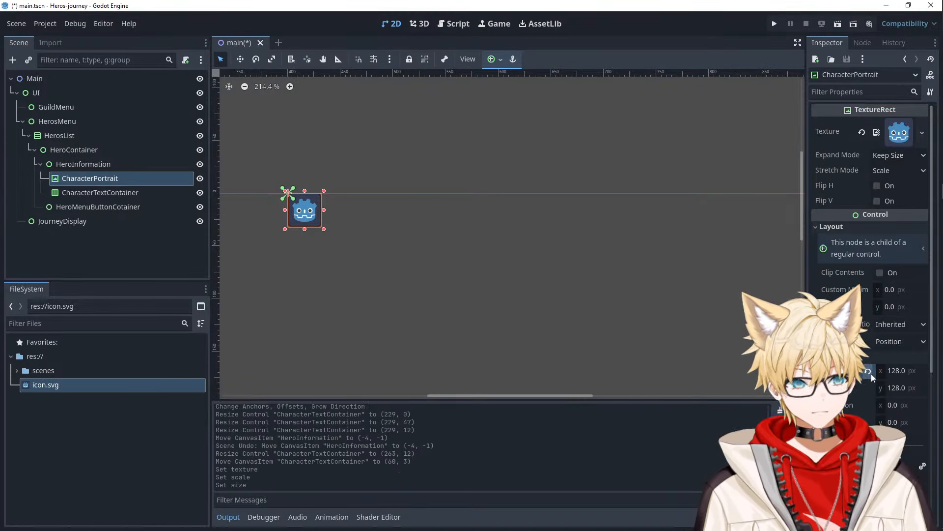
{"action": "left_click", "coordinate": [871, 371]}
{"action": "left_click", "coordinate": [895, 371]}
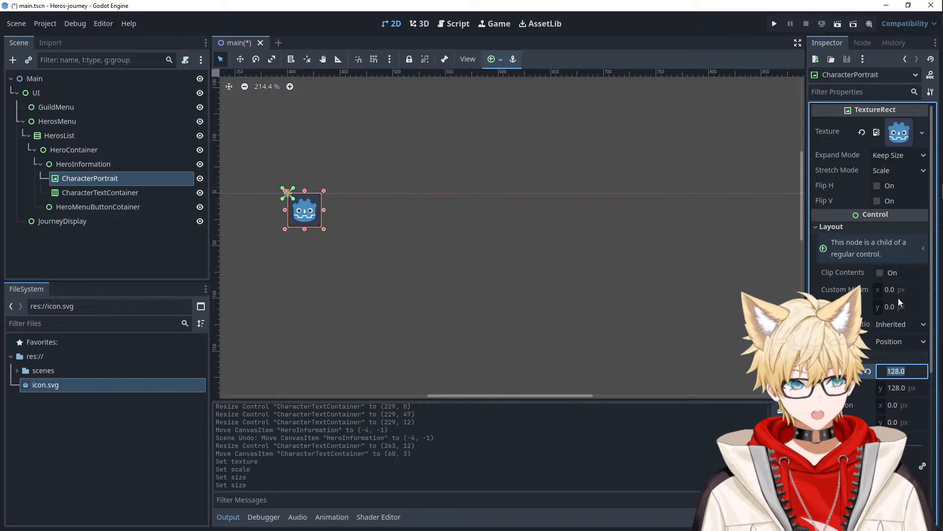
{"action": "left_click", "coordinate": [114, 235]}
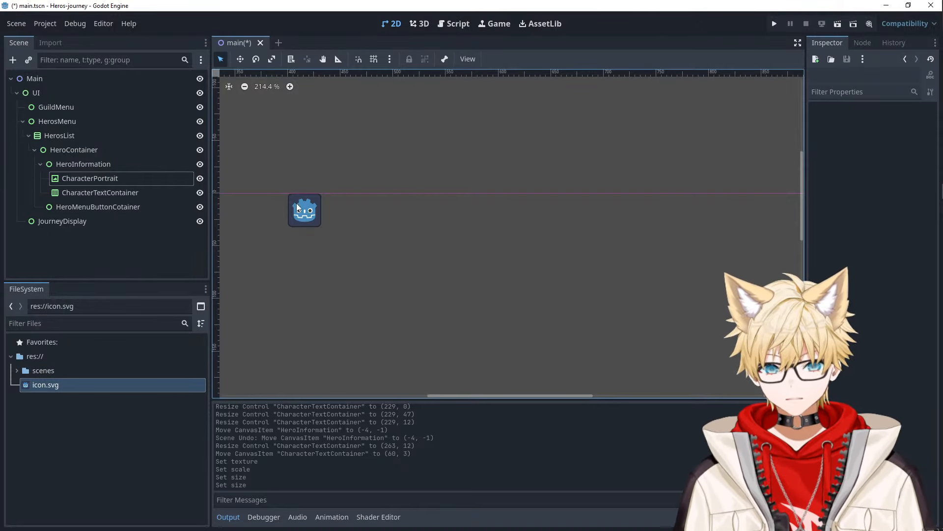
- Delete the HeroMenuButtonCotainer node from HeroContainer
{"action": "left_click_drag", "start_coordinate": [297, 206], "coordinate": [298, 219]}
{"action": "key", "text": "ctrl+z"}
{"action": "right_click", "coordinate": [116, 209]}
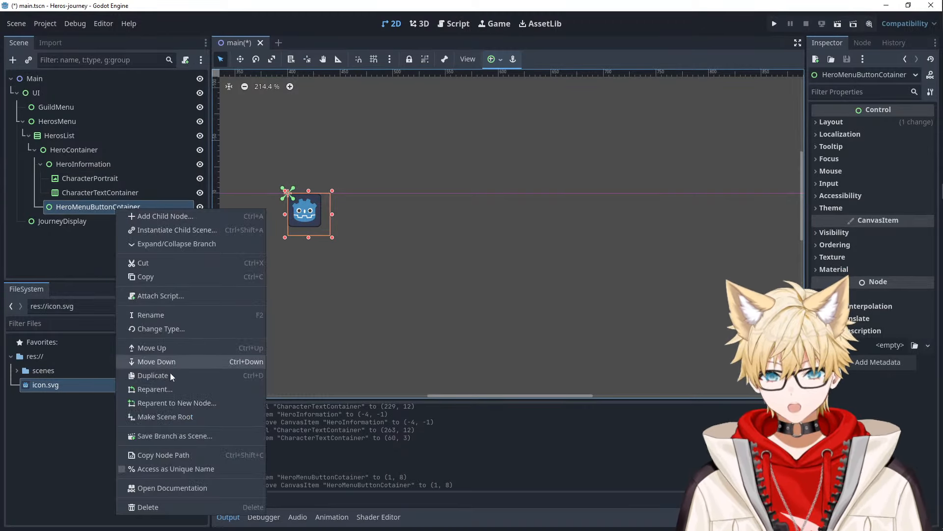
{"action": "left_click", "coordinate": [166, 506]}
{"action": "left_click", "coordinate": [453, 286]}
- Move CharacterPortrait to about (14, 7) and CharacterTextContainer beside it to about (53, 7)
{"action": "left_click", "coordinate": [102, 192]}
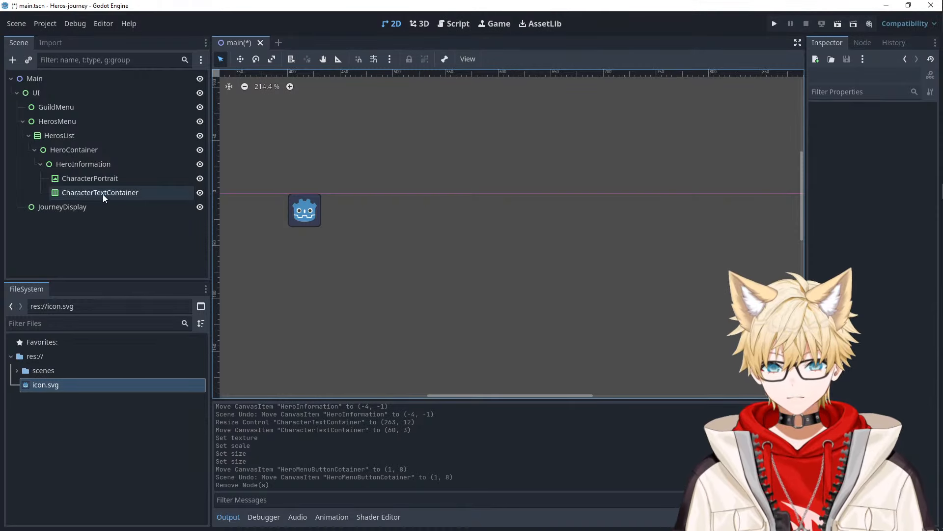
{"action": "left_click", "coordinate": [301, 211]}
{"action": "left_click_drag", "start_coordinate": [301, 211], "coordinate": [315, 217]}
{"action": "left_click", "coordinate": [109, 192]}
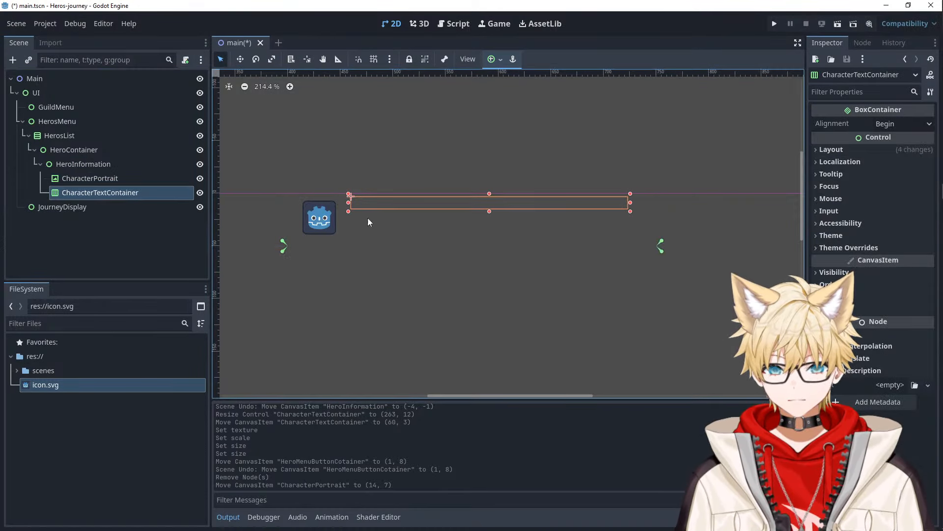
{"action": "left_click_drag", "start_coordinate": [424, 202], "coordinate": [417, 206]}
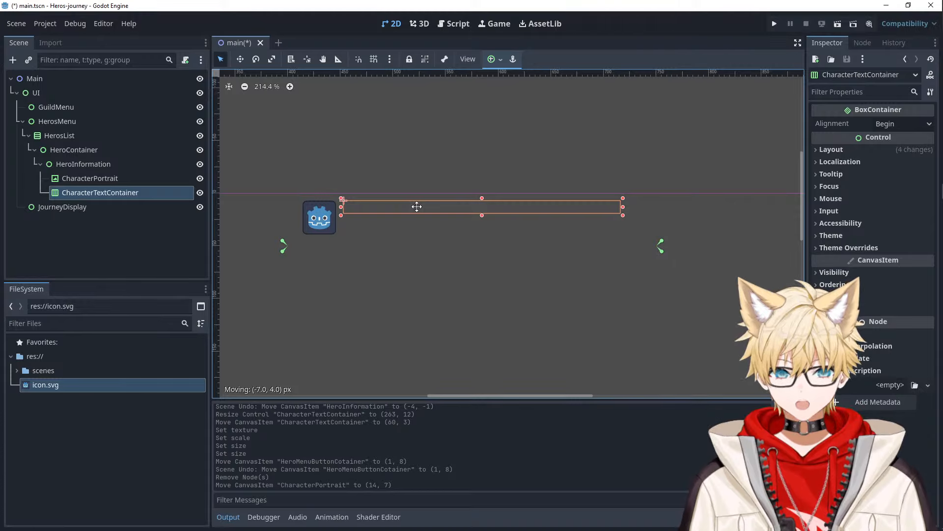
- Search the node types for "label" and add a Label as a child of CharacterTextContainer
{"action": "right_click", "coordinate": [107, 192]}
{"action": "left_click", "coordinate": [139, 197]}
{"action": "type", "text": "label"}
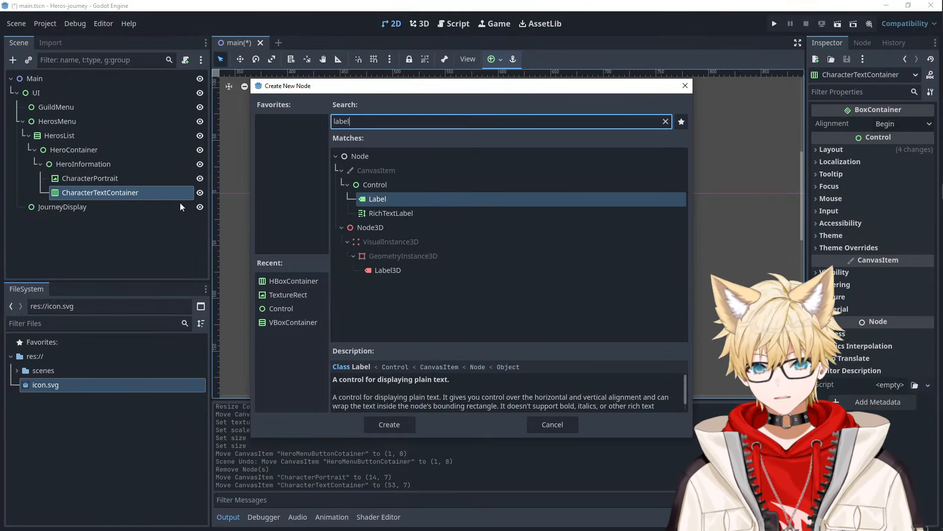
{"action": "key", "text": "Return"}
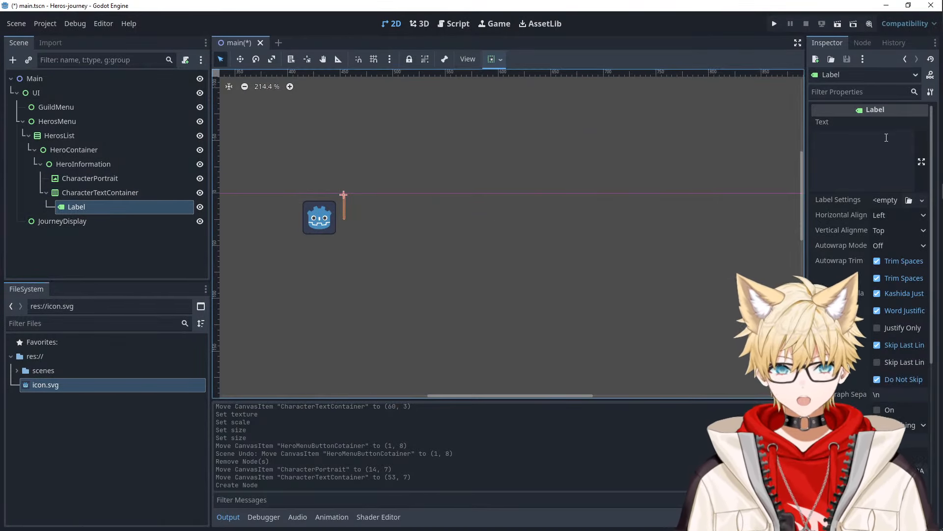
- Set the new Label's text to "Hp: 12/117"
{"action": "left_click", "coordinate": [887, 140]}
{"action": "type", "text": "Hp:"}
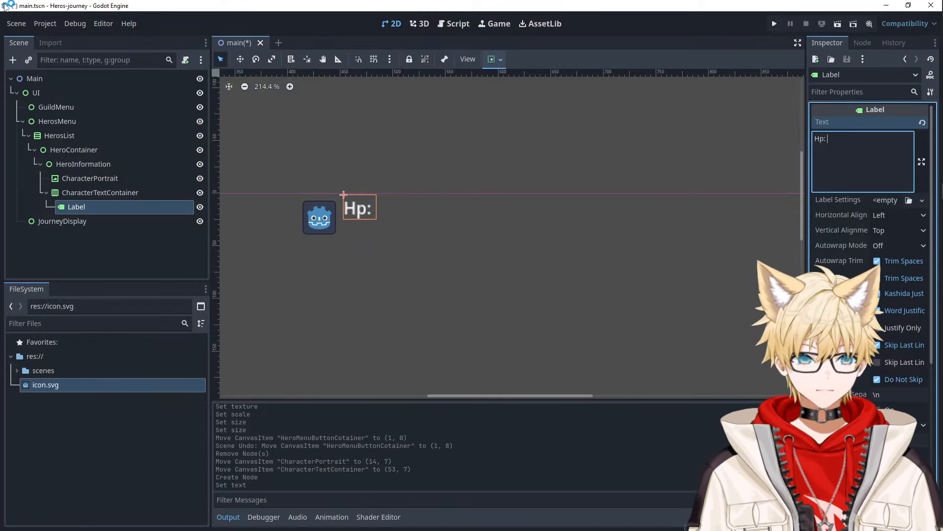
{"action": "left_click", "coordinate": [34, 25]}
{"action": "left_click", "coordinate": [39, 23]}
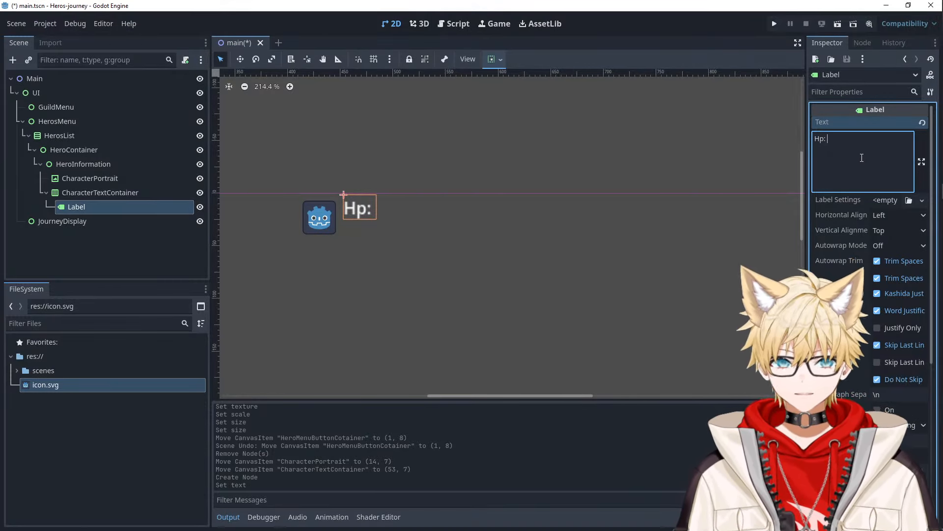
{"action": "type", "text": ": 12"}
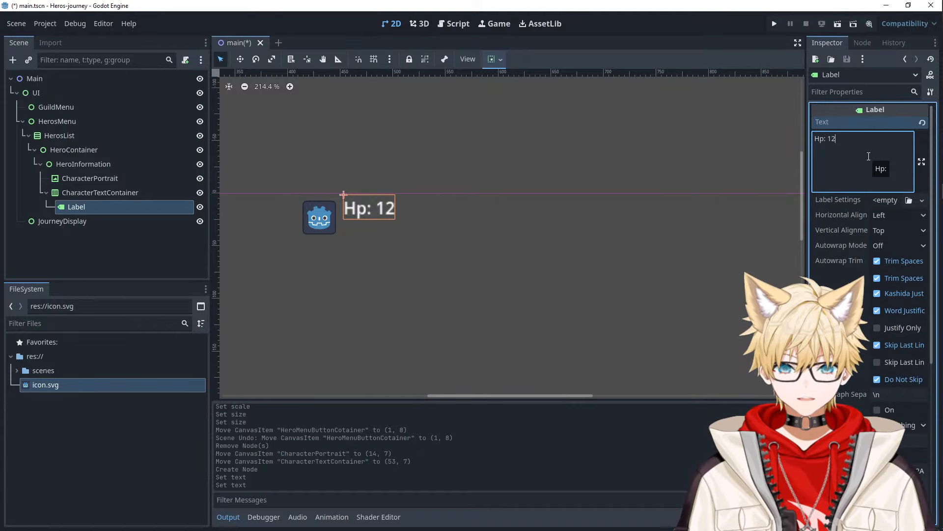
{"action": "type", "text": "/117"}
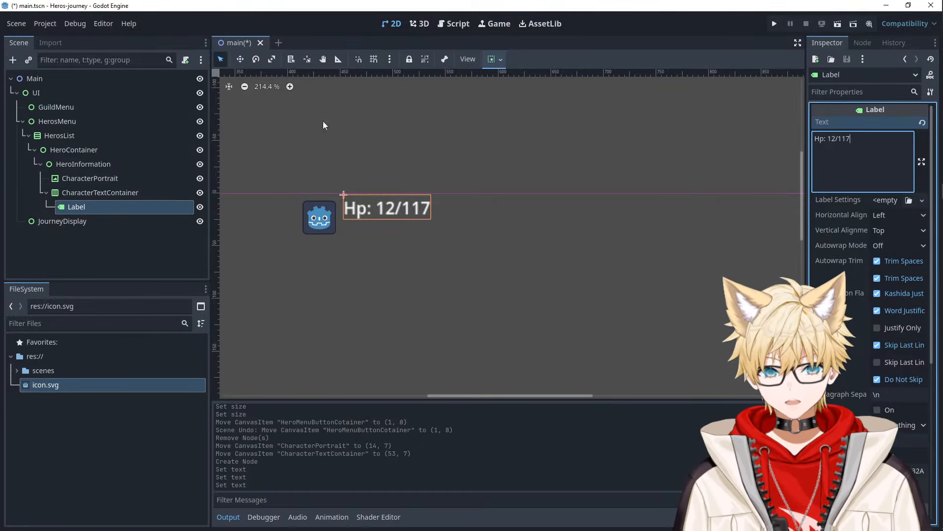
- Add a second Label as a child of CharacterTextContainer
{"action": "left_click", "coordinate": [122, 193]}
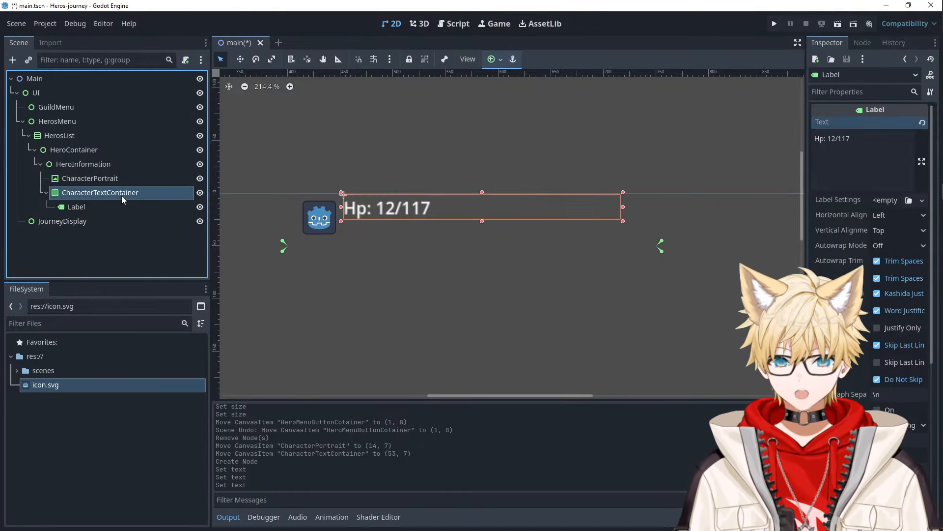
{"action": "right_click", "coordinate": [122, 196]}
{"action": "left_click", "coordinate": [173, 202]}
{"action": "key", "text": "Return"}
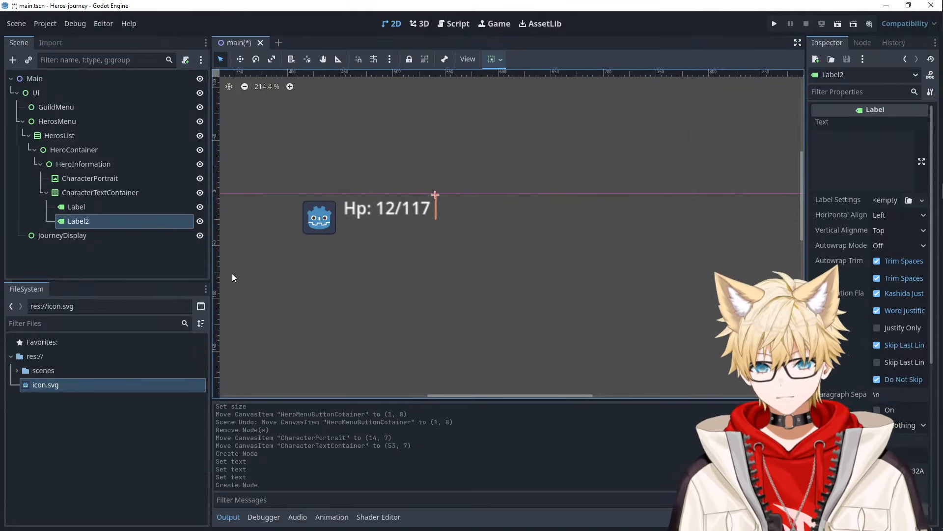
- Set the text of Label2 to "Lv. 2"
{"action": "left_click", "coordinate": [866, 152]}
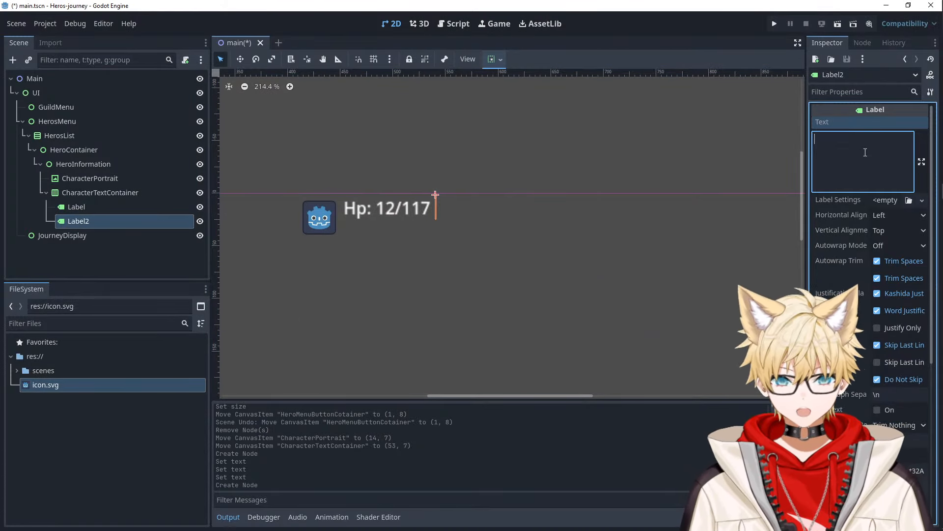
{"action": "type", "text": "Lv. 2"}
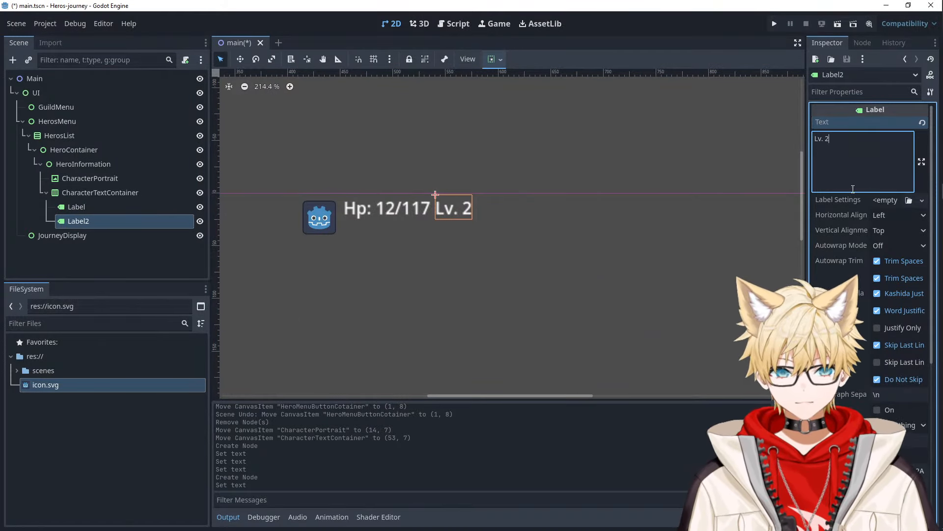
{"action": "left_click", "coordinate": [101, 217]}
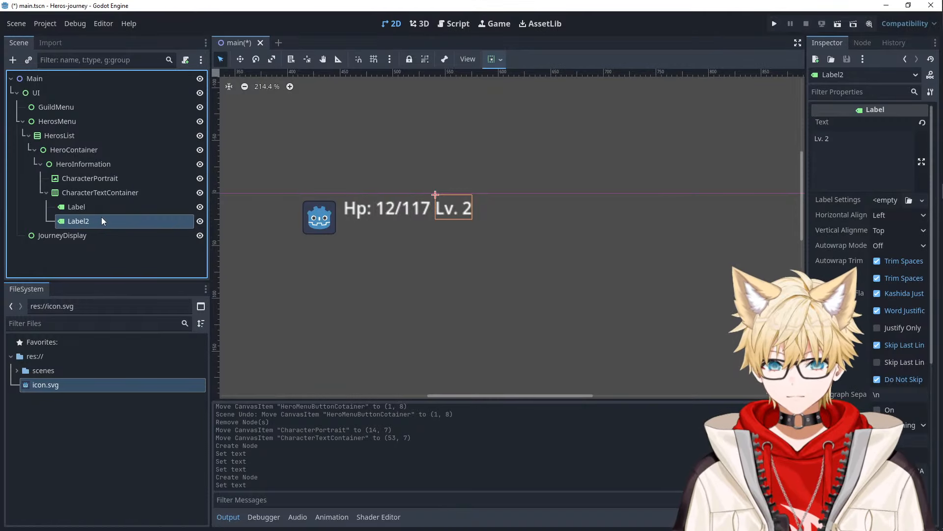
- Change the type of the CharacterTextContainer node from HBoxContainer to Control
{"action": "left_click", "coordinate": [90, 178]}
{"action": "right_click", "coordinate": [86, 192]}
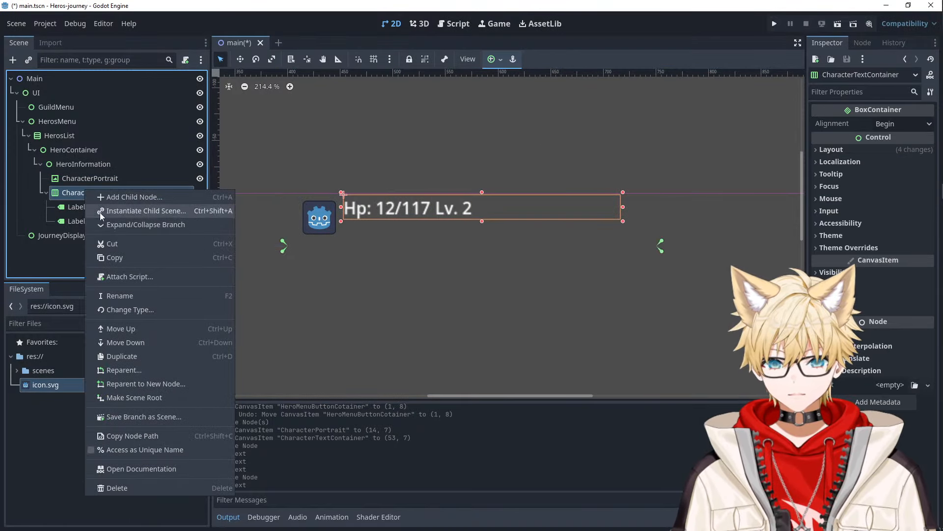
{"action": "left_click", "coordinate": [126, 308]}
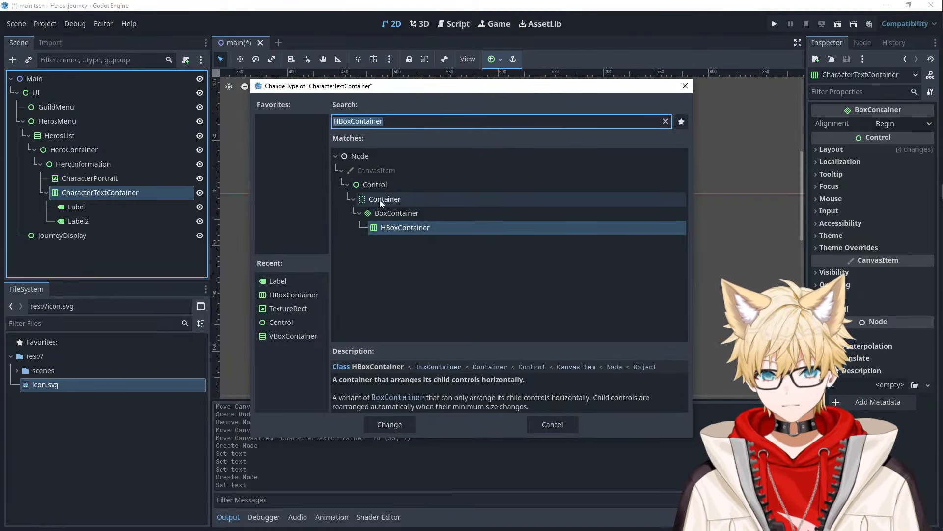
{"action": "left_click", "coordinate": [371, 184]}
{"action": "left_click", "coordinate": [391, 421]}
- Anchor Label2 to the top right corner of CharacterTextContainer
{"action": "left_click", "coordinate": [90, 221]}
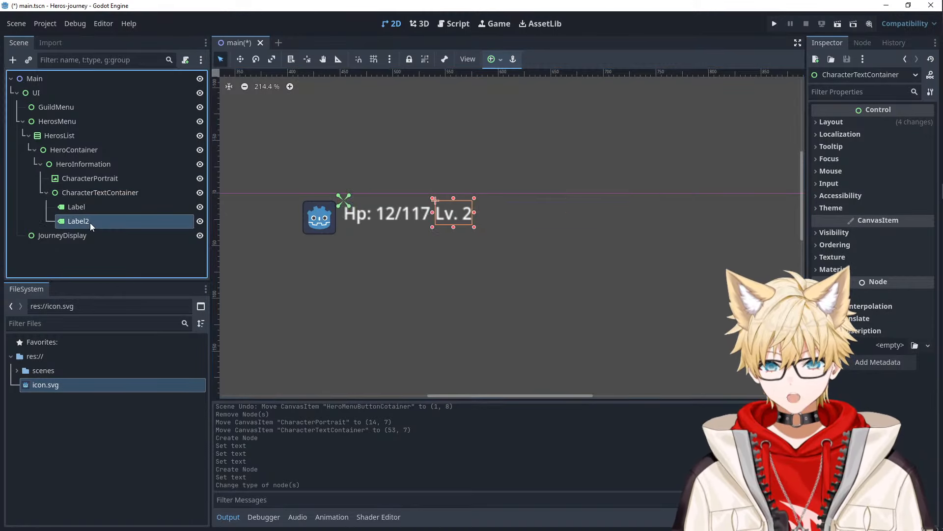
{"action": "left_click", "coordinate": [512, 62]}
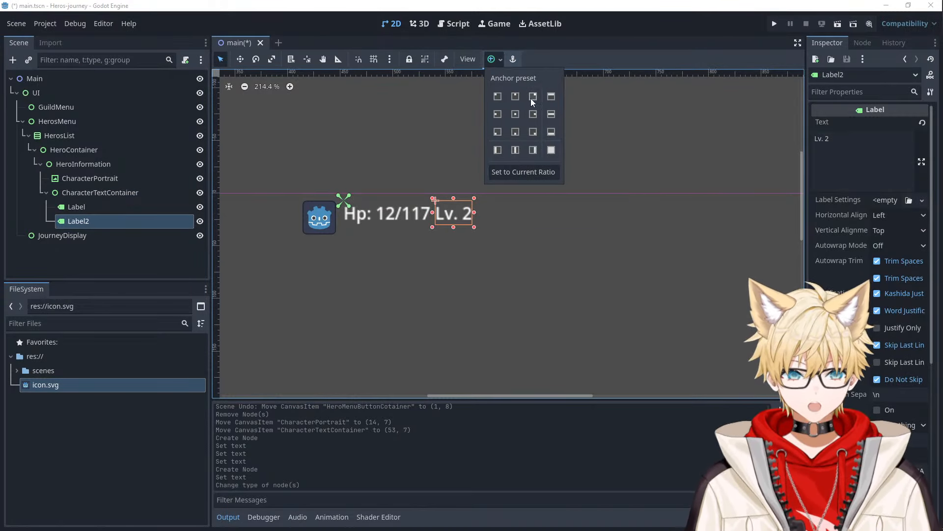
{"action": "left_click", "coordinate": [531, 97]}
{"action": "left_click", "coordinate": [425, 221]}
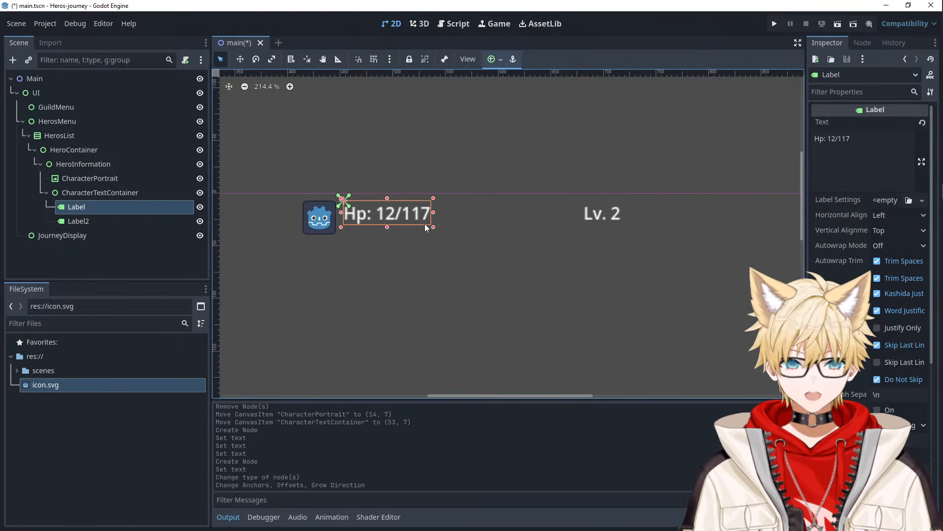
{"action": "left_click", "coordinate": [588, 221]}
{"action": "left_click", "coordinate": [438, 221]}
{"action": "left_click", "coordinate": [605, 217]}
{"action": "left_click", "coordinate": [408, 221]}
{"action": "left_click", "coordinate": [592, 216]}
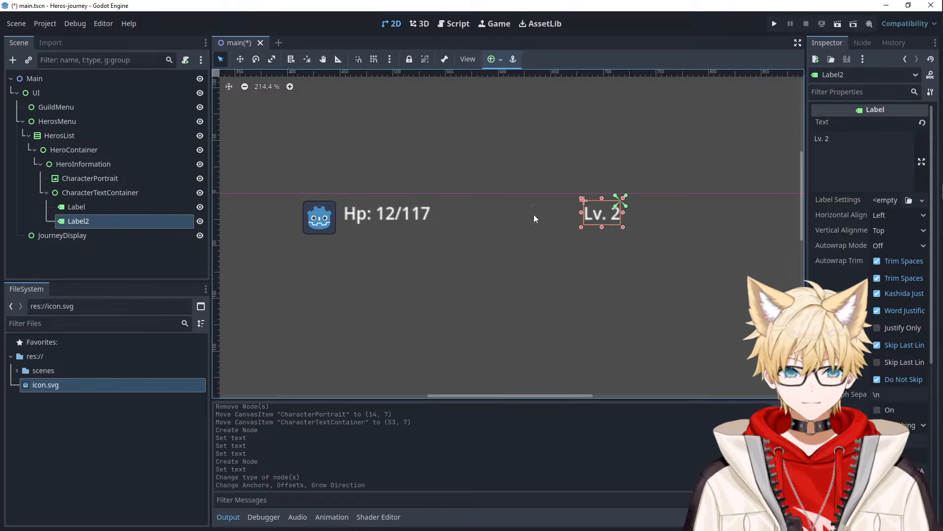
{"action": "left_click", "coordinate": [411, 212]}
{"action": "left_click", "coordinate": [565, 217]}
{"action": "left_click", "coordinate": [424, 214]}
{"action": "left_click", "coordinate": [590, 219]}
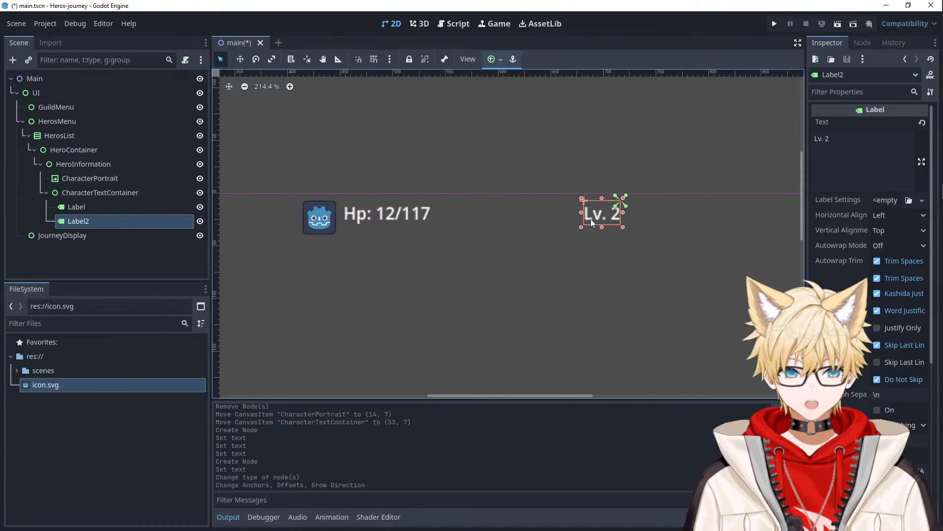
{"action": "left_click", "coordinate": [541, 180]}
{"action": "left_click", "coordinate": [408, 213]}
{"action": "left_click", "coordinate": [612, 224]}
{"action": "left_click", "coordinate": [544, 155]}
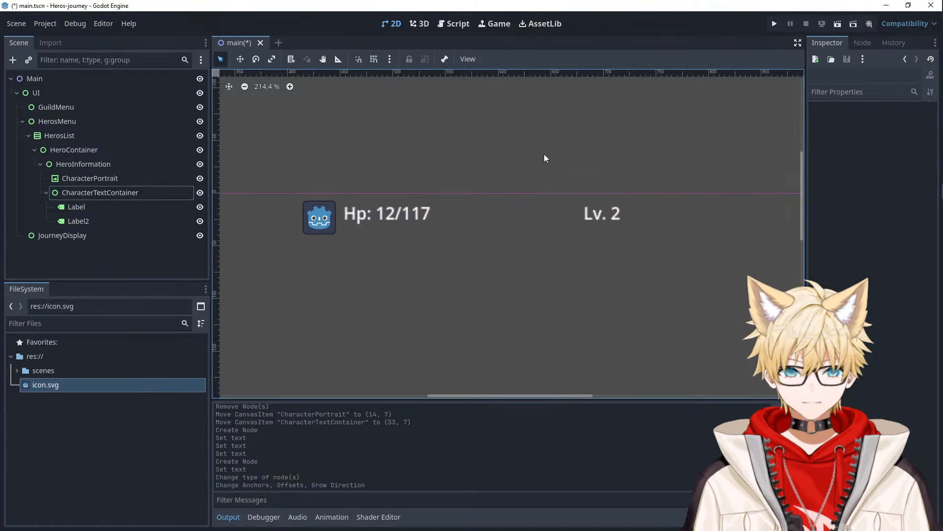
{"action": "left_click", "coordinate": [464, 209]}
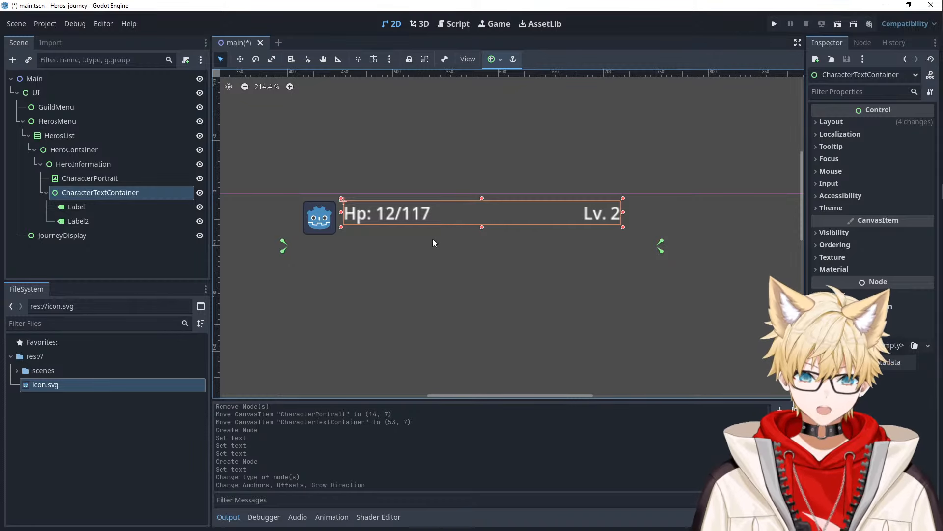
{"action": "left_click", "coordinate": [406, 170]}
{"action": "left_click", "coordinate": [413, 213]}
{"action": "left_click", "coordinate": [526, 218]}
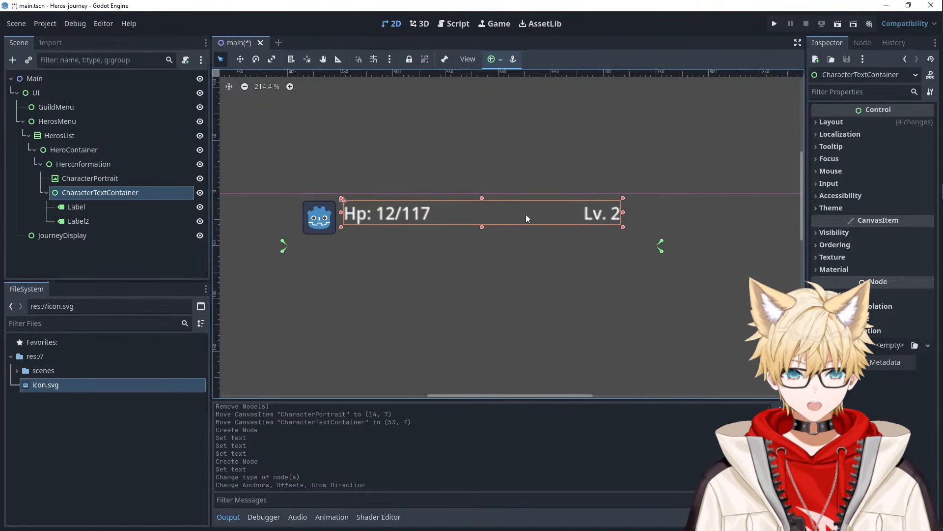
- Move CharacterPortrait slightly down and to the right, to about (16, 14)
{"action": "left_click", "coordinate": [498, 167]}
{"action": "left_click_drag", "start_coordinate": [318, 225], "coordinate": [323, 229]}
- Try to reduce the height of CharacterTextContainer from its lower edge, and undo the resize
{"action": "left_click", "coordinate": [413, 217]}
{"action": "left_click", "coordinate": [498, 223]}
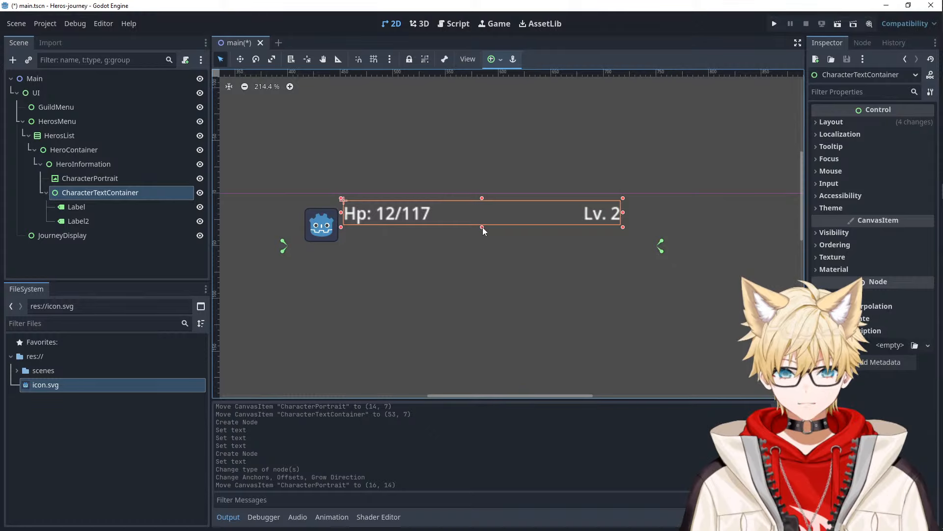
{"action": "left_click_drag", "start_coordinate": [483, 227], "coordinate": [479, 208]}
{"action": "key", "text": "ctrl+z"}
- Find the font properties of the Hp label and override its font size with 12 px
{"action": "left_click", "coordinate": [93, 179]}
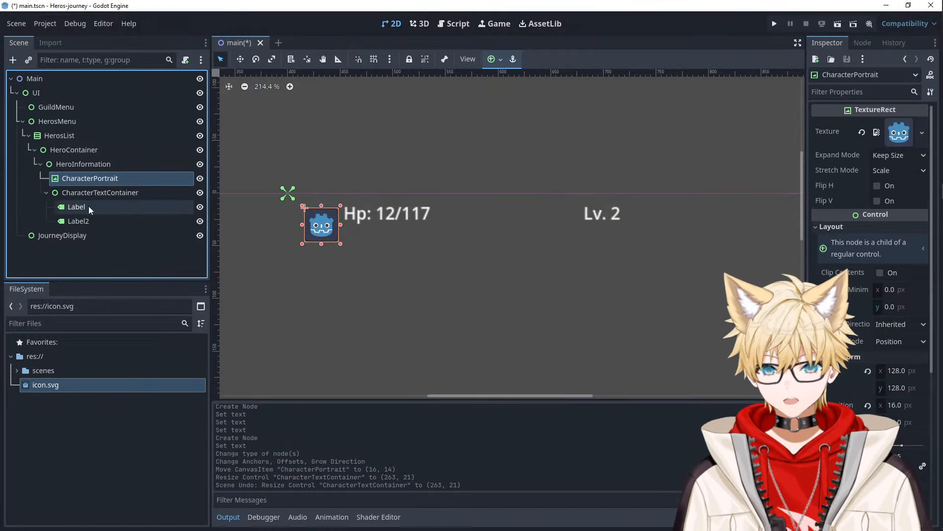
{"action": "left_click", "coordinate": [76, 207]}
{"action": "left_click", "coordinate": [854, 92]}
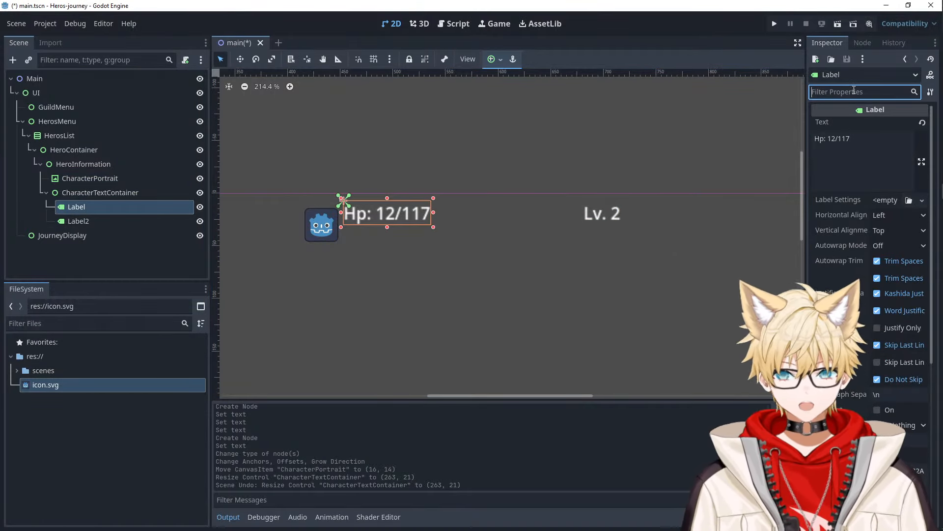
{"action": "type", "text": "font"}
{"action": "left_click", "coordinate": [836, 145]}
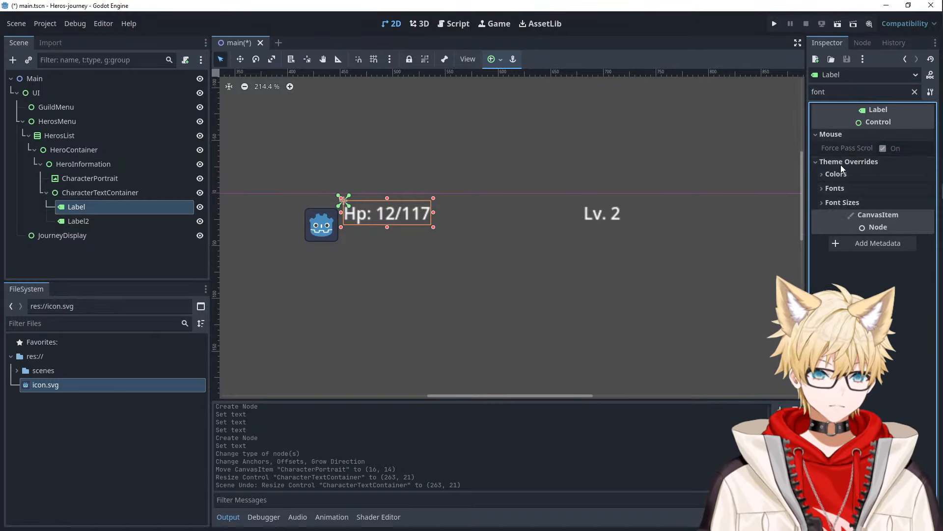
{"action": "left_click", "coordinate": [844, 203]}
{"action": "left_click", "coordinate": [865, 220]}
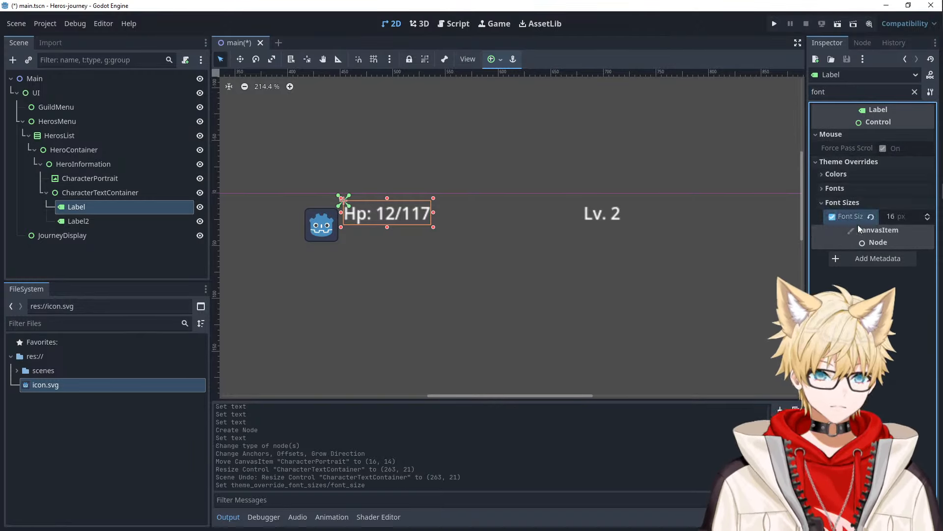
{"action": "left_click", "coordinate": [892, 216]}
{"action": "type", "text": "12"}
{"action": "key", "text": "Tab"}
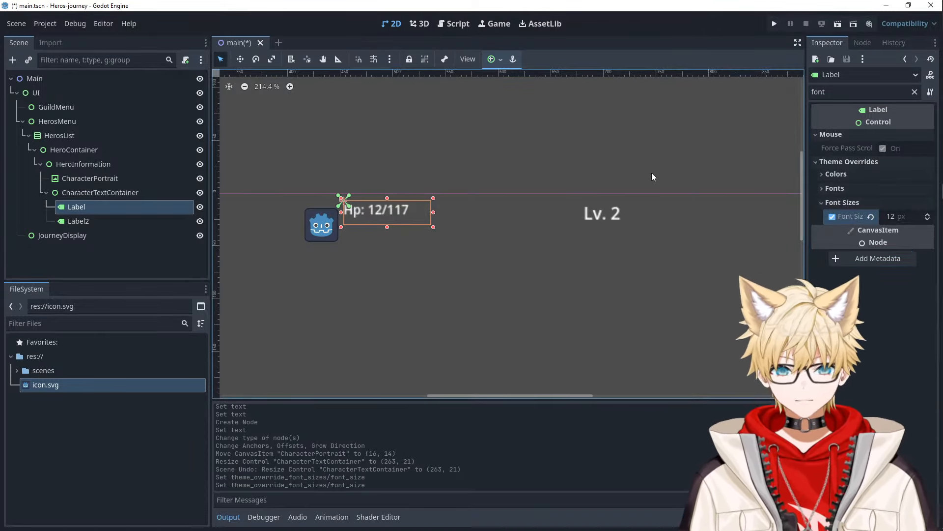
- Override the font size of the Lv. label with 12 px
{"action": "left_click", "coordinate": [602, 214]}
{"action": "left_click", "coordinate": [849, 161]}
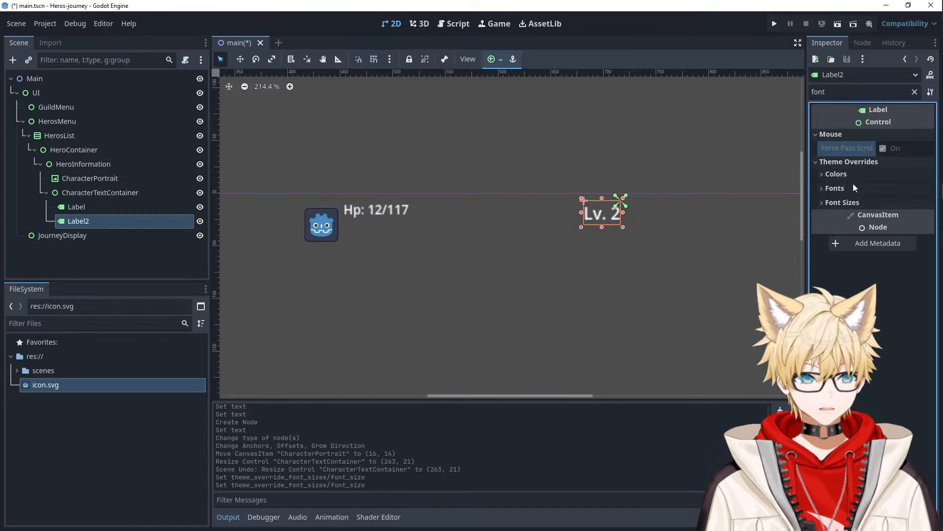
{"action": "left_click", "coordinate": [838, 189]}
{"action": "left_click", "coordinate": [842, 218]}
{"action": "left_click", "coordinate": [839, 232]}
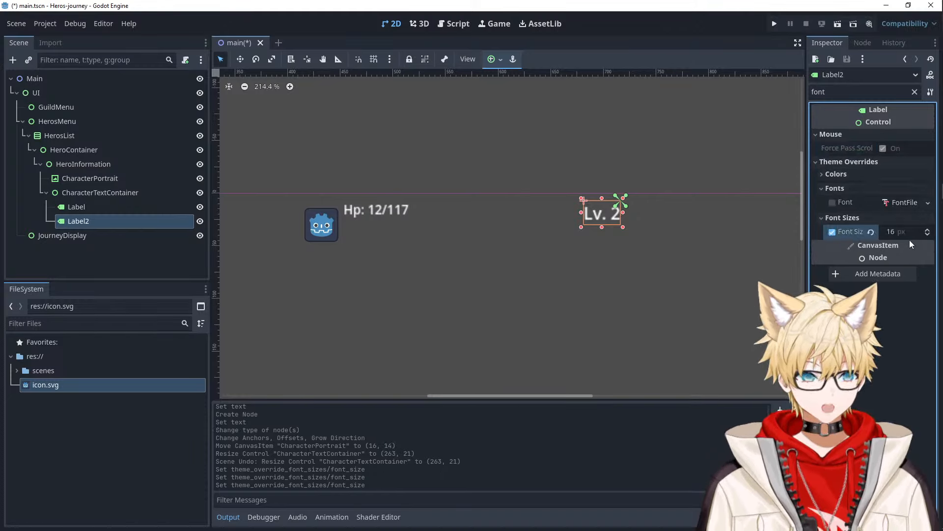
{"action": "left_click", "coordinate": [907, 233]}
{"action": "type", "text": "12"}
{"action": "left_click", "coordinate": [593, 297]}
{"action": "left_click", "coordinate": [548, 146]}
- Shrink CharacterTextContainer from its lower edge to a size of about 263 by 16 px
{"action": "left_click", "coordinate": [433, 224]}
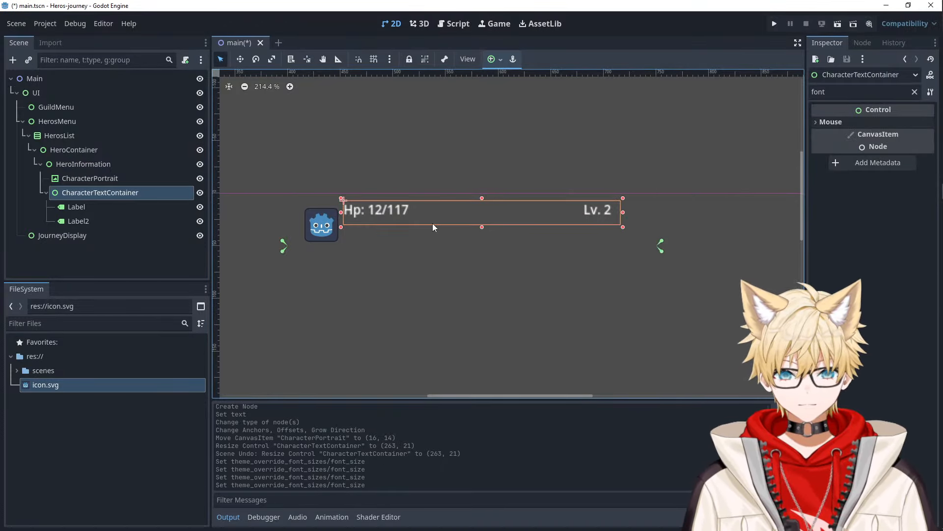
{"action": "left_click_drag", "start_coordinate": [482, 227], "coordinate": [482, 218]}
{"action": "left_click", "coordinate": [482, 178]}
- Reapply the top left anchor preset to the Hp label and shrink it to about 83 by 17 px
{"action": "left_click", "coordinate": [80, 193]}
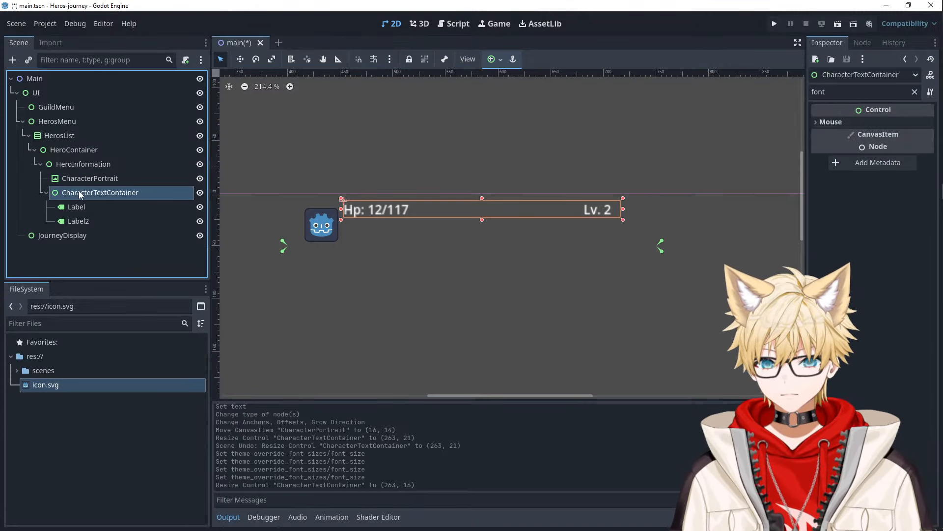
{"action": "left_click", "coordinate": [86, 207]}
{"action": "left_click", "coordinate": [90, 217]}
{"action": "left_click", "coordinate": [90, 209]}
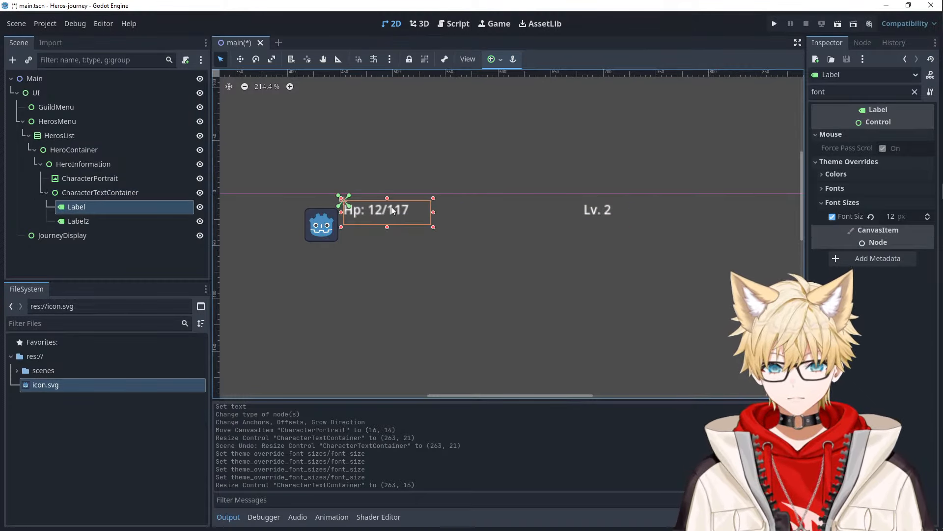
{"action": "left_click", "coordinate": [492, 59]}
{"action": "left_click", "coordinate": [498, 96]}
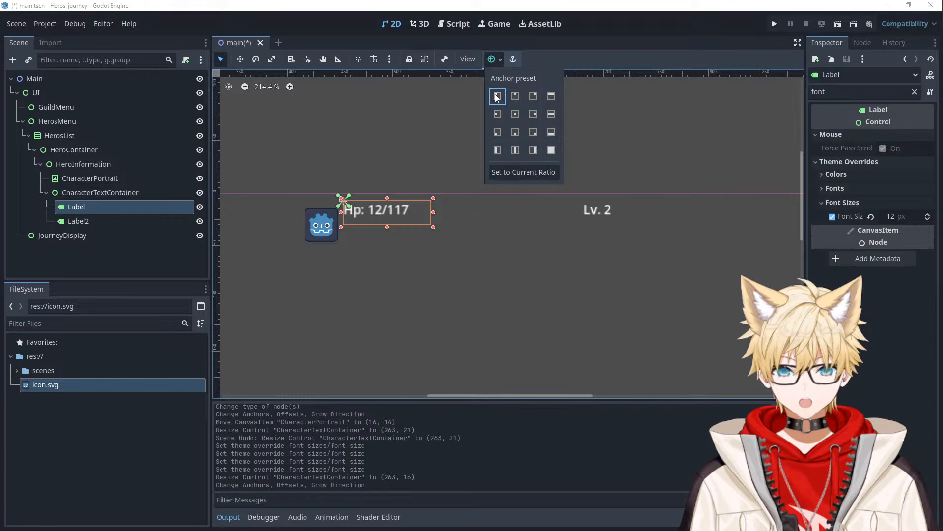
{"action": "left_click", "coordinate": [391, 225]}
{"action": "left_click_drag", "start_coordinate": [387, 228], "coordinate": [387, 219]}
- Refit the Hp label by applying the full rect anchor preset followed by the top left one
{"action": "left_click", "coordinate": [98, 195]}
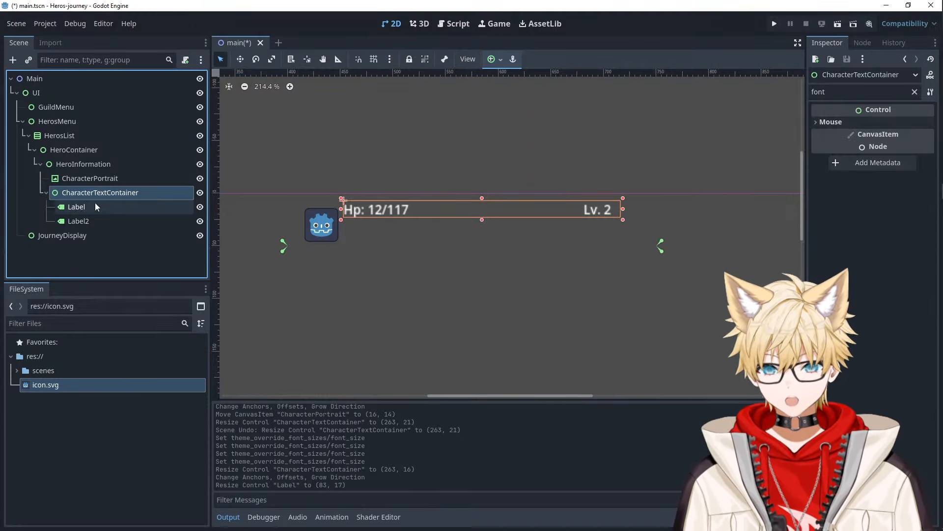
{"action": "left_click", "coordinate": [95, 205]}
{"action": "left_click", "coordinate": [491, 59]}
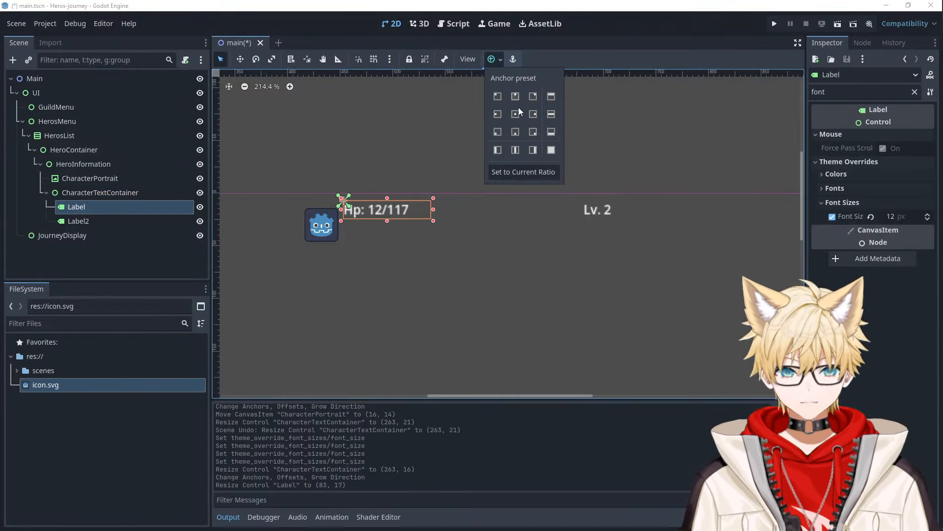
{"action": "left_click", "coordinate": [550, 149]}
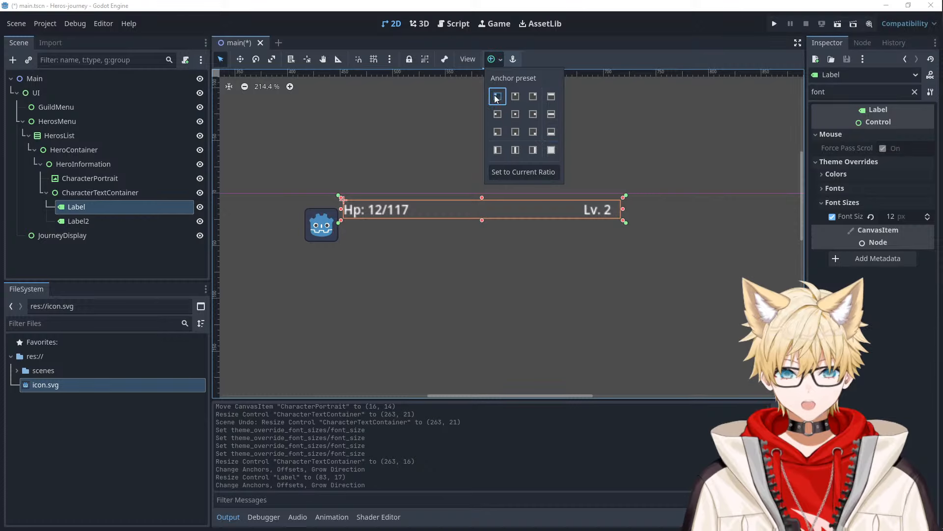
{"action": "left_click", "coordinate": [496, 98]}
- Refit the Lv. label by applying the full rect anchor preset followed by the top right one
{"action": "left_click", "coordinate": [95, 220]}
{"action": "left_click", "coordinate": [96, 220]}
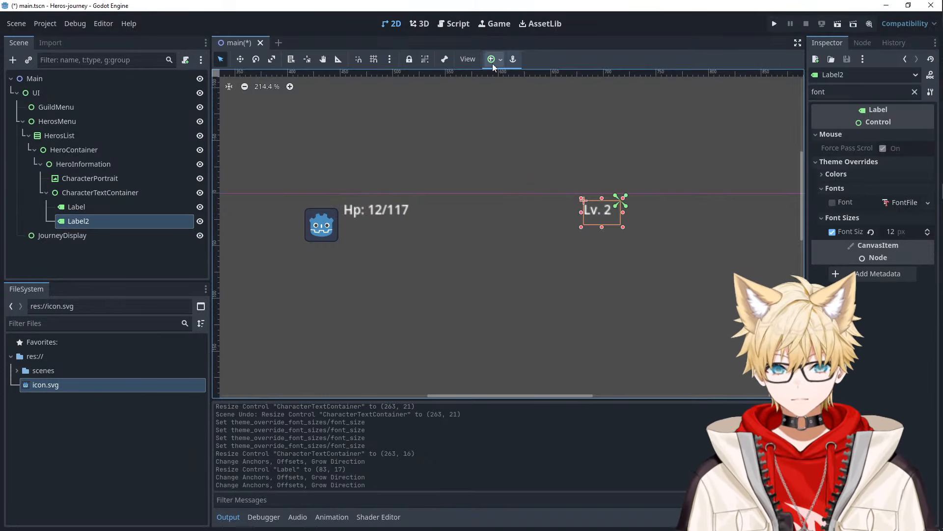
{"action": "left_click", "coordinate": [491, 59]}
{"action": "left_click", "coordinate": [551, 150]}
{"action": "left_click", "coordinate": [533, 96]}
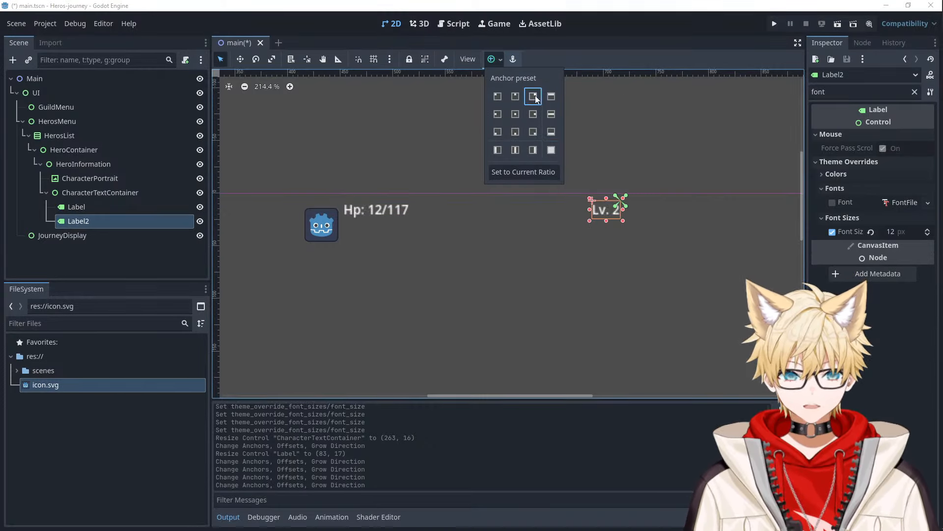
{"action": "left_click", "coordinate": [470, 222]}
{"action": "left_click", "coordinate": [440, 214]}
{"action": "left_click", "coordinate": [397, 156]}
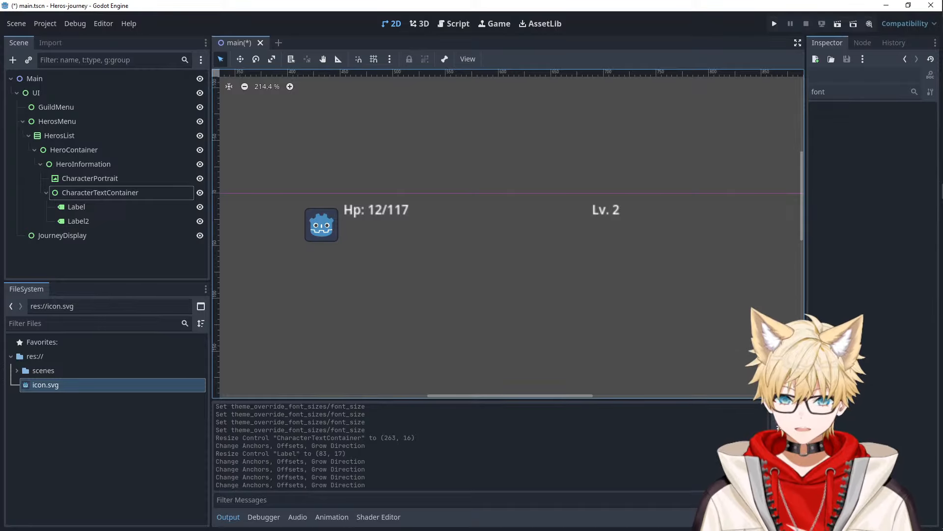
- Add a ProgressBar as a child of CharacterTextContainer and clear the "font" property filter
{"action": "left_click", "coordinate": [107, 203]}
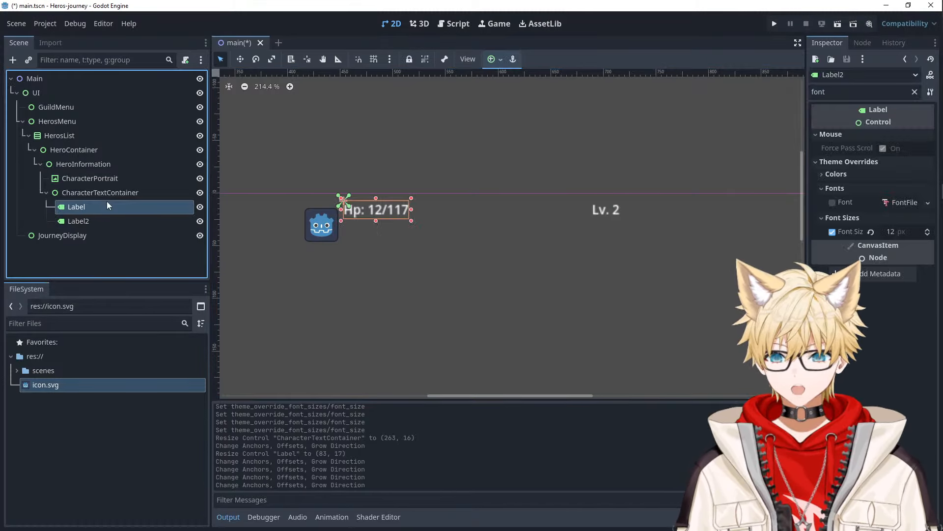
{"action": "left_click", "coordinate": [115, 193]}
{"action": "right_click", "coordinate": [115, 193]}
{"action": "left_click", "coordinate": [189, 208]}
{"action": "type", "text": "progress"}
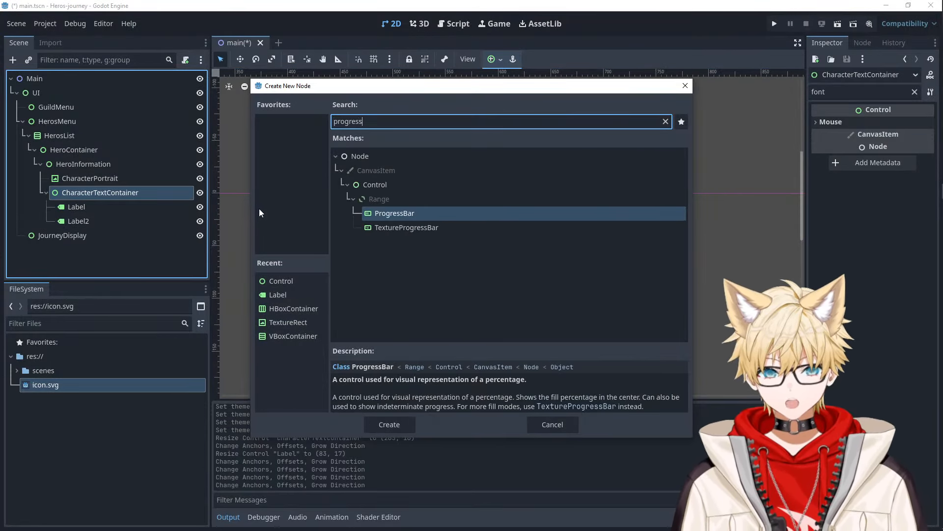
{"action": "key", "text": "Return"}
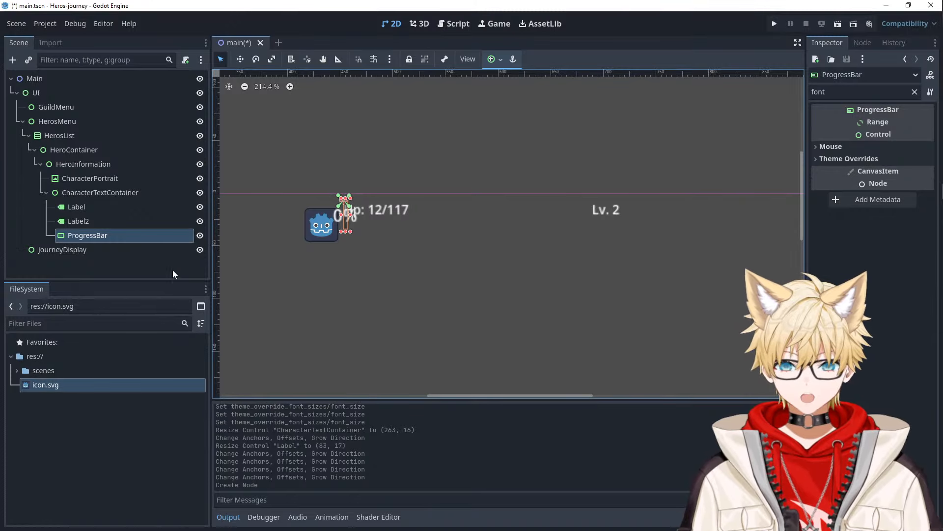
{"action": "left_click", "coordinate": [915, 92]}
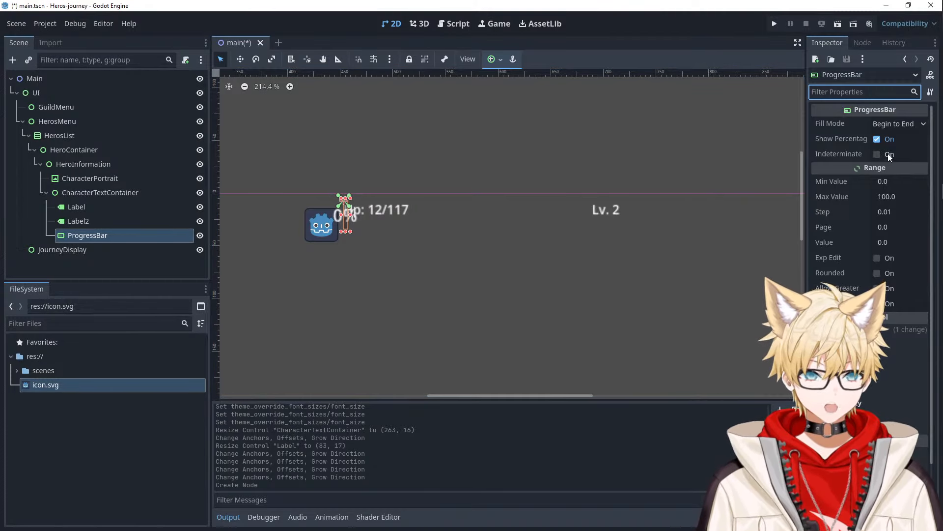
- Turn off the percentage display on the ProgressBar and set its value to 30
{"action": "left_click", "coordinate": [878, 140]}
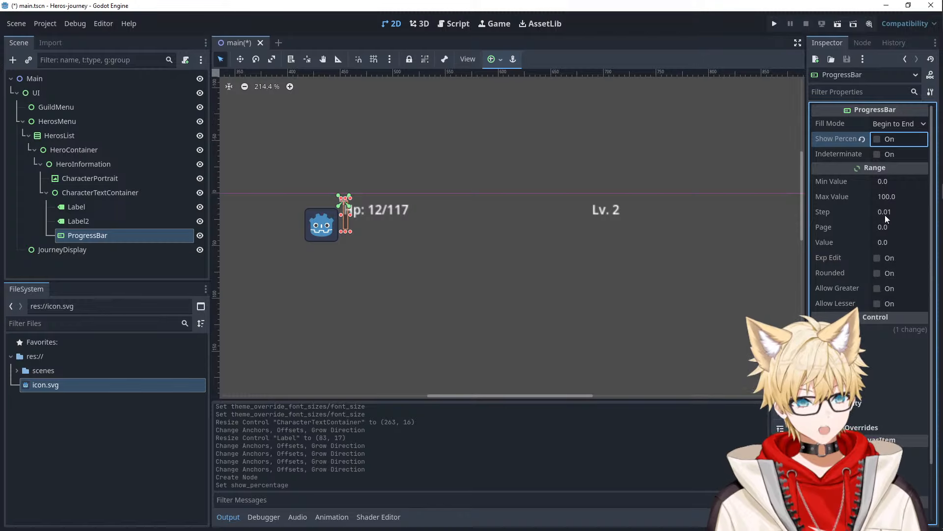
{"action": "left_click", "coordinate": [880, 243]}
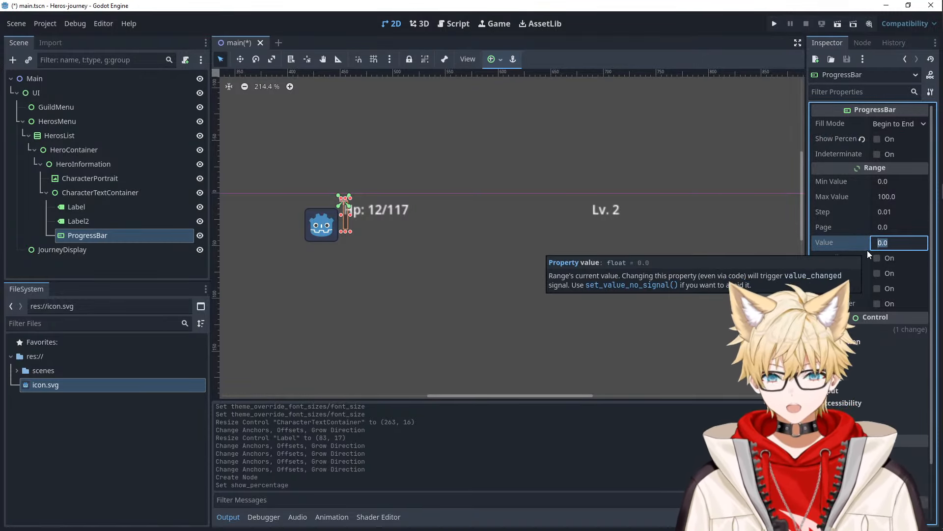
{"action": "type", "text": "30"}
{"action": "left_click", "coordinate": [868, 252]}
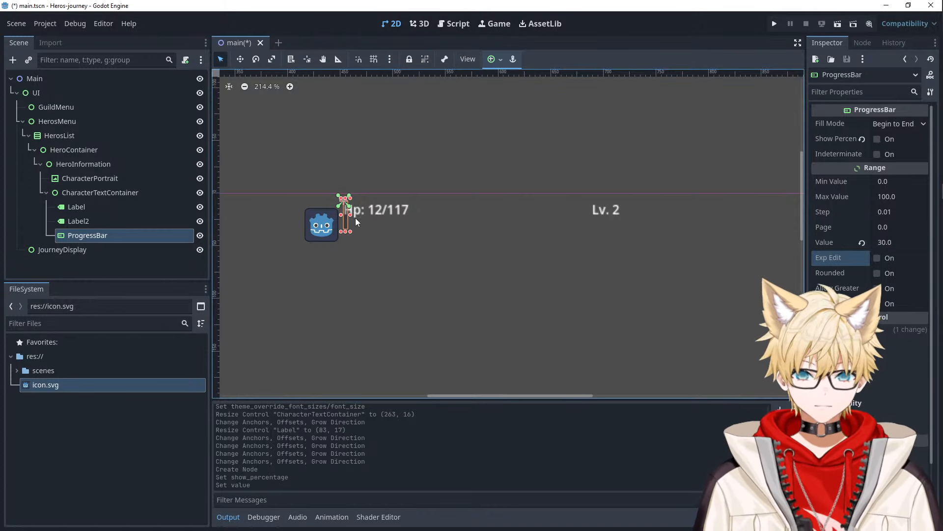
- Resize the ProgressBar to about 262 by 27 px and move it to about (-1, 16), just below the labels
{"action": "left_click_drag", "start_coordinate": [351, 215], "coordinate": [623, 215]}
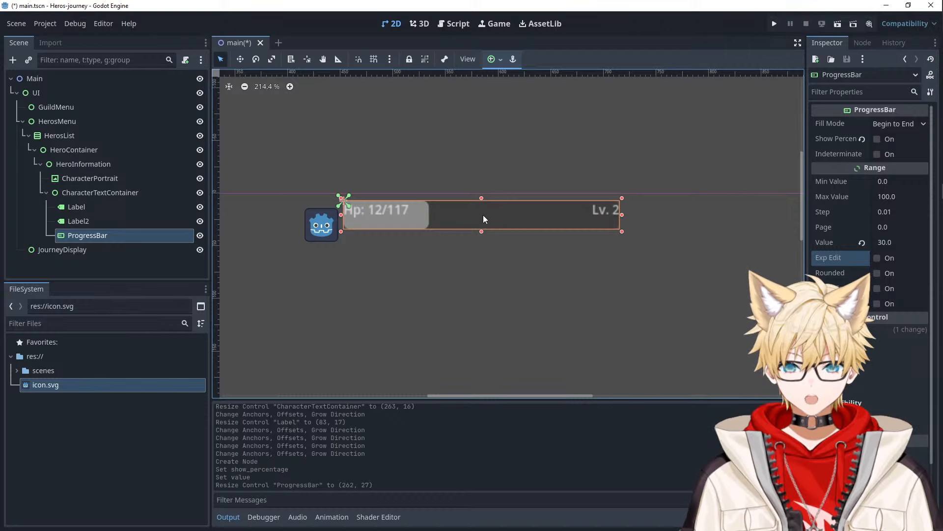
{"action": "left_click_drag", "start_coordinate": [482, 214], "coordinate": [483, 232]}
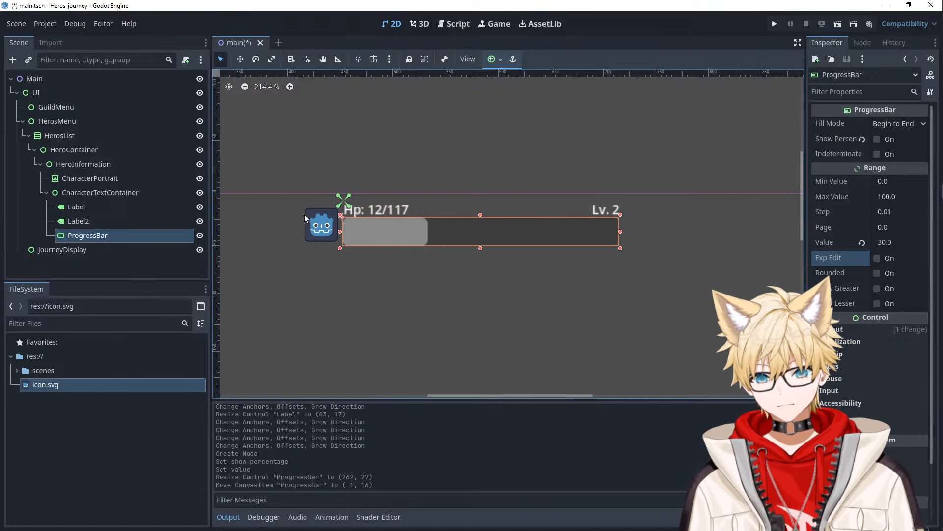
{"action": "left_click", "coordinate": [311, 226]}
{"action": "left_click", "coordinate": [367, 208]}
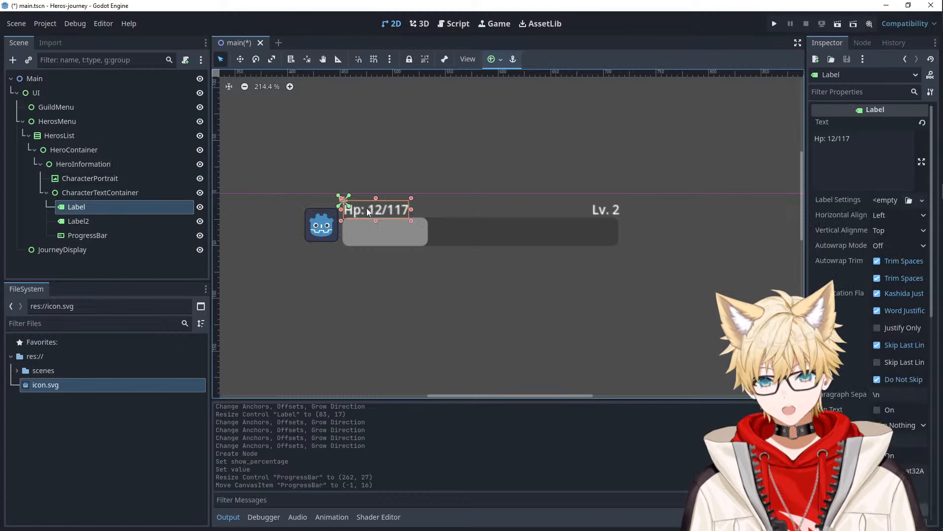
{"action": "left_click", "coordinate": [453, 219]}
{"action": "left_click", "coordinate": [459, 233]}
{"action": "left_click", "coordinate": [453, 230]}
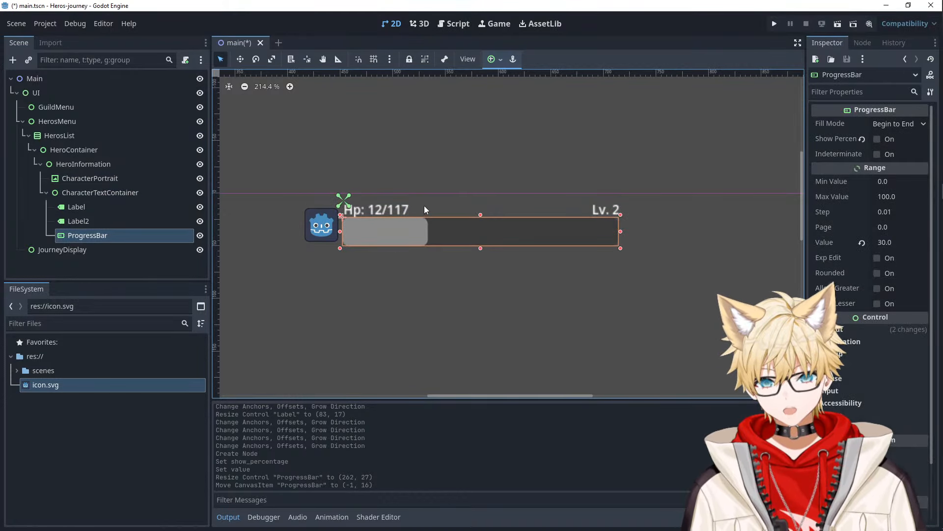
{"action": "left_click", "coordinate": [324, 233]}
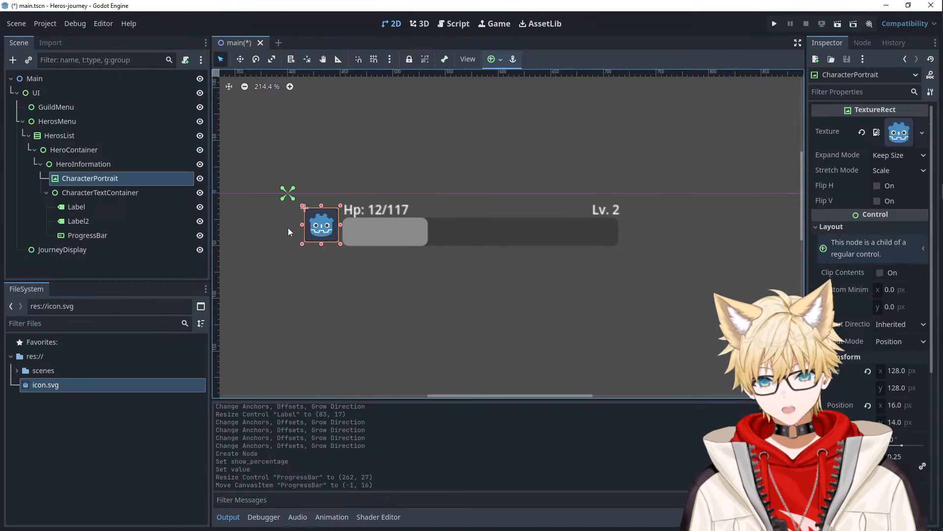
{"action": "left_click", "coordinate": [307, 221]}
{"action": "left_click", "coordinate": [308, 219]}
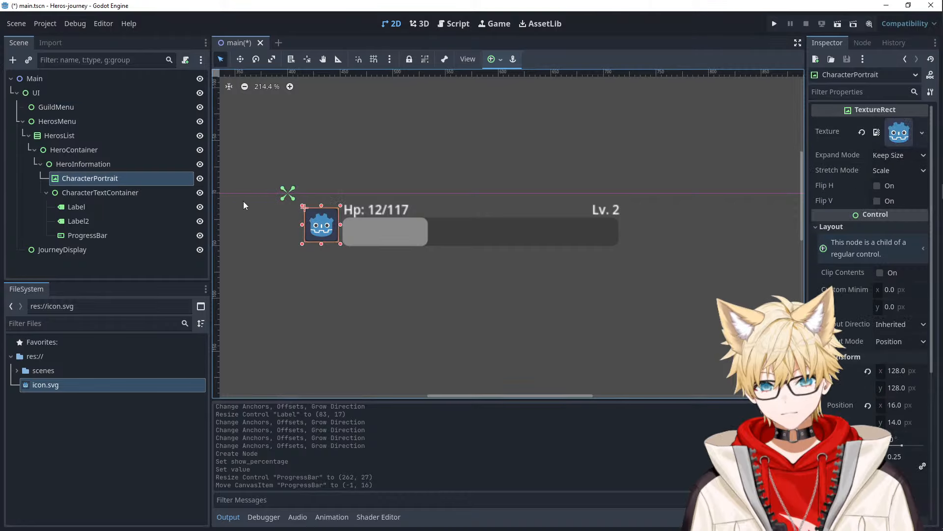
- Add a MarginContainer under HeroInformation, above CharacterTextContainer, and make CharacterPortrait its child
{"action": "right_click", "coordinate": [115, 164]}
{"action": "left_click", "coordinate": [156, 169]}
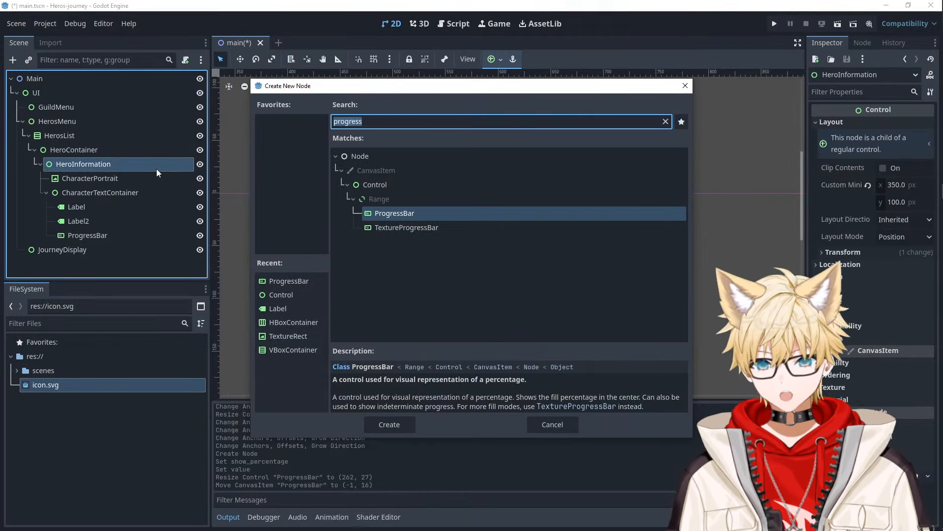
{"action": "type", "text": "margin"}
{"action": "key", "text": "Return"}
{"action": "left_click_drag", "start_coordinate": [106, 248], "coordinate": [99, 173]}
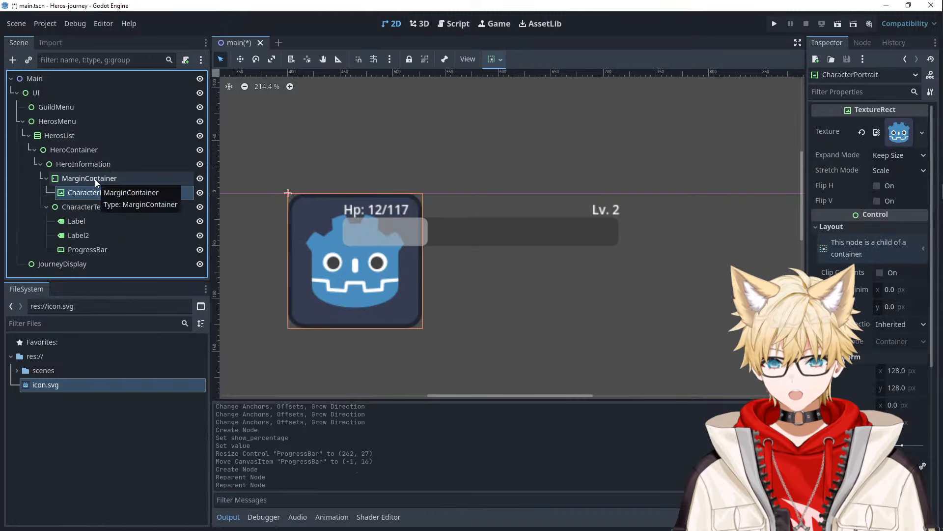
- Check the minimum size of HeroInformation, multiply its width of 350 by 0.3 in Calculator, and return to the scene
{"action": "left_click", "coordinate": [93, 178]}
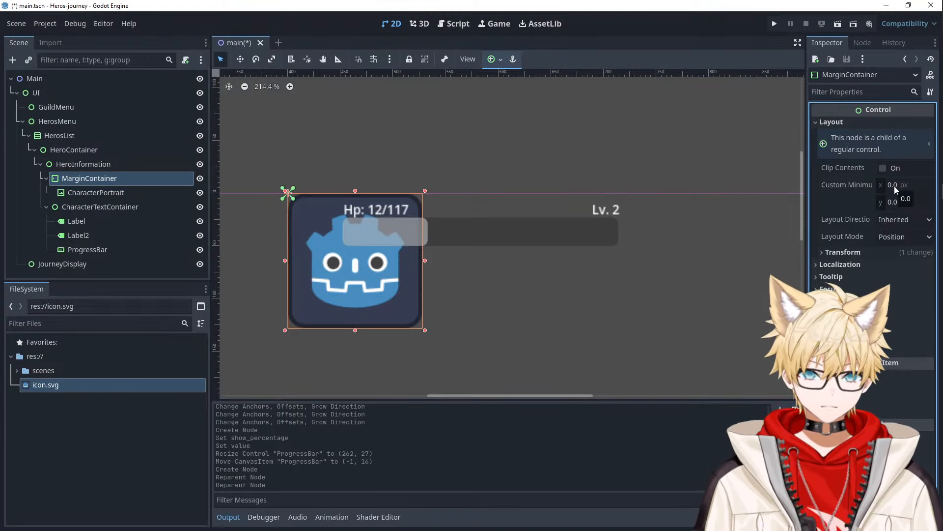
{"action": "left_click", "coordinate": [895, 186]}
{"action": "left_click", "coordinate": [393, 233]}
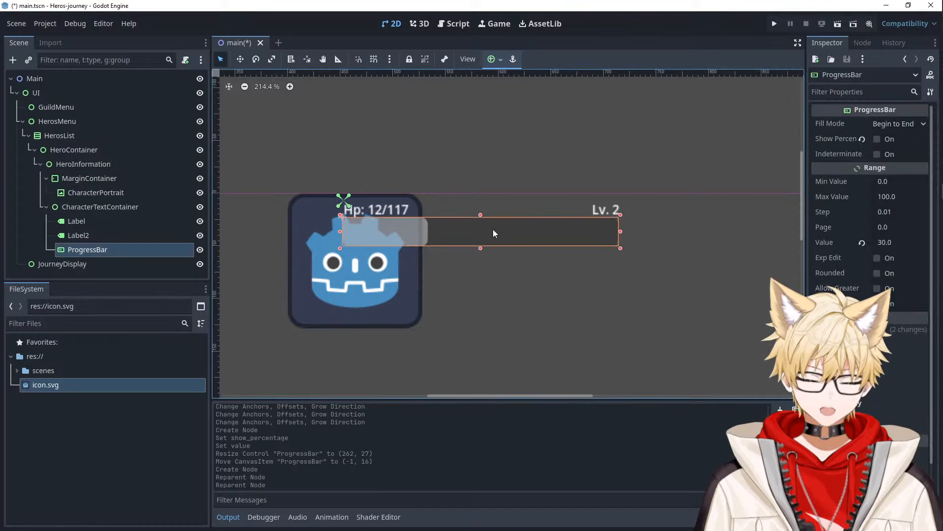
{"action": "left_click", "coordinate": [479, 298]}
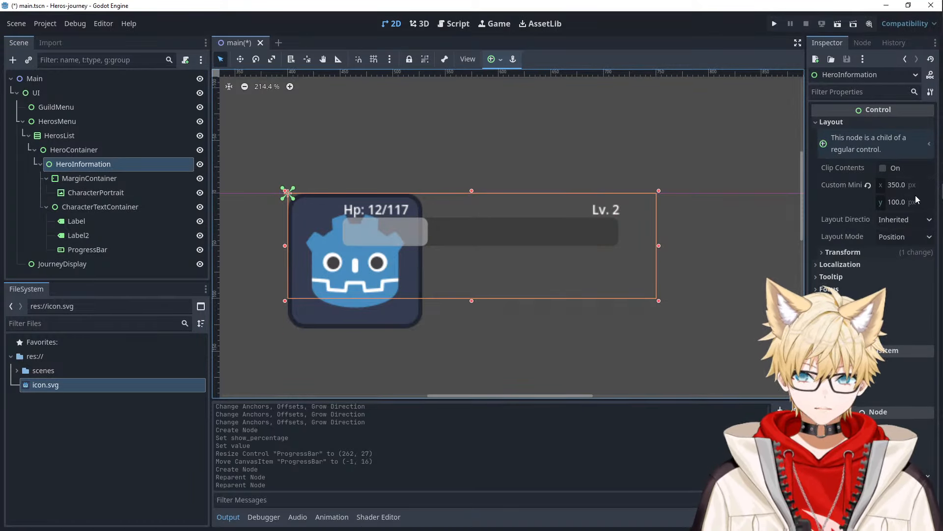
{"action": "key", "text": "super"}
{"action": "type", "text": "calc"}
{"action": "key", "text": "Return"}
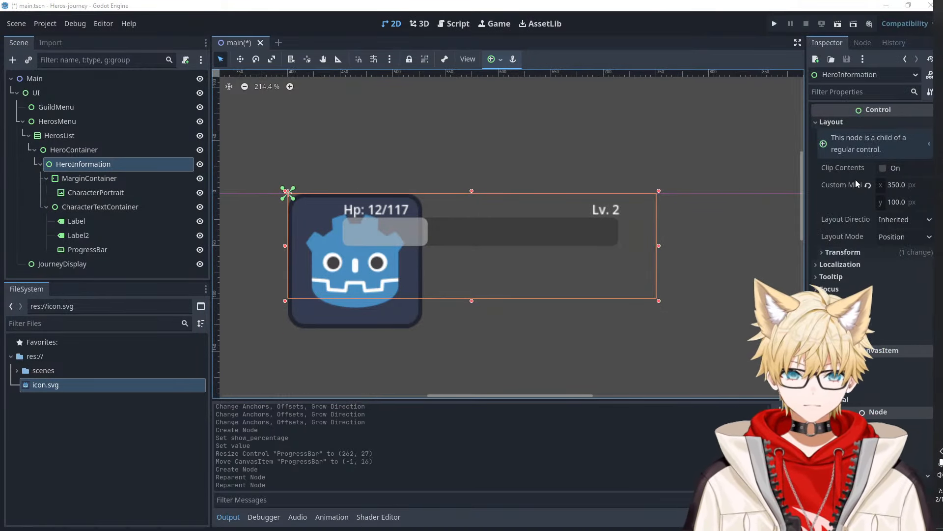
{"action": "left_click", "coordinate": [223, 121]}
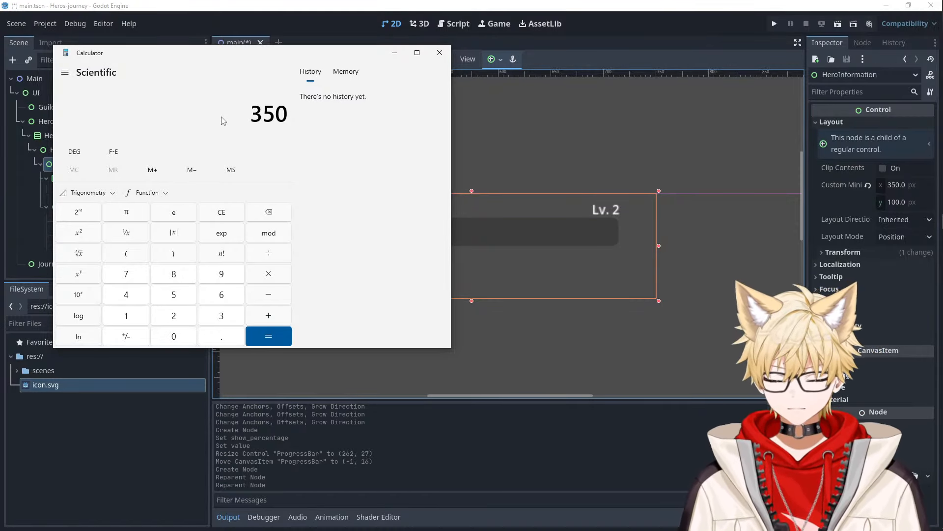
{"action": "type", "text": "0.3"}
{"action": "key", "text": "Return"}
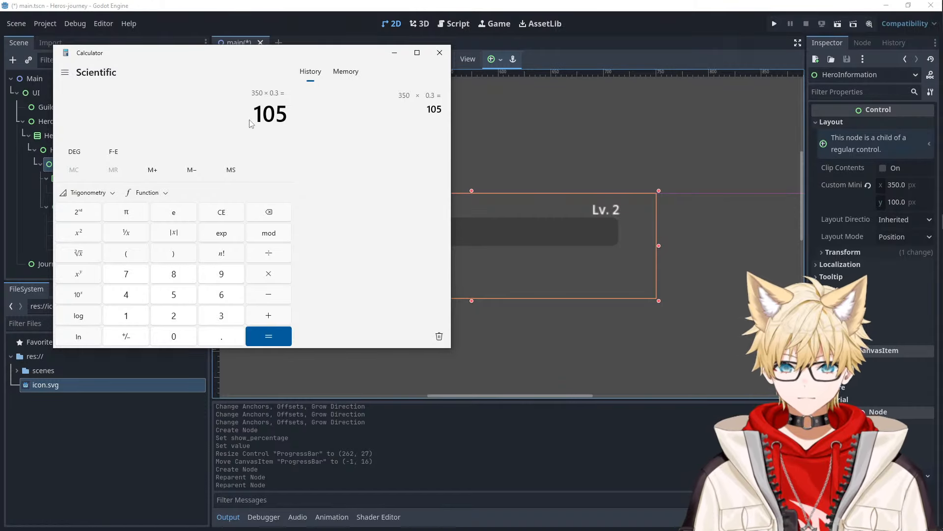
{"action": "left_click", "coordinate": [445, 58]}
- Set the CharacterPortrait's custom minimum width to 100 px
{"action": "left_click", "coordinate": [318, 250]}
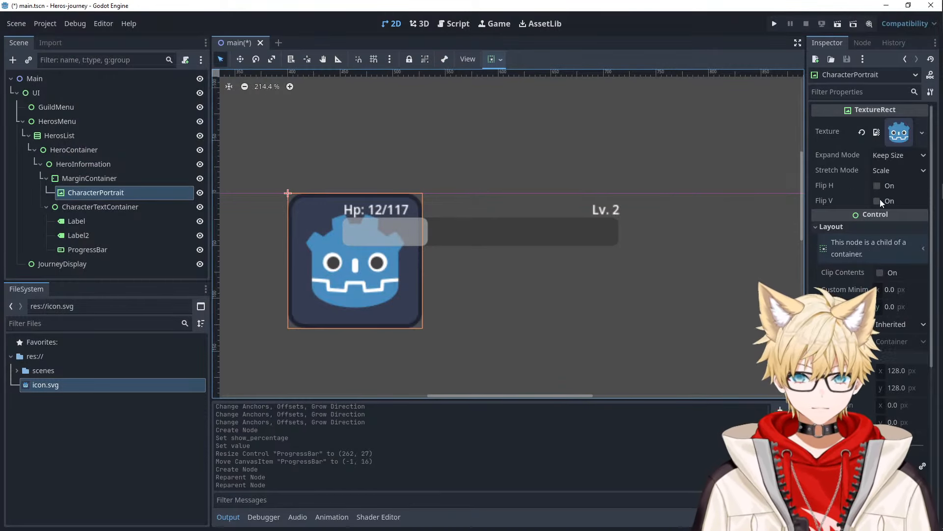
{"action": "left_click", "coordinate": [890, 290]}
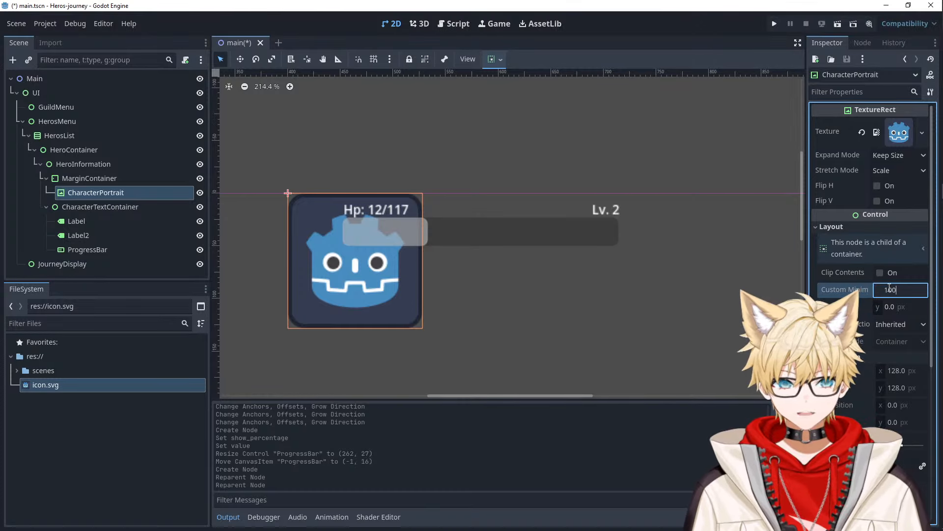
{"action": "type", "text": "100"}
{"action": "key", "text": "Tab"}
{"action": "scroll", "coordinate": [889, 288], "scroll_direction": "down", "scroll_amount": 5}
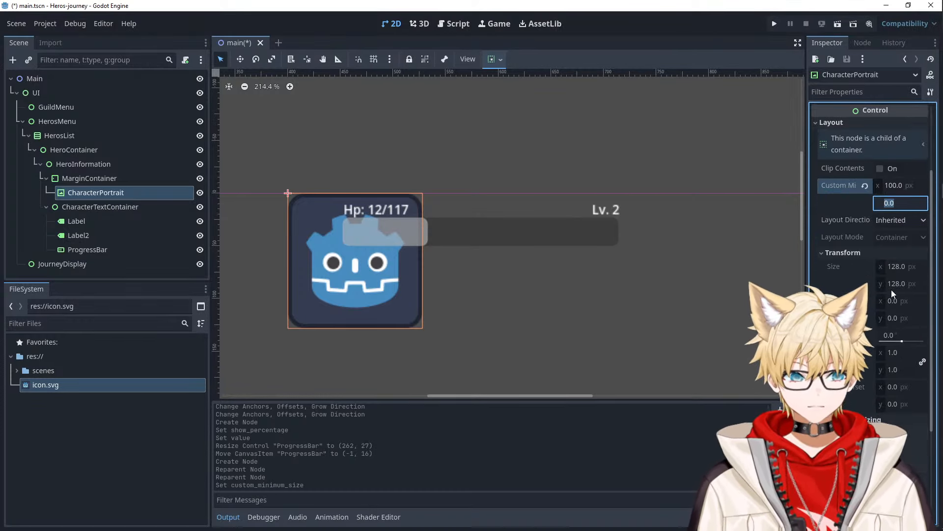
{"action": "left_click", "coordinate": [316, 306]}
{"action": "left_click", "coordinate": [101, 179]}
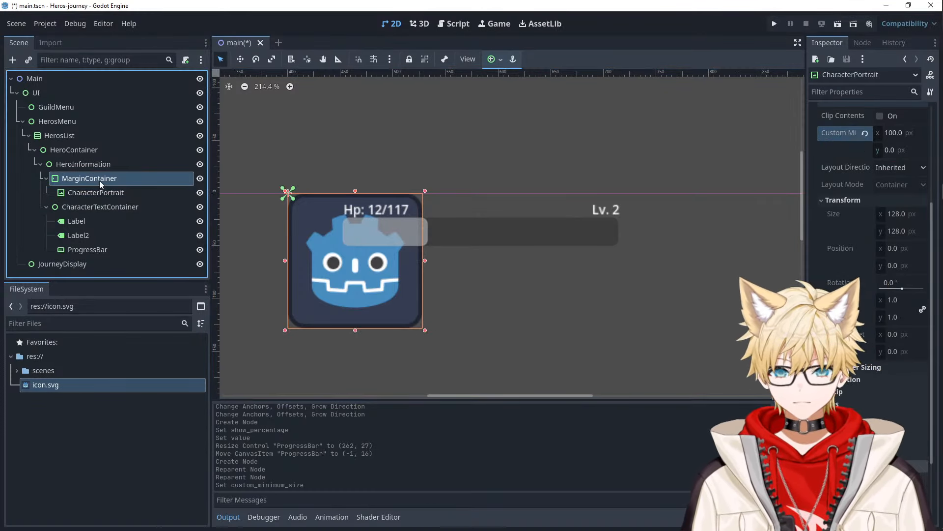
{"action": "left_click", "coordinate": [126, 196]}
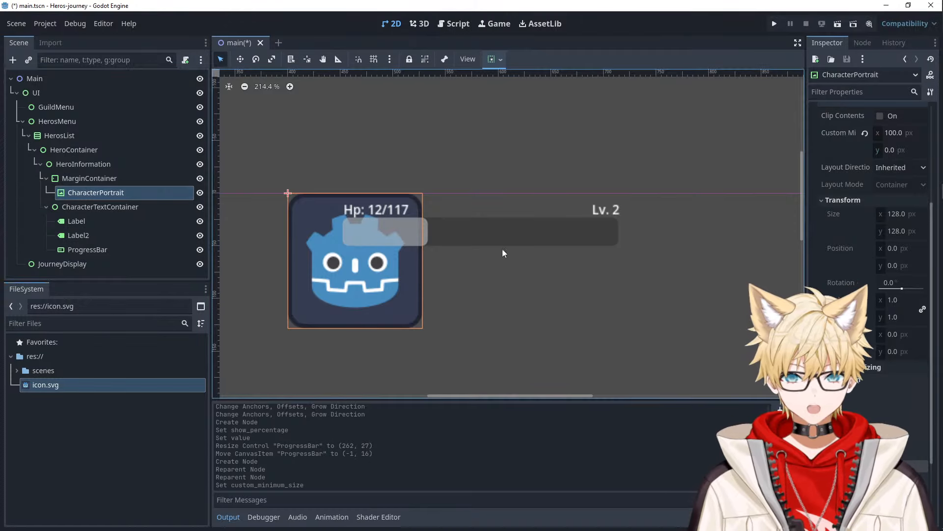
- Review the CharacterPortrait's expand mode options, keeping Keep Size, and look through its transform properties
{"action": "scroll", "coordinate": [865, 344], "scroll_direction": "up", "scroll_amount": 3}
{"action": "left_click", "coordinate": [889, 156]}
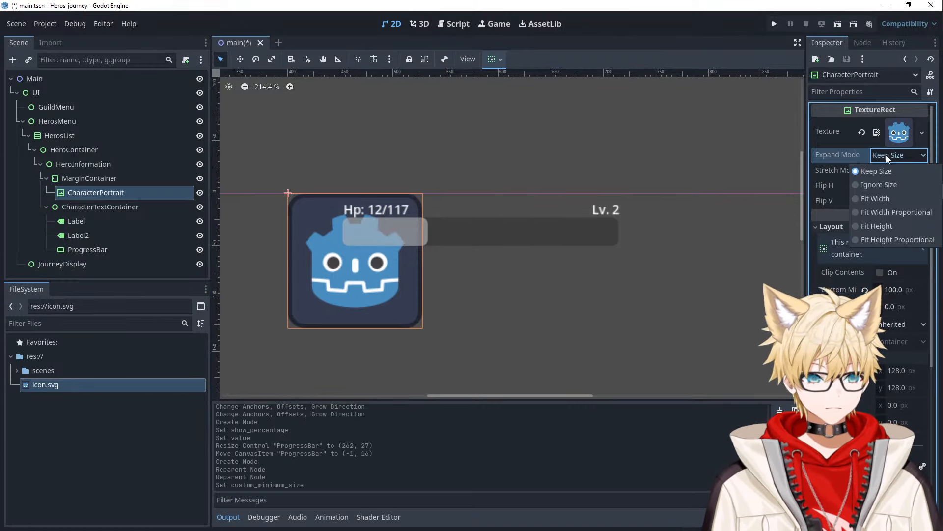
{"action": "left_click", "coordinate": [880, 171]}
{"action": "scroll", "coordinate": [886, 236], "scroll_direction": "down", "scroll_amount": 5}
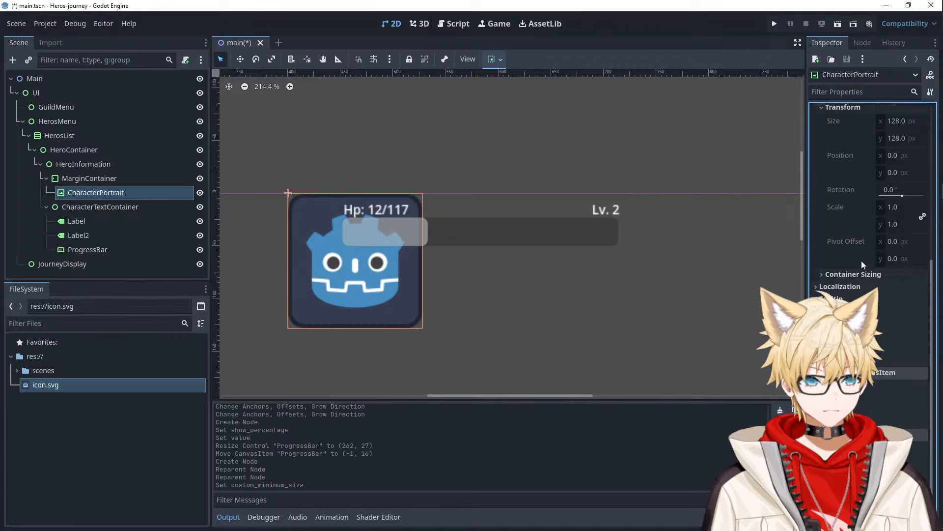
{"action": "scroll", "coordinate": [865, 260], "scroll_direction": "up", "scroll_amount": 5}
- Filter the properties by "scale" and try scaling the MarginContainer to 0.25 on both axes
{"action": "left_click", "coordinate": [854, 92]}
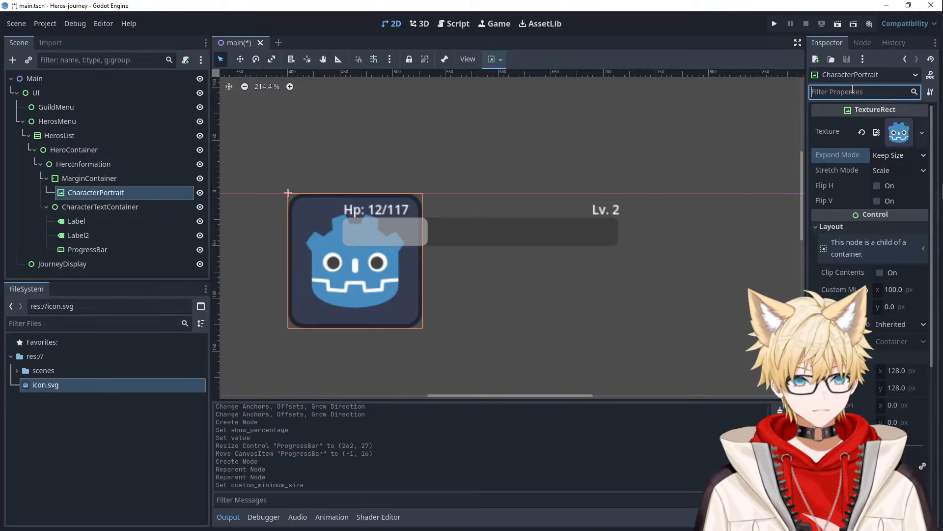
{"action": "type", "text": "scale"}
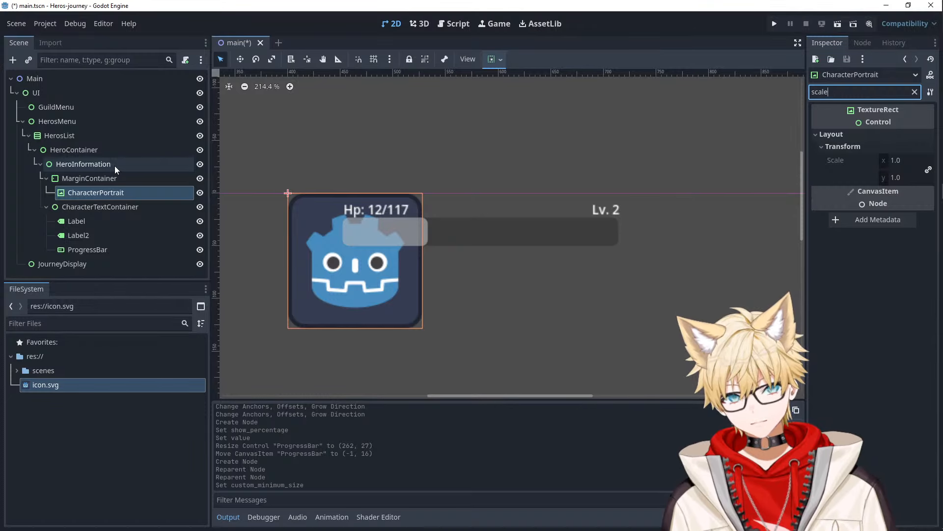
{"action": "left_click", "coordinate": [109, 178]}
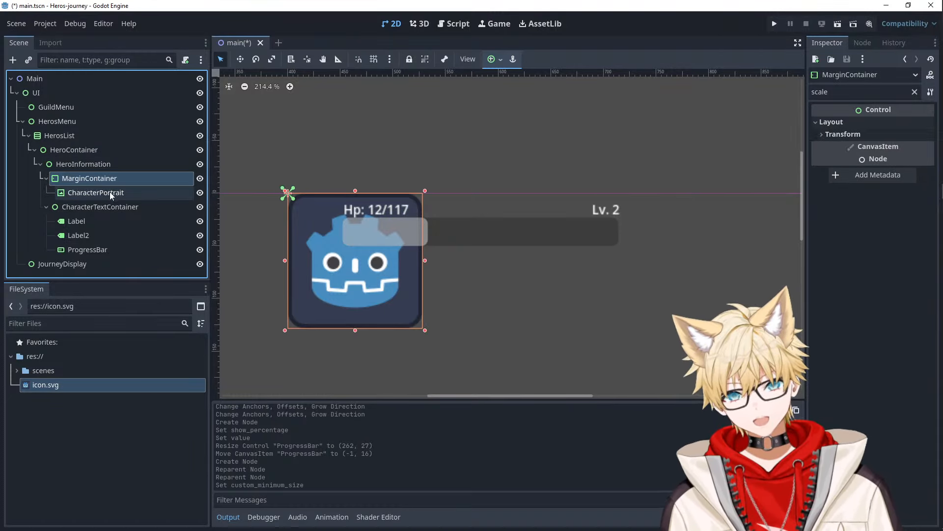
{"action": "left_click", "coordinate": [111, 193]}
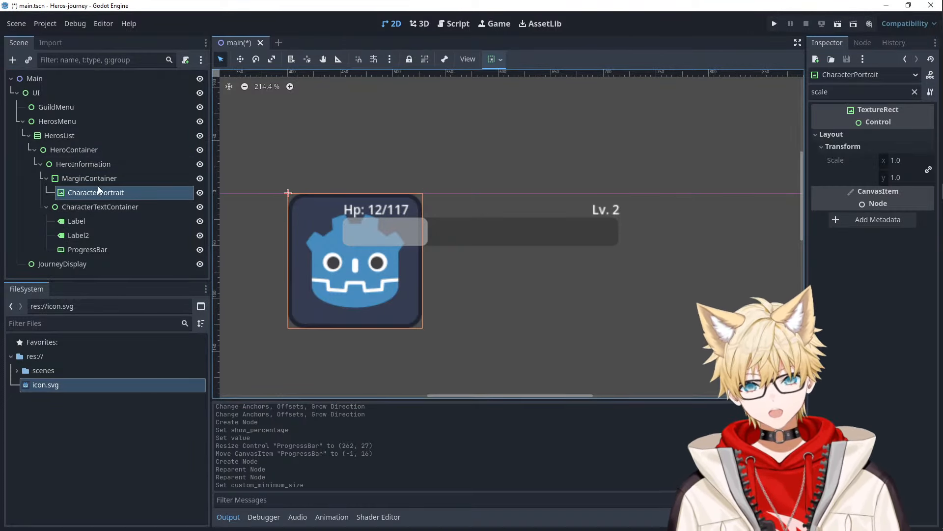
{"action": "left_click", "coordinate": [98, 178]}
{"action": "left_click", "coordinate": [857, 134]}
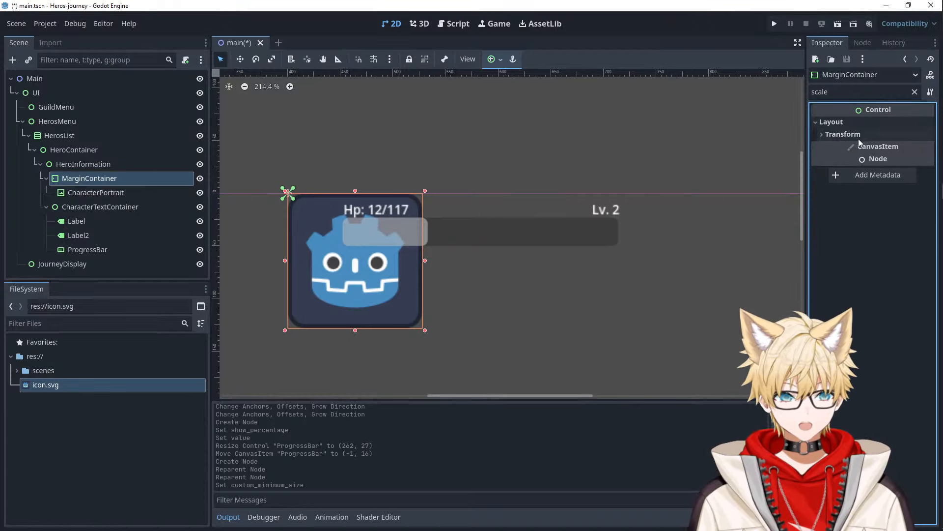
{"action": "left_click", "coordinate": [895, 148]}
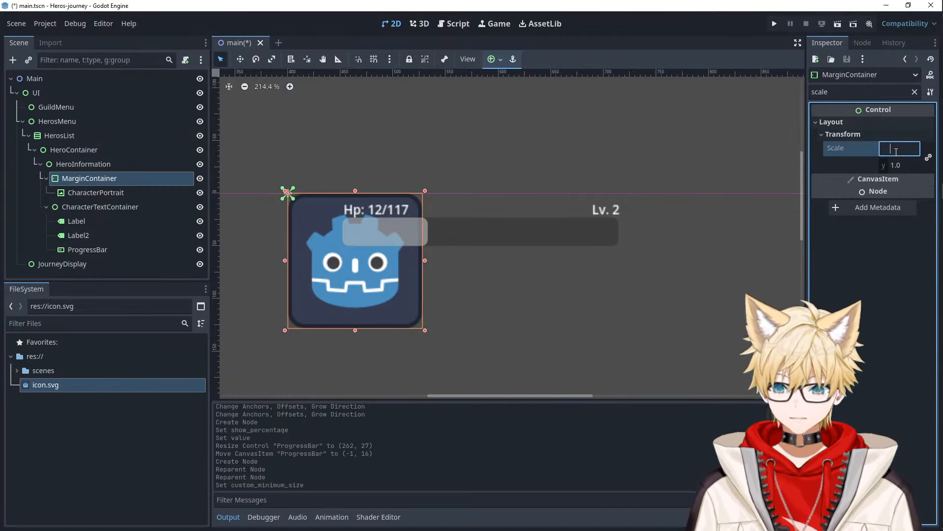
{"action": "key", "text": "Tab"}
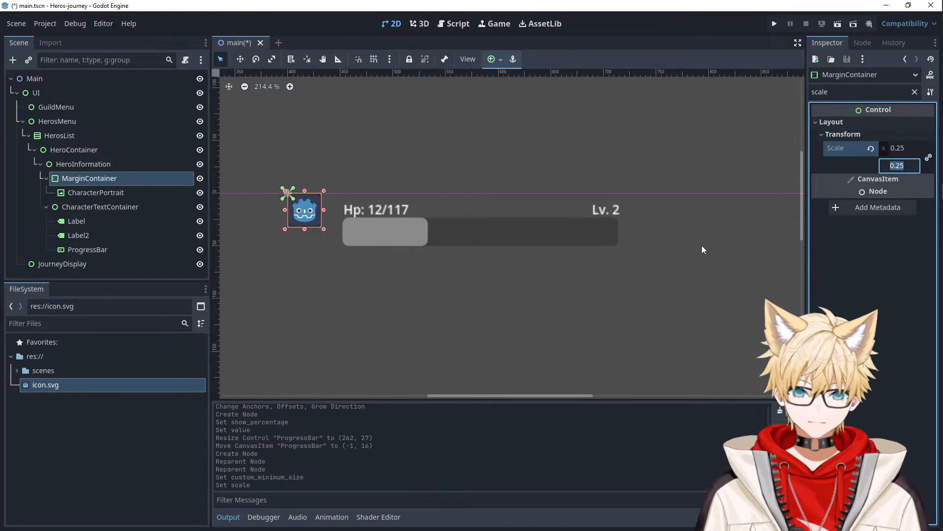
{"action": "key", "text": "ctrl+z"}
- Clear the property filter for CharacterPortrait and open the icon.svg resource to inspect its image size
{"action": "left_click", "coordinate": [96, 192]}
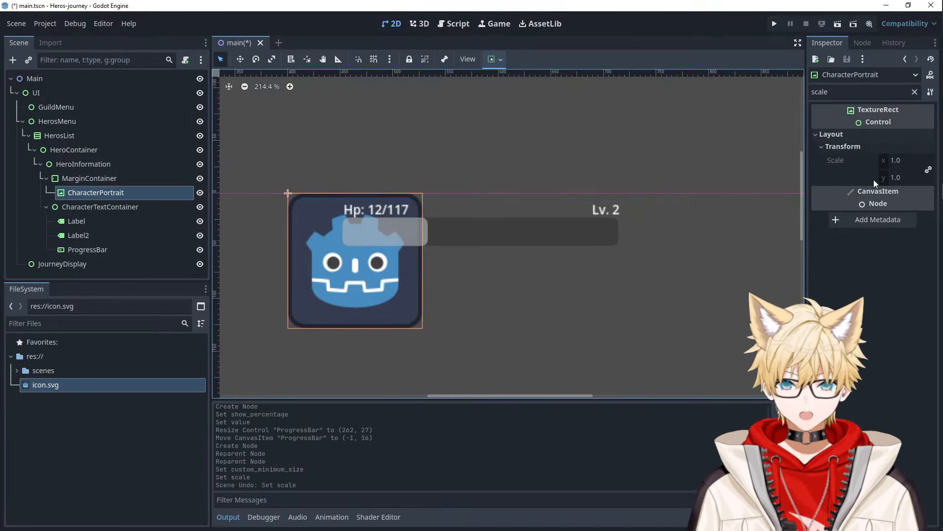
{"action": "left_click", "coordinate": [915, 92]}
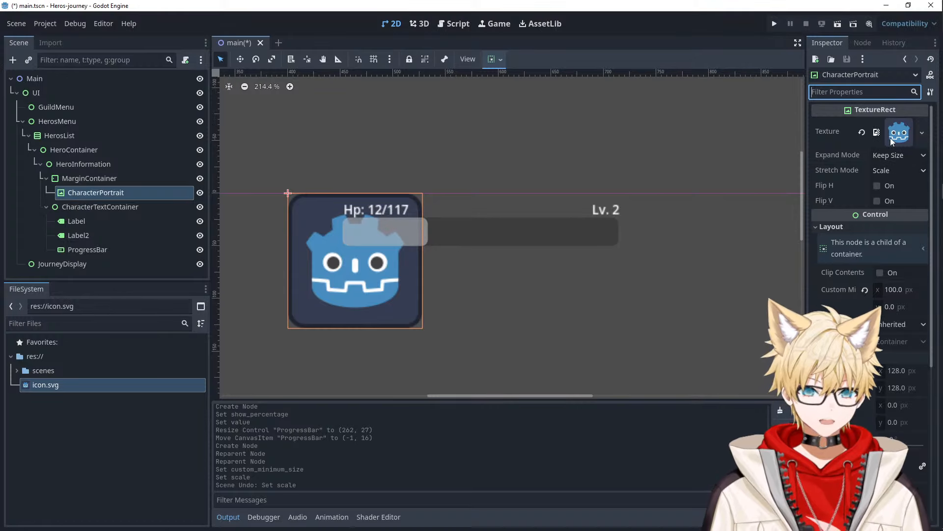
{"action": "right_click", "coordinate": [105, 384]}
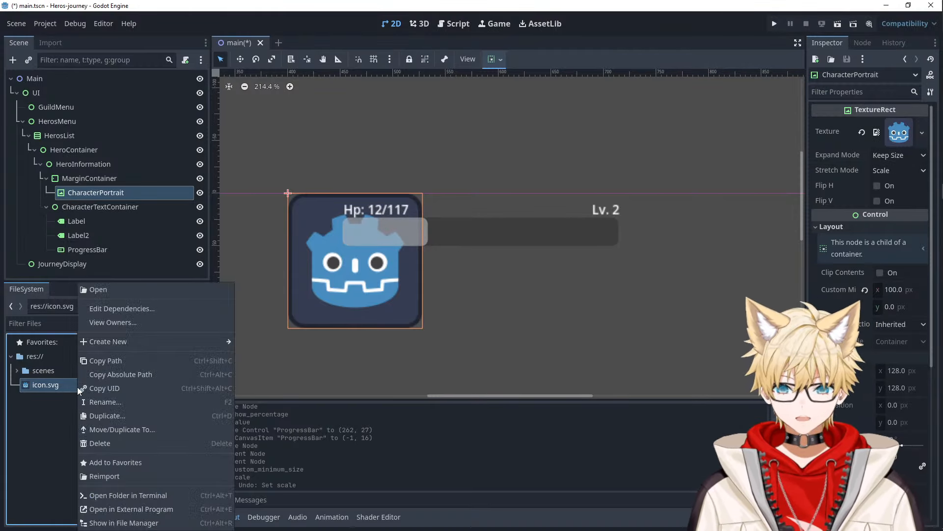
{"action": "left_click", "coordinate": [111, 295]}
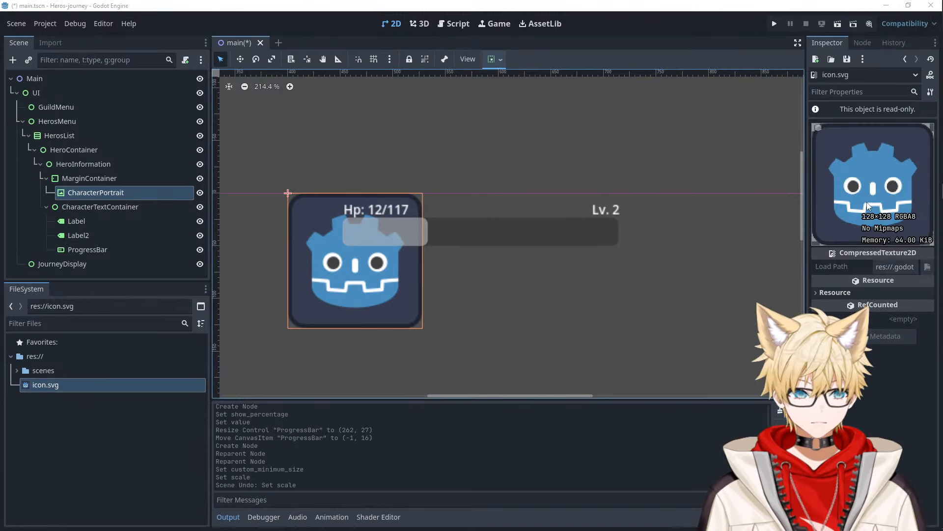
- Launch GIMP and bring up its dialog for opening an image
{"action": "key", "text": "super"}
{"action": "type", "text": "gimp"}
{"action": "key", "text": "Return"}
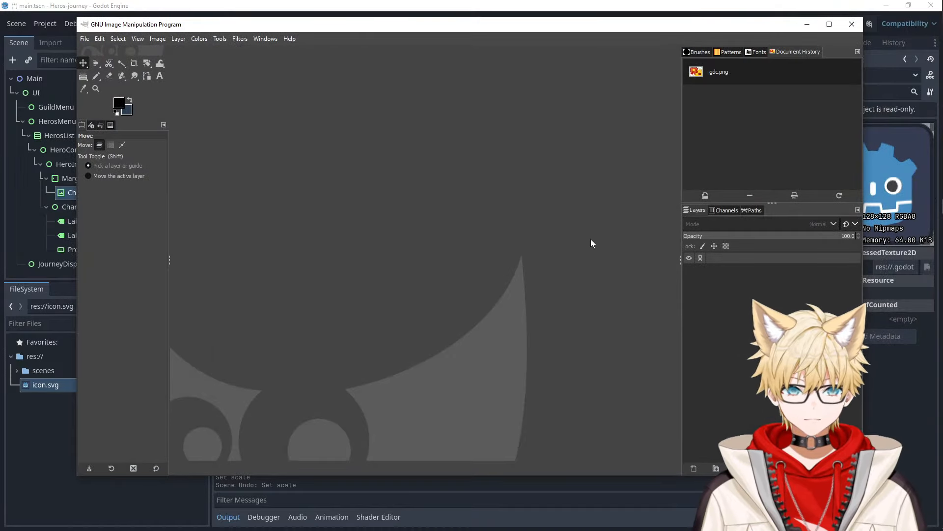
{"action": "left_click", "coordinate": [86, 39]}
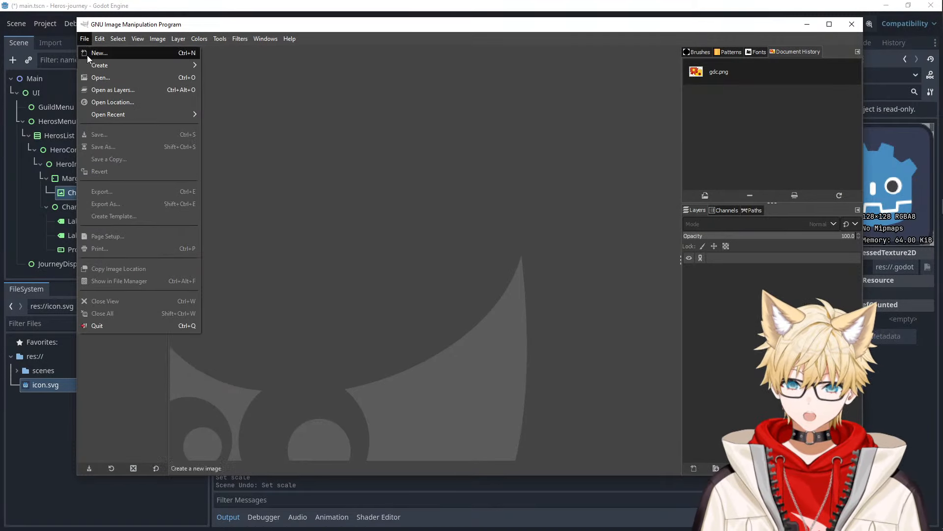
{"action": "left_click", "coordinate": [109, 75]}
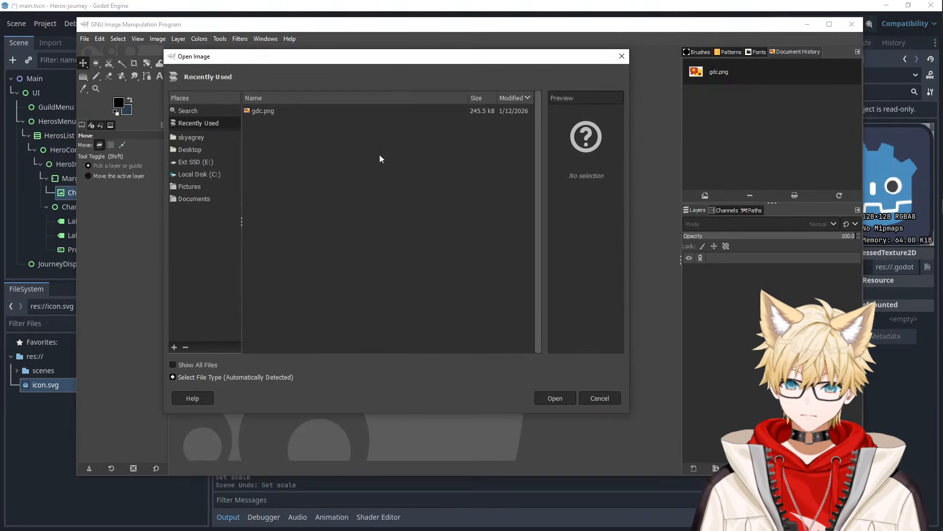
- Browse from the home folder into the Projects folder
{"action": "left_click", "coordinate": [190, 137]}
{"action": "scroll", "coordinate": [298, 237], "scroll_direction": "down", "scroll_amount": 2}
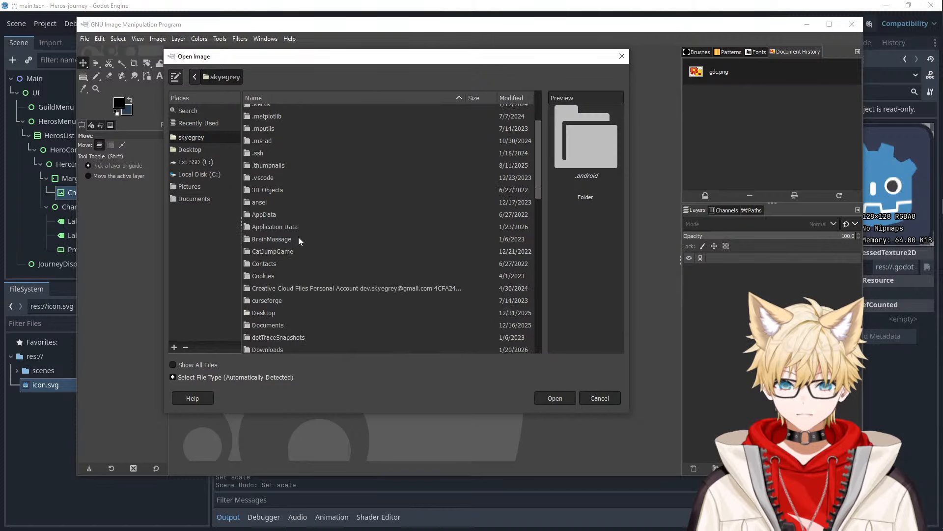
{"action": "left_click", "coordinate": [299, 238]}
{"action": "type", "text": "proj"}
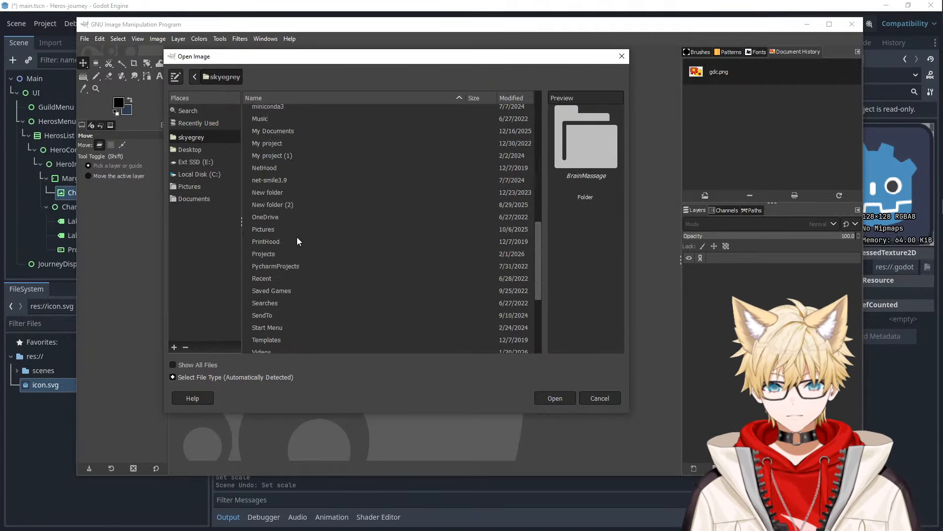
{"action": "key", "text": "Return"}
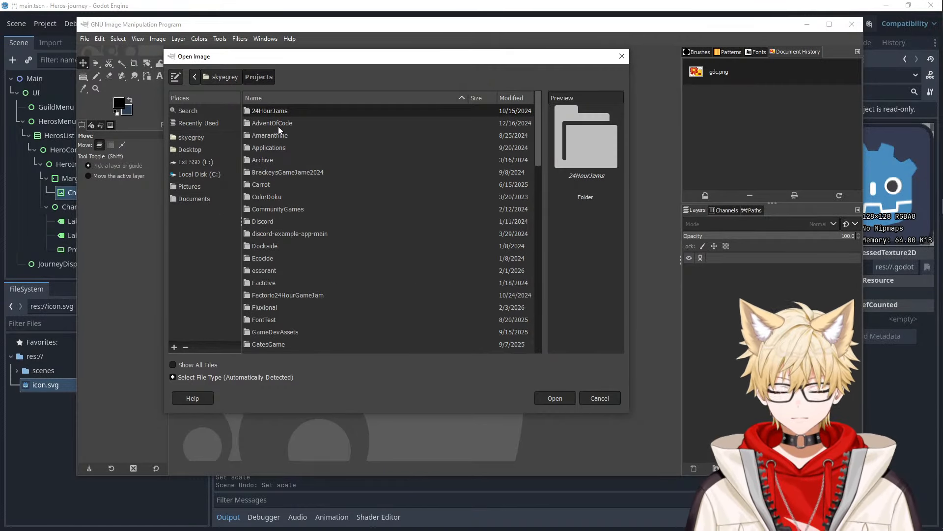
- Look through the folders starting with "gwj" in Projects for the current game project
{"action": "left_click", "coordinate": [278, 125]}
{"action": "type", "text": "gwj"}
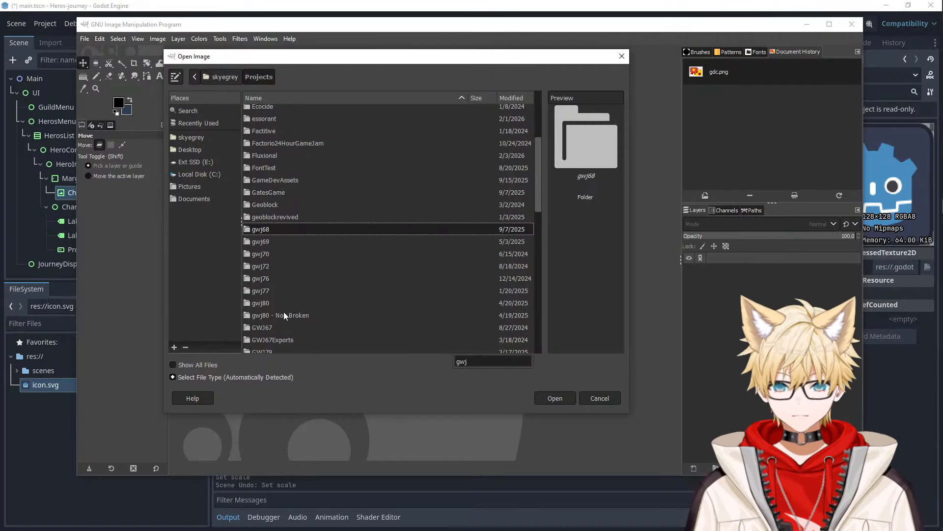
{"action": "key", "text": "Down"}
{"action": "key", "text": "Down"}
{"action": "key", "text": "Down"}
{"action": "key", "text": "Down"}
{"action": "key", "text": "Down"}
{"action": "key", "text": "Down"}
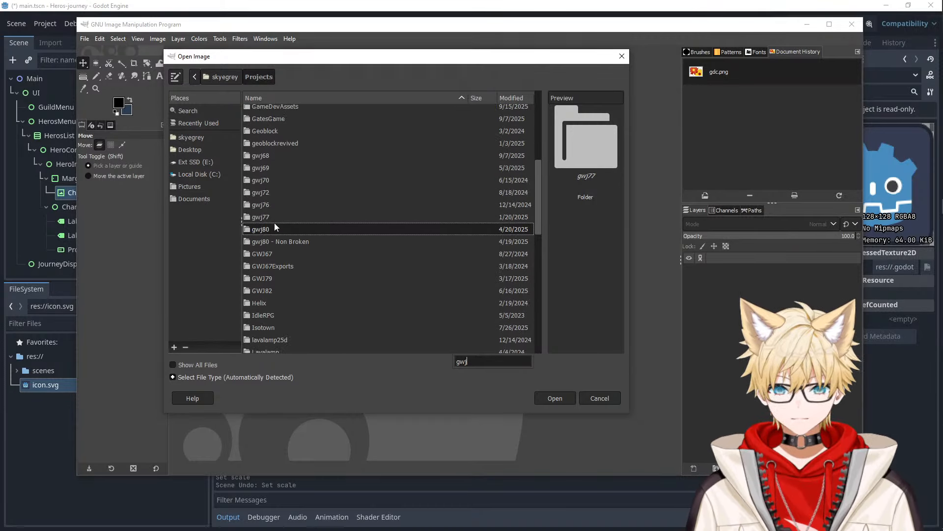
{"action": "key", "text": "Up"}
{"action": "key", "text": "Up"}
{"action": "key", "text": "Up"}
{"action": "key", "text": "Up"}
{"action": "key", "text": "Up"}
{"action": "key", "text": "Up"}
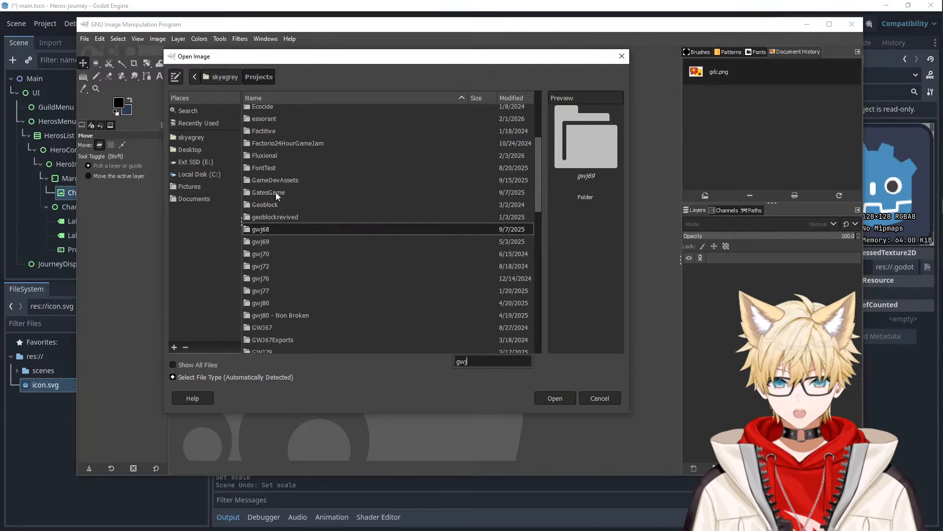
{"action": "key", "text": "Down"}
{"action": "key", "text": "Down"}
{"action": "key", "text": "Down"}
{"action": "key", "text": "Down"}
{"action": "key", "text": "Down"}
{"action": "key", "text": "Down"}
{"action": "key", "text": "Down"}
{"action": "key", "text": "Down"}
{"action": "key", "text": "Down"}
{"action": "key", "text": "Down"}
{"action": "key", "text": "Down"}
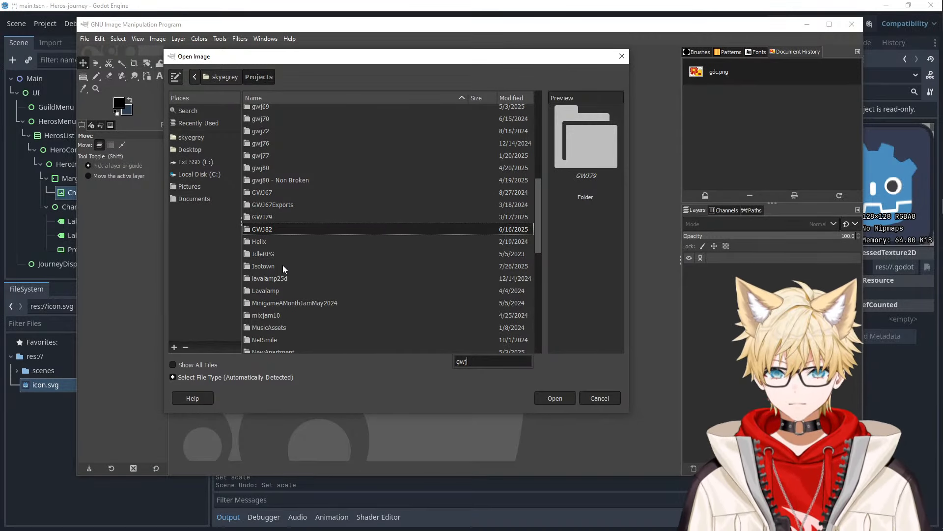
{"action": "key", "text": "Down"}
{"action": "key", "text": "Down"}
{"action": "key", "text": "Up"}
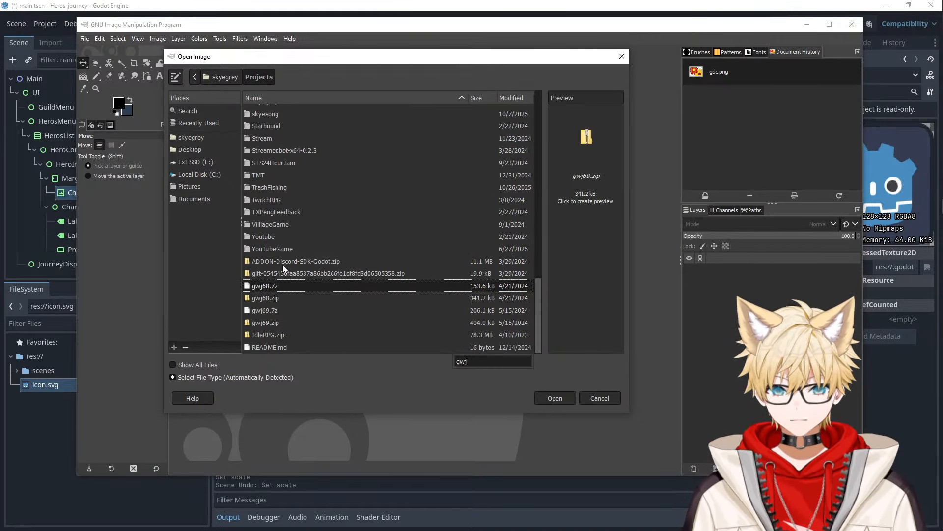
{"action": "key", "text": "Up"}
{"action": "key", "text": "Up"}
{"action": "key", "text": "Up"}
{"action": "key", "text": "Up"}
{"action": "key", "text": "Up"}
{"action": "key", "text": "Up"}
{"action": "key", "text": "Up"}
{"action": "key", "text": "Up"}
{"action": "key", "text": "Up"}
{"action": "key", "text": "Up"}
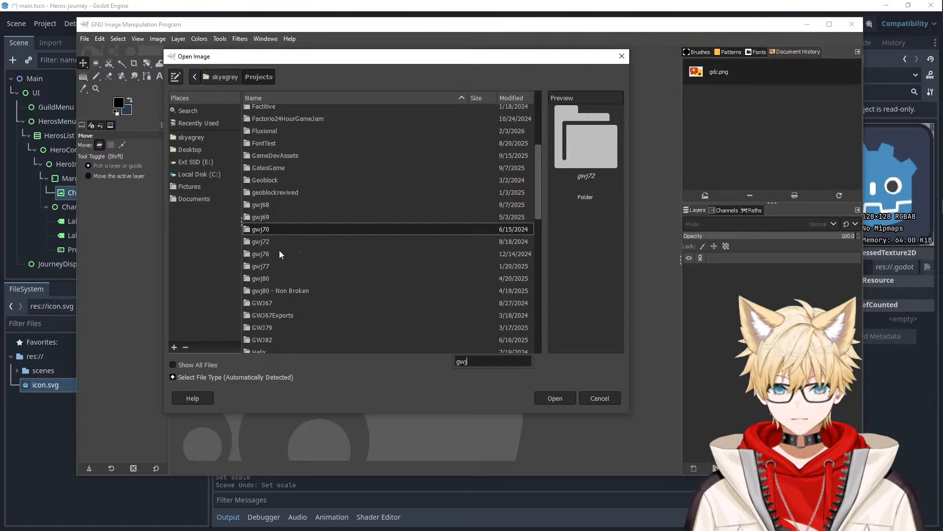
{"action": "key", "text": "Down"}
{"action": "key", "text": "Down"}
{"action": "key", "text": "Down"}
{"action": "key", "text": "Down"}
{"action": "key", "text": "Down"}
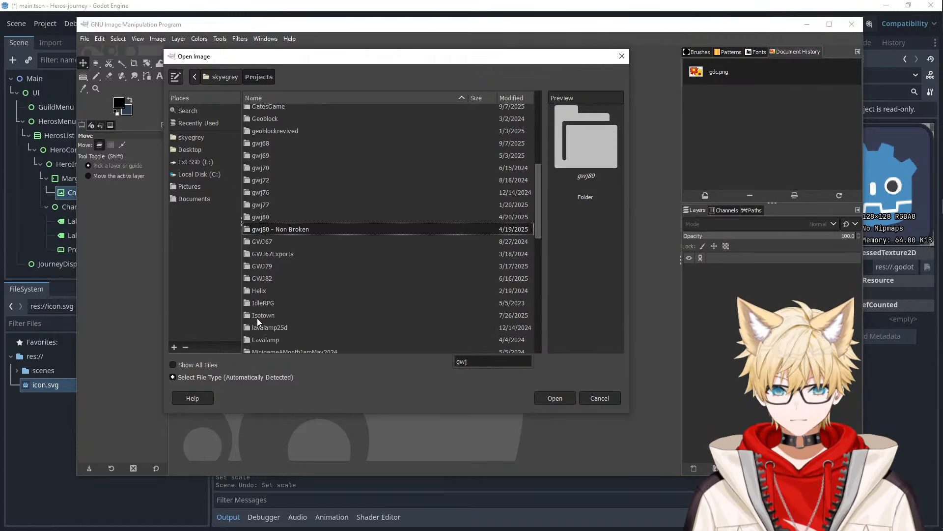
- Switch to File Explorer and search the Projects folder for entries starting with "gwj"
{"action": "left_click", "coordinate": [926, 24]}
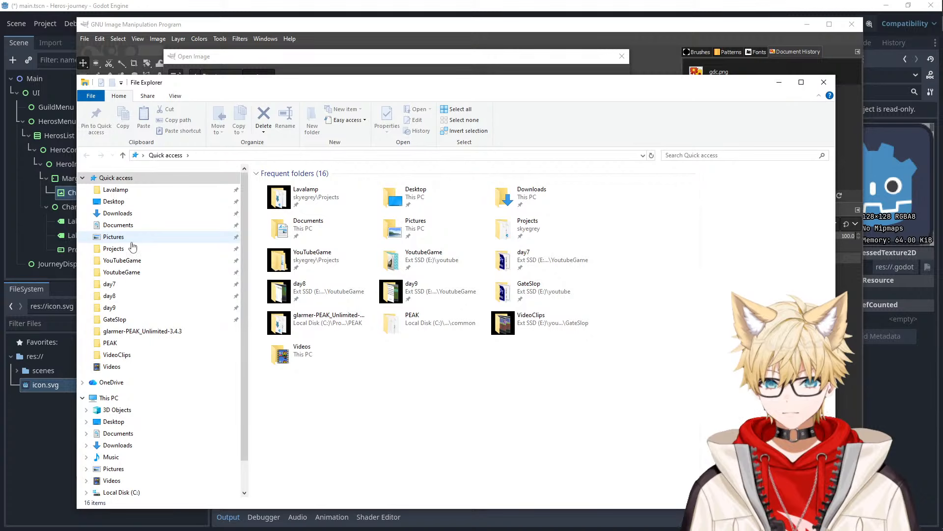
{"action": "left_click", "coordinate": [113, 248]}
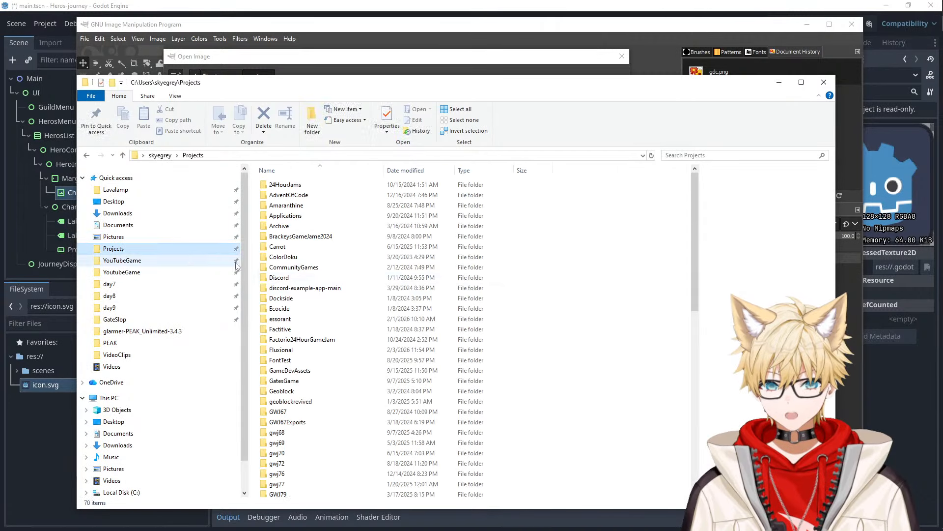
{"action": "scroll", "coordinate": [294, 350], "scroll_direction": "down", "scroll_amount": 6}
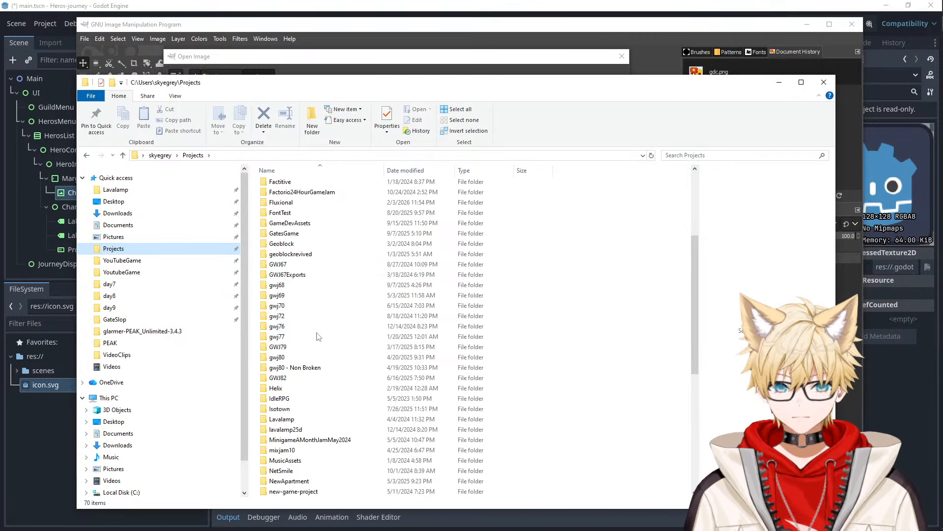
{"action": "scroll", "coordinate": [323, 393], "scroll_direction": "down", "scroll_amount": 3}
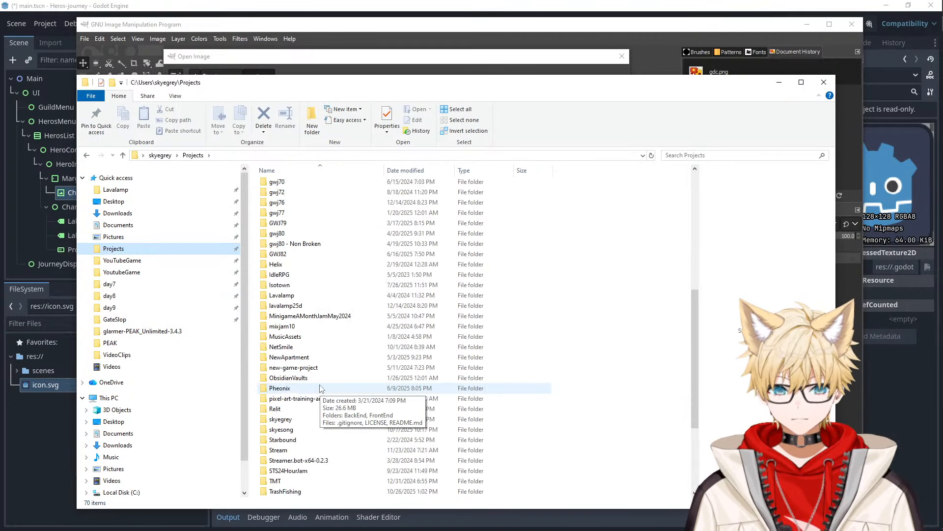
{"action": "left_click", "coordinate": [323, 339]}
{"action": "type", "text": "gwj"}
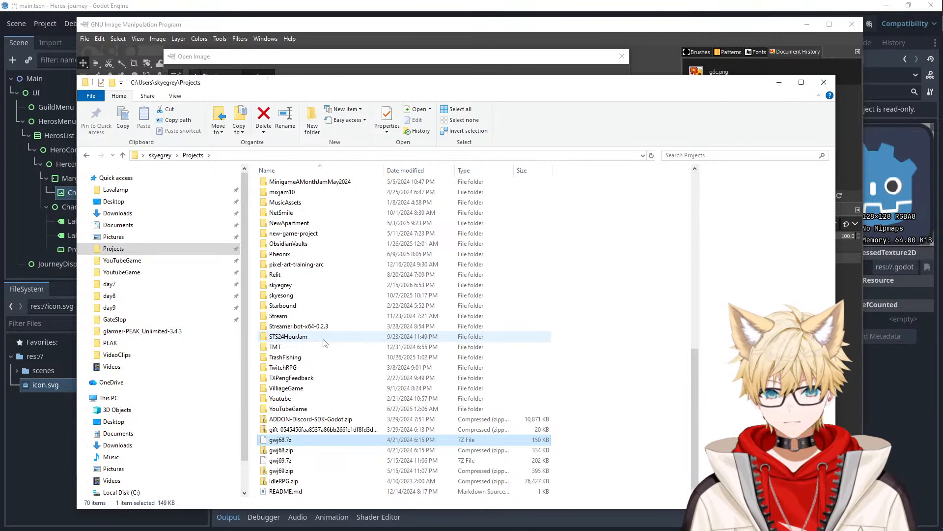
- Switch to Godot, copy the absolute path of icon.svg, and paste it into Notepad to read where the project is stored
{"action": "left_click", "coordinate": [347, 4]}
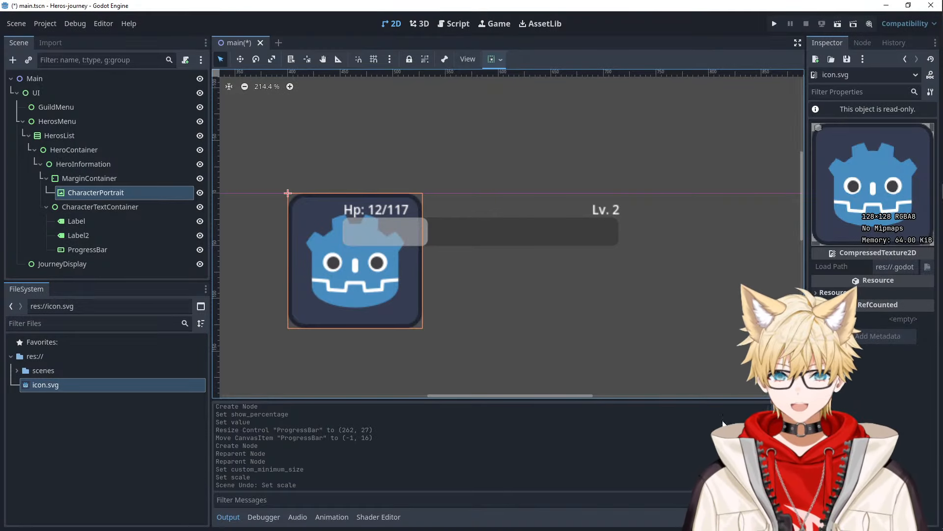
{"action": "right_click", "coordinate": [81, 384]}
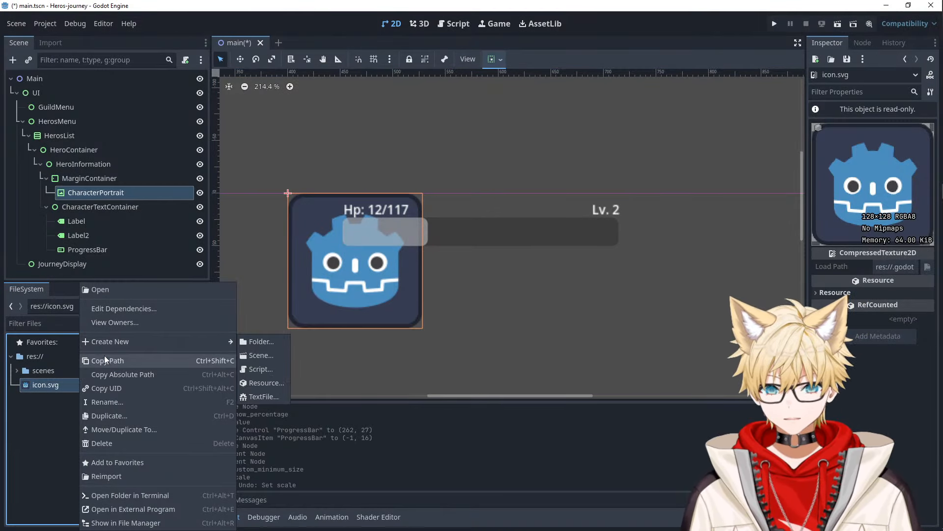
{"action": "left_click", "coordinate": [112, 375]}
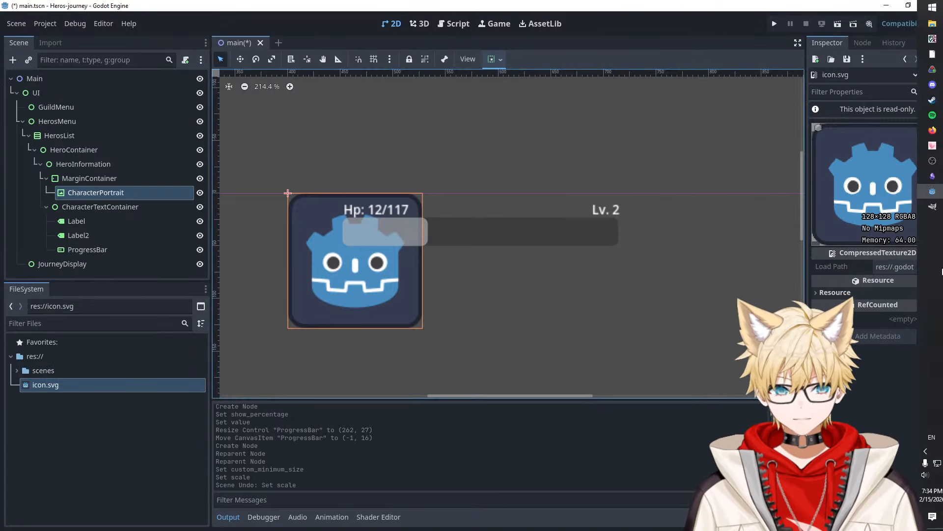
{"action": "left_click", "coordinate": [940, 4]}
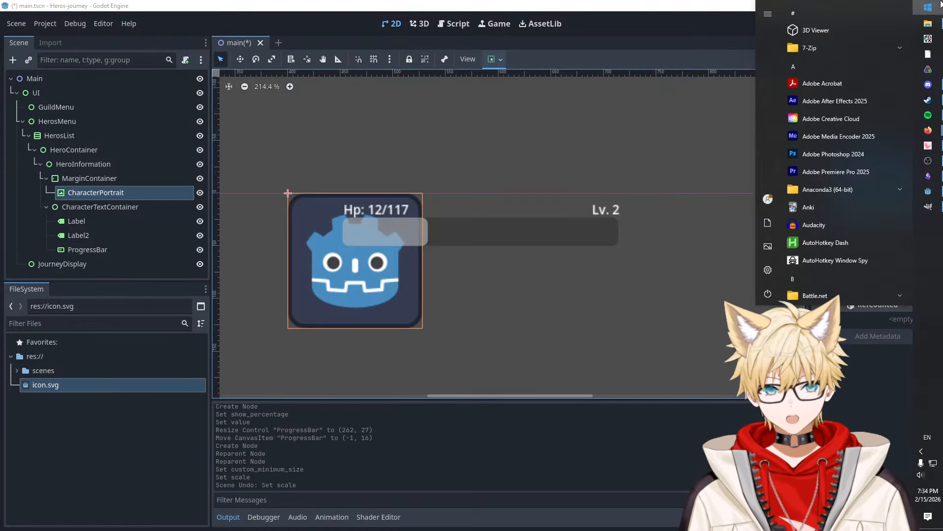
{"action": "type", "text": "notepad"}
{"action": "key", "text": "Return"}
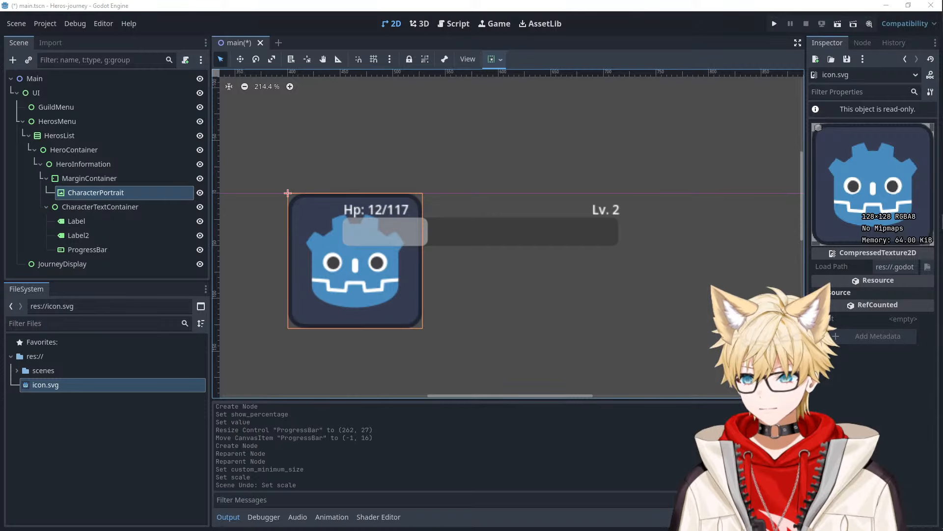
{"action": "key", "text": "ctrl+v"}
{"action": "left_click_drag", "start_coordinate": [416, 78], "coordinate": [301, 88]}
{"action": "key", "text": "alt+Tab"}
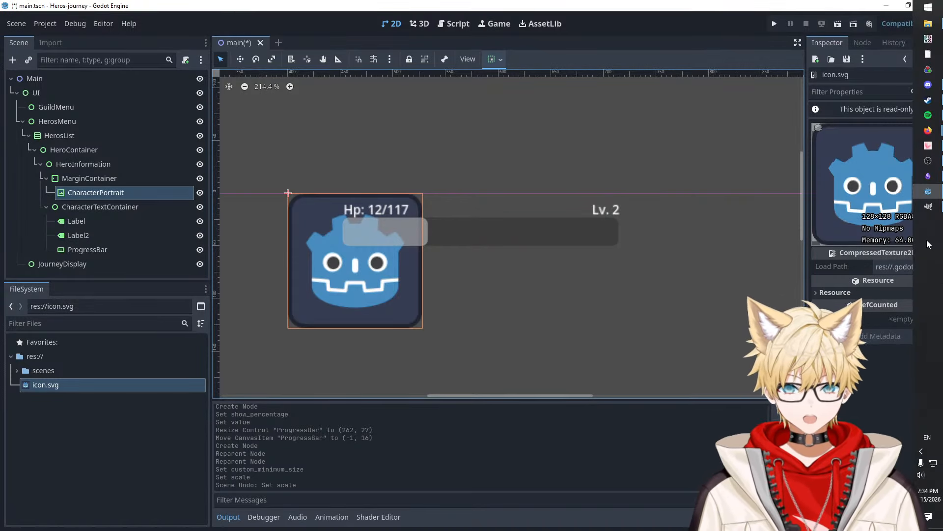
- Switch to GIMP and open icon.svg from gwj-journey/heros-journey in the home folder, keeping the default render settings
{"action": "left_click", "coordinate": [928, 206]}
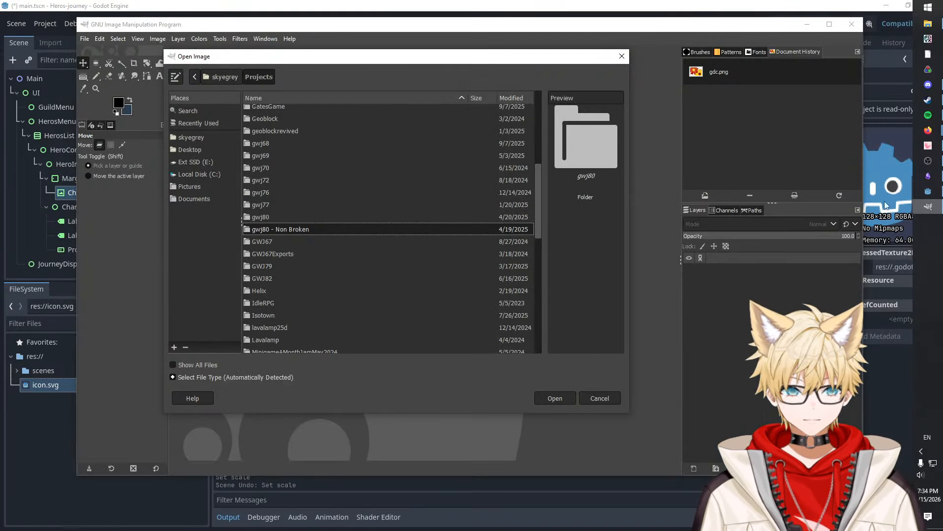
{"action": "left_click", "coordinate": [185, 135]}
{"action": "left_click", "coordinate": [284, 205]}
{"action": "type", "text": "gwj"}
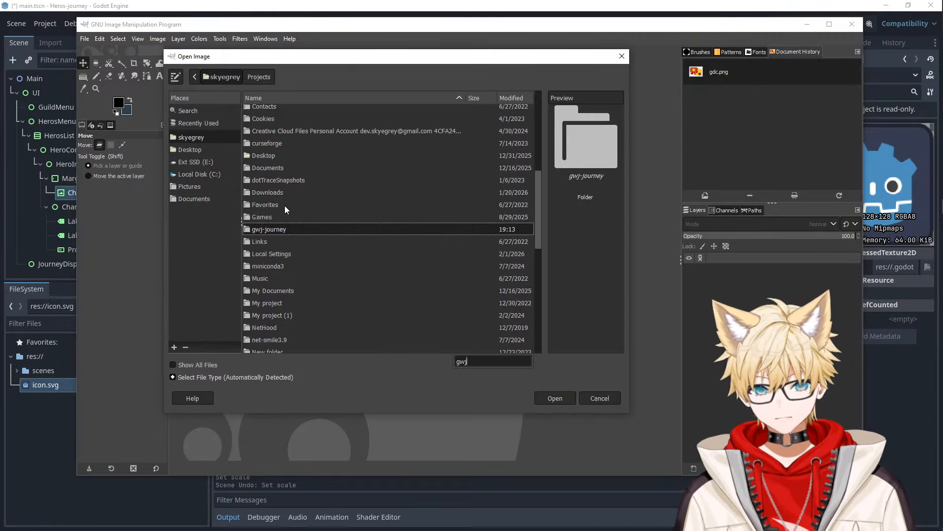
{"action": "double_click", "coordinate": [261, 230]}
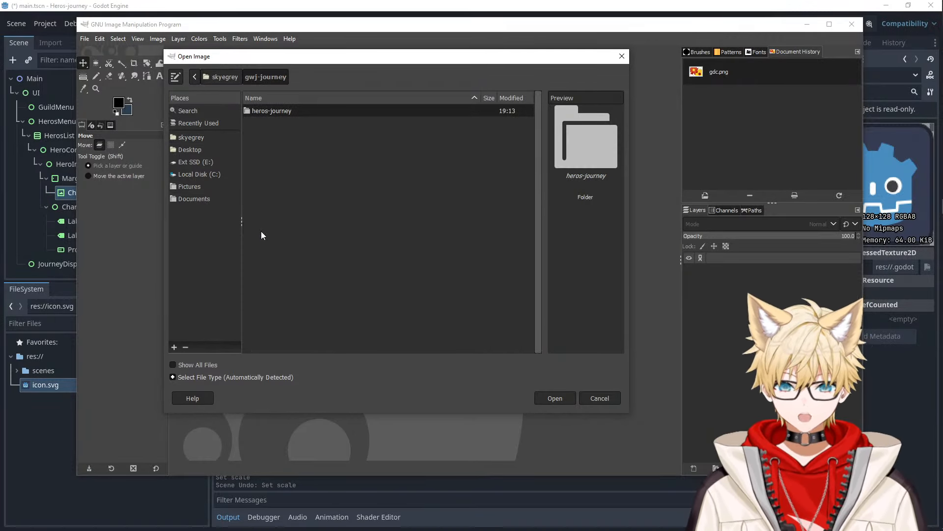
{"action": "double_click", "coordinate": [259, 113]}
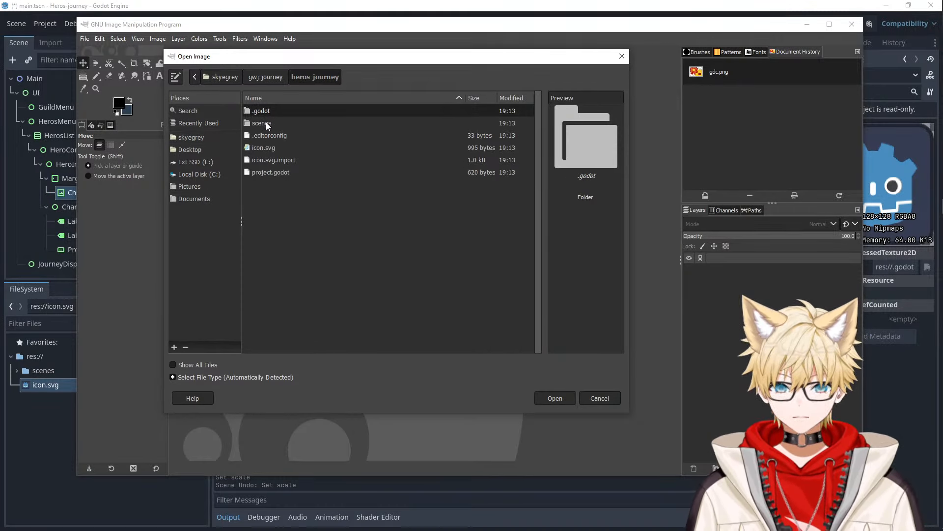
{"action": "double_click", "coordinate": [262, 148]}
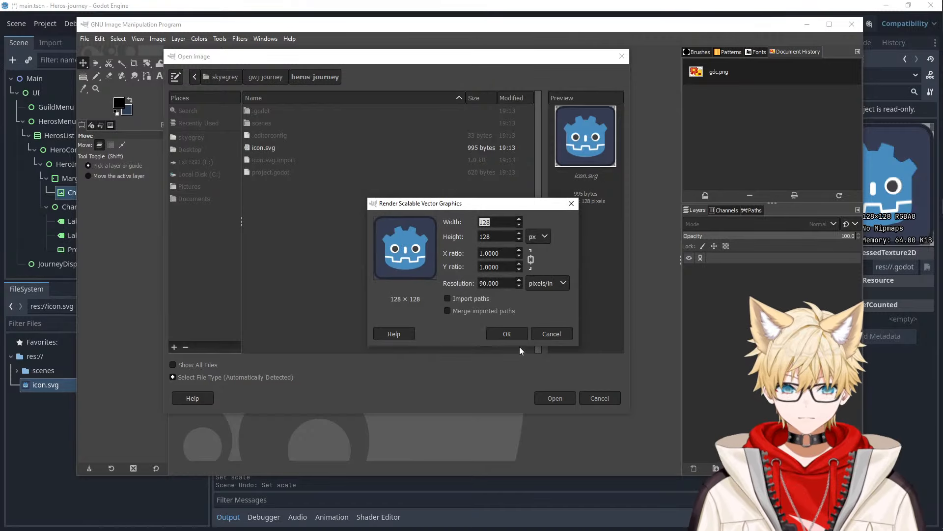
{"action": "left_click", "coordinate": [507, 334]}
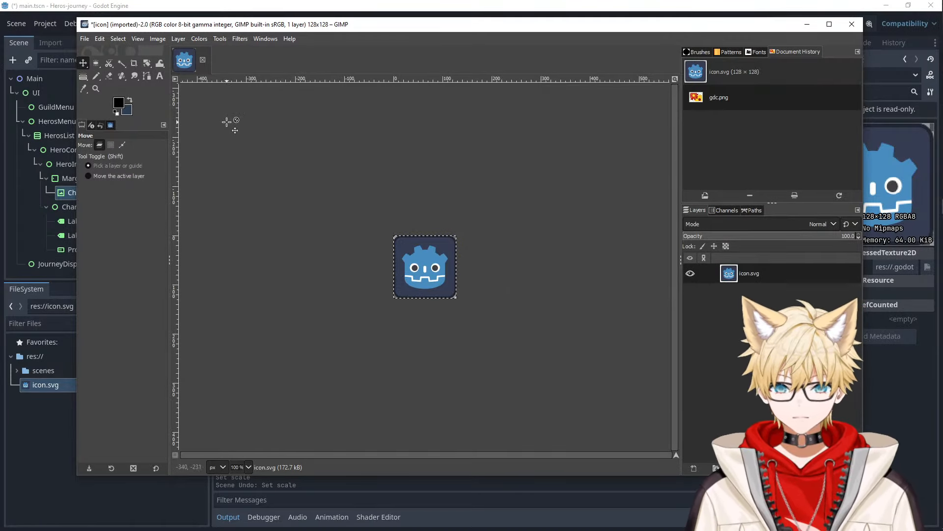
{"action": "key", "text": "ctrl+s"}
{"action": "left_click", "coordinate": [705, 359]}
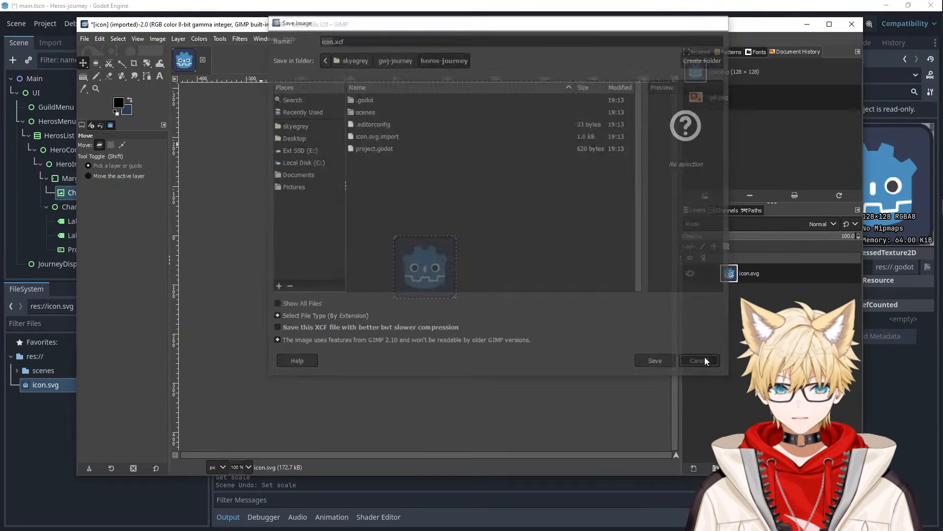
{"action": "key", "text": "ctrl+s"}
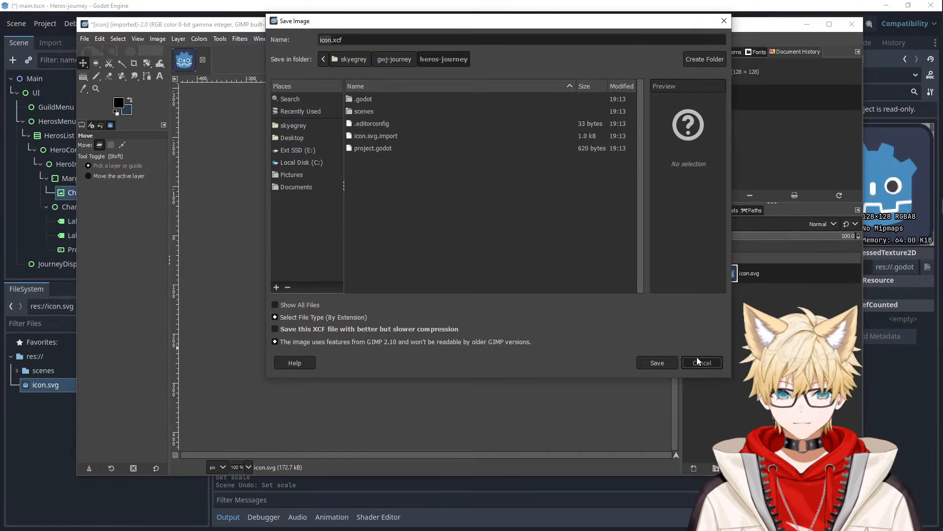
{"action": "left_click", "coordinate": [699, 360]}
- Scale the selected icon to 32 × 32 px with the Scale tool
{"action": "key", "text": "shift+s"}
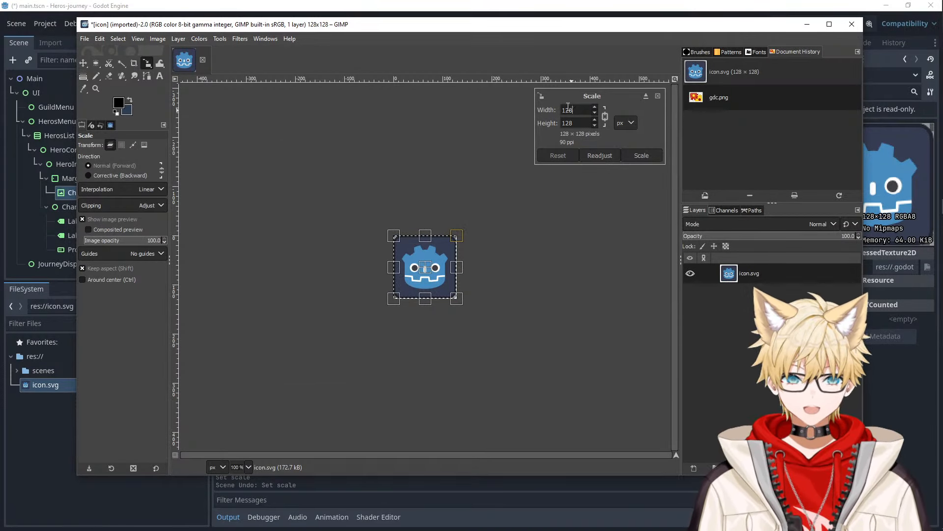
{"action": "type", "text": "32"}
{"action": "key", "text": "Tab"}
{"action": "key", "text": "3"}
{"action": "key", "text": "2"}
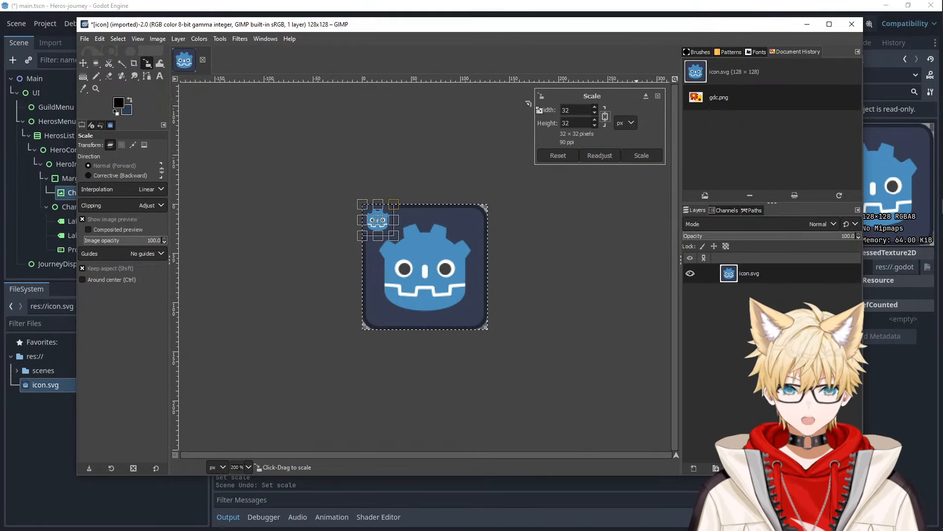
{"action": "left_click", "coordinate": [641, 155]}
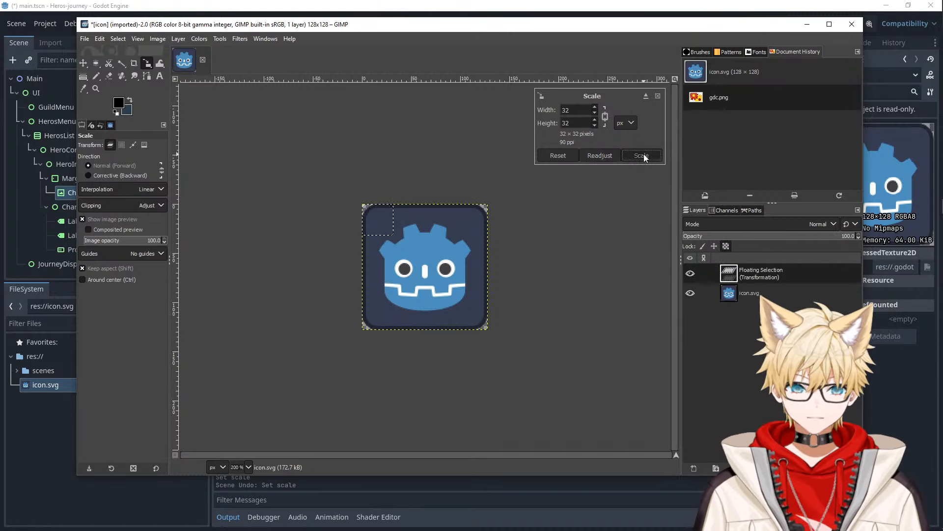
- Undo the Scale tool's resizing of the icon, keeping the selection around the whole image
{"action": "key", "text": "ctrl+z"}
{"action": "scroll", "coordinate": [408, 226], "scroll_direction": "up", "scroll_amount": 2, "text": "ctrl"}
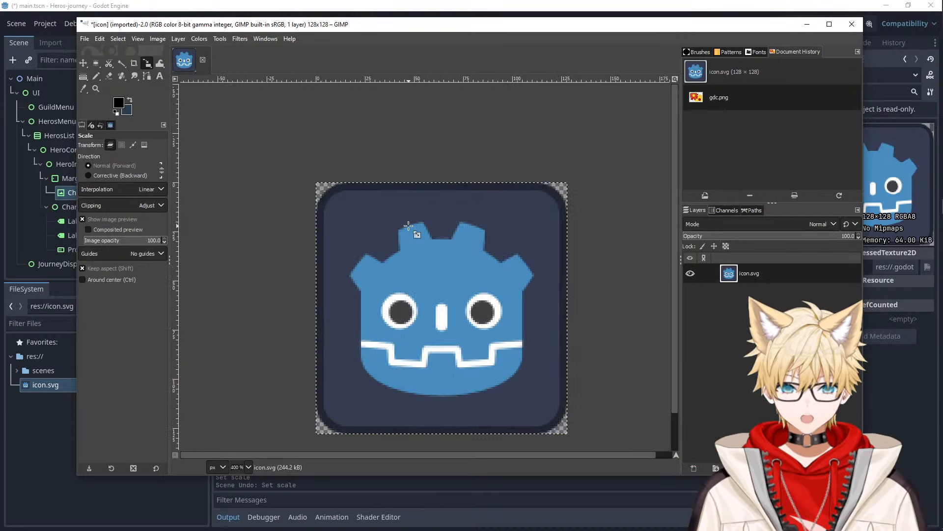
{"action": "scroll", "coordinate": [408, 226], "scroll_direction": "down", "scroll_amount": 1, "text": "ctrl"}
{"action": "key", "text": "ctrl+z"}
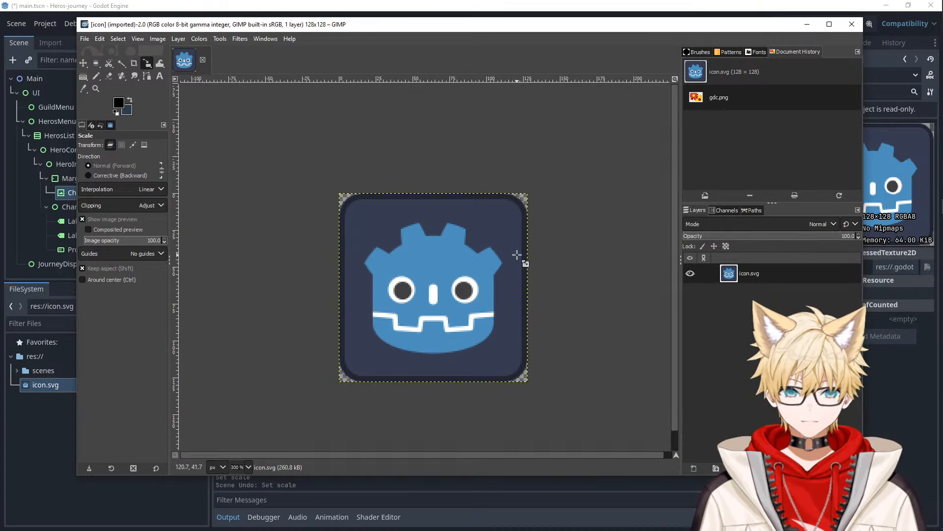
{"action": "key", "text": "ctrl+y"}
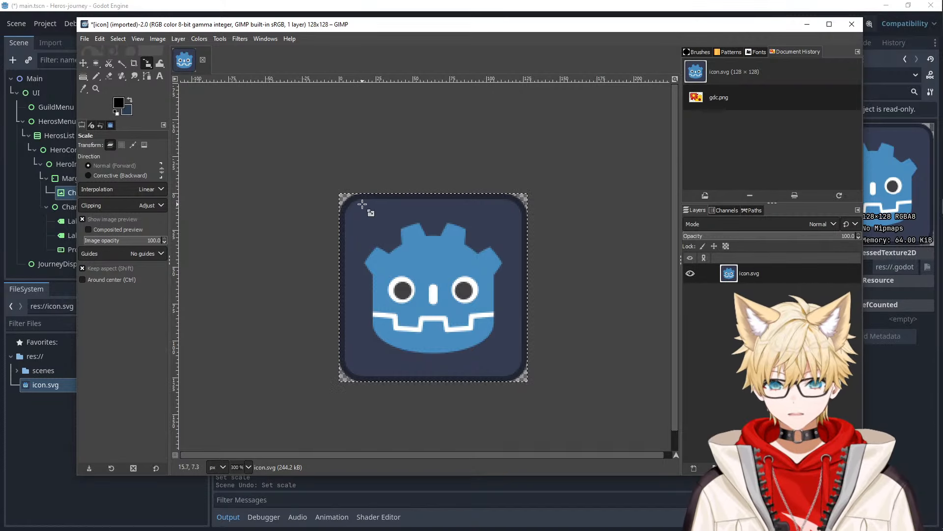
{"action": "key", "text": "ctrl+s"}
{"action": "left_click", "coordinate": [699, 362]}
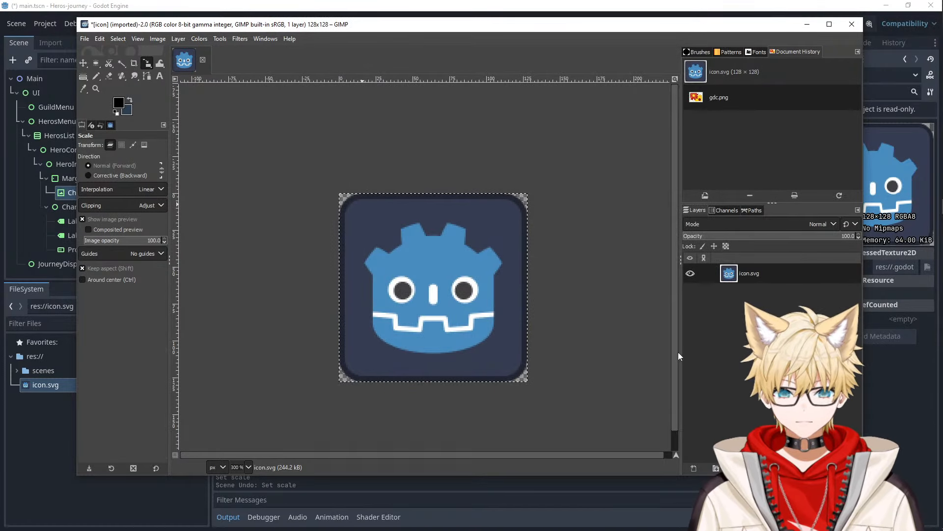
{"action": "left_click_drag", "start_coordinate": [575, 110], "coordinate": [539, 102]}
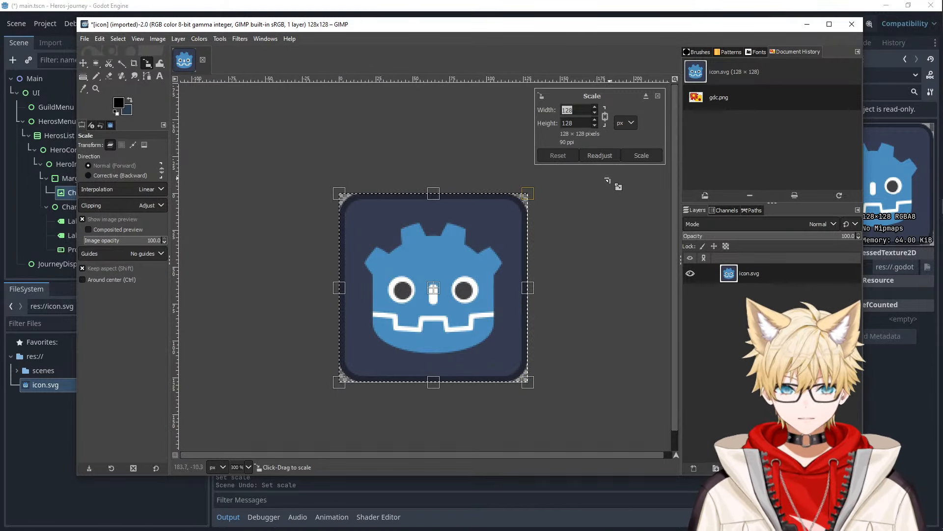
{"action": "left_click", "coordinate": [637, 157]}
{"action": "right_click", "coordinate": [351, 147]}
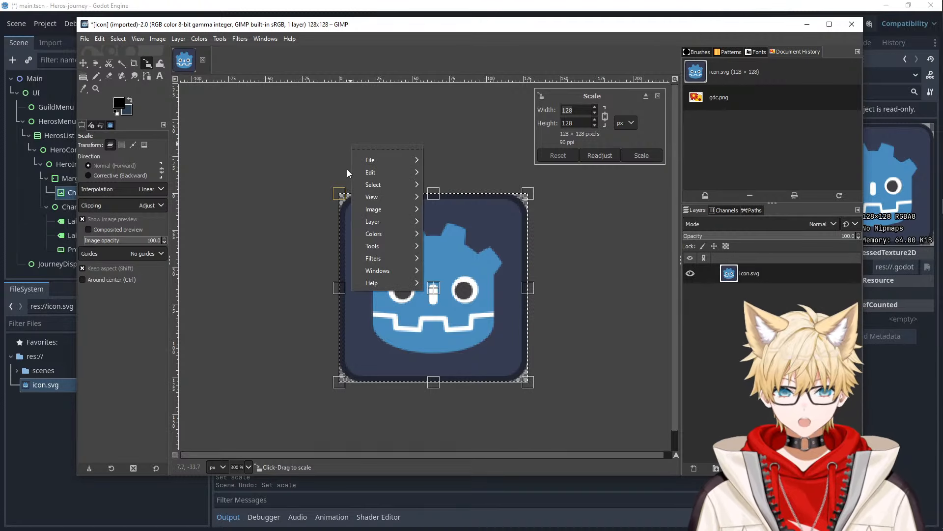
{"action": "key", "text": "Escape"}
{"action": "key", "text": "Escape"}
- Scale the icon.svg layer to 32 × 32 px with Cubic interpolation
{"action": "right_click", "coordinate": [763, 276]}
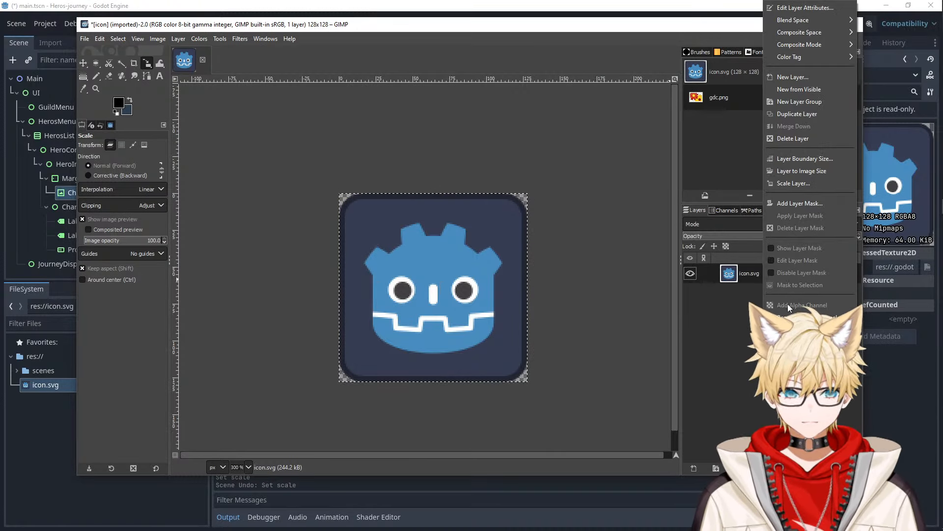
{"action": "left_click", "coordinate": [793, 183]}
{"action": "type", "text": "32"}
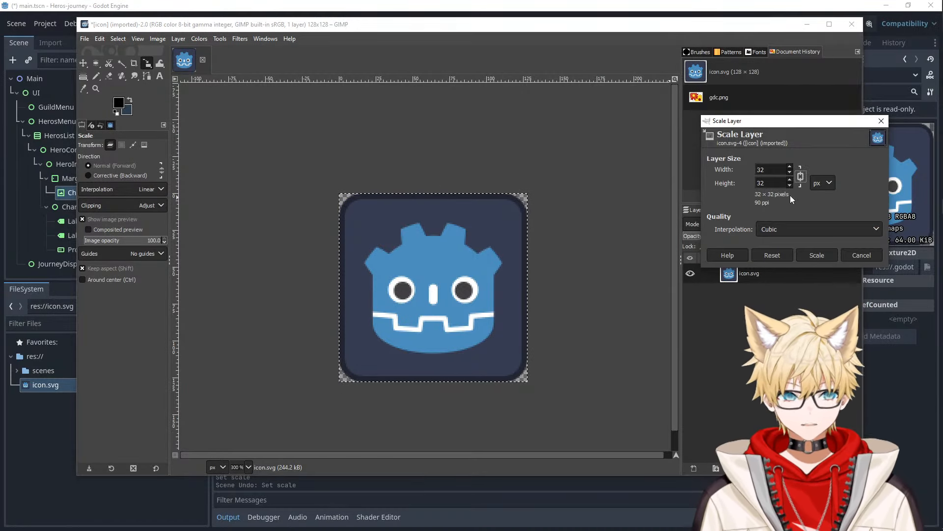
{"action": "left_click", "coordinate": [817, 255]}
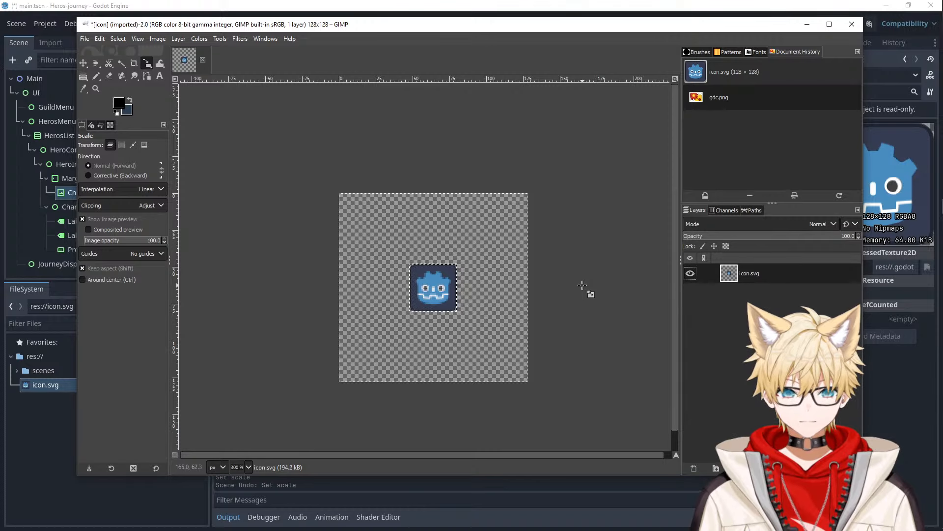
- Copy the scaled icon, create a new 32 × 32 px image, and paste the icon into it
{"action": "key", "text": "ctrl+c"}
{"action": "left_click", "coordinate": [85, 39]}
{"action": "left_click", "coordinate": [98, 52]}
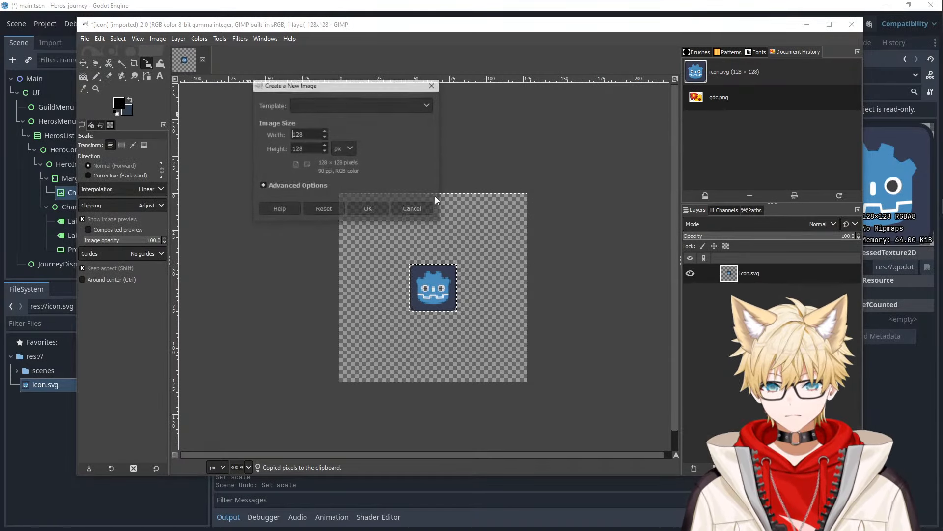
{"action": "left_click_drag", "start_coordinate": [310, 135], "coordinate": [240, 126]}
{"action": "type", "text": "32"}
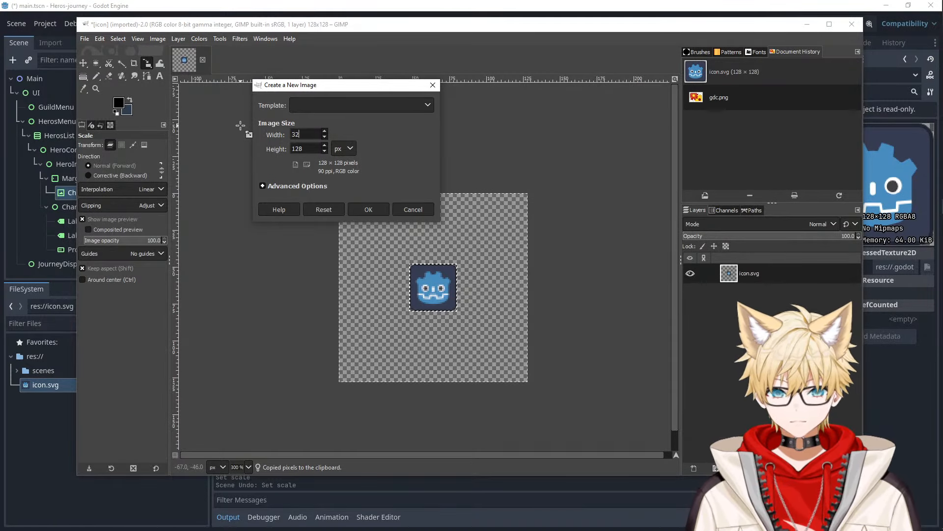
{"action": "key", "text": "Tab"}
{"action": "type", "text": "32"}
{"action": "left_click", "coordinate": [379, 211]}
{"action": "key", "text": "ctrl+v"}
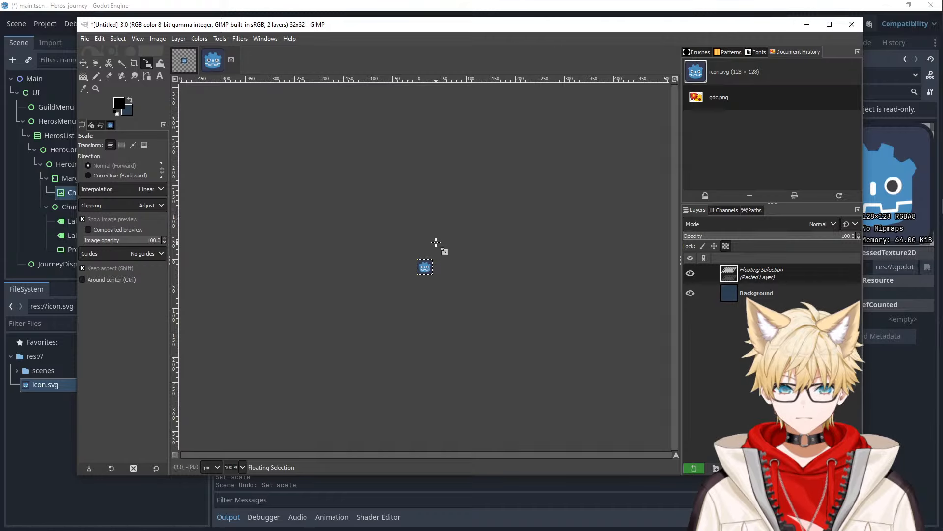
{"action": "scroll", "coordinate": [436, 244], "scroll_direction": "up", "scroll_amount": 5, "text": "ctrl"}
{"action": "left_click", "coordinate": [85, 39]}
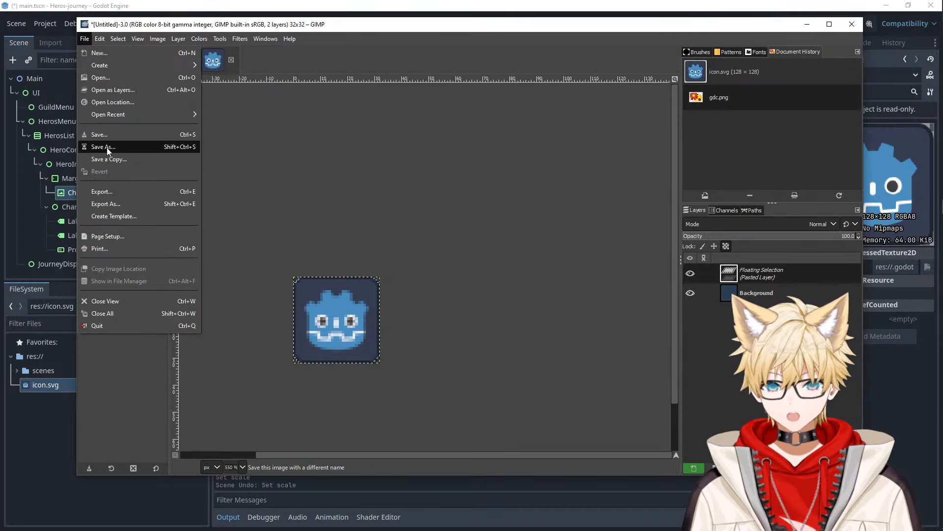
{"action": "left_click", "coordinate": [107, 147]}
{"action": "left_click", "coordinate": [707, 367]}
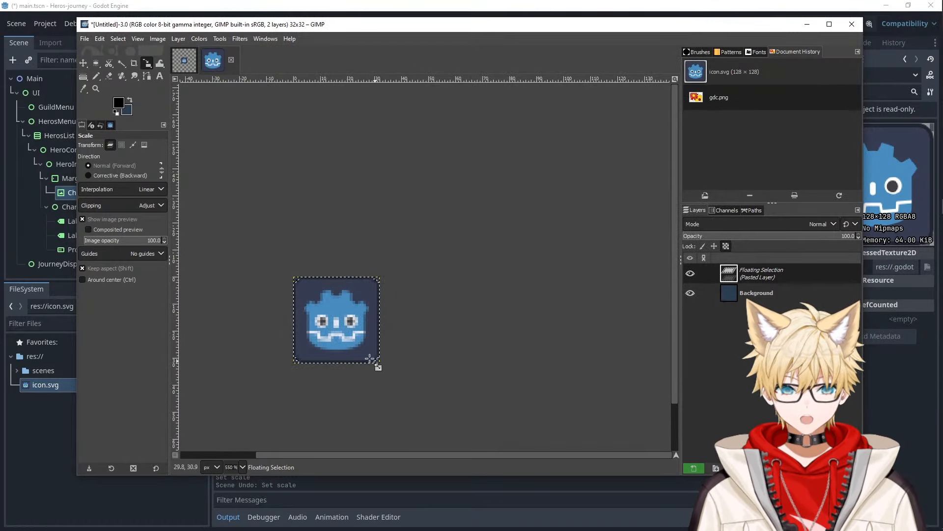
- Undo the paste in the new image and the layer scaling in the original icon image
{"action": "scroll", "coordinate": [369, 363], "scroll_direction": "up", "scroll_amount": 3, "text": "ctrl"}
{"action": "key", "text": "ctrl+z"}
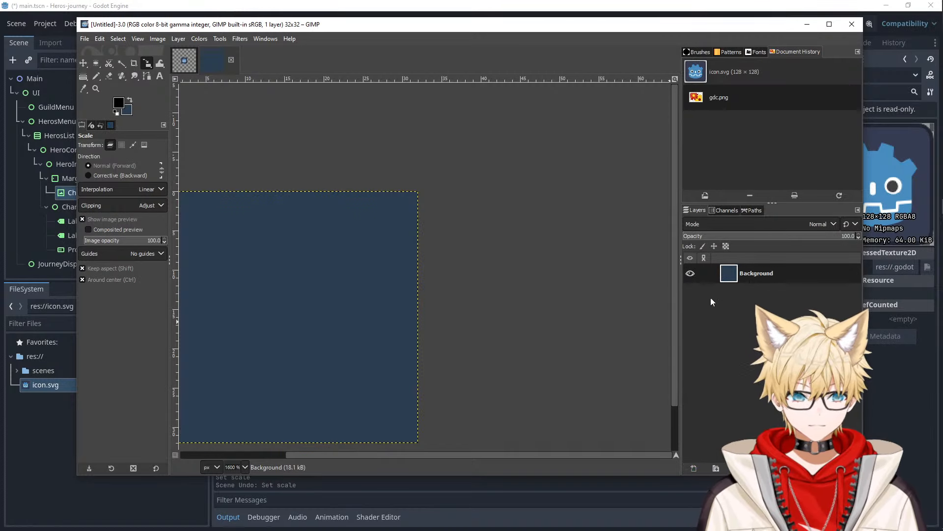
{"action": "left_click", "coordinate": [185, 61]}
{"action": "key", "text": "ctrl+z"}
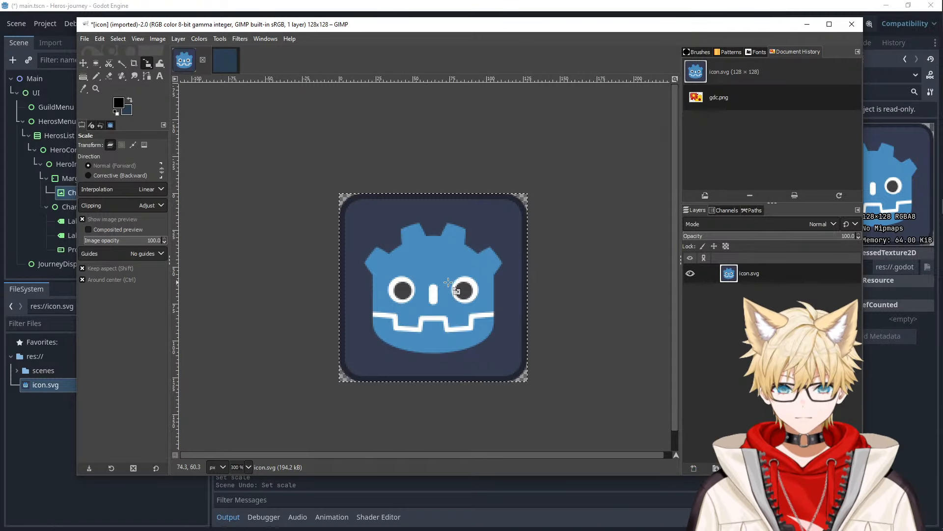
- Scale the icon.svg layer to 32 × 32 px with Linear interpolation
{"action": "right_click", "coordinate": [751, 277]}
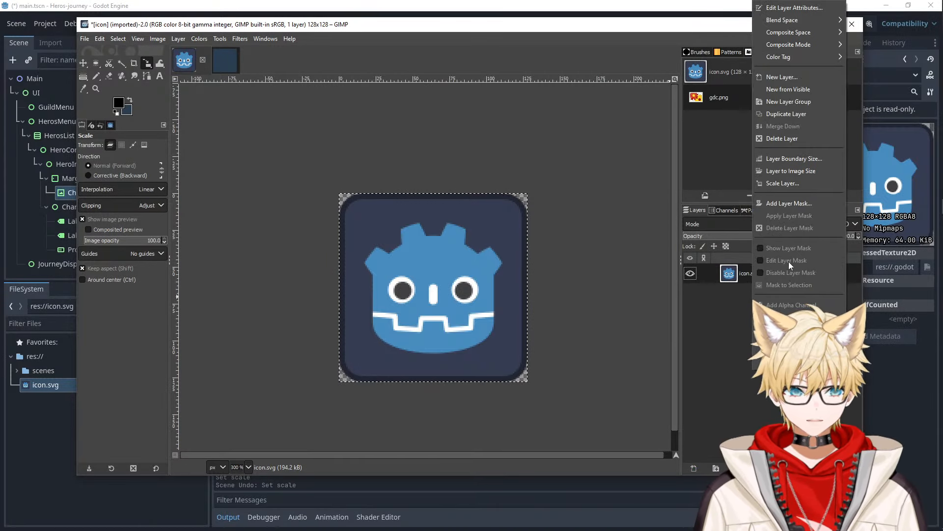
{"action": "left_click", "coordinate": [785, 183]}
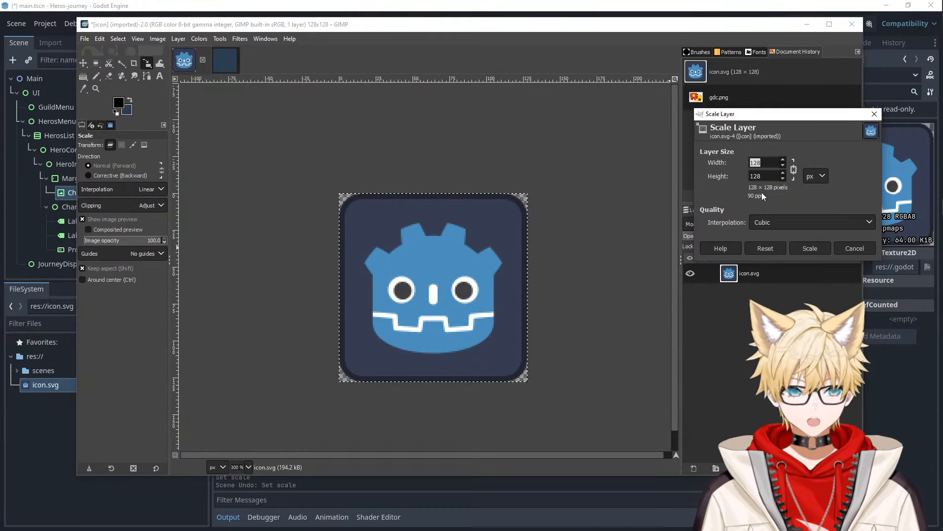
{"action": "type", "text": "32"}
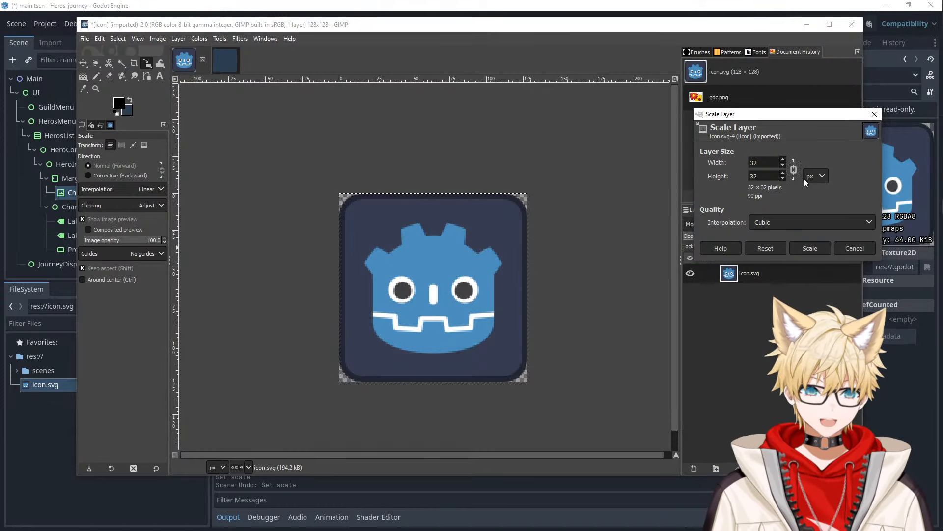
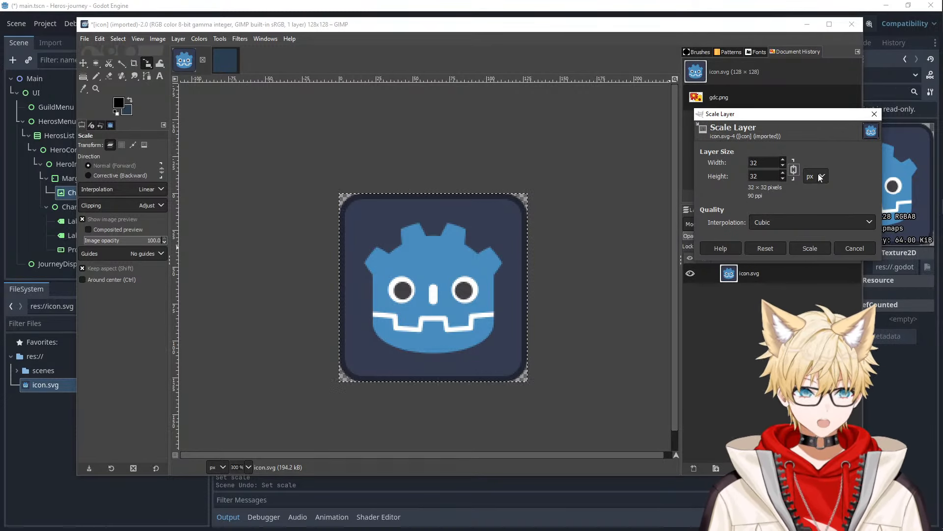
{"action": "left_click", "coordinate": [780, 226]}
{"action": "left_click", "coordinate": [764, 249]}
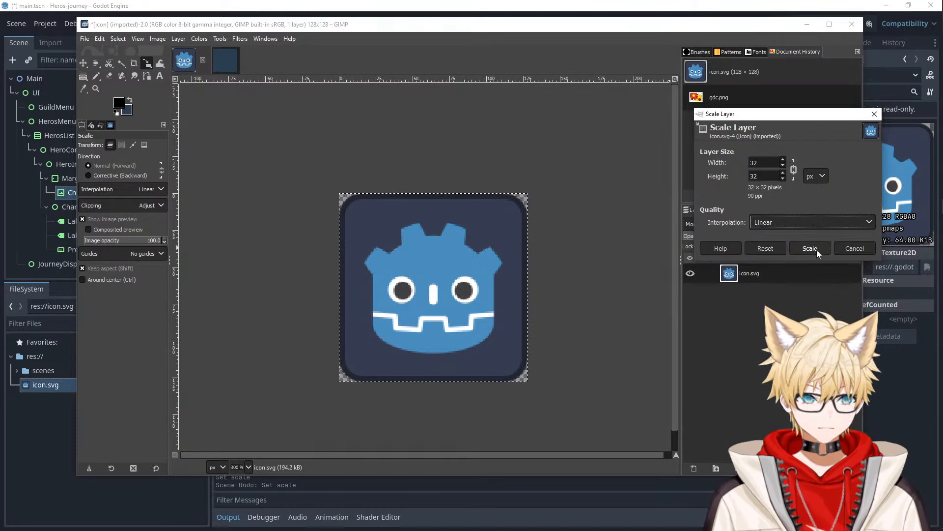
{"action": "left_click", "coordinate": [817, 249]}
- Copy the scaled icon and paste it into the blank 32 × 32 px image
{"action": "key", "text": "ctrl+c"}
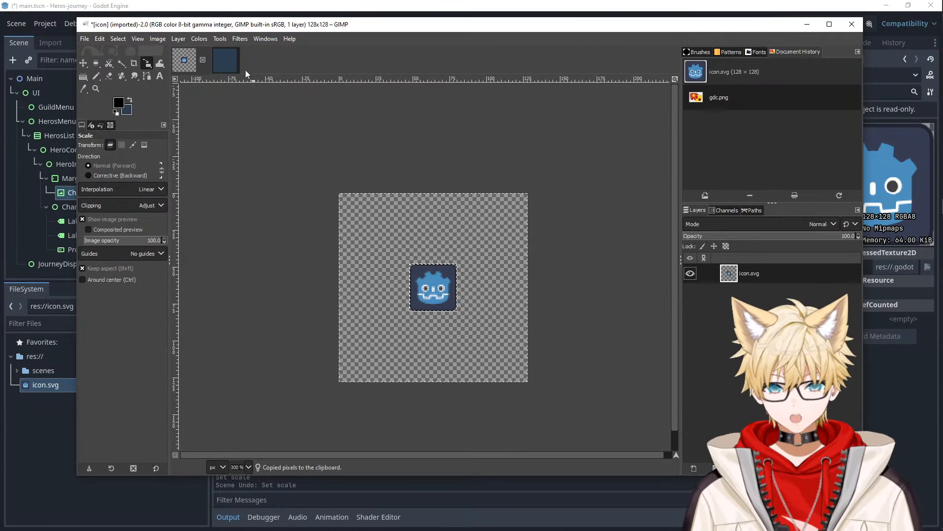
{"action": "left_click", "coordinate": [225, 60]}
{"action": "key", "text": "ctrl+v"}
- Start exporting the 32 × 32 px image and choose gwj-journey/heros-journey in the home folder as its destination
{"action": "left_click", "coordinate": [84, 38]}
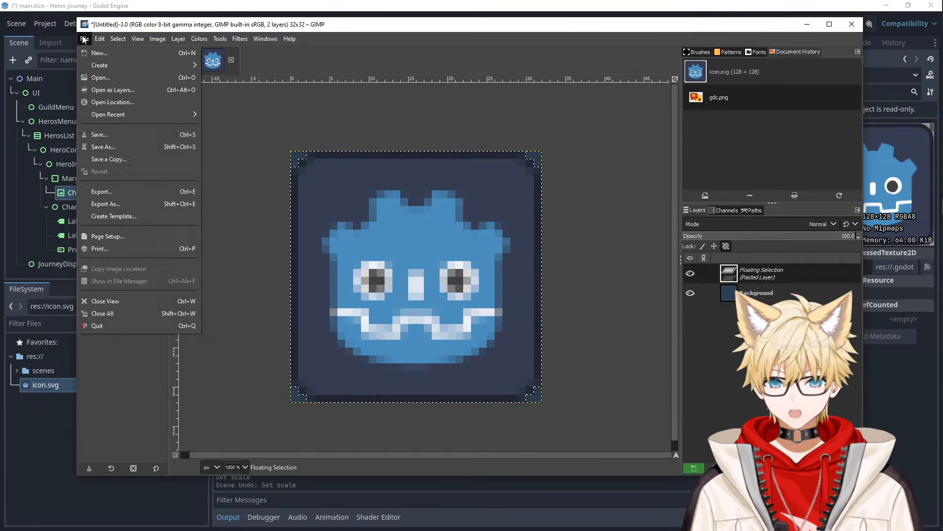
{"action": "left_click", "coordinate": [118, 204]}
{"action": "left_click", "coordinate": [267, 235]}
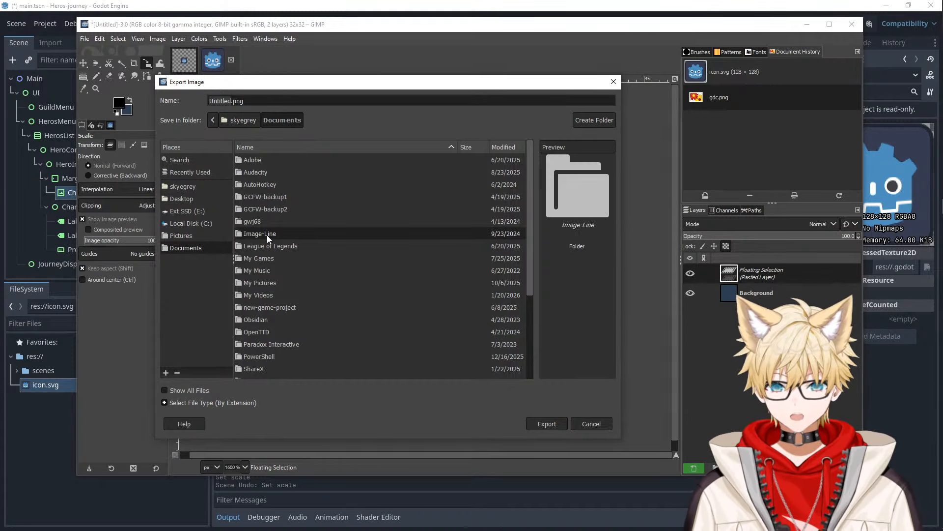
{"action": "type", "text": "GWJ"}
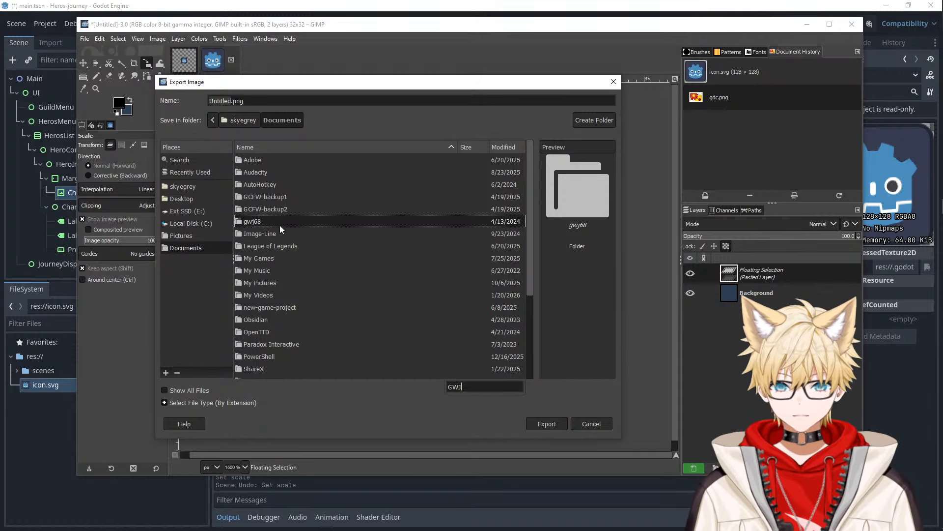
{"action": "left_click", "coordinate": [293, 302]}
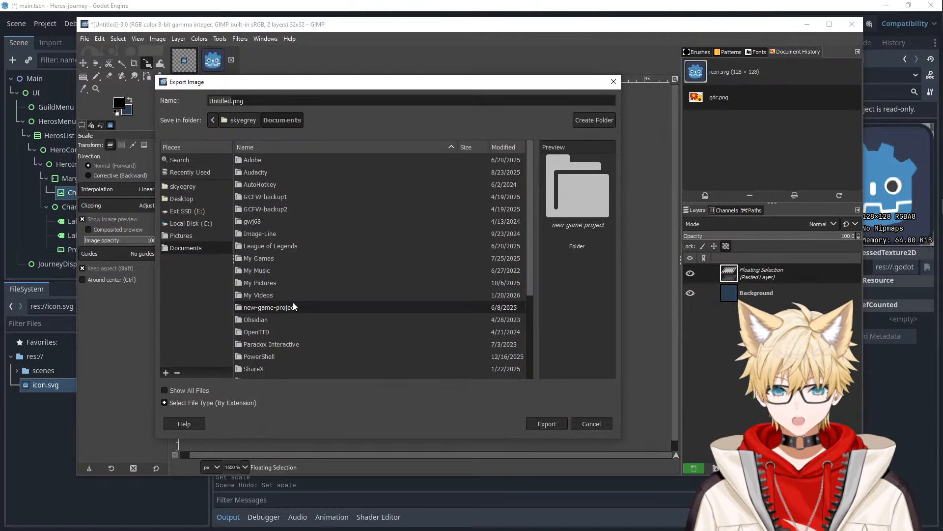
{"action": "scroll", "coordinate": [292, 301], "scroll_direction": "down", "scroll_amount": 4}
{"action": "left_click", "coordinate": [238, 123]}
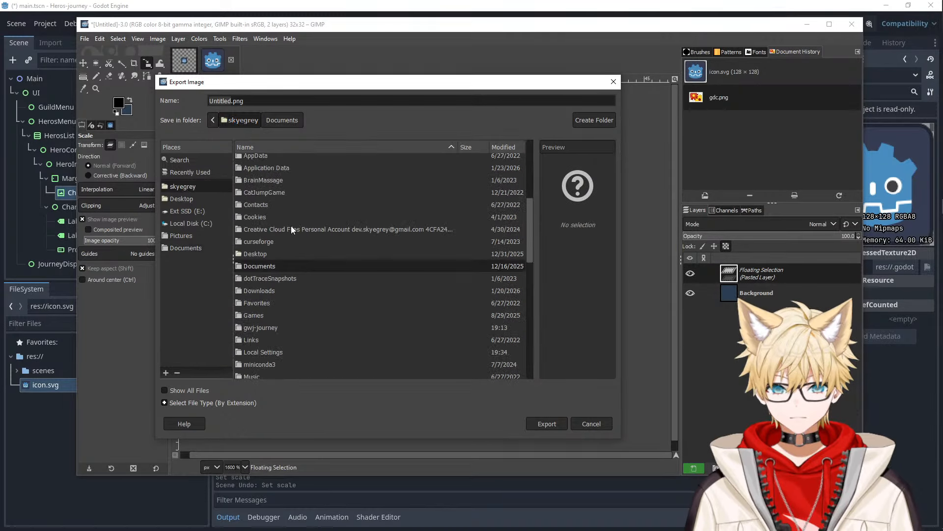
{"action": "type", "text": "GWJ"}
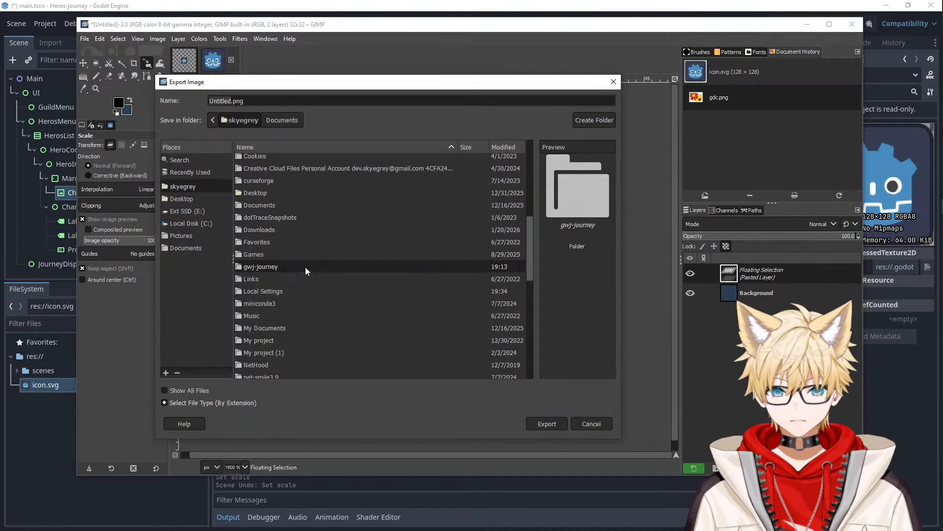
{"action": "double_click", "coordinate": [305, 267]}
{"action": "double_click", "coordinate": [280, 160]}
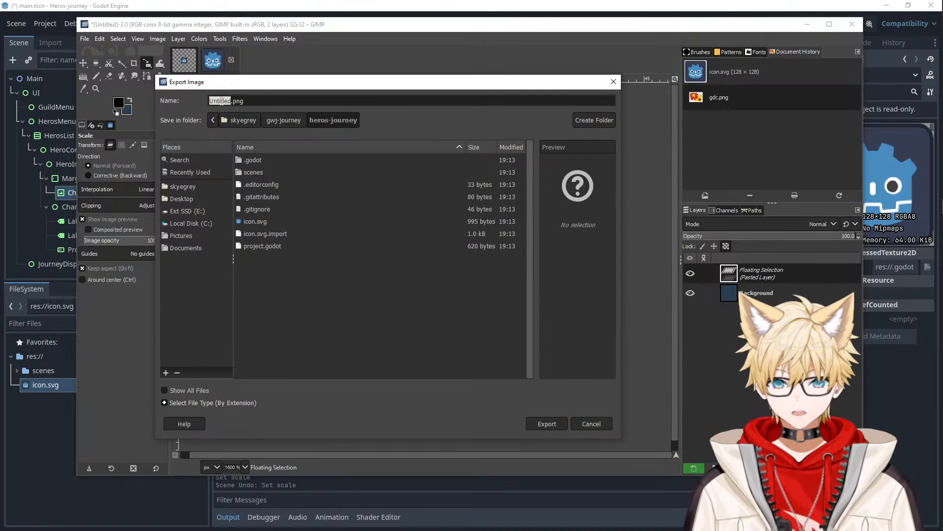
- Name the file godot-icon-32.png and export it with the default PNG options
{"action": "type", "text": "godot-icon-32"}
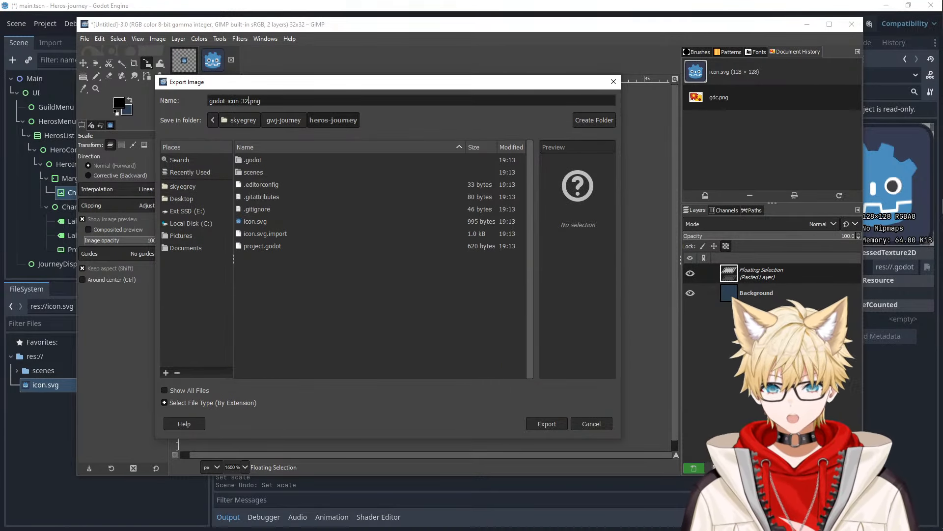
{"action": "left_click", "coordinate": [547, 424]}
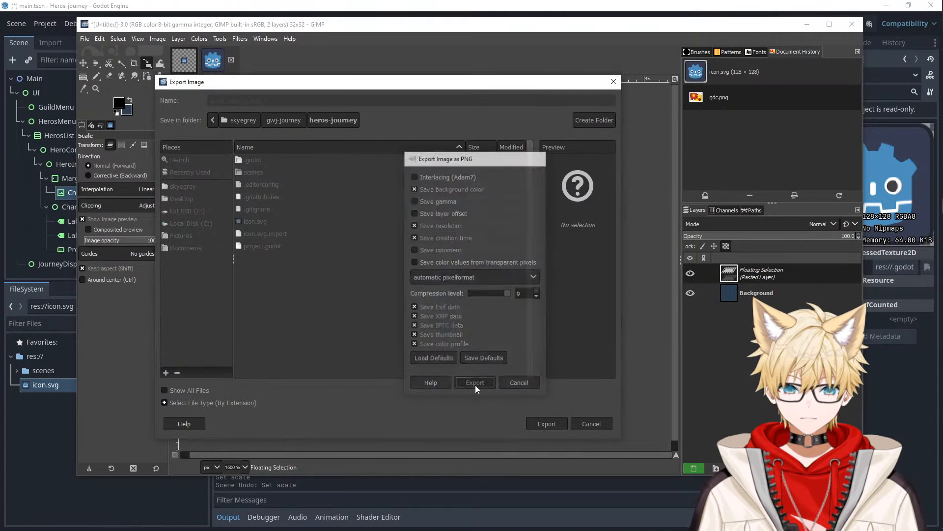
{"action": "left_click", "coordinate": [475, 382]}
- Switch to Godot, assign godot-icon-32.png as the CharacterPortrait texture, and reset the node's custom minimum size
{"action": "left_click", "coordinate": [29, 422]}
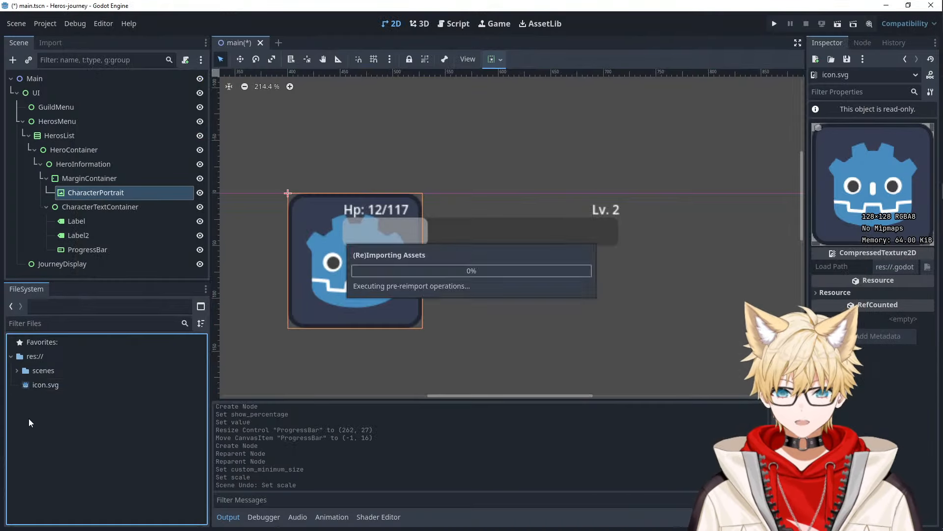
{"action": "left_click_drag", "start_coordinate": [80, 386], "coordinate": [105, 193]}
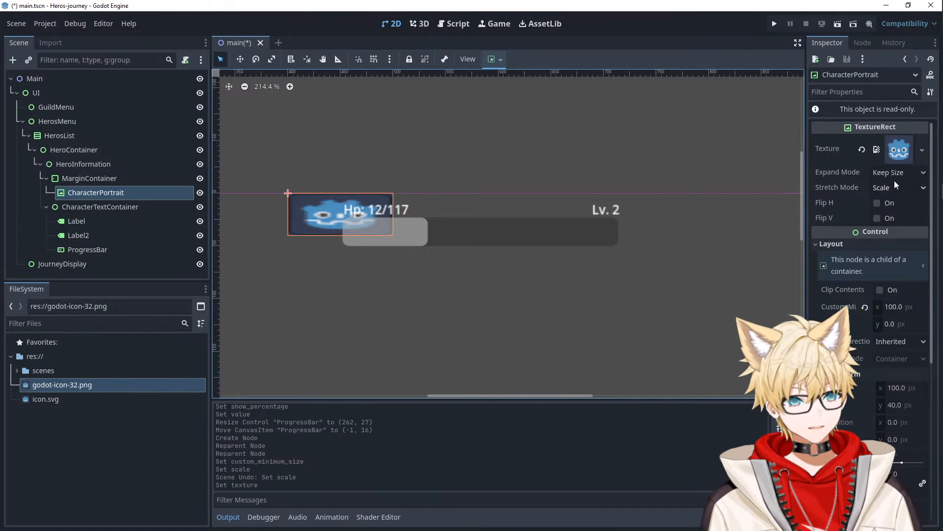
{"action": "left_click", "coordinate": [866, 308]}
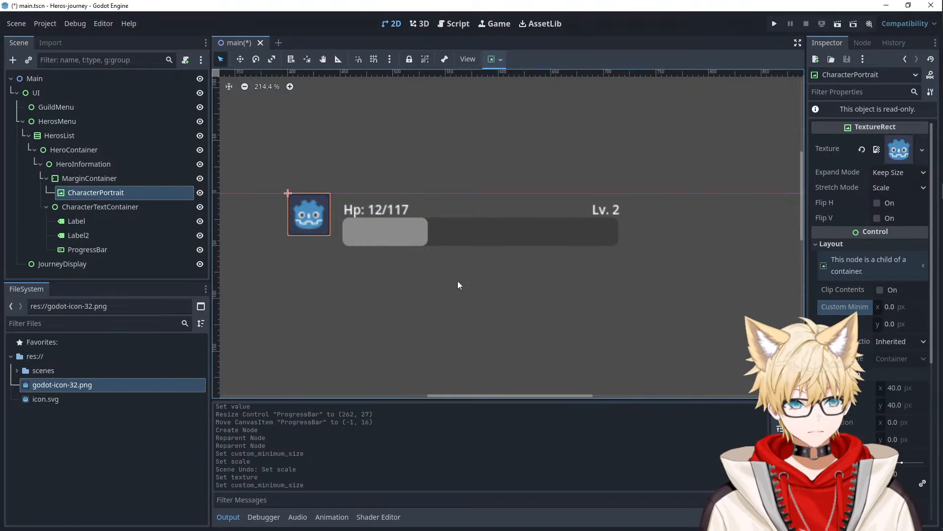
{"action": "left_click", "coordinate": [310, 224]}
{"action": "left_click", "coordinate": [309, 223]}
- Search the project settings for "import" and check the matching Rendering, Editor and FileSystem sections
{"action": "left_click", "coordinate": [50, 24]}
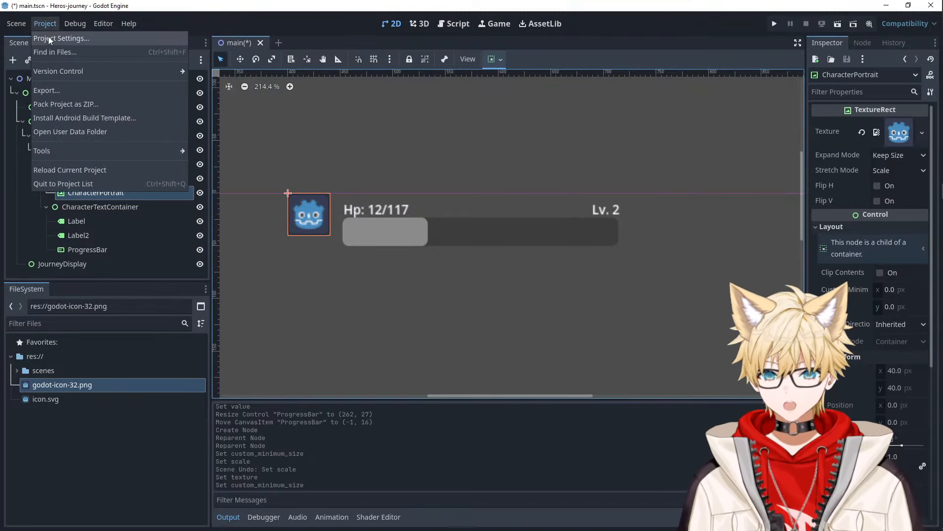
{"action": "left_click", "coordinate": [49, 36]}
{"action": "type", "text": "import"}
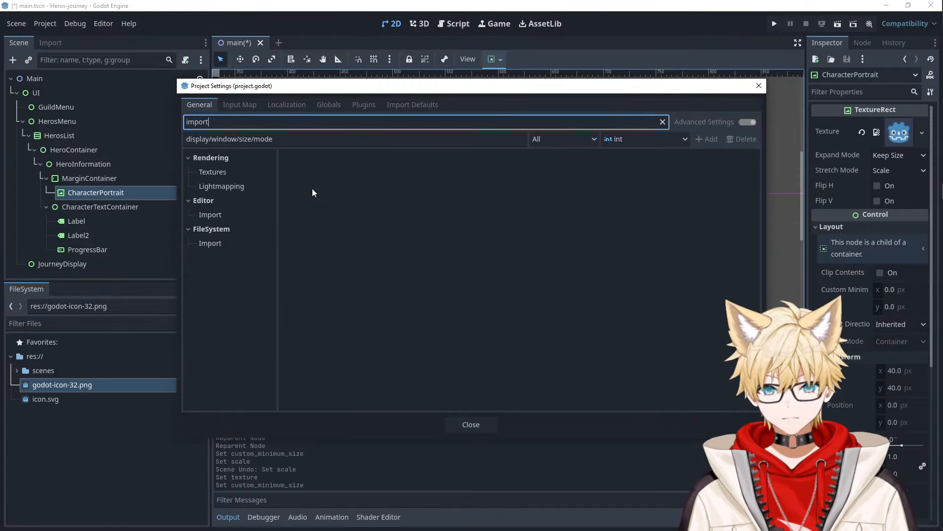
{"action": "left_click", "coordinate": [213, 172]}
{"action": "left_click", "coordinate": [218, 186]}
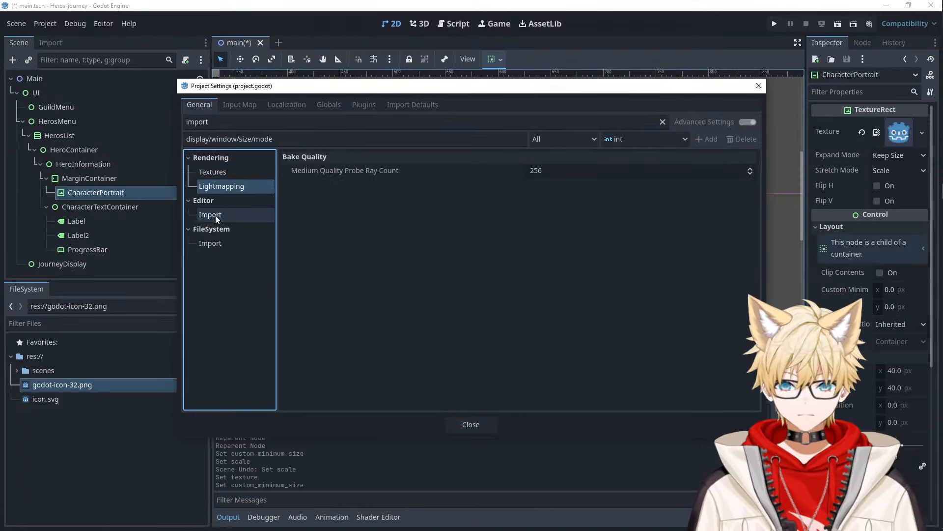
{"action": "left_click", "coordinate": [211, 215]}
{"action": "left_click", "coordinate": [211, 243]}
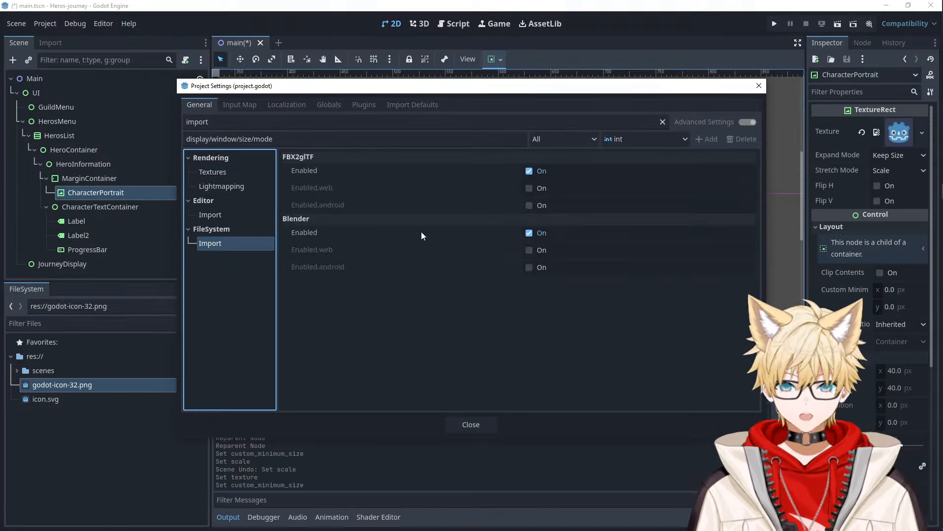
- Search the project settings for "filter" and set the canvas textures' Default Texture Filter to Nearest
{"action": "double_click", "coordinate": [285, 124]}
{"action": "type", "text": "filter"}
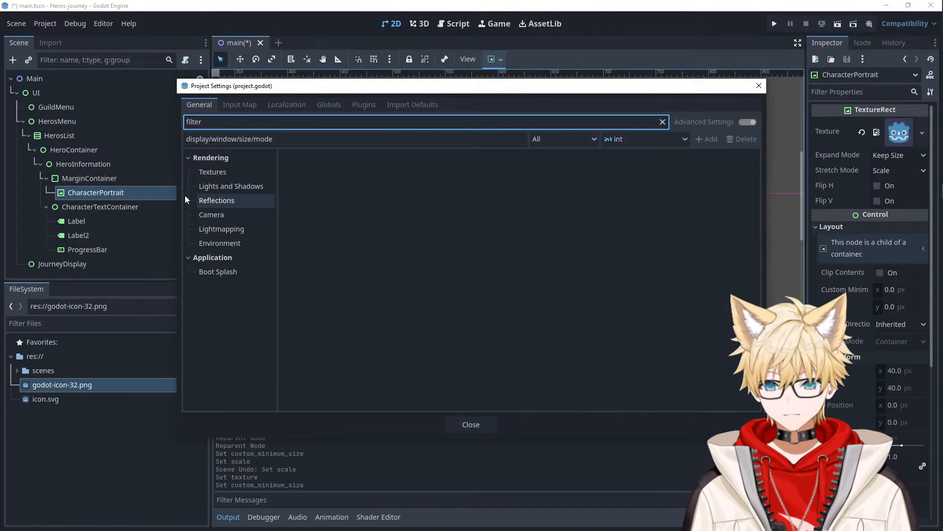
{"action": "left_click", "coordinate": [213, 171]}
{"action": "left_click", "coordinate": [585, 171]}
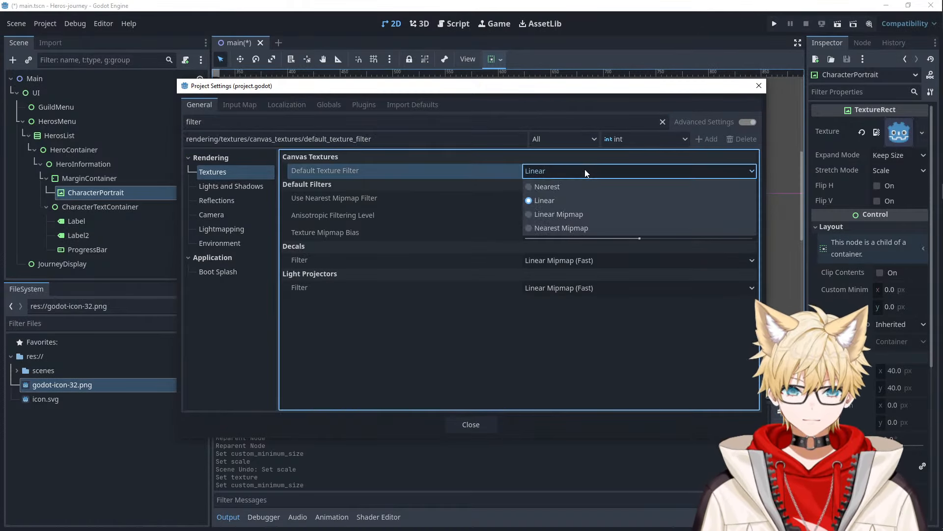
{"action": "left_click", "coordinate": [548, 187]}
{"action": "left_click", "coordinate": [470, 424]}
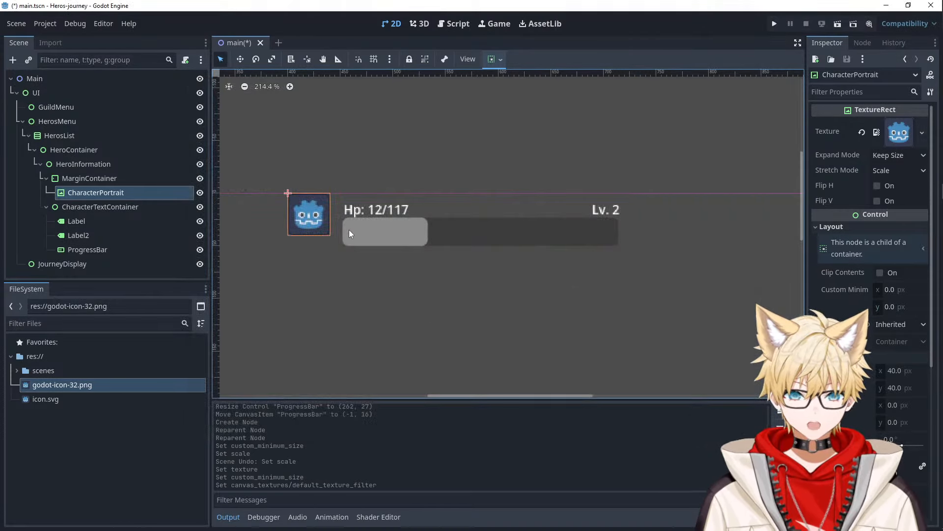
- Set the MarginContainer's transform size to 50 × 100 px
{"action": "scroll", "coordinate": [346, 253], "scroll_direction": "up", "scroll_amount": 1}
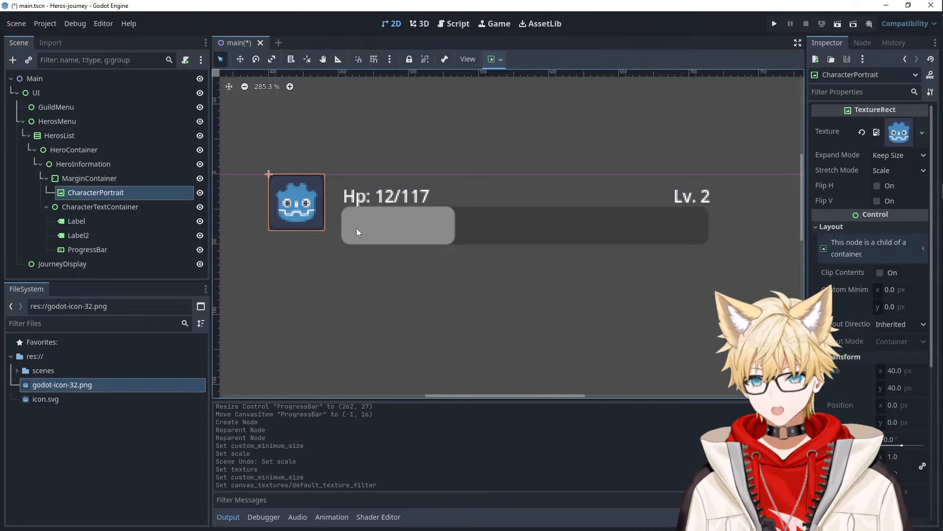
{"action": "left_click", "coordinate": [90, 178]}
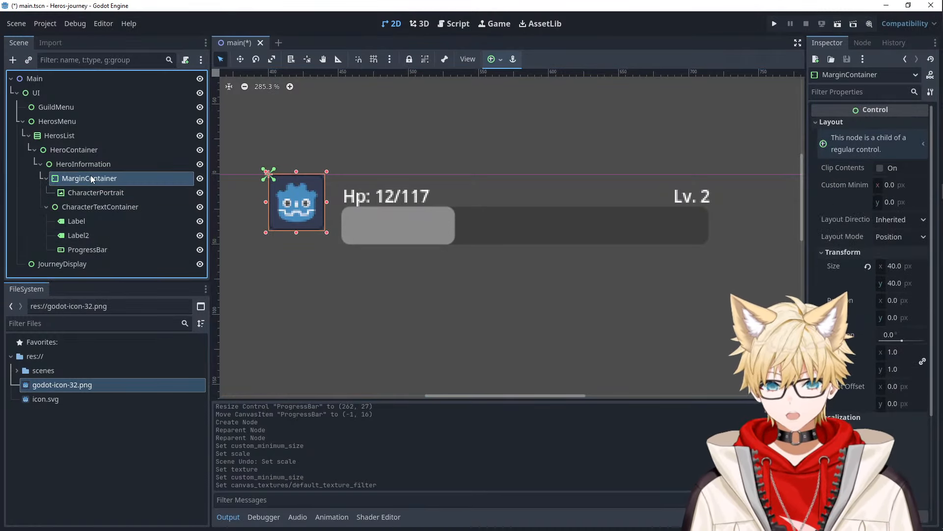
{"action": "left_click", "coordinate": [91, 194]}
{"action": "left_click", "coordinate": [93, 180]}
{"action": "middle_click_drag", "start_coordinate": [471, 222], "coordinate": [506, 214]}
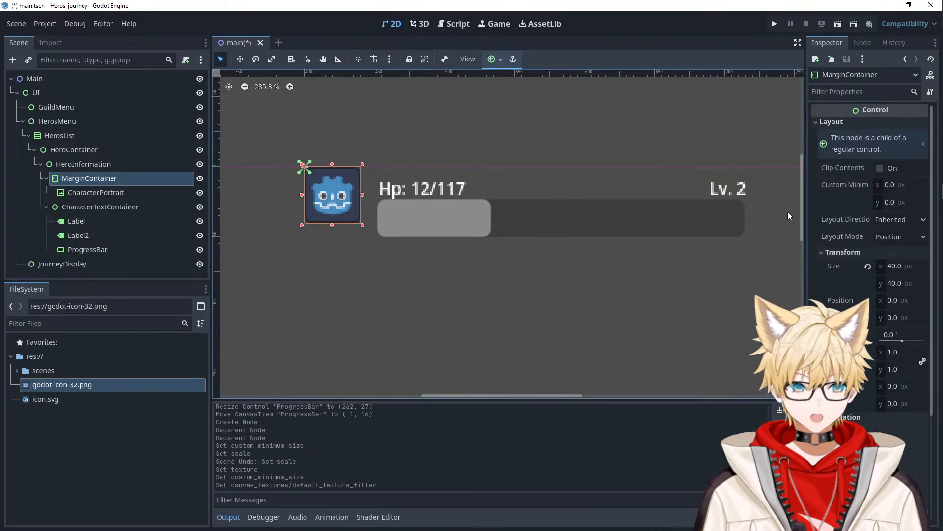
{"action": "left_click", "coordinate": [890, 187]}
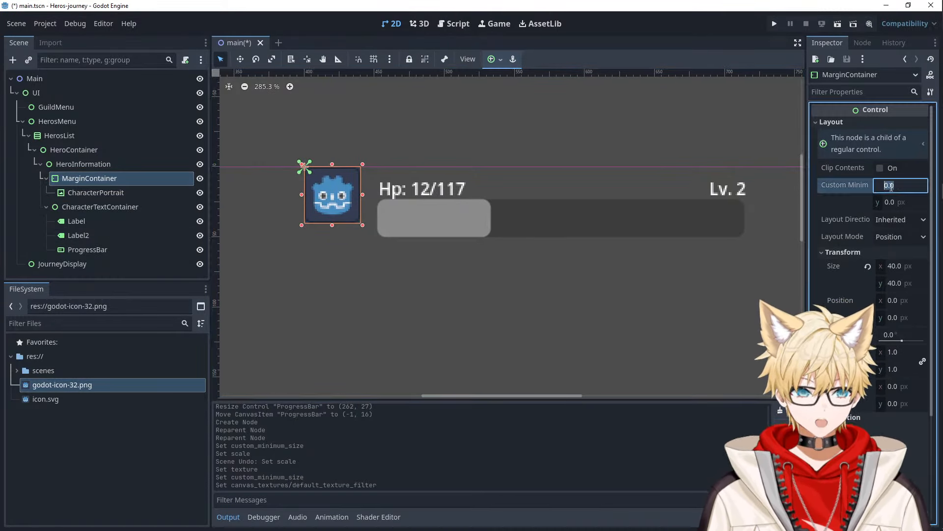
{"action": "left_click", "coordinate": [895, 268]}
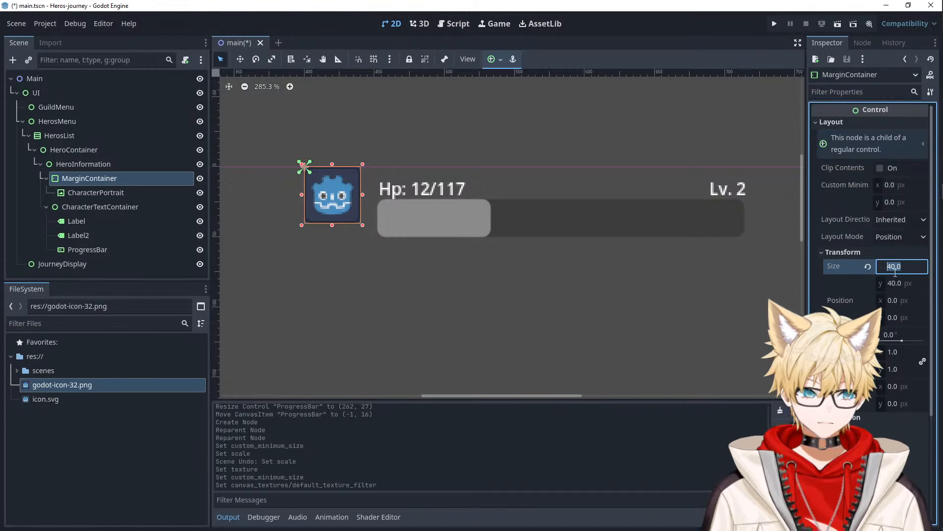
{"action": "type", "text": "50"}
{"action": "key", "text": "Tab"}
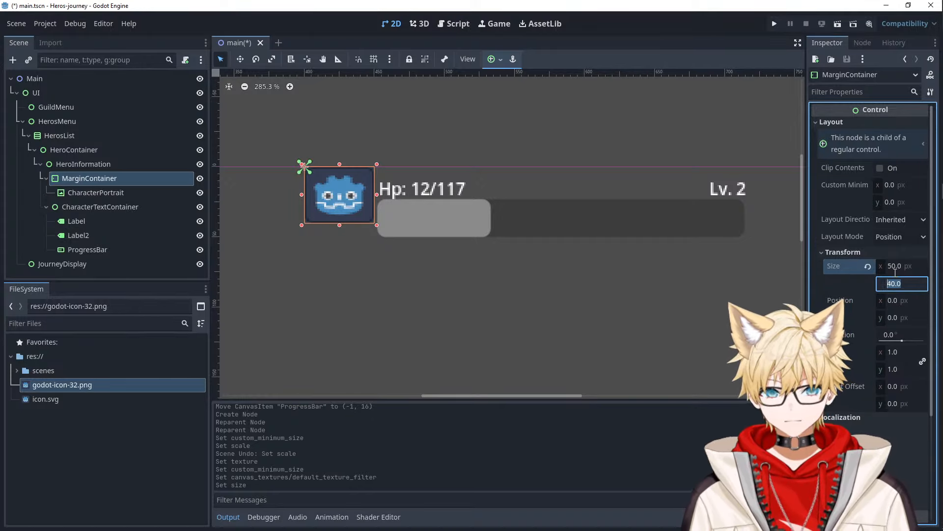
{"action": "key", "text": "Tab"}
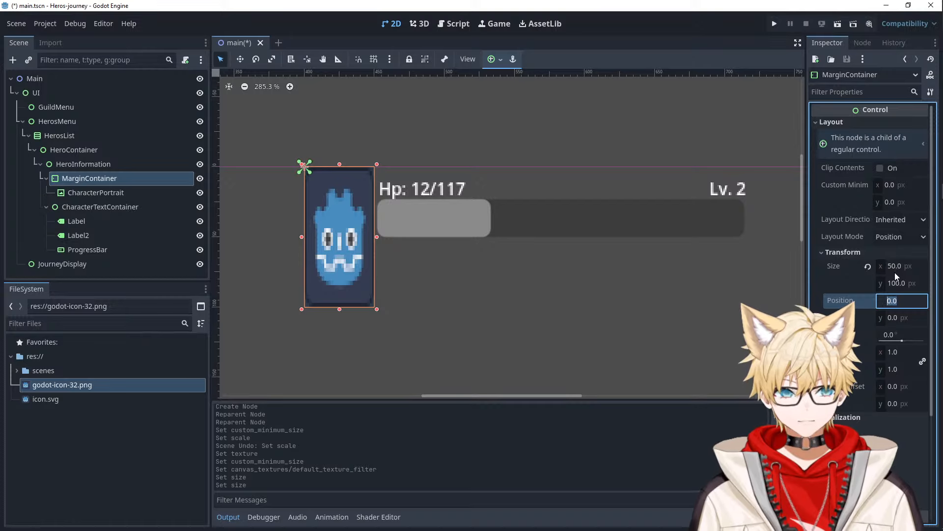
- Set the MarginContainer's custom minimum size to 50 × 100 px
{"action": "left_click", "coordinate": [851, 191]}
{"action": "left_click", "coordinate": [901, 185]}
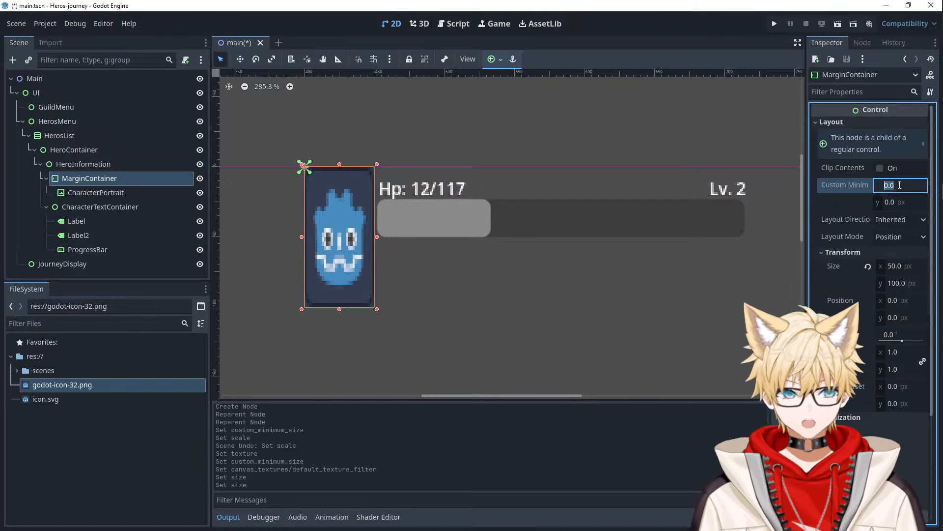
{"action": "type", "text": "50"}
{"action": "key", "text": "Tab"}
{"action": "type", "text": "100"}
{"action": "key", "text": "Tab"}
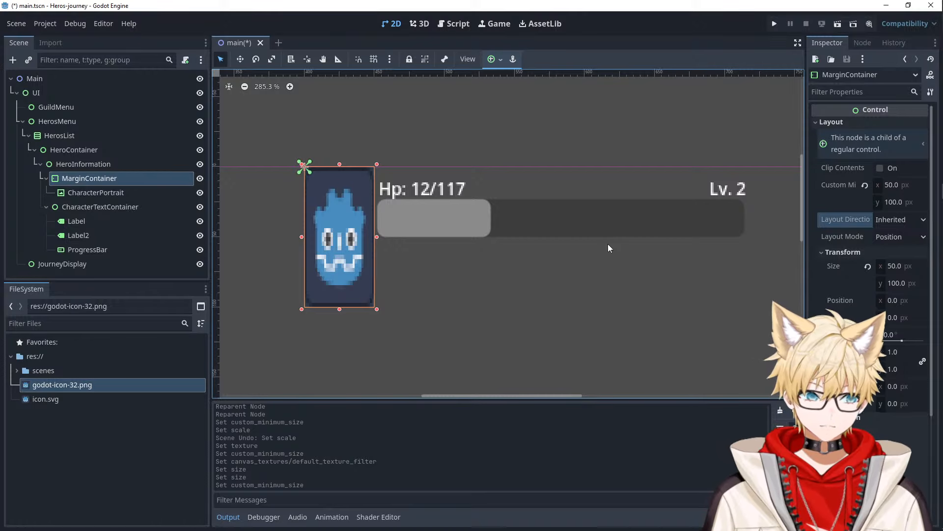
- Set the CharacterPortrait's Expand Mode to Fit Width
{"action": "left_click", "coordinate": [110, 193]}
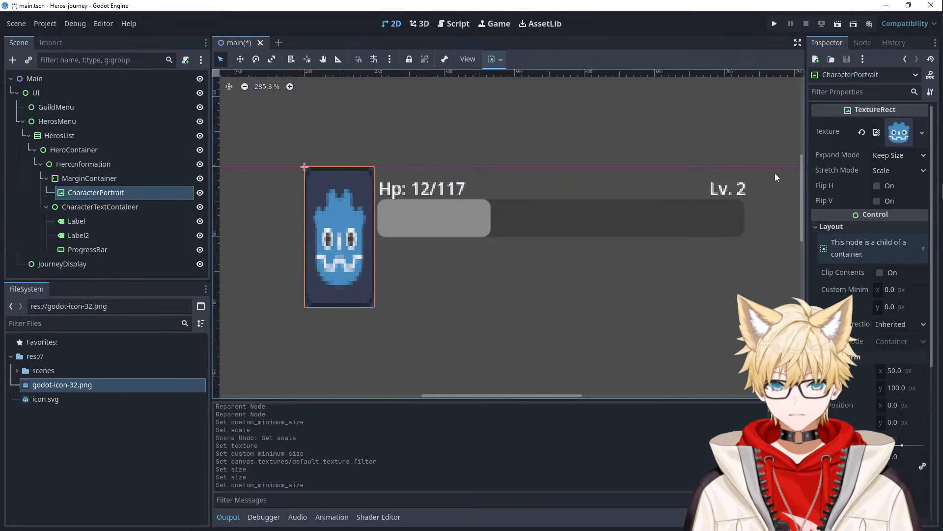
{"action": "left_click", "coordinate": [884, 155]}
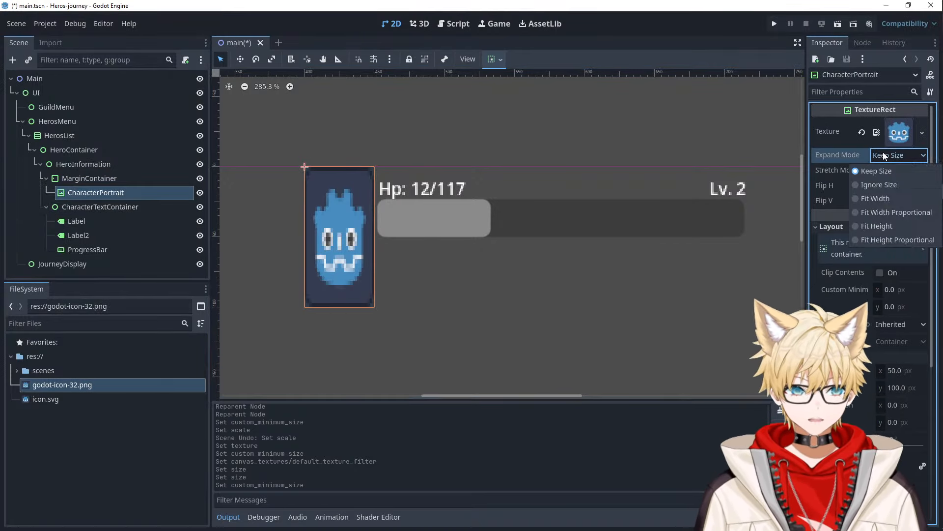
{"action": "left_click", "coordinate": [883, 199]}
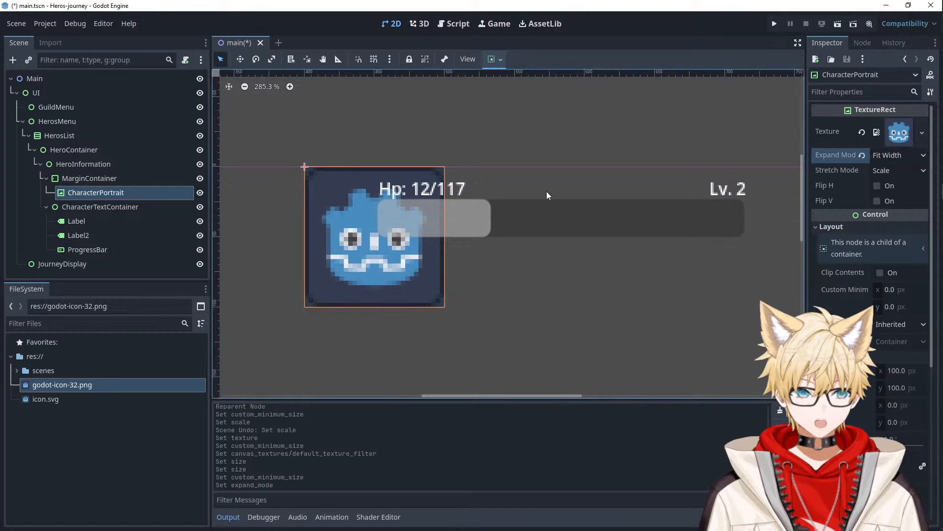
- Find the MarginContainer's margin theme overrides and set the left and right margins to 9
{"action": "left_click", "coordinate": [98, 177]}
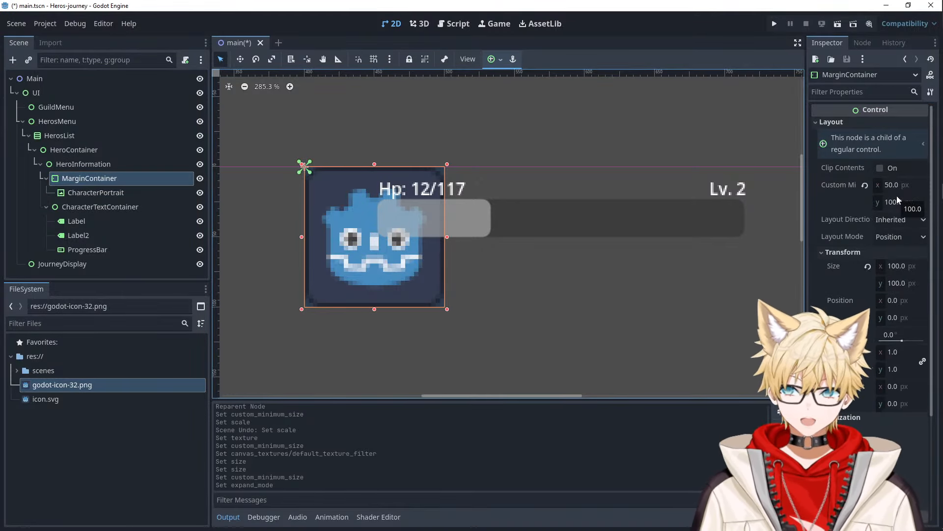
{"action": "left_click", "coordinate": [844, 91]}
{"action": "type", "text": "margin"}
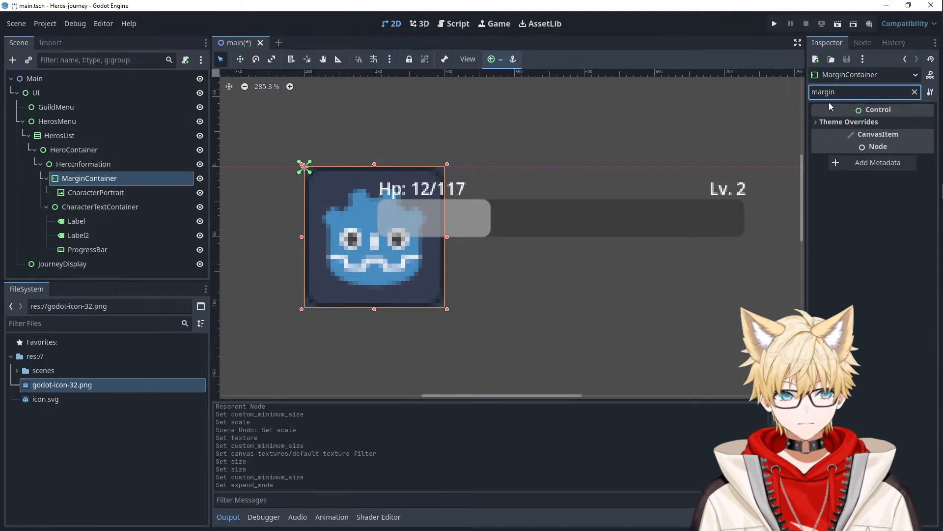
{"action": "left_click", "coordinate": [848, 121]}
{"action": "left_click", "coordinate": [841, 135]}
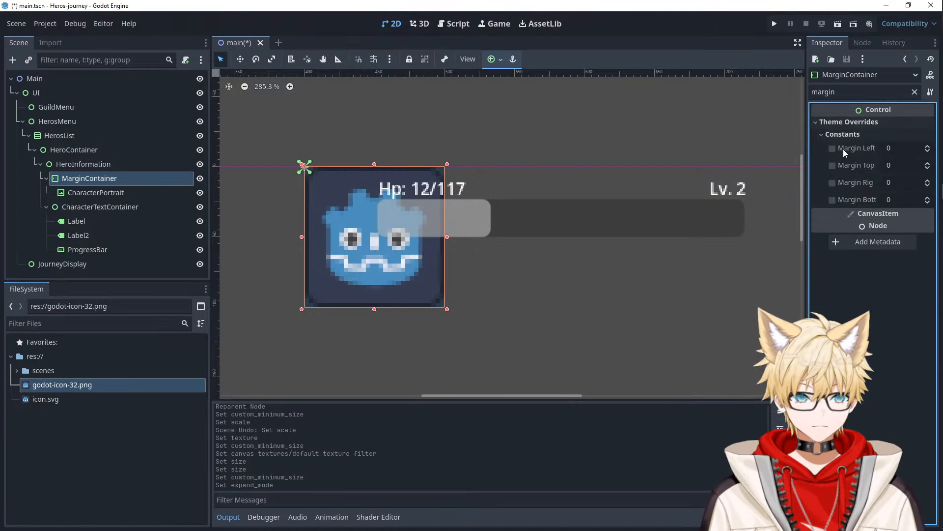
{"action": "left_click", "coordinate": [832, 148]}
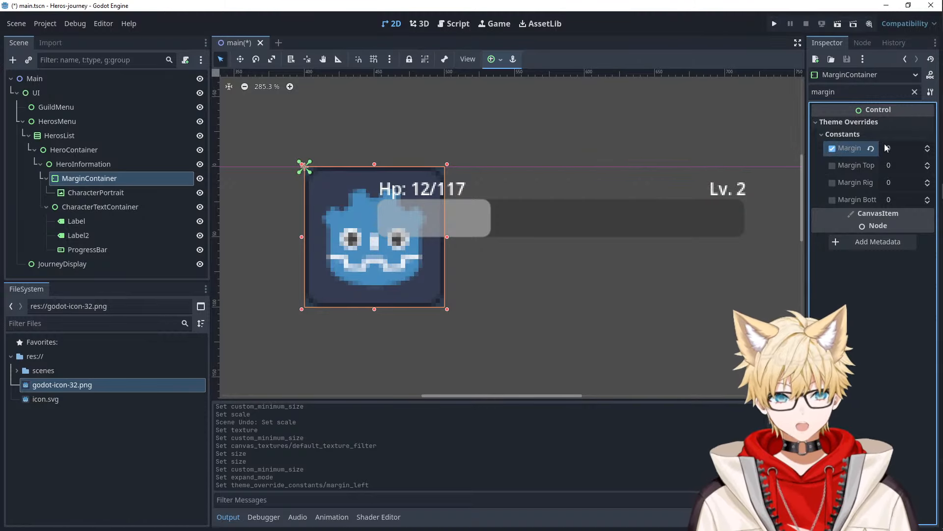
{"action": "key", "text": "Tab"}
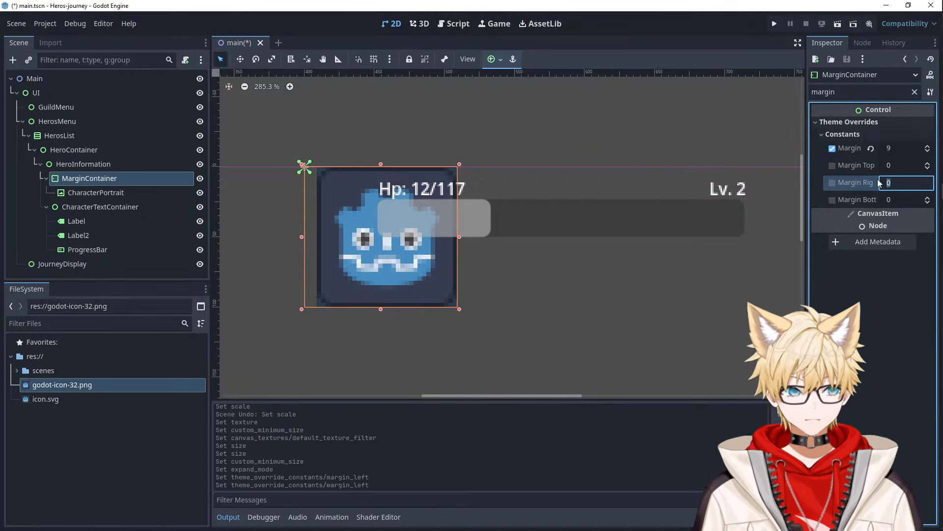
{"action": "type", "text": "9"}
{"action": "key", "text": "Tab"}
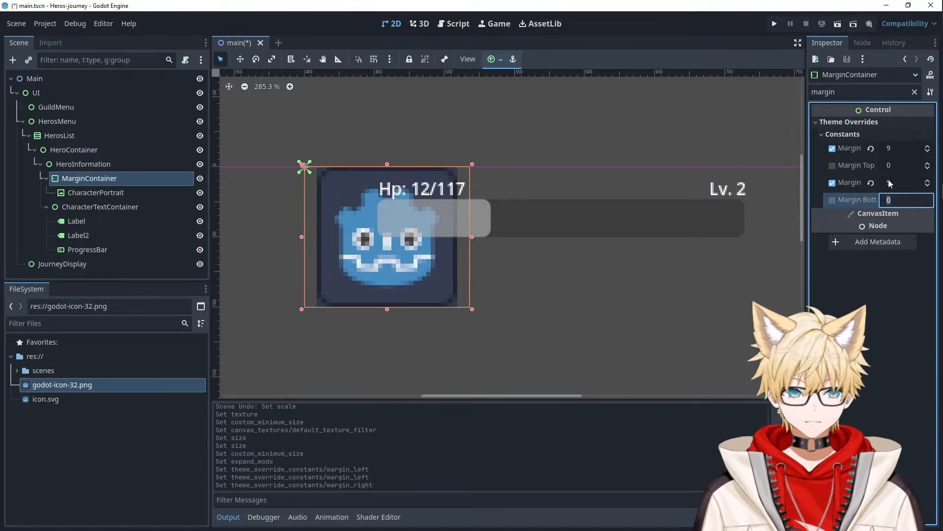
{"action": "key", "text": "Tab"}
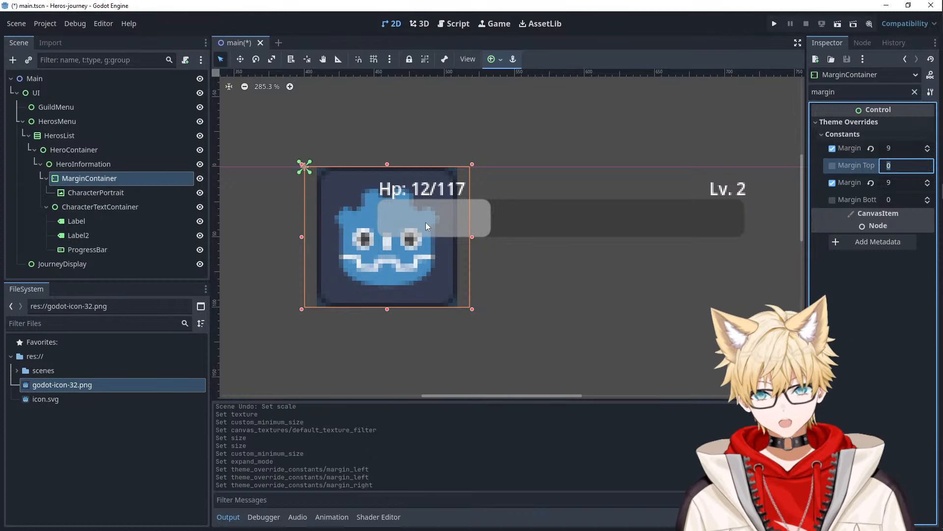
- Set the MarginContainer's top and bottom margin overrides to 39
{"action": "type", "text": "39"}
{"action": "key", "text": "Tab"}
{"action": "key", "text": "Tab"}
{"action": "type", "text": "39"}
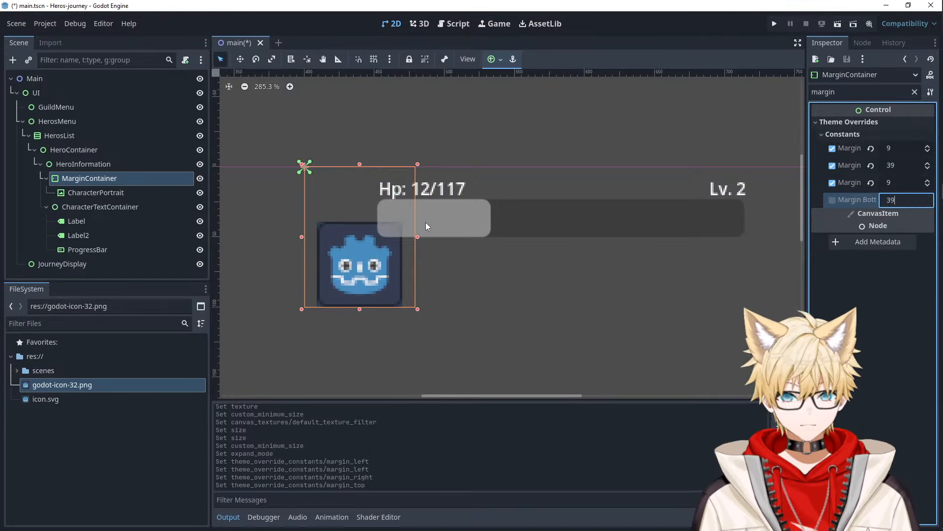
{"action": "key", "text": "Tab"}
{"action": "left_click", "coordinate": [324, 264]}
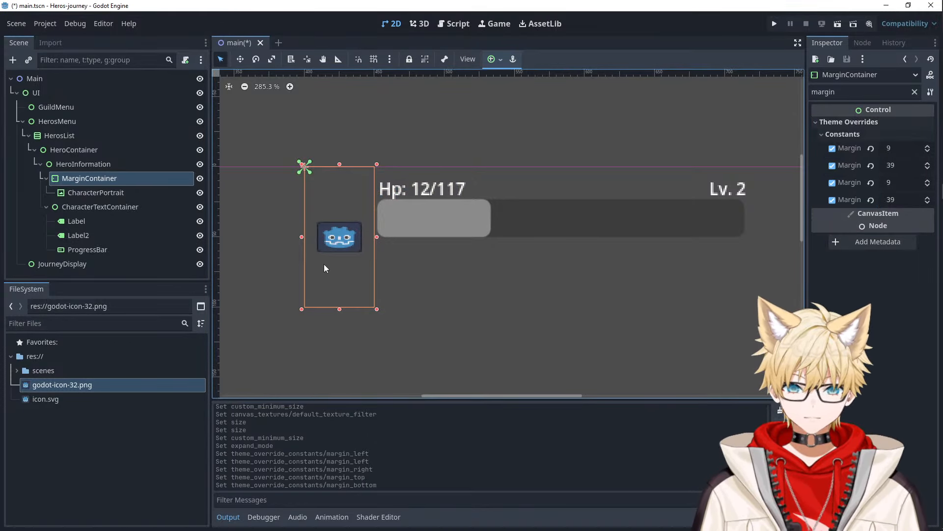
- Clear the property filter and compare the layout and transform sizes of CharacterPortrait and MarginContainer
{"action": "left_click", "coordinate": [327, 239]}
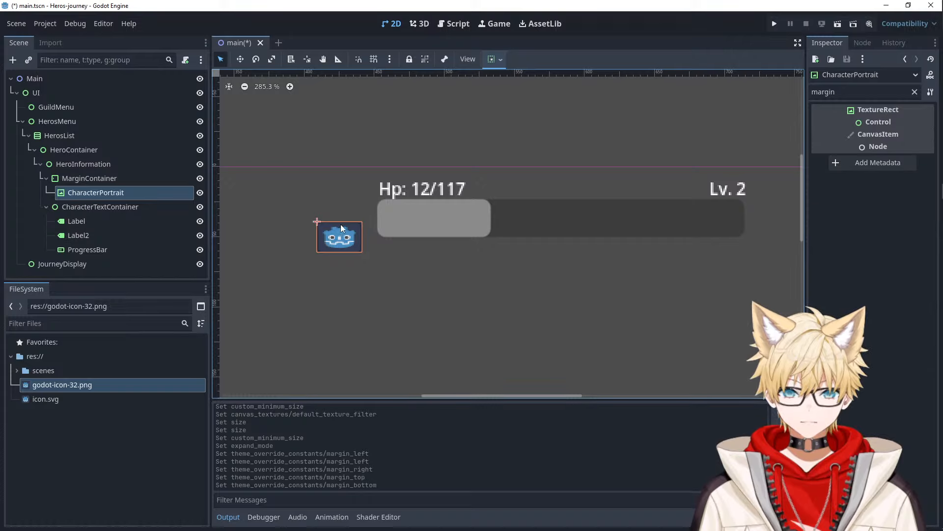
{"action": "left_click", "coordinate": [914, 92]}
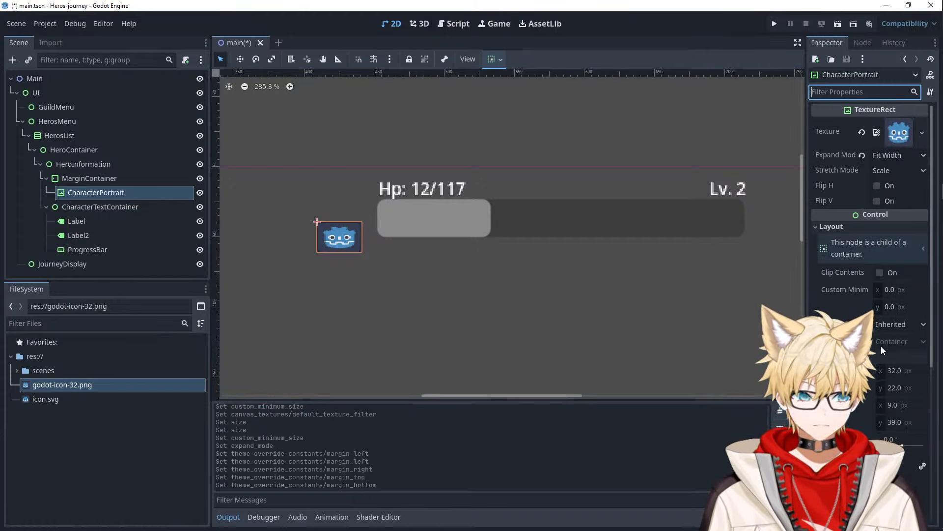
{"action": "scroll", "coordinate": [881, 346], "scroll_direction": "down", "scroll_amount": 2}
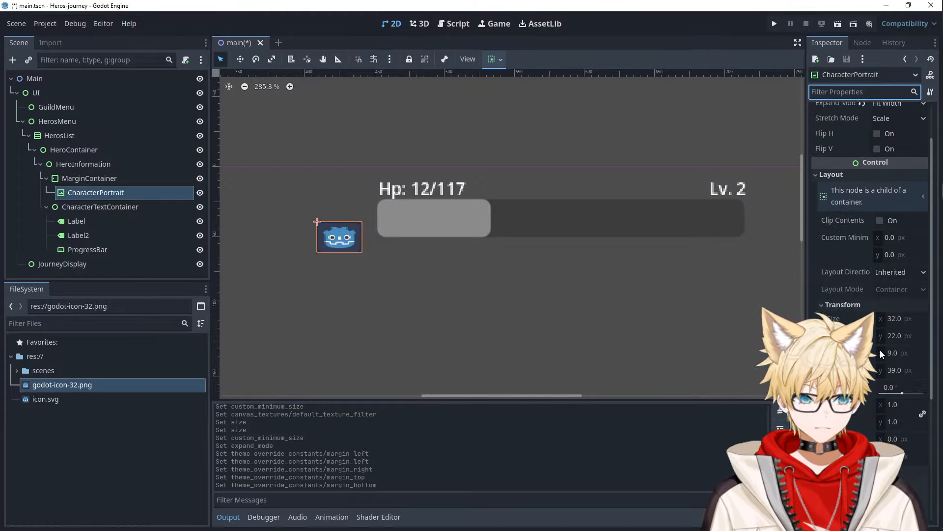
{"action": "left_click", "coordinate": [93, 182]}
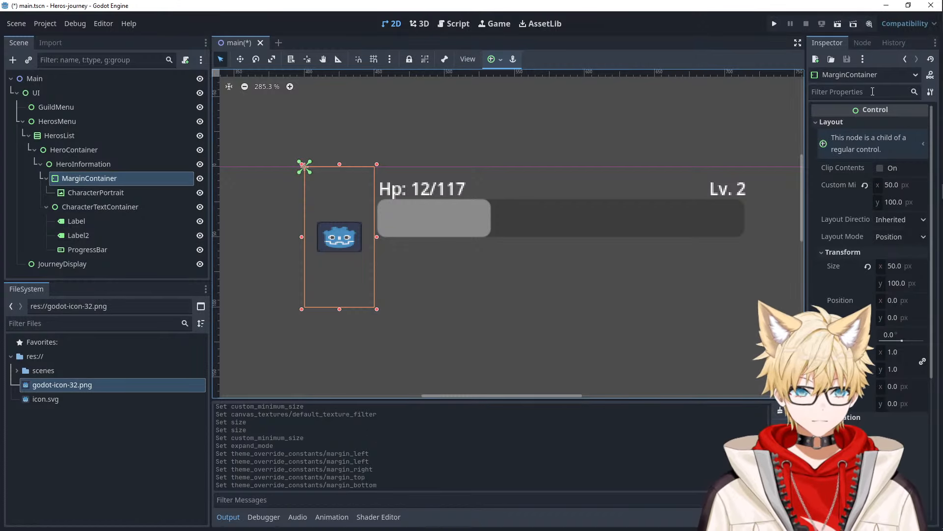
{"action": "left_click", "coordinate": [121, 192]}
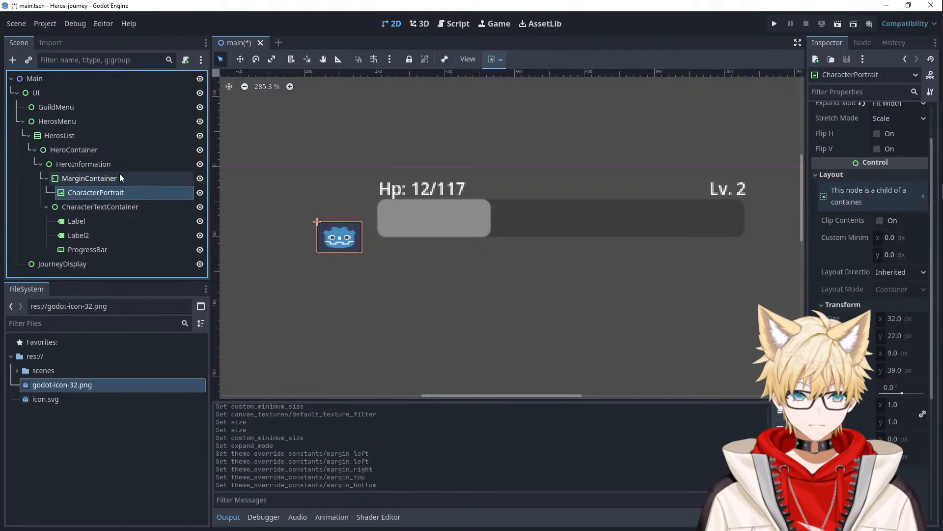
{"action": "left_click", "coordinate": [120, 174]}
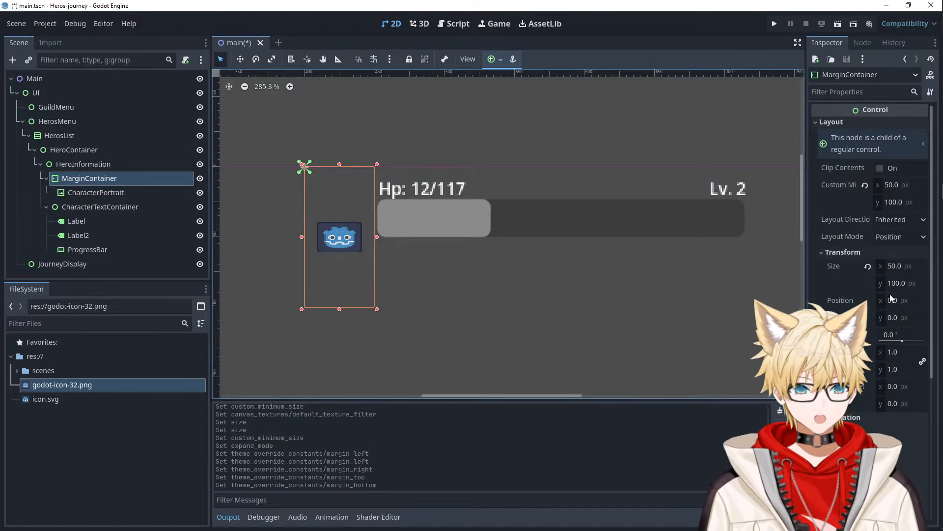
{"action": "left_click", "coordinate": [108, 193]}
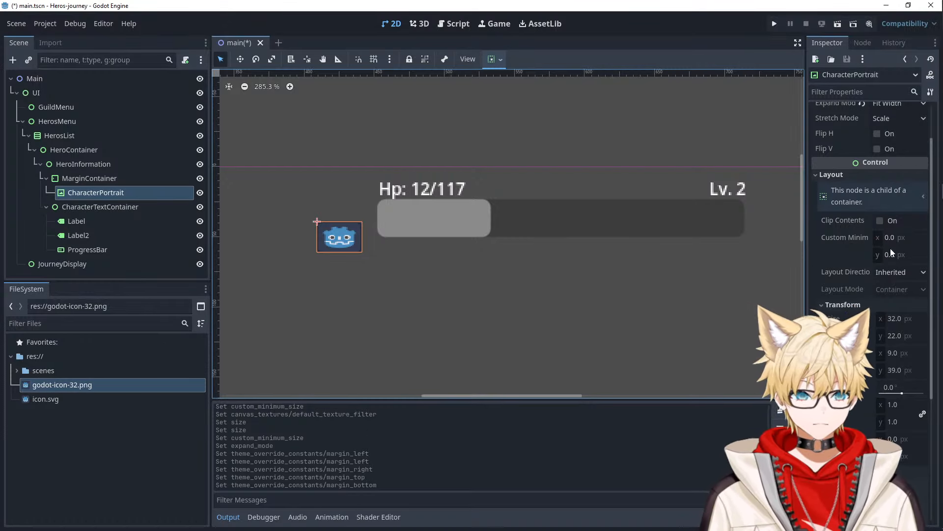
- Find the MarginContainer's margin theme overrides and set the top and bottom margins to 34
{"action": "scroll", "coordinate": [891, 202], "scroll_direction": "up", "scroll_amount": 2}
{"action": "left_click", "coordinate": [861, 92]}
{"action": "type", "text": "margin"}
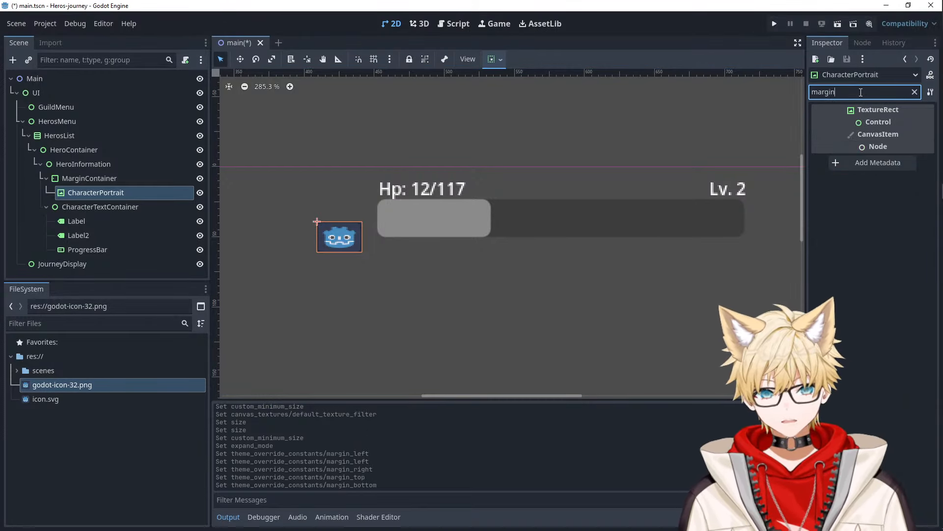
{"action": "left_click", "coordinate": [89, 177]}
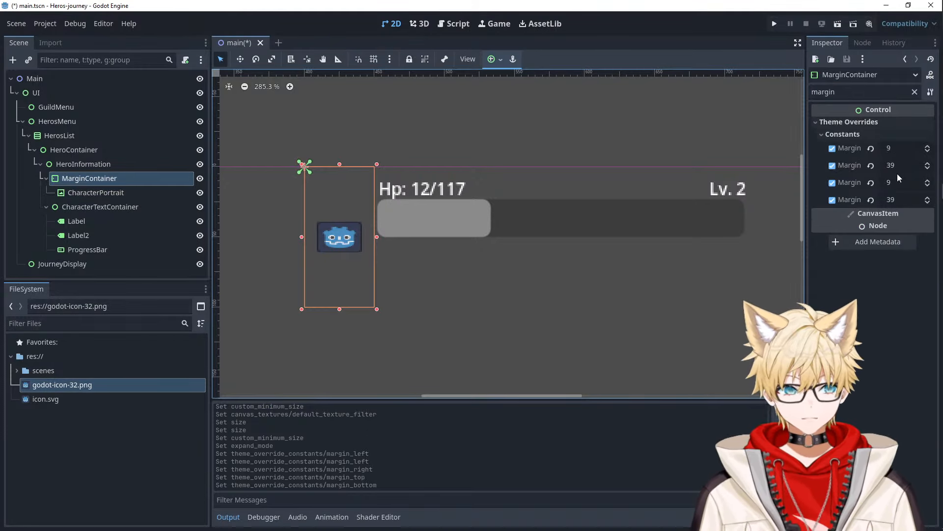
{"action": "left_click", "coordinate": [902, 199]}
{"action": "key", "text": "BackSpace"}
{"action": "type", "text": "4"}
{"action": "left_click", "coordinate": [904, 165]}
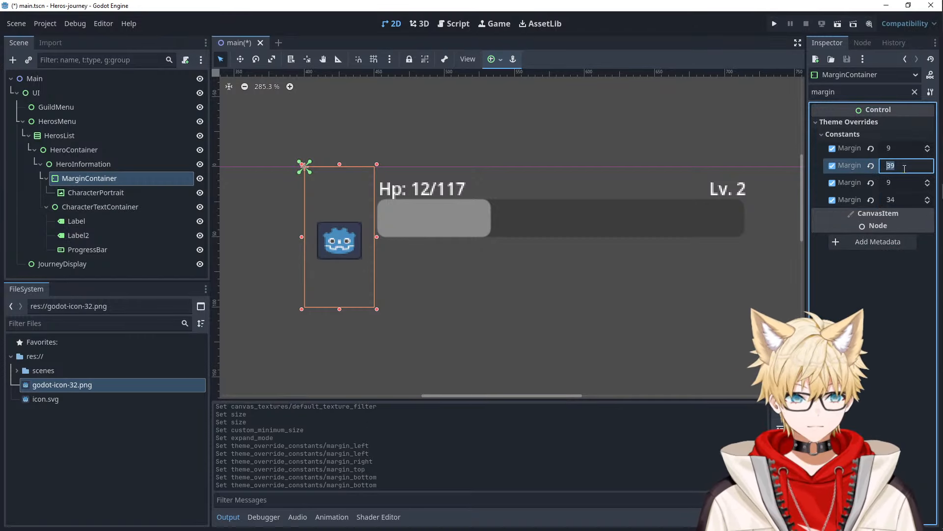
{"action": "type", "text": "34"}
{"action": "key", "text": "Tab"}
{"action": "left_click", "coordinate": [342, 212]}
{"action": "left_click", "coordinate": [341, 212]}
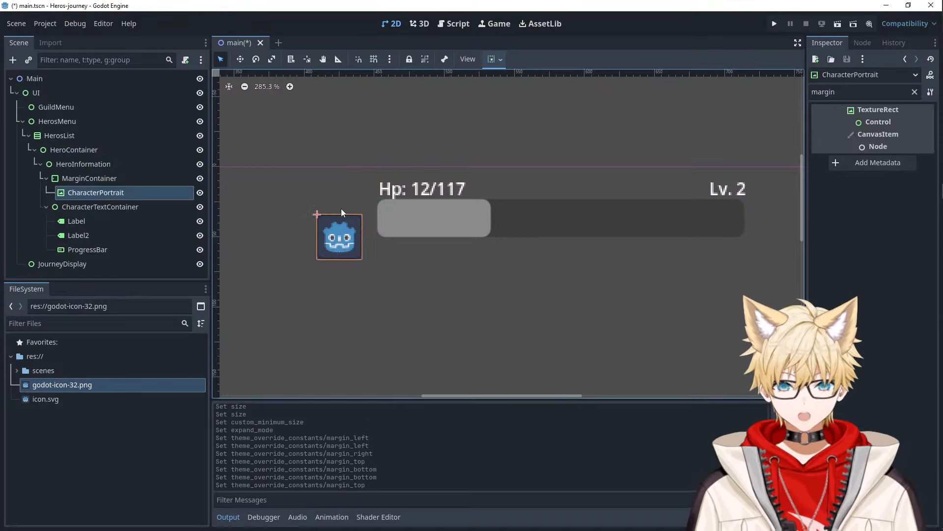
- Widen the MarginContainer to about 85 px in the viewport
{"action": "left_click", "coordinate": [369, 256]}
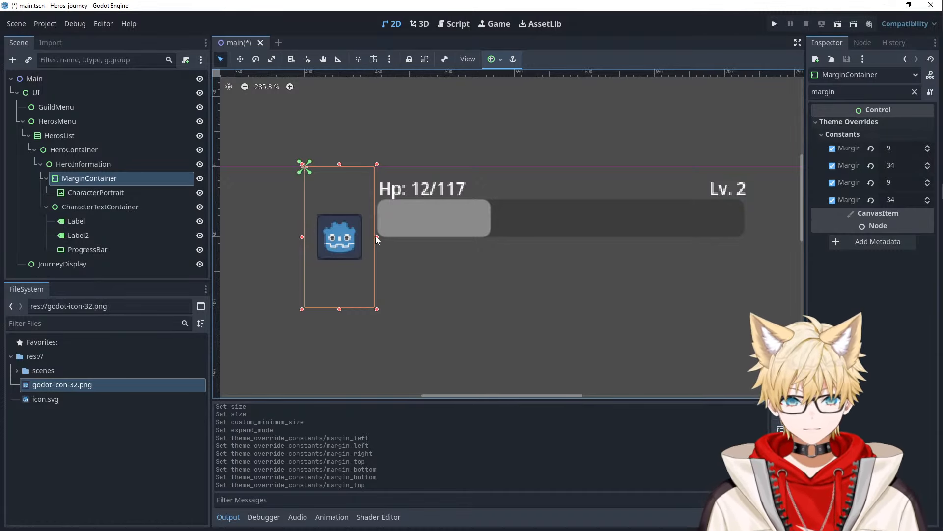
{"action": "left_click_drag", "start_coordinate": [376, 237], "coordinate": [401, 243]}
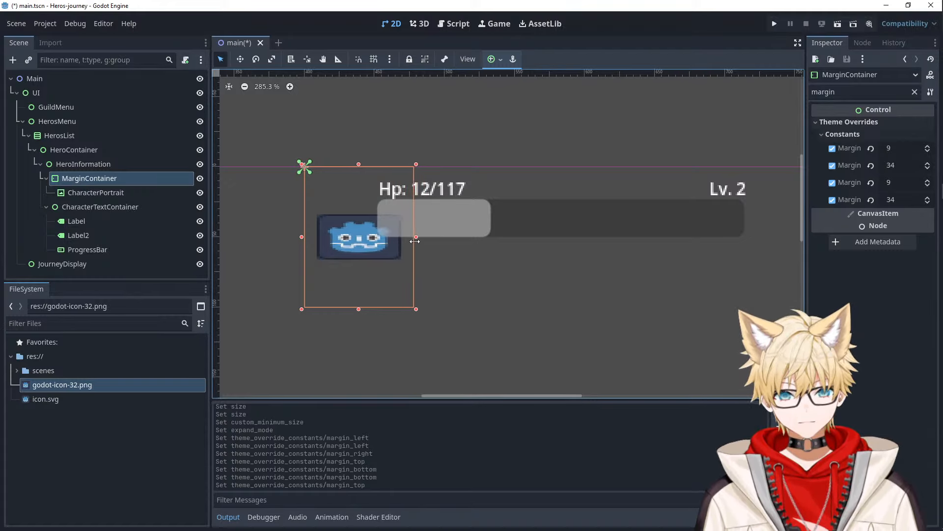
{"action": "left_click", "coordinate": [100, 191]}
{"action": "left_click", "coordinate": [130, 177]}
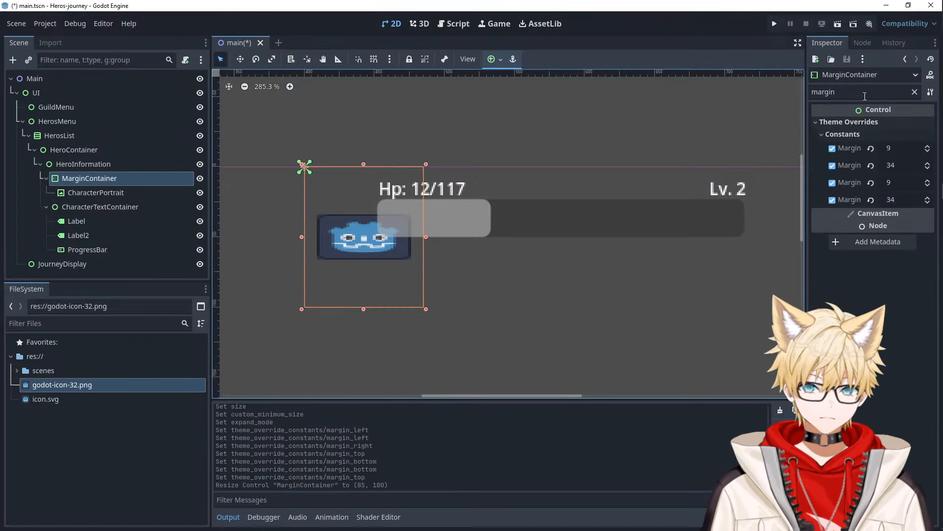
{"action": "left_click", "coordinate": [105, 190]}
{"action": "left_click", "coordinate": [98, 164]}
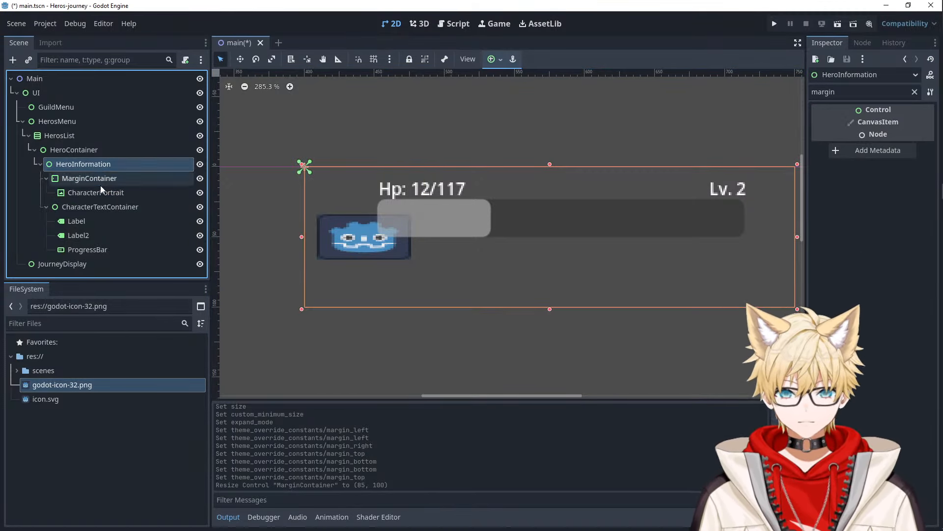
- Clear the property filter and set the MarginContainer's custom minimum width to 100 px
{"action": "left_click", "coordinate": [101, 179]}
{"action": "left_click", "coordinate": [915, 92]}
{"action": "left_click", "coordinate": [892, 185]}
{"action": "type", "text": "1"}
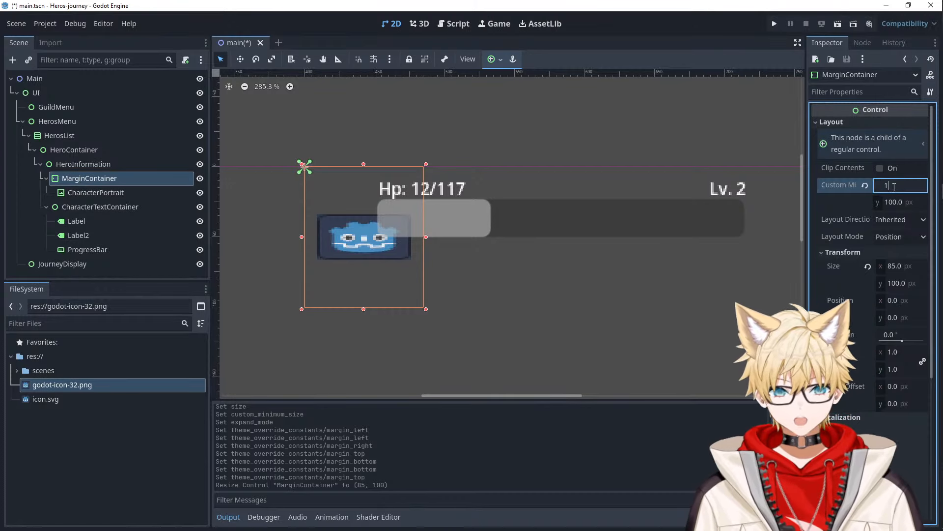
{"action": "type", "text": "00"}
{"action": "key", "text": "Tab"}
{"action": "key", "text": "Tab"}
- Filter the properties for margin and set the MarginContainer's left and right margin overrides to 34
{"action": "left_click", "coordinate": [128, 193]}
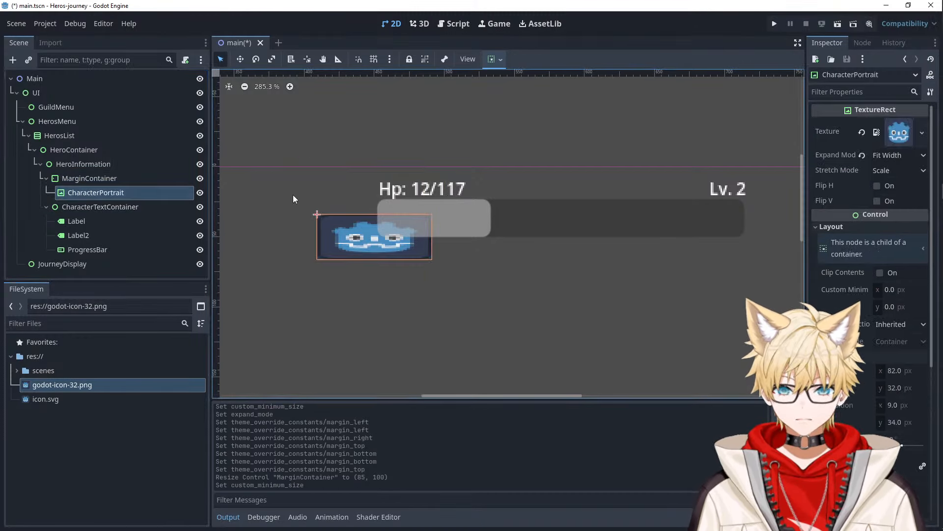
{"action": "left_click", "coordinate": [864, 75]}
{"action": "left_click", "coordinate": [841, 91]}
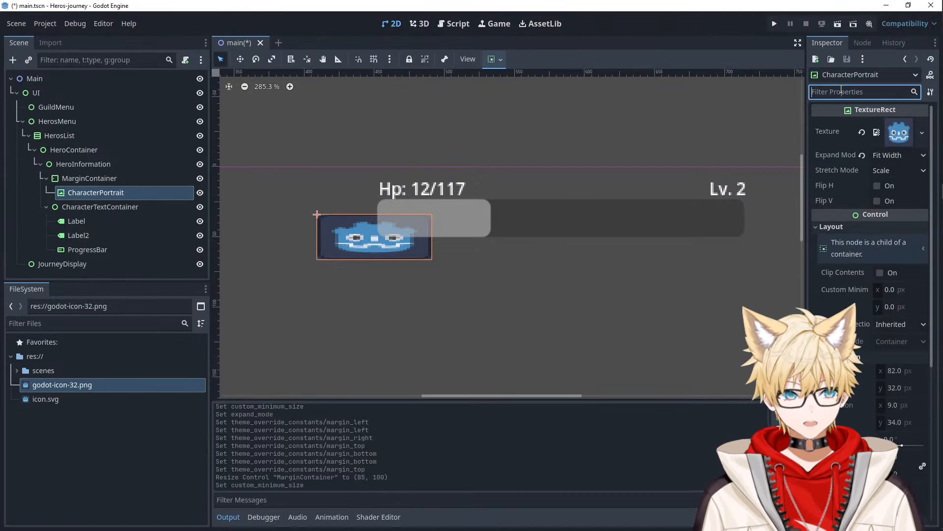
{"action": "type", "text": "margin"}
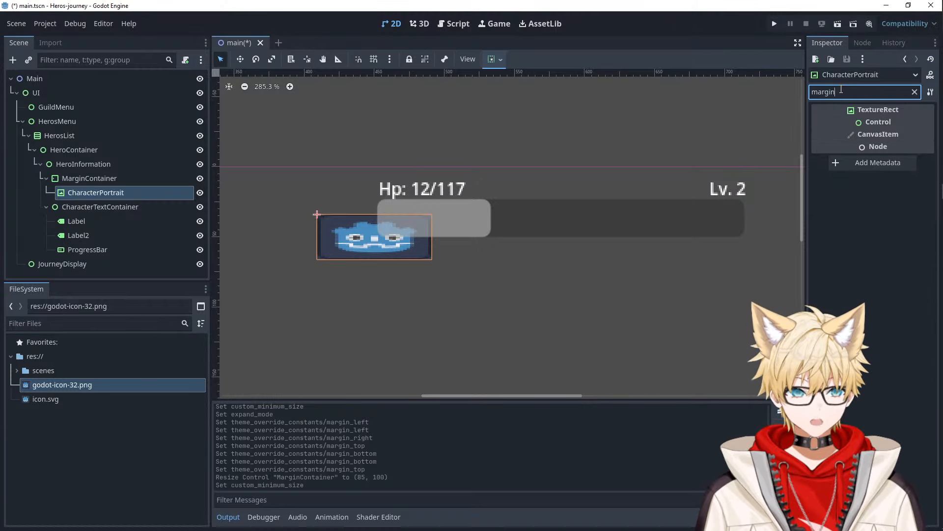
{"action": "right_click", "coordinate": [841, 92]}
{"action": "left_click", "coordinate": [89, 177]}
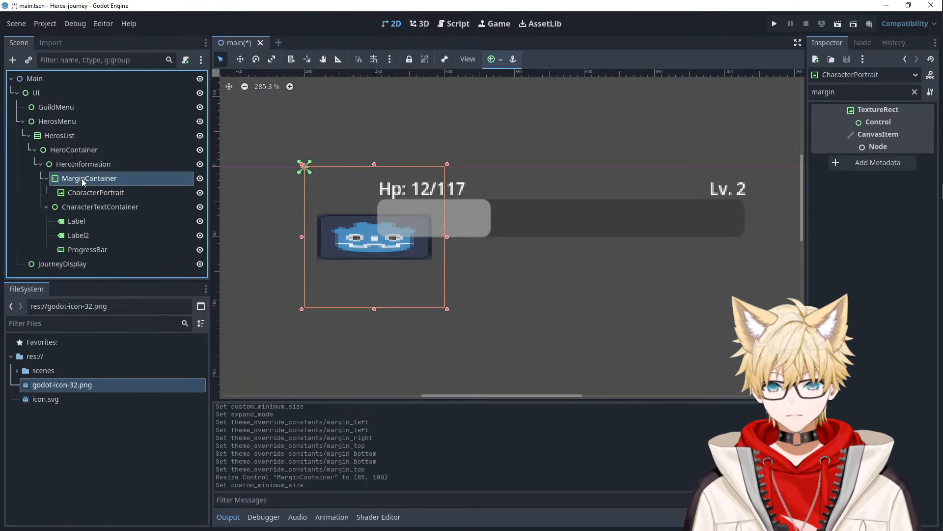
{"action": "left_click", "coordinate": [888, 148]}
{"action": "type", "text": "34"}
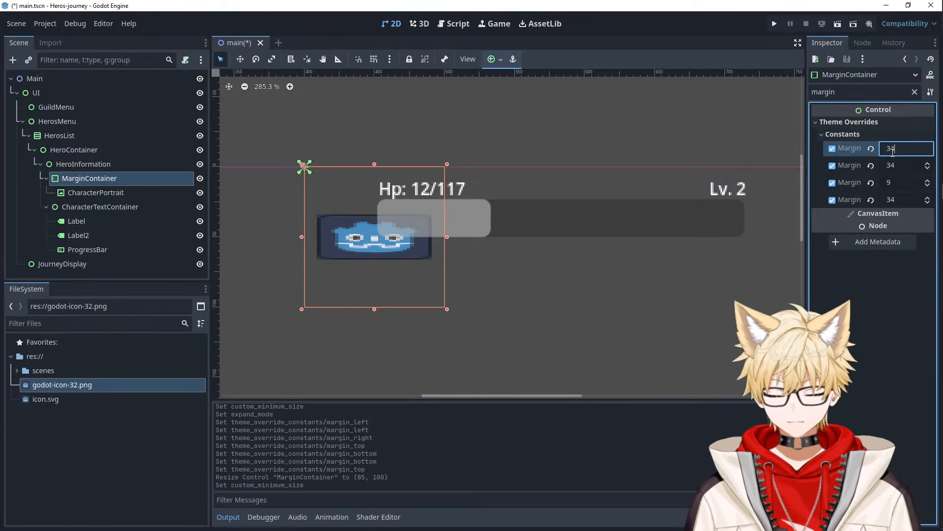
{"action": "key", "text": "Tab"}
{"action": "left_click", "coordinate": [888, 187]}
{"action": "type", "text": "34"}
{"action": "key", "text": "Tab"}
{"action": "left_click", "coordinate": [589, 306]}
{"action": "left_click", "coordinate": [383, 241]}
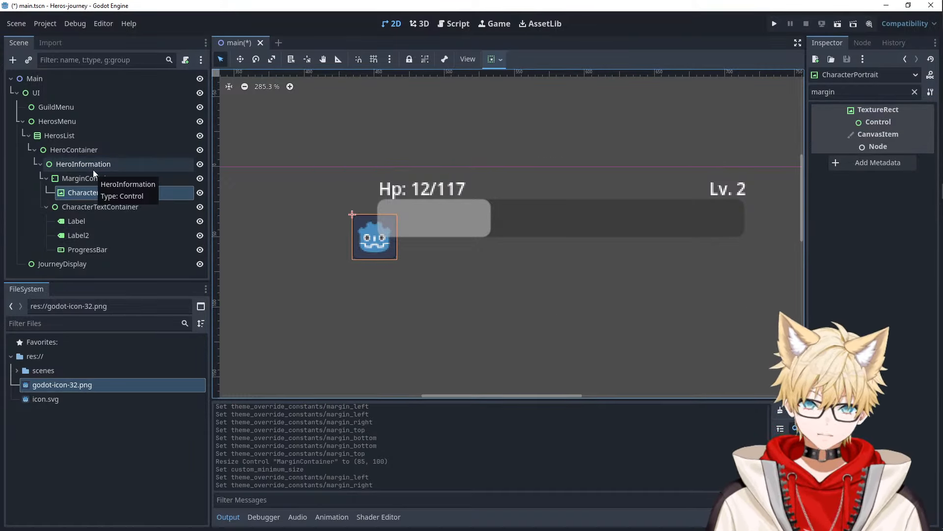
- Clear the property filter and set the CharacterPortrait's custom minimum size to 64 × 64 px
{"action": "left_click", "coordinate": [128, 180]}
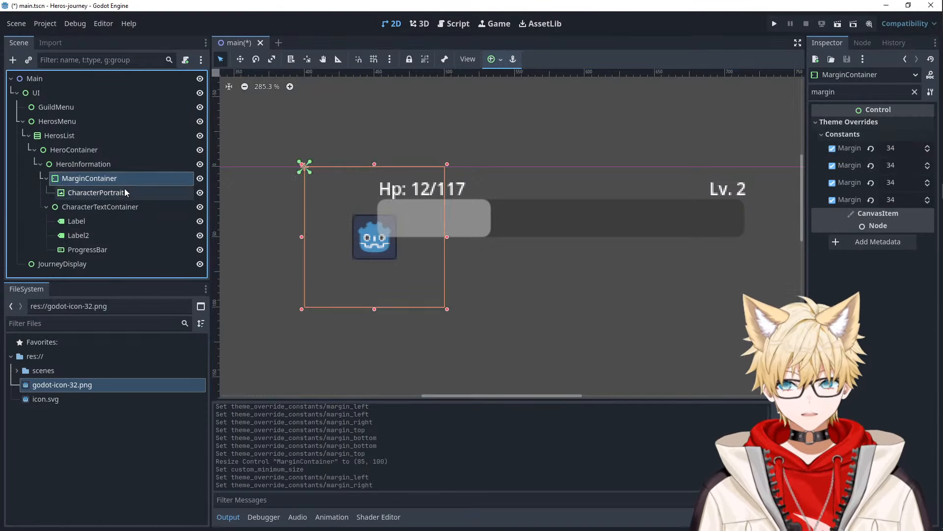
{"action": "left_click", "coordinate": [125, 192]}
{"action": "left_click", "coordinate": [915, 92]}
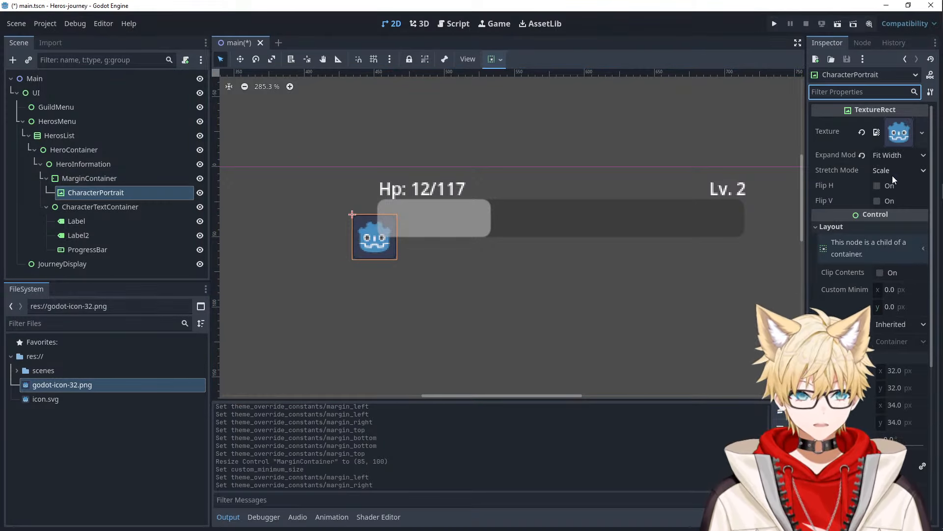
{"action": "scroll", "coordinate": [870, 305], "scroll_direction": "down", "scroll_amount": 3}
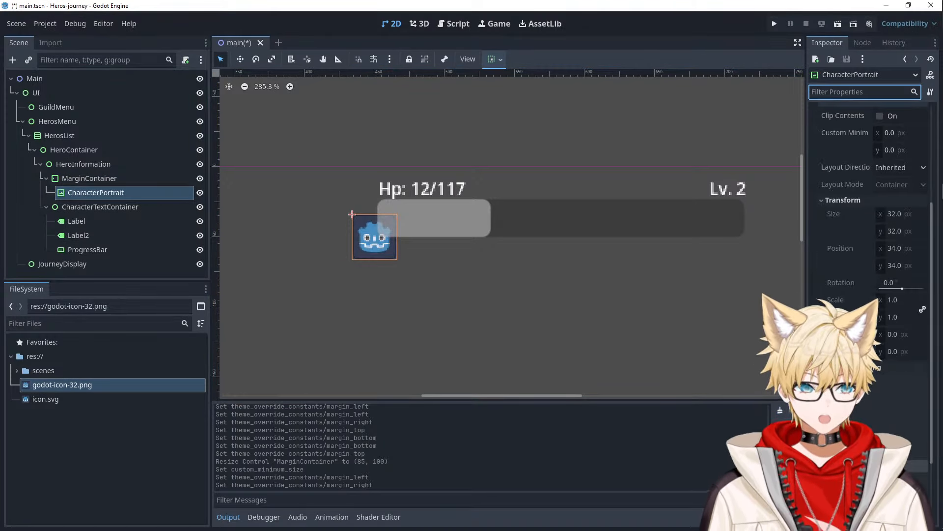
{"action": "scroll", "coordinate": [874, 329], "scroll_direction": "up", "scroll_amount": 2}
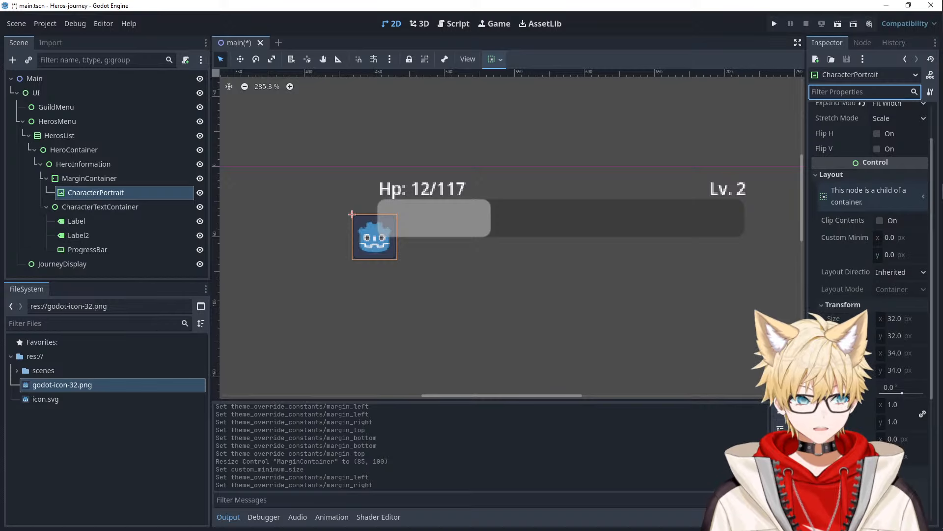
{"action": "scroll", "coordinate": [870, 305], "scroll_direction": "up", "scroll_amount": 1}
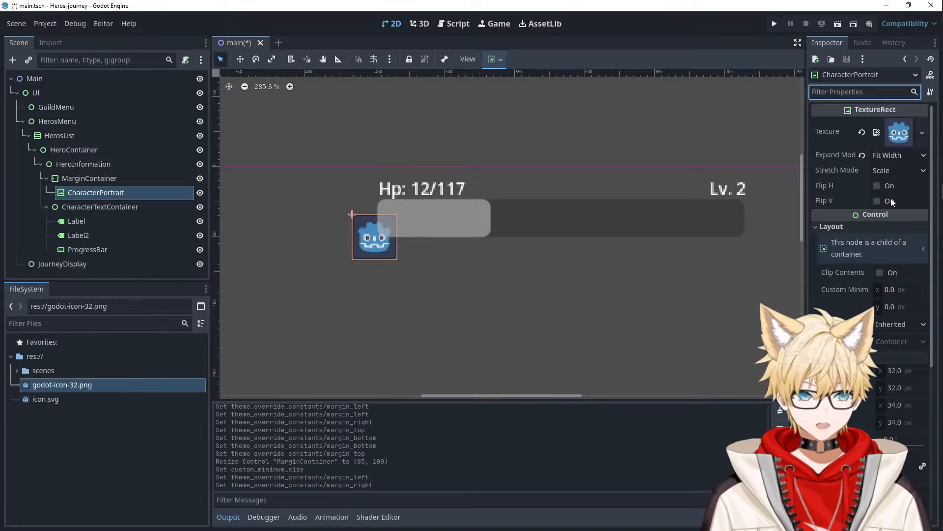
{"action": "left_click", "coordinate": [889, 290]}
{"action": "type", "text": "64"}
{"action": "key", "text": "Tab"}
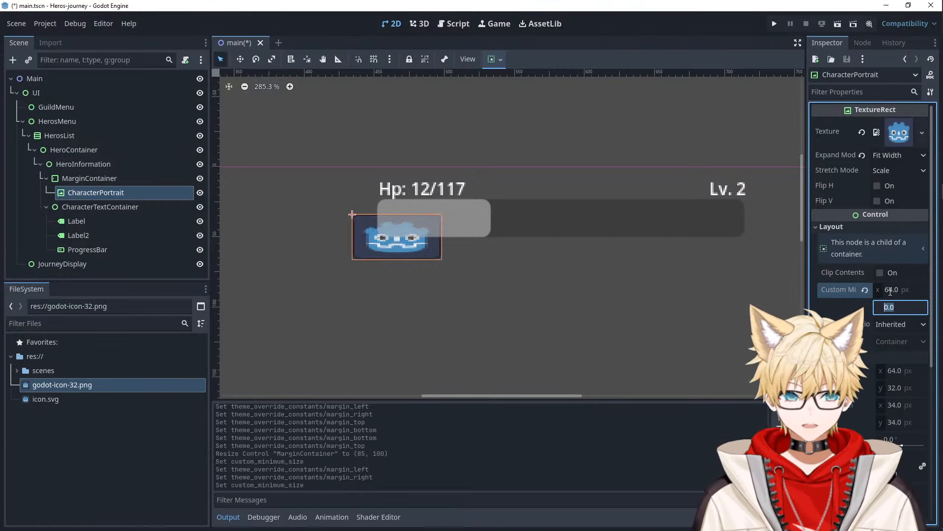
{"action": "type", "text": "64"}
{"action": "key", "text": "Tab"}
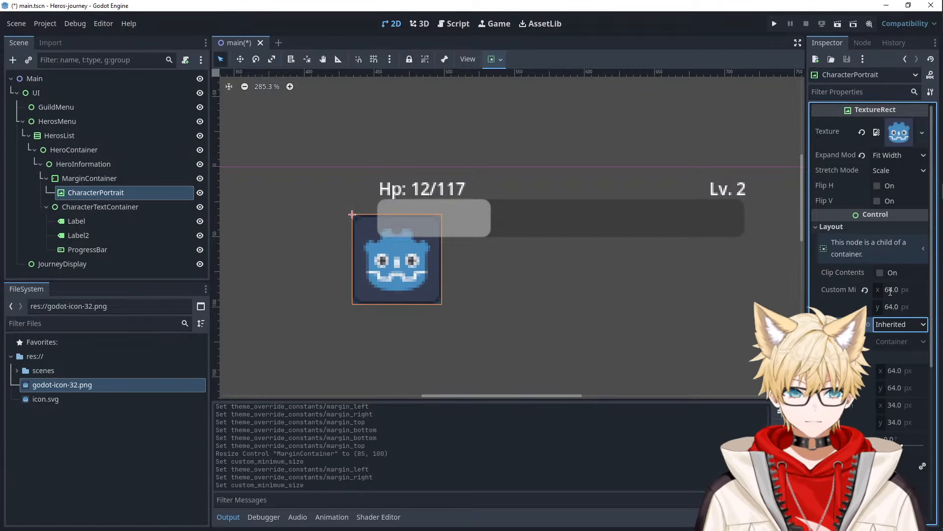
- Compare the custom minimum and transform sizes of the MarginContainer and the CharacterPortrait
{"action": "left_click", "coordinate": [492, 294]}
{"action": "left_click", "coordinate": [428, 296]}
{"action": "left_click", "coordinate": [123, 178]}
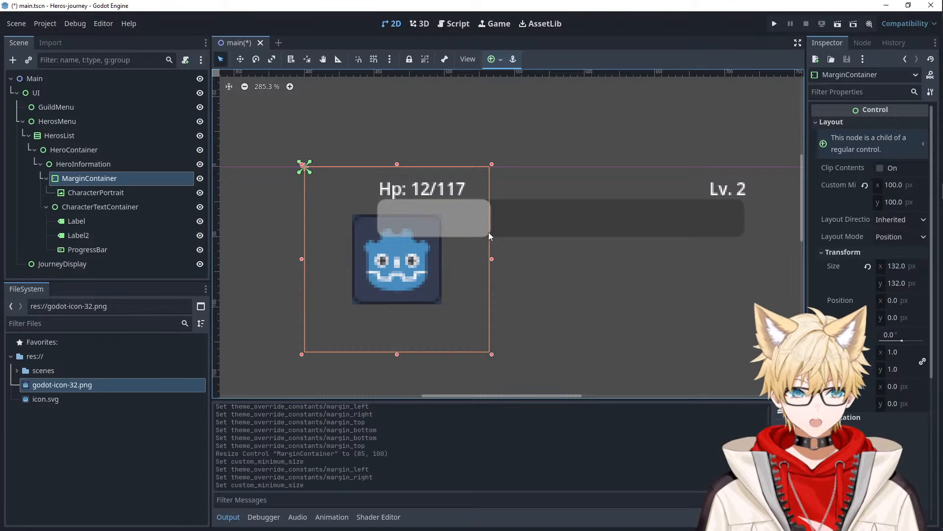
{"action": "left_click", "coordinate": [96, 191]}
{"action": "left_click", "coordinate": [96, 184]}
{"action": "left_click", "coordinate": [96, 189]}
{"action": "left_click", "coordinate": [94, 179]}
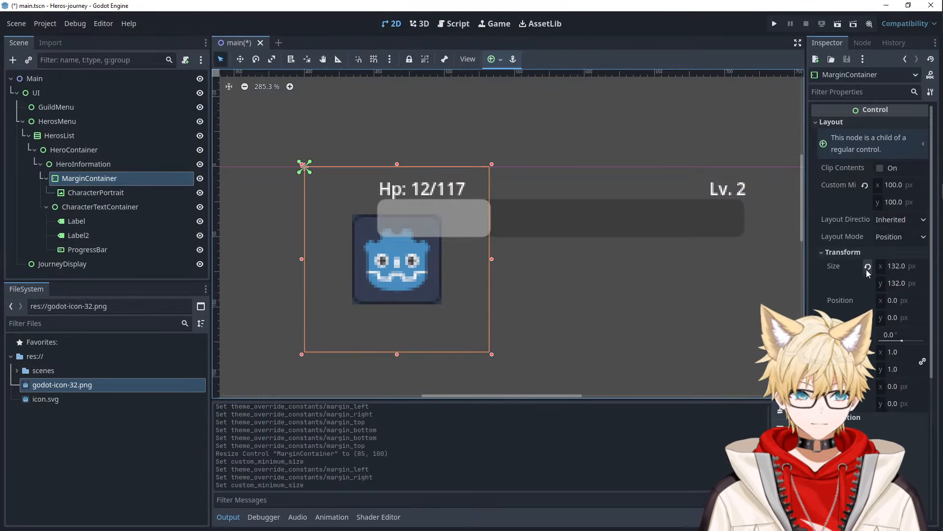
{"action": "left_click", "coordinate": [85, 193]}
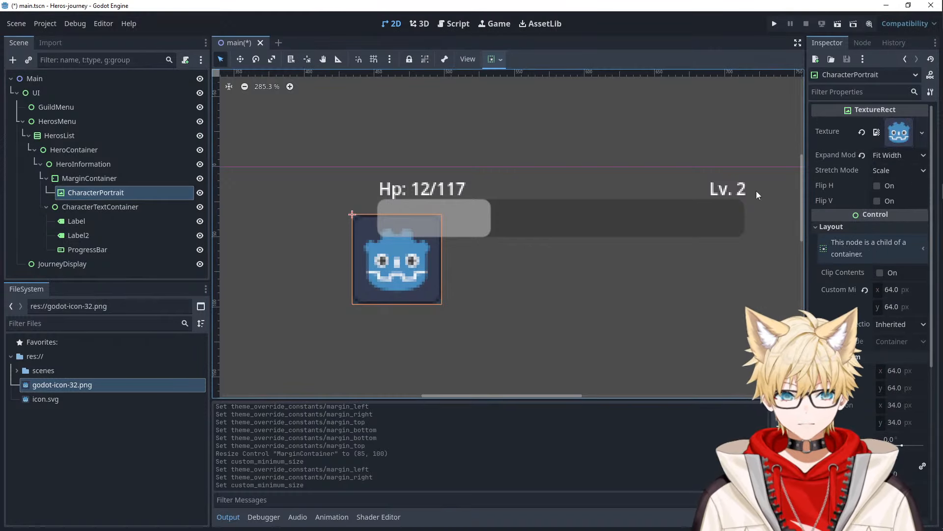
- Filter the MarginContainer's properties for margin and halve all four margin overrides to 17
{"action": "left_click", "coordinate": [93, 178]}
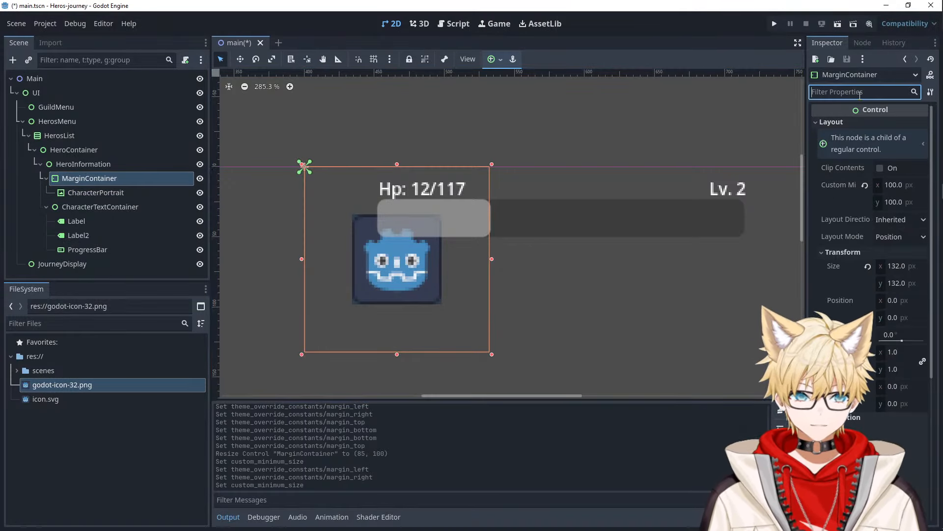
{"action": "type", "text": "margin"}
{"action": "left_click", "coordinate": [897, 147]}
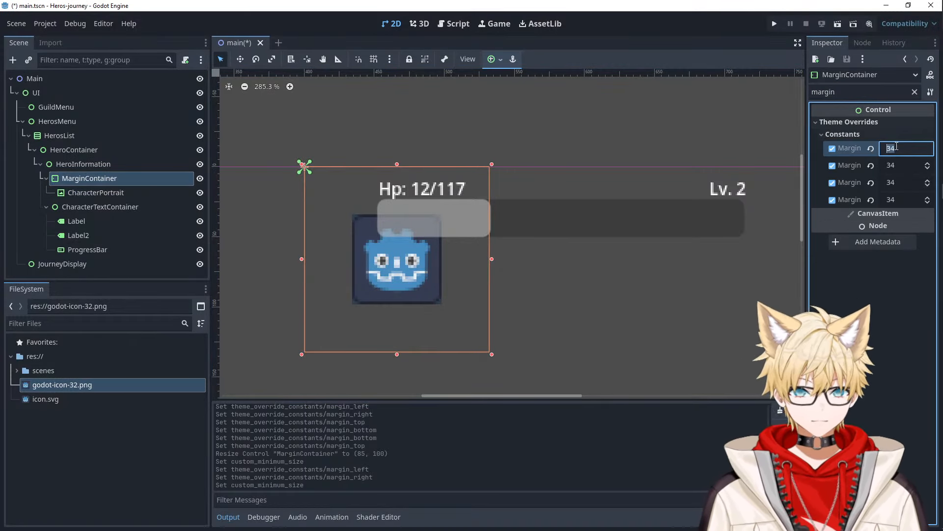
{"action": "type", "text": "/2"}
{"action": "key", "text": "Tab"}
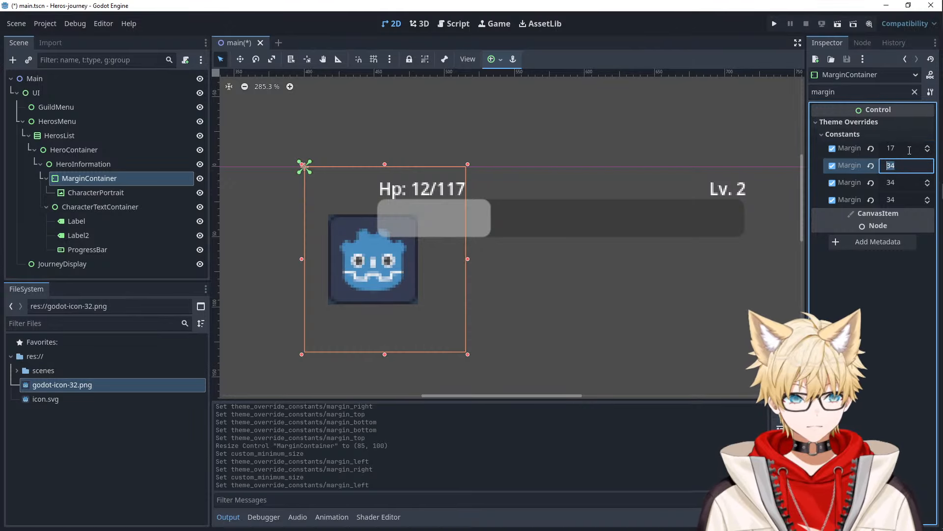
{"action": "type", "text": "/2"}
{"action": "key", "text": "Tab"}
{"action": "type", "text": "/2"}
{"action": "key", "text": "Tab"}
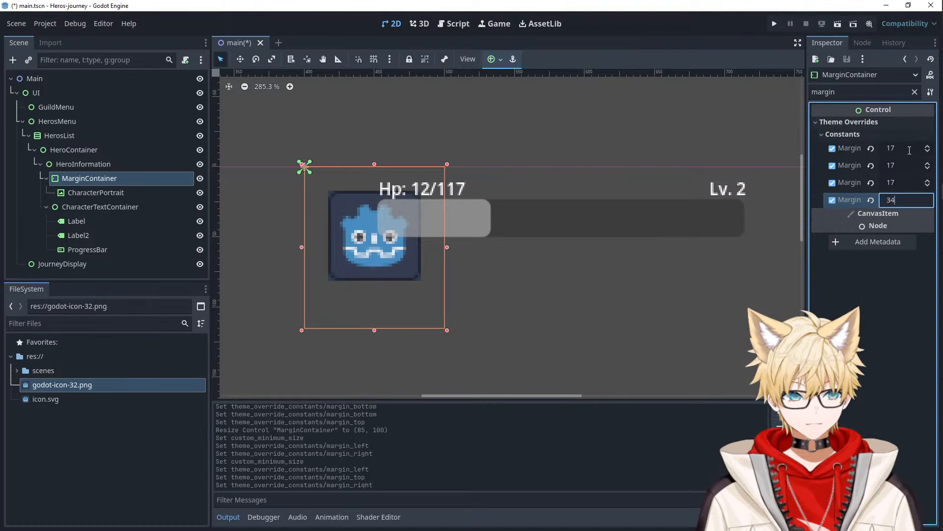
{"action": "key", "text": "Return"}
{"action": "left_click", "coordinate": [408, 265]}
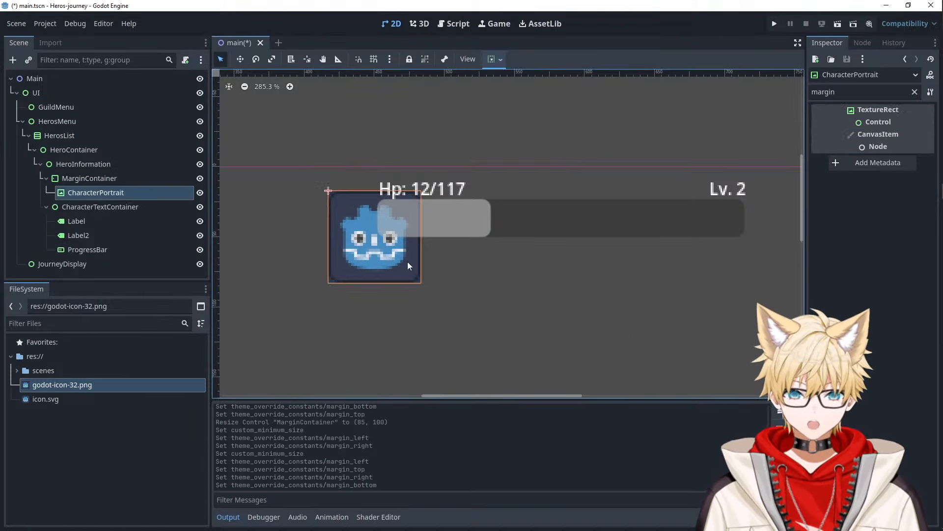
- Move the ProgressBar clear of the portrait to position (47, 20)
{"action": "left_click", "coordinate": [507, 215]}
{"action": "left_click", "coordinate": [506, 214]}
{"action": "left_click", "coordinate": [564, 150]}
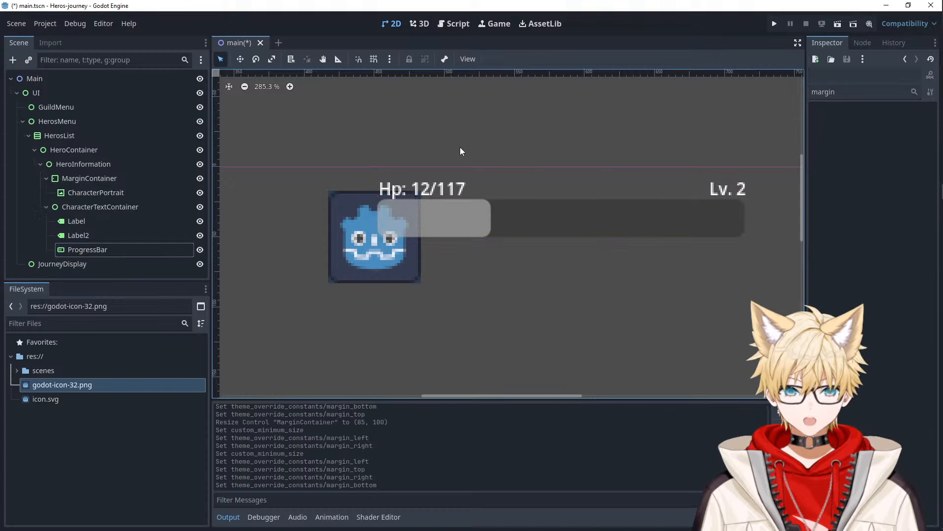
{"action": "scroll", "coordinate": [399, 160], "scroll_direction": "right", "scroll_amount": 1}
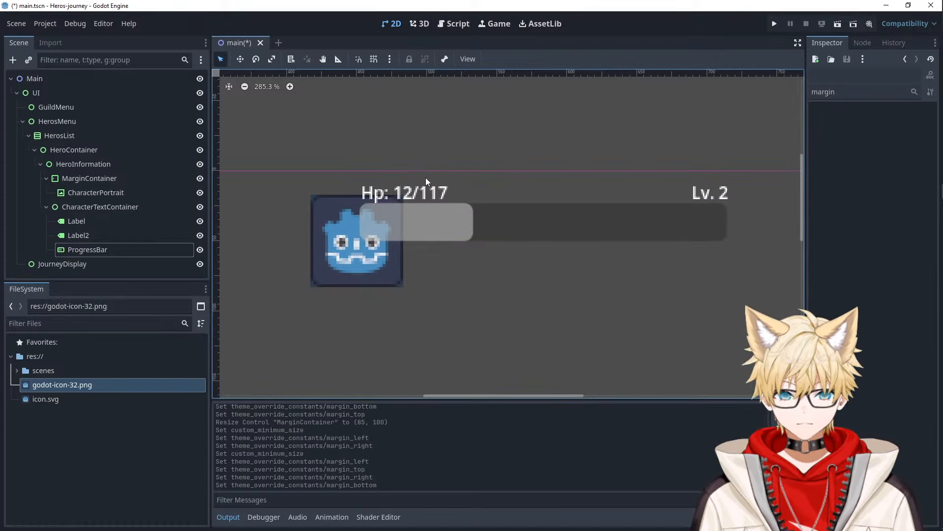
{"action": "scroll", "coordinate": [518, 222], "scroll_direction": "down", "scroll_amount": 1}
{"action": "left_click", "coordinate": [502, 188]}
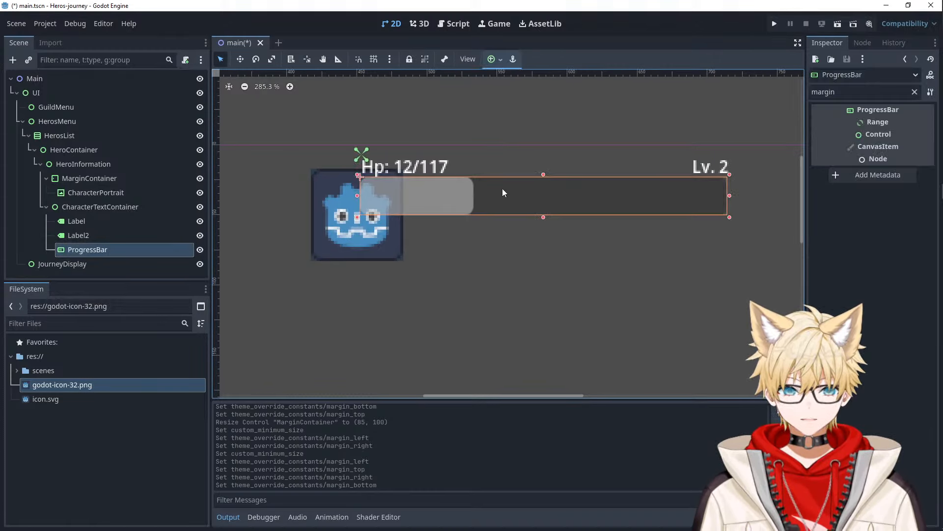
{"action": "left_click_drag", "start_coordinate": [502, 188], "coordinate": [569, 199]}
- Try moving the Hp label to position (34, 1), undo that move, and select the HeroInformation node
{"action": "left_click_drag", "start_coordinate": [402, 162], "coordinate": [450, 162]}
{"action": "key", "text": "ctrl+z"}
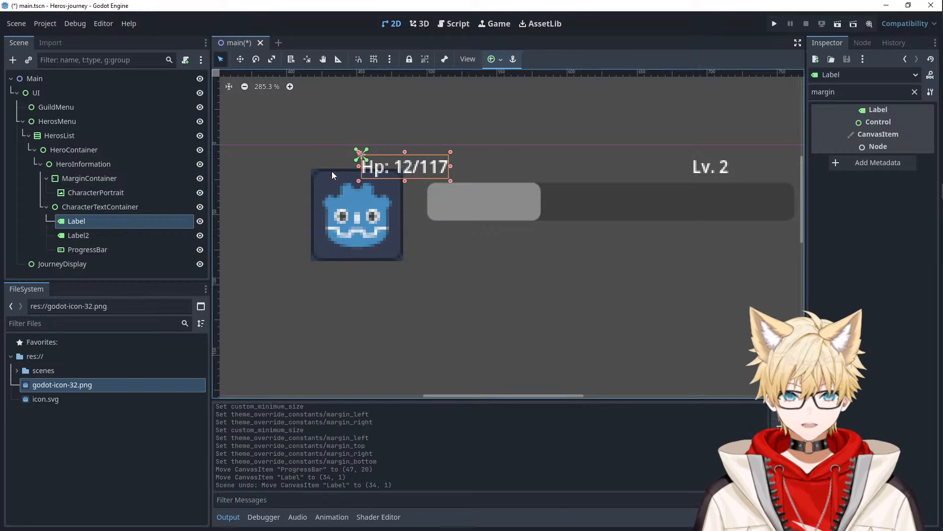
{"action": "left_click", "coordinate": [80, 208]}
{"action": "left_click", "coordinate": [81, 166]}
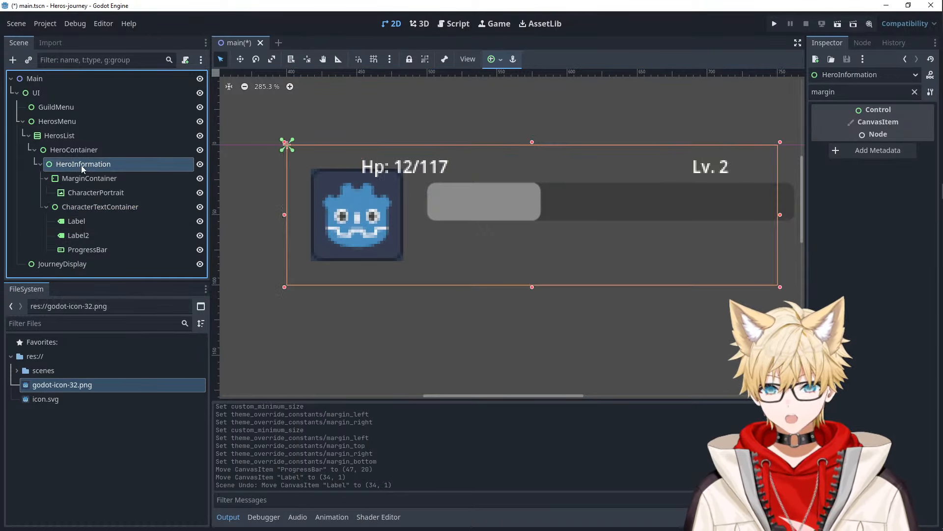
- Add a second MarginContainer under HeroInformation and move the CharacterTextContainer node into it
{"action": "left_click", "coordinate": [78, 204]}
{"action": "left_click", "coordinate": [81, 165]}
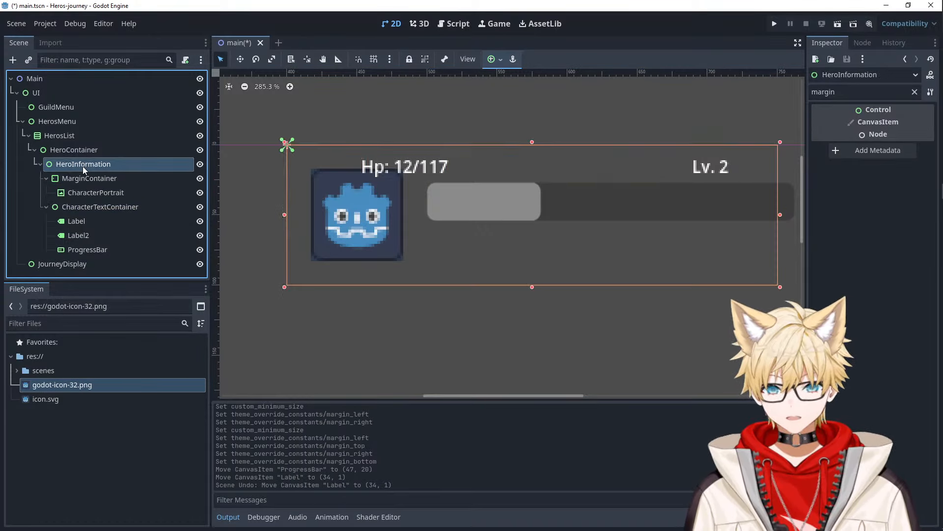
{"action": "right_click", "coordinate": [83, 166]}
{"action": "left_click", "coordinate": [118, 172]}
{"action": "type", "text": "m,a"}
{"action": "key", "text": "BackSpace"}
{"action": "key", "text": "BackSpace"}
{"action": "type", "text": "argin"}
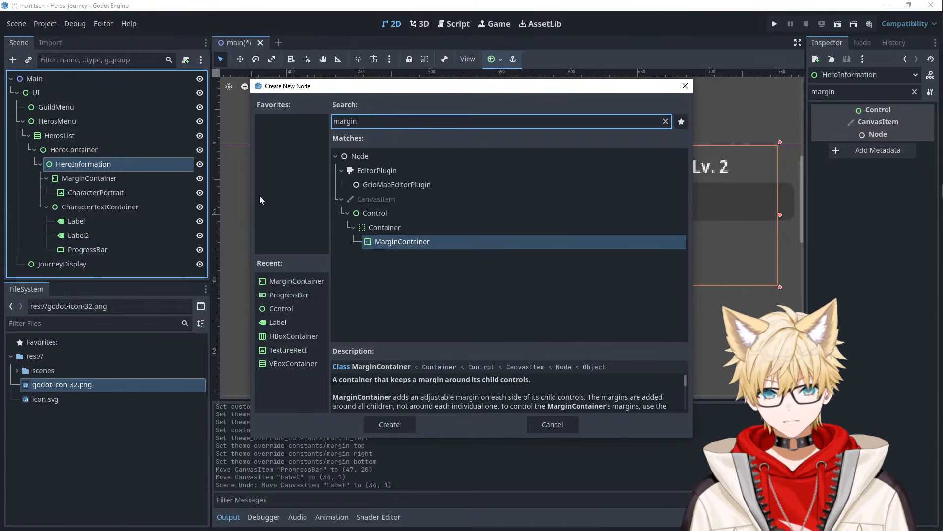
{"action": "key", "text": "Return"}
{"action": "left_click_drag", "start_coordinate": [75, 264], "coordinate": [90, 210]}
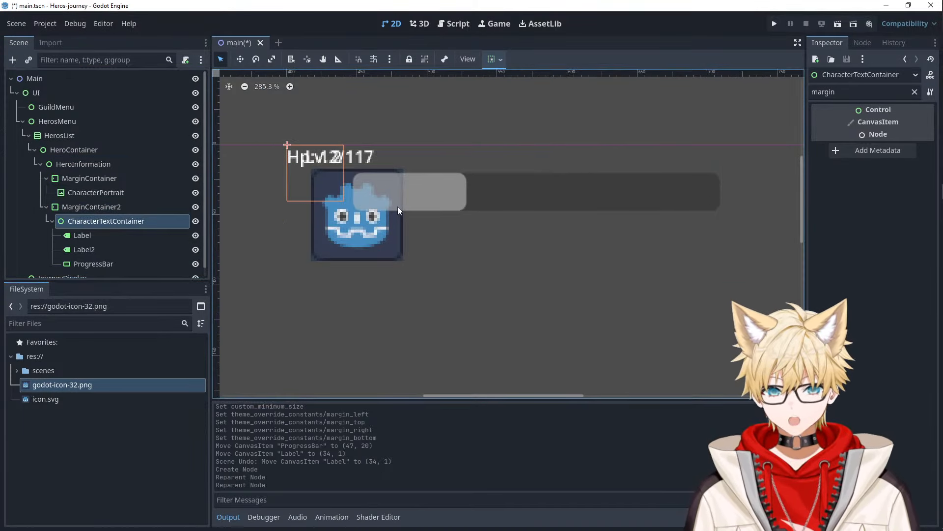
- Change the HeroInformation node's type to HBoxContainer
{"action": "left_click", "coordinate": [102, 209]}
{"action": "left_click", "coordinate": [99, 219]}
{"action": "left_click", "coordinate": [97, 207]}
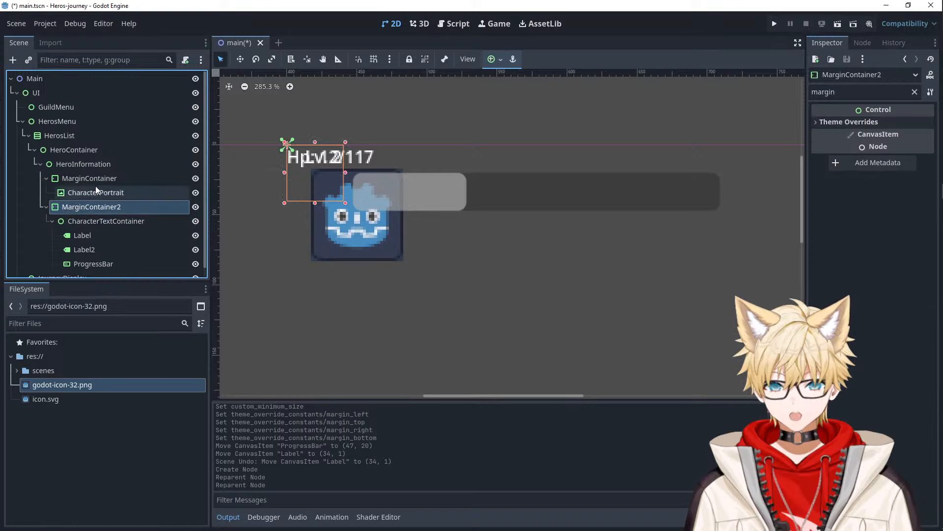
{"action": "left_click", "coordinate": [94, 178]}
{"action": "left_click", "coordinate": [91, 164]}
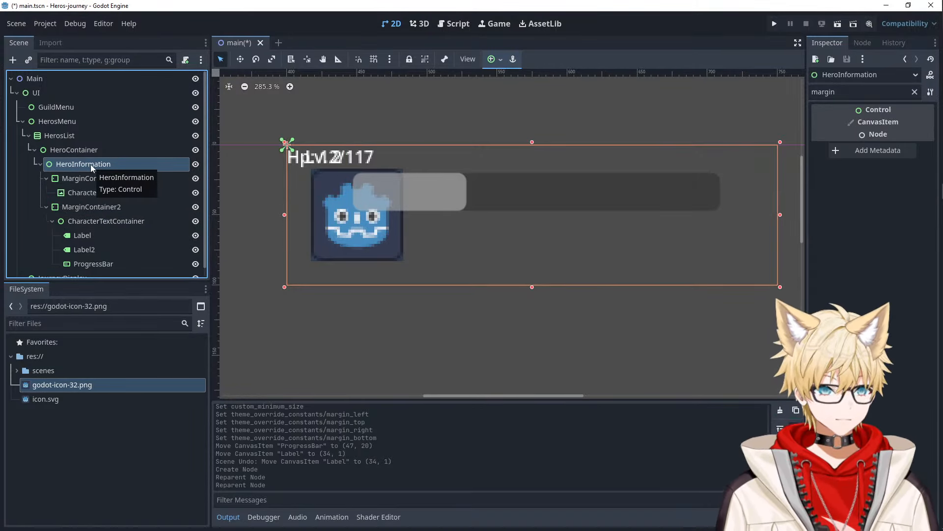
{"action": "right_click", "coordinate": [90, 164]}
{"action": "left_click", "coordinate": [117, 279]}
{"action": "type", "text": "hbox"}
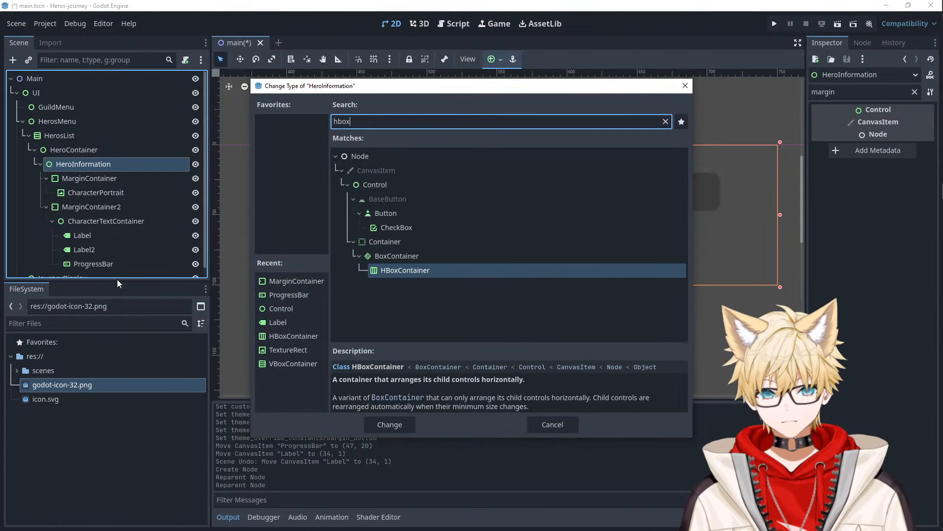
{"action": "key", "text": "Return"}
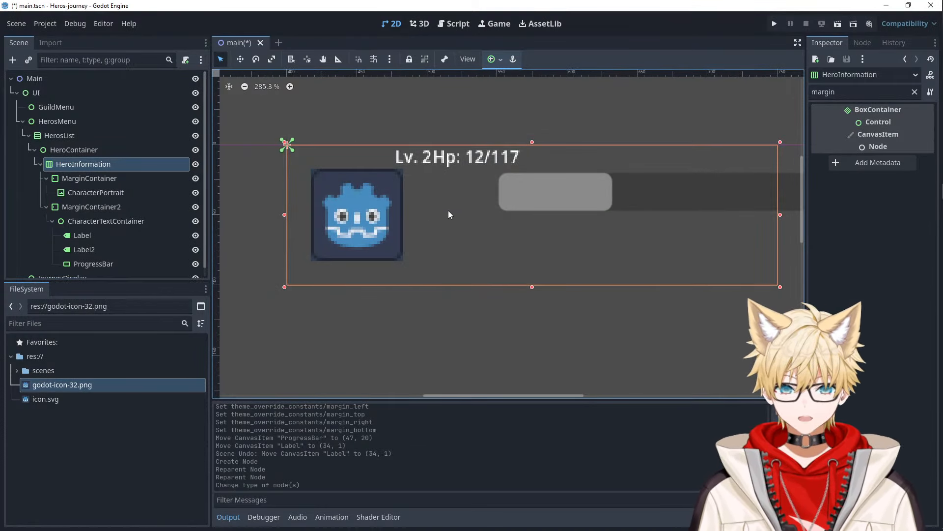
- Examine the layout bounds of MarginContainer2, CharacterTextContainer and its Hp label
{"action": "left_click", "coordinate": [511, 202]}
{"action": "left_click", "coordinate": [462, 173]}
{"action": "left_click", "coordinate": [113, 225]}
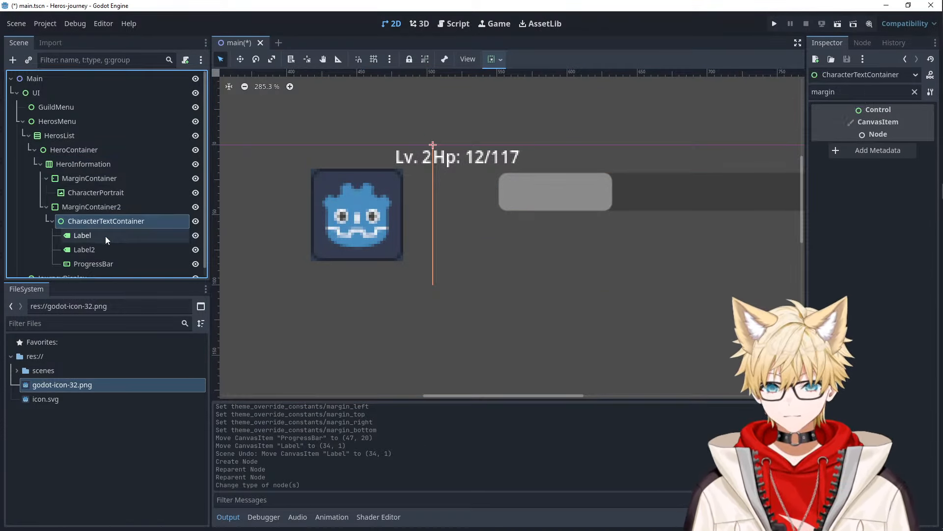
{"action": "left_click", "coordinate": [106, 236]}
{"action": "left_click", "coordinate": [104, 221]}
{"action": "left_click", "coordinate": [51, 220]}
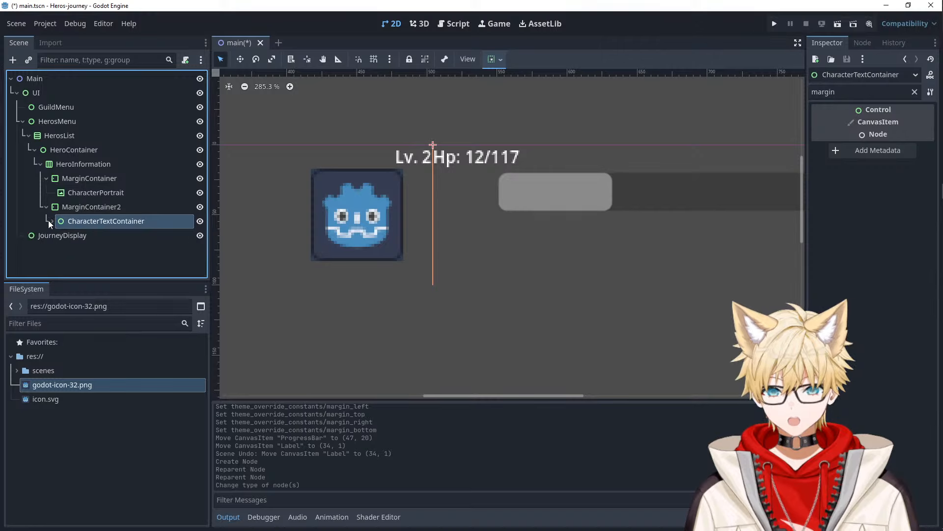
{"action": "left_click", "coordinate": [52, 221]}
{"action": "key", "text": "F2"}
{"action": "left_click", "coordinate": [87, 205]}
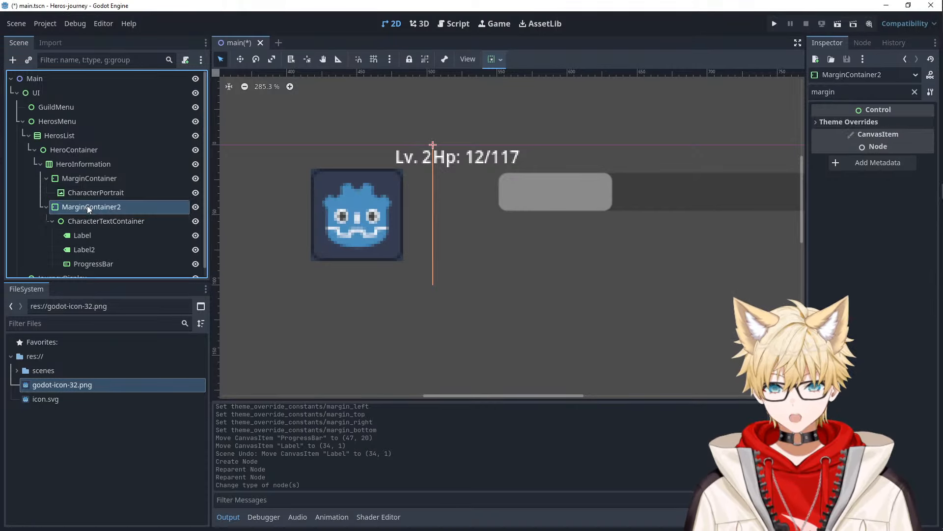
{"action": "left_click", "coordinate": [92, 223]}
{"action": "left_click", "coordinate": [93, 234]}
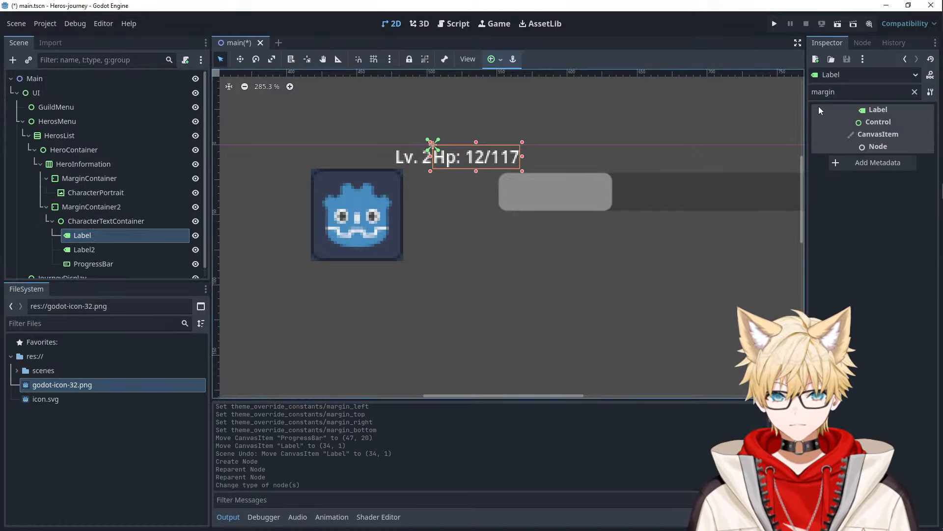
{"action": "scroll", "coordinate": [474, 172], "scroll_direction": "right", "scroll_amount": 5}
{"action": "scroll", "coordinate": [485, 157], "scroll_direction": "up", "scroll_amount": 1}
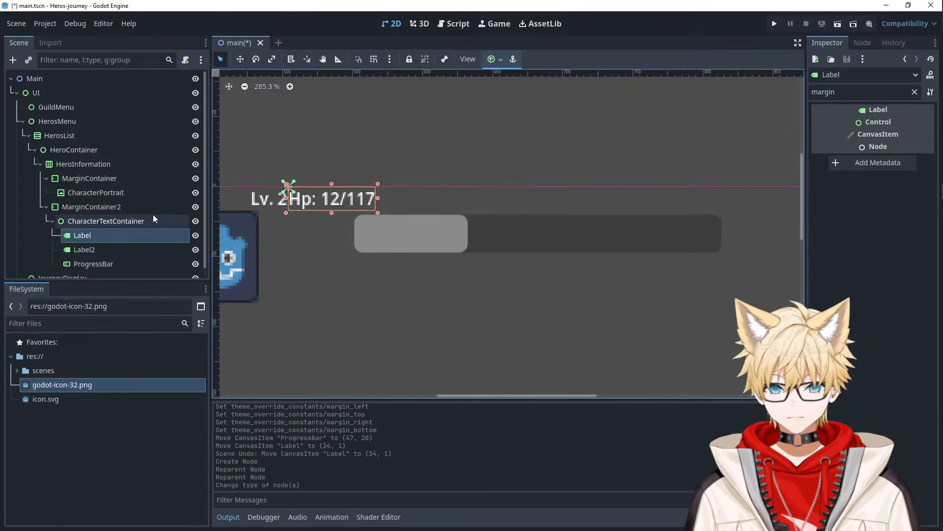
{"action": "left_click", "coordinate": [151, 220]}
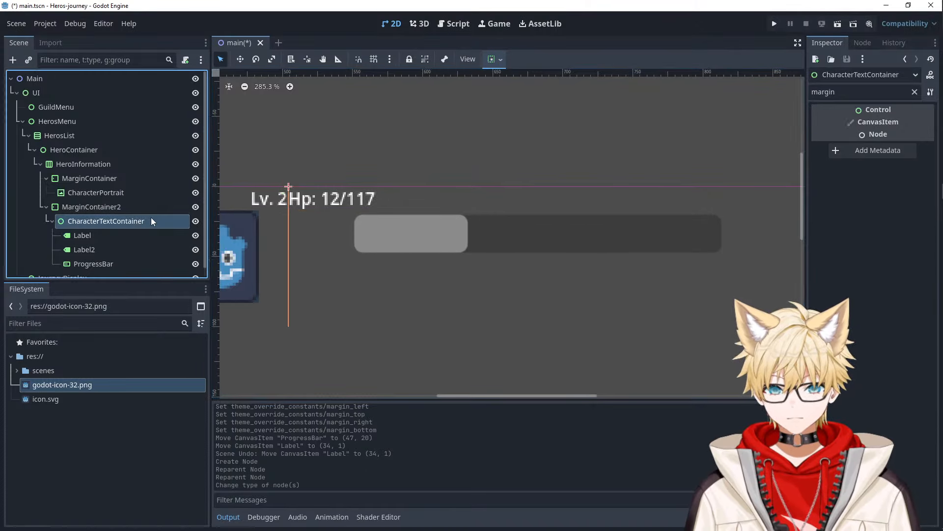
- Clear the property filter, then resize the ProgressBar to 262 × 14 and move it beside the portrait at (-14, 34)
{"action": "left_click", "coordinate": [915, 92]}
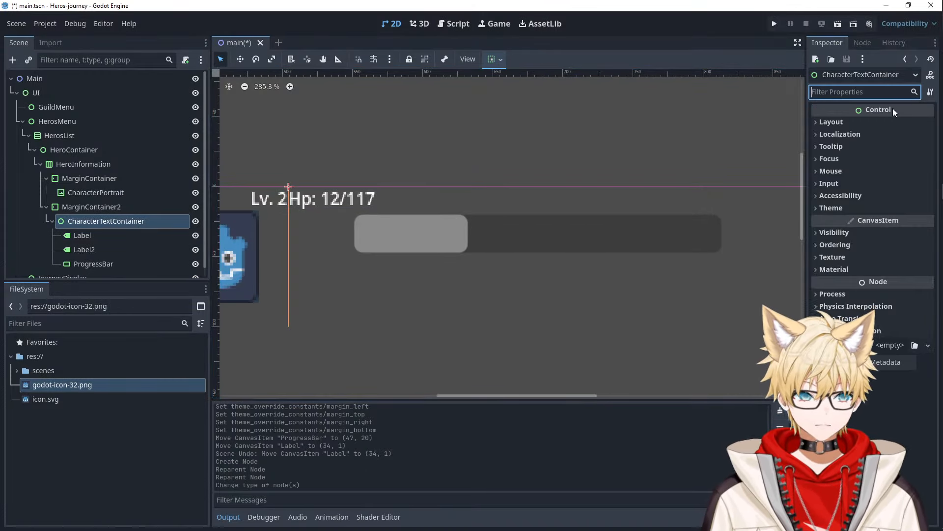
{"action": "left_click", "coordinate": [94, 234]}
{"action": "left_click", "coordinate": [91, 249]}
{"action": "left_click", "coordinate": [97, 263]}
{"action": "left_click_drag", "start_coordinate": [414, 232], "coordinate": [328, 240]}
{"action": "left_click_drag", "start_coordinate": [452, 220], "coordinate": [453, 243]}
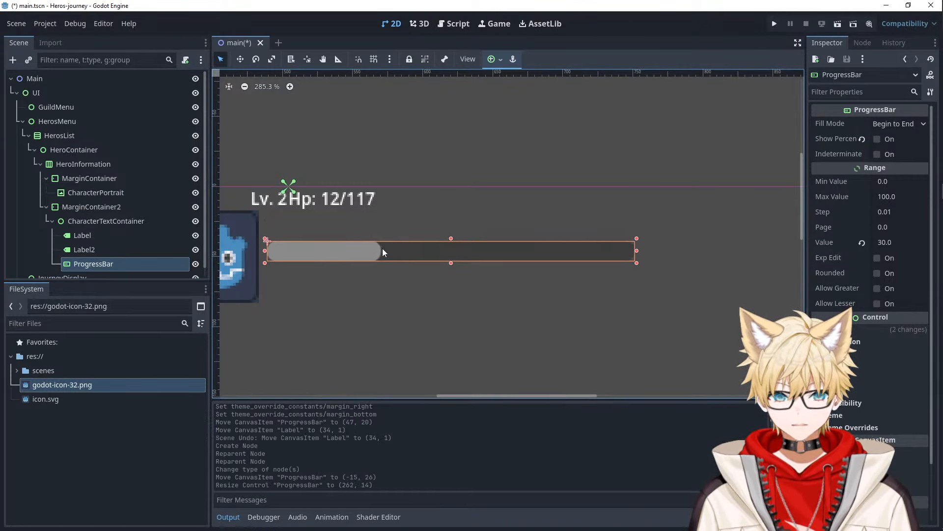
{"action": "left_click_drag", "start_coordinate": [383, 249], "coordinate": [384, 239]}
- Place the Hp label at (-13, 14) and the Lv. label at (218, 14), both above the progress bar
{"action": "left_click_drag", "start_coordinate": [332, 198], "coordinate": [313, 217]}
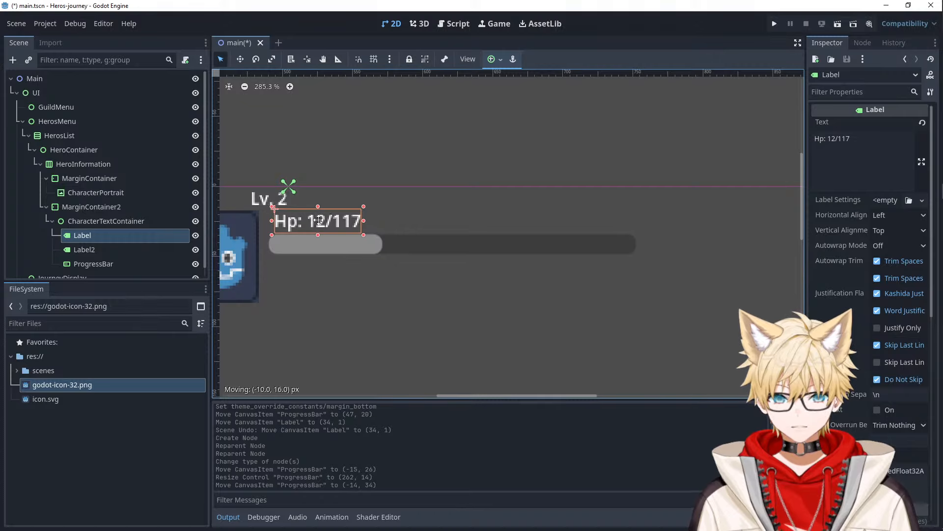
{"action": "left_click_drag", "start_coordinate": [265, 197], "coordinate": [609, 217]}
{"action": "middle_click_drag", "start_coordinate": [449, 303], "coordinate": [449, 273]}
{"action": "middle_click_drag", "start_coordinate": [381, 237], "coordinate": [503, 258]}
{"action": "scroll", "coordinate": [509, 269], "scroll_direction": "up", "scroll_amount": 1}
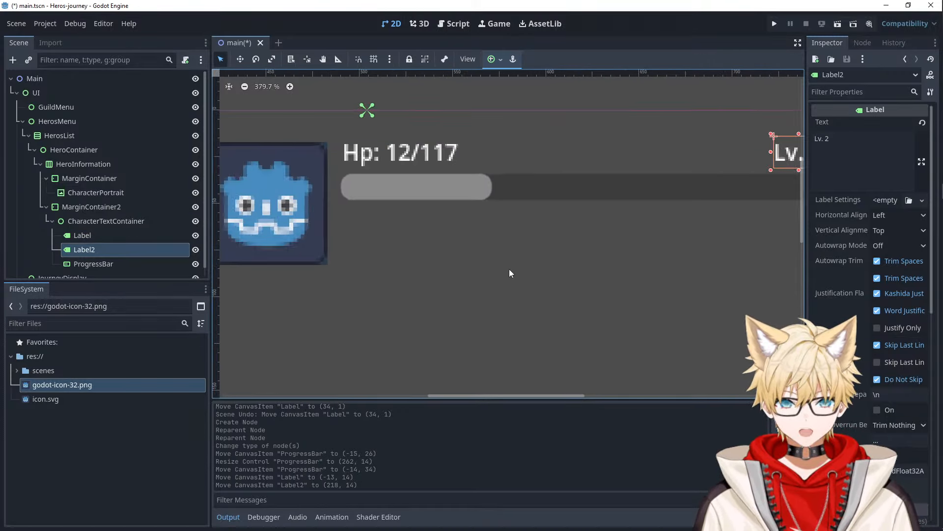
- Examine the hero layout at several zoom levels, run the project to check it, and close the game window
{"action": "scroll", "coordinate": [509, 269], "scroll_direction": "down", "scroll_amount": 5}
{"action": "left_click", "coordinate": [543, 209]}
{"action": "scroll", "coordinate": [543, 208], "scroll_direction": "down", "scroll_amount": 1}
{"action": "middle_click_drag", "start_coordinate": [545, 208], "coordinate": [521, 242]}
{"action": "scroll", "coordinate": [520, 251], "scroll_direction": "down", "scroll_amount": 4}
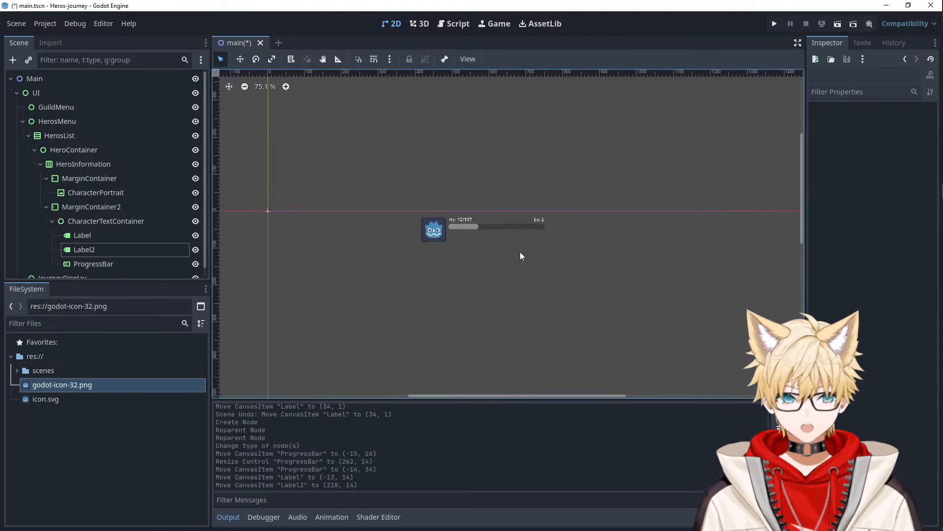
{"action": "scroll", "coordinate": [511, 231], "scroll_direction": "up", "scroll_amount": 5}
{"action": "scroll", "coordinate": [511, 231], "scroll_direction": "down", "scroll_amount": 3}
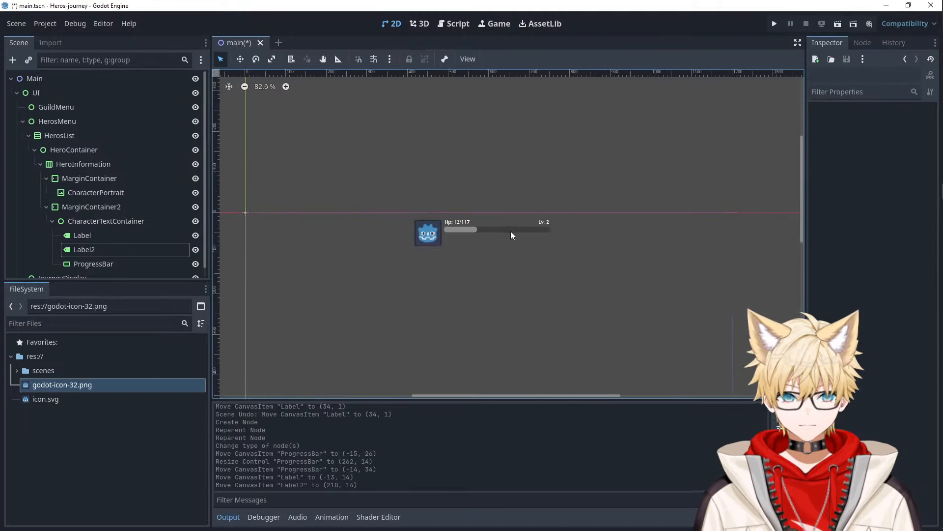
{"action": "scroll", "coordinate": [500, 284], "scroll_direction": "up", "scroll_amount": 5}
{"action": "middle_click_drag", "start_coordinate": [500, 284], "coordinate": [483, 329]}
{"action": "scroll", "coordinate": [482, 267], "scroll_direction": "up", "scroll_amount": 2}
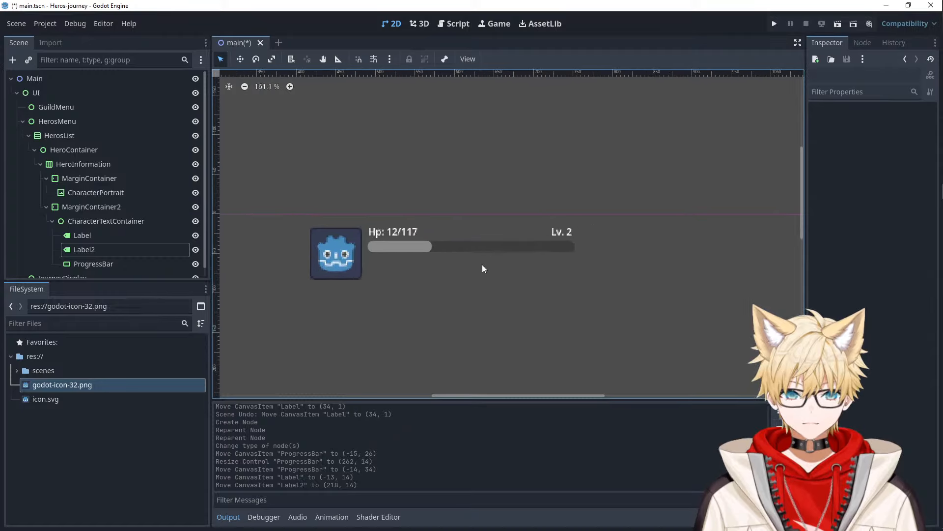
{"action": "scroll", "coordinate": [482, 267], "scroll_direction": "down", "scroll_amount": 2}
{"action": "scroll", "coordinate": [482, 268], "scroll_direction": "down", "scroll_amount": 2}
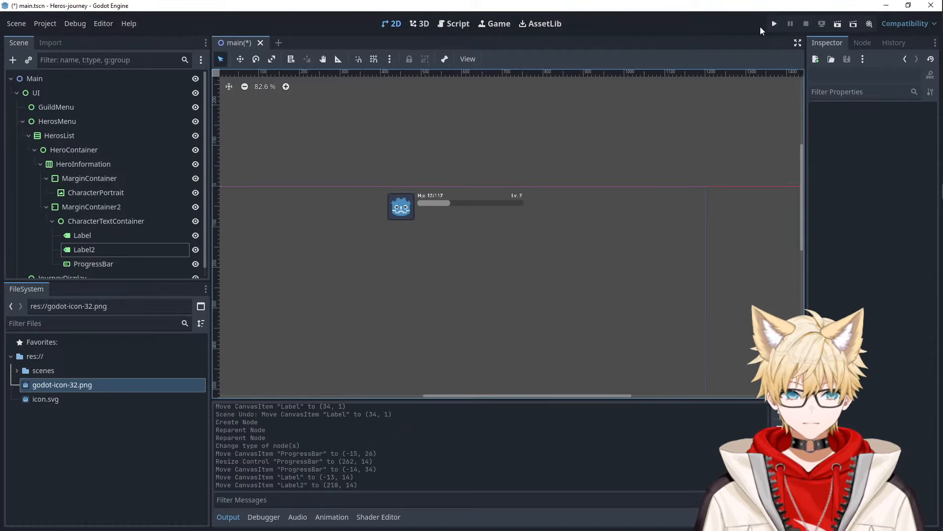
{"action": "left_click", "coordinate": [775, 24]}
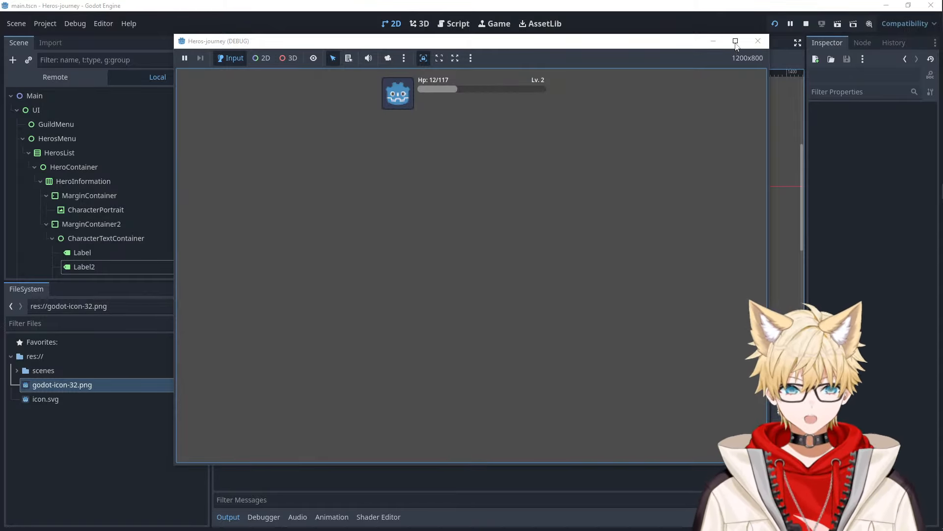
{"action": "left_click", "coordinate": [762, 44]}
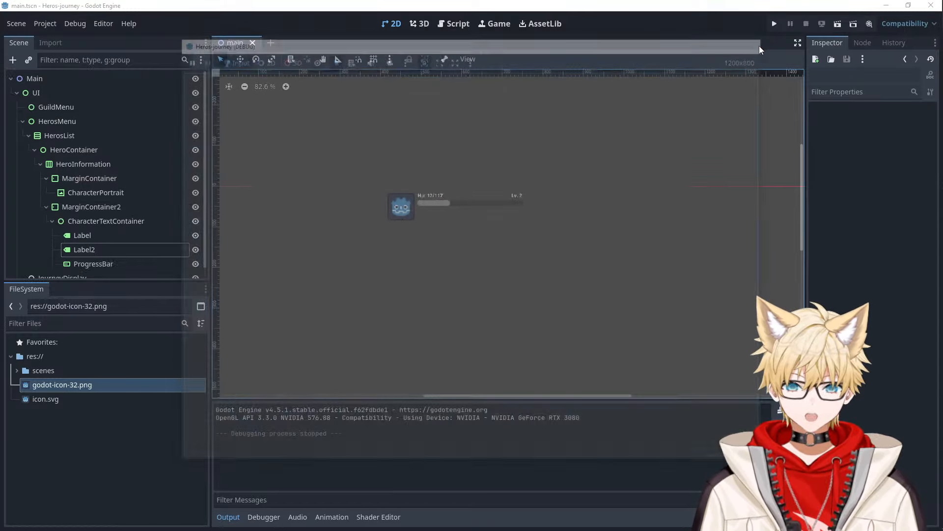
- Add a Label node as a child of MarginContainer2
{"action": "left_click", "coordinate": [450, 212]}
{"action": "scroll", "coordinate": [452, 213], "scroll_direction": "up", "scroll_amount": 7}
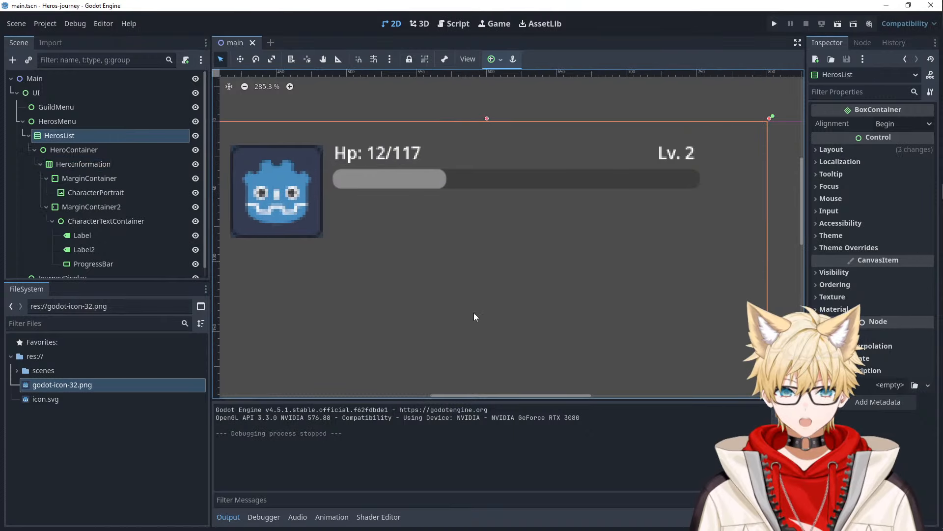
{"action": "left_click", "coordinate": [426, 260]}
{"action": "left_click", "coordinate": [69, 167]}
{"action": "left_click", "coordinate": [66, 208]}
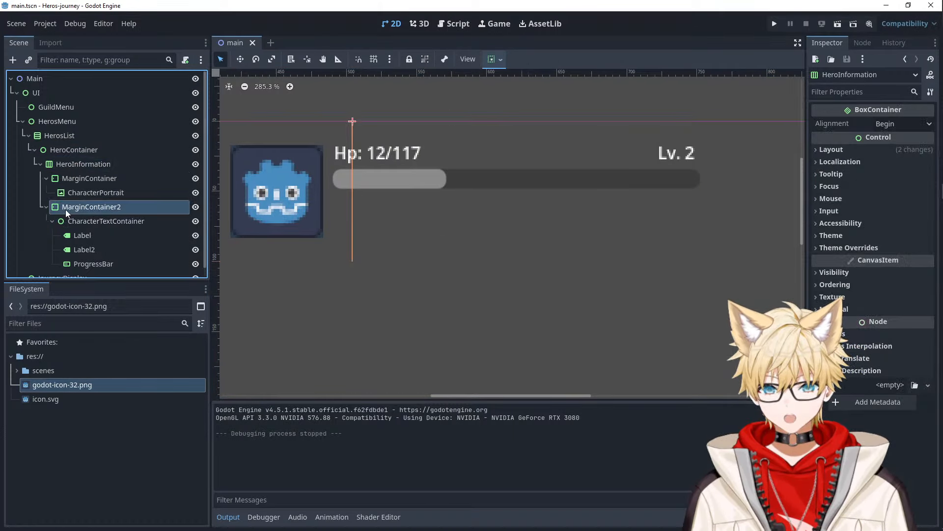
{"action": "left_click", "coordinate": [74, 222]}
{"action": "left_click", "coordinate": [82, 262]}
{"action": "left_click", "coordinate": [85, 221]}
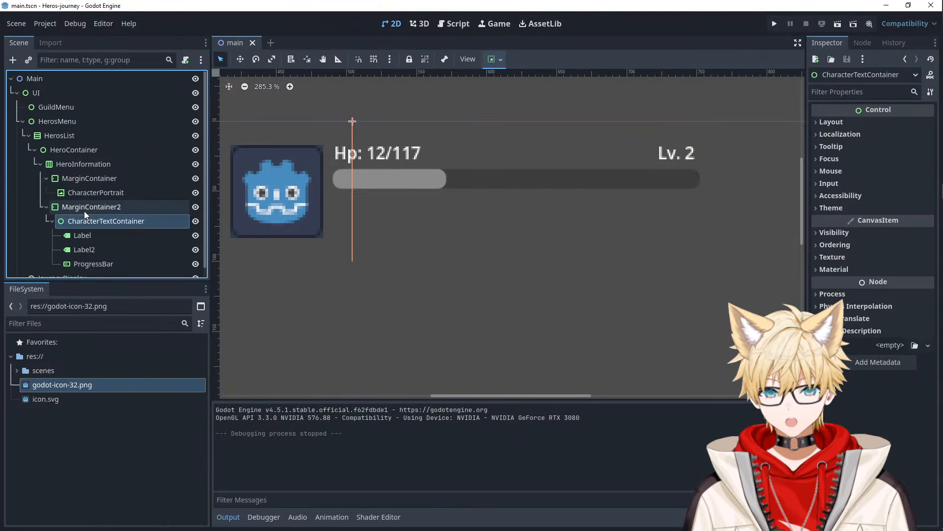
{"action": "right_click", "coordinate": [83, 210]}
{"action": "left_click", "coordinate": [110, 216]}
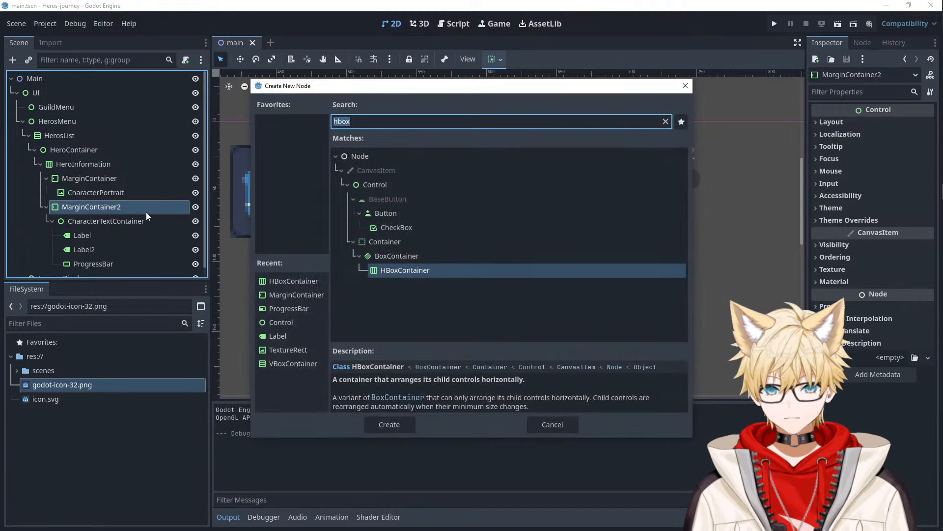
{"action": "type", "text": "label"}
{"action": "key", "text": "Return"}
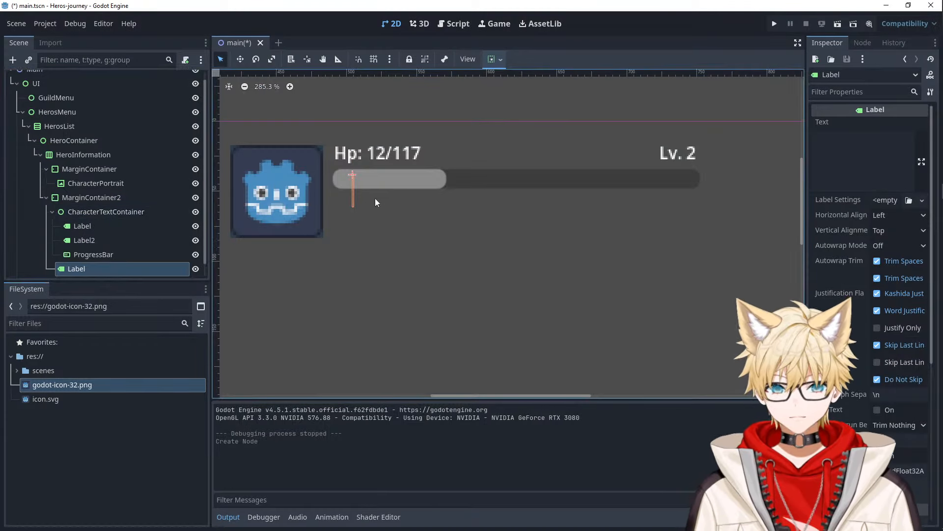
- Set the new label's text to "Attacked by Wolves"
{"action": "left_click", "coordinate": [863, 149]}
{"action": "type", "text": "Attacked by Wolves"}
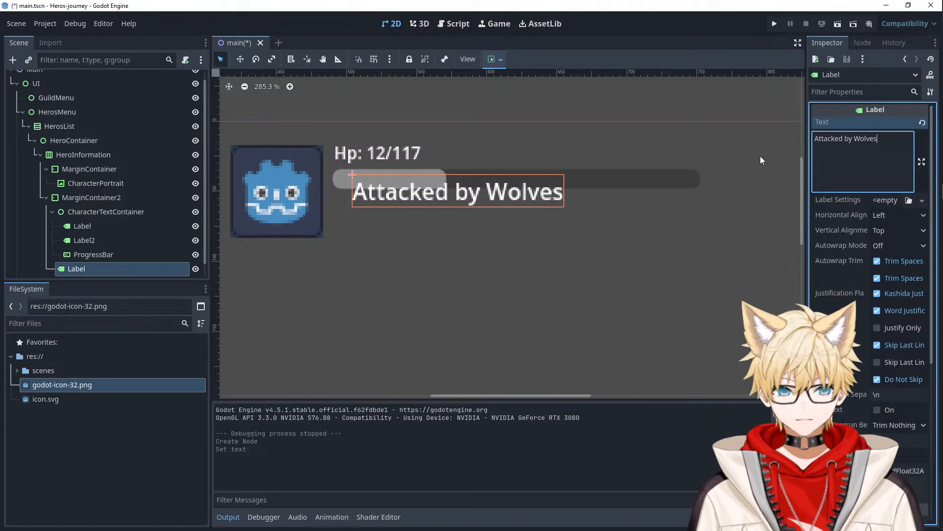
{"action": "left_click", "coordinate": [595, 202]}
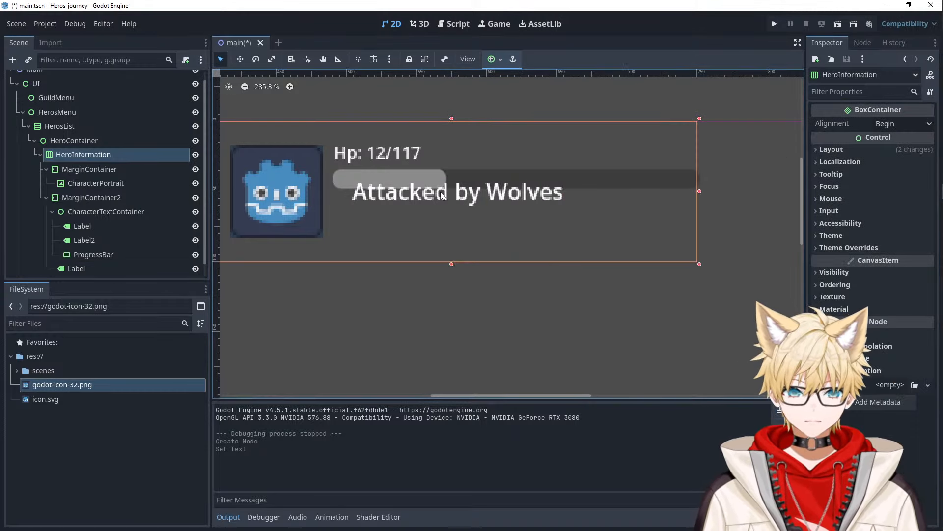
- Move the "Attacked by Wolves" label into CharacterTextContainer and place it below the progress bar at (-13, 57)
{"action": "left_click_drag", "start_coordinate": [438, 196], "coordinate": [447, 233]}
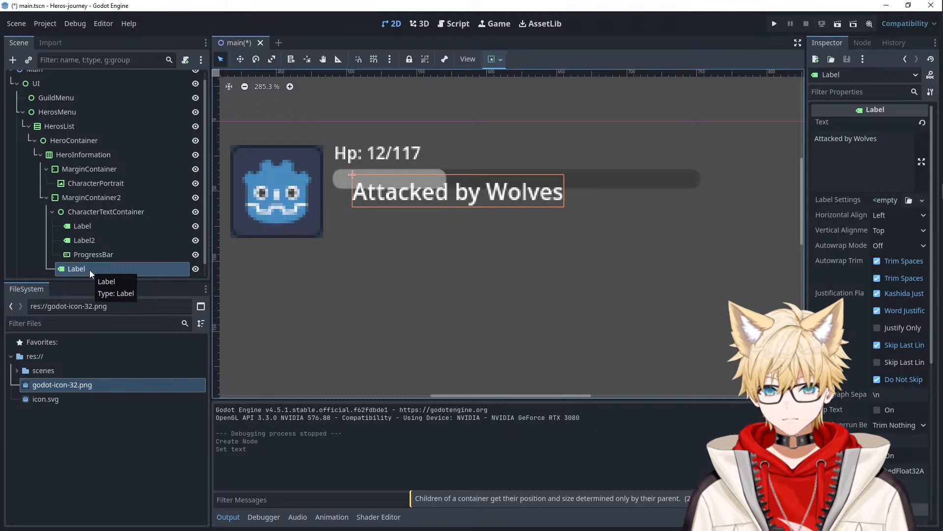
{"action": "left_click_drag", "start_coordinate": [92, 269], "coordinate": [113, 212]}
{"action": "left_click_drag", "start_coordinate": [498, 185], "coordinate": [483, 211]}
{"action": "left_click", "coordinate": [494, 145]}
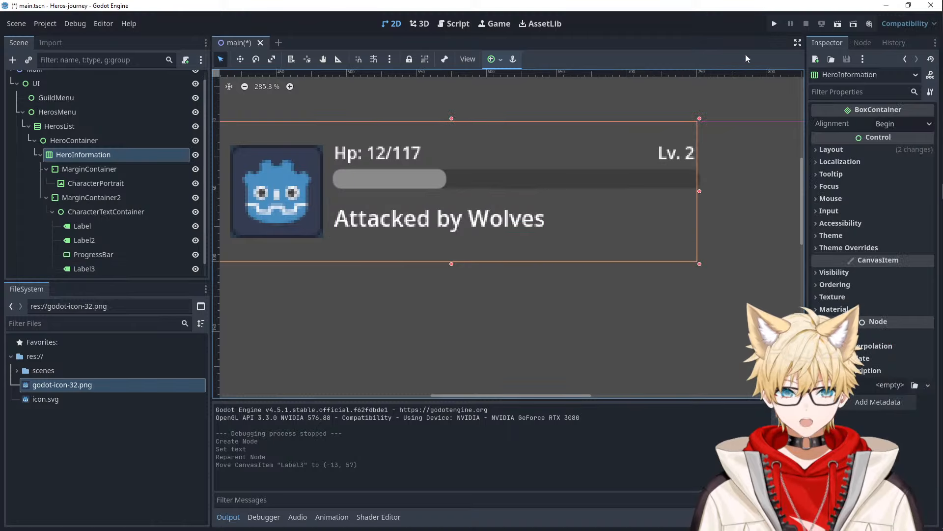
- Centre the "Attacked by Wolves" label beneath the progress bar by moving it about 55 px right, test-running the project before and after
{"action": "left_click", "coordinate": [767, 25]}
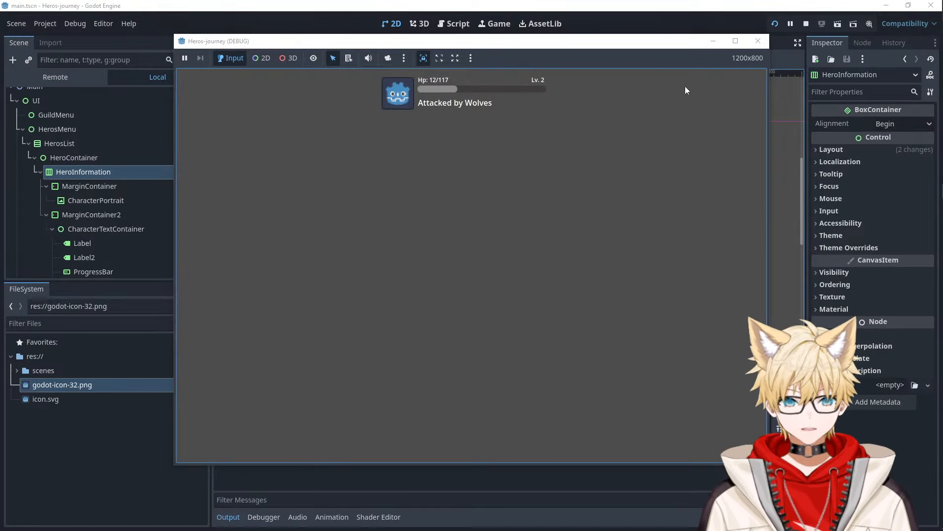
{"action": "left_click", "coordinate": [760, 43]}
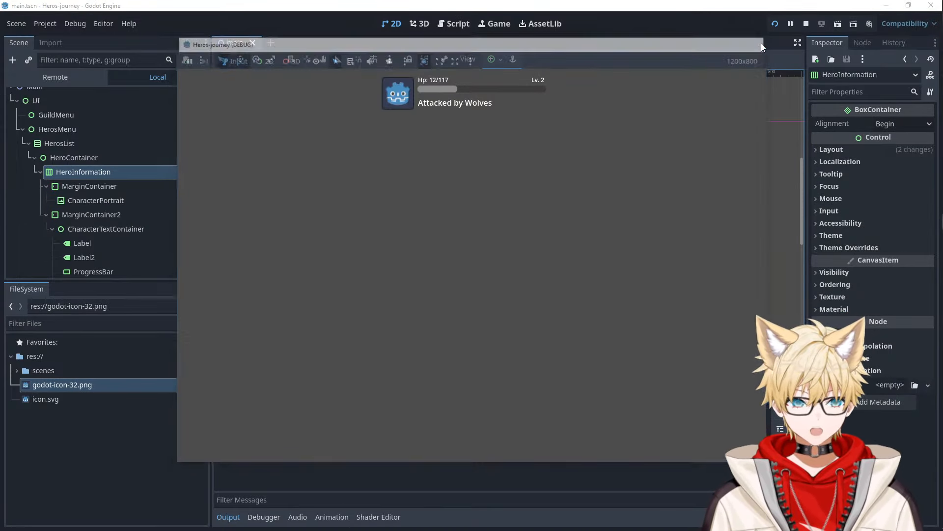
{"action": "left_click_drag", "start_coordinate": [420, 221], "coordinate": [494, 221]}
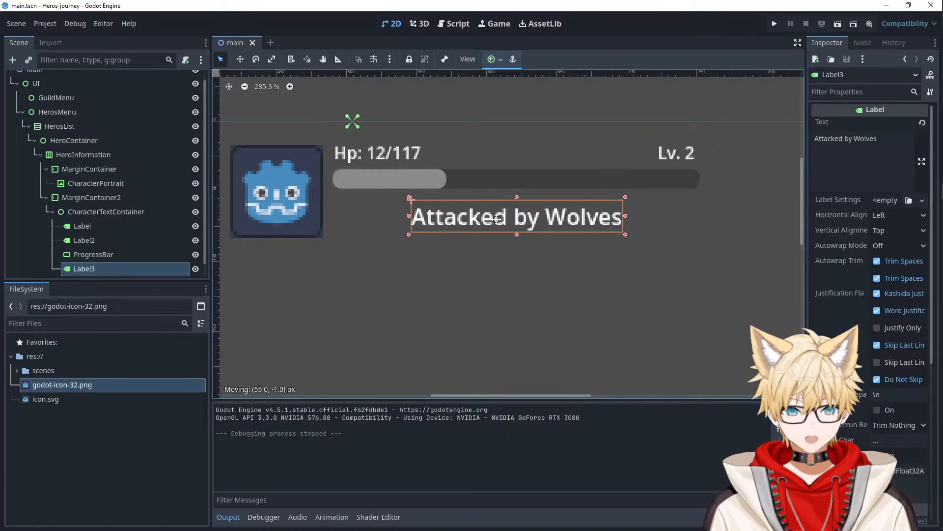
{"action": "left_click", "coordinate": [774, 24]}
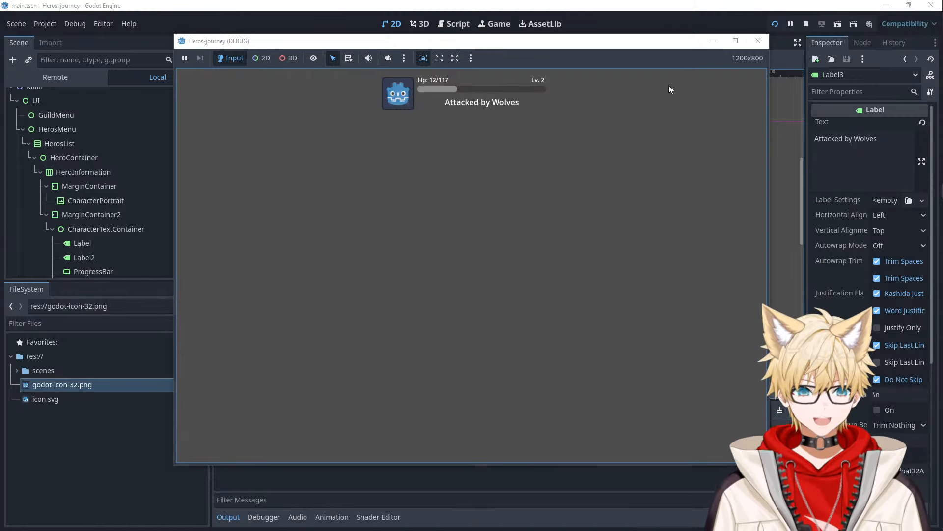
{"action": "left_click", "coordinate": [764, 46]}
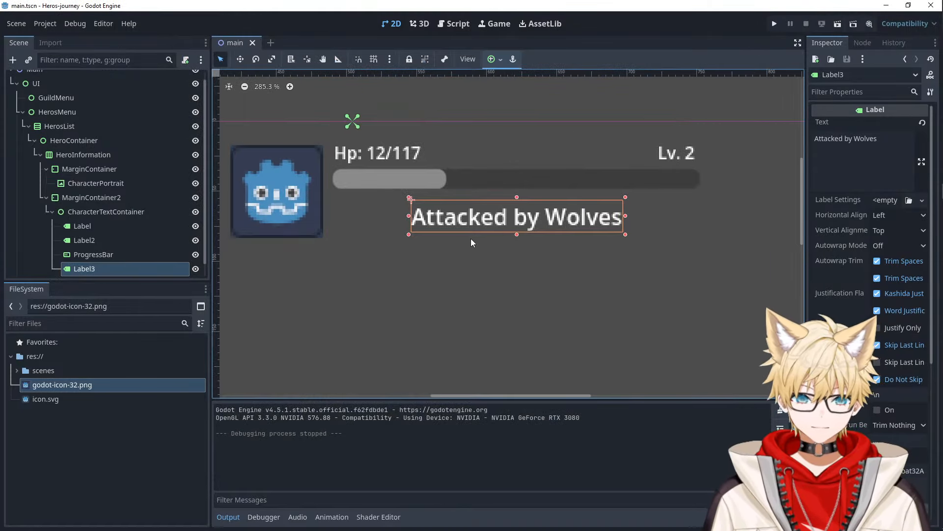
{"action": "left_click", "coordinate": [455, 248]}
{"action": "left_click", "coordinate": [457, 228]}
{"action": "left_click", "coordinate": [458, 246]}
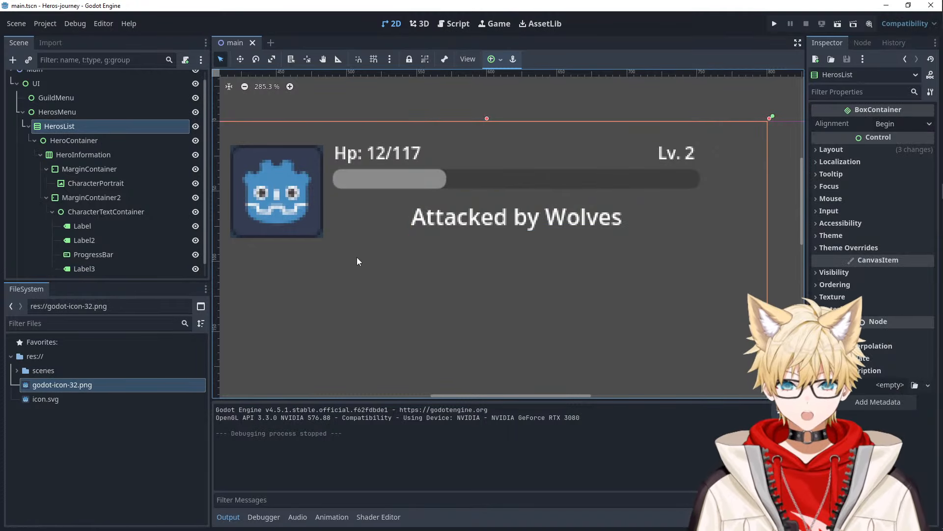
- Collapse the MarginContainer and MarginContainer2 branches under HeroInformation in the scene tree
{"action": "scroll", "coordinate": [357, 261], "scroll_direction": "down", "scroll_amount": 5}
{"action": "left_click", "coordinate": [46, 198]}
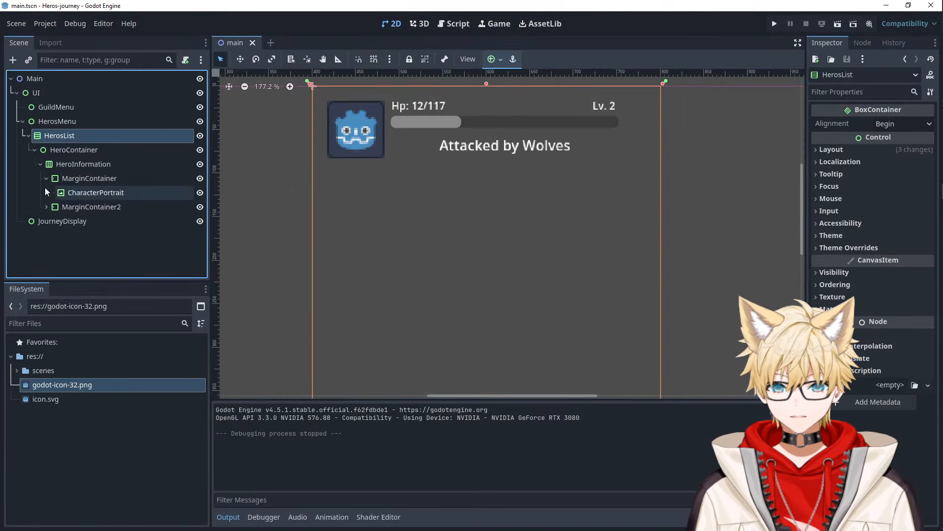
{"action": "left_click", "coordinate": [46, 178]}
{"action": "left_click", "coordinate": [75, 163]}
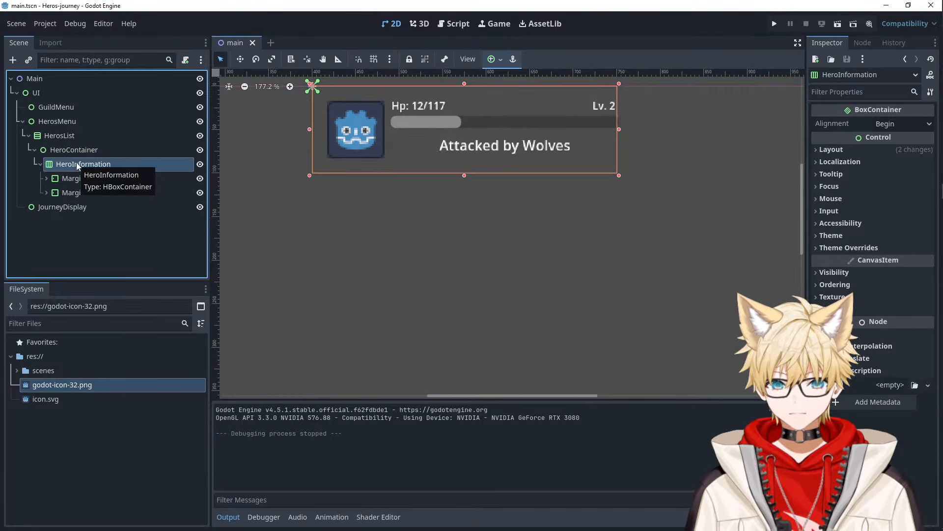
- Add a Control node as a child of HeroContainer
{"action": "left_click", "coordinate": [55, 155]}
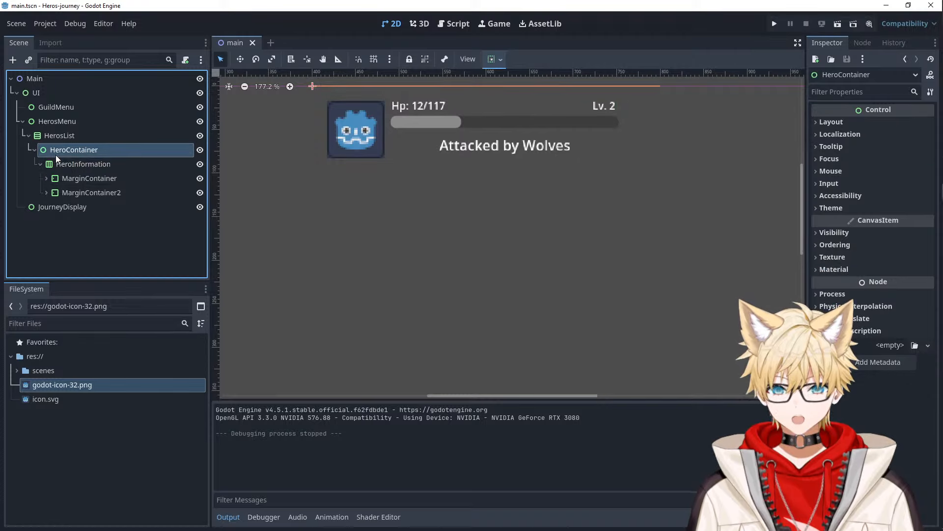
{"action": "right_click", "coordinate": [55, 154]}
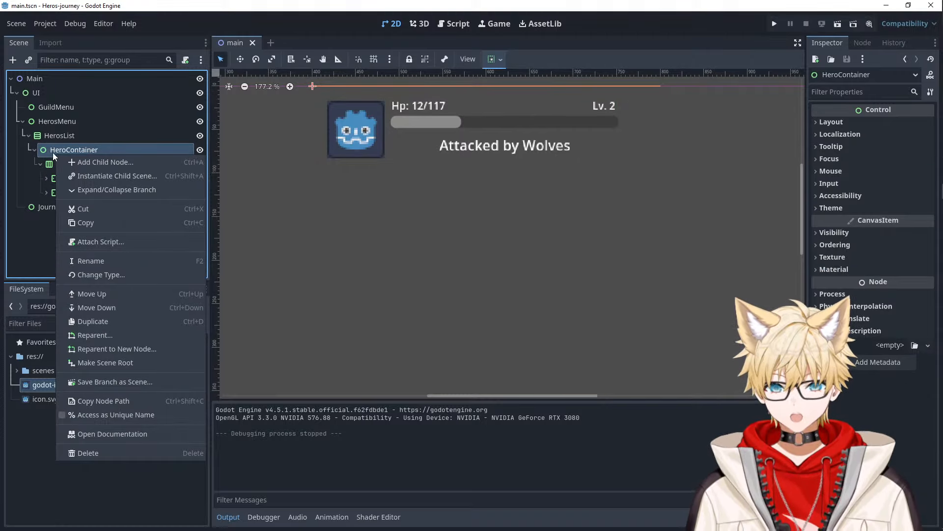
{"action": "left_click", "coordinate": [52, 152]}
{"action": "right_click", "coordinate": [52, 152]}
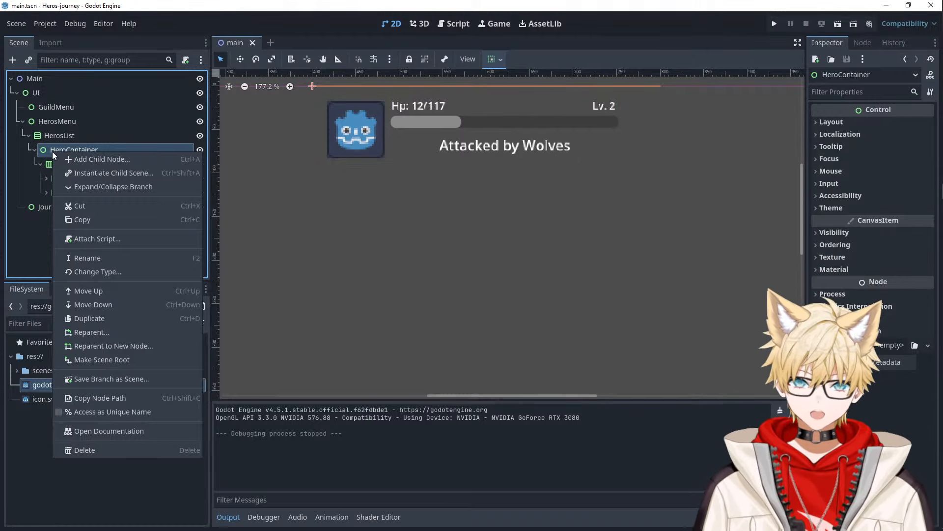
{"action": "left_click", "coordinate": [102, 160]}
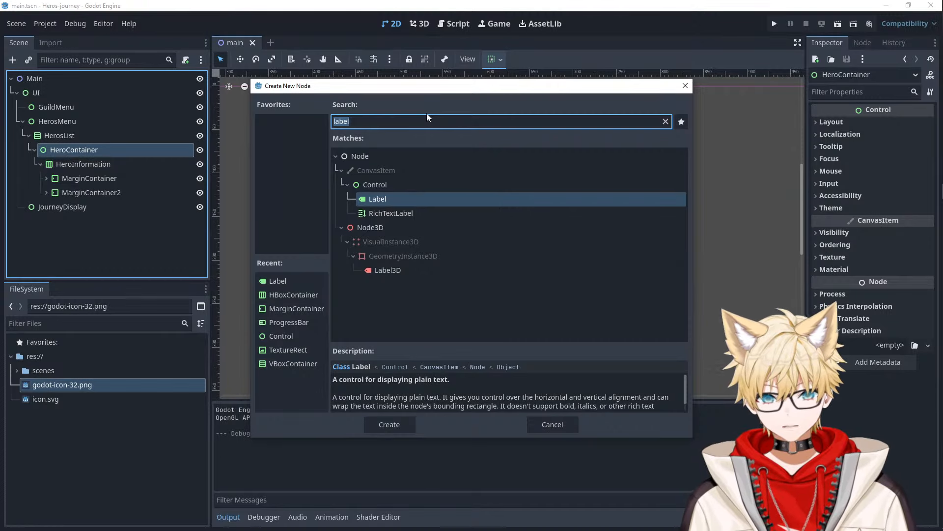
{"action": "left_click", "coordinate": [381, 185]}
{"action": "left_click", "coordinate": [389, 424]}
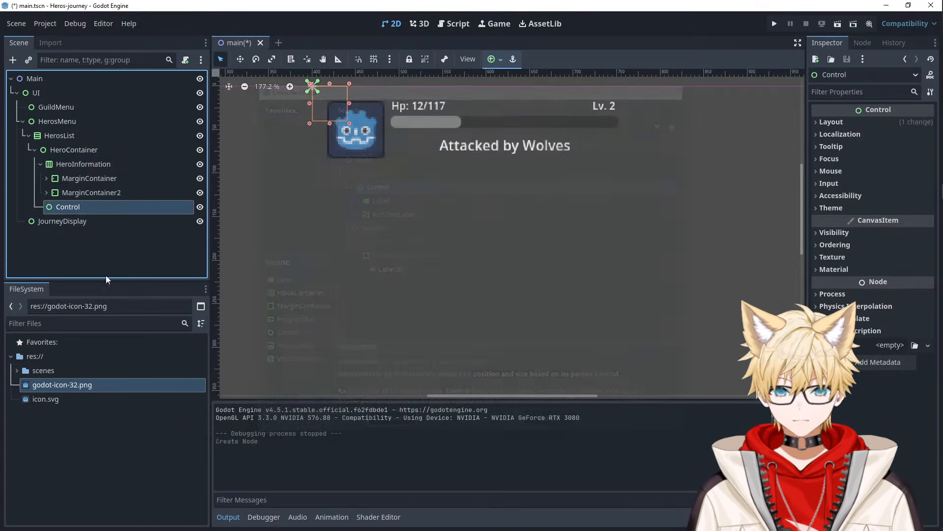
- Rename the new Control node to HeroMenuContainer
{"action": "double_click", "coordinate": [75, 205]}
{"action": "type", "text": "MenuContainer"}
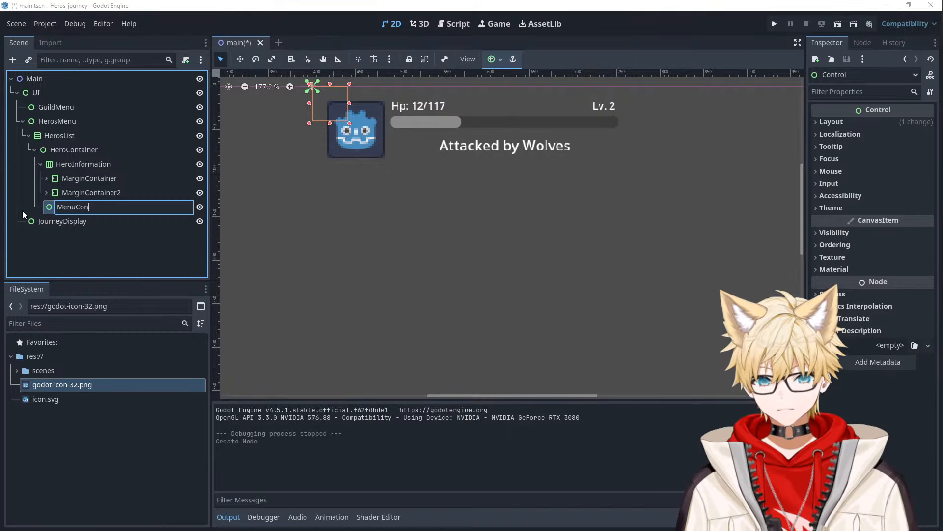
{"action": "key", "text": "Return"}
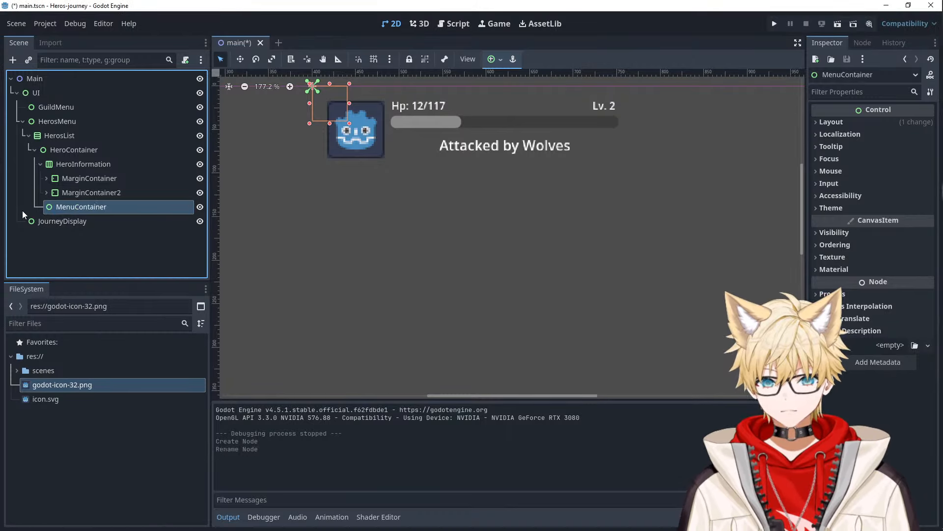
{"action": "double_click", "coordinate": [59, 206]}
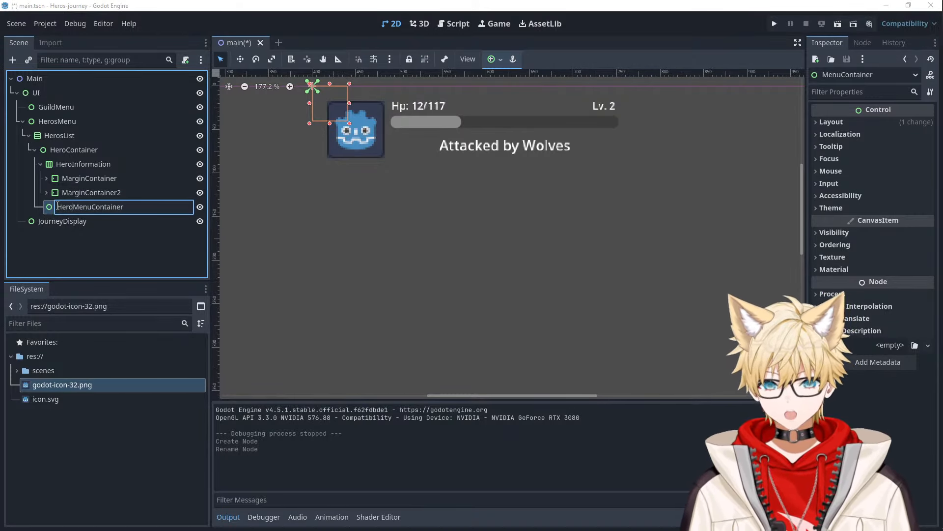
{"action": "key", "text": "Return"}
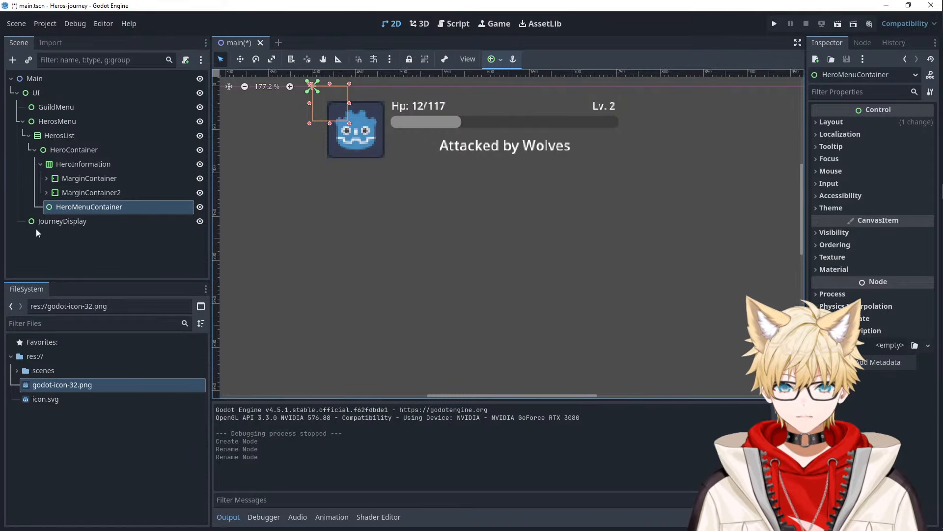
- Change the node type of HeroContainer to VBoxContainer
{"action": "left_click", "coordinate": [65, 160]}
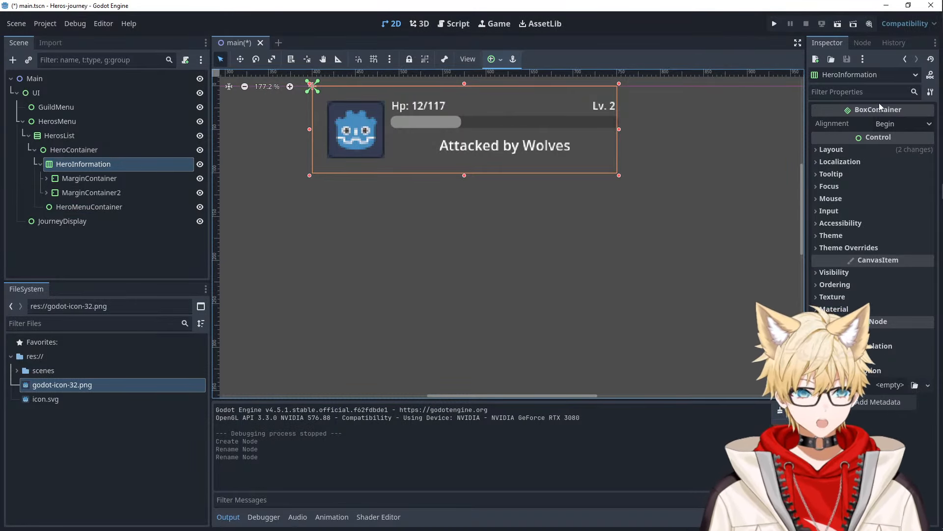
{"action": "right_click", "coordinate": [93, 148]}
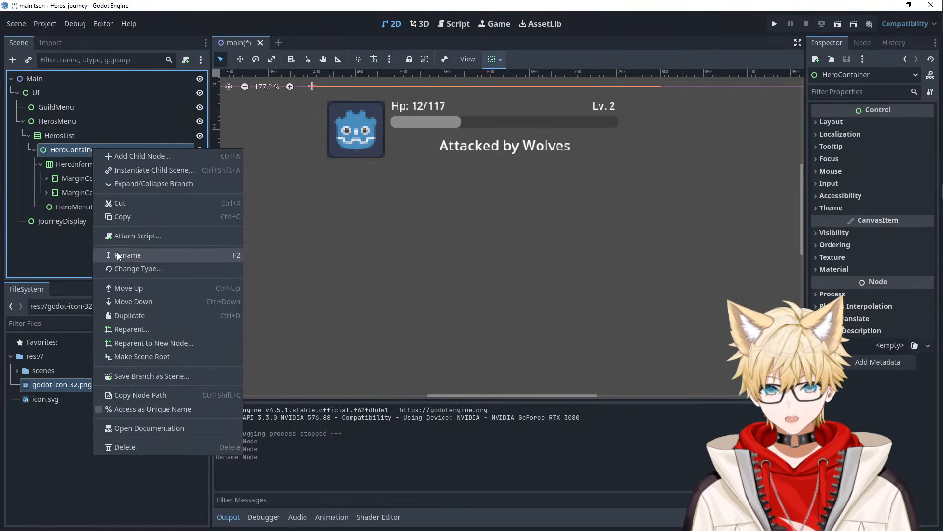
{"action": "left_click", "coordinate": [129, 270]}
{"action": "type", "text": "vbox"}
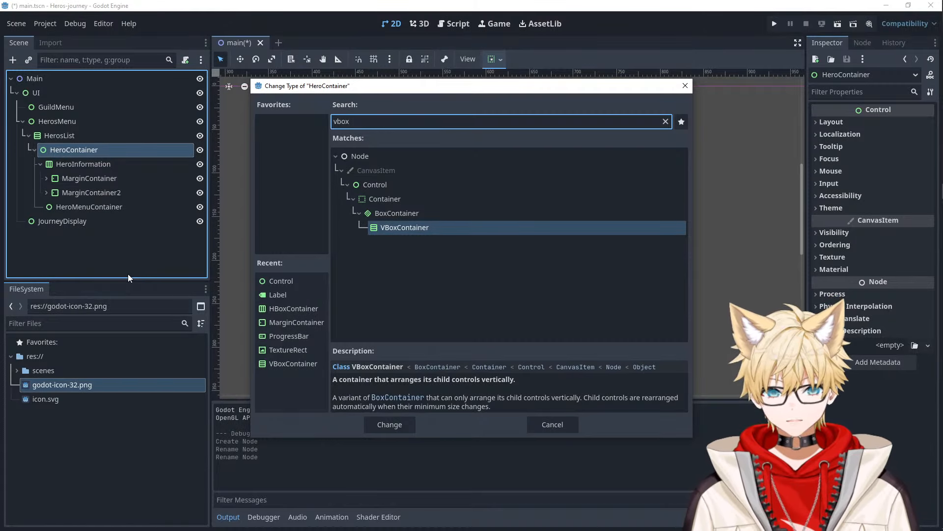
{"action": "key", "text": "Return"}
- Add a Button node as a child of HeroMenuContainer and resize it to about 115 × 24
{"action": "left_click", "coordinate": [84, 207]}
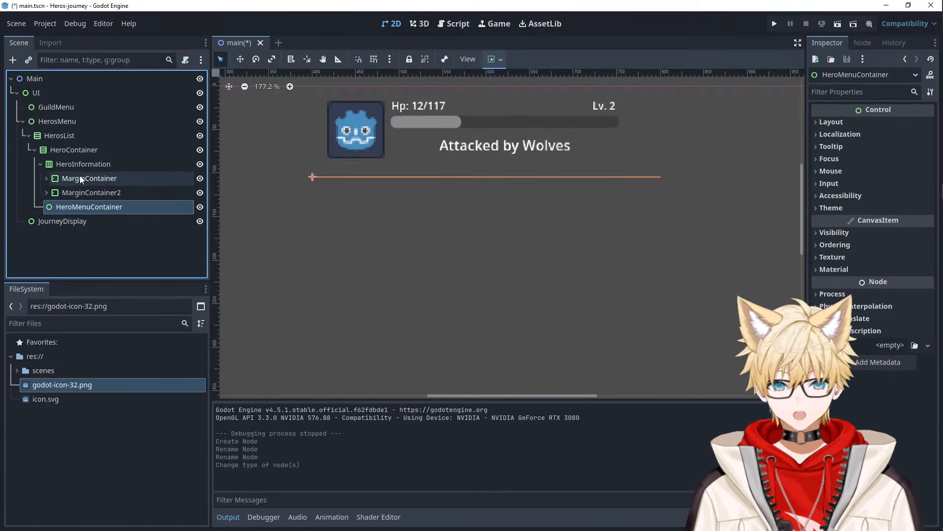
{"action": "right_click", "coordinate": [63, 207]}
{"action": "left_click", "coordinate": [84, 211]}
{"action": "type", "text": "button"}
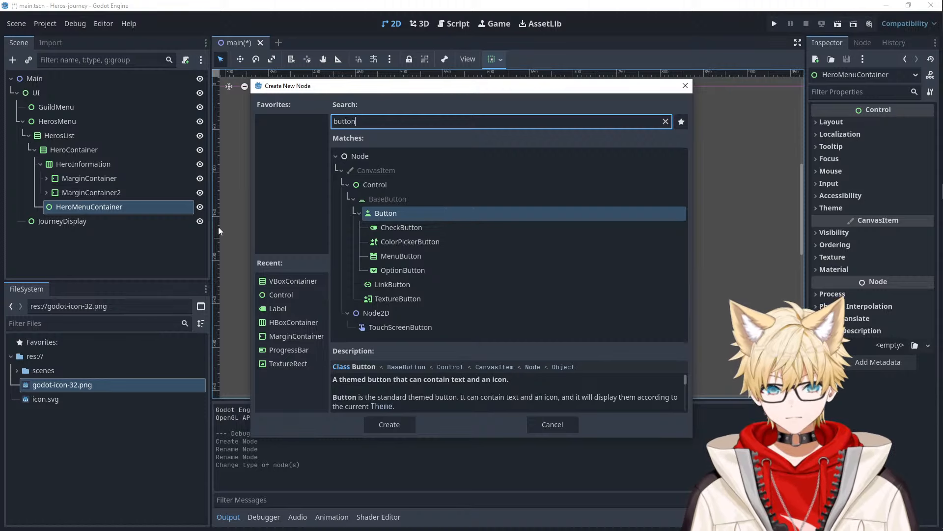
{"action": "key", "text": "Return"}
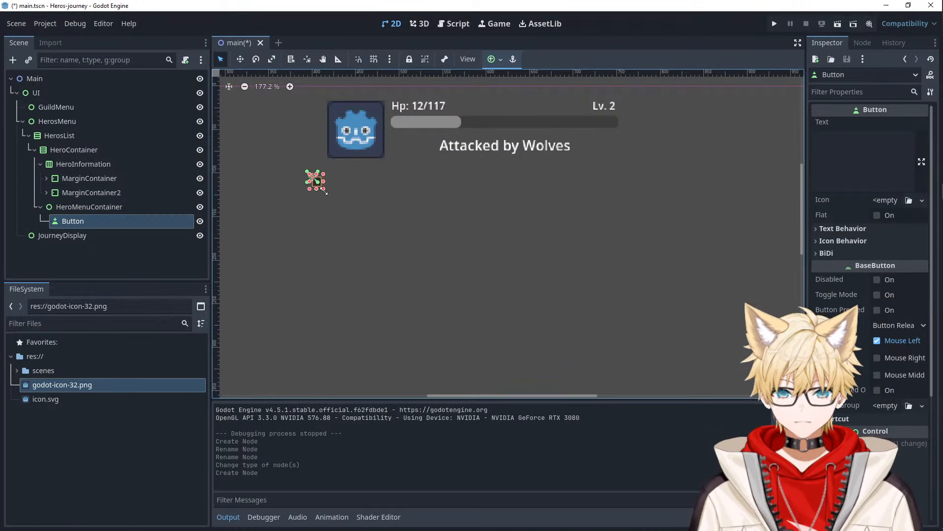
{"action": "left_click_drag", "start_coordinate": [322, 187], "coordinate": [421, 201]}
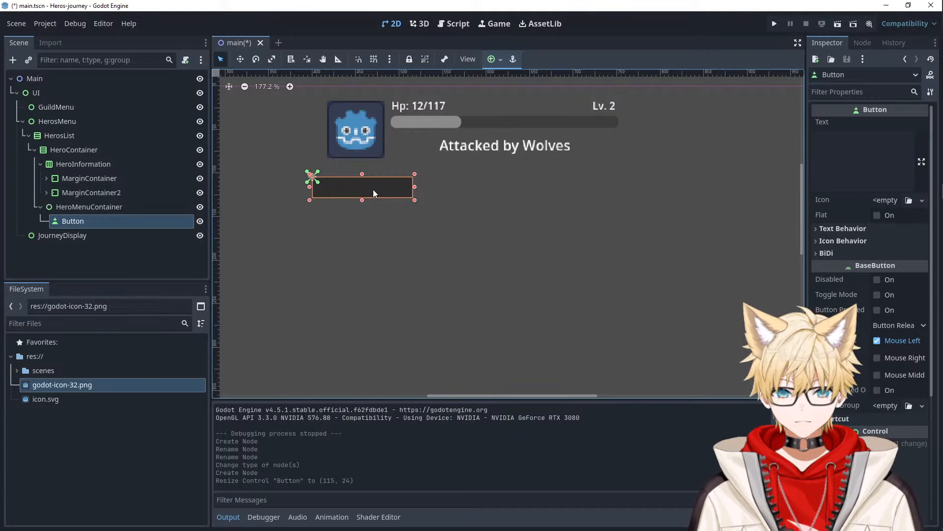
- Try changing the node type of HeroMenuContainer to MarginContainer
{"action": "left_click", "coordinate": [102, 208]}
{"action": "right_click", "coordinate": [102, 208]}
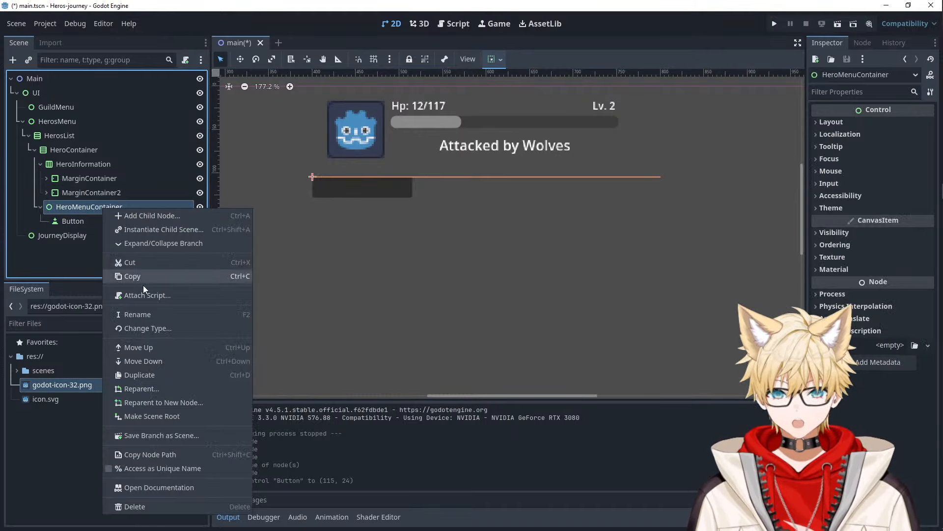
{"action": "left_click", "coordinate": [151, 327]}
{"action": "type", "text": "margin"}
{"action": "key", "text": "Return"}
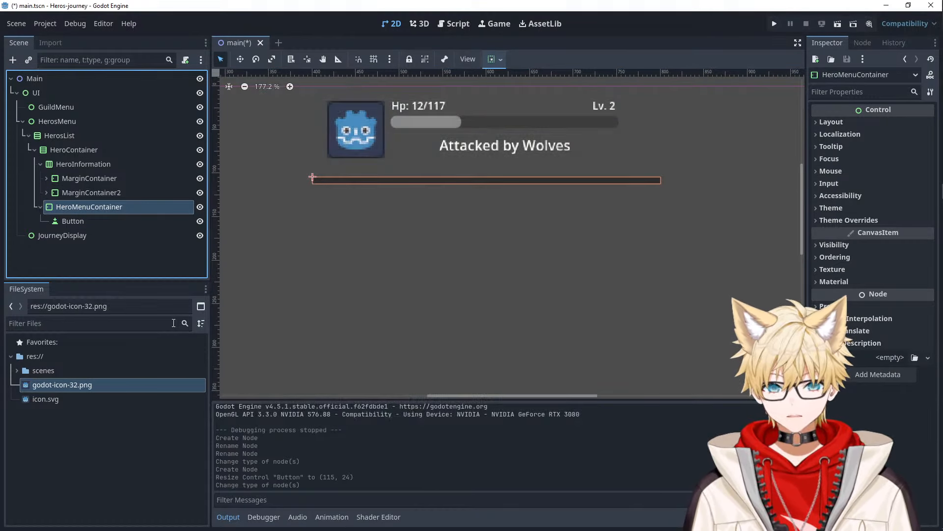
- Undo the HeroMenuContainer type change and the button resize
{"action": "left_click", "coordinate": [101, 192]}
{"action": "left_click", "coordinate": [97, 209]}
{"action": "left_click", "coordinate": [95, 216]}
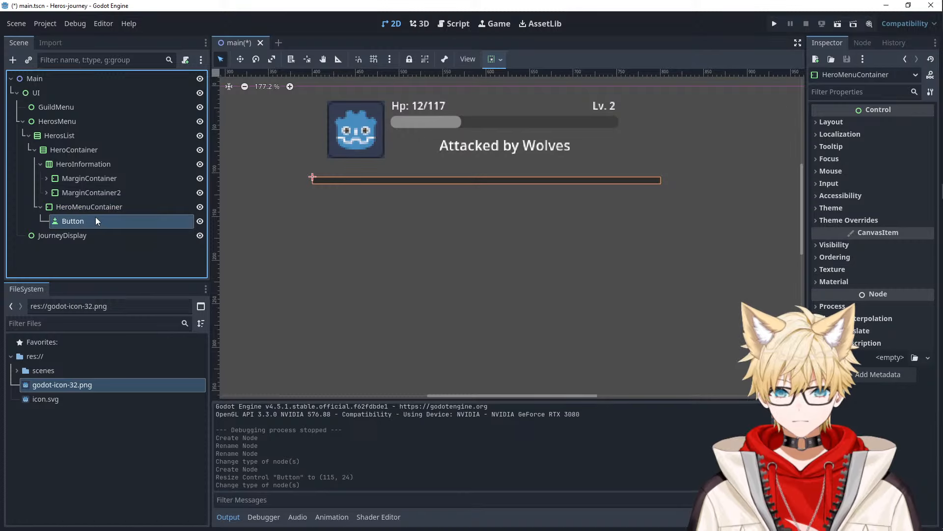
{"action": "left_click", "coordinate": [98, 202]}
{"action": "key", "text": "ctrl+z"}
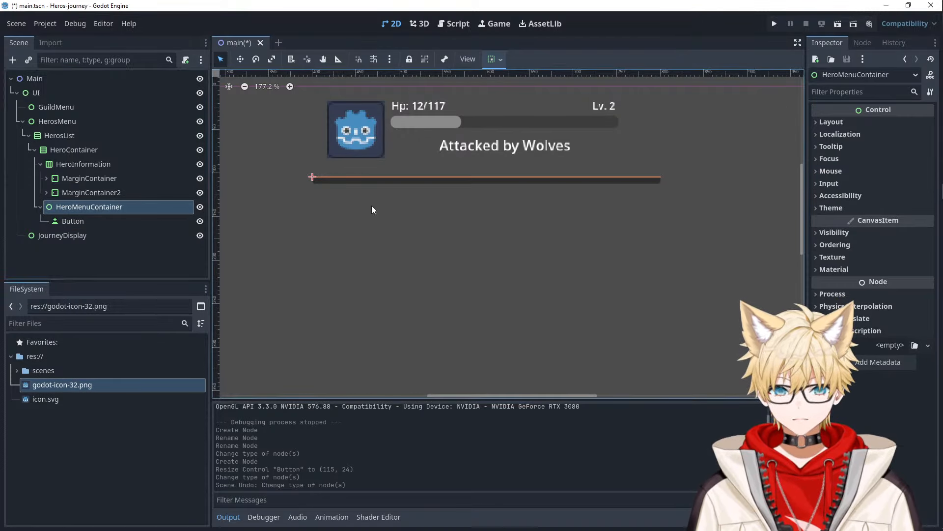
{"action": "key", "text": "ctrl+z"}
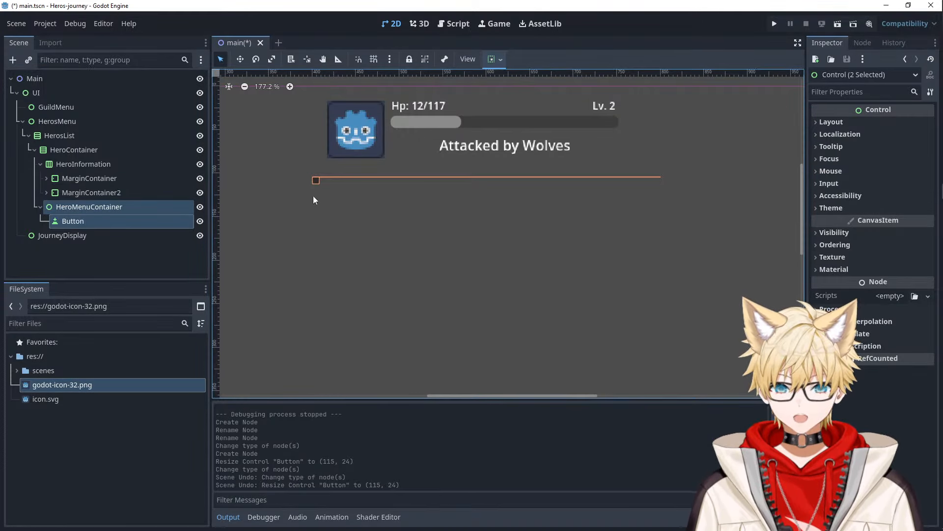
- Delete the Button node from HeroMenuContainer
{"action": "left_click", "coordinate": [319, 191]}
{"action": "left_click", "coordinate": [319, 184]}
{"action": "key", "text": "Delete"}
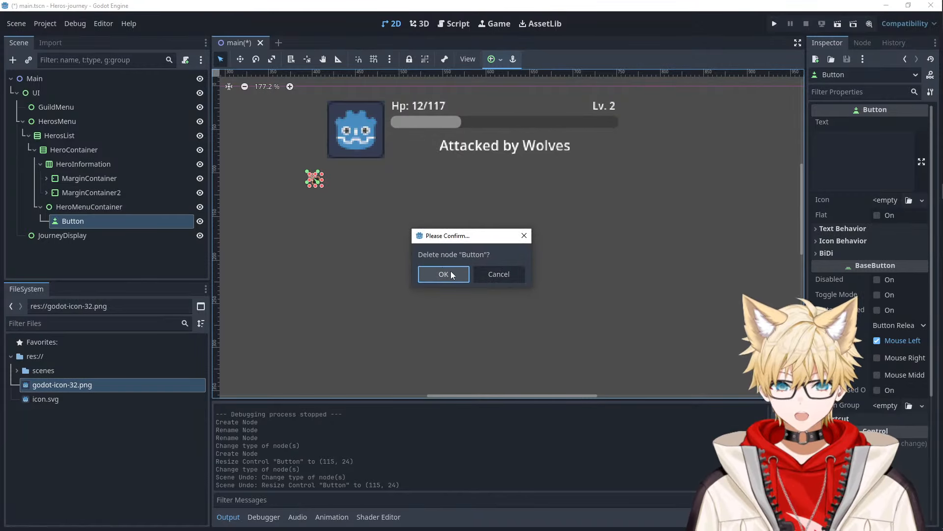
{"action": "left_click", "coordinate": [450, 270]}
- Add a fresh Button under HeroMenuContainer, size it to about 102 × 20 and place it at about (13, 4) below the portrait
{"action": "right_click", "coordinate": [131, 206]}
{"action": "left_click", "coordinate": [155, 215]}
{"action": "type", "text": "button"}
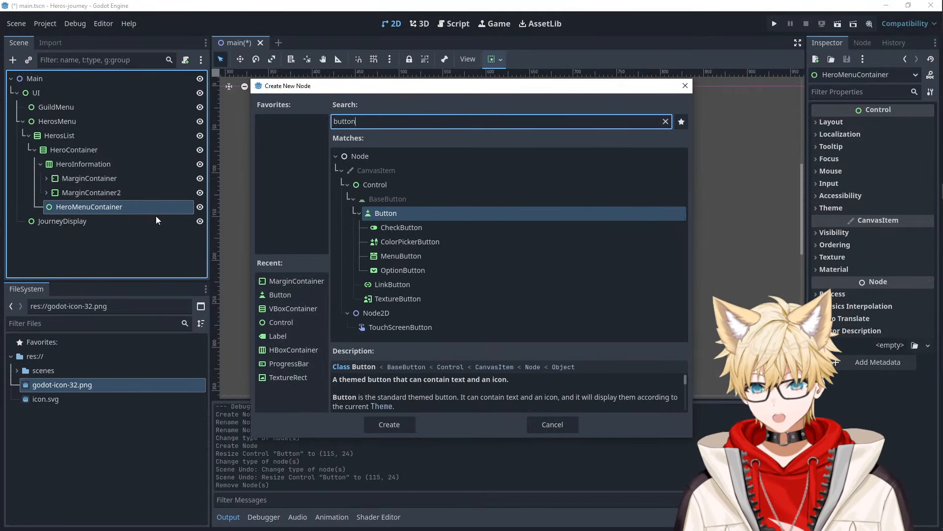
{"action": "key", "text": "Return"}
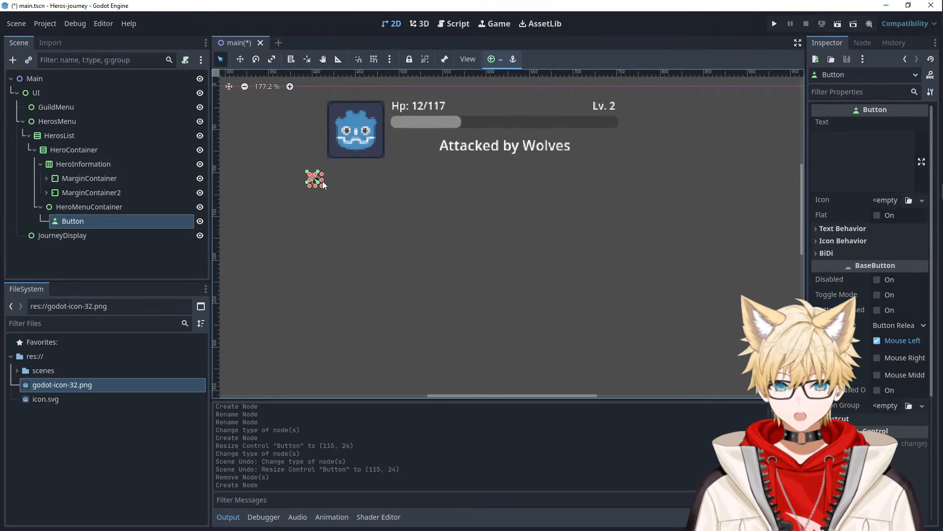
{"action": "left_click_drag", "start_coordinate": [324, 186], "coordinate": [393, 188]}
{"action": "left_click", "coordinate": [493, 241]}
- Add a second Button under HeroMenuContainer, about 106 × 19 in size, beside the first one at about (125, 4)
{"action": "left_click", "coordinate": [102, 210]}
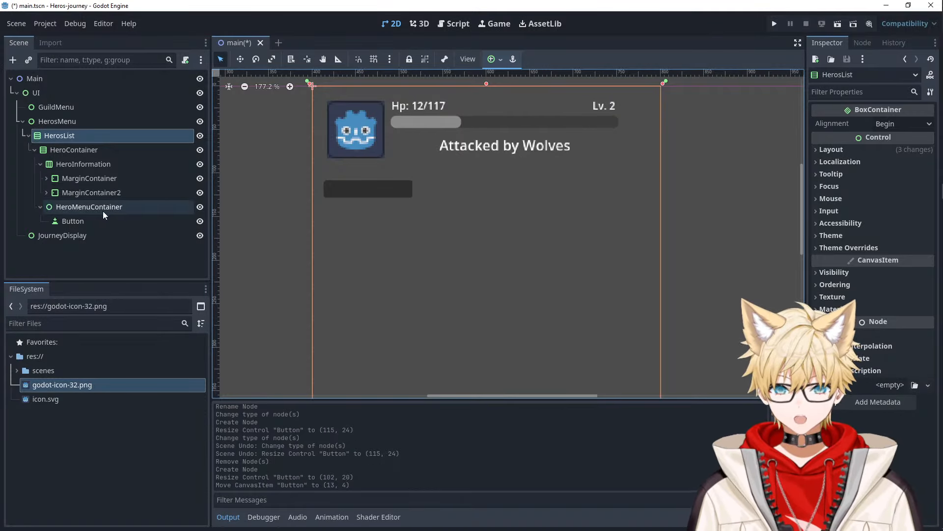
{"action": "right_click", "coordinate": [102, 211]}
{"action": "left_click", "coordinate": [142, 218]}
{"action": "type", "text": "bu"}
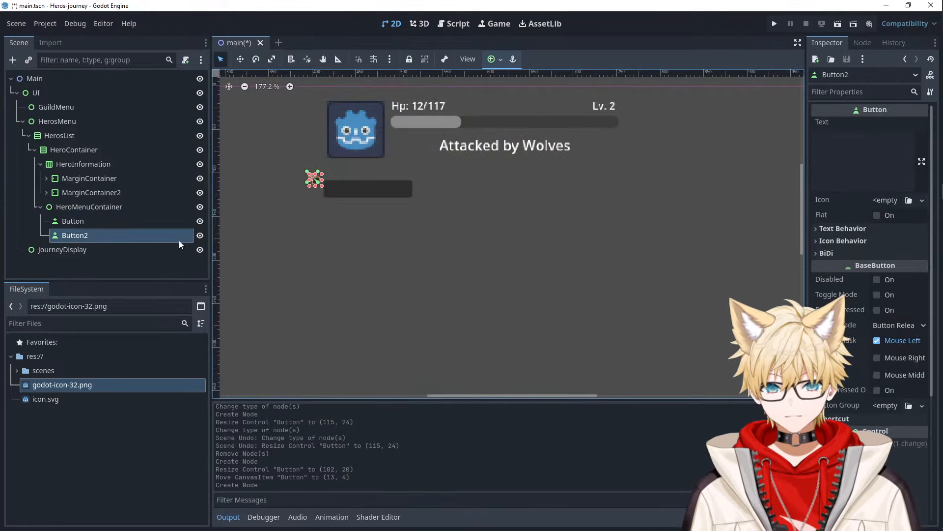
{"action": "left_click_drag", "start_coordinate": [319, 188], "coordinate": [515, 197]}
{"action": "left_click", "coordinate": [505, 261]}
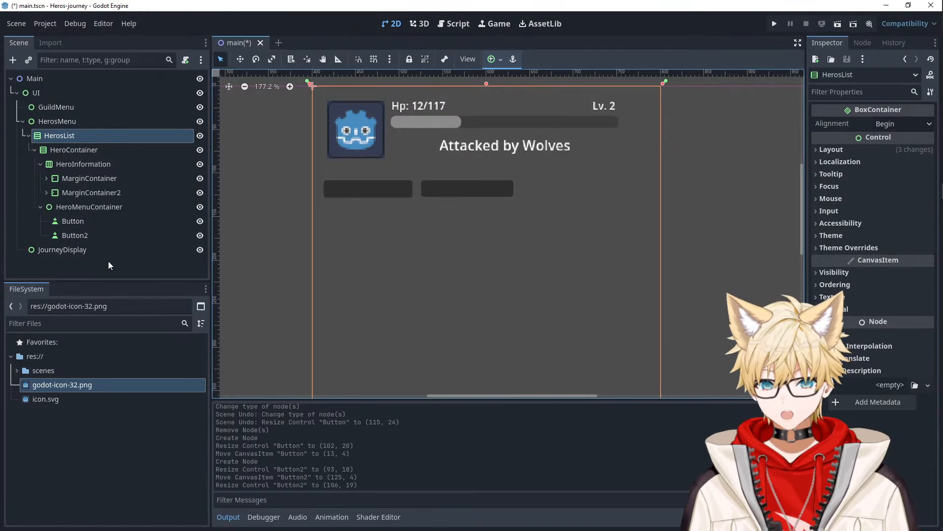
- Add a third Button under HeroMenuContainer, size it to about 112 × 19 and place it at about (245, 3) beside the second
{"action": "left_click", "coordinate": [84, 209]}
{"action": "right_click", "coordinate": [83, 211]}
{"action": "left_click", "coordinate": [121, 219]}
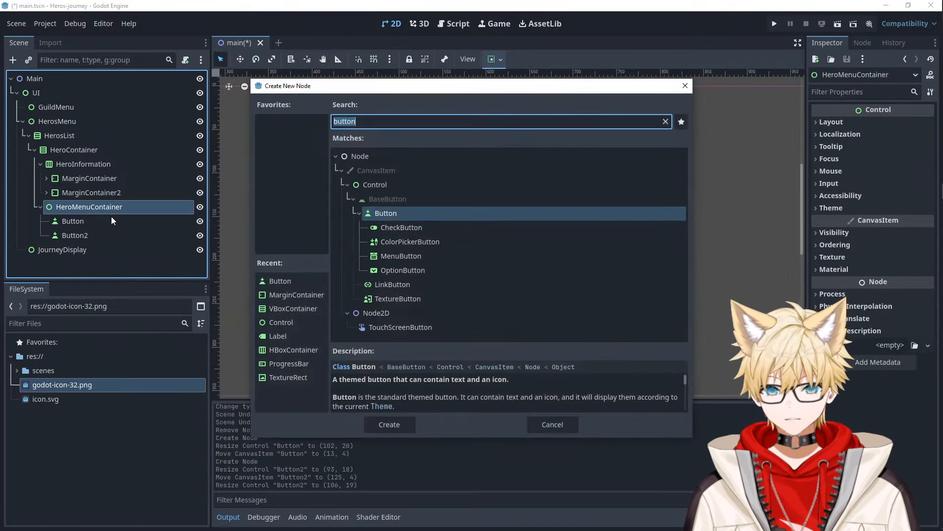
{"action": "key", "text": "Return"}
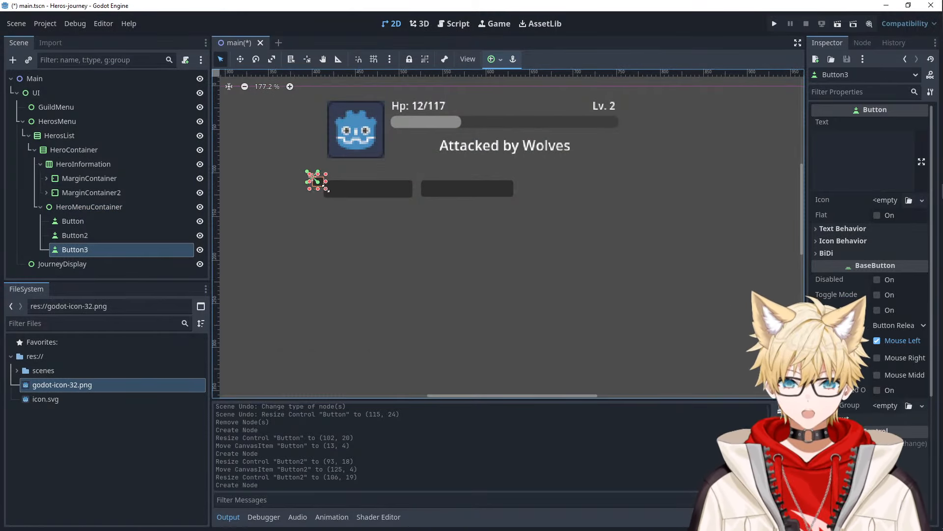
{"action": "left_click_drag", "start_coordinate": [325, 188], "coordinate": [590, 183]}
{"action": "left_click", "coordinate": [665, 189]}
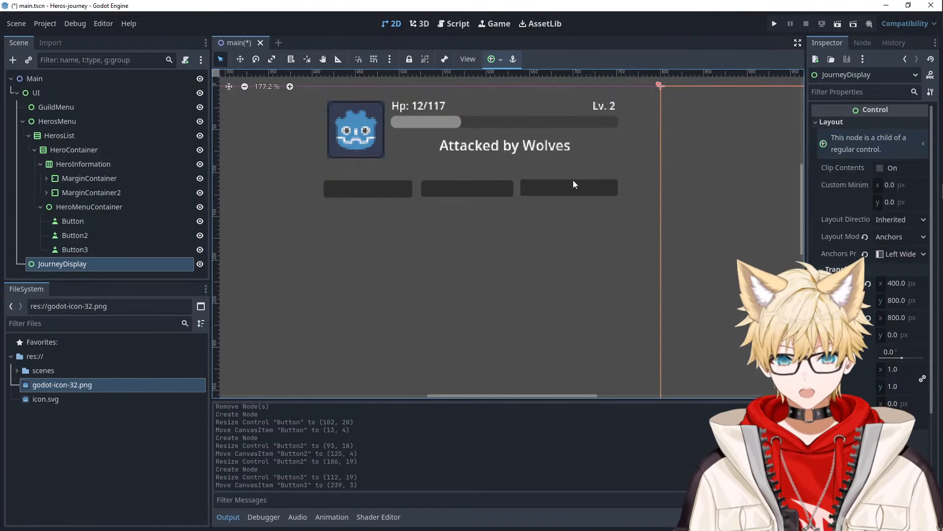
{"action": "left_click", "coordinate": [581, 208]}
{"action": "left_click_drag", "start_coordinate": [581, 190], "coordinate": [595, 187]}
- Resize Button2 to about 110 × 21 and reposition it at about (129, 2) to even out the gaps between the buttons
{"action": "left_click", "coordinate": [488, 186]}
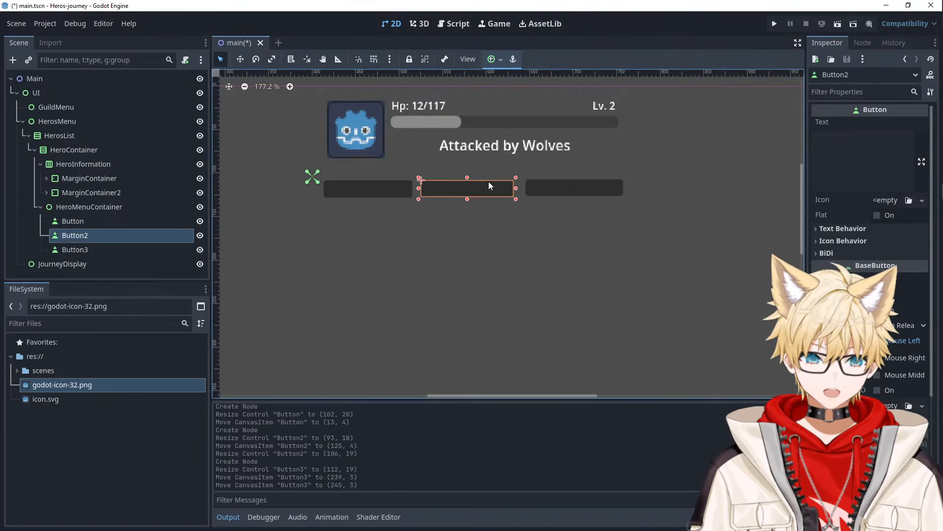
{"action": "left_click_drag", "start_coordinate": [489, 183], "coordinate": [486, 189]}
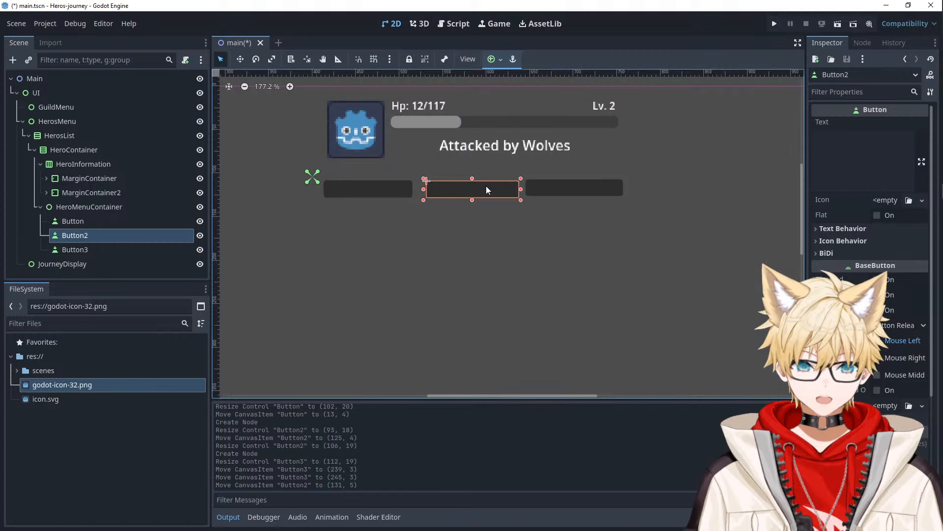
{"action": "left_click", "coordinate": [422, 175]}
{"action": "left_click", "coordinate": [439, 189]}
{"action": "left_click_drag", "start_coordinate": [424, 178], "coordinate": [441, 184]}
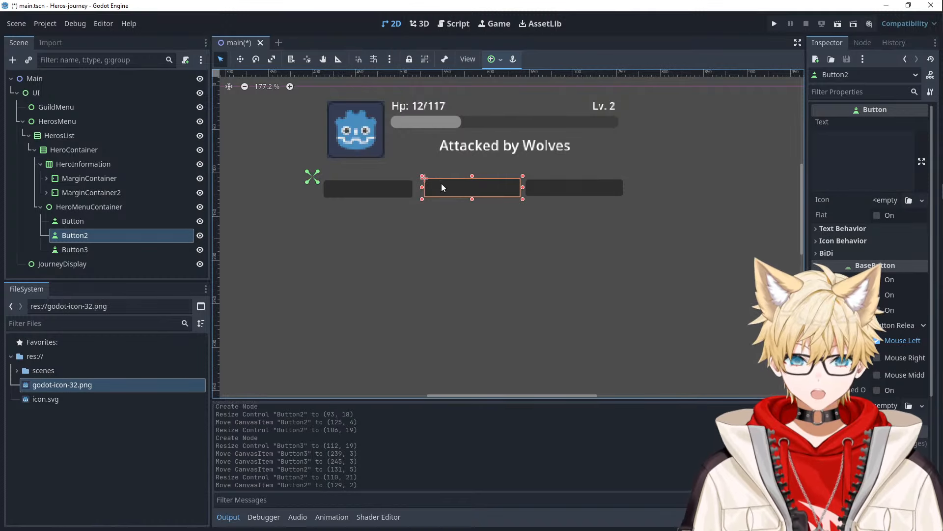
- Check the three buttons in the scene and run the project to test how the button row looks
{"action": "left_click", "coordinate": [754, 177]}
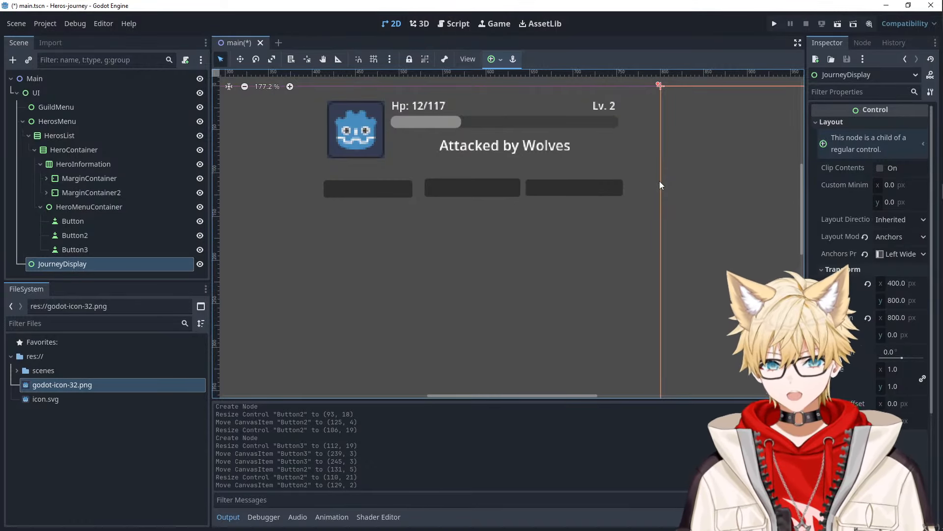
{"action": "left_click", "coordinate": [602, 190]}
{"action": "left_click", "coordinate": [445, 187]}
{"action": "left_click", "coordinate": [395, 193]}
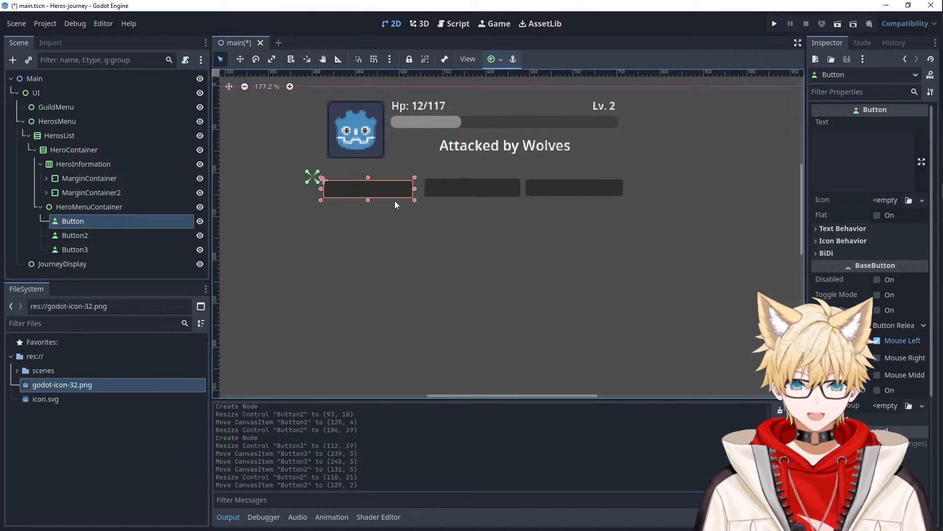
{"action": "left_click", "coordinate": [600, 193]}
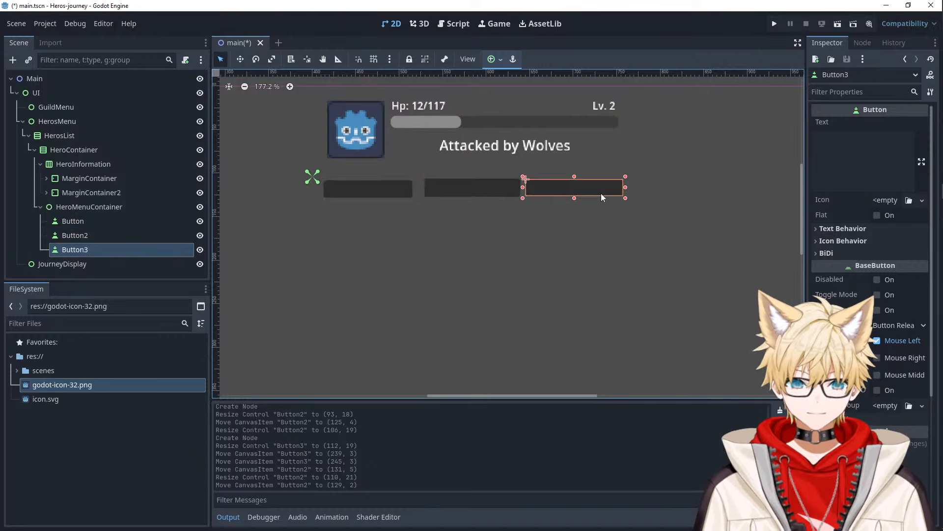
{"action": "left_click", "coordinate": [674, 264]}
{"action": "left_click", "coordinate": [774, 24]}
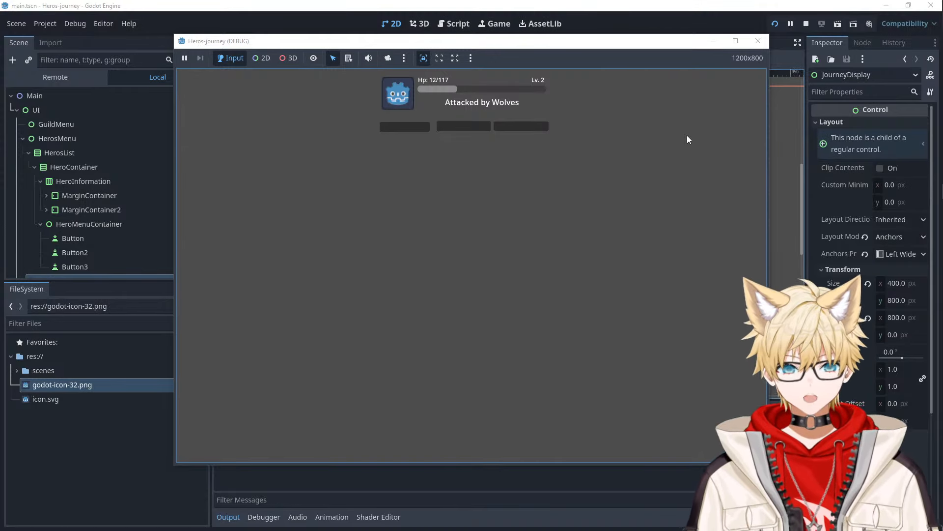
{"action": "left_click", "coordinate": [510, 128]}
{"action": "left_click", "coordinate": [757, 41]}
- Switch to the Obsidian wireframe drawing, compare its stats, gear and journey button layout, and return to Godot
{"action": "key", "text": "alt+Tab"}
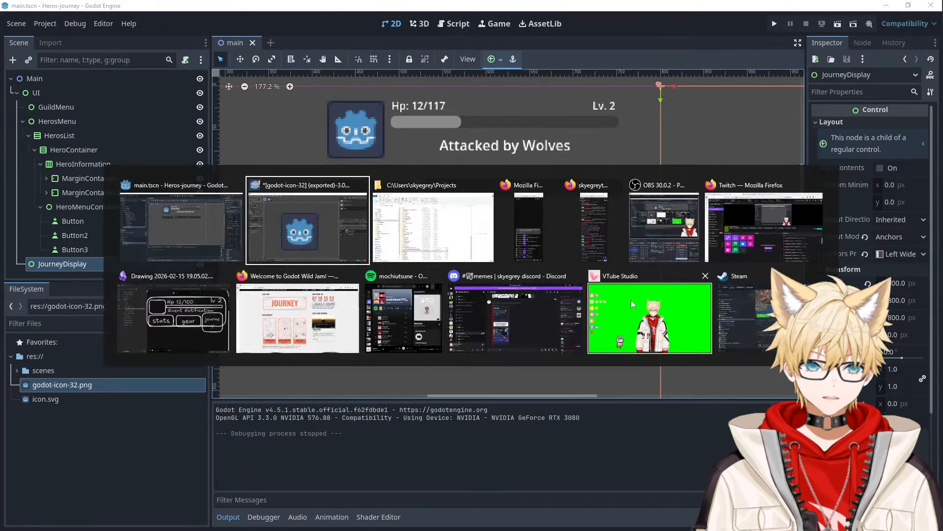
{"action": "left_click", "coordinate": [227, 322]}
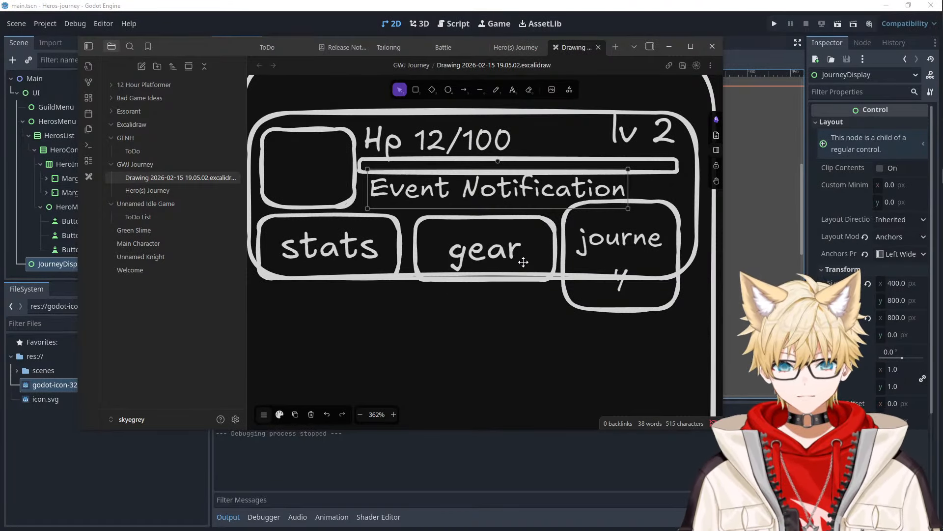
{"action": "left_click", "coordinate": [755, 215]}
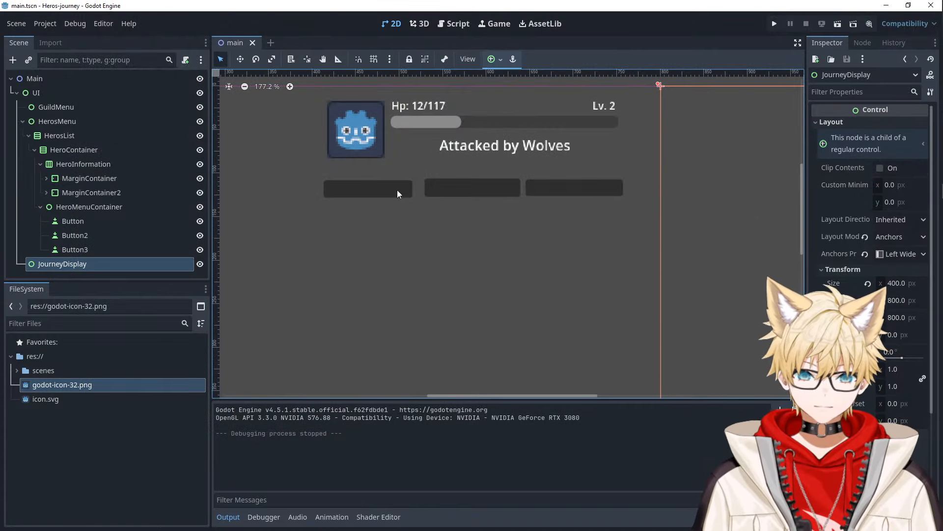
- Try to shift all three buttons up to about (16, -16), (122, -17) and (242, -12), closer to the portrait
{"action": "left_click", "coordinate": [382, 190]}
{"action": "left_click_drag", "start_coordinate": [382, 191], "coordinate": [387, 173]}
{"action": "left_click_drag", "start_coordinate": [442, 185], "coordinate": [439, 169]}
{"action": "left_click_drag", "start_coordinate": [574, 191], "coordinate": [570, 179]}
- Undo the upward moves of the three buttons and the last moves and resize of Button2
{"action": "key", "text": "ctrl+z"}
{"action": "key", "text": "ctrl+z"}
{"action": "key", "text": "ctrl+z"}
{"action": "key", "text": "ctrl+z"}
{"action": "key", "text": "ctrl+z"}
{"action": "key", "text": "ctrl+z"}
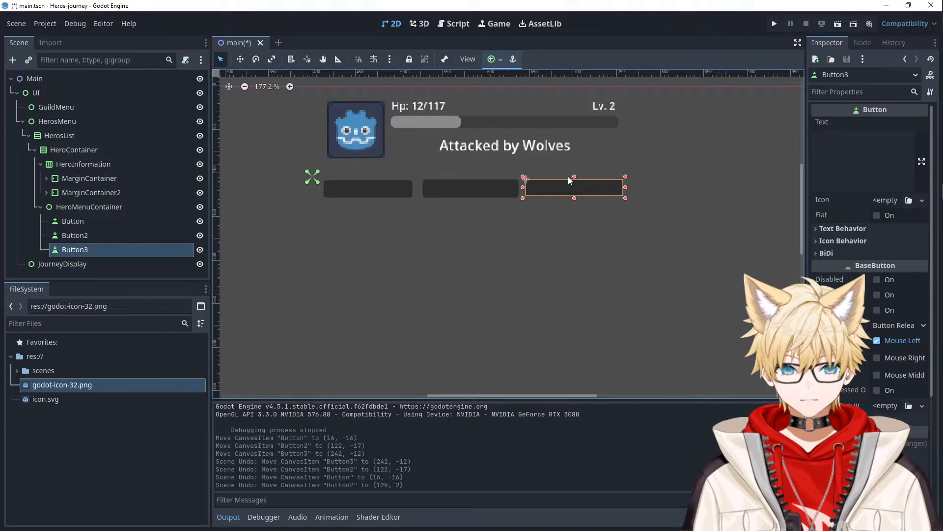
- Delete Button2 and Button3 from HeroMenuContainer
{"action": "left_click", "coordinate": [488, 189]}
{"action": "key", "text": "Delete"}
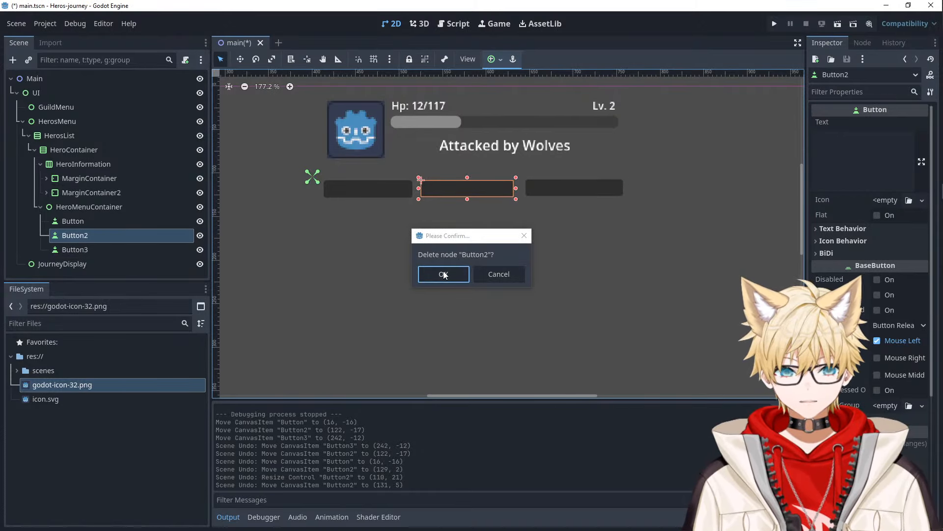
{"action": "left_click", "coordinate": [444, 274]}
{"action": "left_click", "coordinate": [563, 188]}
{"action": "key", "text": "Delete"}
{"action": "left_click", "coordinate": [444, 274]}
- Move the remaining Button to about (16, -16) just below the portrait and paste a copy of it under HeroMenuContainer
{"action": "left_click", "coordinate": [363, 189]}
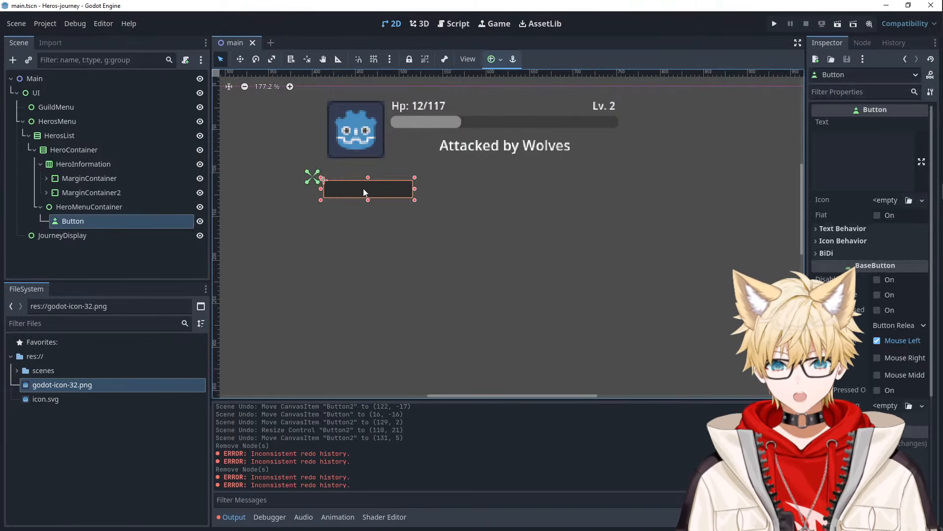
{"action": "left_click_drag", "start_coordinate": [392, 189], "coordinate": [494, 173]}
{"action": "left_click", "coordinate": [81, 207]}
{"action": "key", "text": "ctrl+v"}
- Undo the copy's uneven move and nudge it straight right to about (132, -16), leaving a gap beside the first button
{"action": "key", "text": "ctrl+z"}
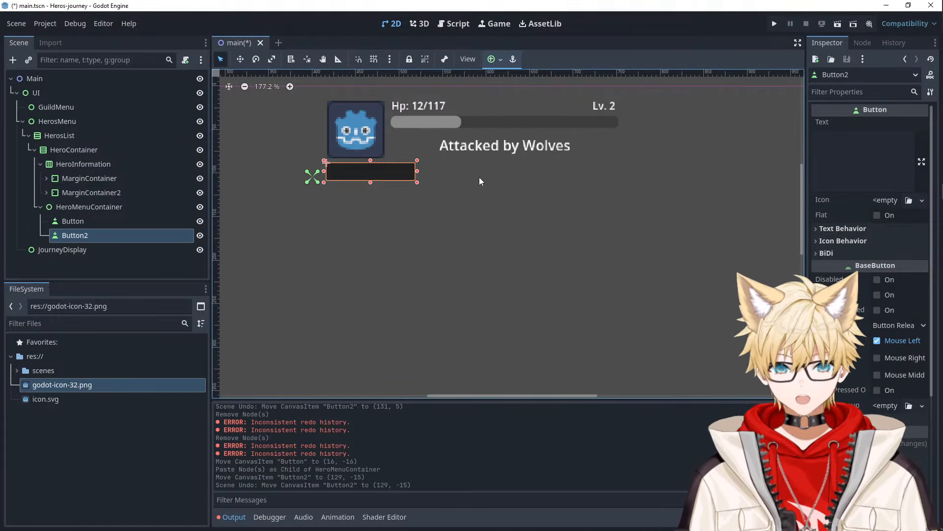
{"action": "key", "text": "Right"}
{"action": "key", "text": "Right"}
{"action": "key", "text": "Right"}
{"action": "key", "text": "Right"}
{"action": "key", "text": "Right"}
{"action": "key", "text": "Right"}
{"action": "key", "text": "Right"}
{"action": "key", "text": "Right"}
{"action": "key", "text": "Right"}
{"action": "key", "text": "Right"}
{"action": "key", "text": "Right"}
{"action": "key", "text": "Right"}
{"action": "key", "text": "Right"}
{"action": "key", "text": "Right"}
{"action": "key", "text": "Right"}
{"action": "key", "text": "Right"}
{"action": "key", "text": "Right"}
{"action": "key", "text": "Right"}
{"action": "key", "text": "Right"}
{"action": "key", "text": "Right"}
{"action": "key", "text": "Right"}
{"action": "key", "text": "Right"}
{"action": "key", "text": "Right"}
{"action": "key", "text": "Right"}
{"action": "key", "text": "Right"}
{"action": "key", "text": "Right"}
{"action": "key", "text": "Right"}
{"action": "key", "text": "Right"}
{"action": "key", "text": "Right"}
{"action": "key", "text": "Right"}
{"action": "key", "text": "Right"}
{"action": "key", "text": "Right"}
{"action": "key", "text": "Right"}
{"action": "key", "text": "Right"}
{"action": "key", "text": "Right"}
{"action": "key", "text": "Right"}
{"action": "key", "text": "Right"}
{"action": "key", "text": "Right"}
{"action": "key", "text": "Right"}
{"action": "key", "text": "Right"}
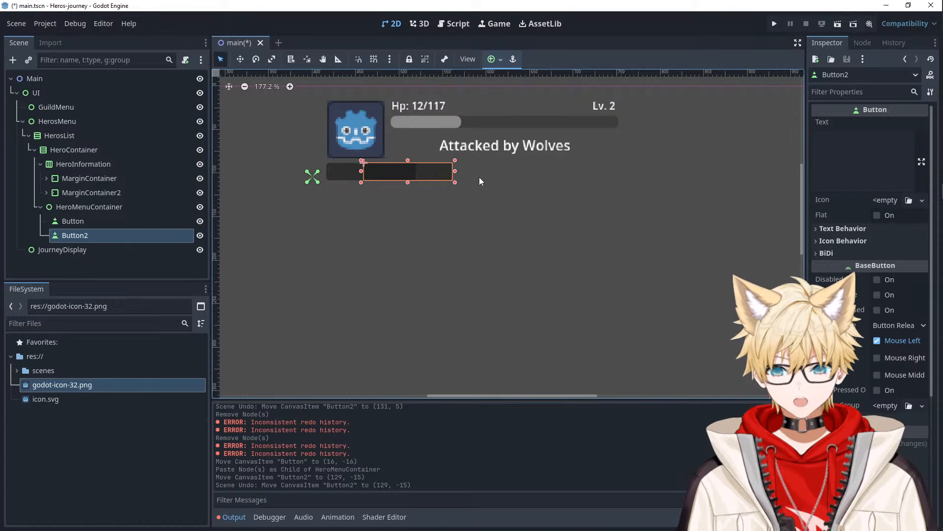
{"action": "key", "text": "Right"}
{"action": "key", "text": "Right"}
{"action": "key", "text": "Right"}
{"action": "key", "text": "Right"}
{"action": "key", "text": "Right"}
{"action": "key", "text": "Right"}
{"action": "key", "text": "Right"}
{"action": "key", "text": "Right"}
{"action": "key", "text": "Right"}
{"action": "key", "text": "Right"}
{"action": "key", "text": "Right"}
{"action": "key", "text": "Right"}
{"action": "key", "text": "Right"}
{"action": "key", "text": "Right"}
{"action": "key", "text": "Right"}
{"action": "key", "text": "Right"}
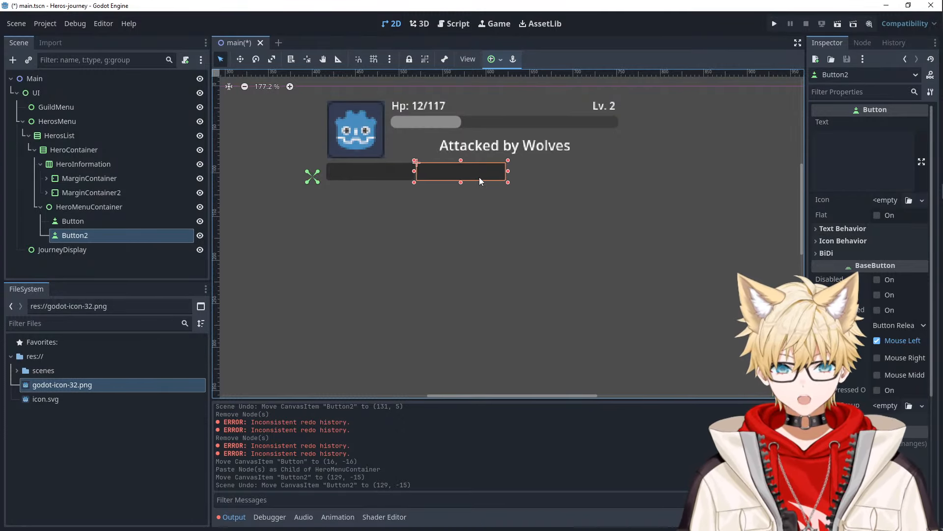
- Paste another copy of the button under HeroMenuContainer as the third button
{"action": "left_click", "coordinate": [90, 206]}
{"action": "key", "text": "ctrl+v"}
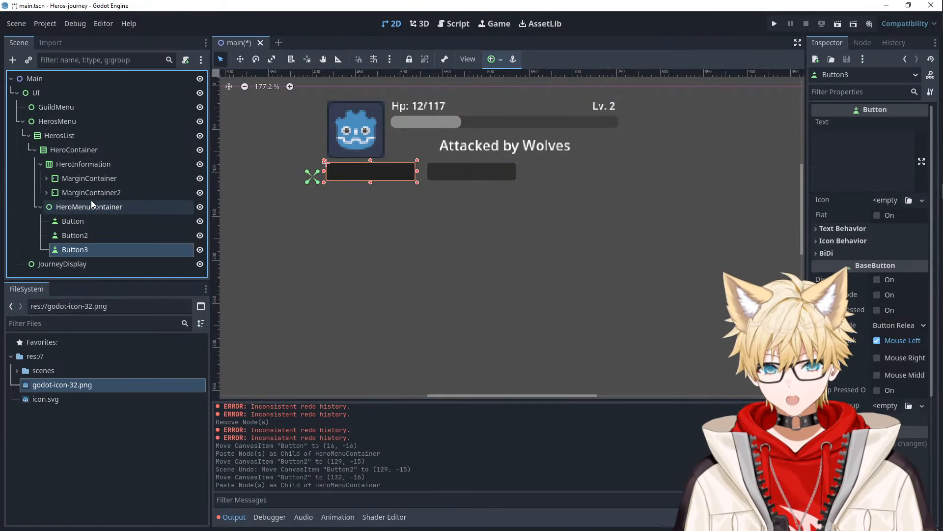
{"action": "key", "text": "Down"}
{"action": "left_click", "coordinate": [82, 249]}
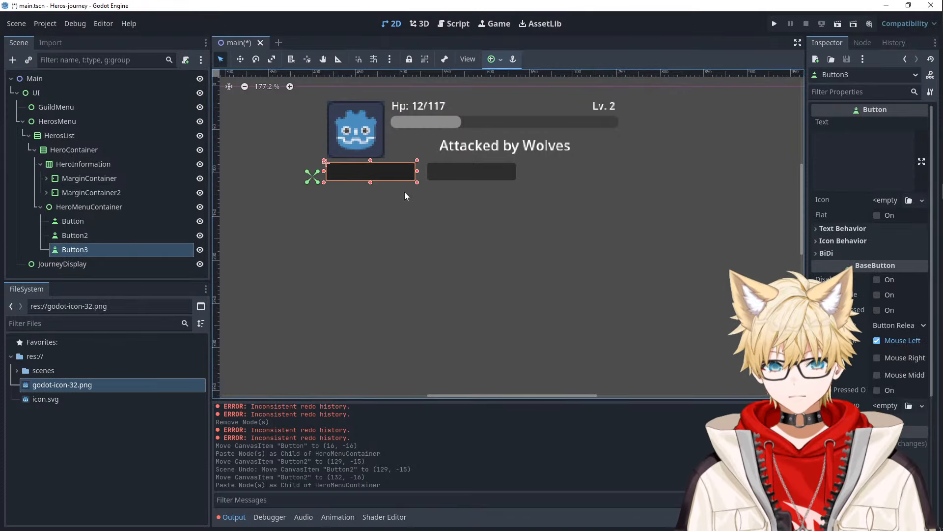
- Nudge Button3 straight right to (251, -16), leaving a gap beside the second button
{"action": "key", "text": "Right"}
{"action": "key", "text": "Right"}
{"action": "key", "text": "Right"}
{"action": "key", "text": "Right"}
{"action": "key", "text": "Right"}
{"action": "key", "text": "Right"}
{"action": "key", "text": "Right"}
{"action": "key", "text": "Right"}
{"action": "key", "text": "Right"}
{"action": "key", "text": "Right"}
{"action": "key", "text": "Right"}
{"action": "key", "text": "Right"}
{"action": "key", "text": "Right"}
{"action": "key", "text": "Right"}
{"action": "key", "text": "Right"}
{"action": "key", "text": "Right"}
{"action": "key", "text": "Right"}
{"action": "key", "text": "Right"}
{"action": "key", "text": "Right"}
{"action": "key", "text": "Right"}
{"action": "key", "text": "Right"}
{"action": "key", "text": "Right"}
{"action": "key", "text": "Right"}
{"action": "key", "text": "Right"}
{"action": "key", "text": "Right"}
{"action": "key", "text": "Right"}
{"action": "key", "text": "Right"}
{"action": "key", "text": "Right"}
{"action": "key", "text": "Right"}
{"action": "key", "text": "Right"}
{"action": "key", "text": "Right"}
{"action": "key", "text": "Right"}
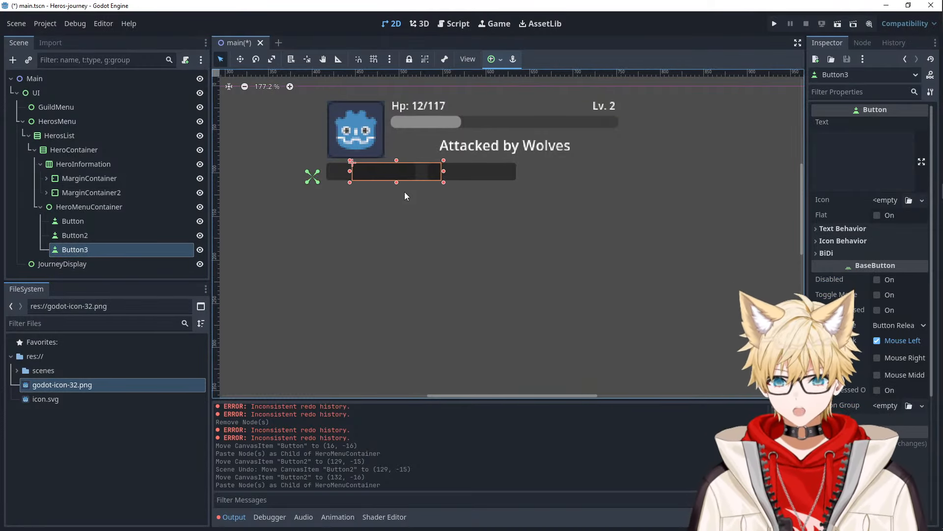
{"action": "key", "text": "Right"}
{"action": "key", "text": "Right"}
{"action": "key", "text": "Right"}
{"action": "key", "text": "Right"}
{"action": "key", "text": "Right"}
{"action": "key", "text": "Right"}
{"action": "key", "text": "Right"}
{"action": "key", "text": "Right"}
{"action": "key", "text": "Right"}
{"action": "key", "text": "Right"}
{"action": "key", "text": "Right"}
{"action": "key", "text": "Right"}
{"action": "key", "text": "Right"}
{"action": "key", "text": "Right"}
{"action": "key", "text": "Right"}
{"action": "key", "text": "Right"}
{"action": "key", "text": "Right"}
{"action": "key", "text": "Right"}
{"action": "key", "text": "Right"}
{"action": "key", "text": "Right"}
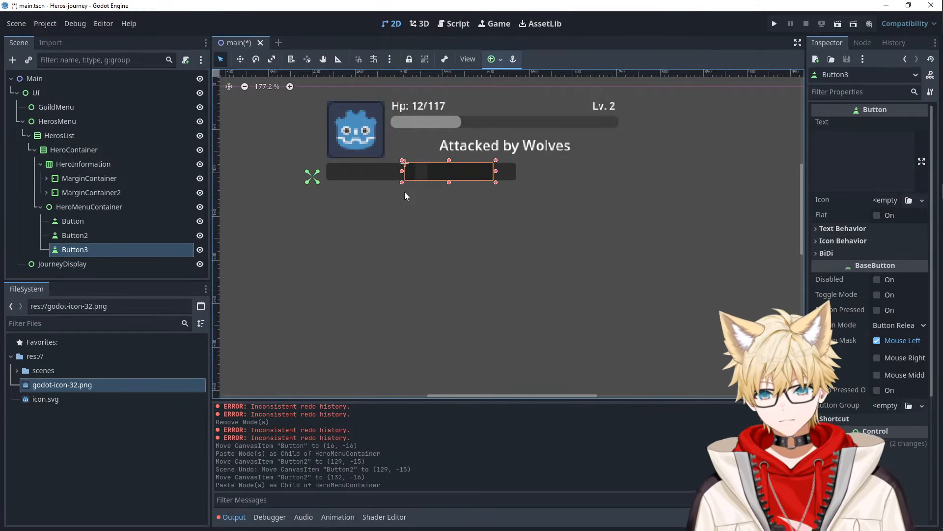
{"action": "key", "text": "Right"}
{"action": "key", "text": "Right"}
{"action": "key", "text": "Right"}
{"action": "key", "text": "Right"}
{"action": "key", "text": "Right"}
{"action": "key", "text": "Right"}
{"action": "key", "text": "Right"}
{"action": "key", "text": "Right"}
{"action": "key", "text": "Right"}
{"action": "key", "text": "Right"}
{"action": "key", "text": "Right"}
{"action": "key", "text": "Right"}
{"action": "key", "text": "Right"}
{"action": "key", "text": "Right"}
{"action": "key", "text": "Right"}
{"action": "key", "text": "Right"}
{"action": "key", "text": "Right"}
{"action": "key", "text": "Right"}
{"action": "key", "text": "Right"}
{"action": "key", "text": "Right"}
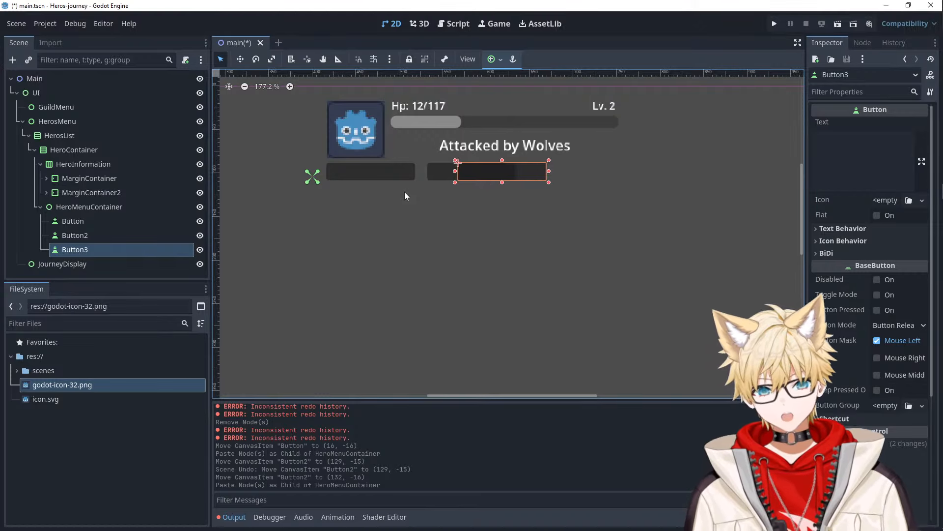
{"action": "key", "text": "Right"}
{"action": "key", "text": "Right"}
{"action": "key", "text": "Right"}
{"action": "key", "text": "Right"}
{"action": "key", "text": "Right"}
{"action": "key", "text": "Right"}
{"action": "key", "text": "Right"}
{"action": "key", "text": "Right"}
{"action": "key", "text": "Right"}
{"action": "key", "text": "Right"}
{"action": "key", "text": "Right"}
{"action": "key", "text": "Right"}
{"action": "key", "text": "Right"}
{"action": "key", "text": "Right"}
{"action": "key", "text": "Right"}
{"action": "key", "text": "Right"}
{"action": "key", "text": "Right"}
{"action": "key", "text": "Right"}
{"action": "key", "text": "Right"}
{"action": "key", "text": "Right"}
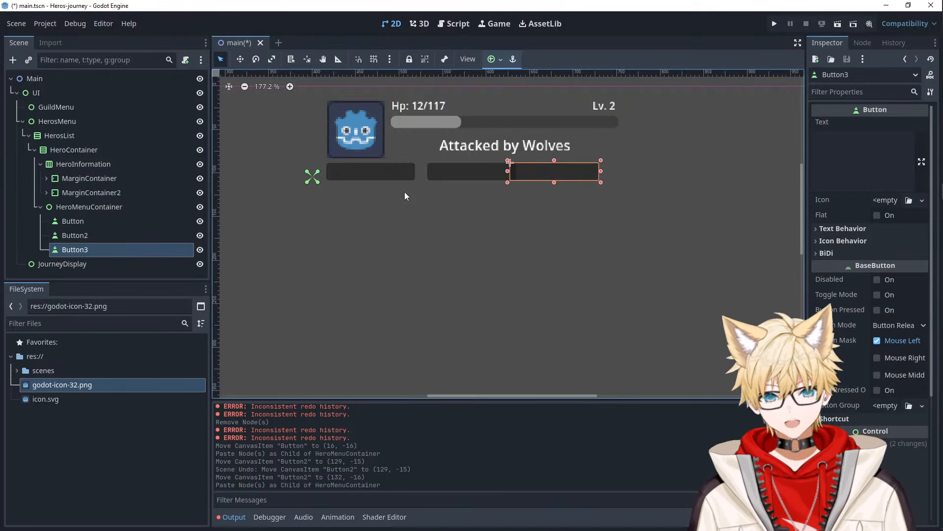
{"action": "left_click", "coordinate": [422, 250]}
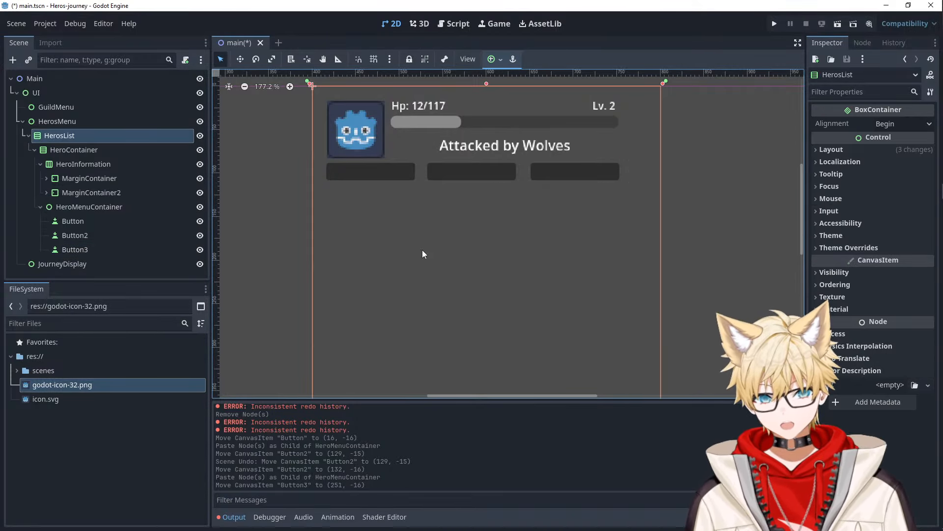
{"action": "left_click", "coordinate": [678, 185]}
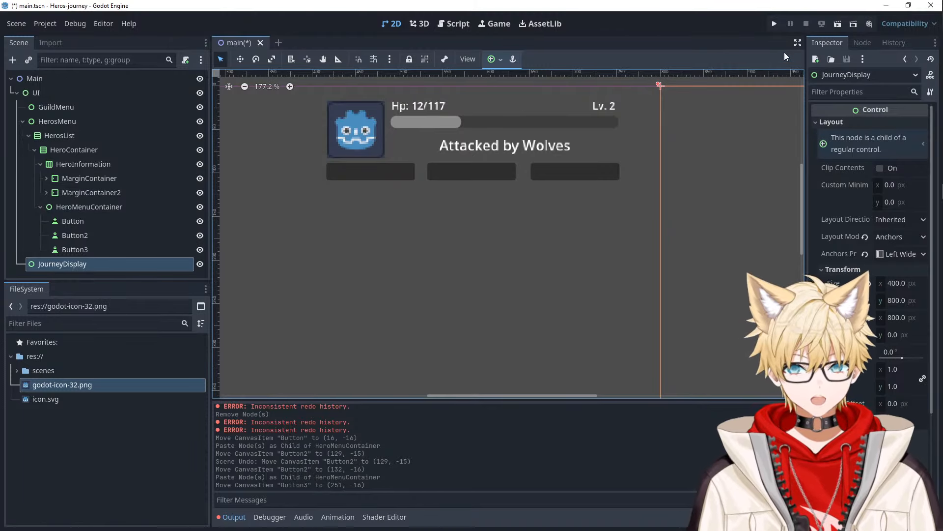
- Run the project and try the first of the three blank menu buttons in the game
{"action": "left_click", "coordinate": [771, 25]}
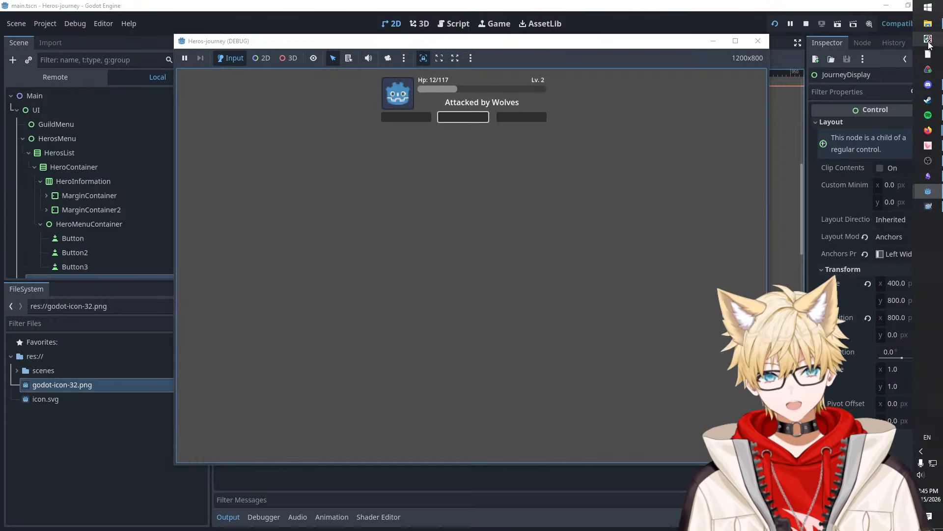
{"action": "mouse_move", "coordinate": [928, 129]}
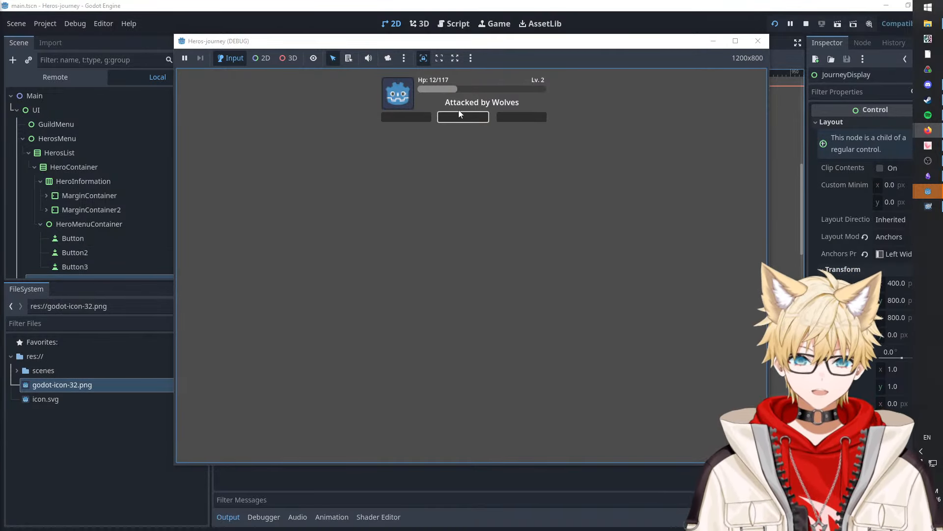
{"action": "left_click", "coordinate": [397, 117]}
- Set the text of the first button in HeroMenuContainer to "Stats"
{"action": "left_click", "coordinate": [93, 238]}
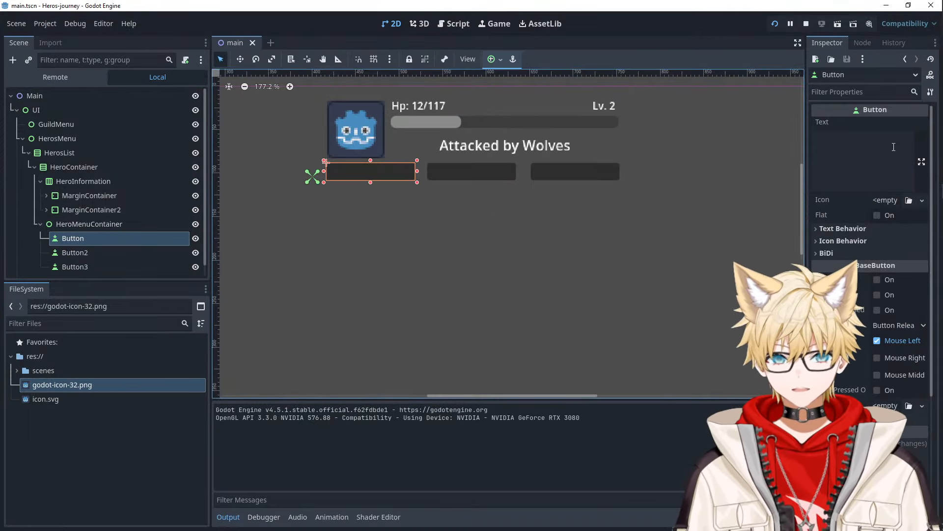
{"action": "left_click", "coordinate": [867, 162]}
{"action": "type", "text": "St"}
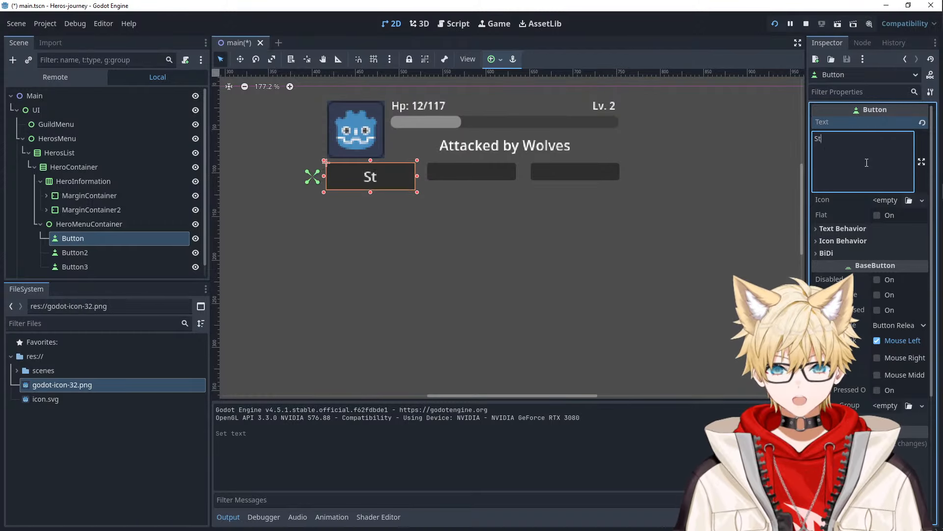
{"action": "type", "text": "ats"}
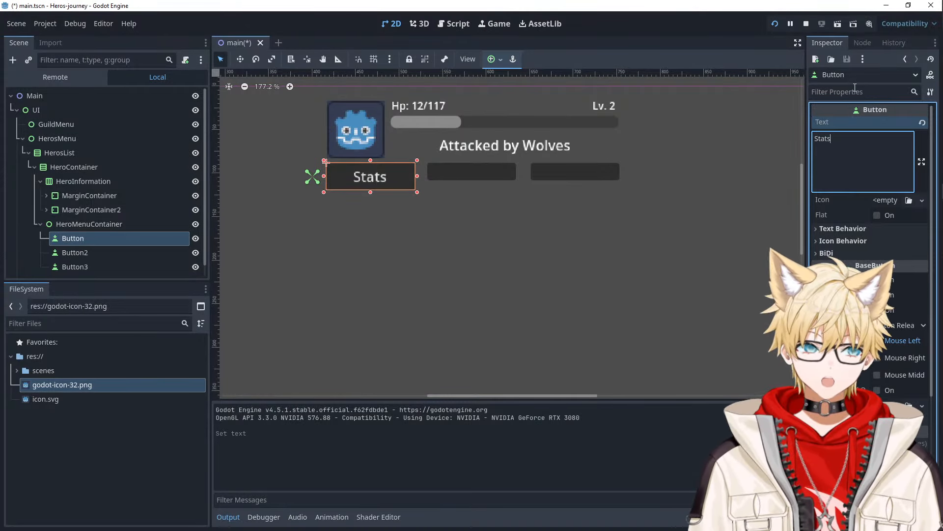
{"action": "left_click", "coordinate": [855, 91]}
- Set the middle button's text to "Gear" and the last button's text to "Journey"
{"action": "left_click", "coordinate": [472, 171]}
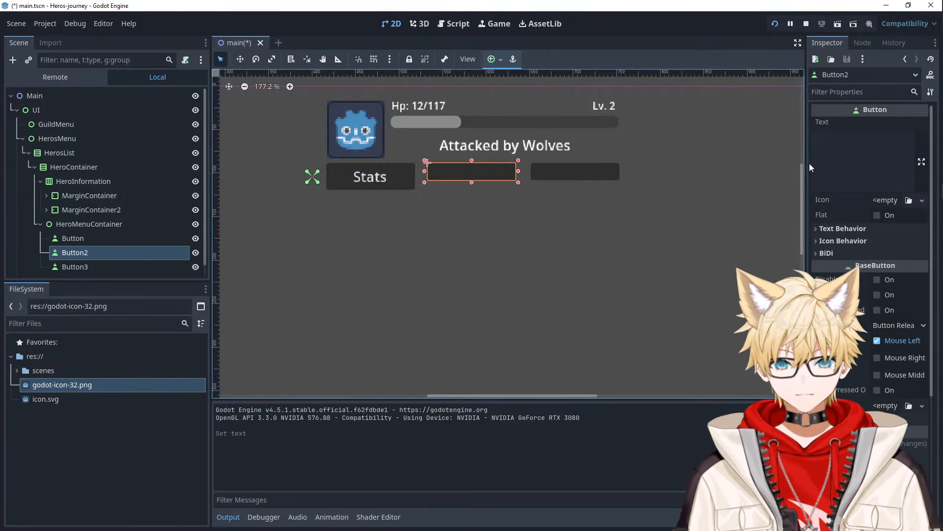
{"action": "left_click", "coordinate": [832, 152]}
{"action": "type", "text": "Gear"}
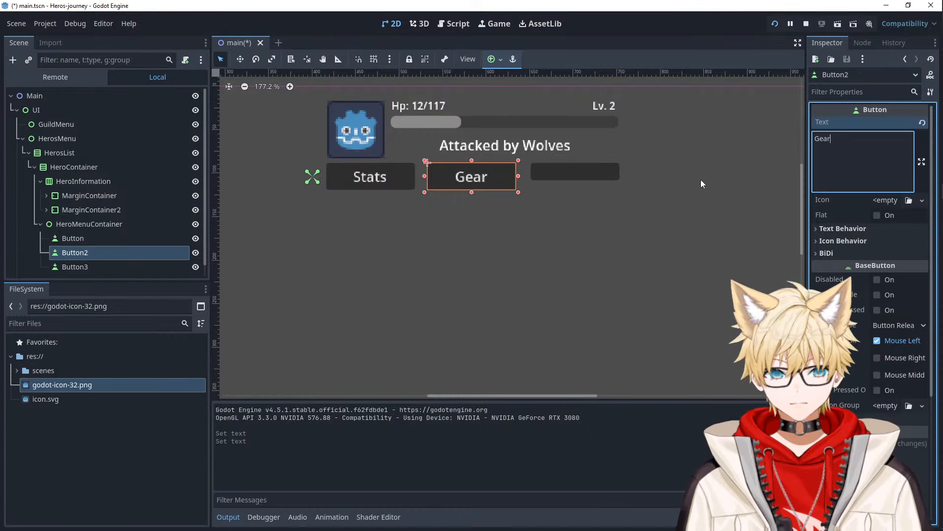
{"action": "left_click", "coordinate": [607, 168]}
{"action": "left_click", "coordinate": [873, 158]}
{"action": "type", "text": "Journey"}
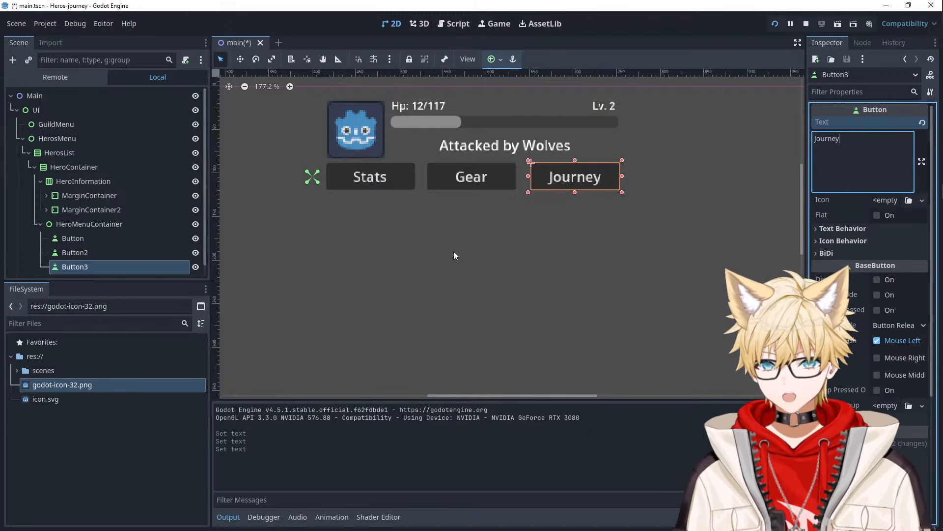
{"action": "left_click", "coordinate": [453, 251]}
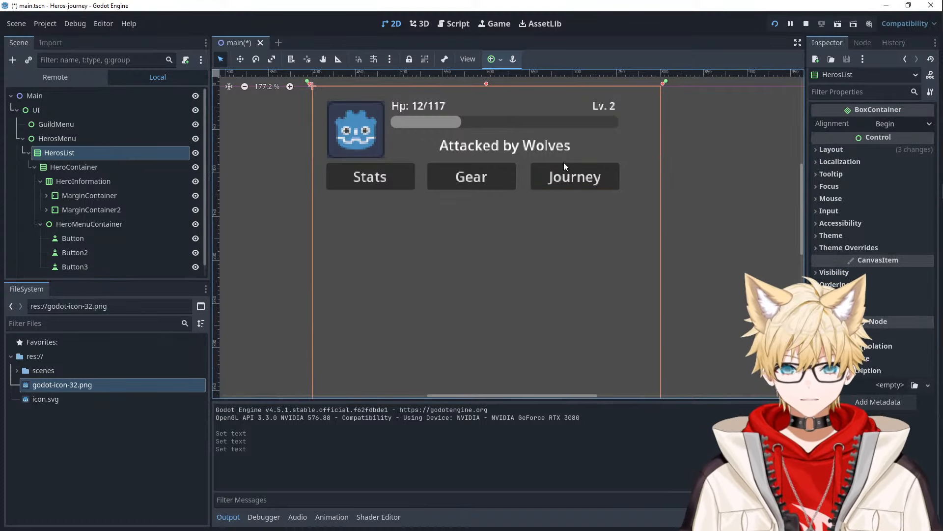
{"action": "left_click", "coordinate": [491, 186]}
{"action": "left_click", "coordinate": [760, 137]}
- Run the project, try the Stats, Gear and Journey buttons, and close the game window
{"action": "left_click", "coordinate": [775, 23]}
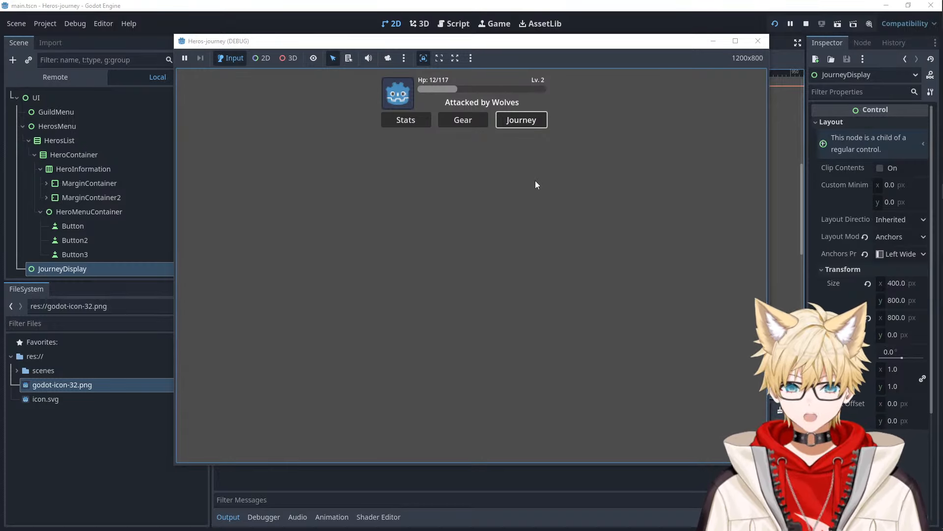
{"action": "left_click", "coordinate": [447, 120]}
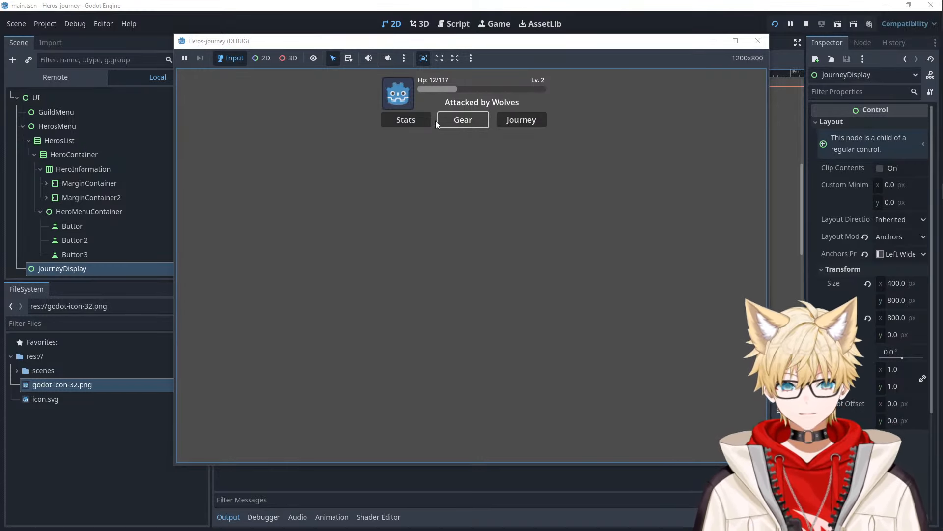
{"action": "left_click", "coordinate": [412, 120]}
{"action": "left_click", "coordinate": [462, 121]}
{"action": "left_click", "coordinate": [535, 117]}
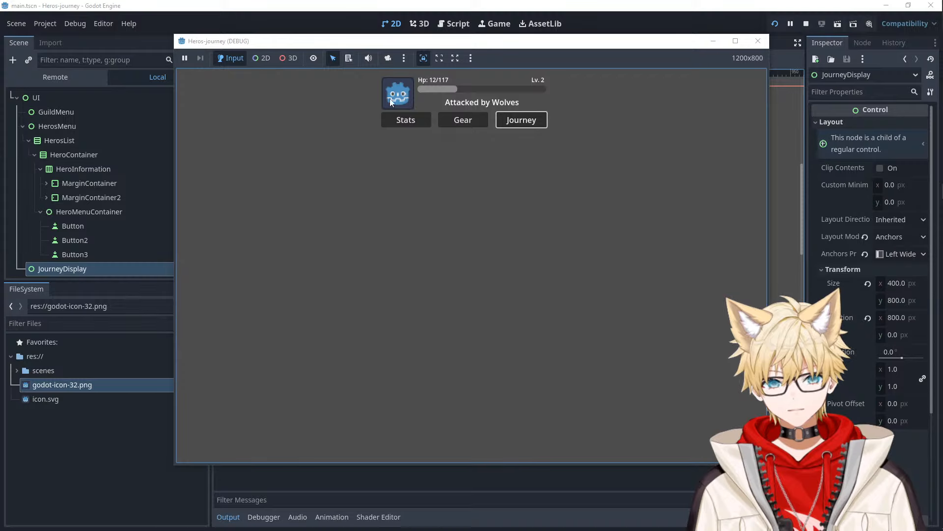
{"action": "left_click", "coordinate": [758, 41]}
- Examine which area HerosList, HeroContainer and their nested containers each cover in the viewport
{"action": "left_click", "coordinate": [80, 177]}
{"action": "left_click", "coordinate": [72, 152]}
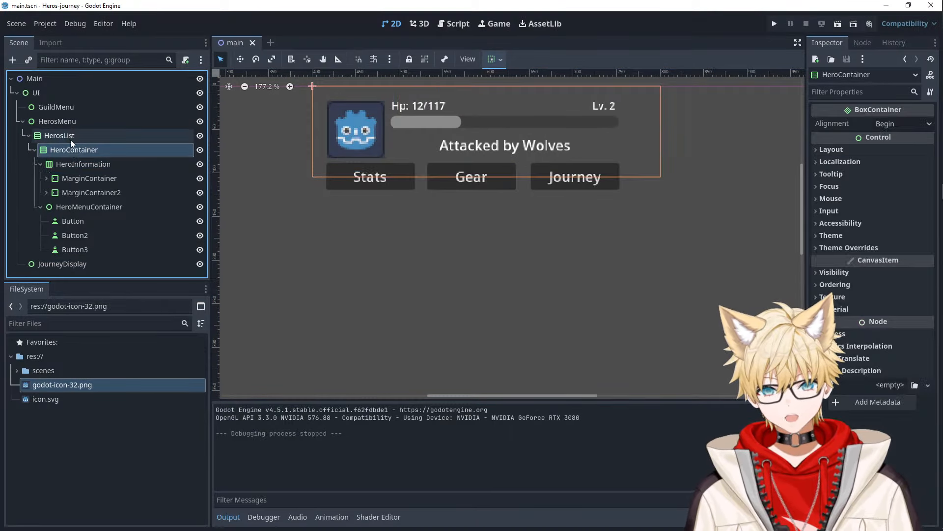
{"action": "left_click", "coordinate": [70, 137]}
{"action": "left_click", "coordinate": [71, 136]}
{"action": "left_click", "coordinate": [81, 152]}
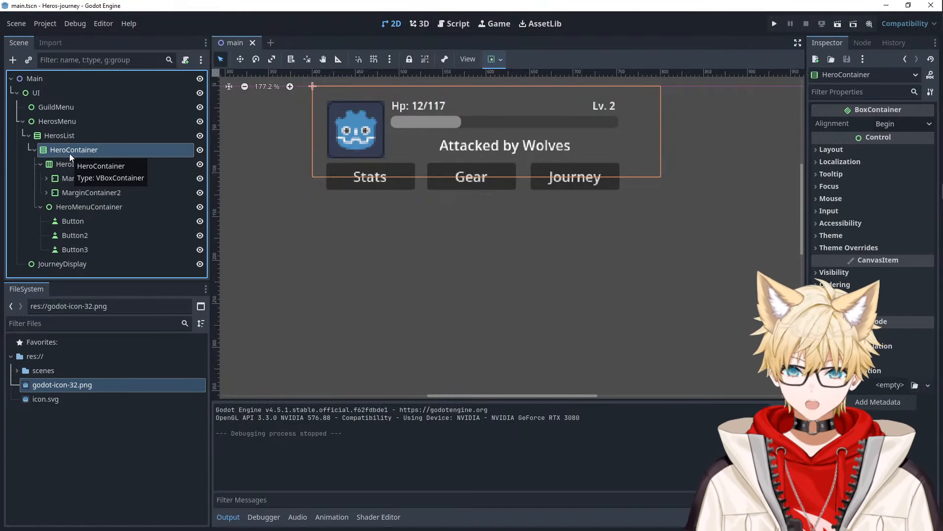
{"action": "left_click_drag", "start_coordinate": [63, 165], "coordinate": [79, 152]}
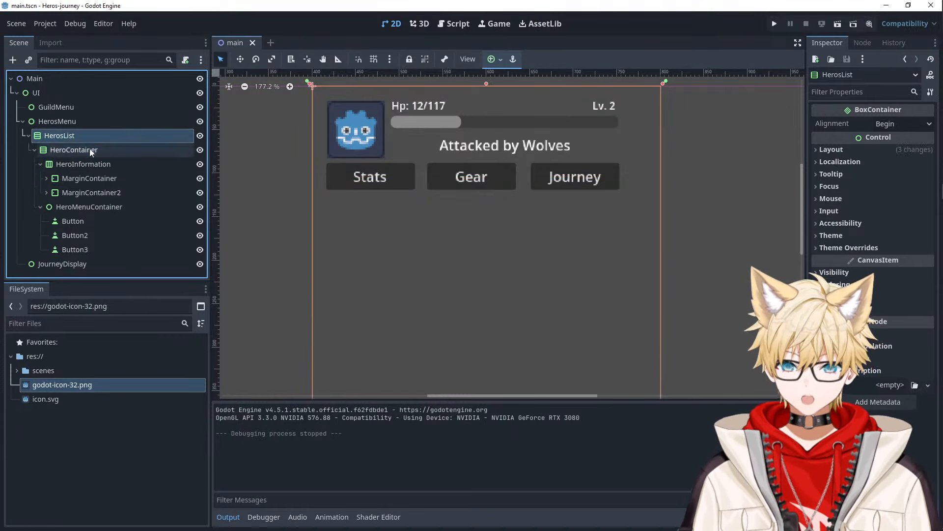
{"action": "left_click", "coordinate": [96, 165]}
{"action": "left_click", "coordinate": [96, 192]}
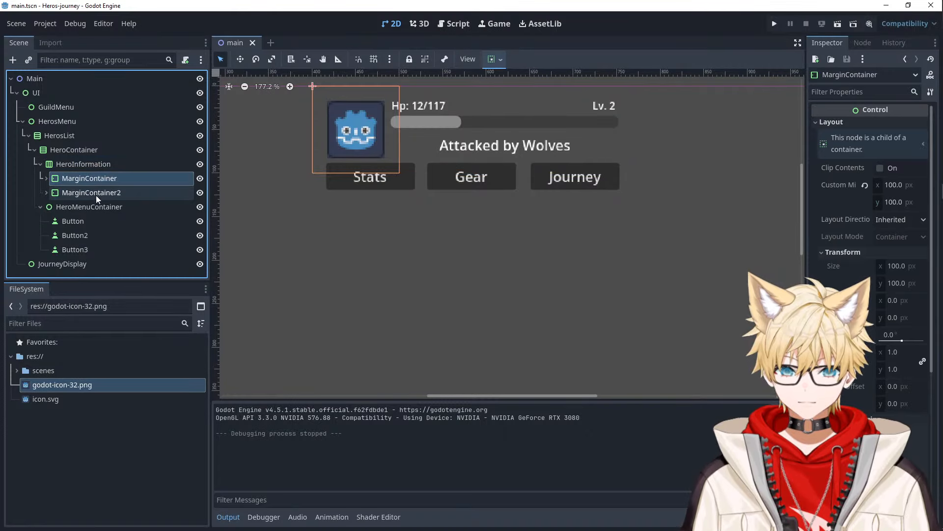
{"action": "left_click", "coordinate": [96, 207]}
{"action": "left_click", "coordinate": [83, 221]}
{"action": "left_click", "coordinate": [75, 149]}
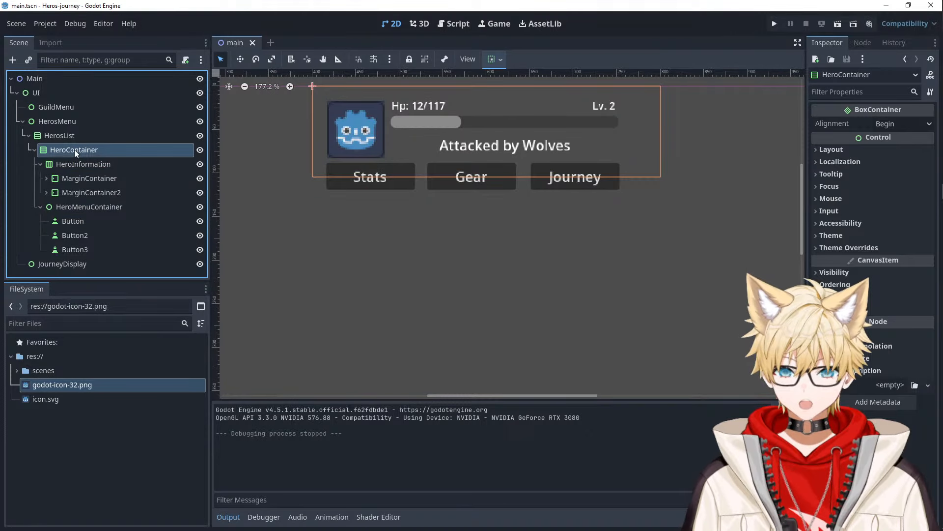
- Filter HeroContainer's properties for "transform" and check its size
{"action": "left_click", "coordinate": [835, 150]}
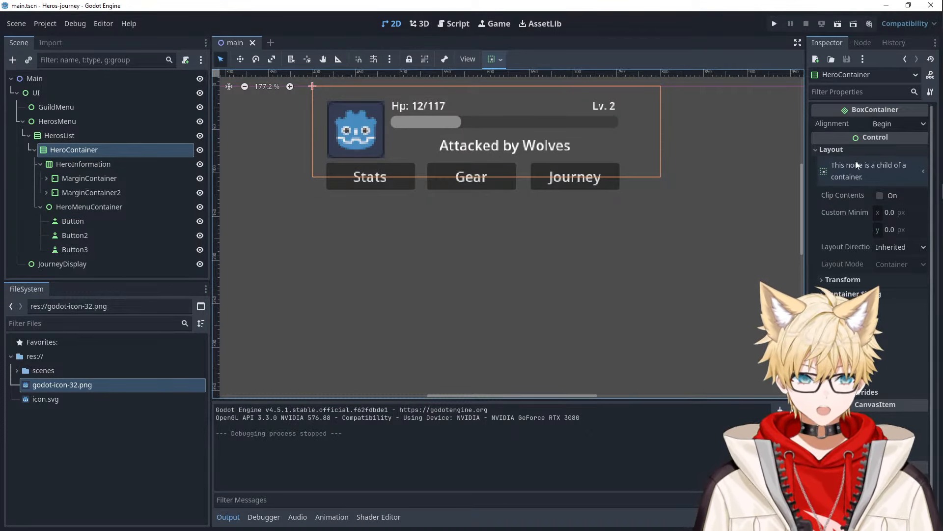
{"action": "left_click", "coordinate": [843, 94]}
{"action": "type", "text": "transform"}
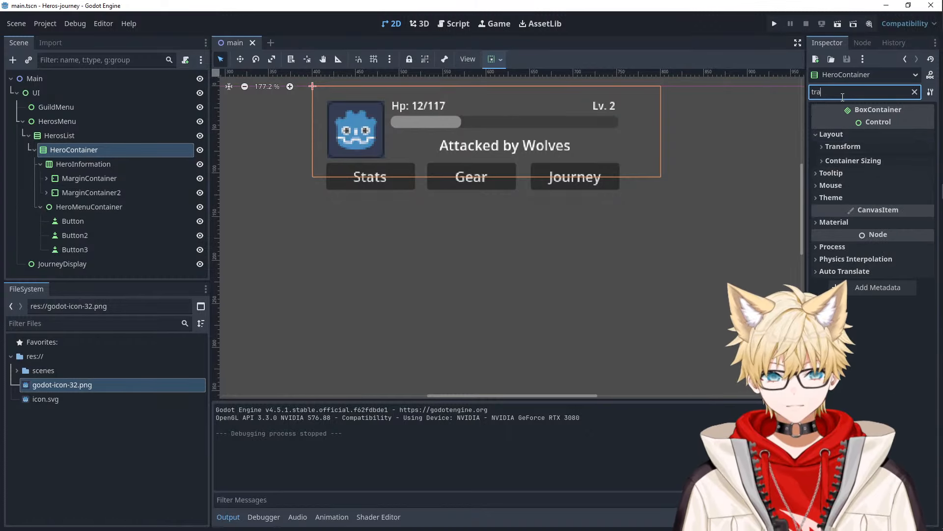
{"action": "left_click", "coordinate": [860, 146]}
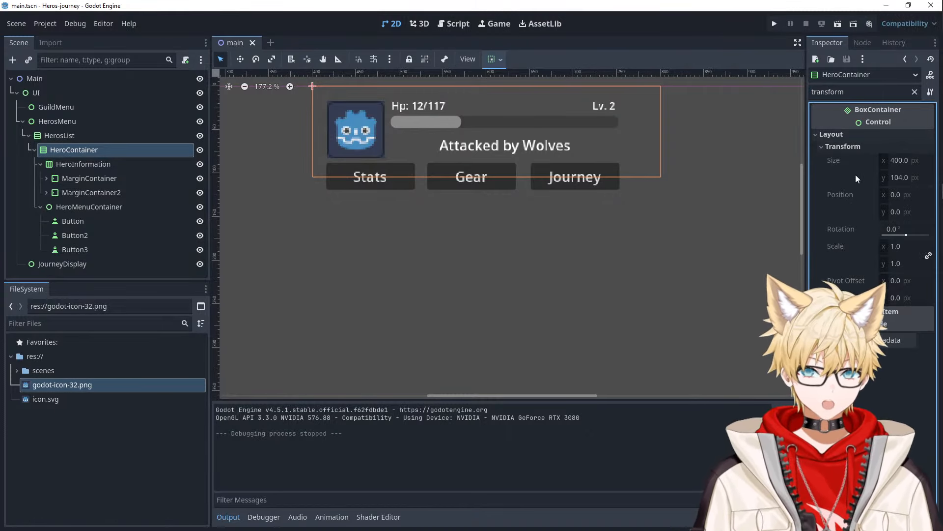
{"action": "left_click", "coordinate": [75, 140]}
{"action": "left_click", "coordinate": [75, 148]}
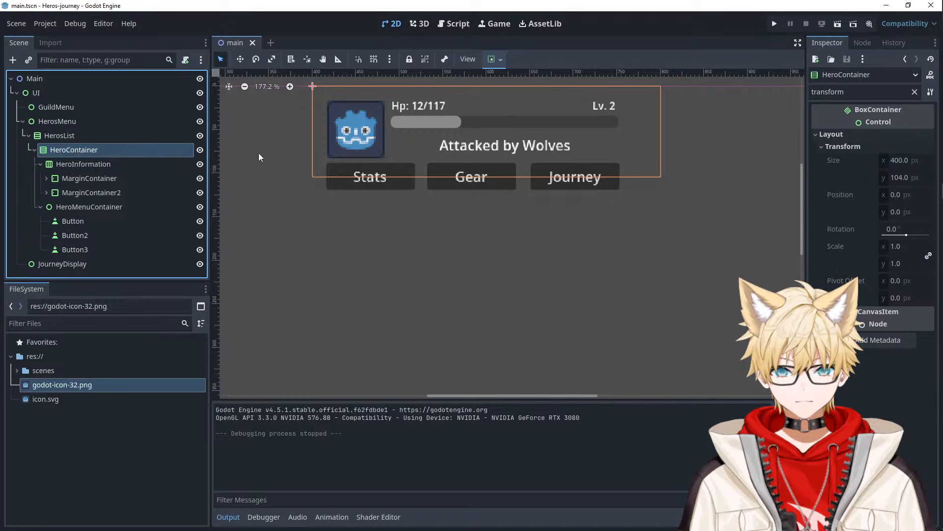
- Filter HeroContainer's properties for "mini" and set its custom minimum height to 150 px
{"action": "double_click", "coordinate": [835, 91]}
{"action": "type", "text": "m,"}
{"action": "key", "text": "BackSpace"}
{"action": "type", "text": "ini"}
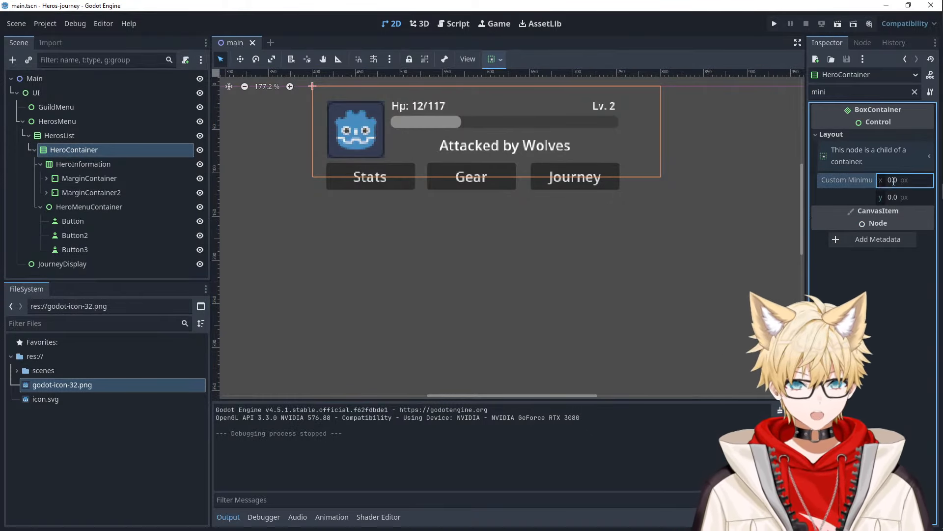
{"action": "left_click", "coordinate": [903, 197]}
{"action": "type", "text": "150"}
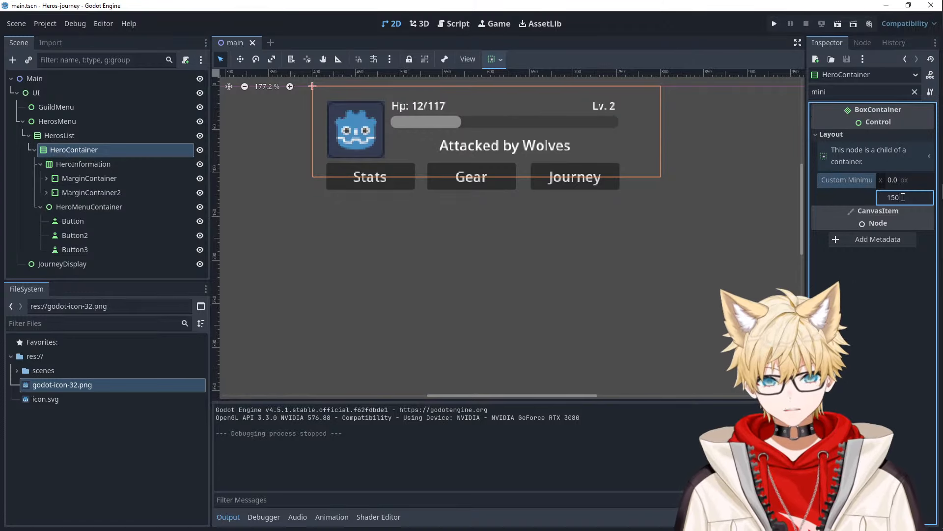
{"action": "key", "text": "Tab"}
- Reduce HeroContainer's custom minimum height to 125 px
{"action": "left_click", "coordinate": [903, 197]}
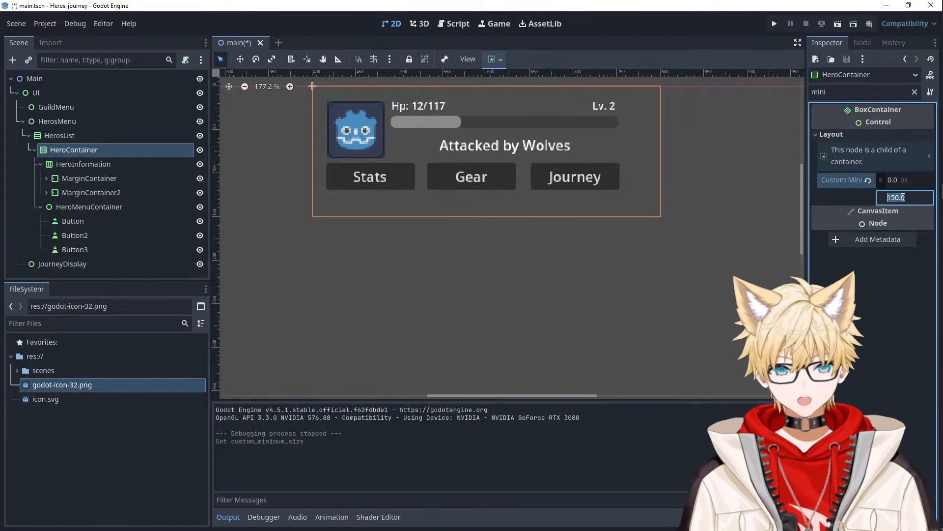
{"action": "key", "text": "Tab"}
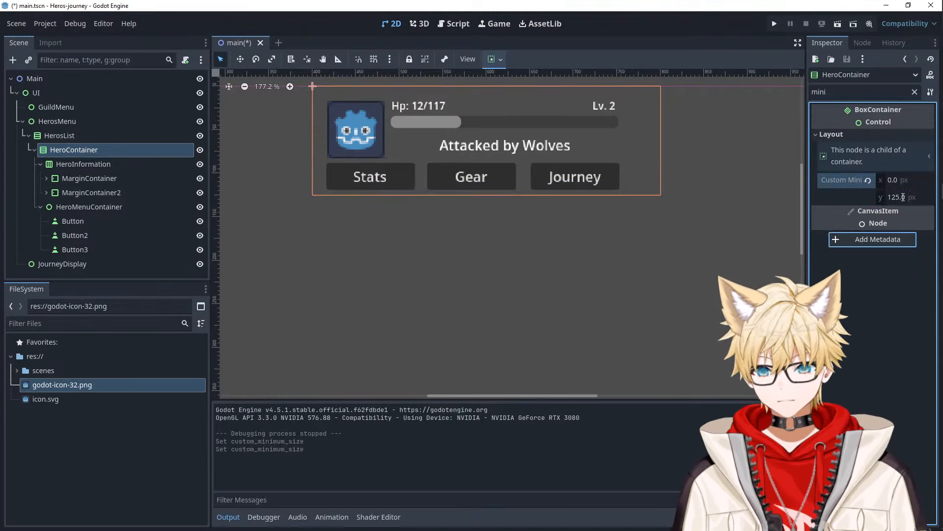
{"action": "left_click", "coordinate": [646, 235]}
- Check the areas covered by HeroInformation, the Journey button and the portrait's MarginContainer
{"action": "left_click", "coordinate": [632, 170]}
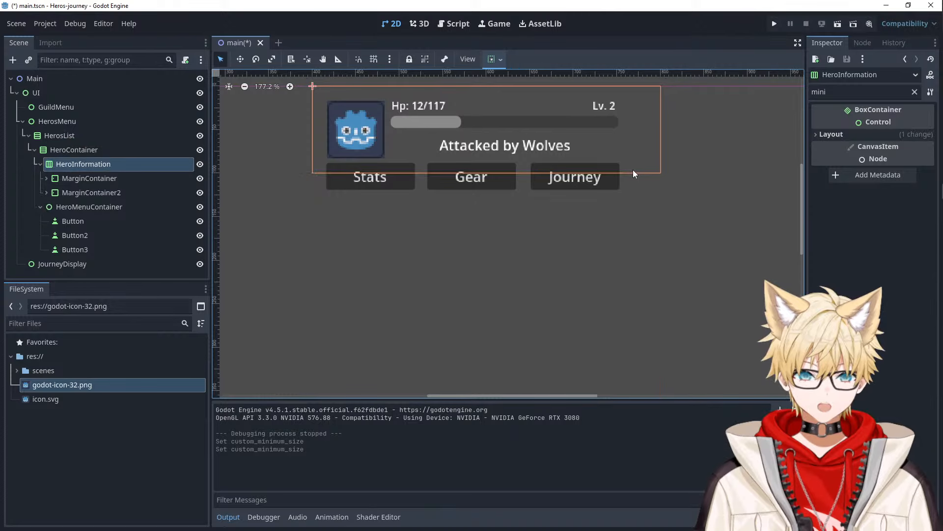
{"action": "left_click", "coordinate": [588, 168]}
{"action": "left_click", "coordinate": [79, 177]}
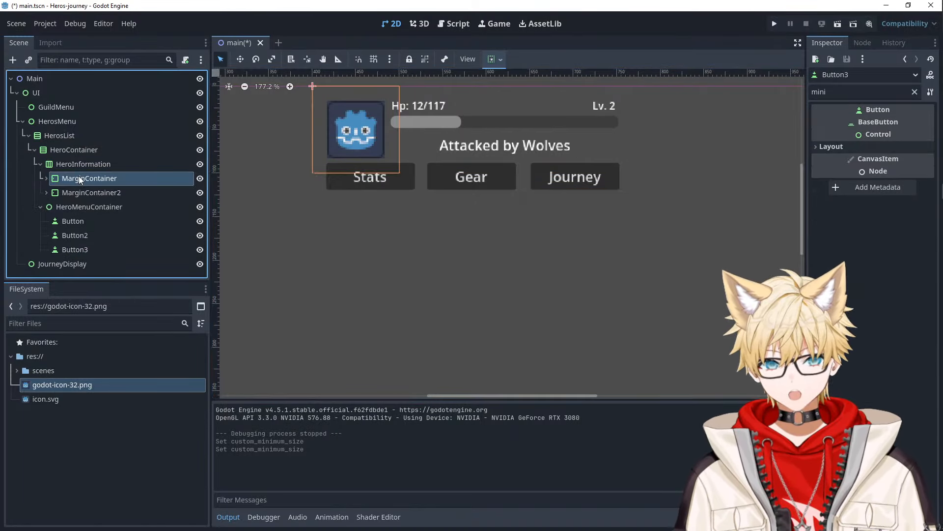
- Compare the areas covered by HeroContainer, HeroInformation and its first MarginContainer, and collapse the HeroInformation and HeroMenuContainer branches
{"action": "left_click", "coordinate": [87, 163]}
{"action": "left_click", "coordinate": [92, 138]}
{"action": "left_click", "coordinate": [94, 148]}
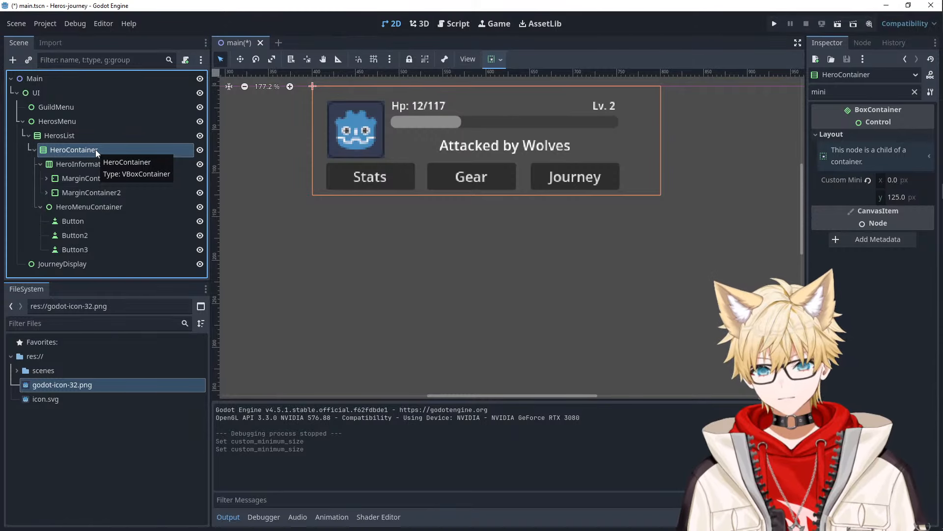
{"action": "left_click", "coordinate": [80, 165]}
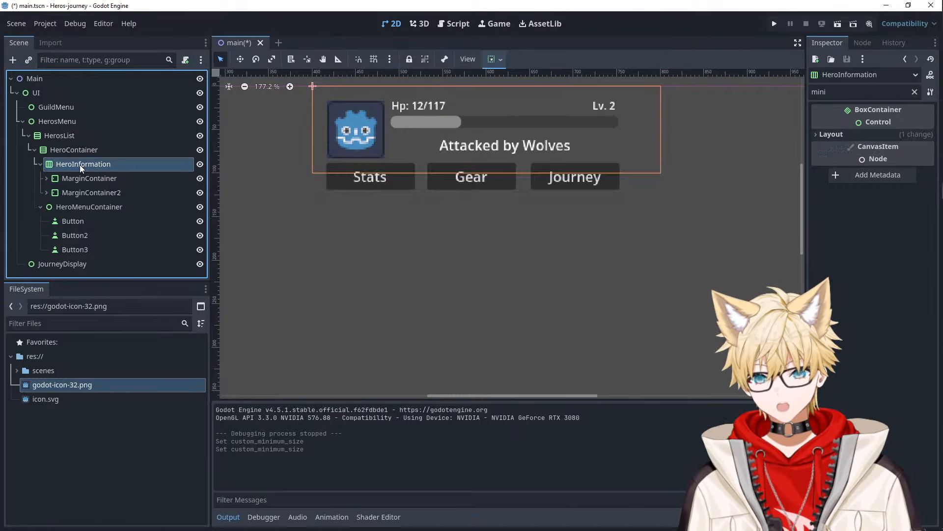
{"action": "left_click", "coordinate": [83, 179]}
{"action": "left_click", "coordinate": [83, 150]}
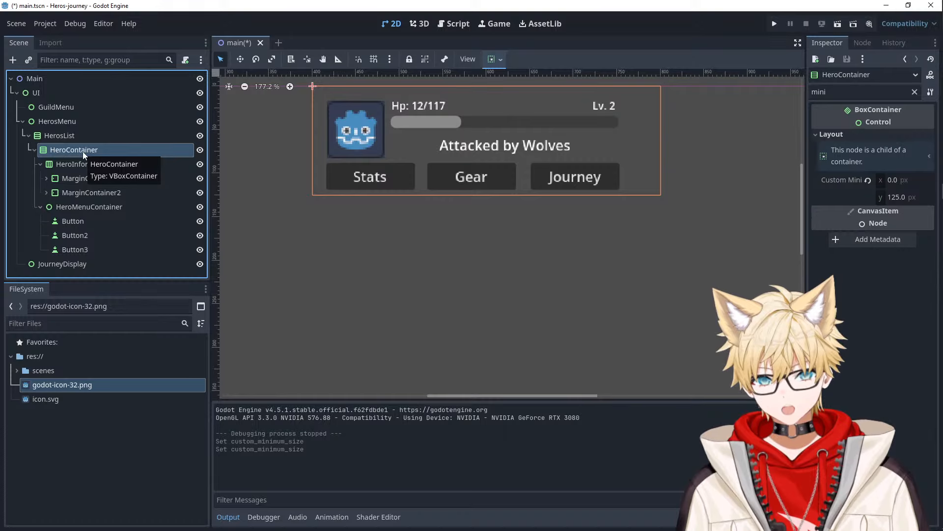
{"action": "left_click", "coordinate": [42, 166]}
{"action": "left_click", "coordinate": [40, 178]}
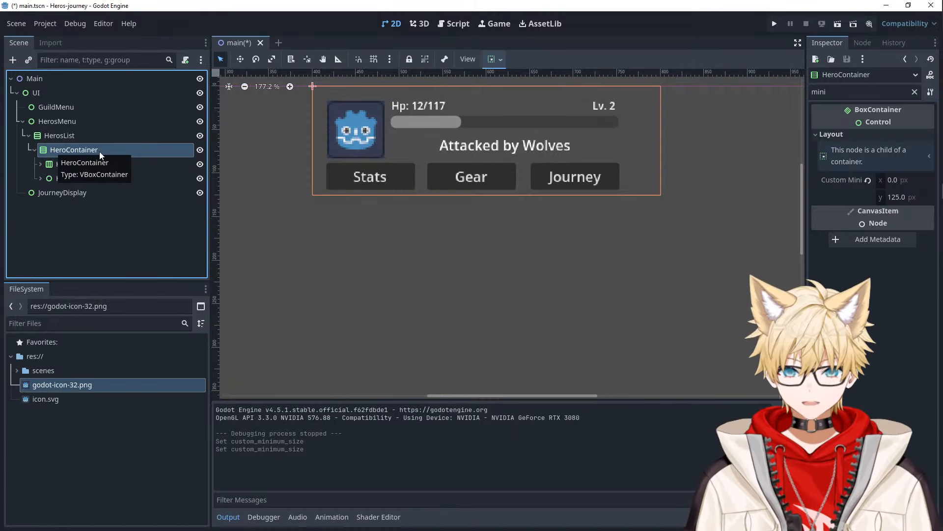
{"action": "left_click", "coordinate": [91, 138]}
{"action": "right_click", "coordinate": [90, 138]}
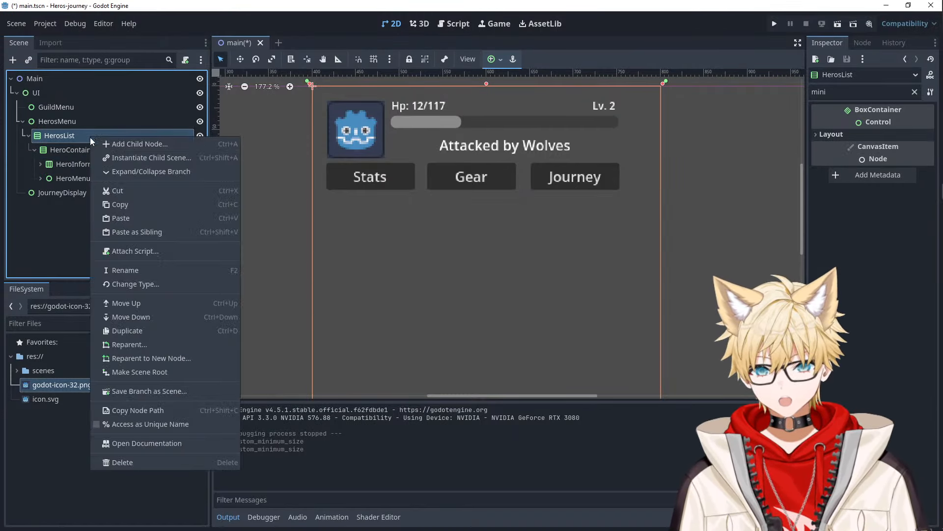
{"action": "left_click", "coordinate": [110, 152]}
{"action": "key", "text": "Escape"}
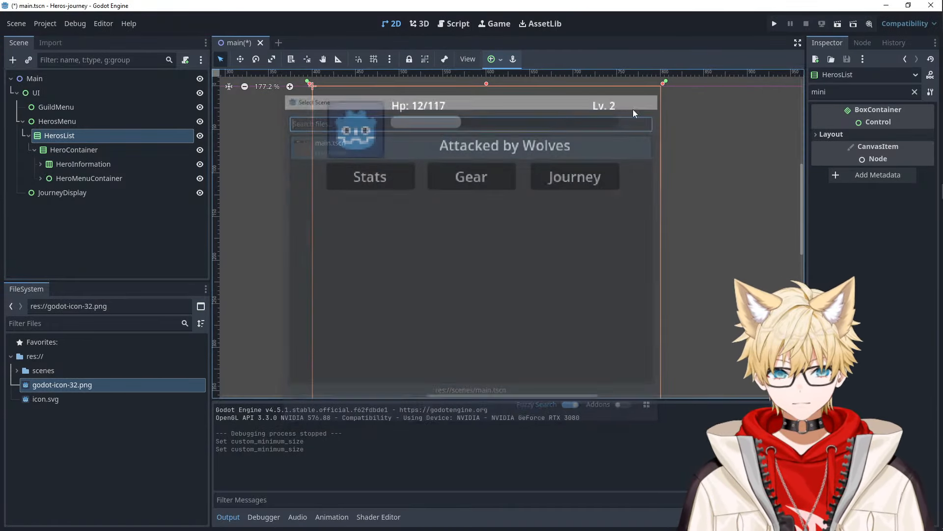
- Add a Control node as a child of HerosList and place it above HeroContainer
{"action": "left_click", "coordinate": [92, 150]}
{"action": "right_click", "coordinate": [88, 140]}
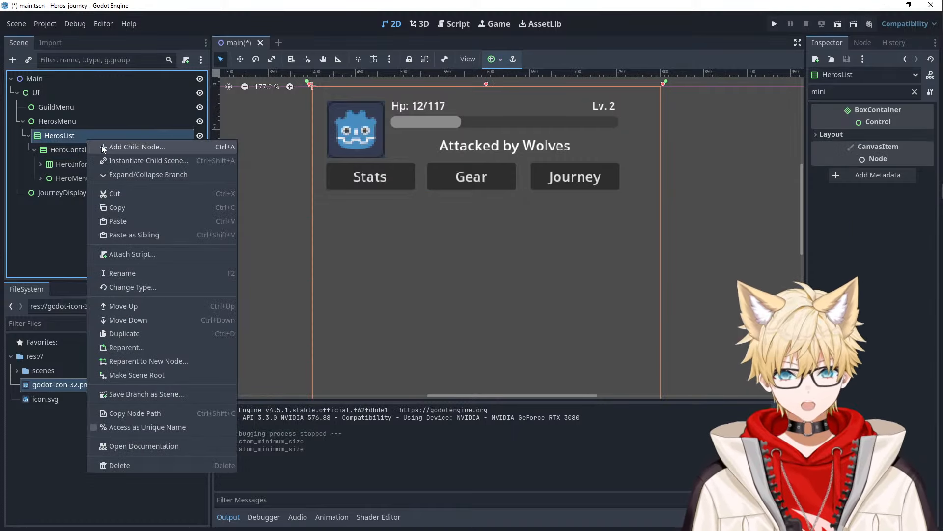
{"action": "left_click", "coordinate": [117, 147]}
{"action": "type", "text": "control"}
{"action": "key", "text": "Return"}
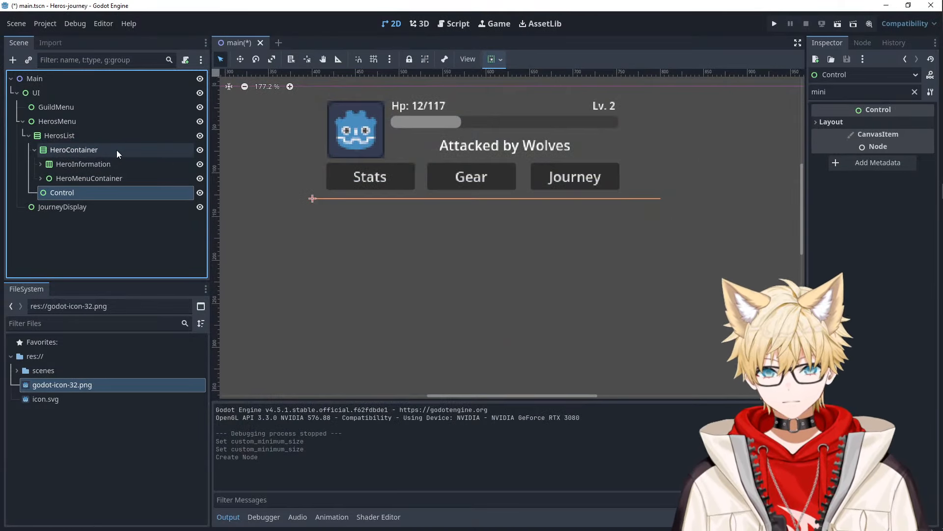
{"action": "left_click_drag", "start_coordinate": [69, 189], "coordinate": [59, 140]}
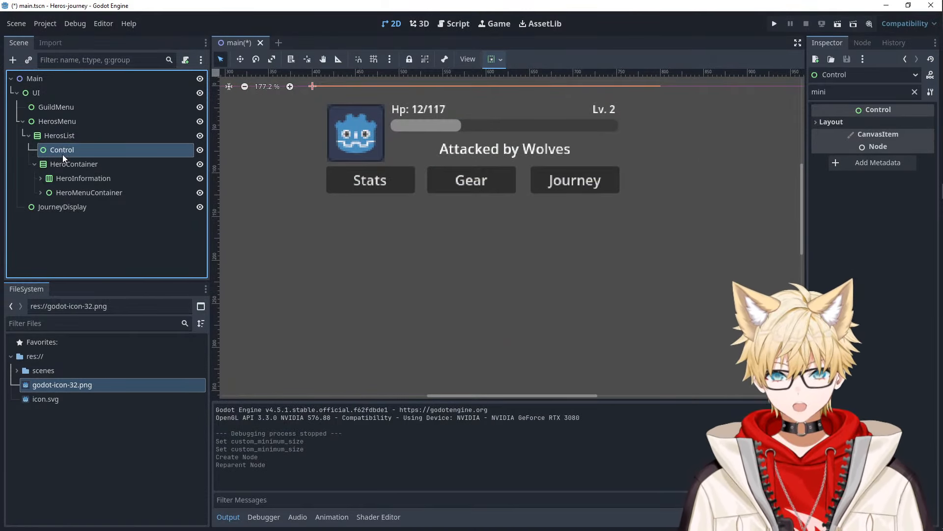
- Set the new Control node's custom minimum size to 400 px wide and 150 px high
{"action": "left_click", "coordinate": [881, 122]}
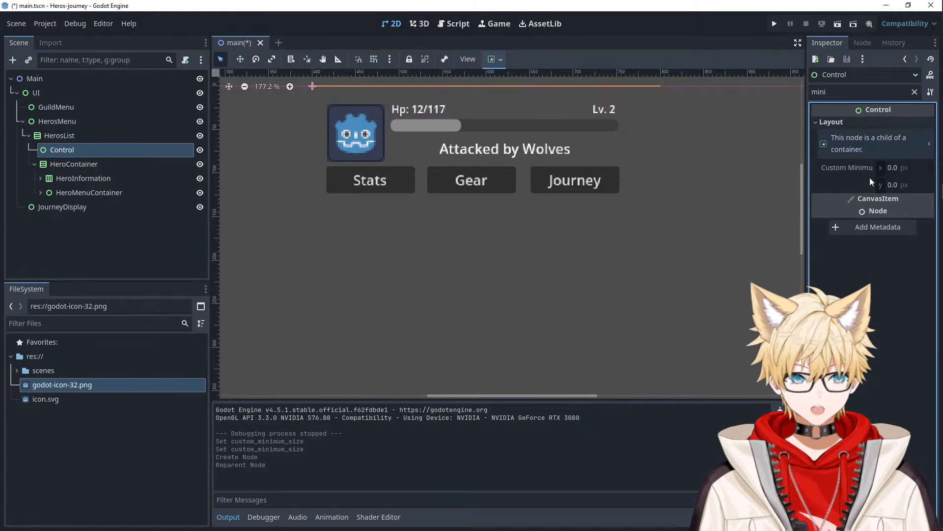
{"action": "left_click", "coordinate": [893, 168]}
{"action": "type", "text": "40"}
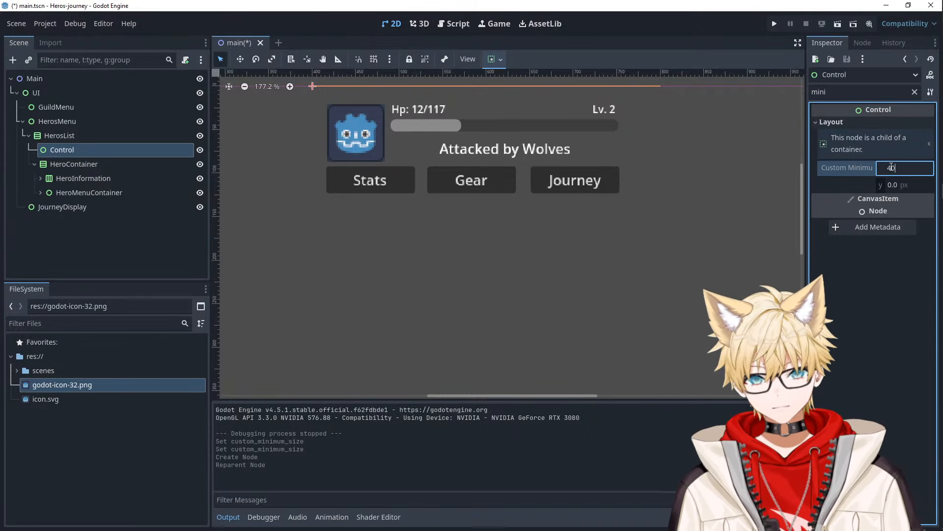
{"action": "type", "text": "0"}
{"action": "key", "text": "Tab"}
{"action": "type", "text": "1"}
{"action": "key", "text": "Return"}
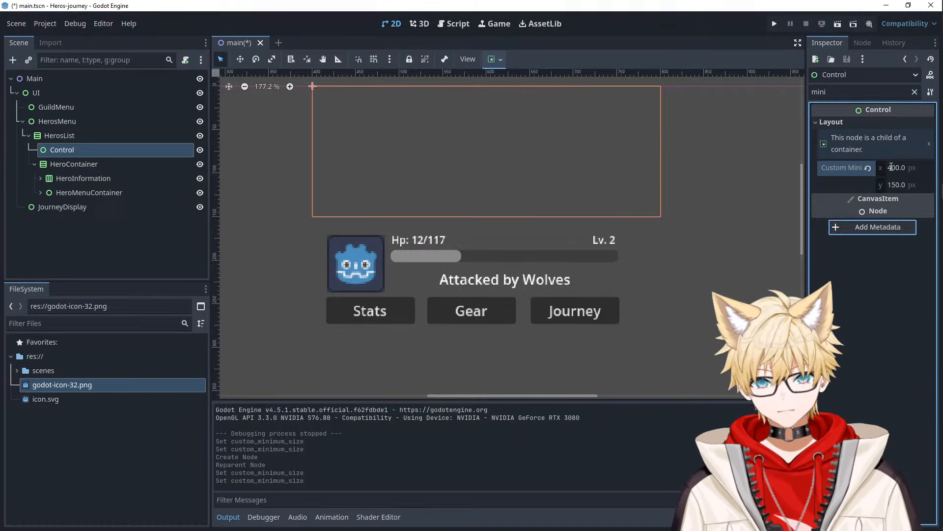
- Make HeroContainer a child of the Control node and apply the top-left anchor preset to it
{"action": "left_click", "coordinate": [76, 163]}
{"action": "left_click_drag", "start_coordinate": [75, 162], "coordinate": [78, 148]}
{"action": "left_click", "coordinate": [89, 155]}
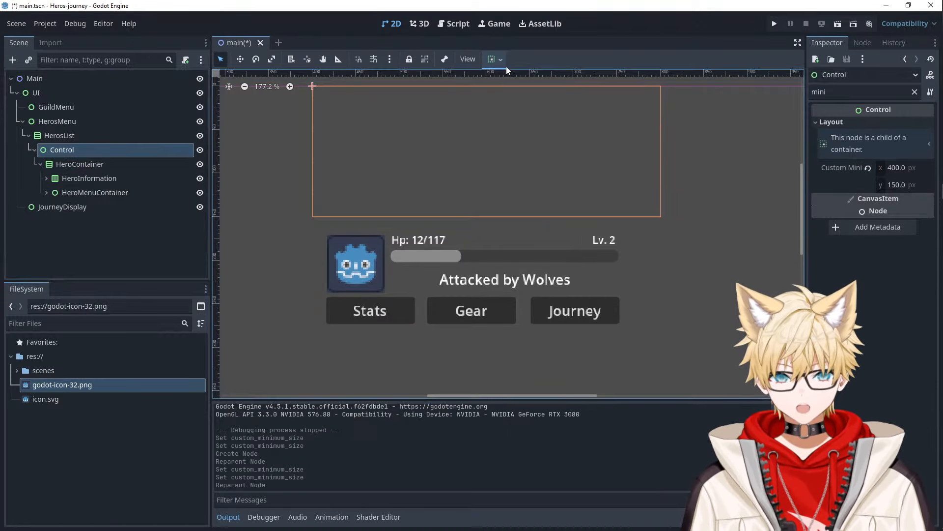
{"action": "key", "text": "Down"}
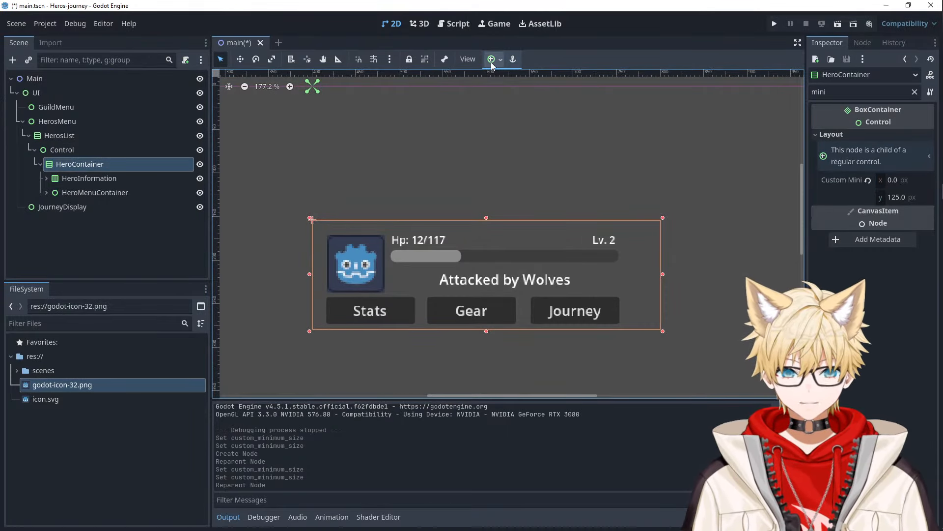
{"action": "left_click", "coordinate": [491, 59]}
{"action": "left_click", "coordinate": [498, 95]}
{"action": "left_click", "coordinate": [605, 241]}
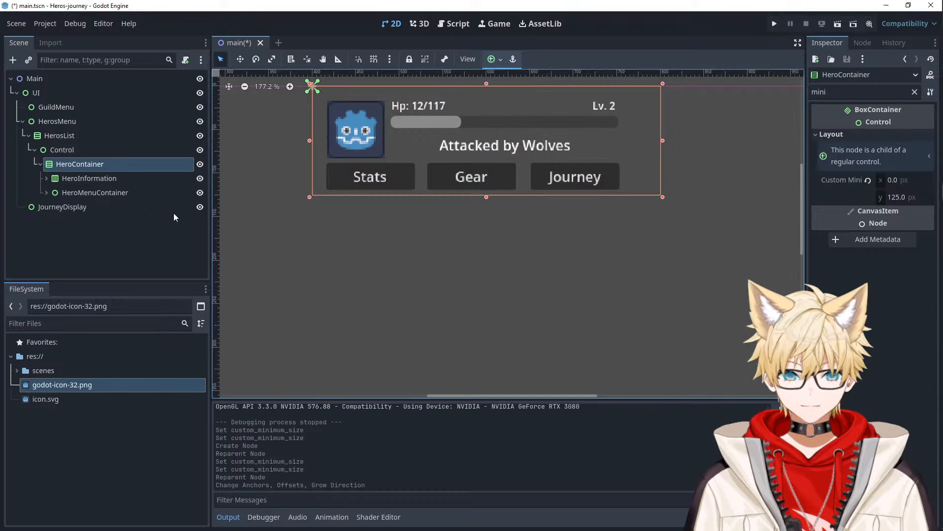
- Add a TextureRect as a child of the Control node and anchor it to the full rect of its parent
{"action": "left_click", "coordinate": [73, 155]}
{"action": "right_click", "coordinate": [71, 154]}
{"action": "left_click", "coordinate": [118, 161]}
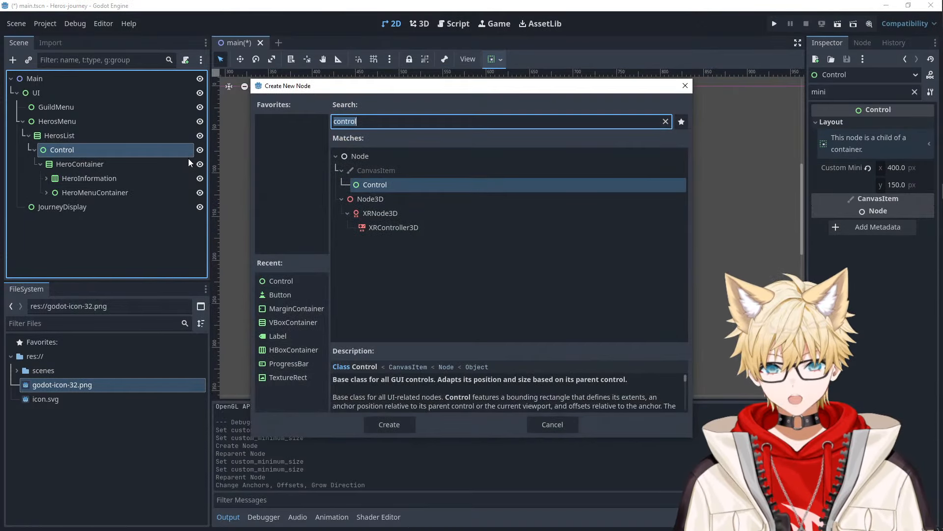
{"action": "type", "text": "back"}
{"action": "key", "text": "BackSpace"}
{"action": "key", "text": "BackSpace"}
{"action": "key", "text": "BackSpace"}
{"action": "key", "text": "BackSpace"}
{"action": "type", "text": "text"}
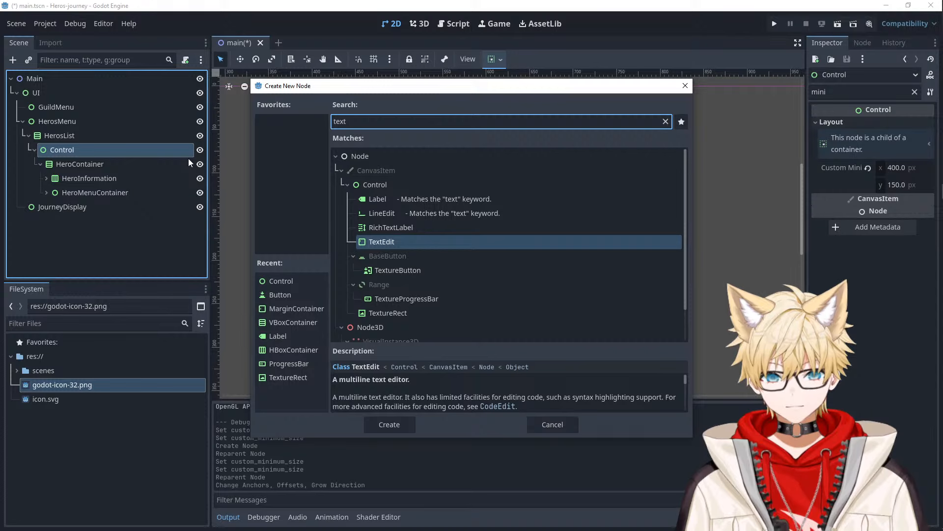
{"action": "key", "text": "Down"}
{"action": "key", "text": "Down"}
{"action": "key", "text": "Down"}
{"action": "key", "text": "Down"}
{"action": "key", "text": "Down"}
{"action": "key", "text": "Return"}
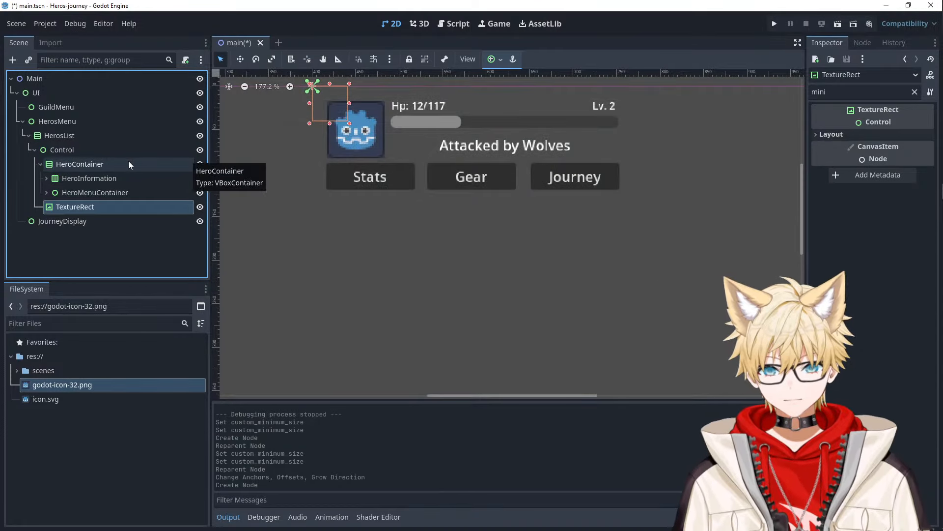
{"action": "left_click", "coordinate": [494, 59]}
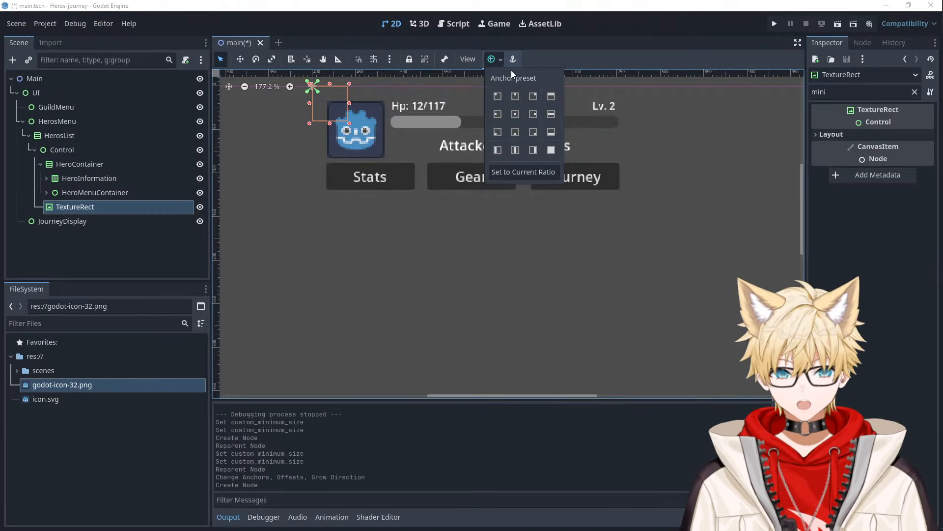
{"action": "left_click", "coordinate": [552, 150]}
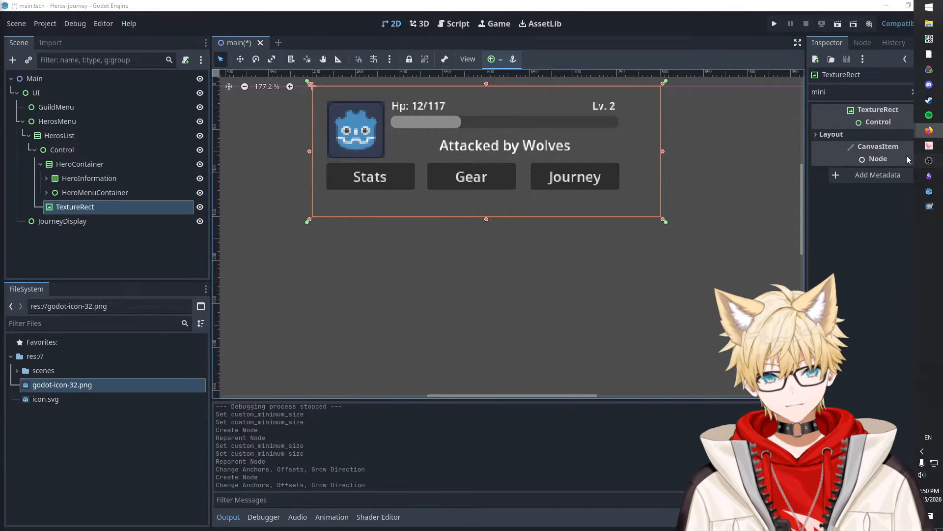
- Switch to GIMP and create a new image 400 px wide and 150 px high
{"action": "mouse_move", "coordinate": [940, 216]}
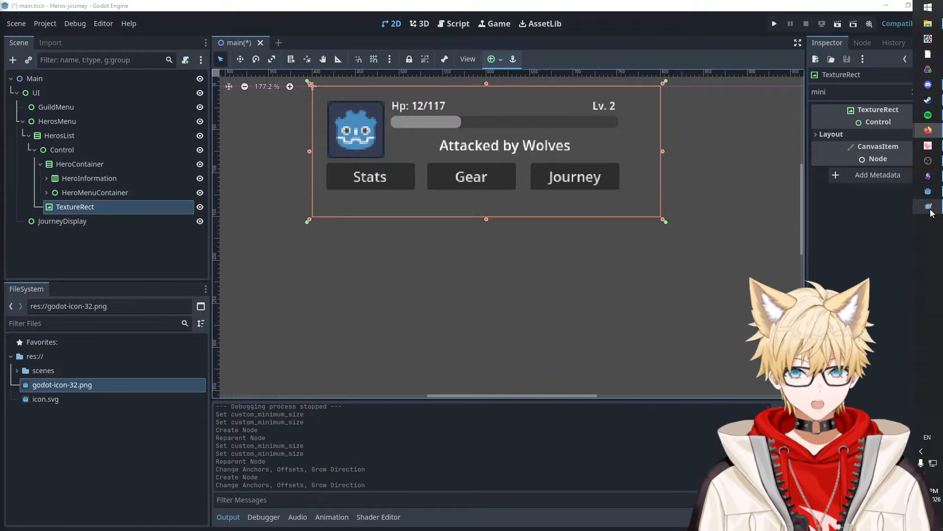
{"action": "key", "text": "super"}
{"action": "type", "text": "gimp"}
{"action": "key", "text": "Return"}
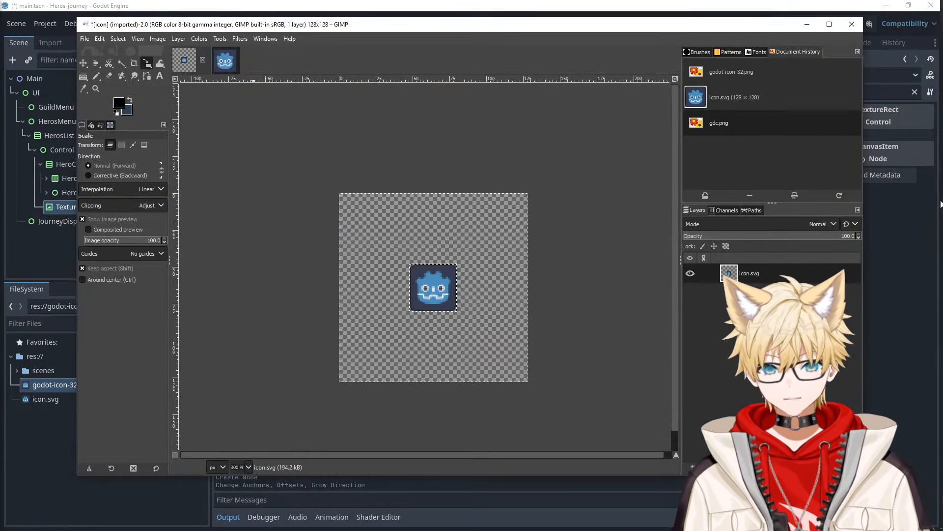
{"action": "left_click", "coordinate": [83, 38]}
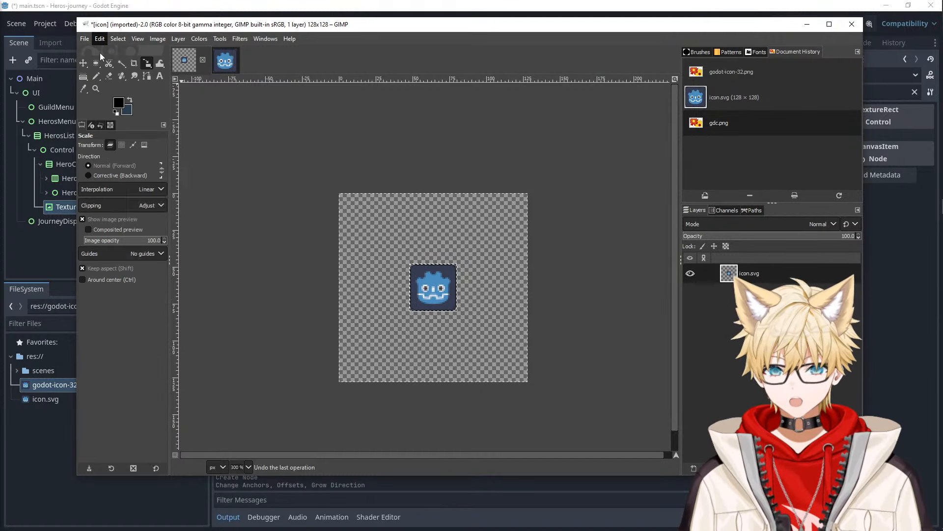
{"action": "left_click", "coordinate": [114, 51]}
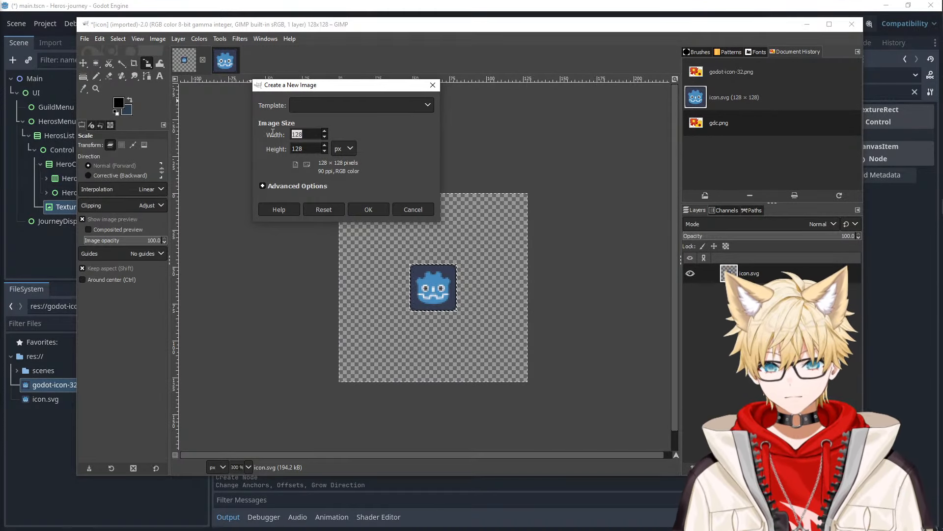
{"action": "type", "text": "400"}
{"action": "key", "text": "Tab"}
{"action": "type", "text": "15"}
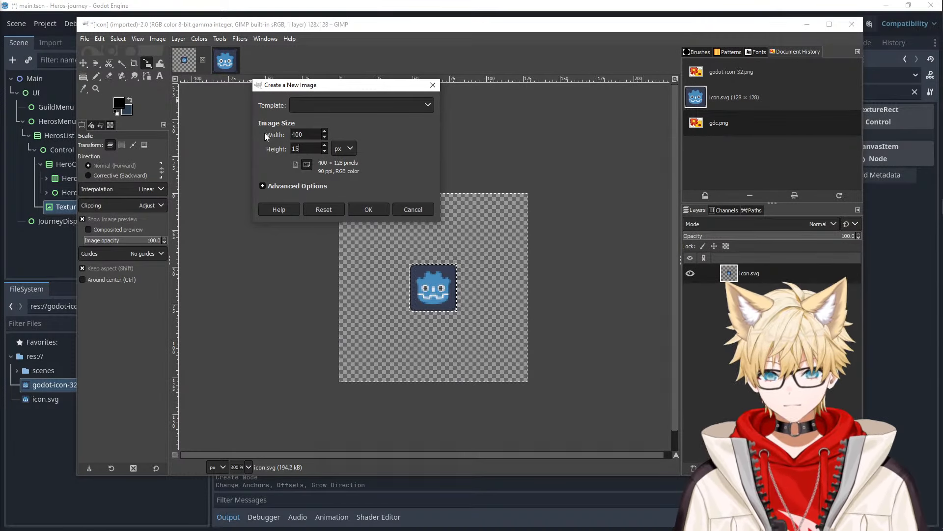
{"action": "type", "text": "0"}
{"action": "left_click", "coordinate": [368, 206]}
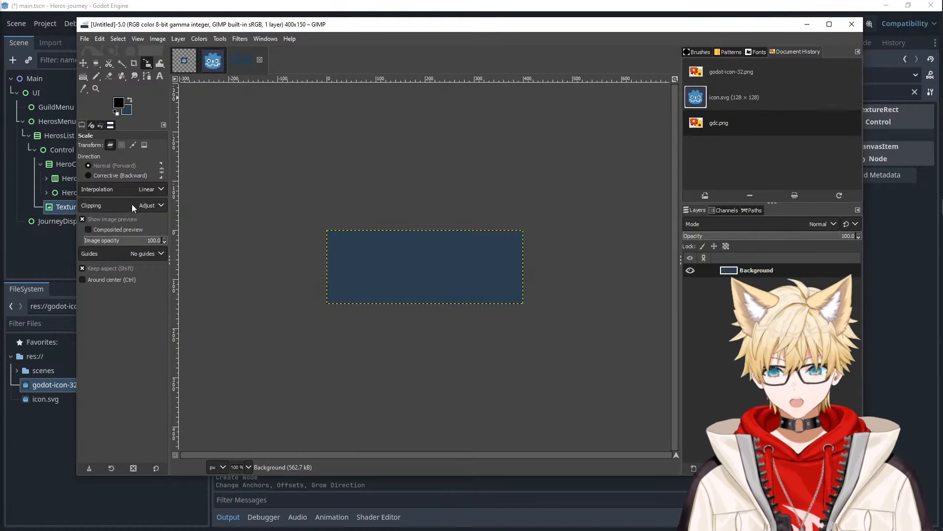
- Set the foreground color to the dark brown 604521
{"action": "left_click", "coordinate": [121, 104]}
{"action": "left_click_drag", "start_coordinate": [163, 238], "coordinate": [234, 164]}
{"action": "left_click", "coordinate": [304, 305]}
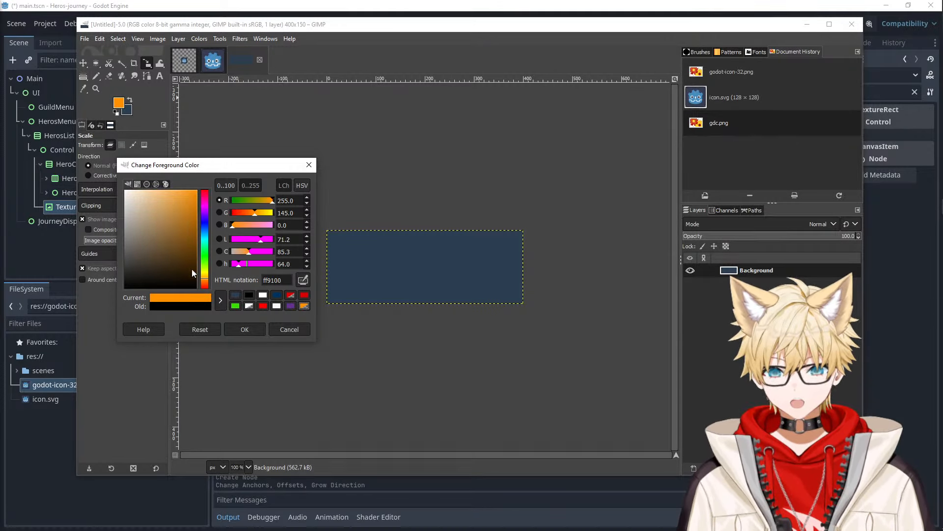
{"action": "left_click_drag", "start_coordinate": [192, 269], "coordinate": [172, 251]}
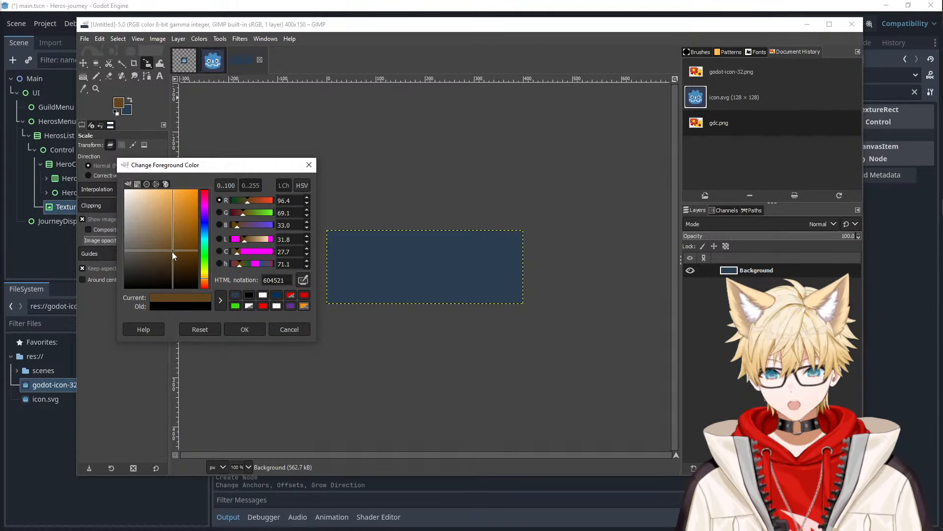
{"action": "left_click", "coordinate": [237, 331]}
{"action": "key", "text": "g"}
{"action": "left_click", "coordinate": [425, 256]}
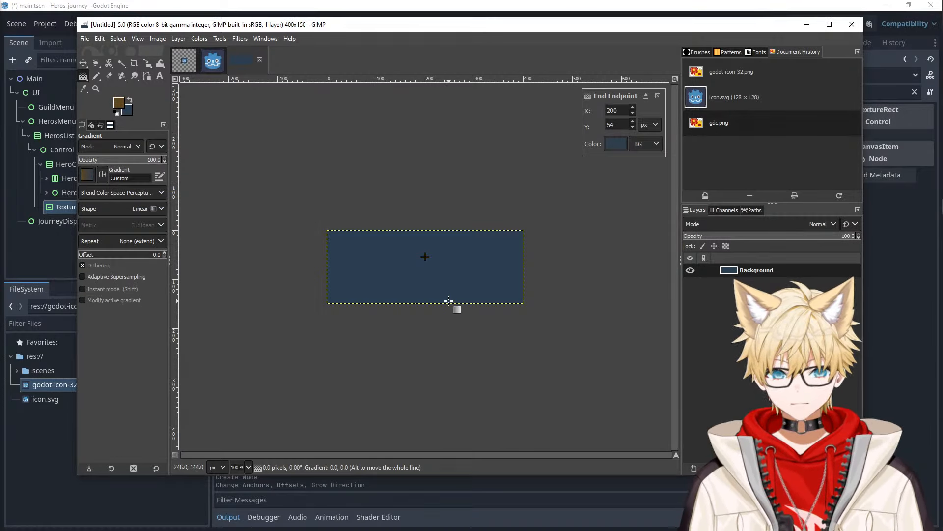
{"action": "left_click", "coordinate": [96, 88]}
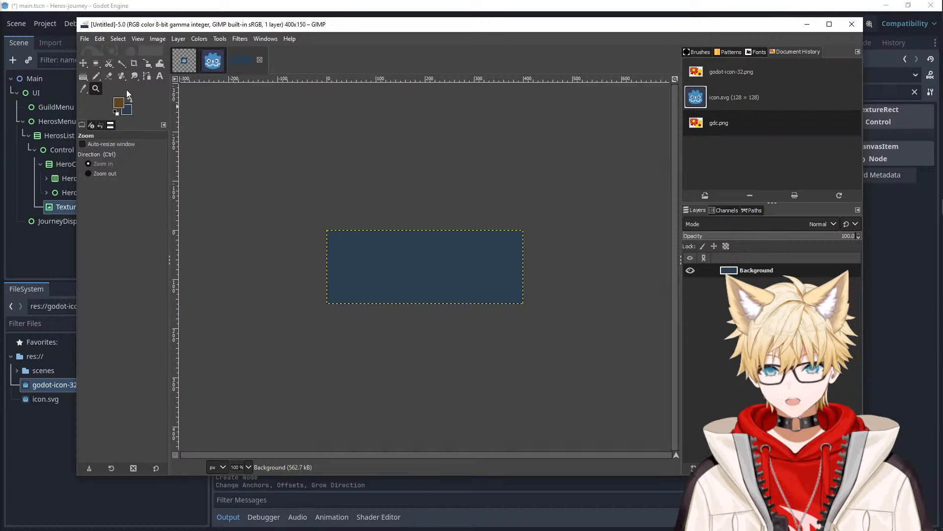
{"action": "left_click", "coordinate": [164, 38]}
{"action": "mouse_move", "coordinate": [205, 40]}
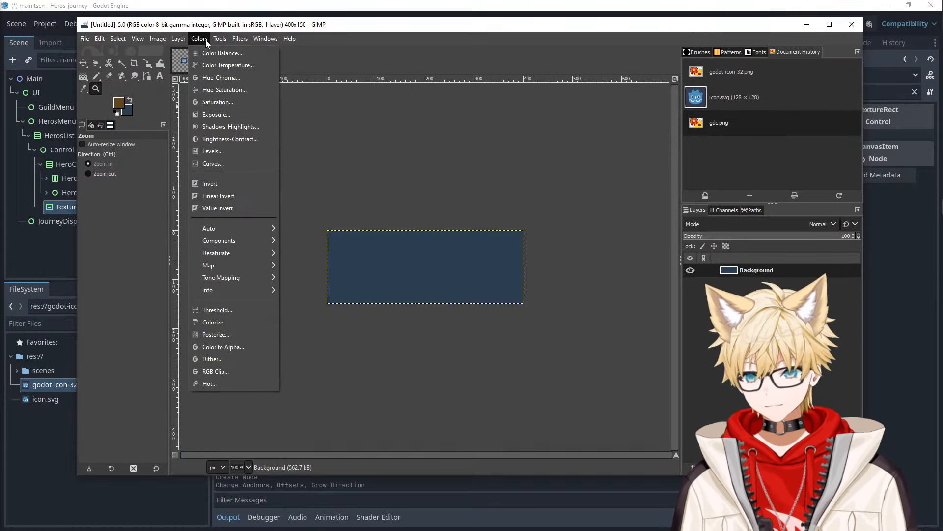
{"action": "key", "text": "super"}
{"action": "type", "text": "ae"}
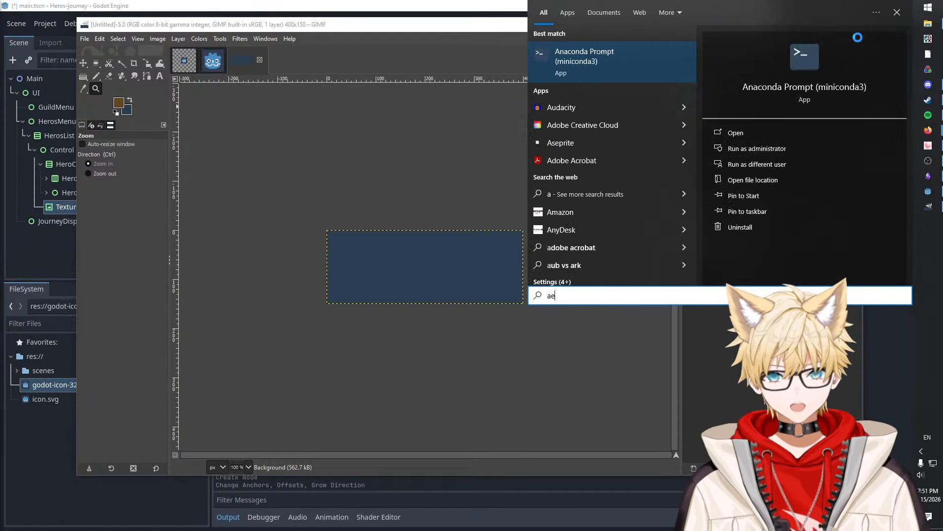
{"action": "key", "text": "BackSpace"}
{"action": "key", "text": "BackSpace"}
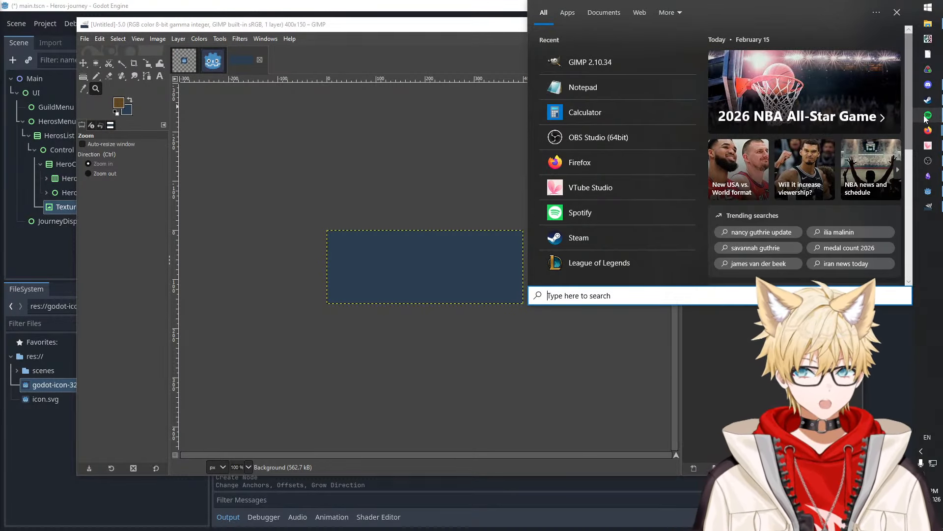
- Switch to Steam and search the library for "aes"
{"action": "left_click", "coordinate": [928, 100]}
{"action": "left_click", "coordinate": [213, 113]}
{"action": "type", "text": "a"}
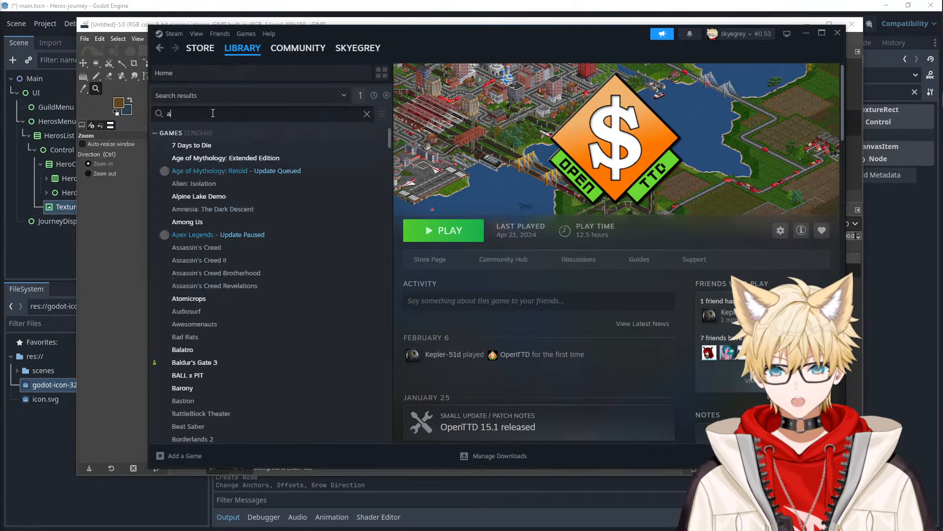
{"action": "type", "text": "es"}
{"action": "key", "text": "BackSpace"}
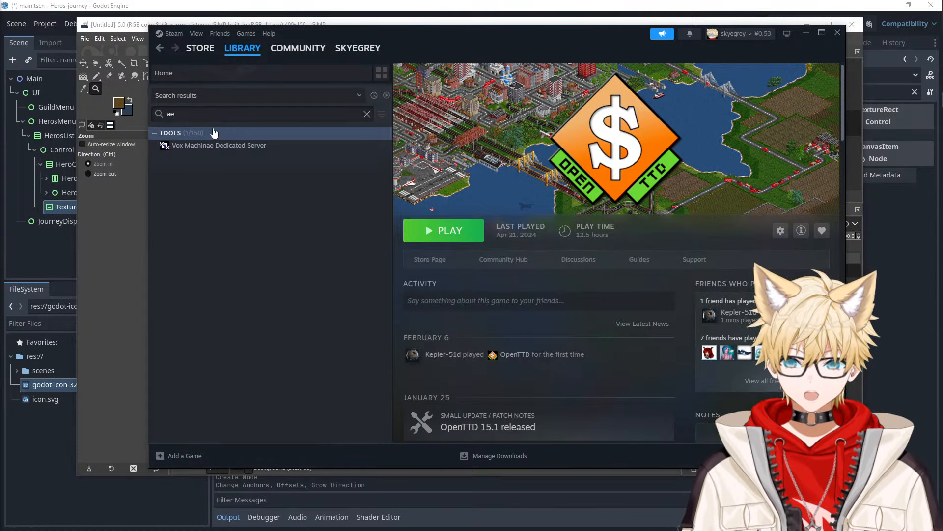
{"action": "type", "text": "s"}
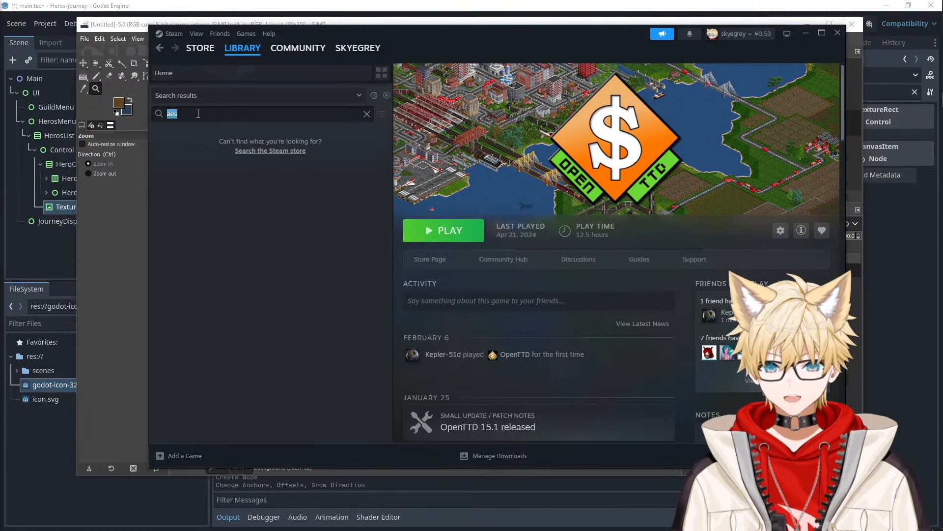
{"action": "key", "text": "BackSpace"}
- Include tools in the library list and search it again for "aes"
{"action": "left_click", "coordinate": [212, 95]}
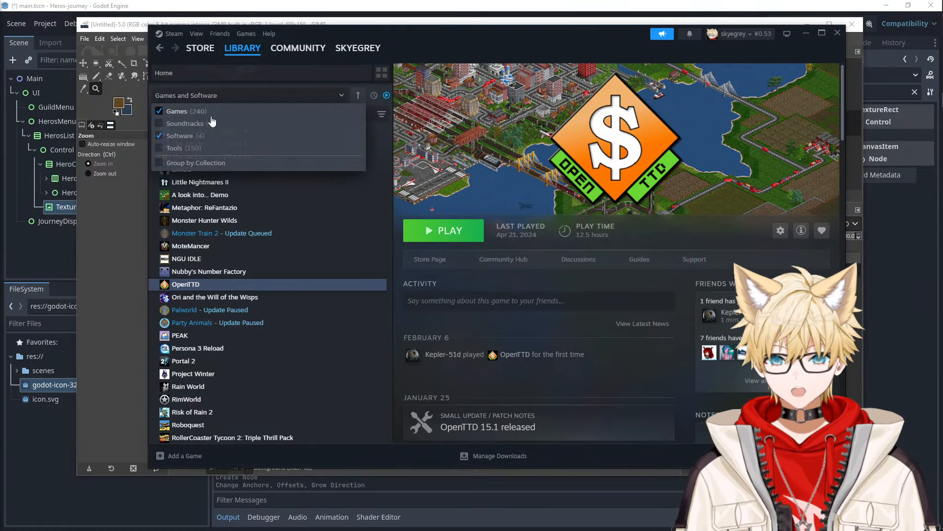
{"action": "left_click", "coordinate": [186, 148]}
{"action": "left_click", "coordinate": [290, 92]}
{"action": "left_click", "coordinate": [258, 113]}
{"action": "type", "text": "aes"}
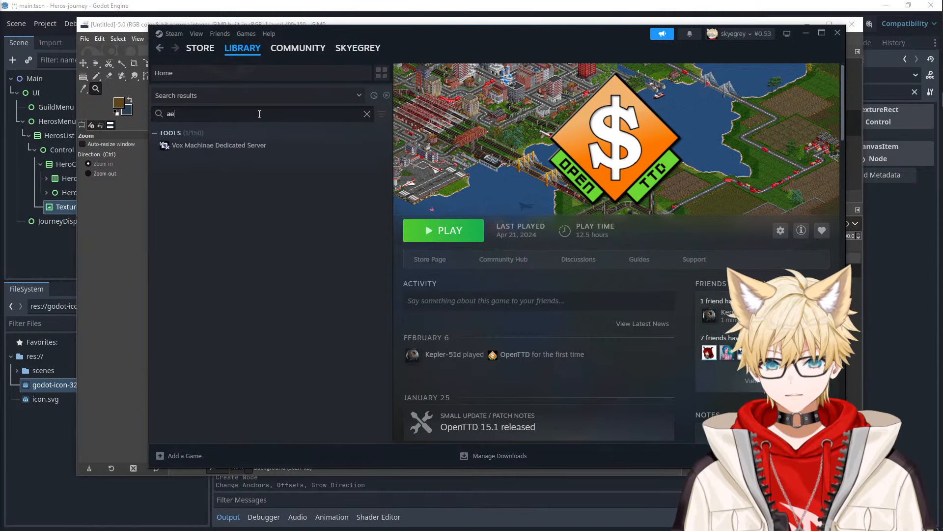
- Clear the library search and launch Aseprite from the full list
{"action": "left_click", "coordinate": [367, 114]}
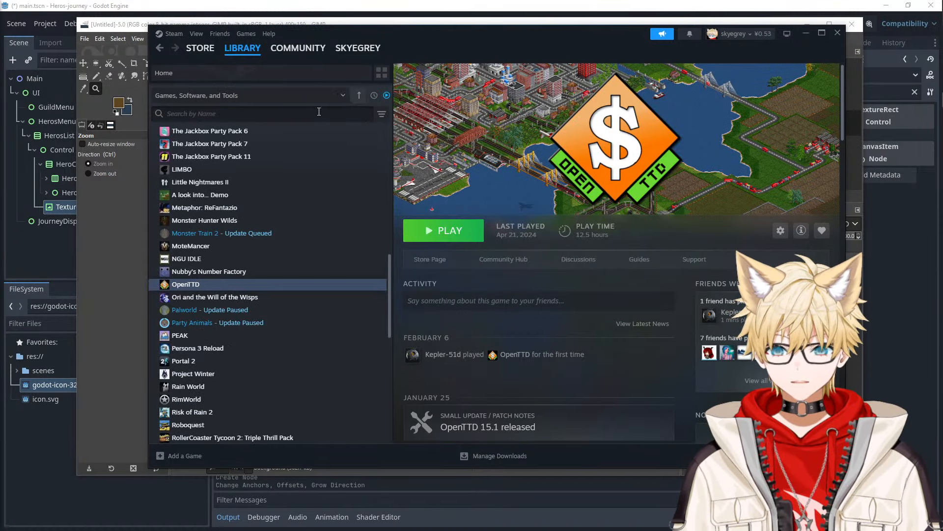
{"action": "scroll", "coordinate": [218, 285], "scroll_direction": "up", "scroll_amount": 10}
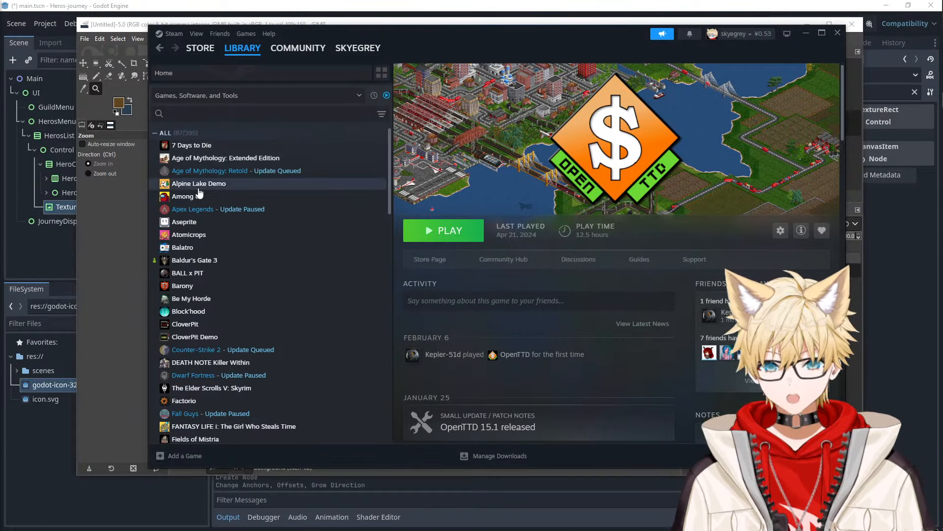
{"action": "left_click", "coordinate": [185, 222]}
{"action": "left_click", "coordinate": [467, 239]}
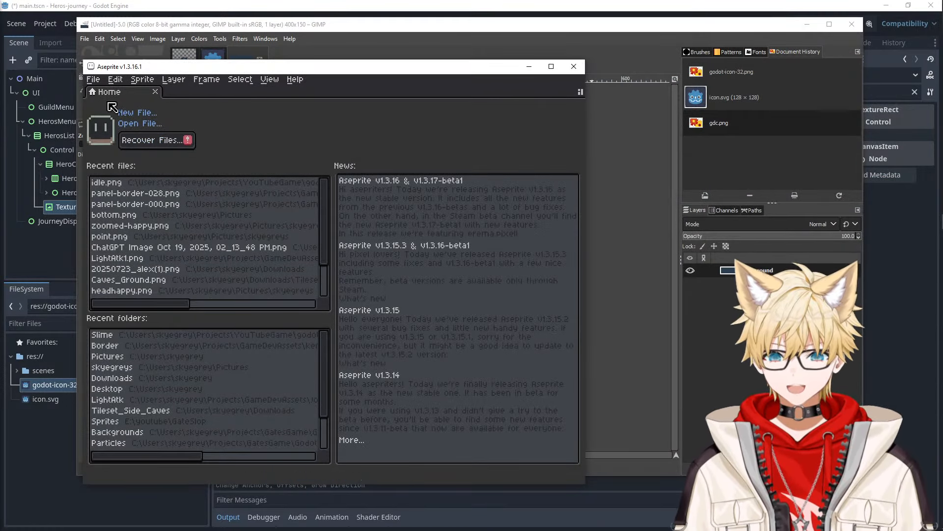
- Create a new RGBA sprite 400 px wide and 150 px high with a transparent background
{"action": "left_click", "coordinate": [129, 113]}
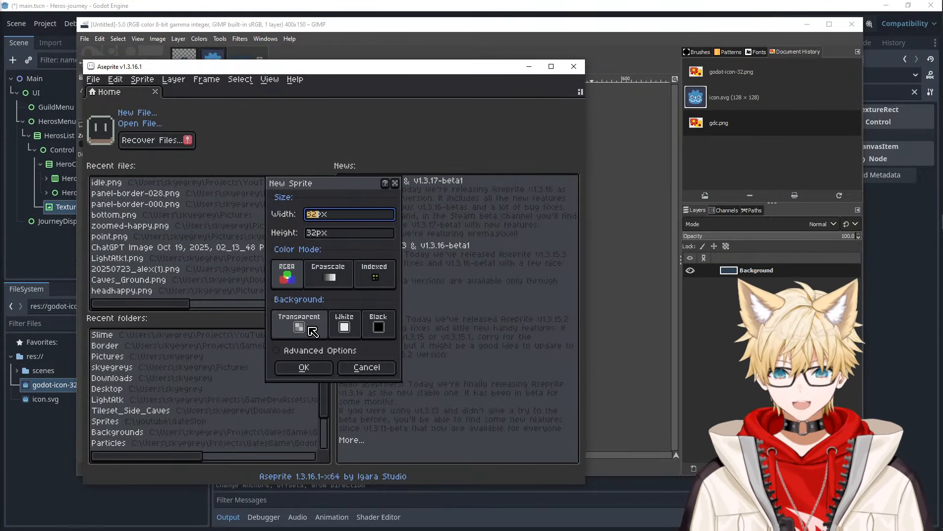
{"action": "type", "text": "400"}
{"action": "key", "text": "Tab"}
{"action": "type", "text": "15"}
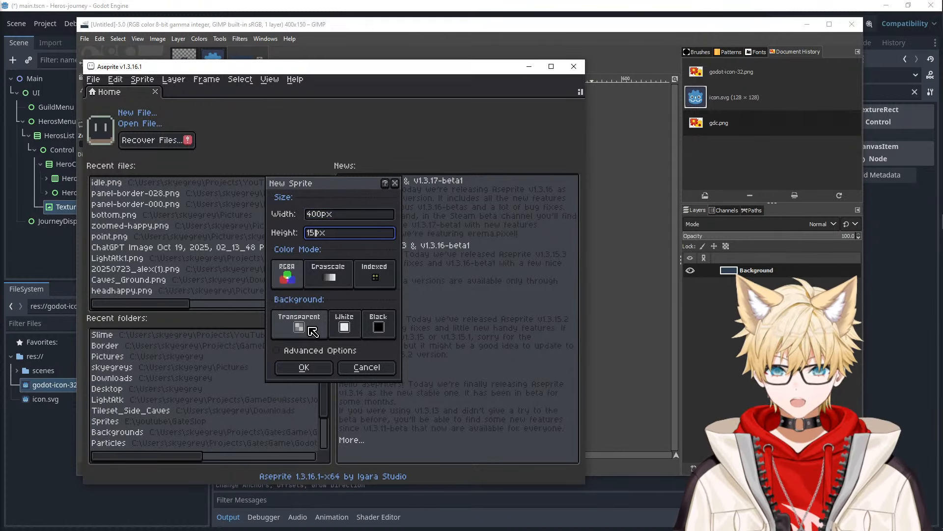
{"action": "left_click", "coordinate": [302, 366]}
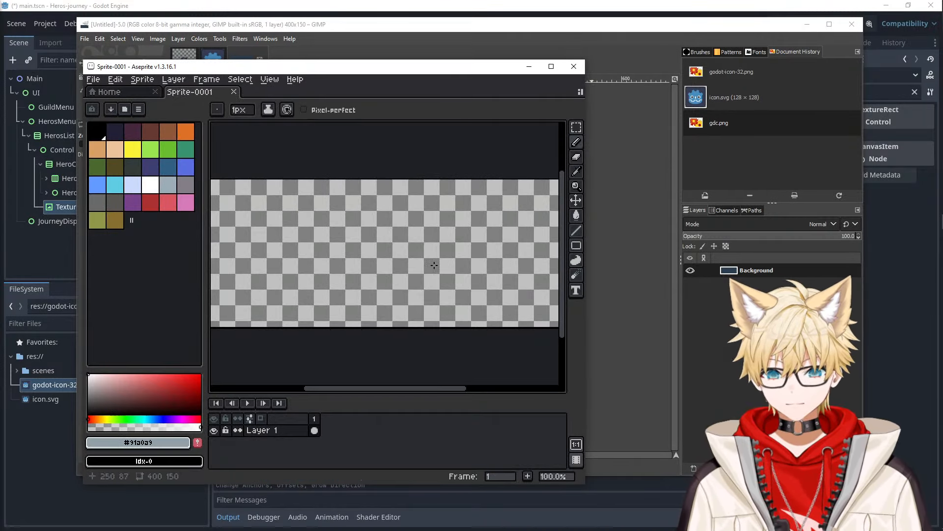
- Fill the whole canvas with the dark reddish brown, and refill it with the lighter brown #8f563b
{"action": "scroll", "coordinate": [347, 222], "scroll_direction": "down", "scroll_amount": 1}
{"action": "left_click", "coordinate": [150, 131]}
{"action": "key", "text": "g"}
{"action": "left_click", "coordinate": [368, 235]}
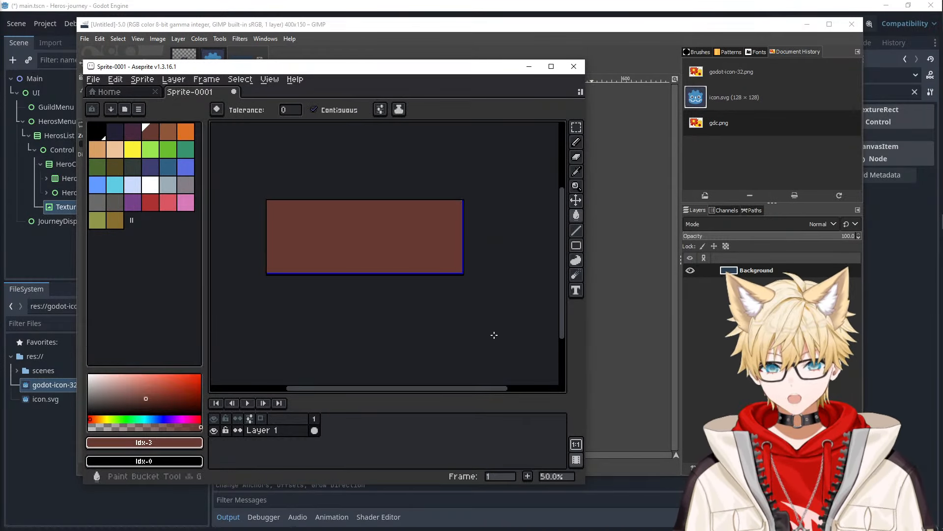
{"action": "left_click", "coordinate": [168, 131]}
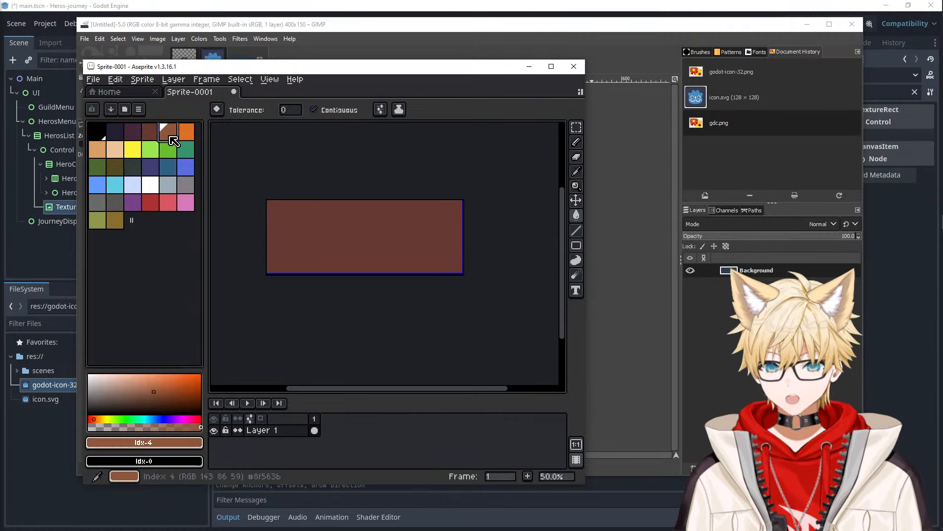
{"action": "left_click", "coordinate": [373, 236]}
{"action": "left_click", "coordinate": [93, 79]}
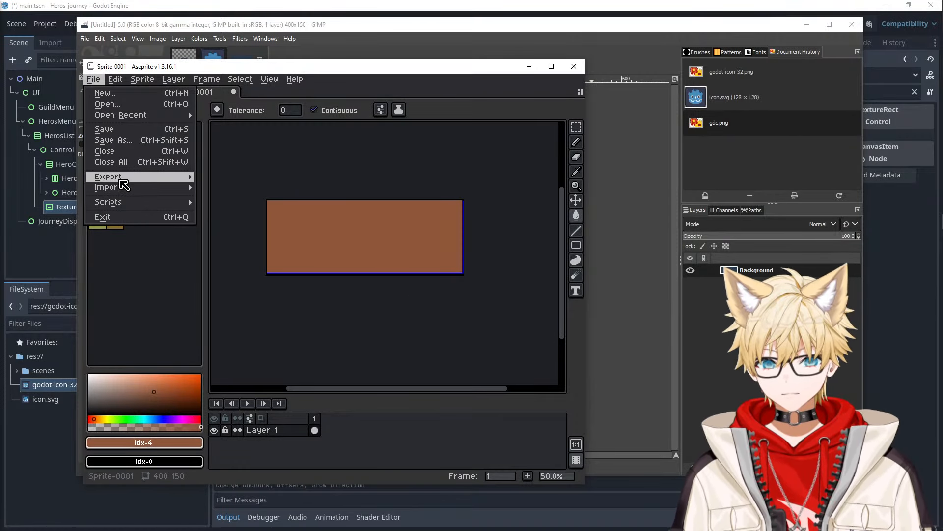
{"action": "mouse_move", "coordinate": [123, 177]}
{"action": "left_click", "coordinate": [256, 176]}
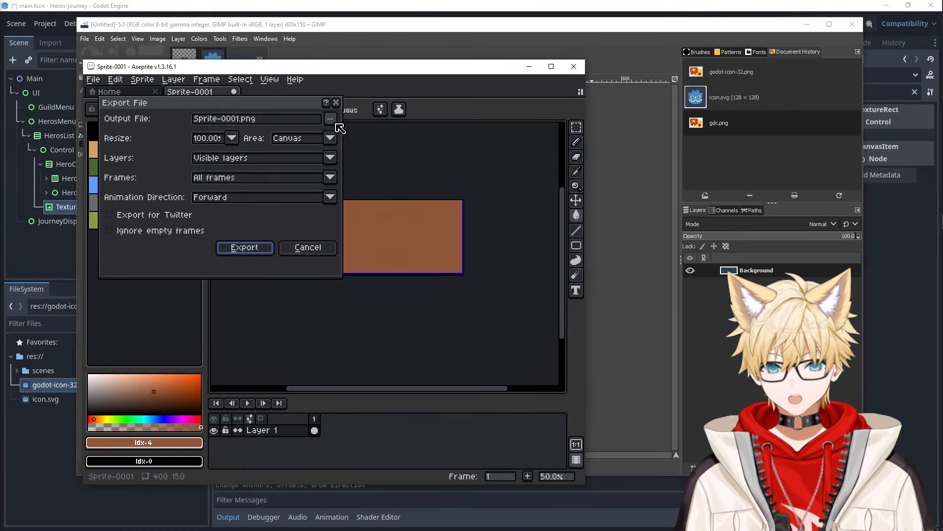
{"action": "left_click", "coordinate": [336, 103]}
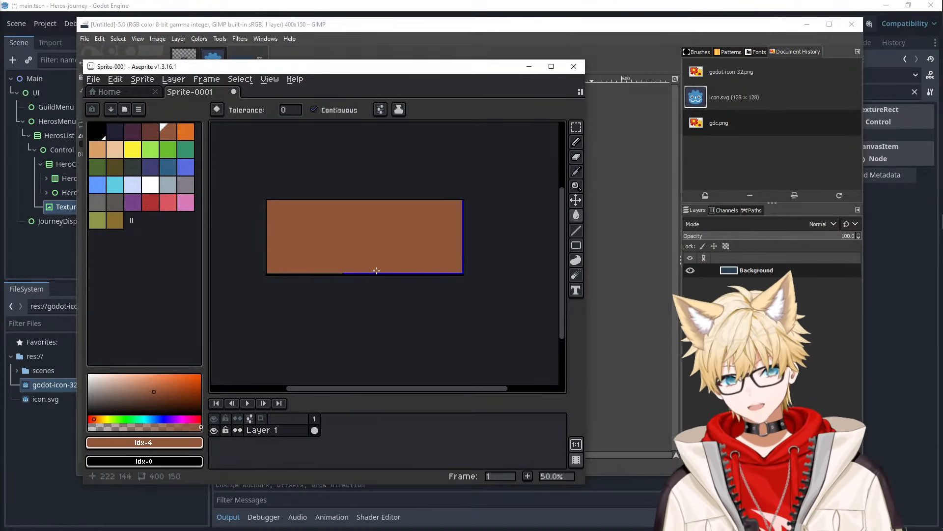
- Undo both Paint Bucket fills so the canvas is empty again
{"action": "key", "text": "ctrl+z"}
{"action": "key", "text": "ctrl+z"}
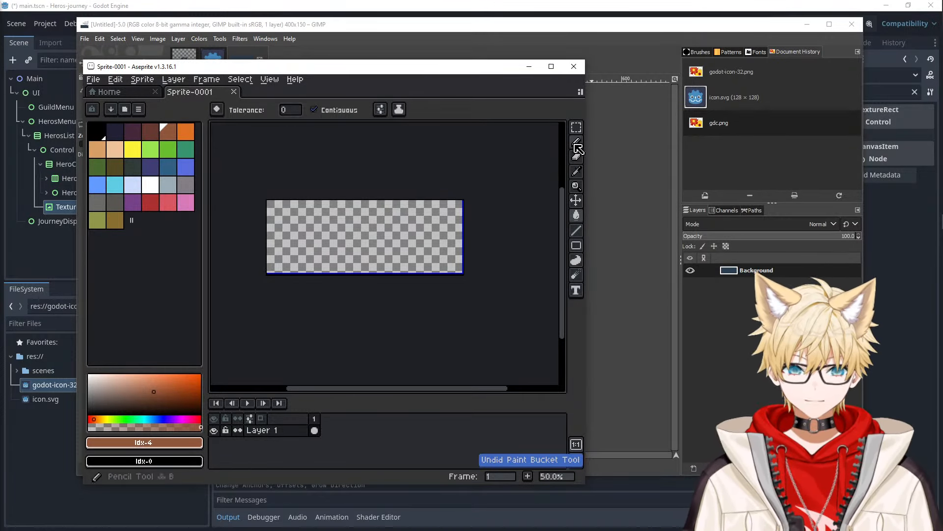
- Bring up the rectangle and ellipse shape tools for drawing on the empty canvas
{"action": "left_click", "coordinate": [580, 250]}
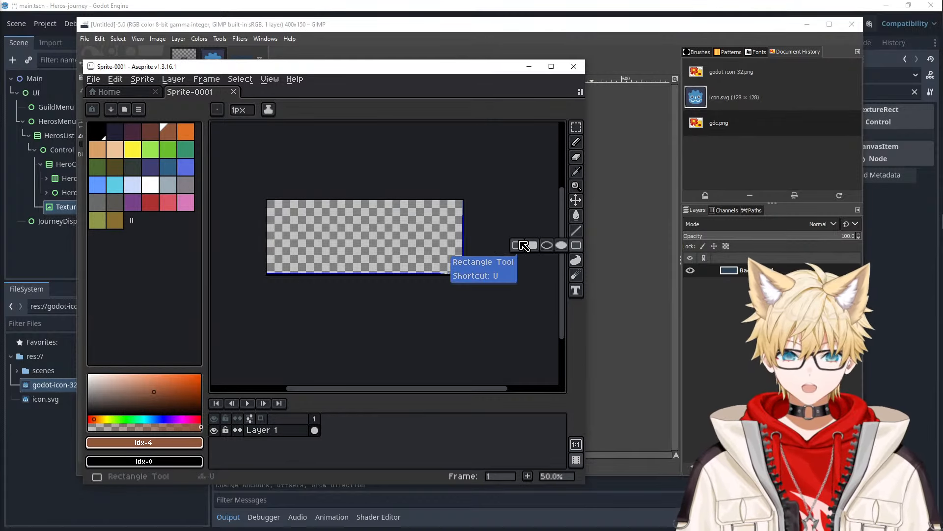
- Draw a brown rectangle around the edge of the whole 400×150 canvas and fill its inside with the same brown
{"action": "scroll", "coordinate": [456, 268], "scroll_direction": "up", "scroll_amount": 4}
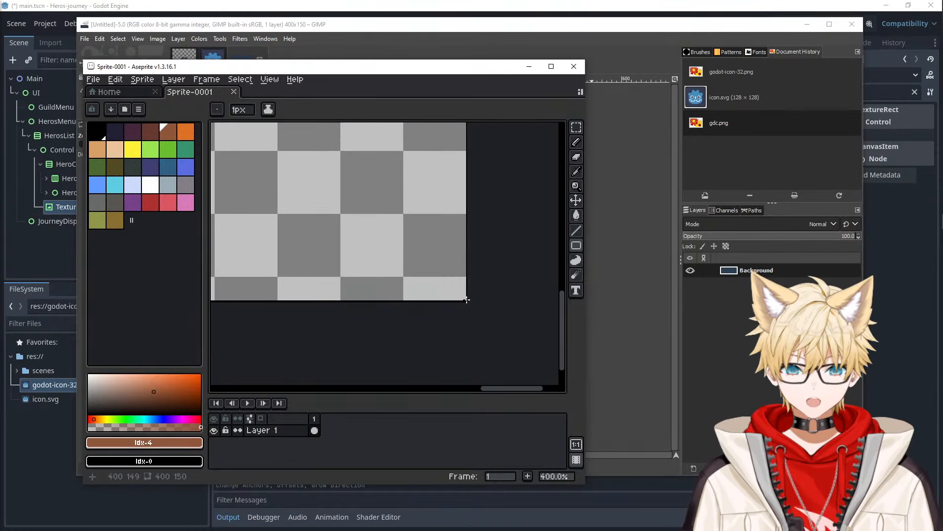
{"action": "scroll", "coordinate": [465, 298], "scroll_direction": "down", "scroll_amount": 3}
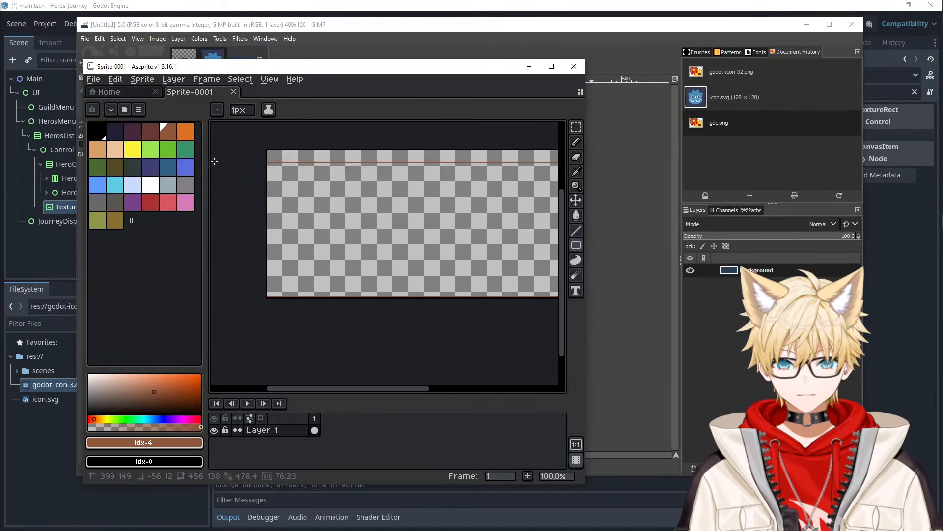
{"action": "left_click_drag", "start_coordinate": [281, 150], "coordinate": [267, 144]}
{"action": "scroll", "coordinate": [267, 152], "scroll_direction": "up", "scroll_amount": 3}
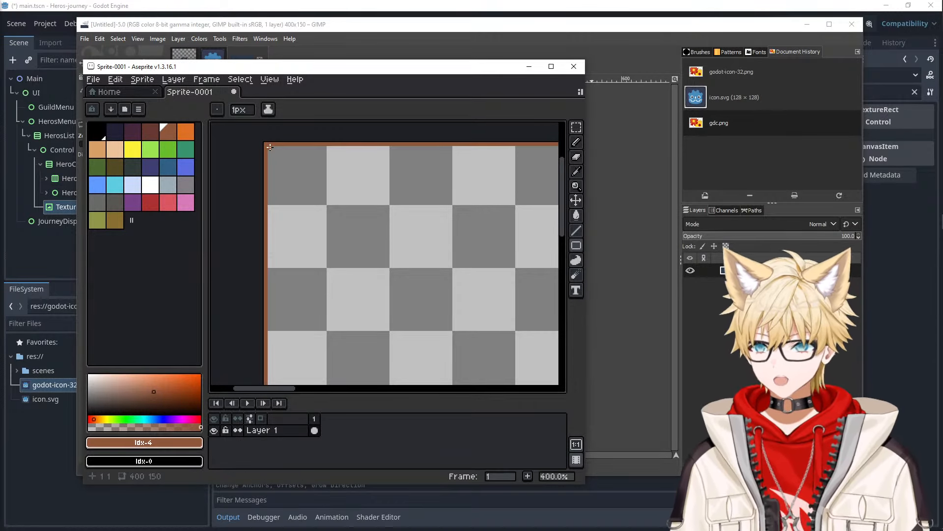
{"action": "key", "text": "g"}
{"action": "left_click", "coordinate": [317, 192]}
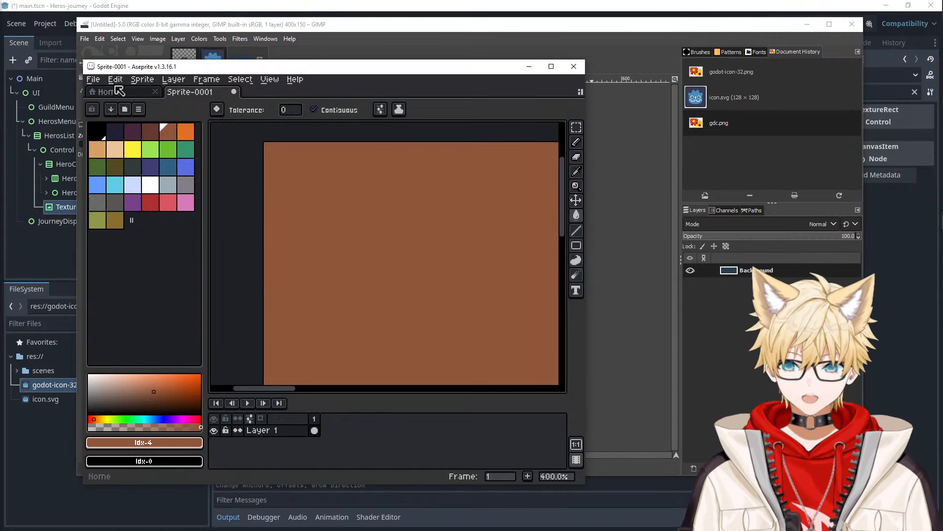
- Start exporting the sprite as an image and open the file browser for choosing the output location
{"action": "left_click", "coordinate": [93, 79]}
{"action": "mouse_move", "coordinate": [127, 177]}
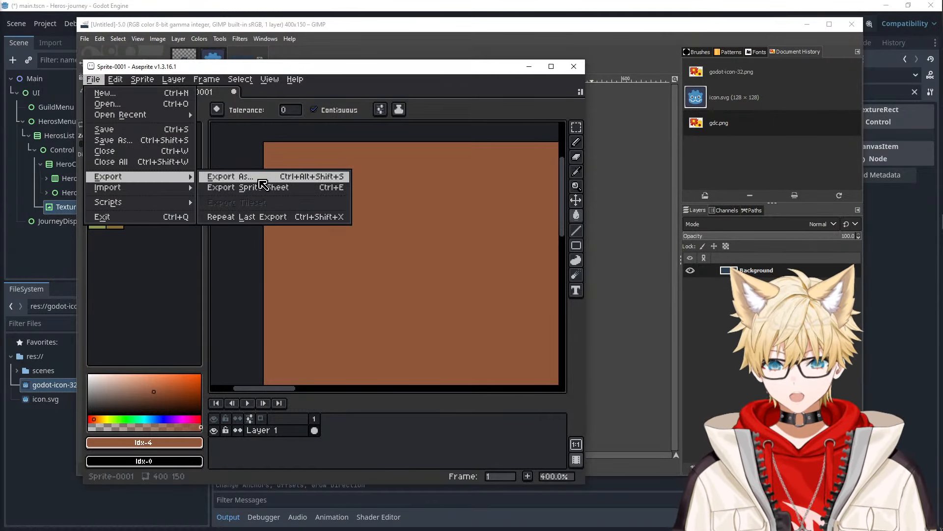
{"action": "left_click", "coordinate": [260, 179]}
{"action": "left_click", "coordinate": [334, 118]}
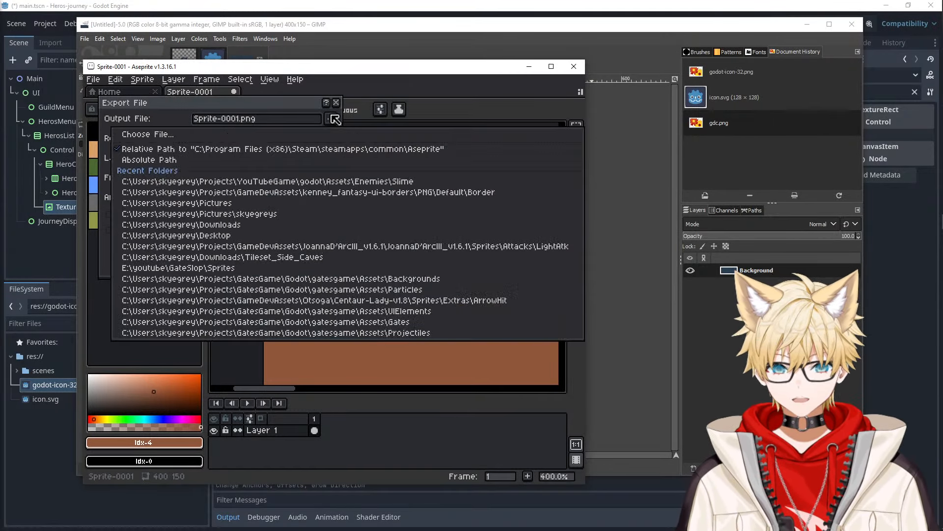
{"action": "left_click", "coordinate": [307, 135]}
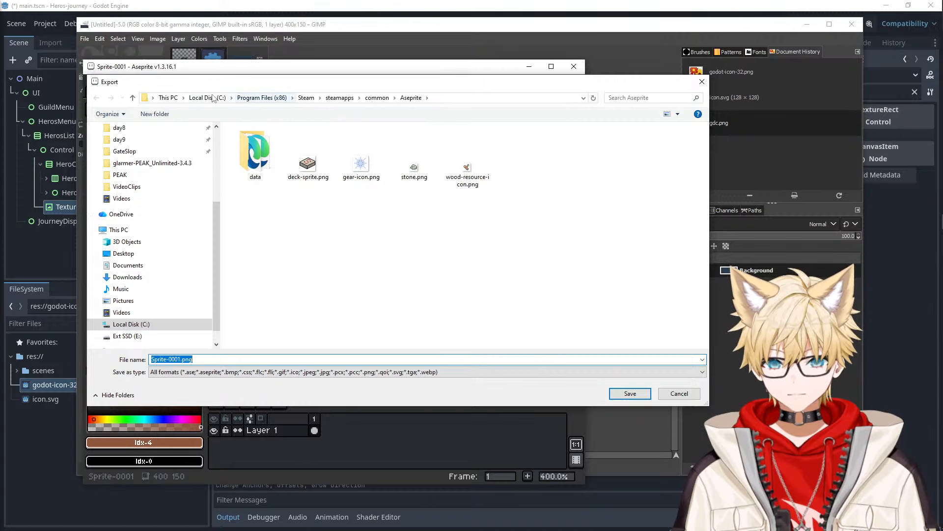
- Browse to the heros-journey project folder inside gwj-journey as the export location
{"action": "left_click", "coordinate": [206, 97]}
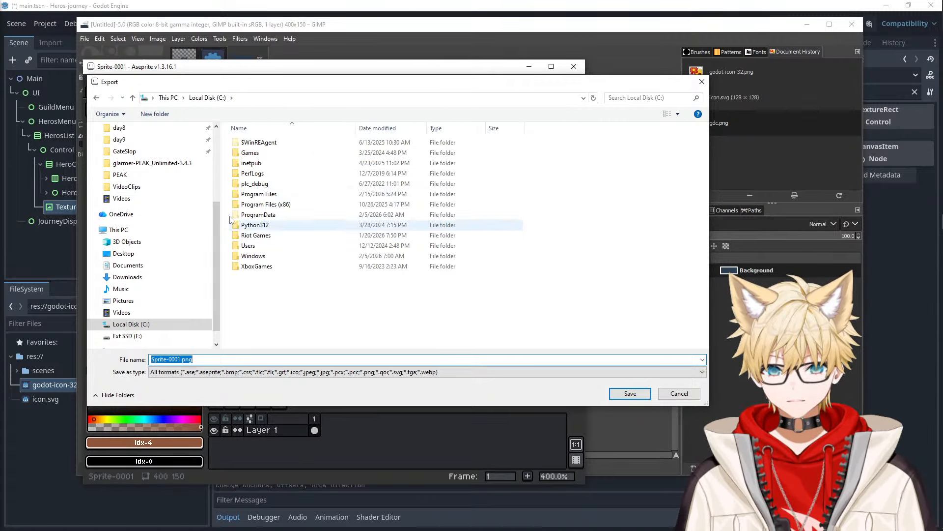
{"action": "scroll", "coordinate": [134, 198], "scroll_direction": "up", "scroll_amount": 3}
{"action": "left_click", "coordinate": [123, 175]}
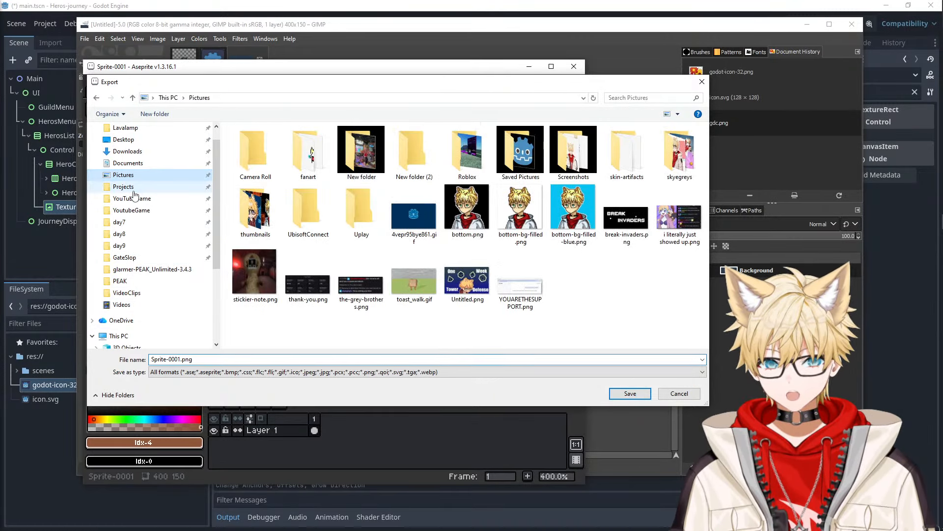
{"action": "left_click", "coordinate": [150, 189]}
{"action": "left_click", "coordinate": [165, 98]}
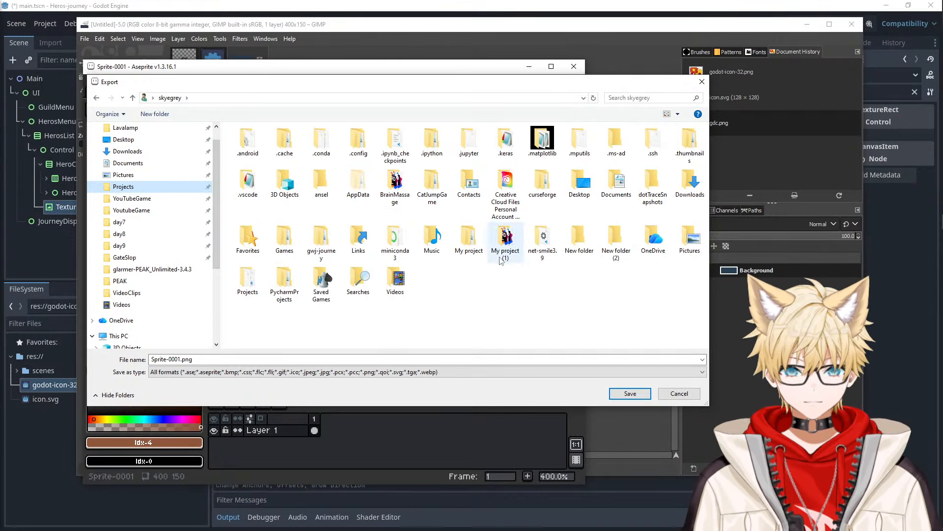
{"action": "double_click", "coordinate": [318, 238]}
{"action": "double_click", "coordinate": [257, 143]}
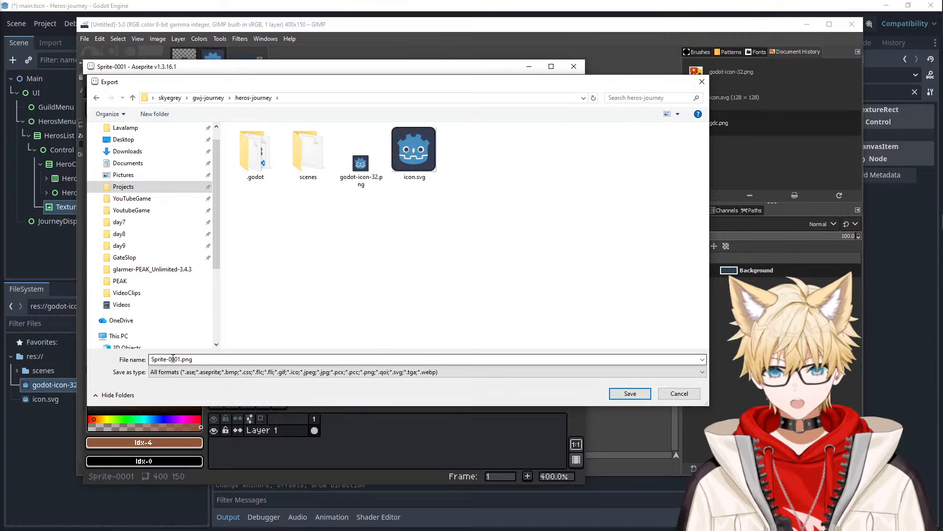
- Create a folder named assets in the heros-journey project folder and open it
{"action": "right_click", "coordinate": [321, 220]}
{"action": "mouse_move", "coordinate": [373, 367]}
{"action": "left_click", "coordinate": [564, 369]}
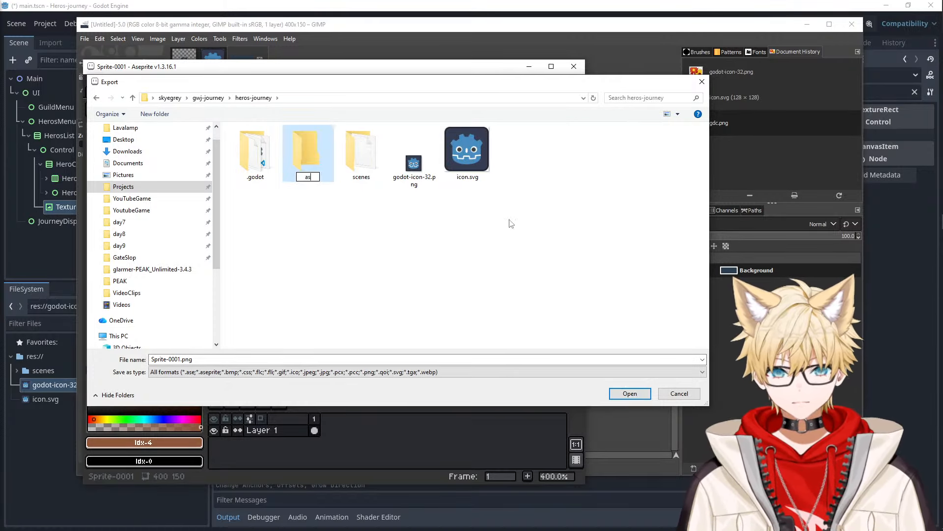
{"action": "type", "text": "assets"}
{"action": "key", "text": "Return"}
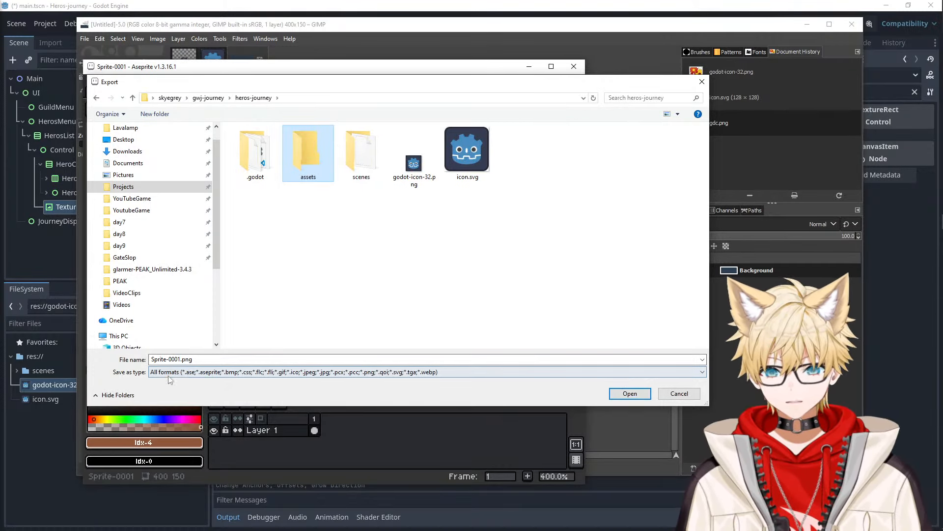
{"action": "double_click", "coordinate": [307, 155]}
- Name the output file hero-container-background.png and export the sprite into the assets folder
{"action": "left_click", "coordinate": [178, 359]}
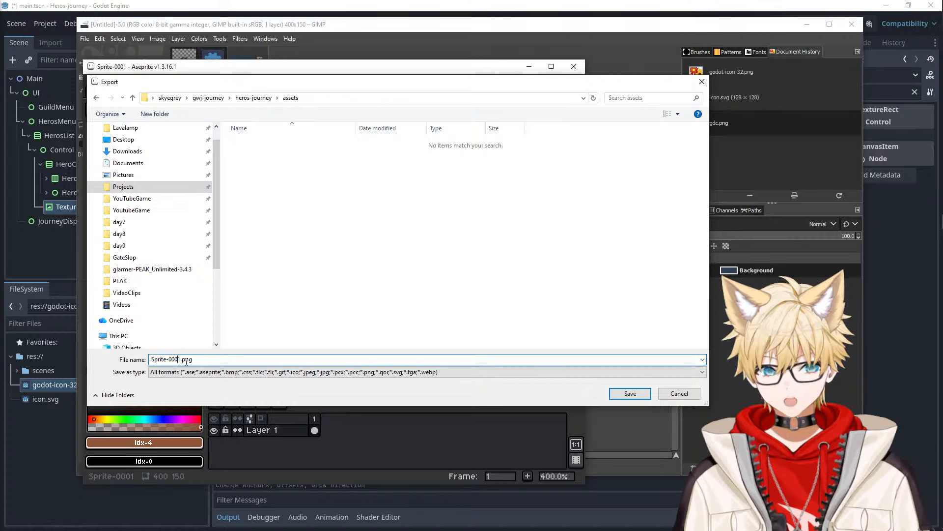
{"action": "key", "text": "BackSpace"}
{"action": "key", "text": "BackSpace"}
{"action": "key", "text": "BackSpace"}
{"action": "key", "text": "BackSpace"}
{"action": "key", "text": "BackSpace"}
{"action": "key", "text": "BackSpace"}
{"action": "key", "text": "BackSpace"}
{"action": "key", "text": "BackSpace"}
{"action": "key", "text": "BackSpace"}
{"action": "key", "text": "BackSpace"}
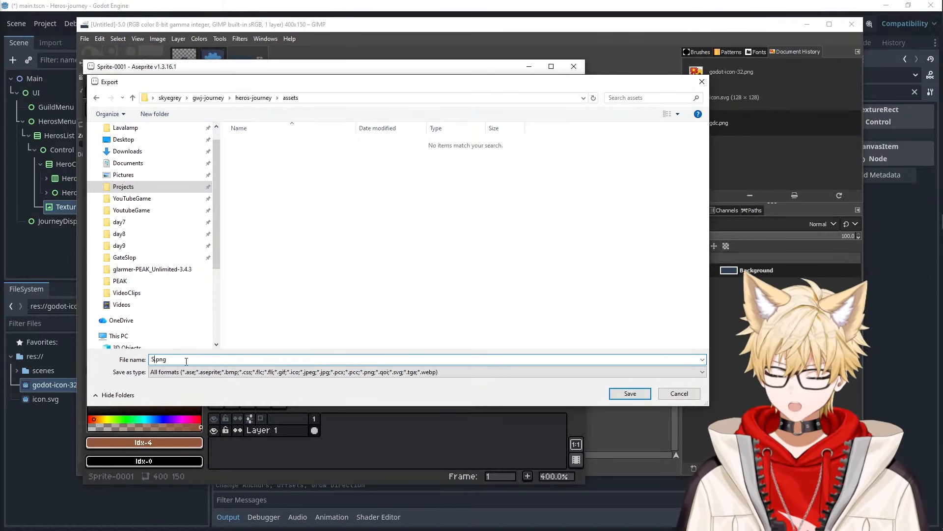
{"action": "type", "text": "hero-container-ba"}
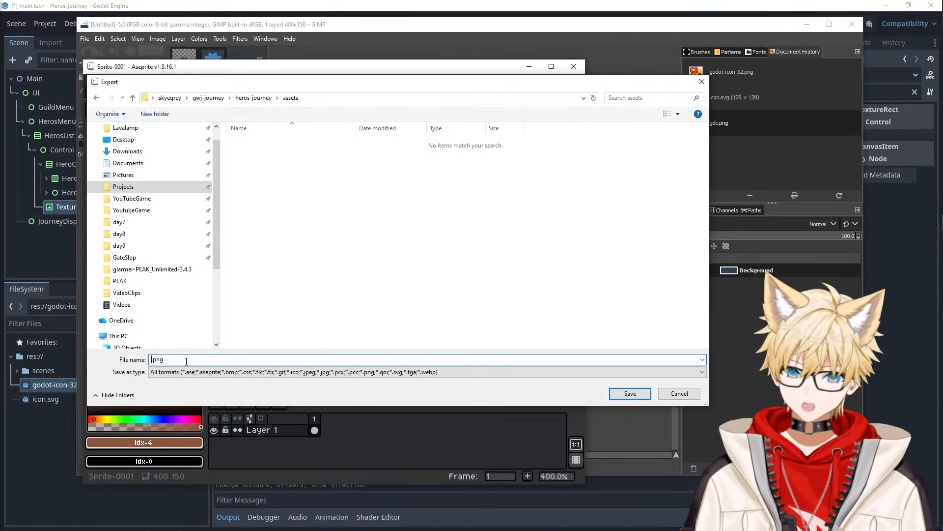
{"action": "type", "text": "ckgro"}
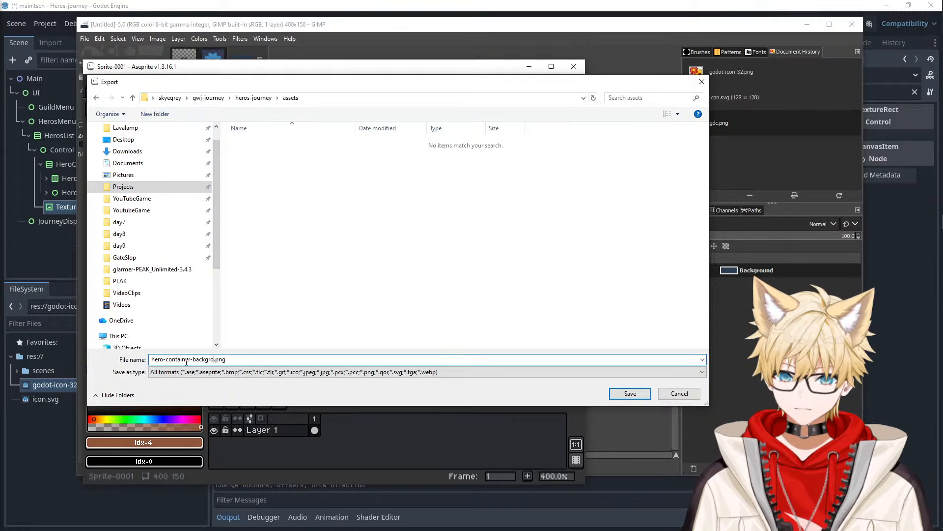
{"action": "type", "text": "und"}
{"action": "key", "text": "Return"}
{"action": "left_click", "coordinate": [244, 247]}
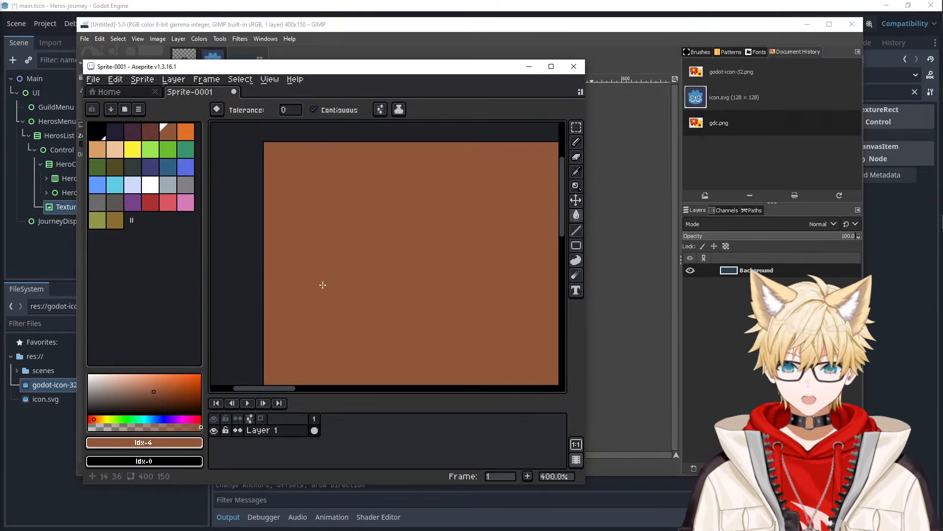
- Switch to Godot, set hero-container-background.png as the TextureRect's texture, and place the TextureRect before HeroContainer under Control
{"action": "left_click", "coordinate": [530, 66]}
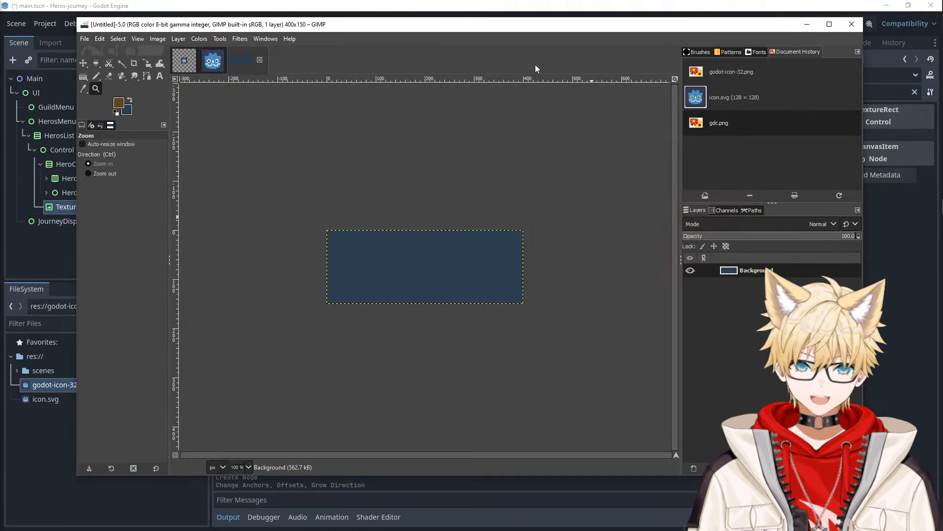
{"action": "left_click", "coordinate": [807, 24]}
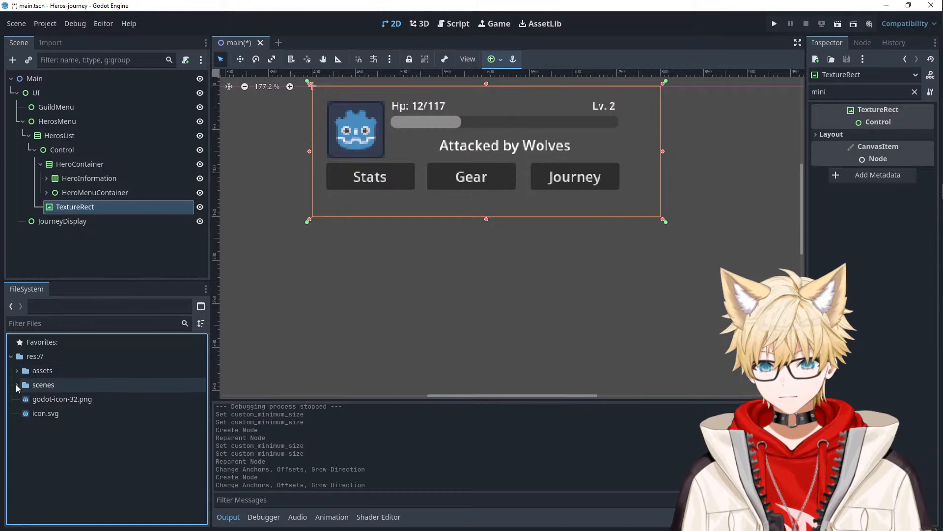
{"action": "left_click", "coordinate": [16, 384]}
{"action": "left_click", "coordinate": [16, 371]}
{"action": "left_click_drag", "start_coordinate": [73, 385], "coordinate": [85, 159]}
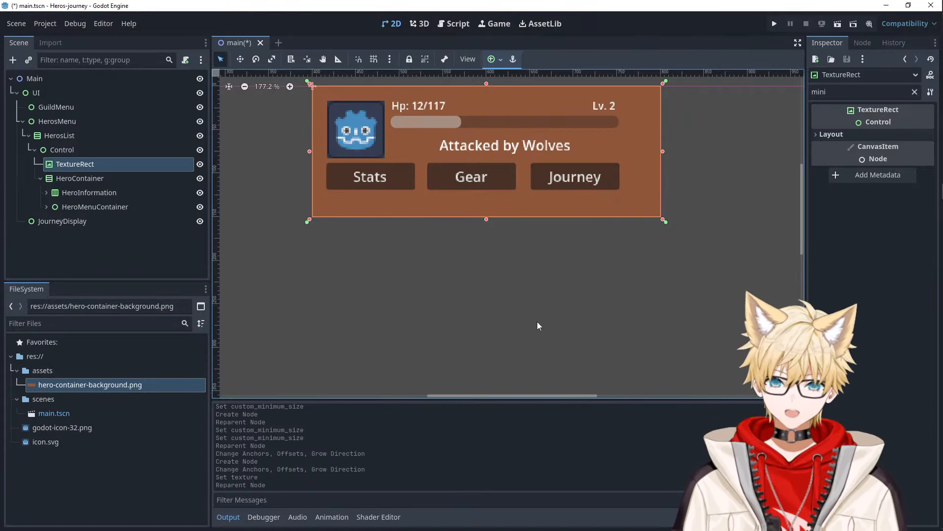
- Run the project to check the hero card against its new background, and close the game window
{"action": "left_click", "coordinate": [549, 306]}
{"action": "left_click", "coordinate": [741, 184]}
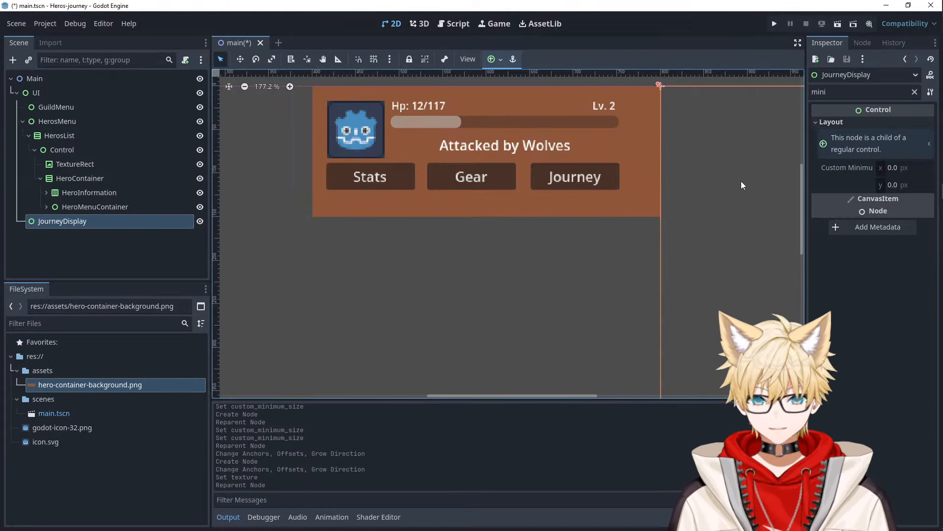
{"action": "left_click", "coordinate": [774, 26]}
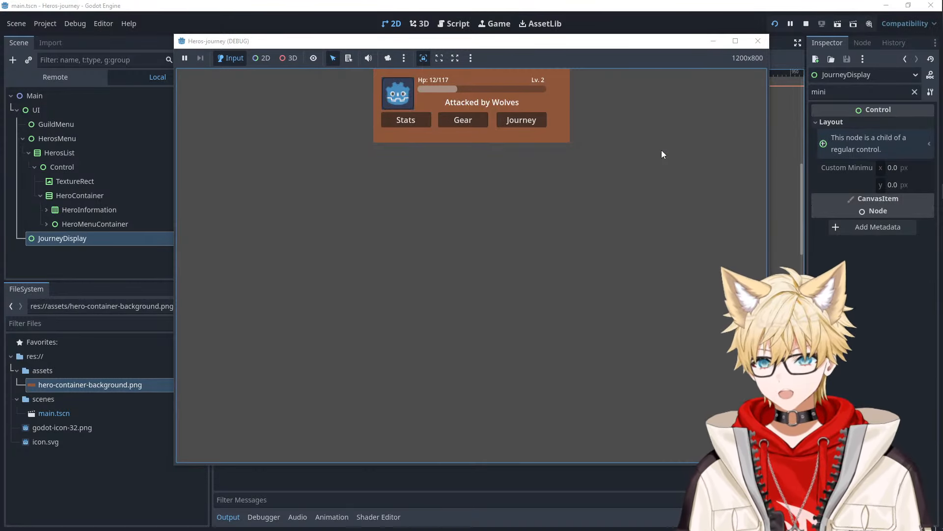
{"action": "left_click", "coordinate": [759, 41]}
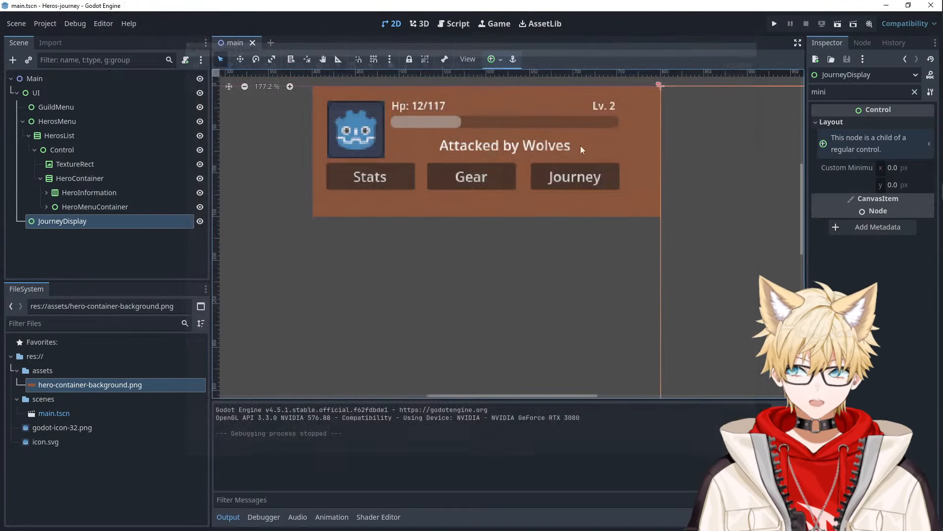
- Filter the TextureRect's properties by "trans" and expand Transform to examine its size and position
{"action": "left_click", "coordinate": [75, 164]}
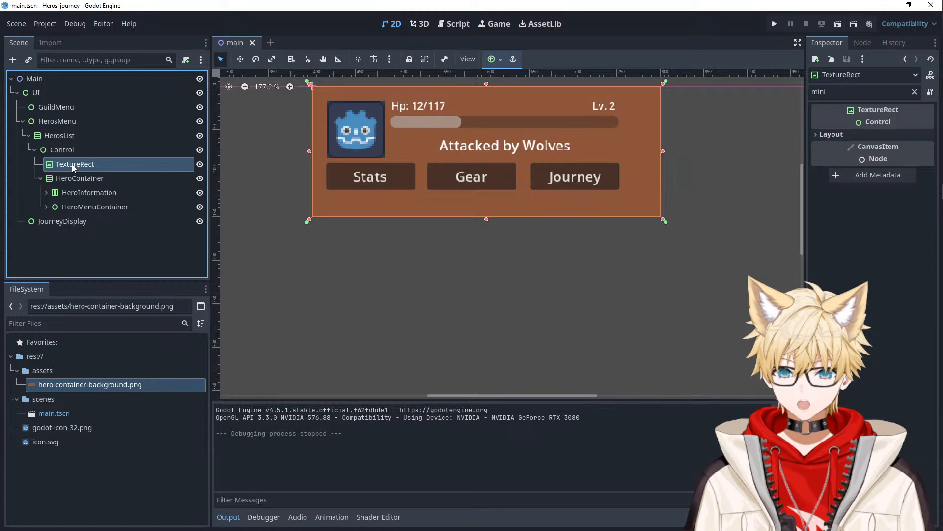
{"action": "left_click", "coordinate": [866, 133]}
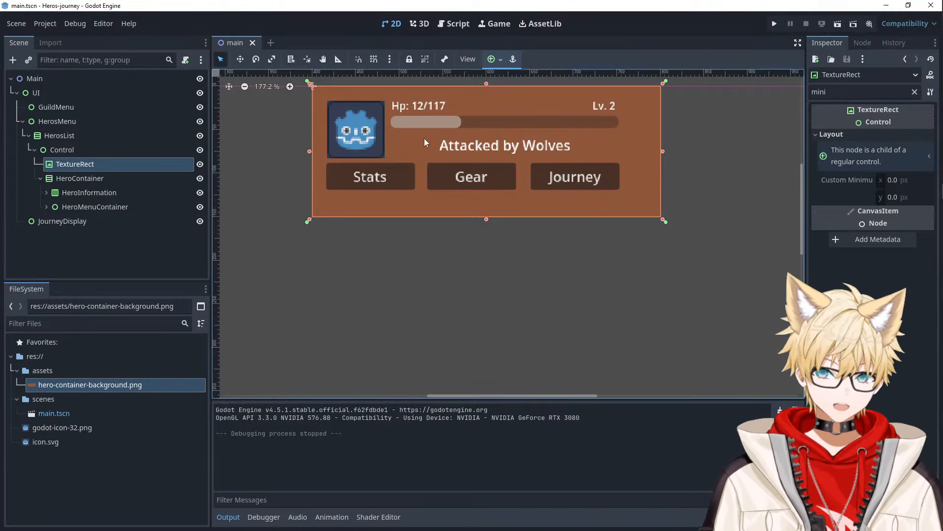
{"action": "double_click", "coordinate": [820, 92]}
{"action": "type", "text": "trasnfo"}
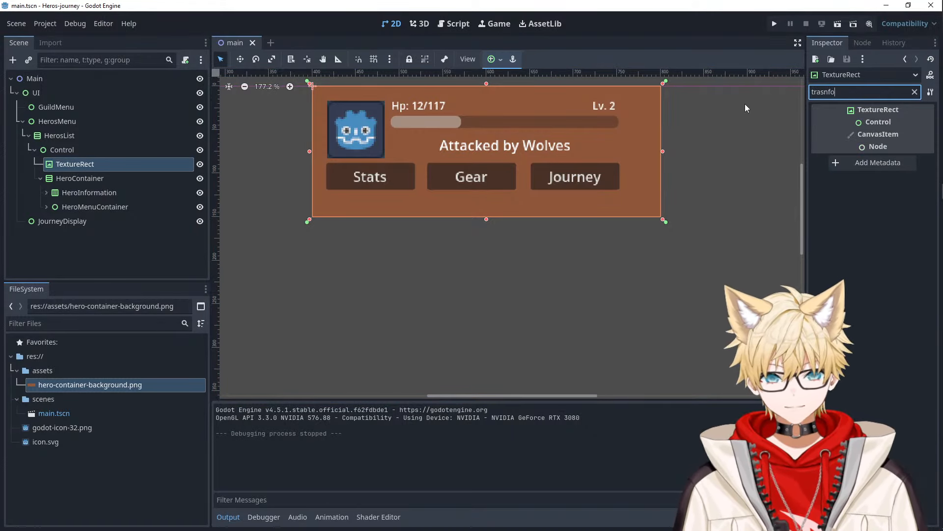
{"action": "key", "text": "BackSpace"}
{"action": "key", "text": "BackSpace"}
{"action": "key", "text": "BackSpace"}
{"action": "key", "text": "BackSpace"}
{"action": "type", "text": "ns"}
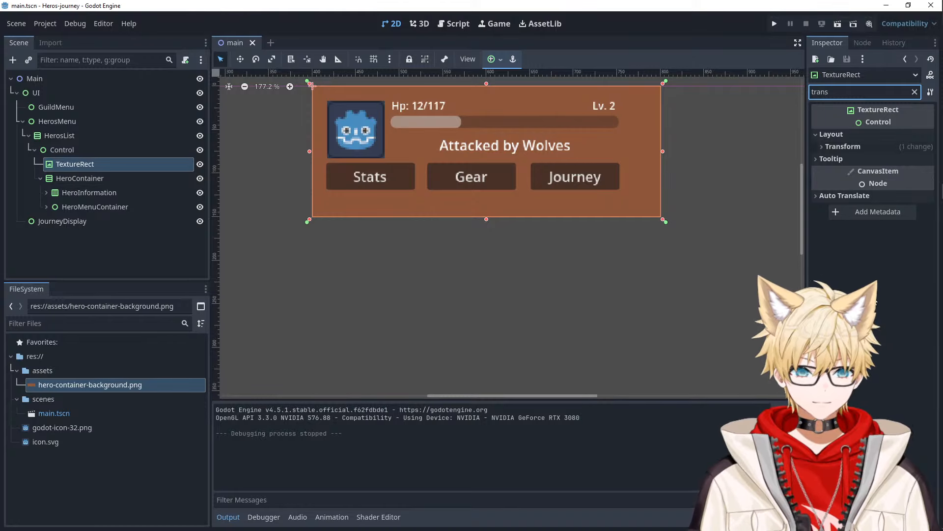
{"action": "left_click", "coordinate": [880, 146]}
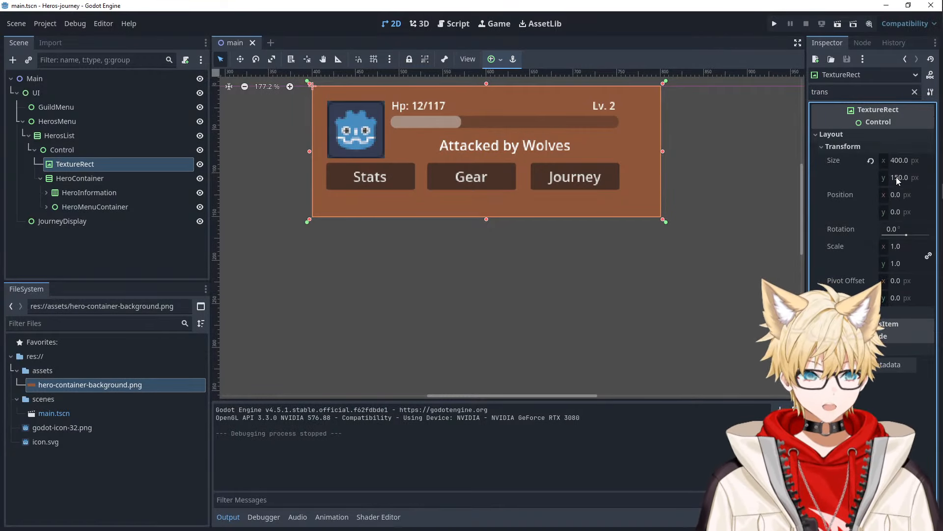
{"action": "key", "text": "alt+Tab"}
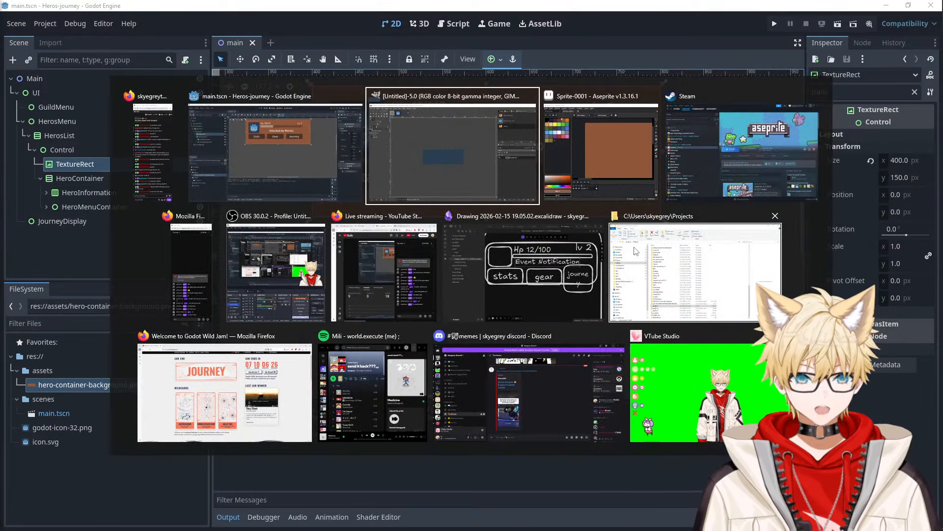
{"action": "left_click", "coordinate": [270, 185]}
- Examine the HeroContainer hierarchy by expanding HeroInformation and its margin containers and inspecting the CharacterTextContainer's extent on the hero card
{"action": "left_click", "coordinate": [486, 106]}
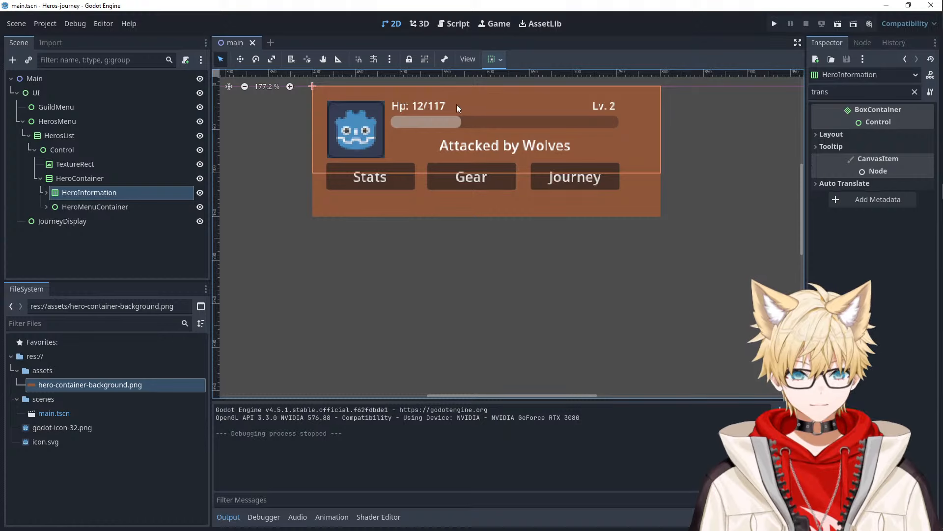
{"action": "left_click", "coordinate": [76, 179]}
{"action": "left_click", "coordinate": [46, 192]}
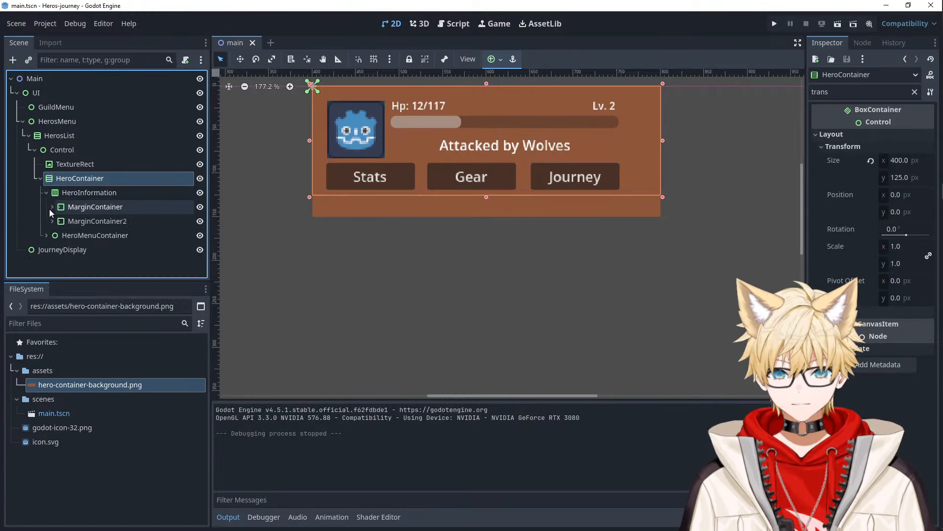
{"action": "left_click", "coordinate": [52, 207]}
{"action": "double_click", "coordinate": [56, 234]}
{"action": "left_click", "coordinate": [52, 236]}
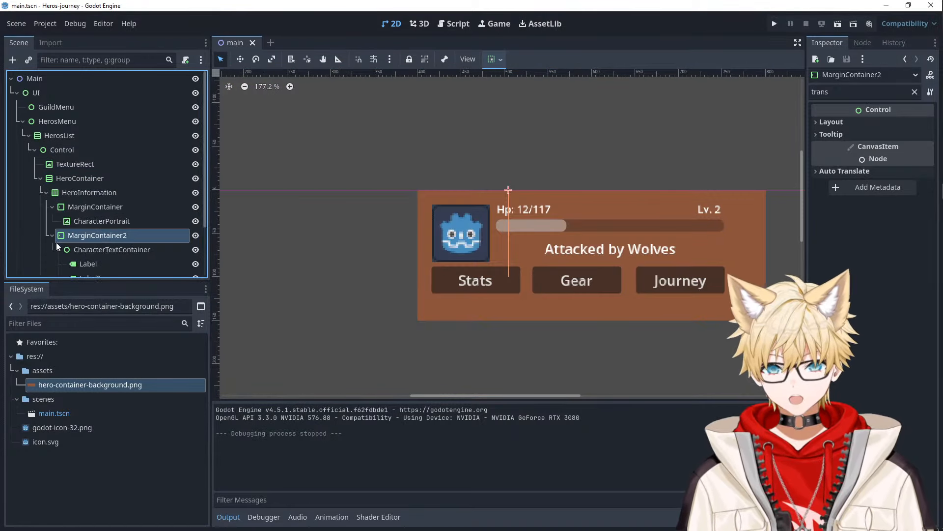
{"action": "left_click", "coordinate": [83, 264]}
{"action": "left_click", "coordinate": [83, 250]}
{"action": "middle_click_drag", "start_coordinate": [460, 225], "coordinate": [329, 158]}
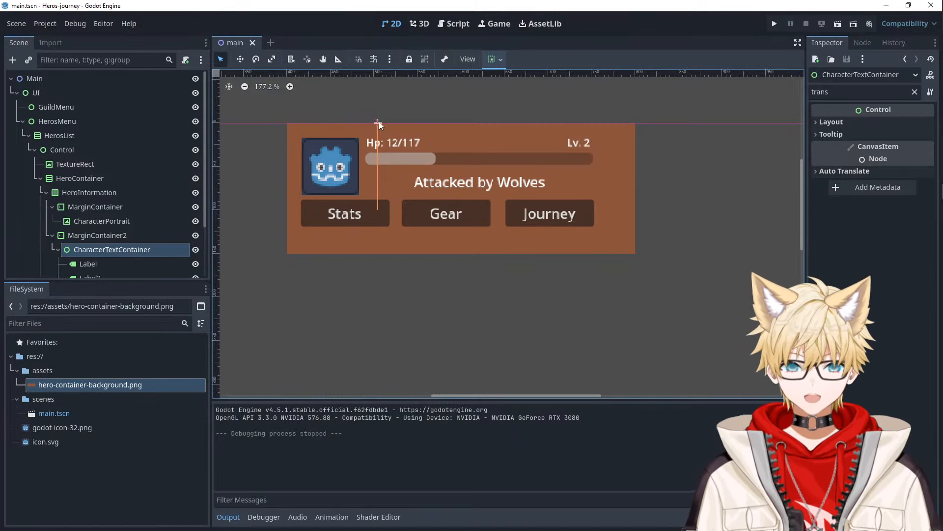
{"action": "left_click", "coordinate": [570, 144]}
{"action": "left_click", "coordinate": [547, 145]}
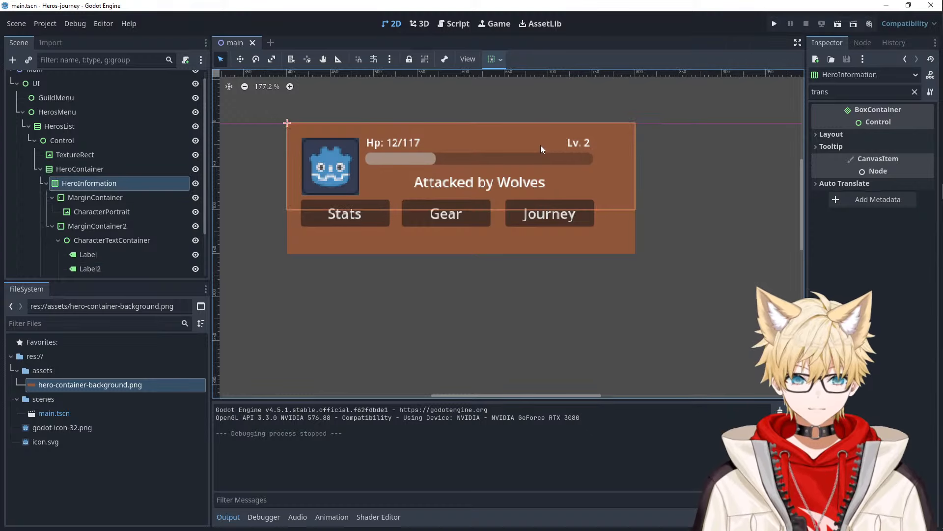
- Widen the hero card's health progress bar to about 292 × 14 px and move the Lv. 2 label to about (249, 13)
{"action": "left_click", "coordinate": [506, 158]}
{"action": "left_click_drag", "start_coordinate": [596, 159], "coordinate": [619, 158]}
{"action": "left_click_drag", "start_coordinate": [585, 143], "coordinate": [610, 143]}
- Move the Journey, Gear and Stats buttons lower on the hero card and spread them across its full width, with Journey at about (283, 3)
{"action": "left_click_drag", "start_coordinate": [564, 220], "coordinate": [592, 240]}
{"action": "left_click", "coordinate": [464, 217]}
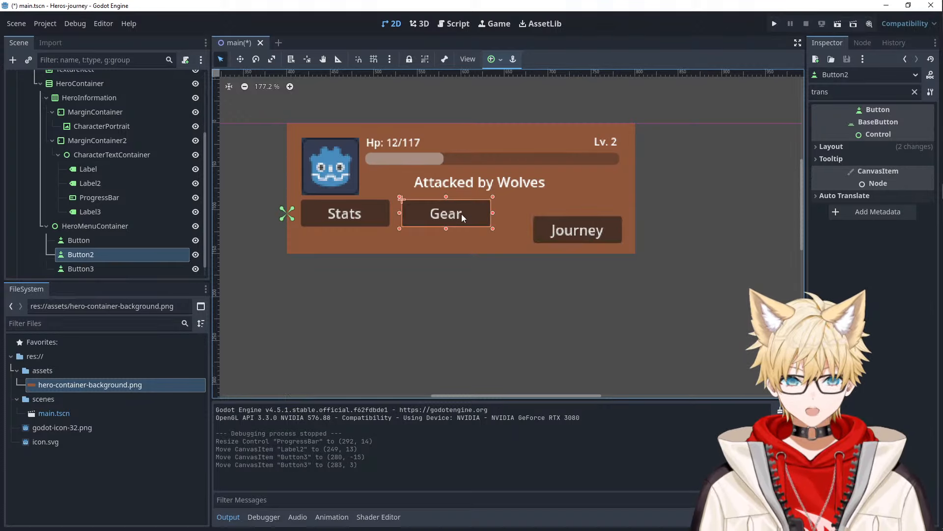
{"action": "left_click_drag", "start_coordinate": [464, 217], "coordinate": [480, 235]}
{"action": "left_click_drag", "start_coordinate": [360, 214], "coordinate": [358, 231]}
- Run the project, test the Stats and Journey buttons on the hero card, and close the game window
{"action": "left_click", "coordinate": [733, 226]}
{"action": "left_click", "coordinate": [775, 24]}
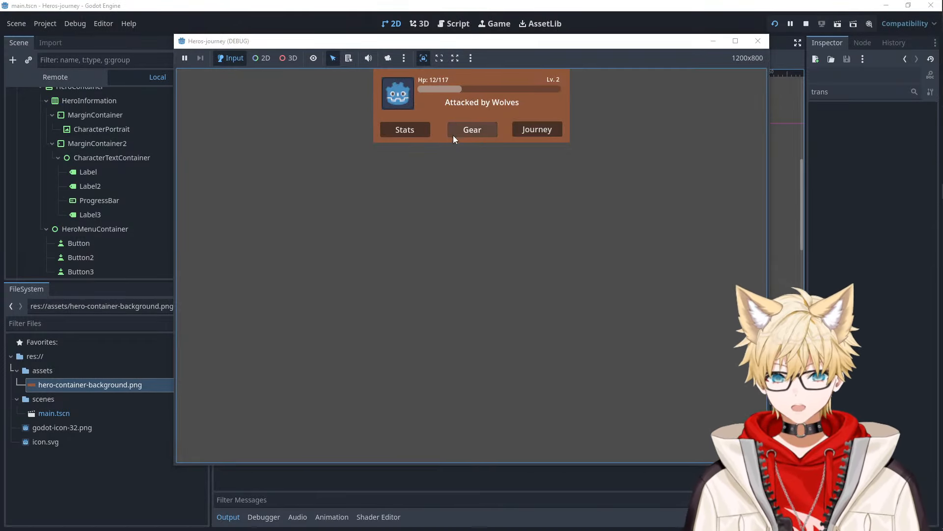
{"action": "left_click", "coordinate": [393, 128]}
{"action": "left_click", "coordinate": [537, 129]}
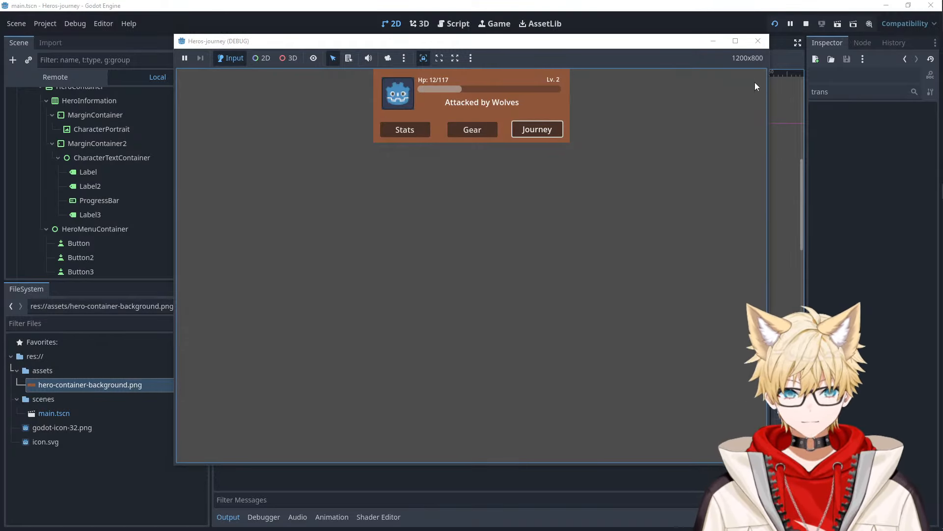
{"action": "left_click", "coordinate": [758, 41]}
- Nudge the "Attacked by Wolves" label slightly down and run the project to check the card
{"action": "left_click_drag", "start_coordinate": [456, 184], "coordinate": [455, 188]}
{"action": "left_click", "coordinate": [680, 203]}
{"action": "left_click", "coordinate": [775, 24]}
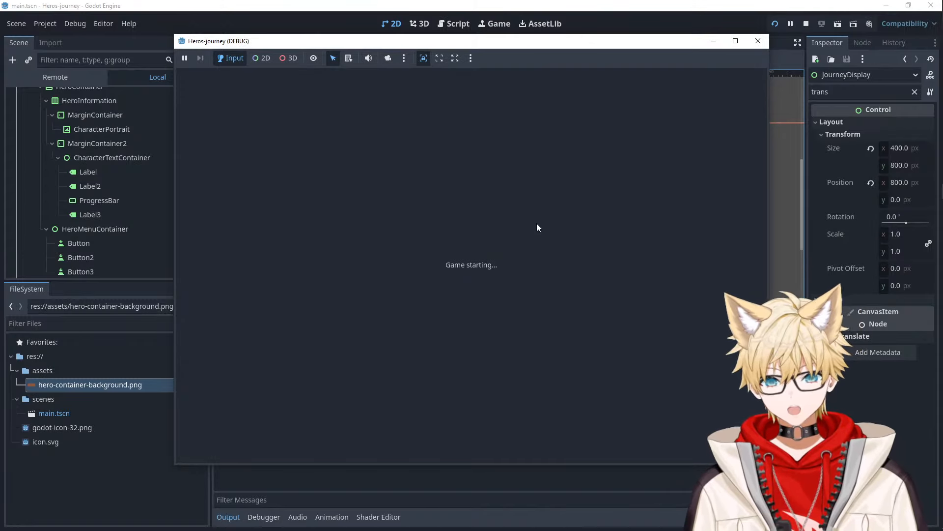
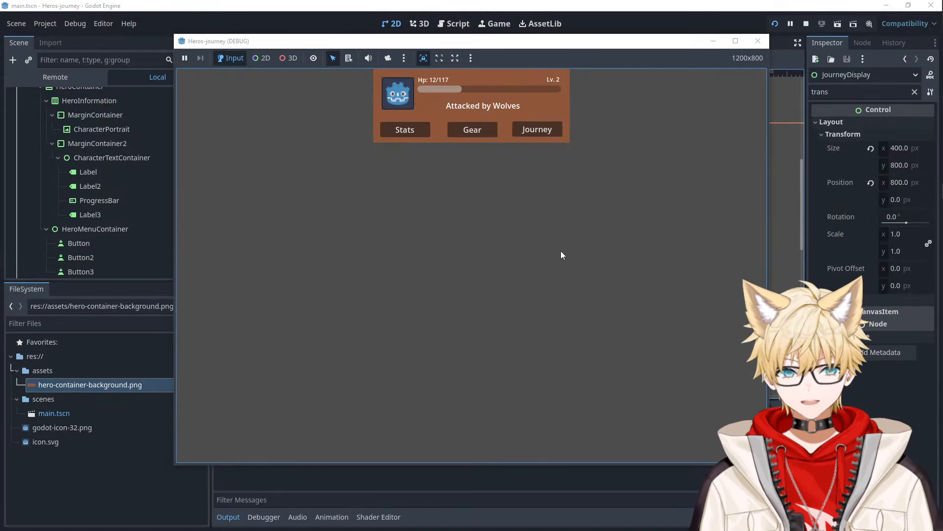
- Examine the extents of MarginContainer2, HeroInformation, the progress bar and the surrounding controls on the hero card
{"action": "left_click", "coordinate": [88, 147]}
{"action": "scroll", "coordinate": [92, 147], "scroll_direction": "up", "scroll_amount": 3}
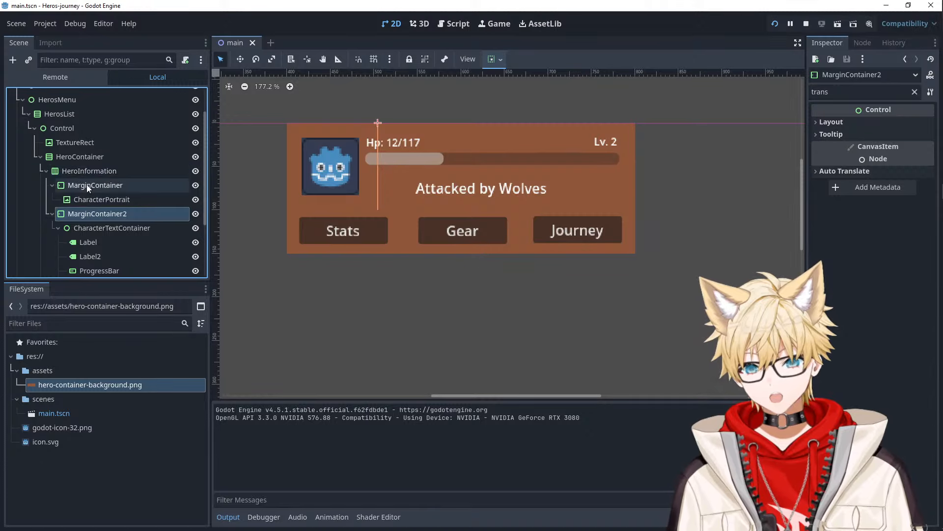
{"action": "left_click", "coordinate": [87, 172]}
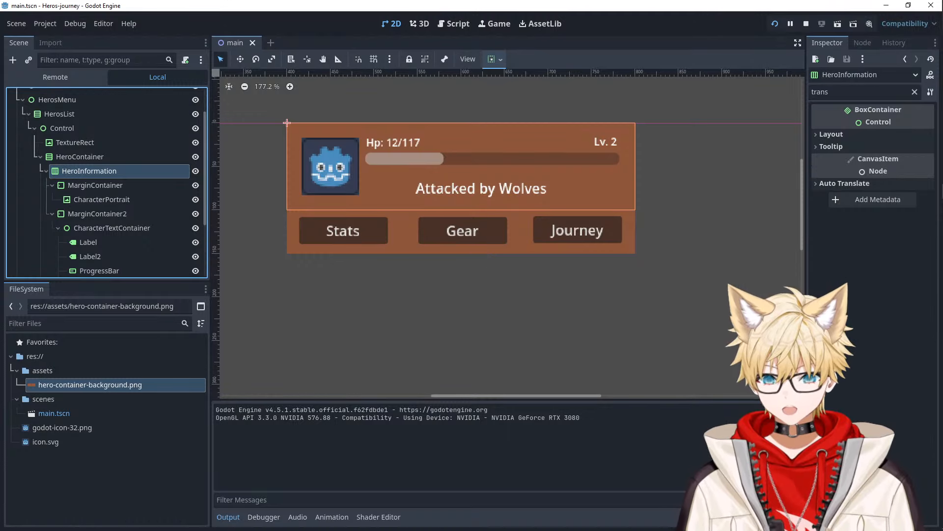
{"action": "left_click", "coordinate": [404, 160]}
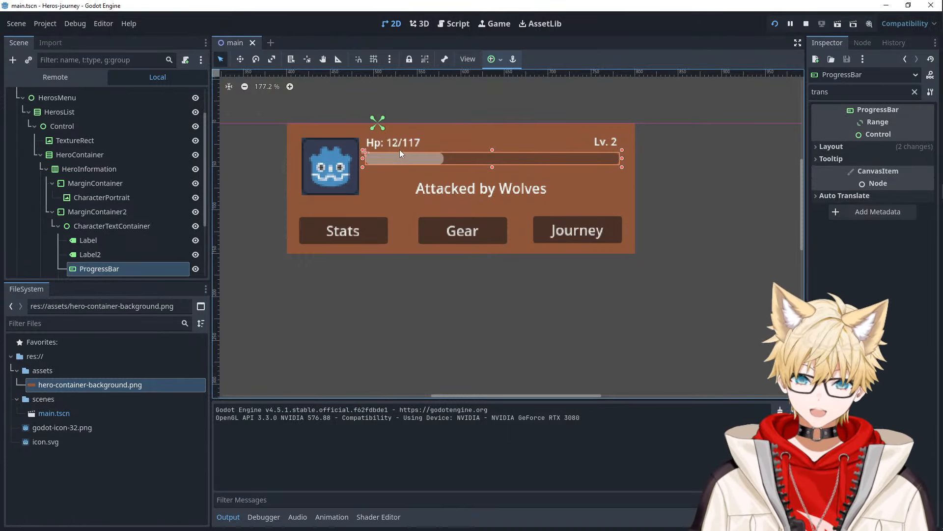
{"action": "left_click", "coordinate": [400, 148]}
{"action": "left_click", "coordinate": [403, 161]}
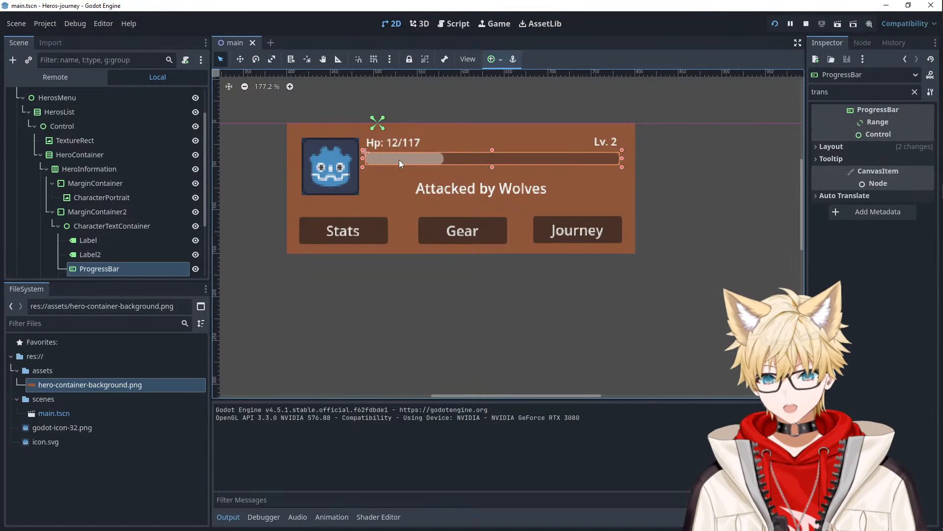
{"action": "left_click", "coordinate": [631, 288]}
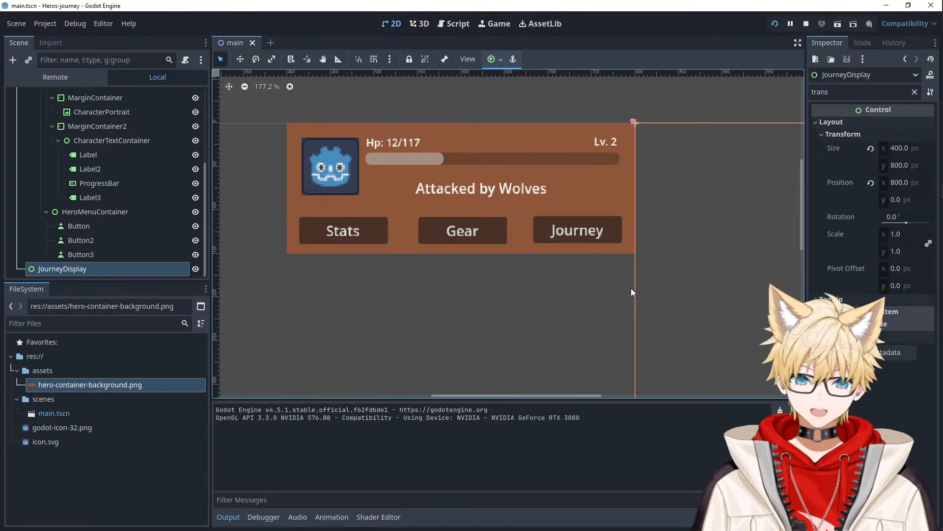
{"action": "left_click", "coordinate": [553, 192]}
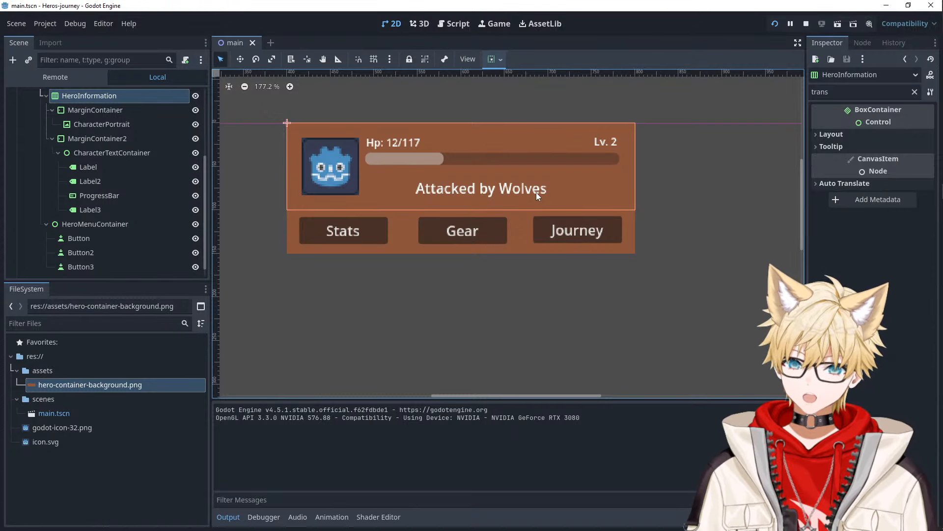
{"action": "left_click", "coordinate": [536, 194]}
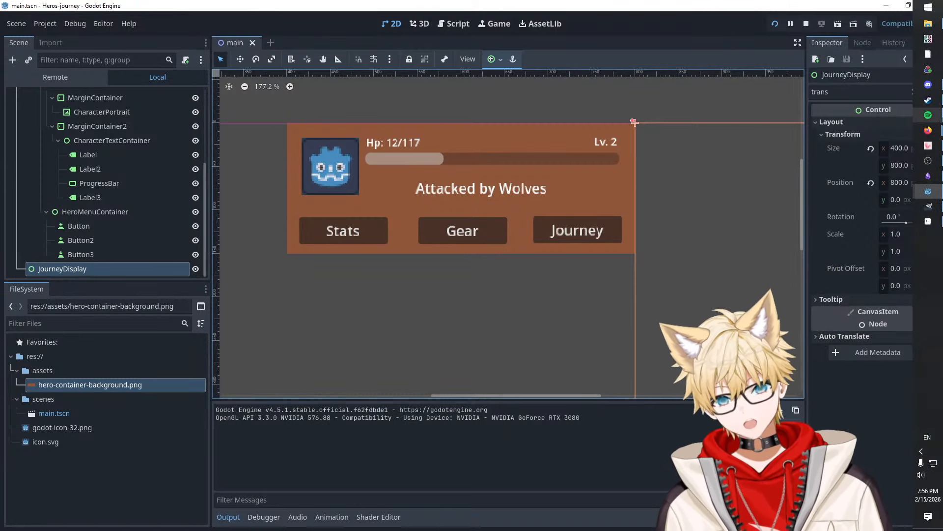
- Switch to Obsidian, examine the Excalidraw wireframe of the hero card and journey column, and minimize the window
{"action": "mouse_move", "coordinate": [928, 130]}
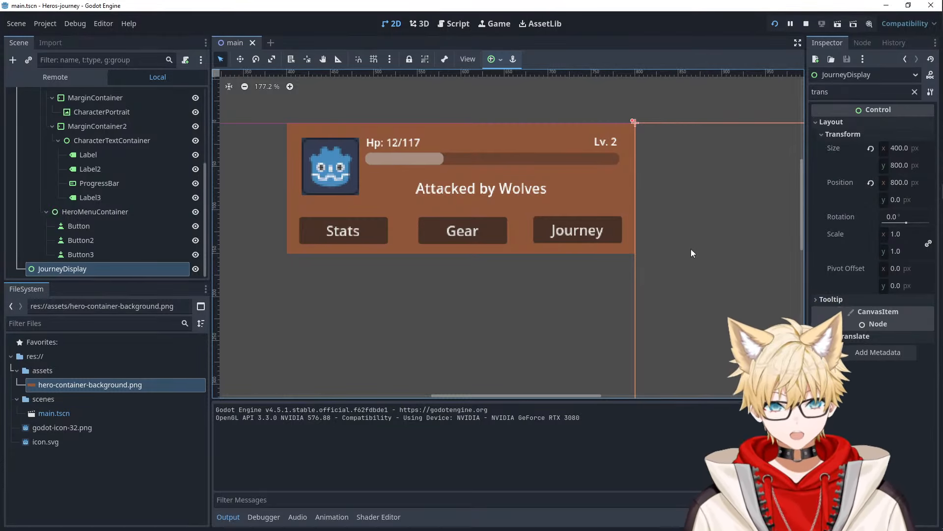
{"action": "left_click", "coordinate": [555, 317]}
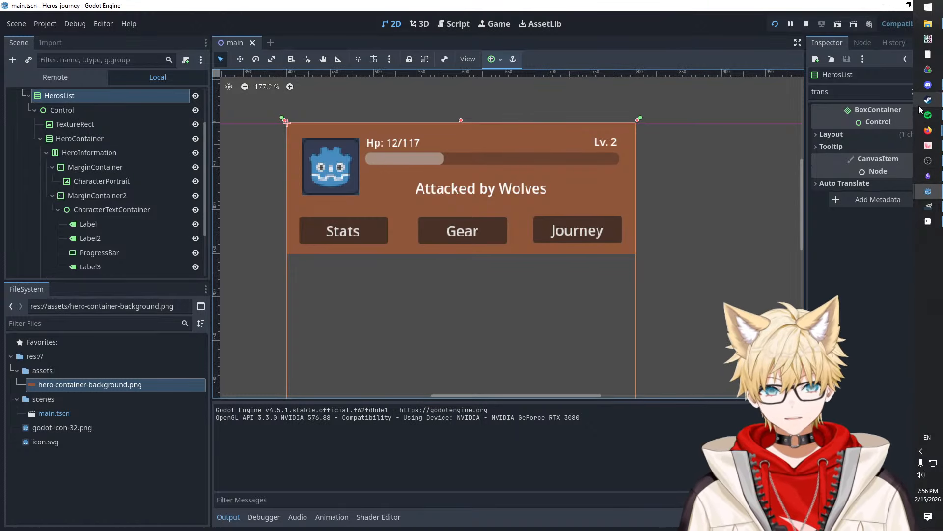
{"action": "left_click", "coordinate": [936, 179]}
{"action": "scroll", "coordinate": [415, 268], "scroll_direction": "down", "scroll_amount": 2}
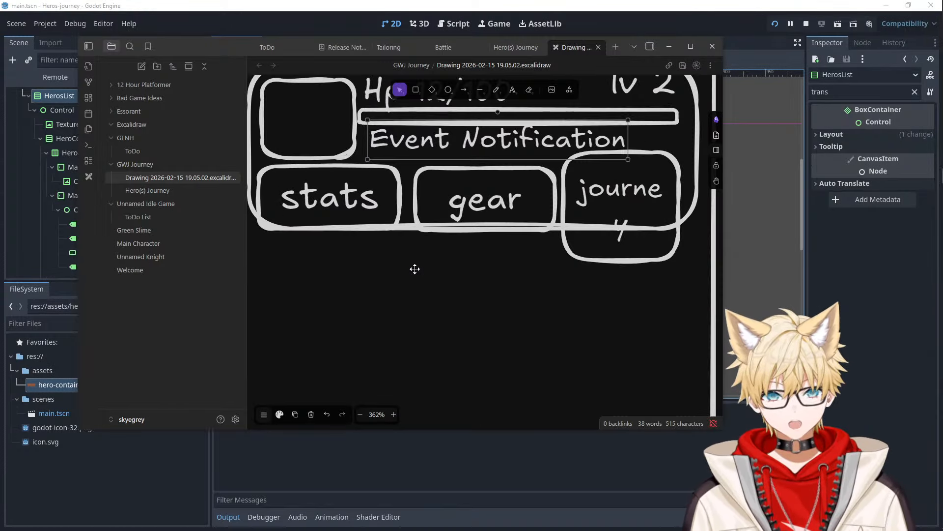
{"action": "scroll", "coordinate": [414, 268], "scroll_direction": "up", "scroll_amount": 2}
{"action": "scroll", "coordinate": [415, 269], "scroll_direction": "down", "scroll_amount": 5, "text": "ctrl"}
{"action": "scroll", "coordinate": [414, 268], "scroll_direction": "down", "scroll_amount": 3, "text": "ctrl"}
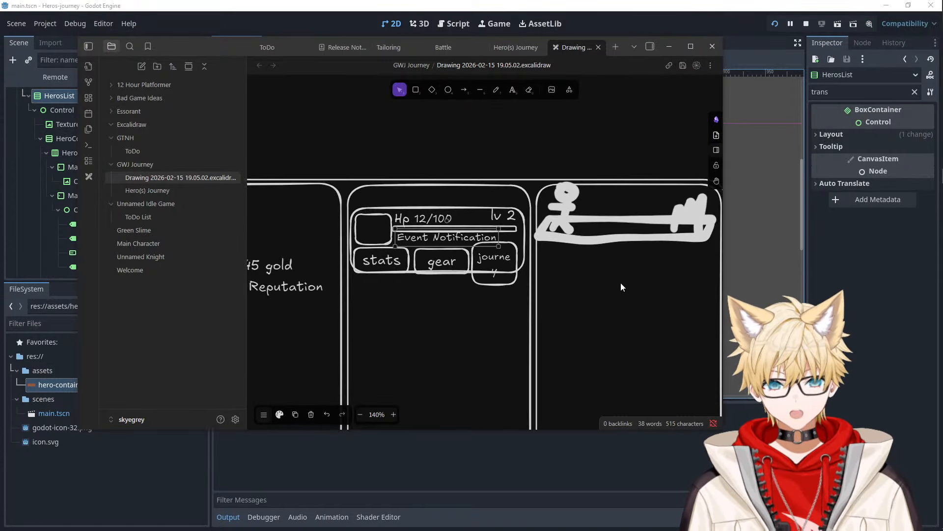
{"action": "left_click", "coordinate": [671, 45]}
- Switch to Aseprite and create a new RGBA sprite 250 px wide and 100 px high with a transparent background
{"action": "left_click", "coordinate": [928, 222]}
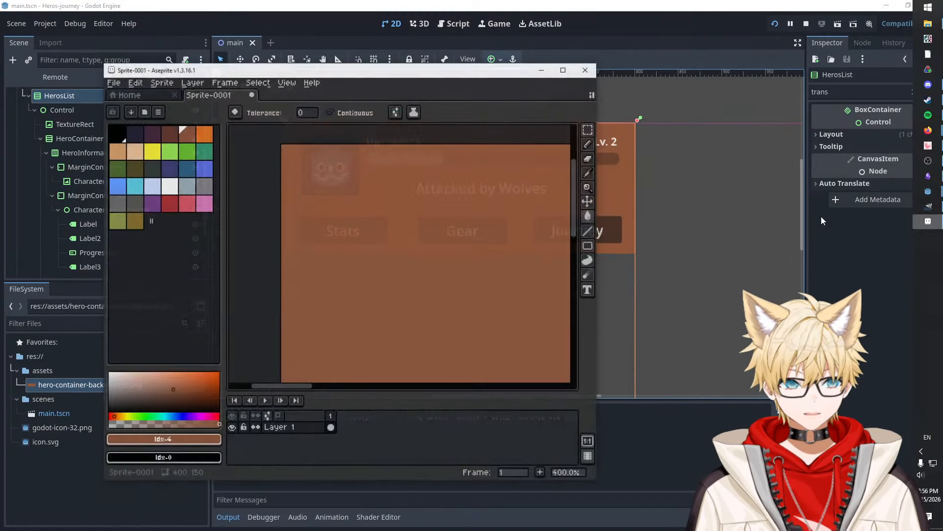
{"action": "left_click", "coordinate": [93, 80]}
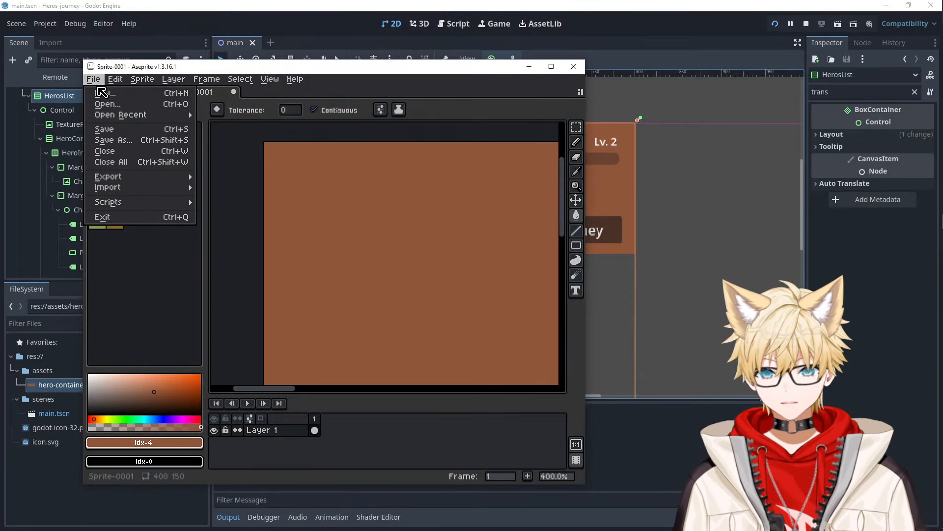
{"action": "left_click", "coordinate": [102, 93]}
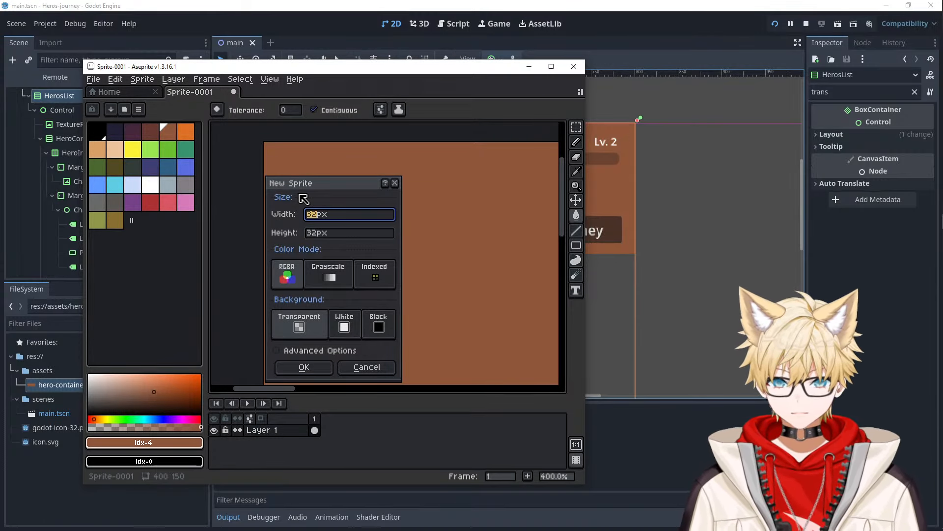
{"action": "key", "text": "Tab"}
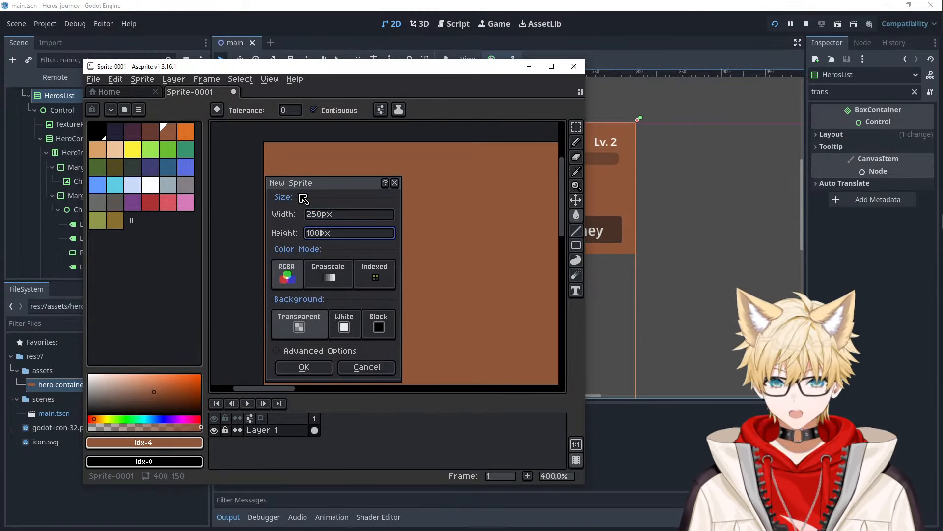
{"action": "key", "text": "Return"}
- Draw a 1 px green diagonal line at 45 degrees, about 90 px long, rising from the canvas's left edge
{"action": "scroll", "coordinate": [267, 286], "scroll_direction": "up", "scroll_amount": 4}
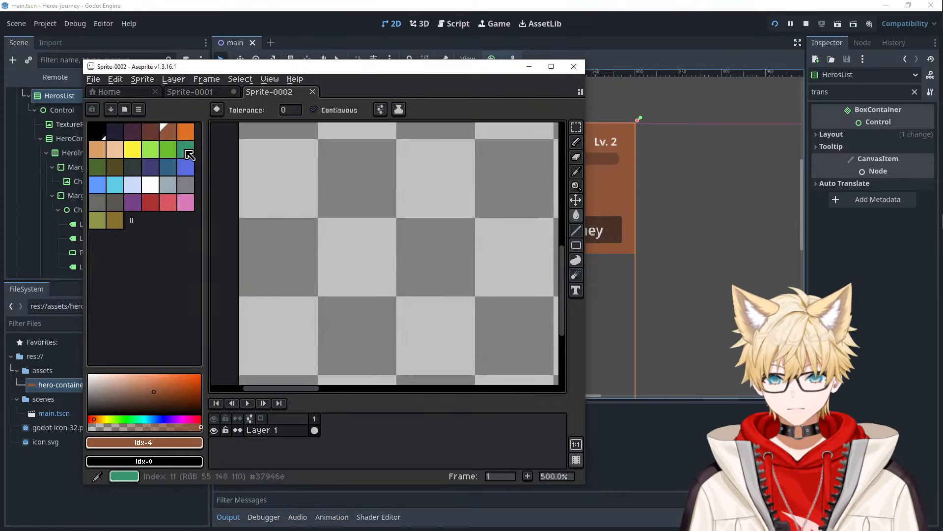
{"action": "scroll", "coordinate": [253, 190], "scroll_direction": "down", "scroll_amount": 2}
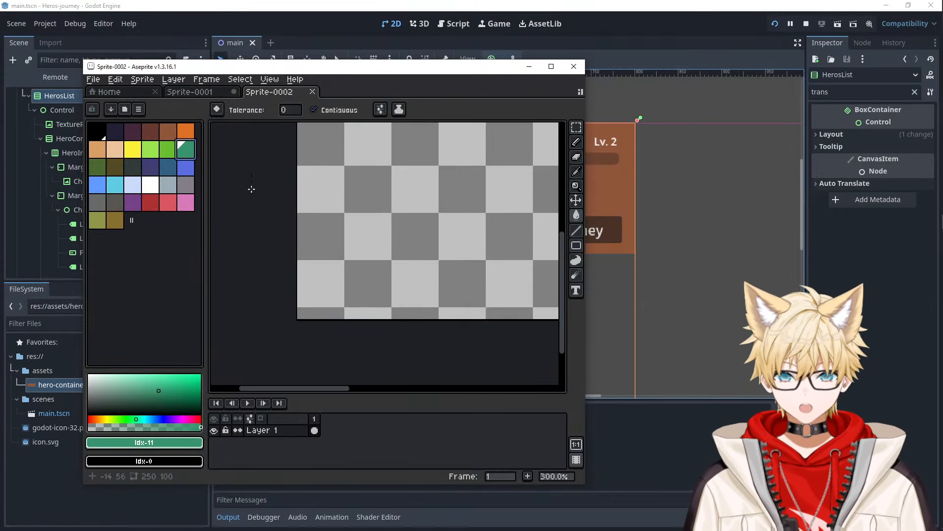
{"action": "left_click", "coordinate": [168, 149]}
{"action": "mouse_move", "coordinate": [374, 227]}
{"action": "middle_mouse_down"}
{"action": "mouse_move", "coordinate": [347, 225]}
{"action": "mouse_move", "coordinate": [312, 244]}
{"action": "middle_mouse_up"}
{"action": "key", "text": "b"}
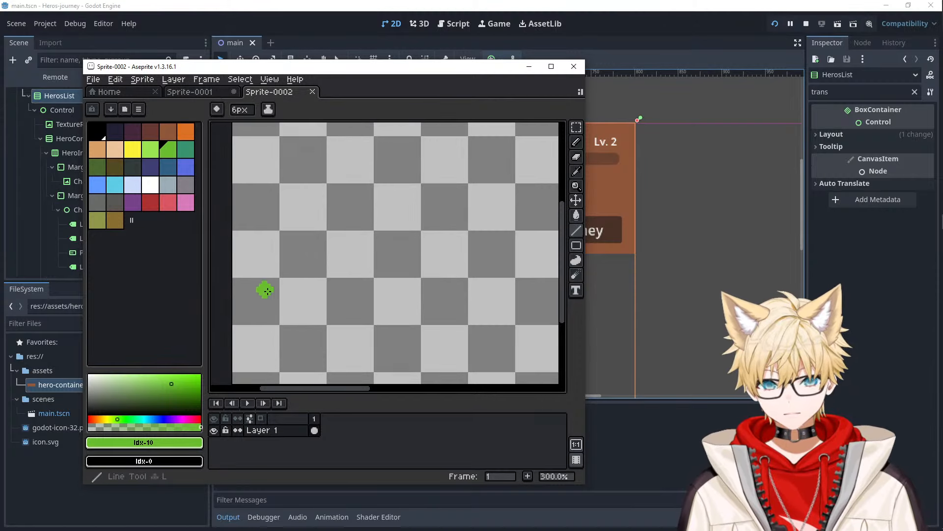
{"action": "left_click", "coordinate": [230, 114]}
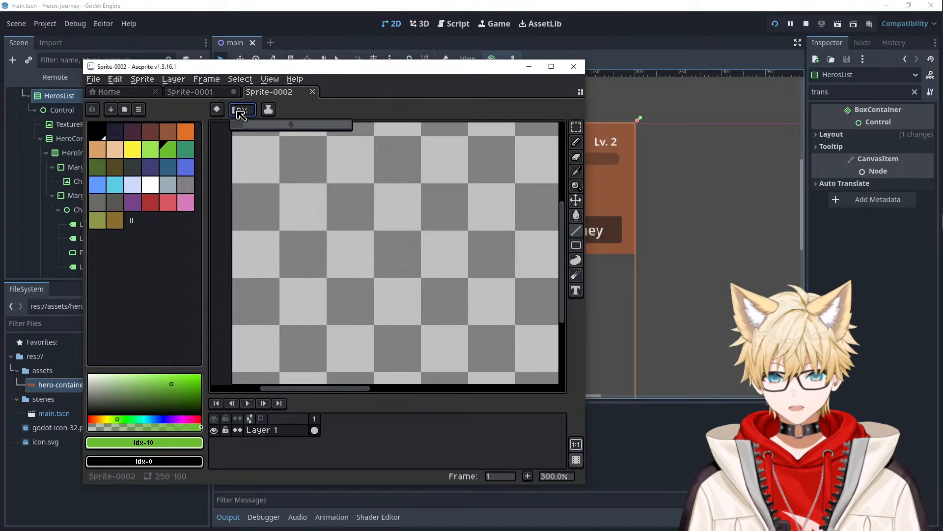
{"action": "type", "text": "1"}
{"action": "left_click", "coordinate": [296, 217]}
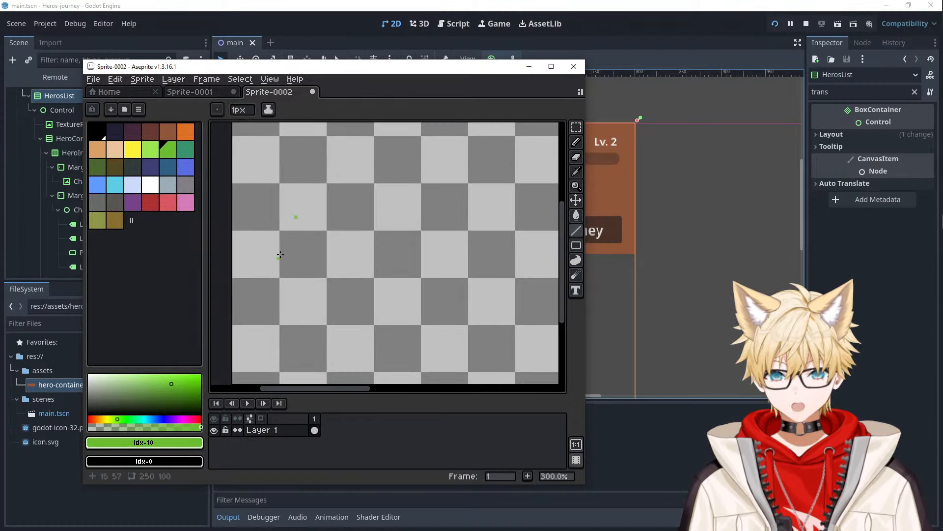
{"action": "left_click_drag", "start_coordinate": [233, 323], "coordinate": [421, 138]}
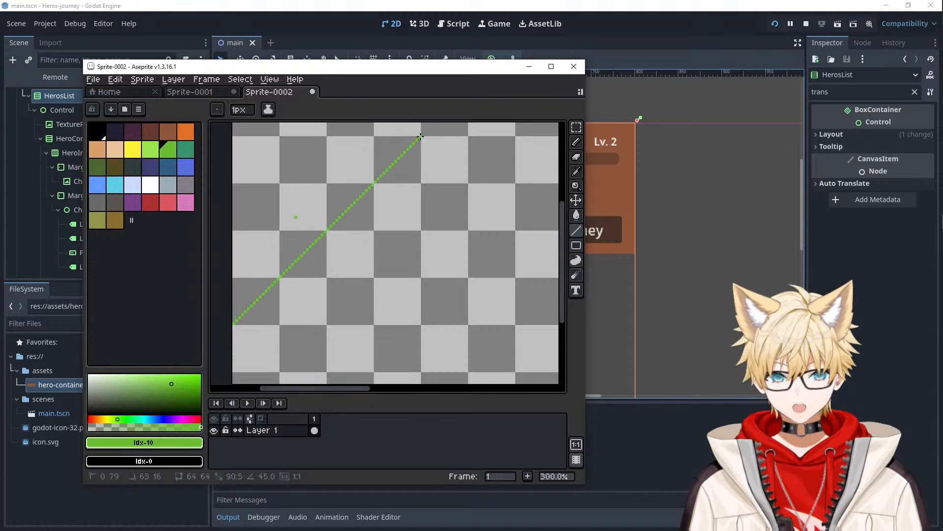
- Draw green horizontal lines from the lower and upper ends of the diagonal to the canvas's right edge
{"action": "scroll", "coordinate": [422, 242], "scroll_direction": "down", "scroll_amount": 1, "text": "ctrl"}
{"action": "scroll", "coordinate": [424, 239], "scroll_direction": "right", "scroll_amount": 3}
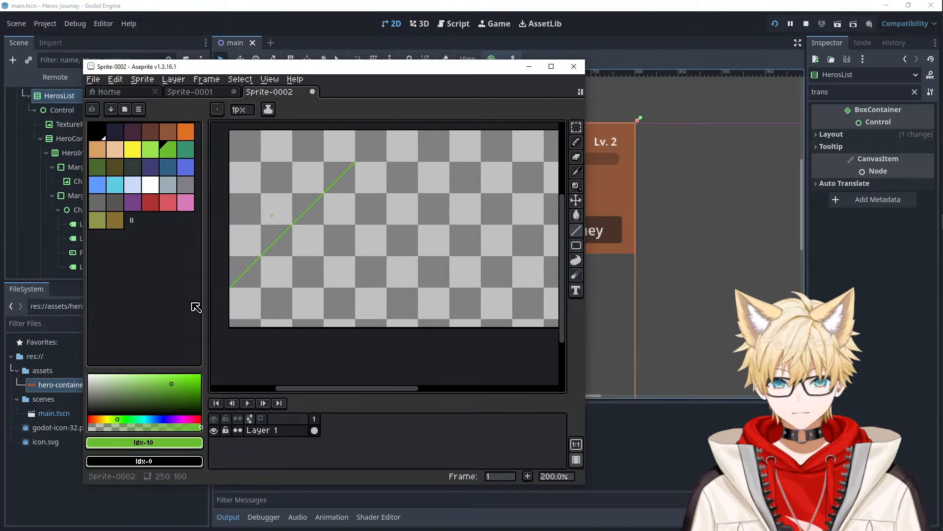
{"action": "left_click_drag", "start_coordinate": [231, 285], "coordinate": [505, 286]}
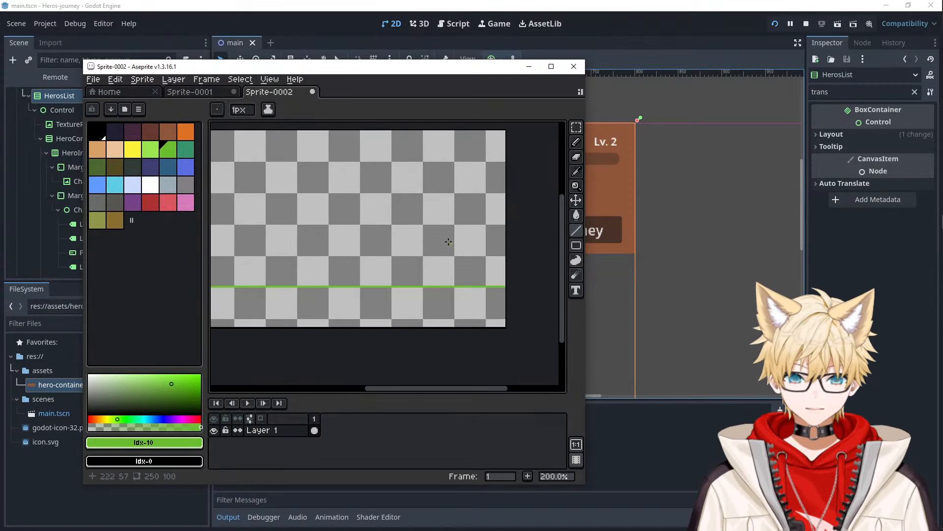
{"action": "middle_click_drag", "start_coordinate": [409, 228], "coordinate": [415, 252]}
{"action": "scroll", "coordinate": [320, 204], "scroll_direction": "up", "scroll_amount": 1}
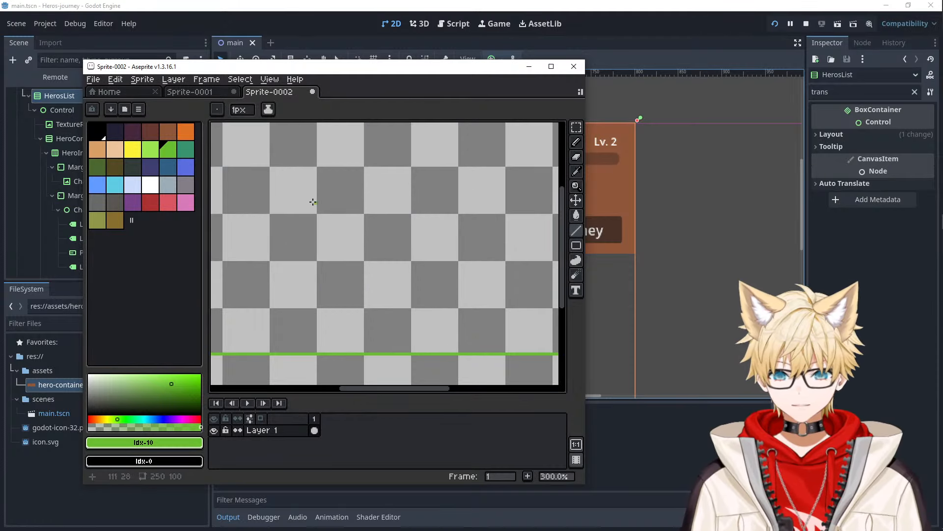
{"action": "left_click_drag", "start_coordinate": [300, 201], "coordinate": [443, 201]}
{"action": "scroll", "coordinate": [455, 289], "scroll_direction": "down", "scroll_amount": 3}
{"action": "scroll", "coordinate": [428, 282], "scroll_direction": "up", "scroll_amount": 2}
{"action": "middle_click_drag", "start_coordinate": [457, 308], "coordinate": [470, 240]}
{"action": "mouse_move", "coordinate": [503, 185]}
{"action": "left_mouse_down"}
{"action": "mouse_move", "coordinate": [428, 294]}
{"action": "mouse_move", "coordinate": [389, 312]}
{"action": "mouse_move", "coordinate": [445, 253]}
{"action": "mouse_move", "coordinate": [503, 256]}
{"action": "mouse_move", "coordinate": [503, 186]}
{"action": "left_mouse_up"}
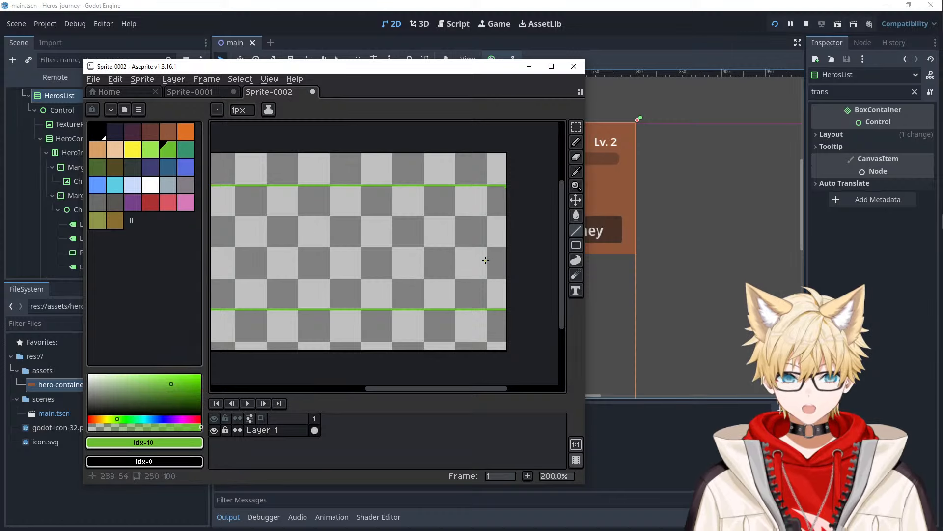
- Fill the area enclosed by the diagonal and the two horizontal lines with the same green
{"action": "scroll", "coordinate": [485, 260], "scroll_direction": "down", "scroll_amount": 2}
{"action": "scroll", "coordinate": [472, 257], "scroll_direction": "up", "scroll_amount": 1}
{"action": "scroll", "coordinate": [472, 257], "scroll_direction": "up", "scroll_amount": 1}
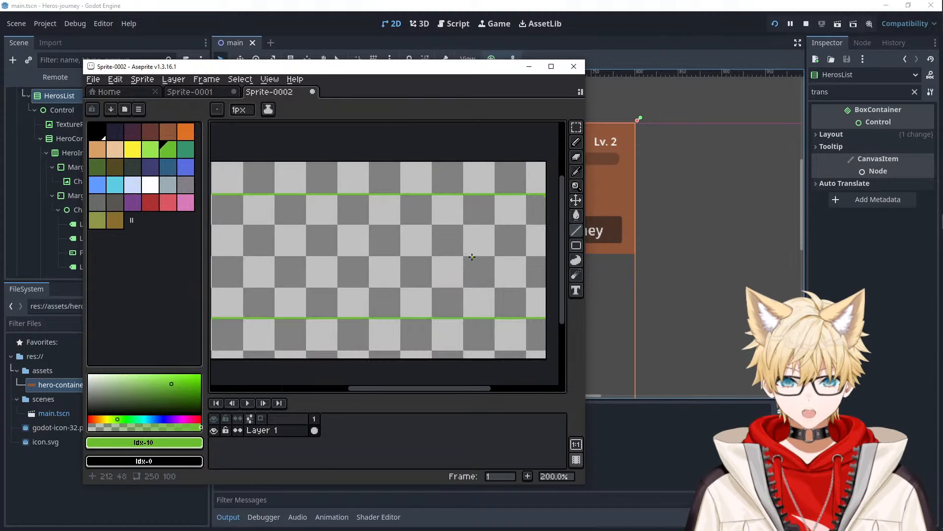
{"action": "scroll", "coordinate": [472, 257], "scroll_direction": "down", "scroll_amount": 1}
{"action": "key", "text": "g"}
{"action": "left_click", "coordinate": [487, 275]}
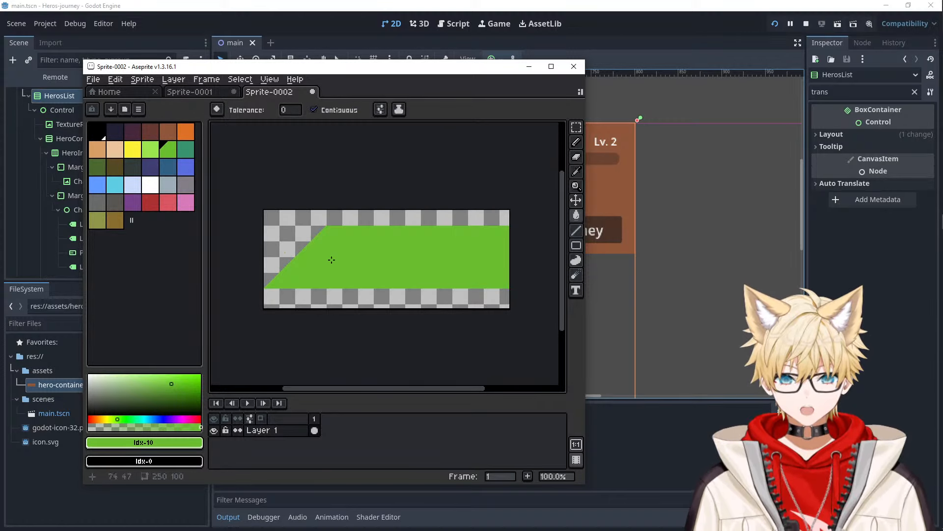
- Undo the green fill and the lines drawn on the canvas
{"action": "scroll", "coordinate": [364, 253], "scroll_direction": "up", "scroll_amount": 1}
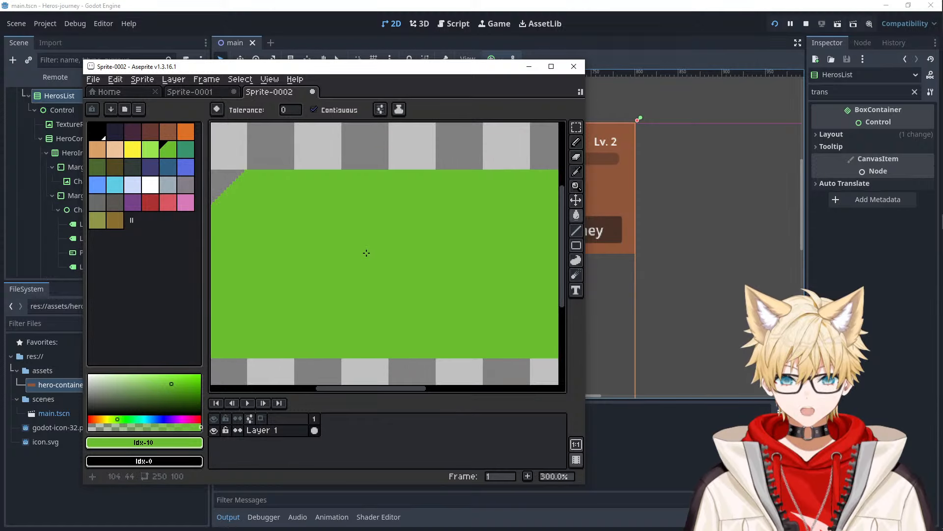
{"action": "key", "text": "ctrl+z"}
{"action": "key", "text": "ctrl+z"}
{"action": "key", "text": "ctrl+z"}
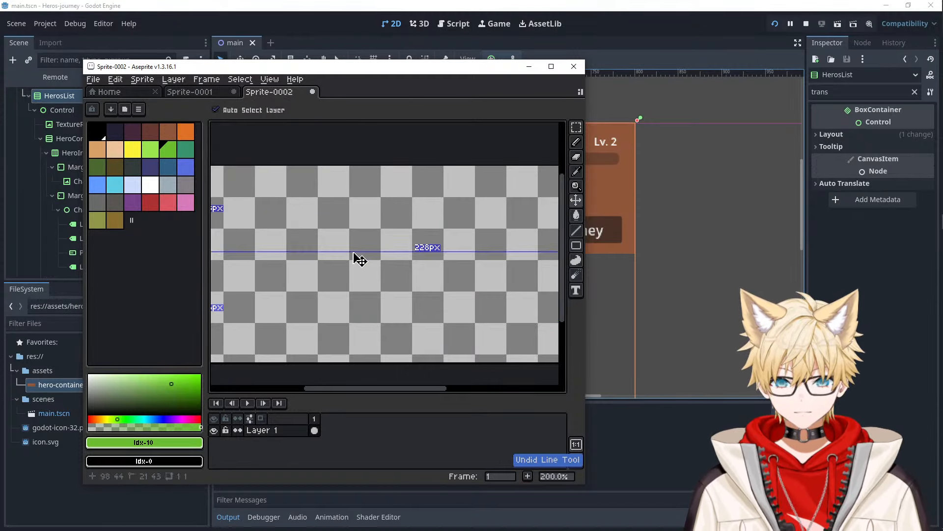
- Create a new RGBA sprite 350 px wide and 50 px high with a transparent background
{"action": "left_click", "coordinate": [100, 81]}
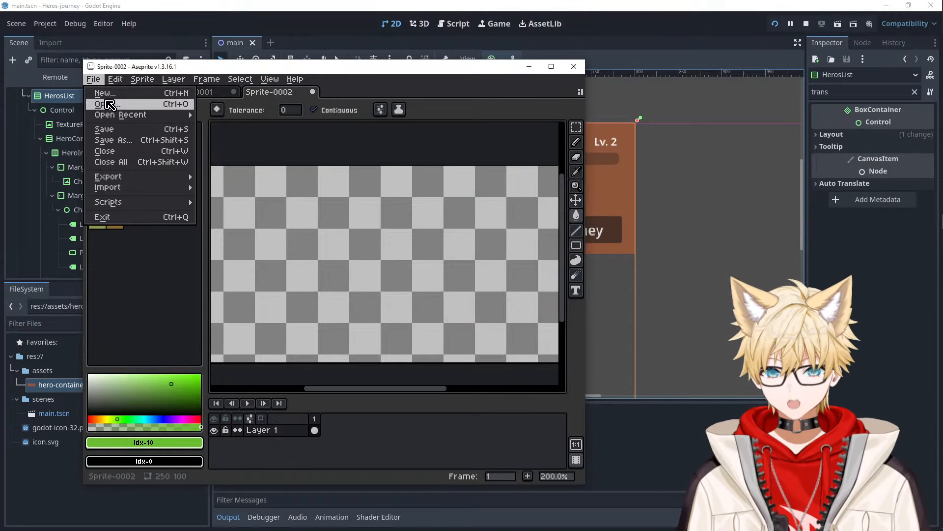
{"action": "left_click", "coordinate": [105, 93]}
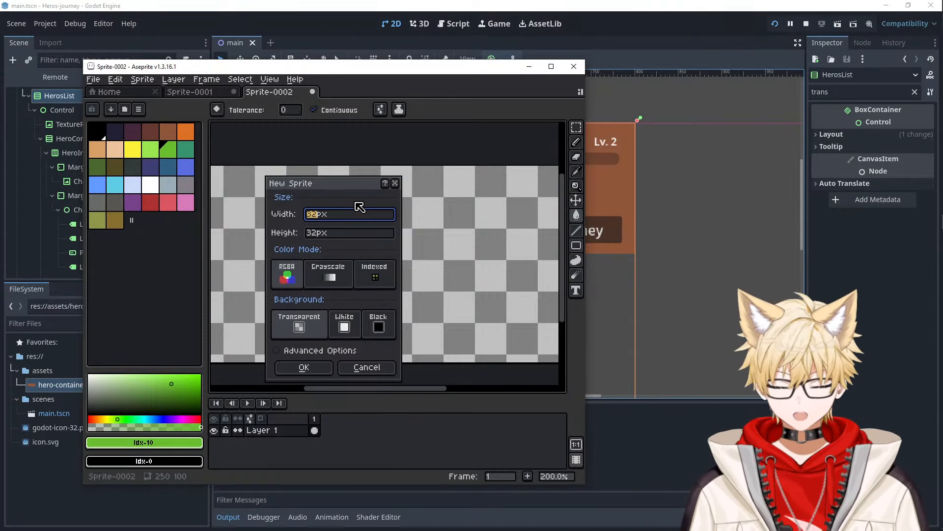
{"action": "type", "text": "250"}
{"action": "key", "text": "Tab"}
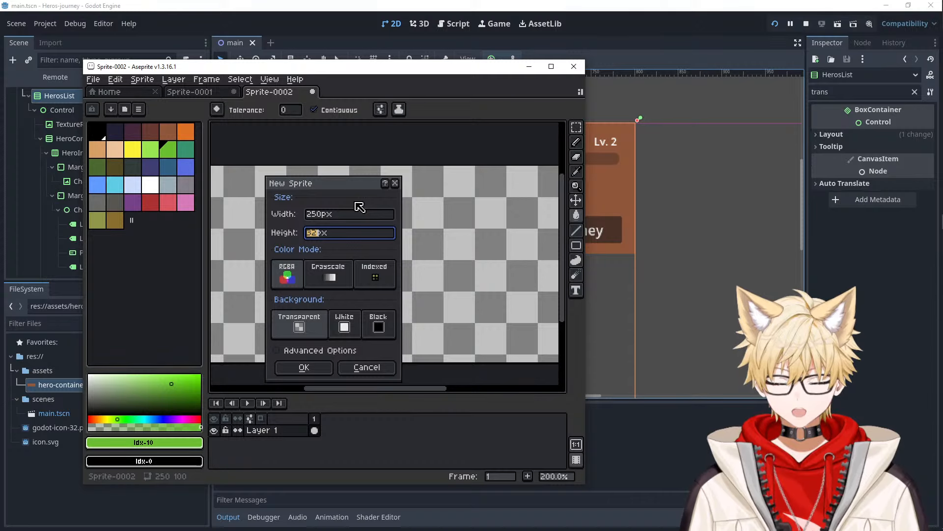
{"action": "left_click", "coordinate": [311, 215]}
{"action": "left_click", "coordinate": [309, 235]}
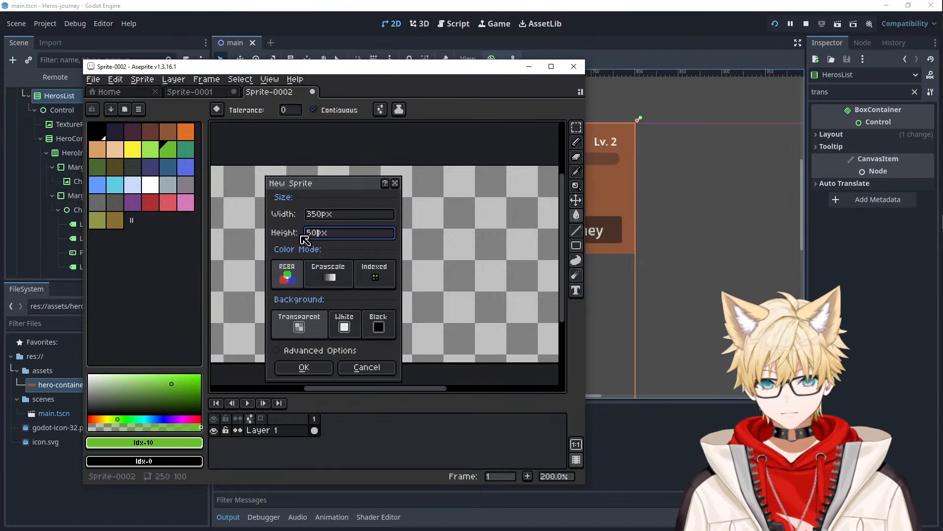
{"action": "type", "text": "50"}
{"action": "key", "text": "Return"}
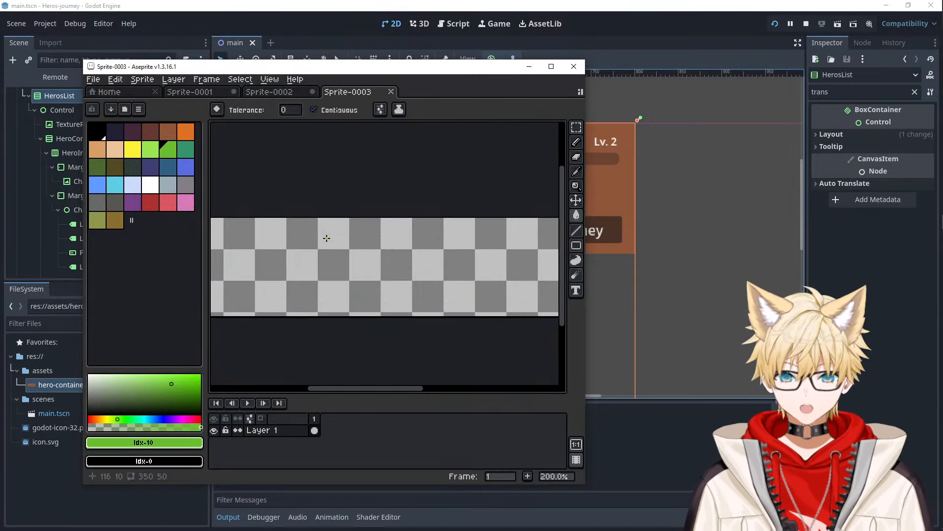
- Draw a 1 px green 45-degree diagonal, about 48 px wide and high, from the canvas's left edge up to its upper edge
{"action": "scroll", "coordinate": [327, 238], "scroll_direction": "up", "scroll_amount": 1}
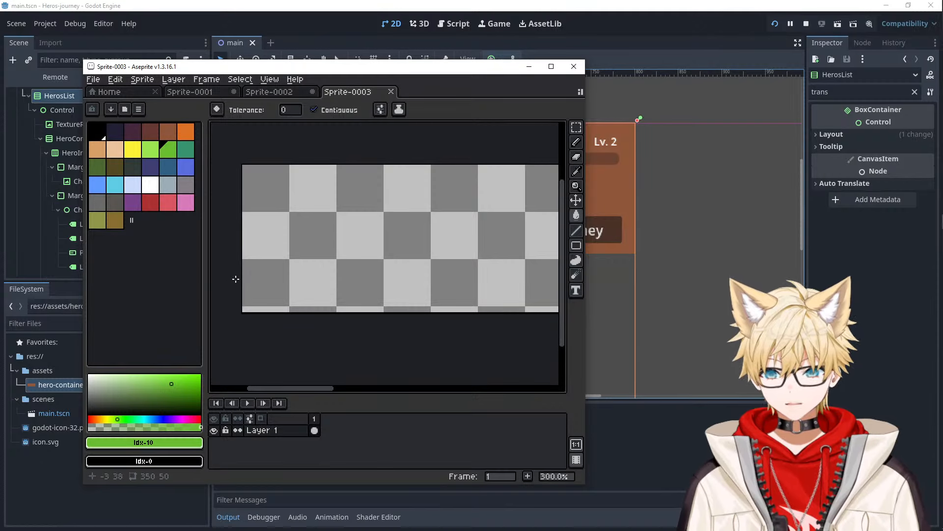
{"action": "left_click", "coordinate": [244, 303]}
{"action": "key", "text": "l"}
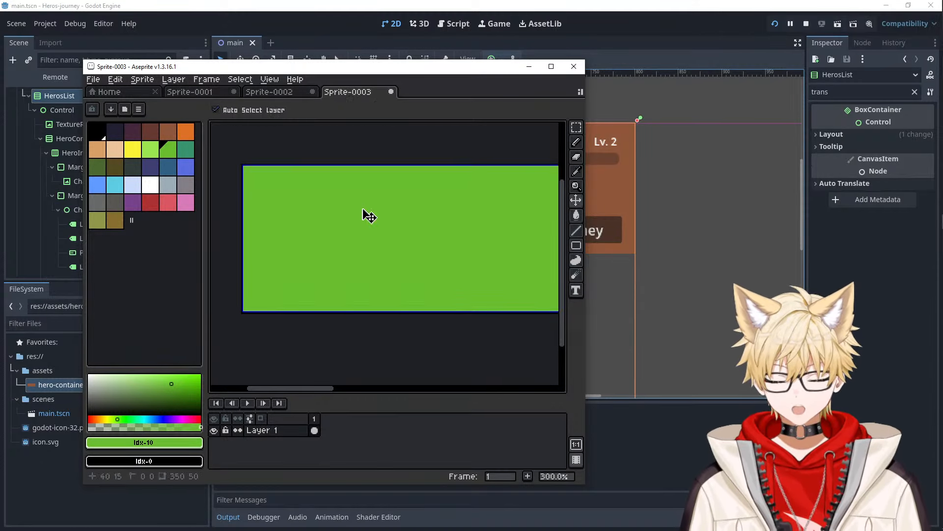
{"action": "key", "text": "ctrl+z"}
{"action": "left_click_drag", "start_coordinate": [243, 304], "coordinate": [382, 166]}
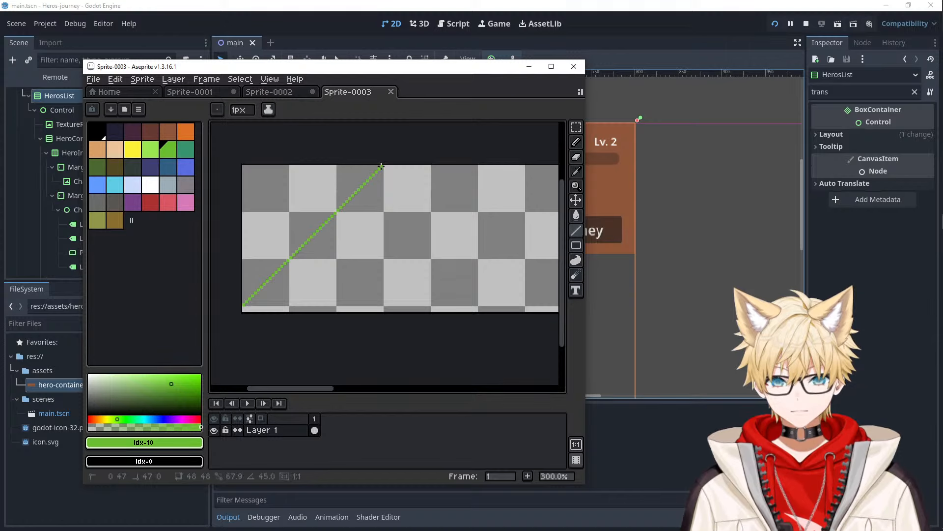
- Draw a matching green 45-degree diagonal at the sprite's right end, rising from near the lower edge to the canvas's right edge
{"action": "scroll", "coordinate": [432, 240], "scroll_direction": "down", "scroll_amount": 2}
{"action": "middle_click_drag", "start_coordinate": [459, 249], "coordinate": [277, 222]}
{"action": "middle_click_drag", "start_coordinate": [464, 216], "coordinate": [338, 219]}
{"action": "scroll", "coordinate": [435, 196], "scroll_direction": "up", "scroll_amount": 2}
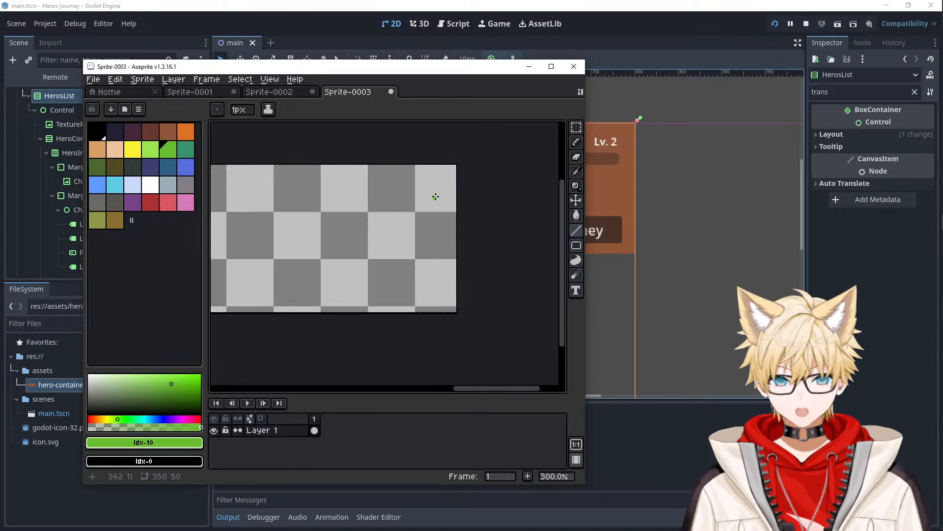
{"action": "scroll", "coordinate": [454, 166], "scroll_direction": "up", "scroll_amount": 1}
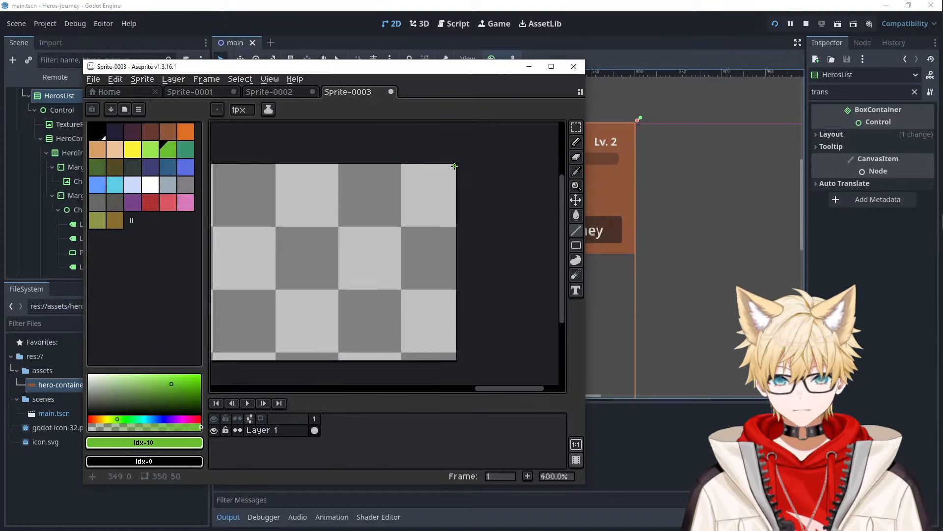
{"action": "left_click_drag", "start_coordinate": [455, 166], "coordinate": [275, 352]}
{"action": "key", "text": "ctrl+z"}
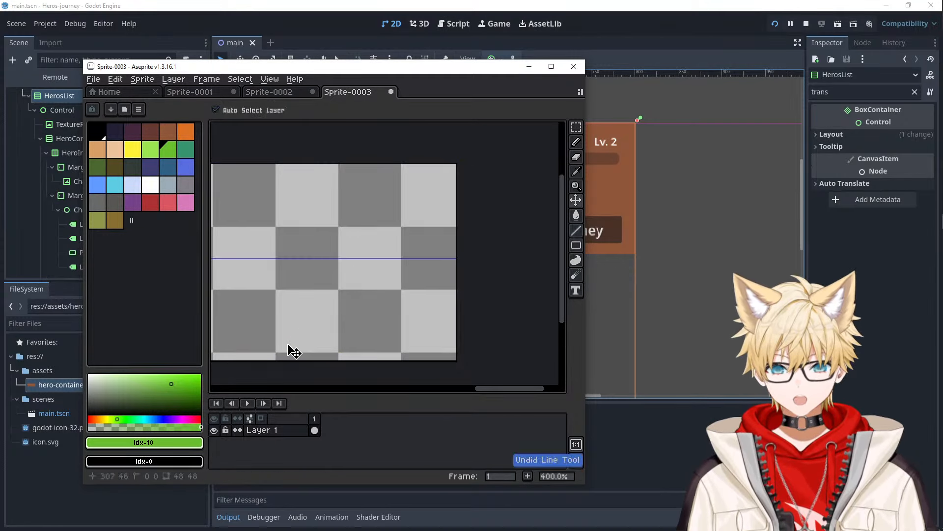
{"action": "left_click_drag", "start_coordinate": [278, 349], "coordinate": [462, 163]}
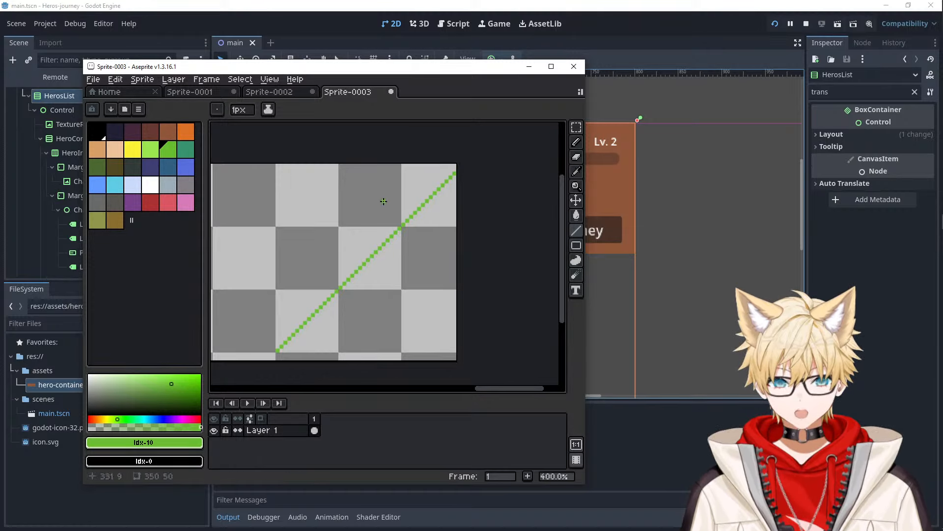
{"action": "key", "text": "g"}
{"action": "left_click", "coordinate": [352, 228]}
{"action": "key", "text": "ctrl+z"}
- Connect the two diagonals with green horizontal lines at their lower ends and along the canvas's upper edge
{"action": "middle_click_drag", "start_coordinate": [317, 279], "coordinate": [497, 250]}
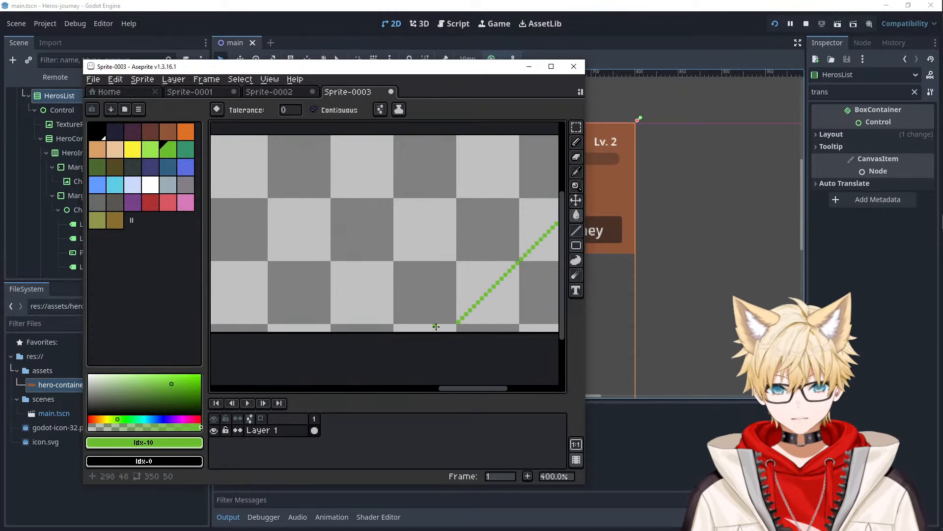
{"action": "key", "text": "l"}
{"action": "mouse_move", "coordinate": [454, 323]}
{"action": "left_mouse_down"}
{"action": "mouse_move", "coordinate": [273, 325]}
{"action": "mouse_move", "coordinate": [216, 308]}
{"action": "mouse_move", "coordinate": [336, 321]}
{"action": "mouse_move", "coordinate": [326, 319]}
{"action": "left_mouse_up"}
{"action": "scroll", "coordinate": [415, 209], "scroll_direction": "right", "scroll_amount": 3}
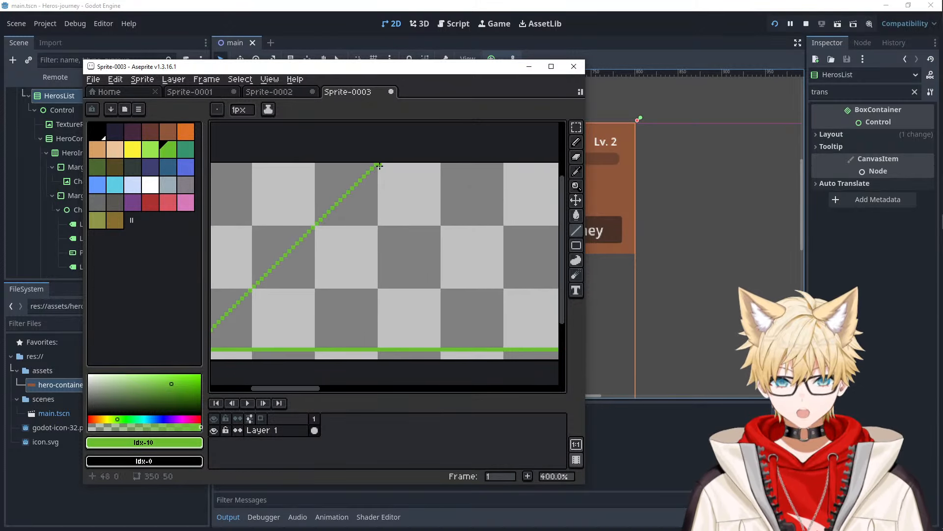
{"action": "mouse_move", "coordinate": [379, 166]}
{"action": "left_mouse_down"}
{"action": "mouse_move", "coordinate": [559, 161]}
{"action": "mouse_move", "coordinate": [536, 163]}
{"action": "left_mouse_up"}
- Fill the parallelogram enclosed by the diagonals and horizontal lines with the same green
{"action": "key", "text": "g"}
{"action": "left_click", "coordinate": [464, 186]}
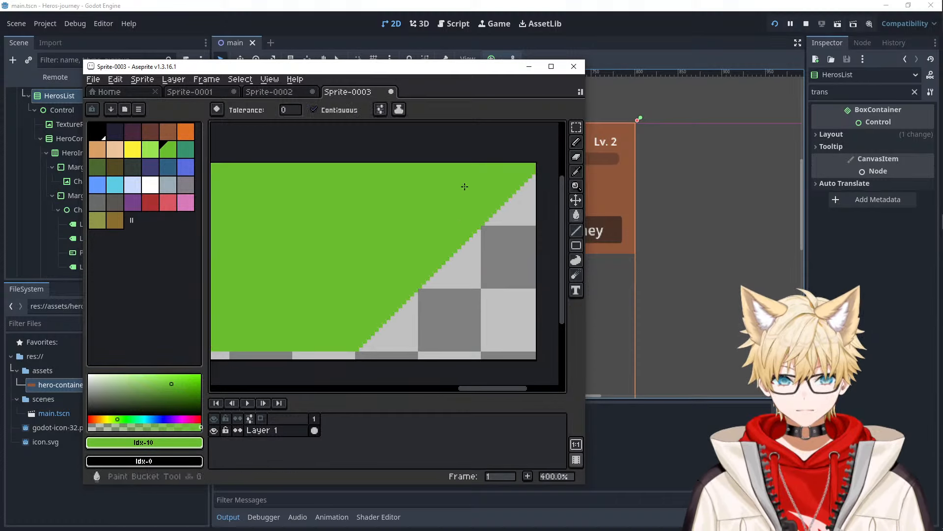
{"action": "scroll", "coordinate": [467, 230], "scroll_direction": "down", "scroll_amount": 3}
{"action": "middle_click_drag", "start_coordinate": [450, 230], "coordinate": [453, 249]}
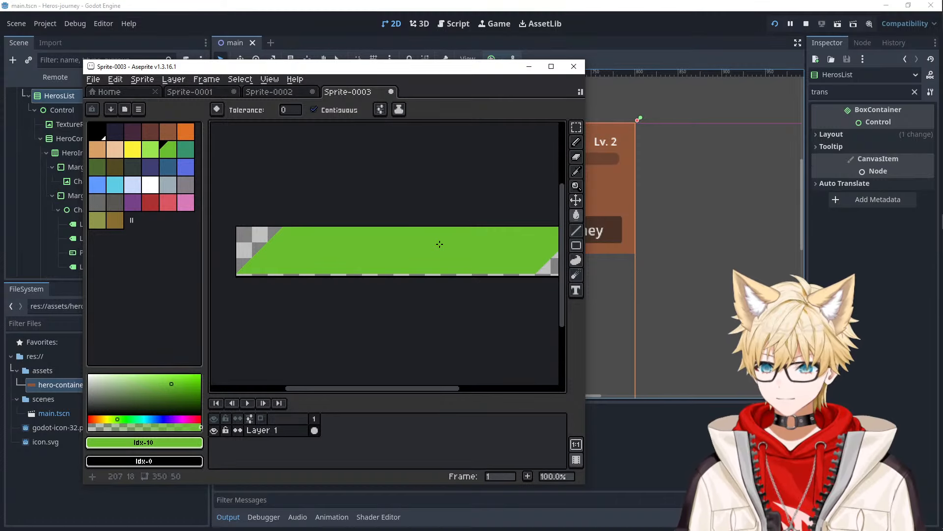
{"action": "scroll", "coordinate": [457, 238], "scroll_direction": "down", "scroll_amount": 1}
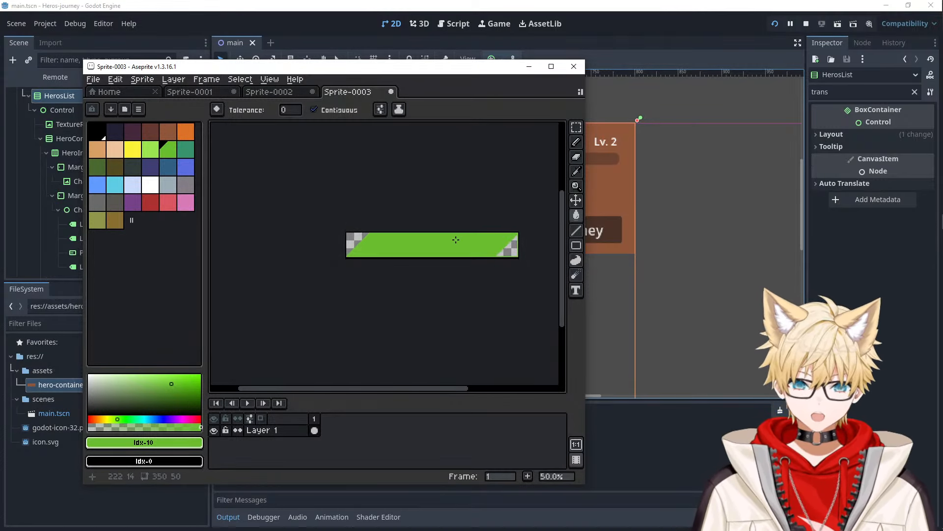
- Extend the right diagonal down to the canvas's lower edge and fill the empty strip beneath the parallelogram with green
{"action": "scroll", "coordinate": [455, 237], "scroll_direction": "up", "scroll_amount": 1}
{"action": "middle_click_drag", "start_coordinate": [454, 238], "coordinate": [438, 244]}
{"action": "scroll", "coordinate": [487, 263], "scroll_direction": "up", "scroll_amount": 3}
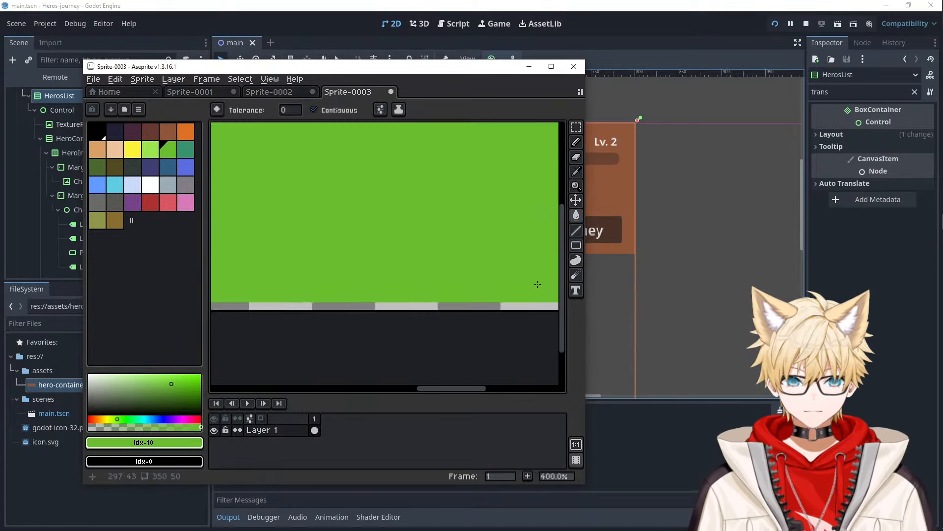
{"action": "middle_click_drag", "start_coordinate": [537, 280], "coordinate": [430, 274]}
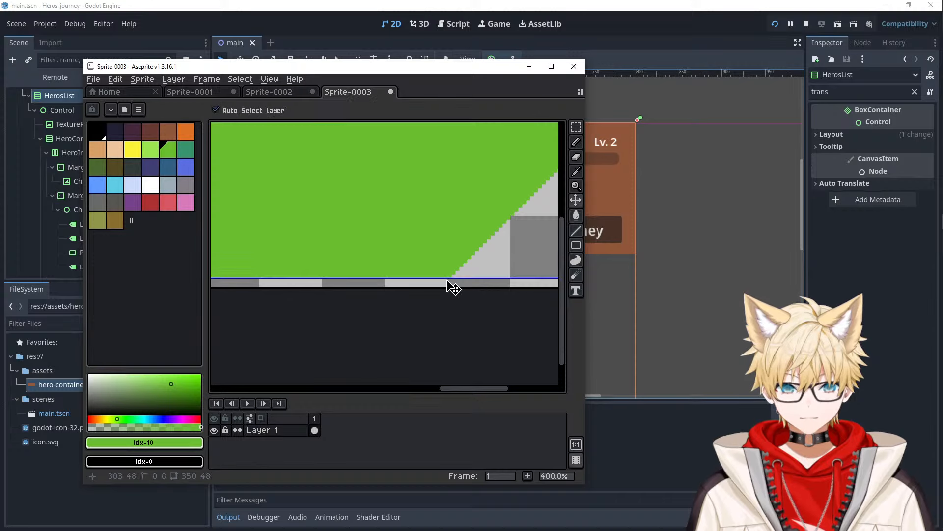
{"action": "key", "text": "l"}
{"action": "left_click_drag", "start_coordinate": [447, 281], "coordinate": [433, 292]}
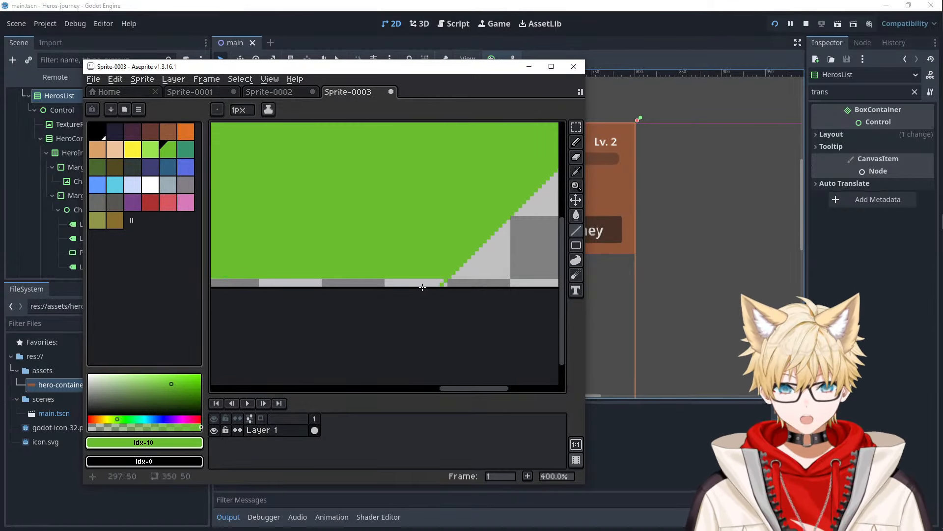
{"action": "key", "text": "g"}
{"action": "left_click", "coordinate": [416, 282]}
- Select the whole canvas with the rectangular marquee, shift the green parallelogram 2 px to the right and deselect it
{"action": "scroll", "coordinate": [359, 264], "scroll_direction": "down", "scroll_amount": 4}
{"action": "mouse_move", "coordinate": [274, 256]}
{"action": "middle_mouse_down"}
{"action": "mouse_move", "coordinate": [393, 268]}
{"action": "mouse_move", "coordinate": [412, 249]}
{"action": "middle_mouse_up"}
{"action": "scroll", "coordinate": [392, 269], "scroll_direction": "up", "scroll_amount": 3}
{"action": "scroll", "coordinate": [412, 249], "scroll_direction": "down", "scroll_amount": 1}
{"action": "middle_click_drag", "start_coordinate": [488, 234], "coordinate": [428, 245]}
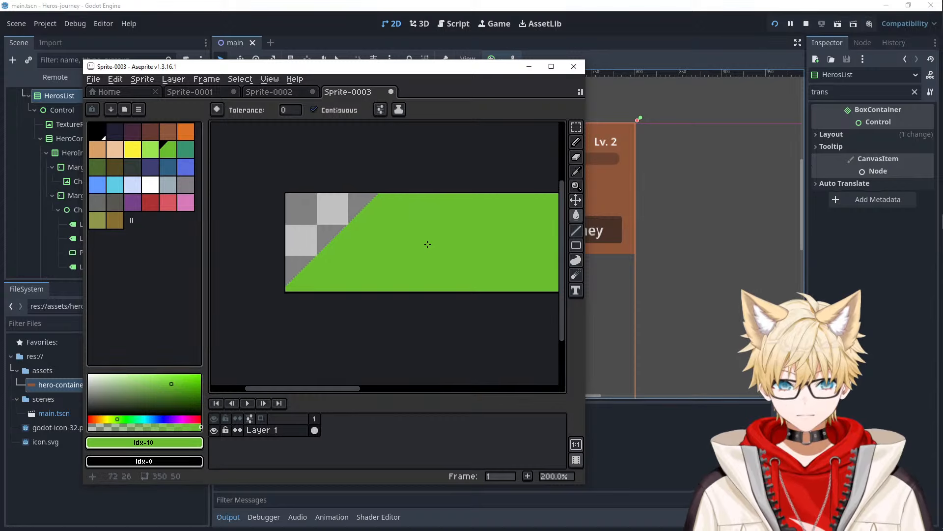
{"action": "left_click", "coordinate": [577, 127]}
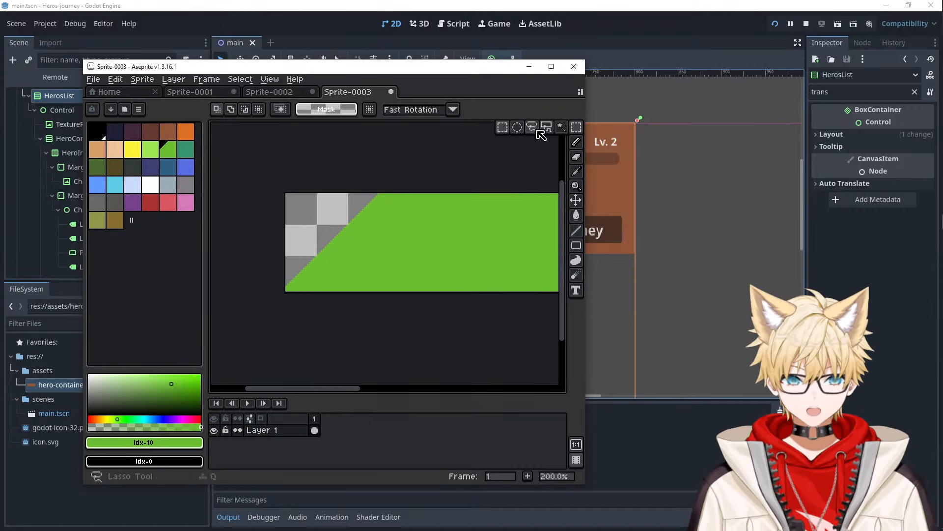
{"action": "scroll", "coordinate": [557, 355], "scroll_direction": "right", "scroll_amount": 2, "text": "shift"}
{"action": "left_click_drag", "start_coordinate": [559, 354], "coordinate": [556, 310]}
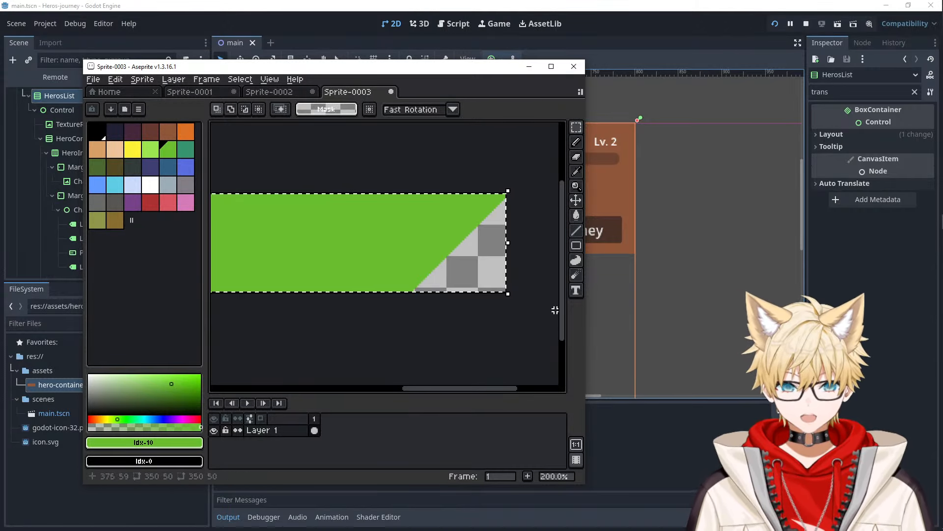
{"action": "key", "text": "Right"}
{"action": "key", "text": "Right"}
{"action": "key", "text": "Right"}
{"action": "key", "text": "Right"}
{"action": "key", "text": "Right"}
{"action": "middle_click_drag", "start_coordinate": [286, 164], "coordinate": [555, 139]}
{"action": "key", "text": "Left"}
{"action": "key", "text": "Left"}
{"action": "key", "text": "Left"}
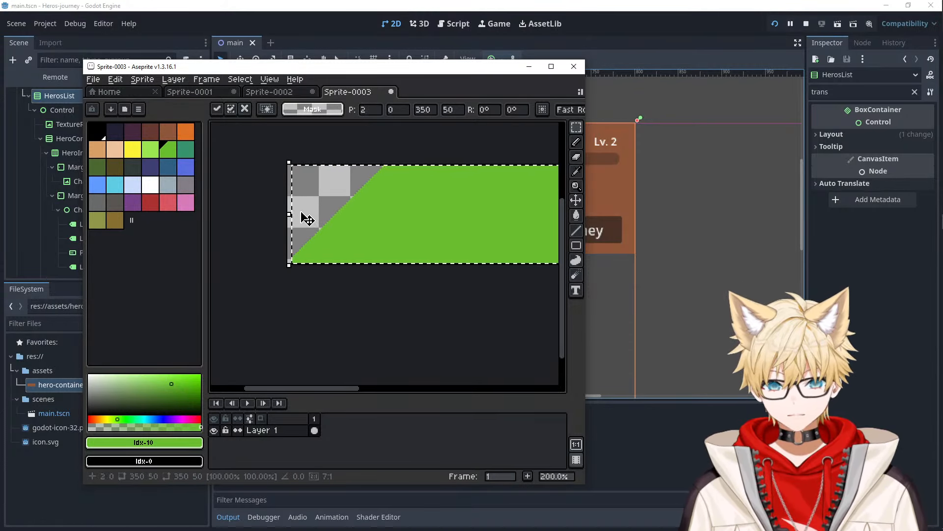
{"action": "left_click", "coordinate": [307, 298]}
- Extend the parallelogram's lower-left tip with green pixels to the canvas's lower-left corner using the 1 px Line tool
{"action": "scroll", "coordinate": [291, 258], "scroll_direction": "up", "scroll_amount": 10}
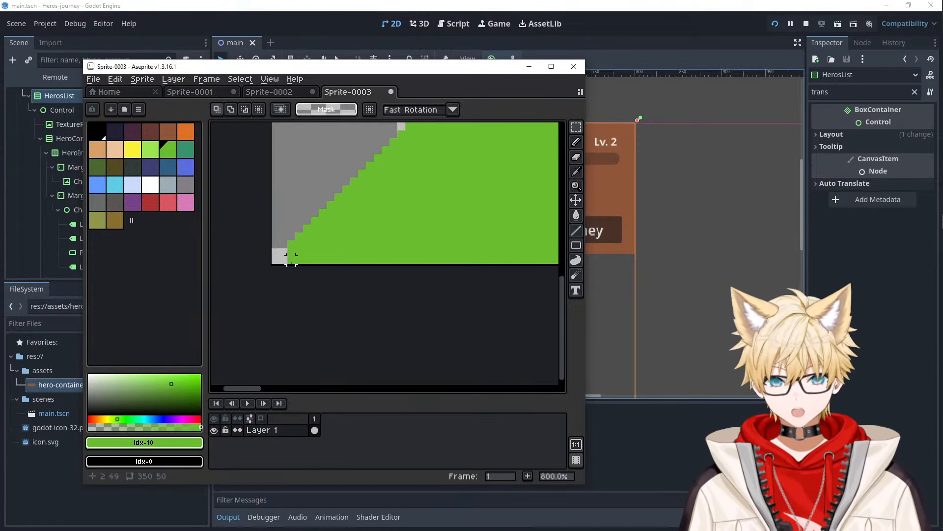
{"action": "key", "text": "l"}
{"action": "left_click_drag", "start_coordinate": [357, 226], "coordinate": [359, 250]}
{"action": "left_click", "coordinate": [325, 251]}
- Examine the shape and both slanted ends of the green parallelogram at different magnifications
{"action": "scroll", "coordinate": [393, 266], "scroll_direction": "down", "scroll_amount": 5}
{"action": "scroll", "coordinate": [492, 255], "scroll_direction": "down", "scroll_amount": 7}
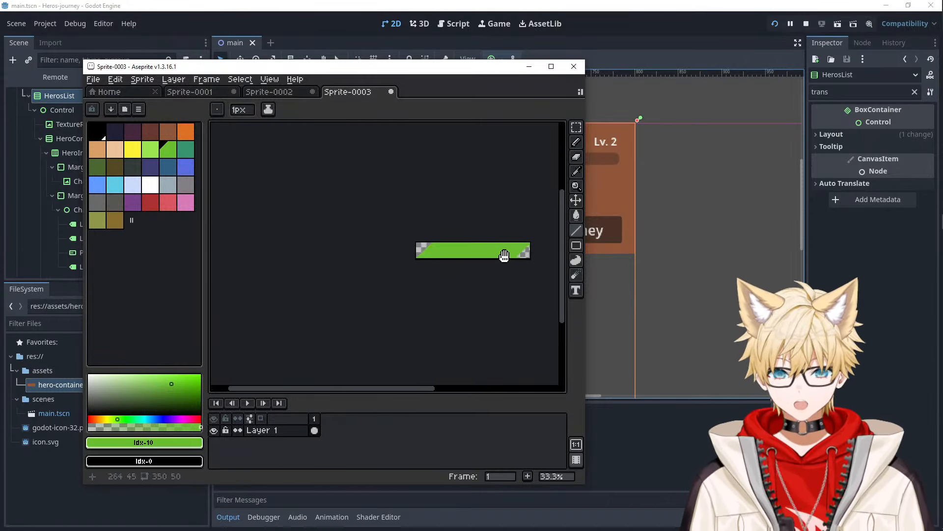
{"action": "scroll", "coordinate": [460, 265], "scroll_direction": "up", "scroll_amount": 3}
{"action": "scroll", "coordinate": [465, 261], "scroll_direction": "down", "scroll_amount": 1}
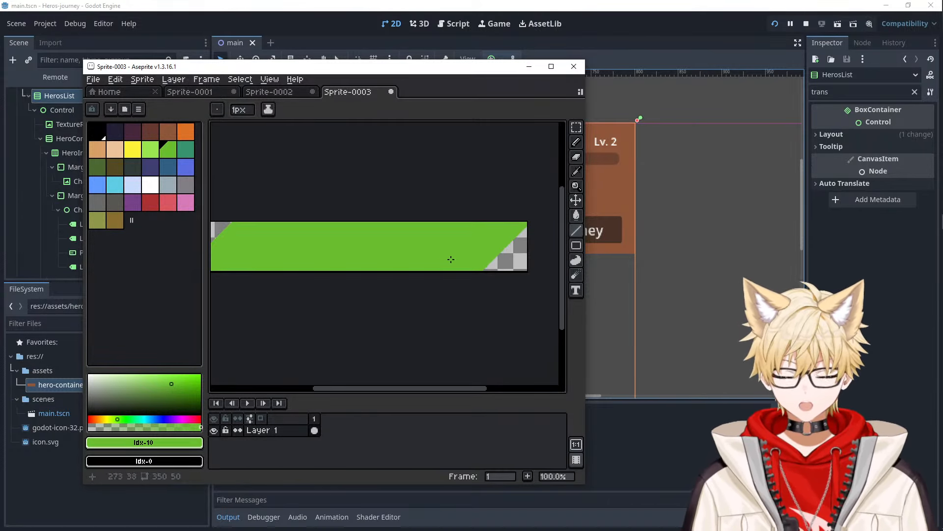
{"action": "mouse_move", "coordinate": [451, 259]}
{"action": "middle_mouse_down"}
{"action": "mouse_move", "coordinate": [526, 261]}
{"action": "mouse_move", "coordinate": [428, 274]}
{"action": "mouse_move", "coordinate": [434, 265]}
{"action": "middle_mouse_up"}
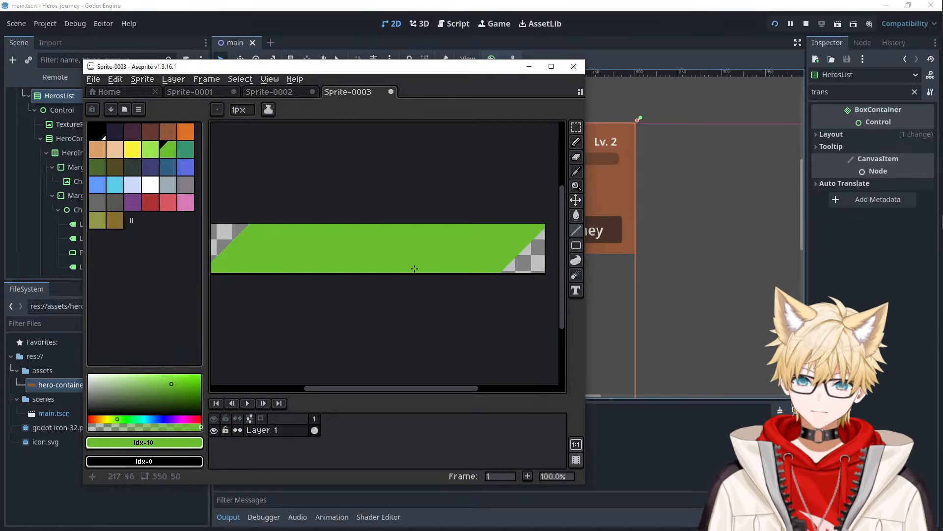
{"action": "scroll", "coordinate": [414, 268], "scroll_direction": "down", "scroll_amount": 1}
{"action": "scroll", "coordinate": [414, 269], "scroll_direction": "up", "scroll_amount": 1}
{"action": "scroll", "coordinate": [414, 268], "scroll_direction": "down", "scroll_amount": 1}
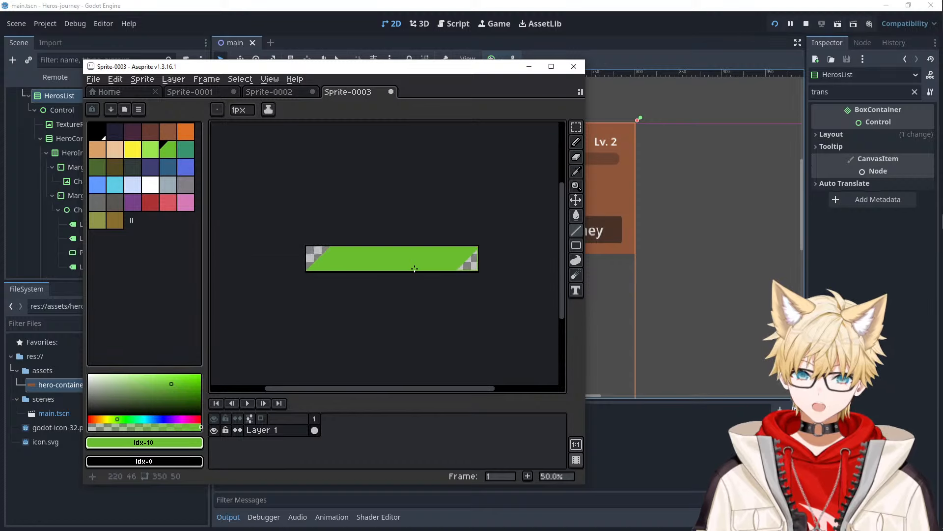
{"action": "scroll", "coordinate": [476, 270], "scroll_direction": "up", "scroll_amount": 2}
{"action": "scroll", "coordinate": [476, 270], "scroll_direction": "down", "scroll_amount": 2}
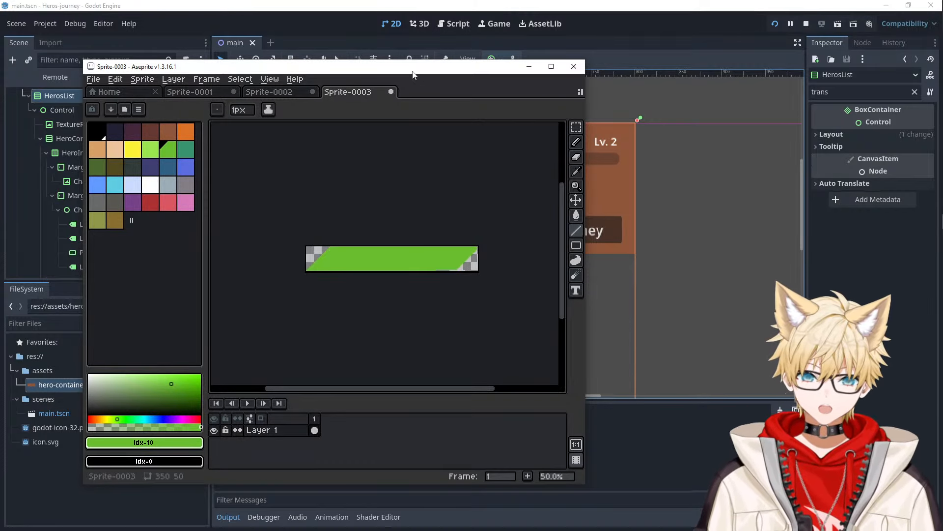
{"action": "left_click_drag", "start_coordinate": [413, 71], "coordinate": [385, 35]}
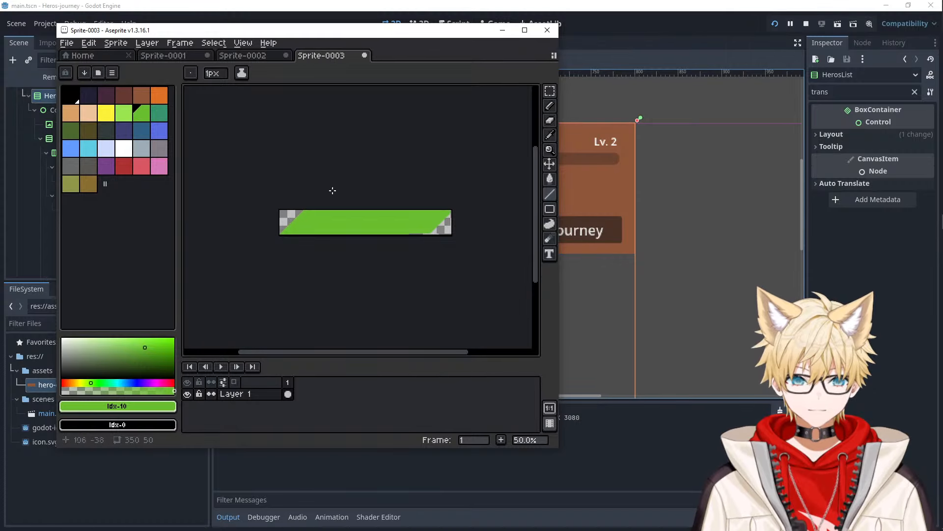
{"action": "scroll", "coordinate": [321, 228], "scroll_direction": "up", "scroll_amount": 2}
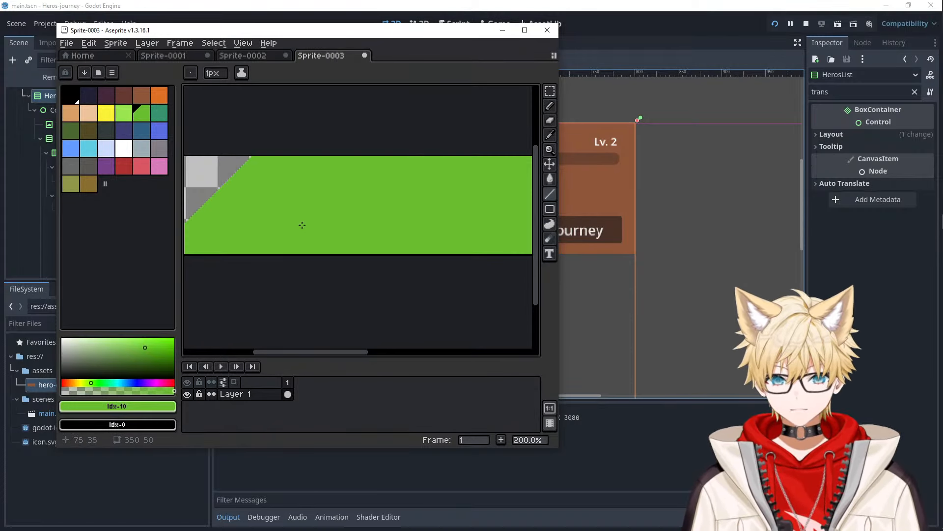
{"action": "middle_click_drag", "start_coordinate": [302, 225], "coordinate": [349, 256]}
{"action": "key", "text": "ctrl"}
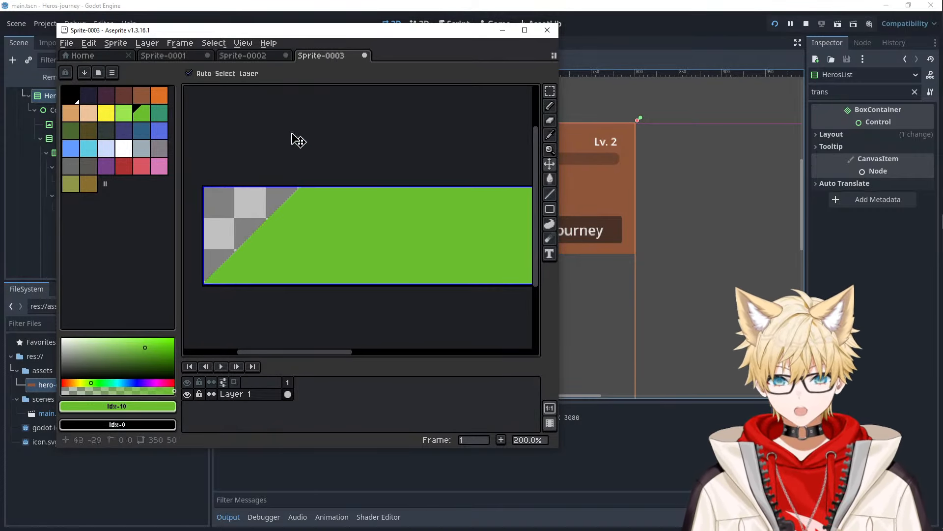
{"action": "left_click", "coordinate": [180, 43]}
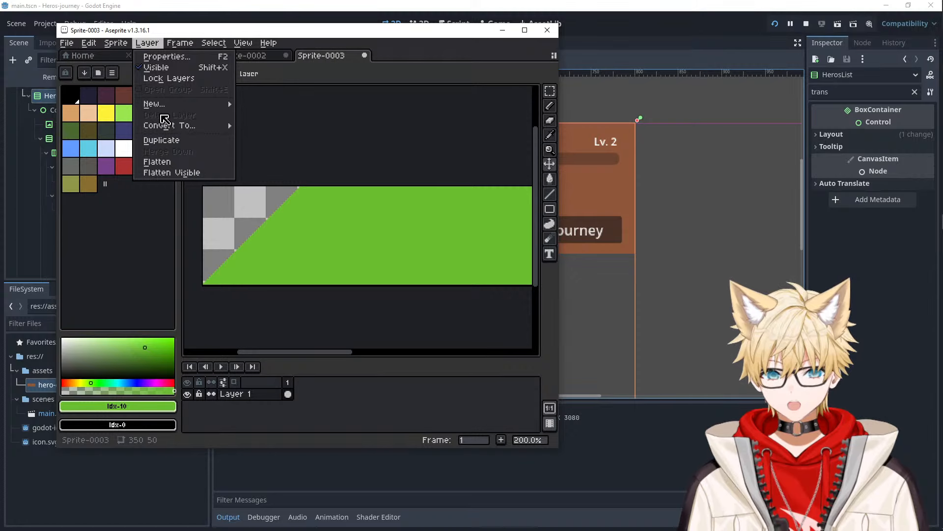
{"action": "left_click", "coordinate": [182, 44]}
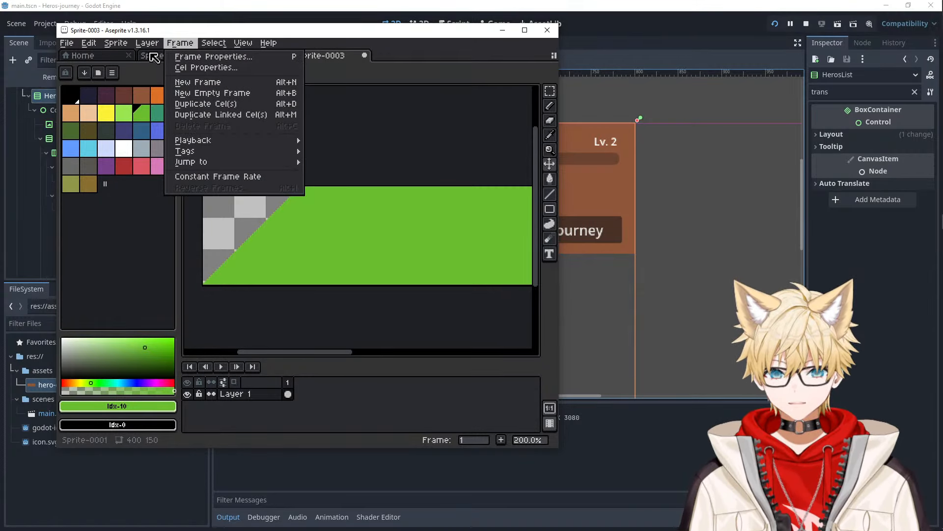
{"action": "mouse_move", "coordinate": [212, 47]}
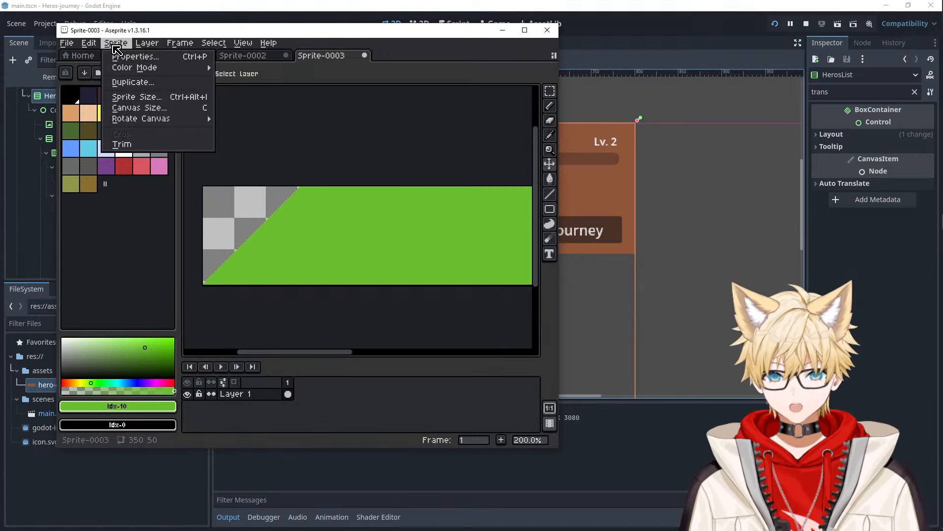
{"action": "left_click", "coordinate": [150, 97]}
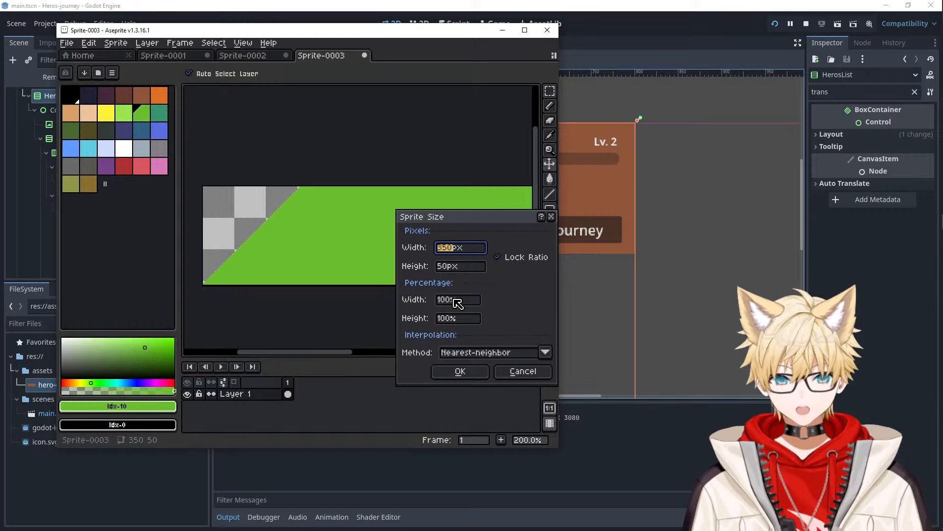
{"action": "left_click", "coordinate": [458, 267]}
{"action": "type", "text": "/25"}
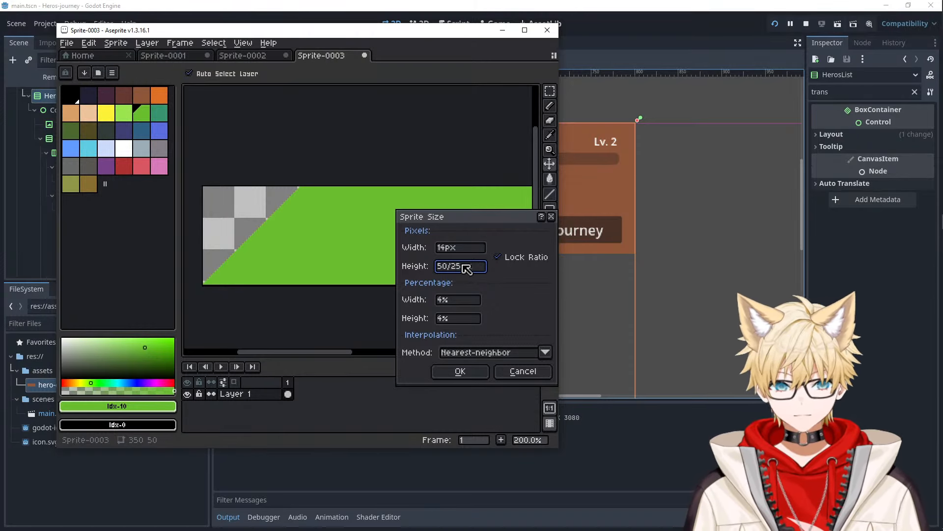
{"action": "left_click", "coordinate": [506, 264]}
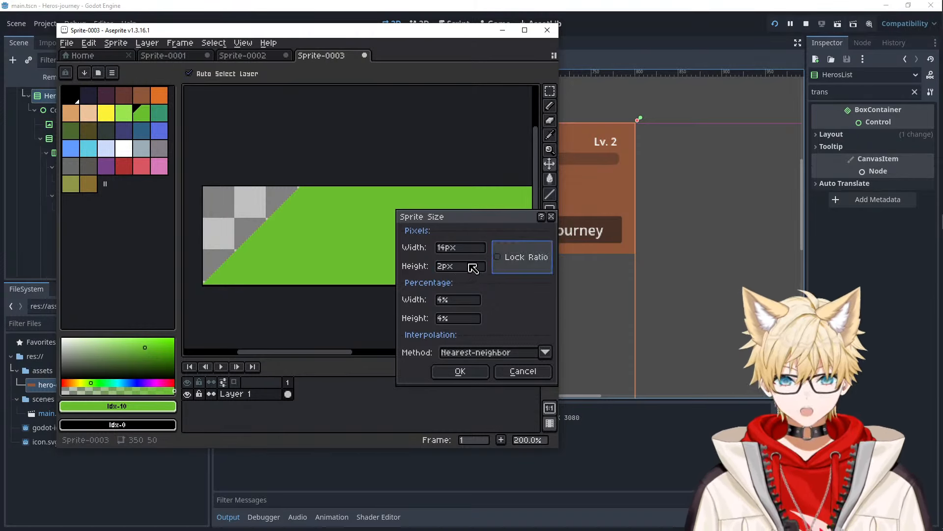
{"action": "left_click", "coordinate": [498, 257]}
{"action": "left_click", "coordinate": [523, 372]}
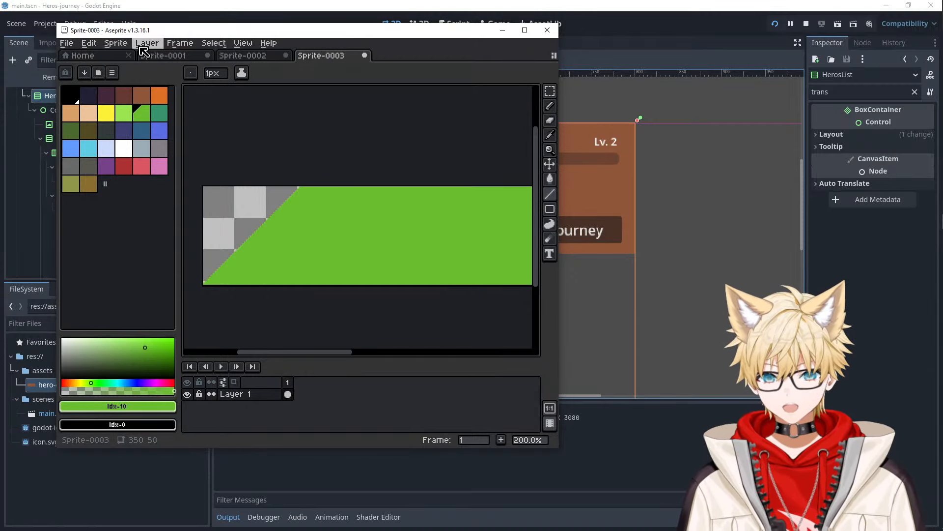
- Resize the sprite to 25 px high with the ratio unlocked, keeping the width at 350 px
{"action": "left_click", "coordinate": [116, 43]}
{"action": "left_click", "coordinate": [134, 98]}
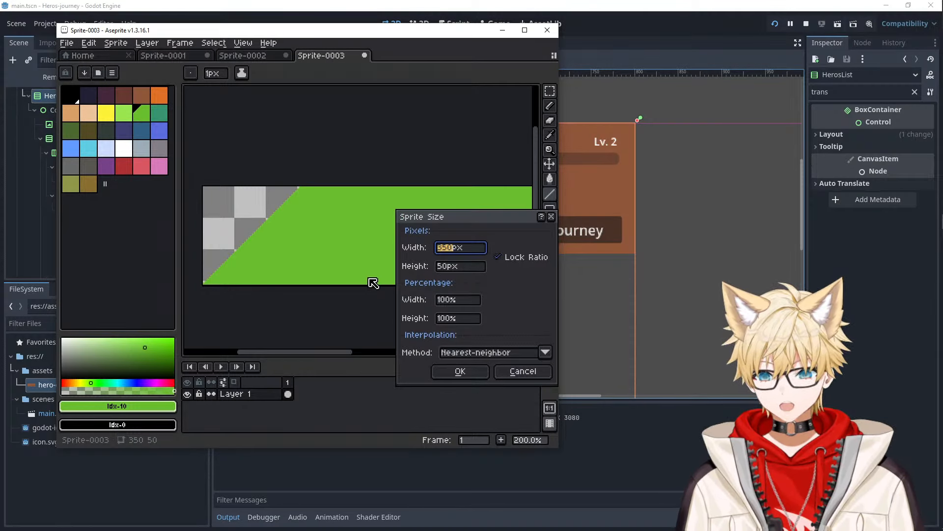
{"action": "type", "text": "1000"}
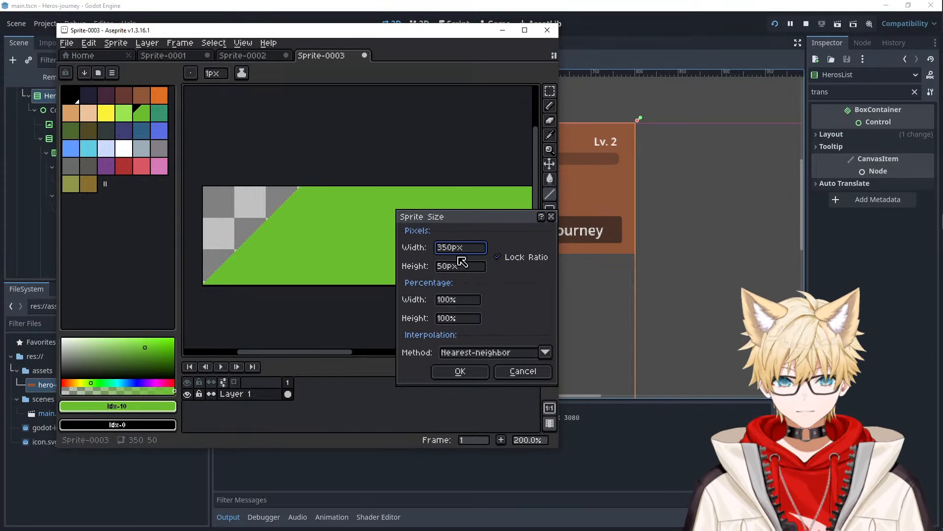
{"action": "key", "text": "alt+Tab"}
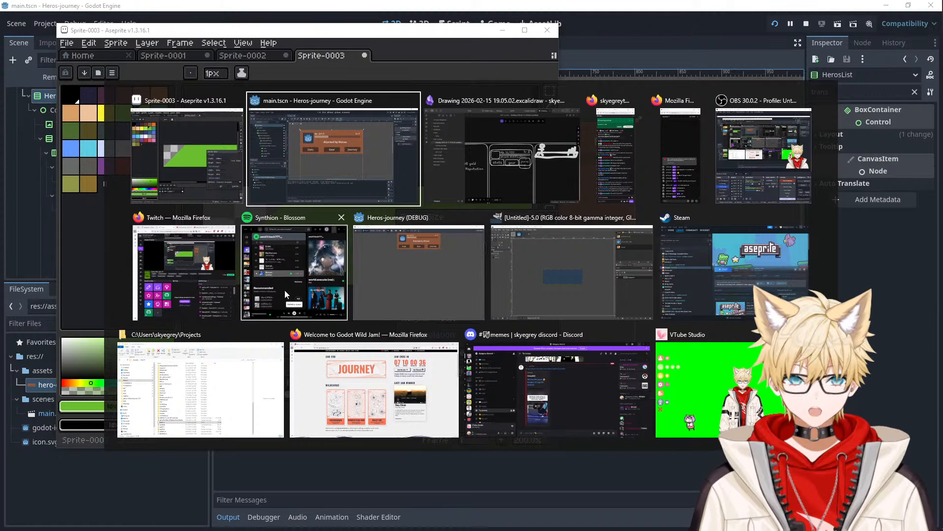
{"action": "key", "text": "Escape"}
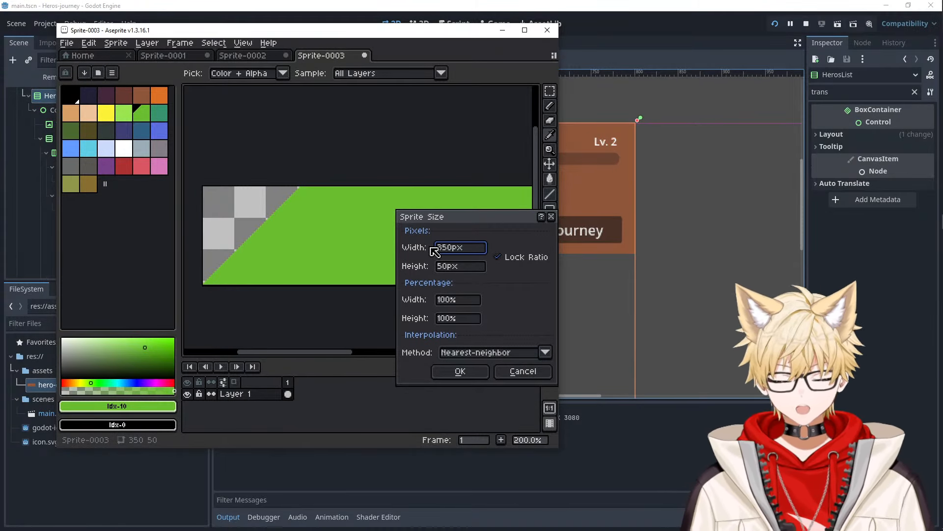
{"action": "left_click", "coordinate": [506, 266]}
{"action": "left_click", "coordinate": [456, 269]}
{"action": "type", "text": "50/2"}
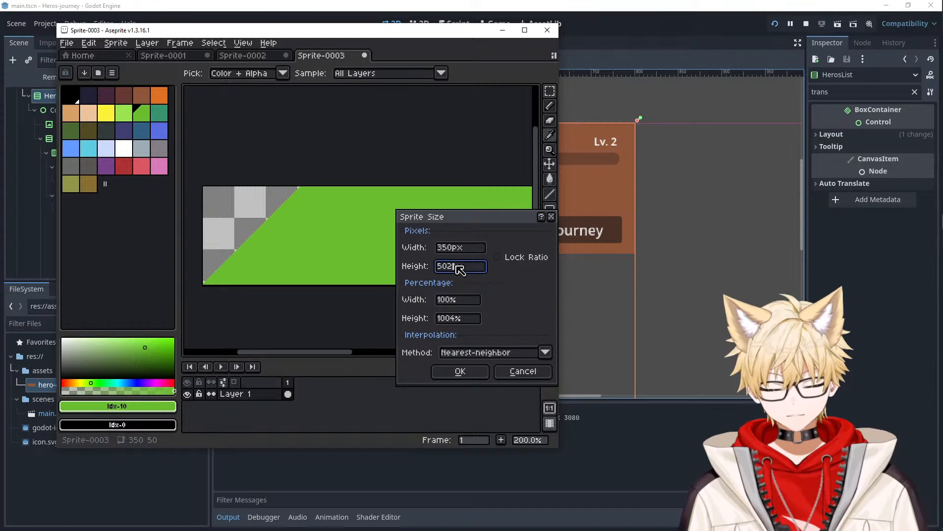
{"action": "key", "text": "Tab"}
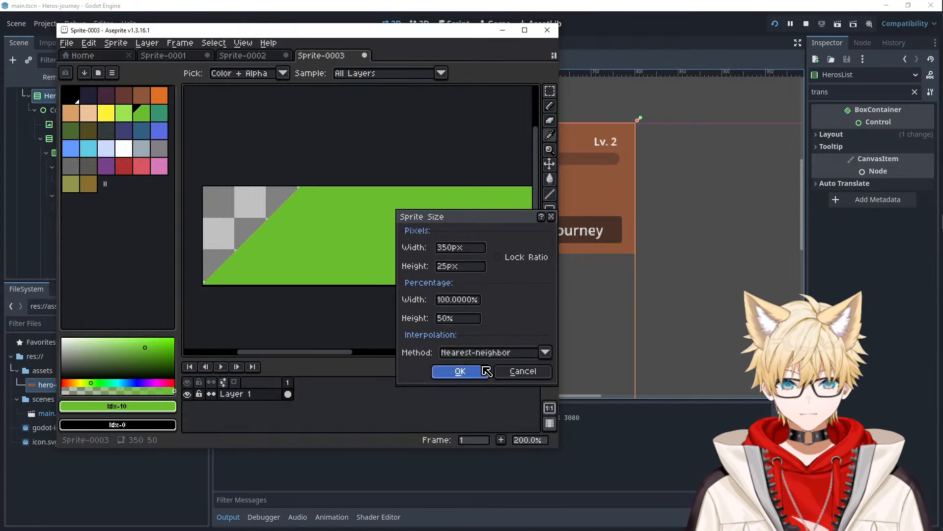
{"action": "left_click", "coordinate": [482, 373]}
- Examine the flattened green parallelogram and both of its slanted ends at different magnifications
{"action": "scroll", "coordinate": [361, 275], "scroll_direction": "down", "scroll_amount": 1}
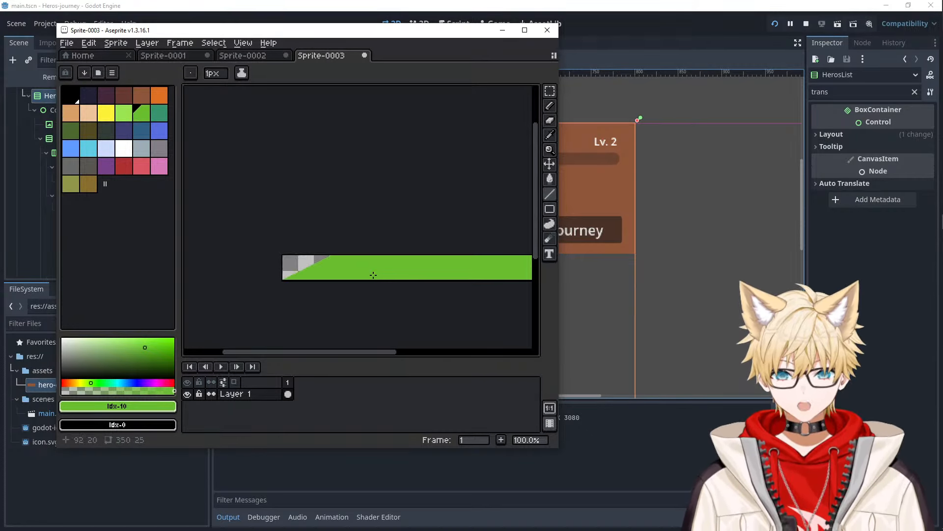
{"action": "scroll", "coordinate": [374, 274], "scroll_direction": "up", "scroll_amount": 1}
{"action": "scroll", "coordinate": [414, 273], "scroll_direction": "down", "scroll_amount": 3}
{"action": "scroll", "coordinate": [422, 272], "scroll_direction": "up", "scroll_amount": 3}
{"action": "middle_click_drag", "start_coordinate": [421, 271], "coordinate": [183, 252]}
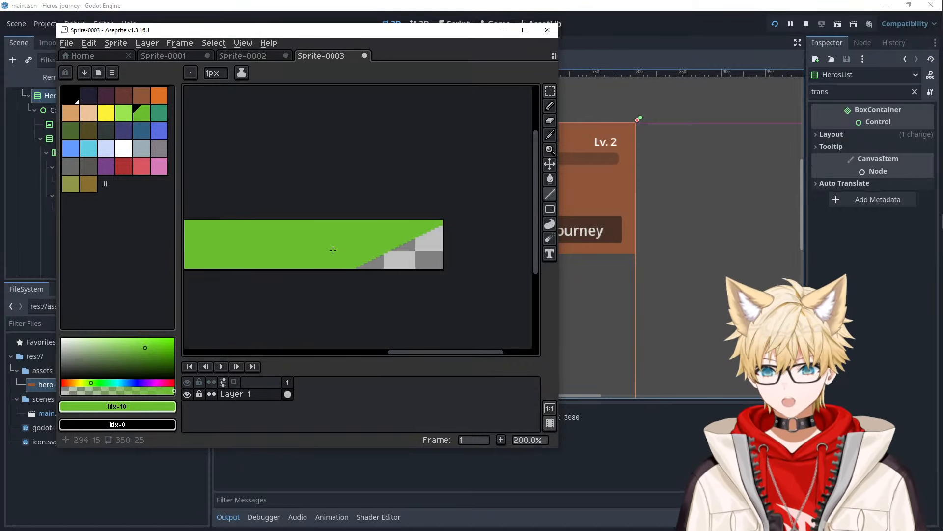
{"action": "middle_click_drag", "start_coordinate": [405, 259], "coordinate": [531, 246]}
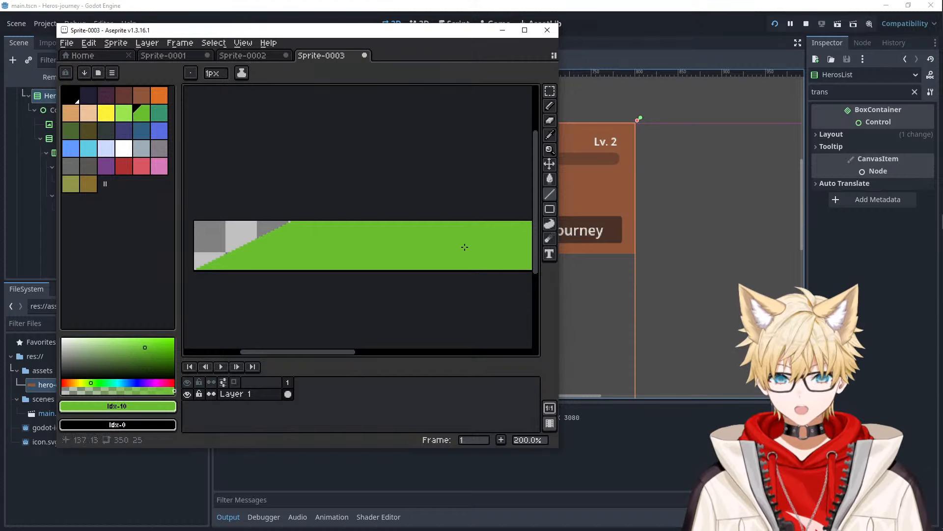
{"action": "middle_click_drag", "start_coordinate": [335, 234], "coordinate": [498, 232]}
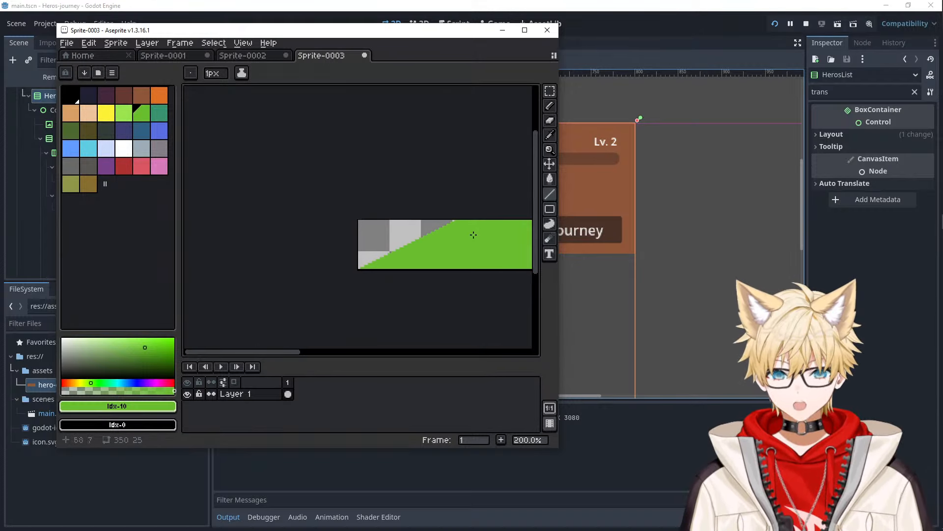
{"action": "scroll", "coordinate": [431, 232], "scroll_direction": "up", "scroll_amount": 3}
{"action": "scroll", "coordinate": [431, 232], "scroll_direction": "down", "scroll_amount": 3}
{"action": "middle_click_drag", "start_coordinate": [431, 232], "coordinate": [287, 225]}
{"action": "scroll", "coordinate": [343, 233], "scroll_direction": "down", "scroll_amount": 1}
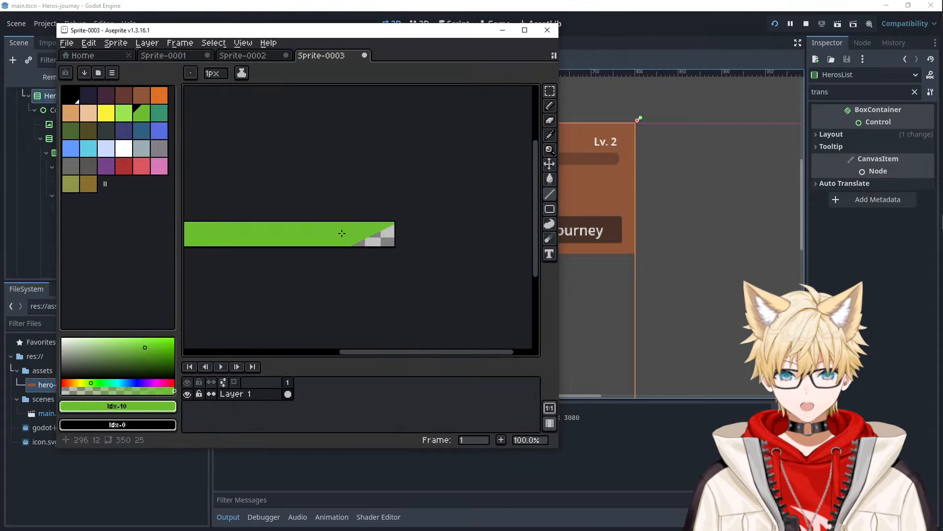
{"action": "scroll", "coordinate": [342, 234], "scroll_direction": "up", "scroll_amount": 2}
{"action": "scroll", "coordinate": [342, 234], "scroll_direction": "down", "scroll_amount": 1}
- Start exporting the green parallelogram and choose the assets folder inside gwj-journey/heros-journey as its destination
{"action": "left_click", "coordinate": [66, 43]}
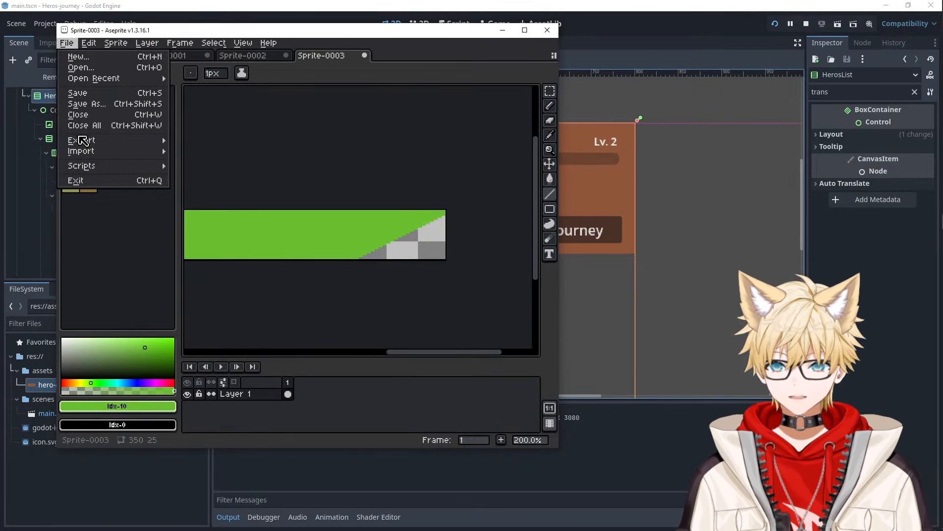
{"action": "mouse_move", "coordinate": [81, 142]}
{"action": "left_click", "coordinate": [196, 141]}
{"action": "left_click", "coordinate": [304, 82]}
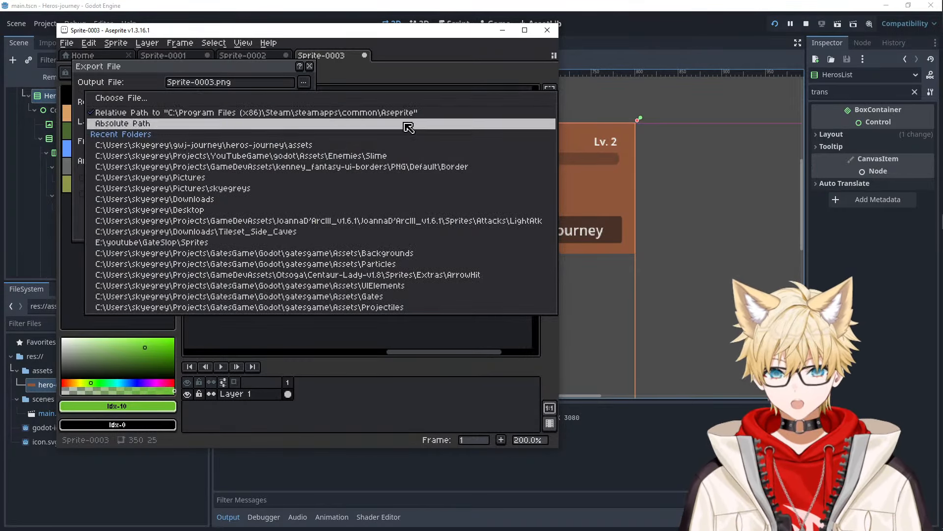
{"action": "left_click", "coordinate": [173, 99]}
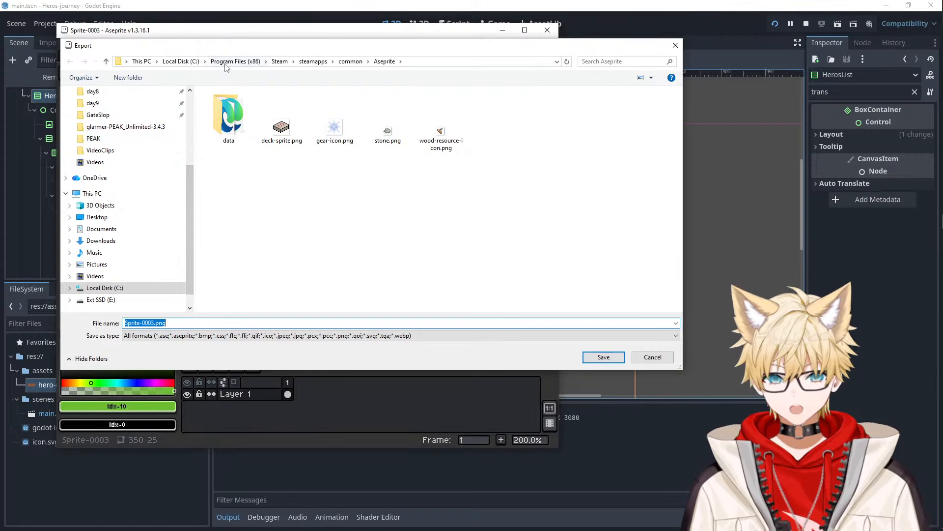
{"action": "scroll", "coordinate": [128, 148], "scroll_direction": "up", "scroll_amount": 3}
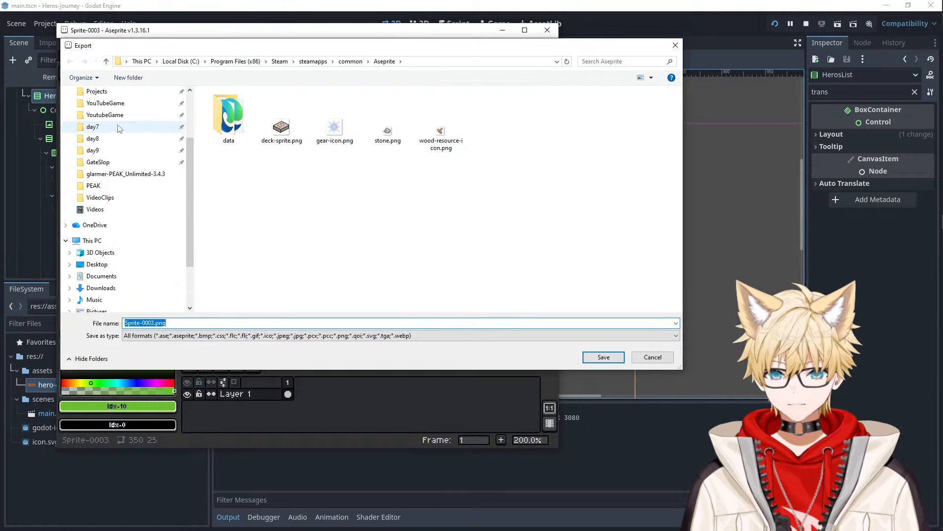
{"action": "left_click", "coordinate": [118, 127]}
{"action": "left_click", "coordinate": [143, 61]}
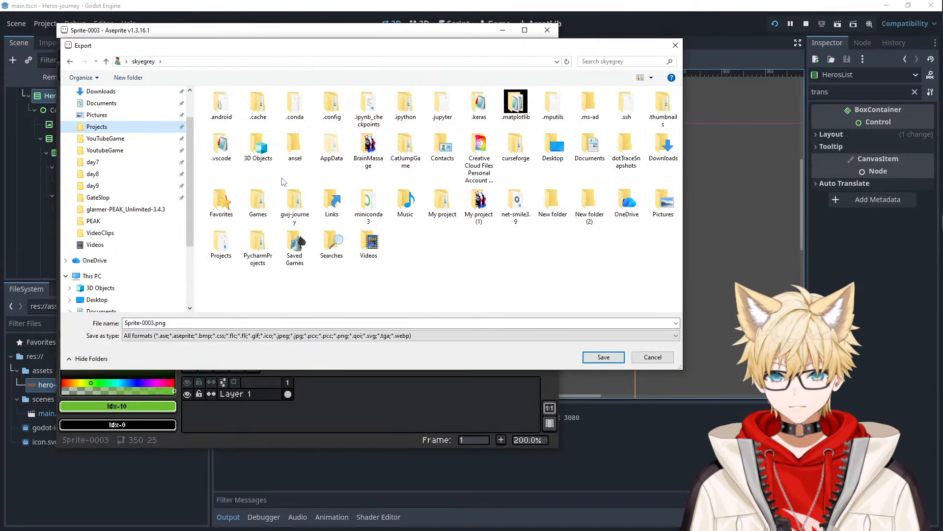
{"action": "left_click", "coordinate": [519, 149]}
{"action": "left_click", "coordinate": [295, 206]}
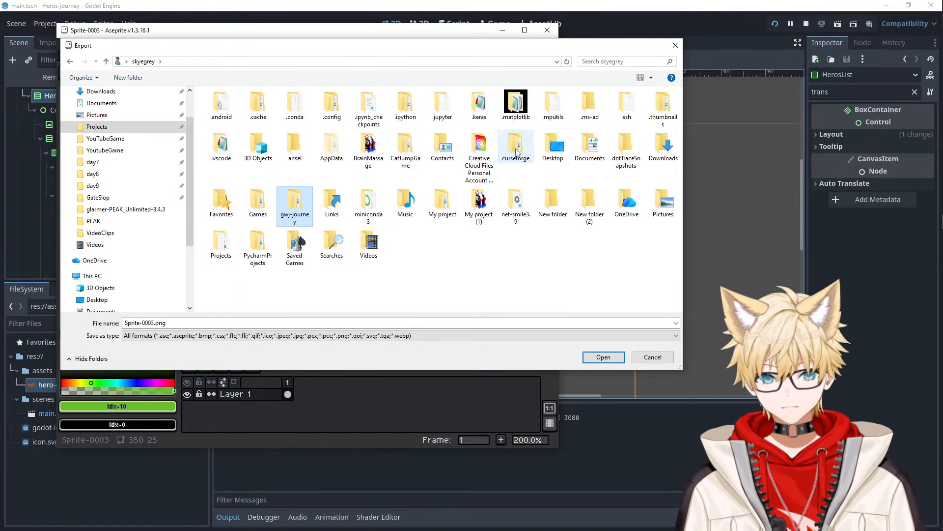
{"action": "double_click", "coordinate": [295, 207]}
{"action": "left_click", "coordinate": [241, 107]}
{"action": "double_click", "coordinate": [241, 107]}
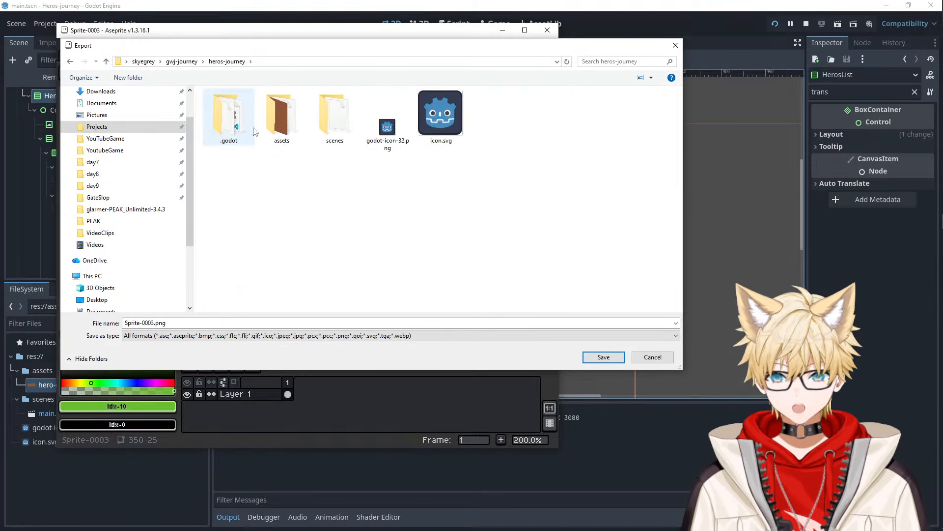
{"action": "double_click", "coordinate": [275, 116]}
- Name the output file journey-path.png and export it with the default options
{"action": "left_click", "coordinate": [146, 322]}
{"action": "left_click", "coordinate": [153, 322]}
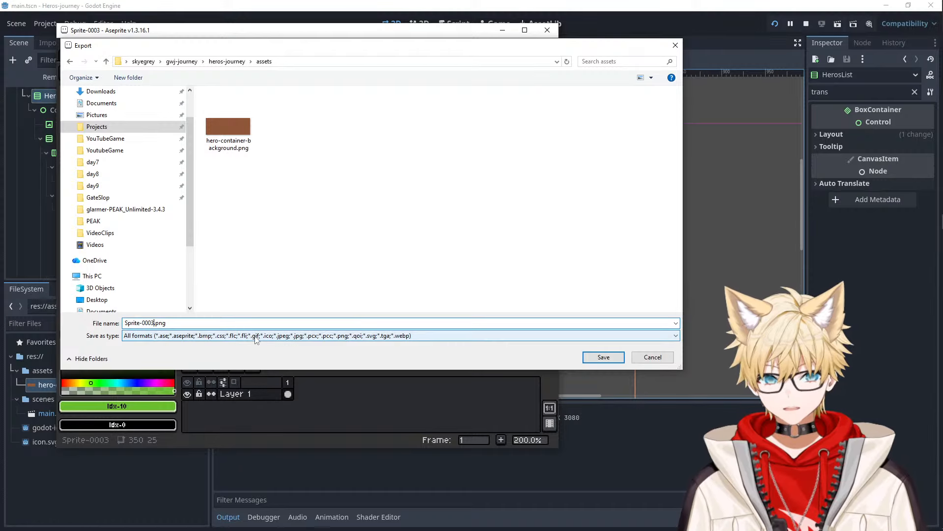
{"action": "key", "text": "BackSpace"}
{"action": "key", "text": "BackSpace"}
{"action": "key", "text": "BackSpace"}
{"action": "key", "text": "BackSpace"}
{"action": "key", "text": "BackSpace"}
{"action": "key", "text": "BackSpace"}
{"action": "key", "text": "BackSpace"}
{"action": "key", "text": "BackSpace"}
{"action": "key", "text": "BackSpace"}
{"action": "key", "text": "BackSpace"}
{"action": "key", "text": "BackSpace"}
{"action": "type", "text": "journey-pat"}
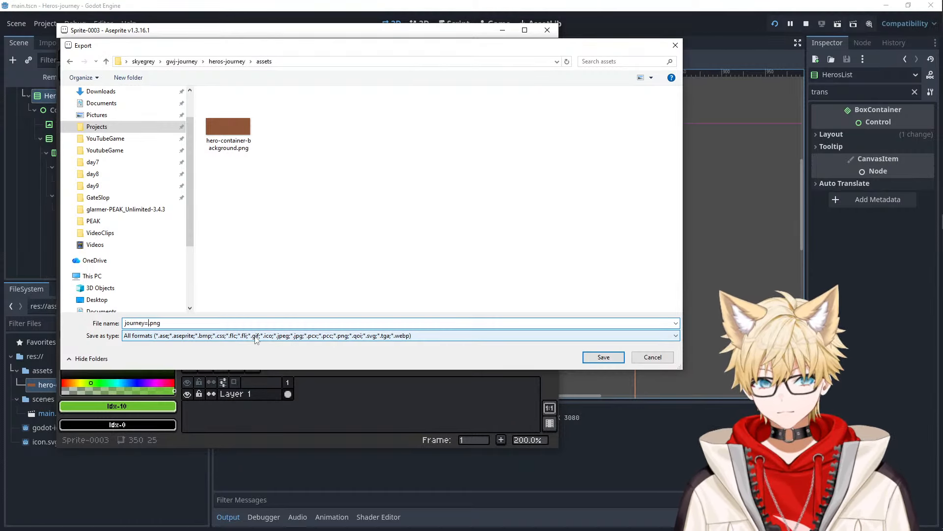
{"action": "type", "text": "h"}
{"action": "key", "text": "Return"}
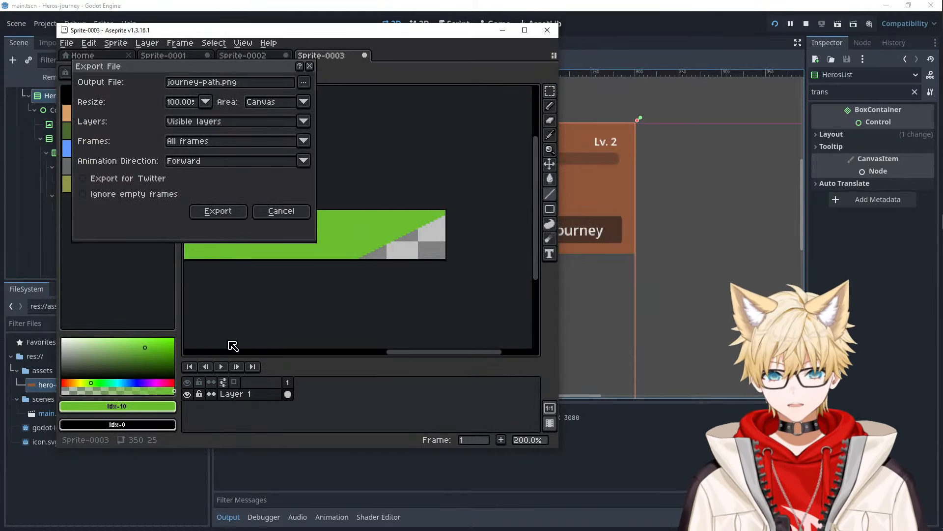
{"action": "key", "text": "Return"}
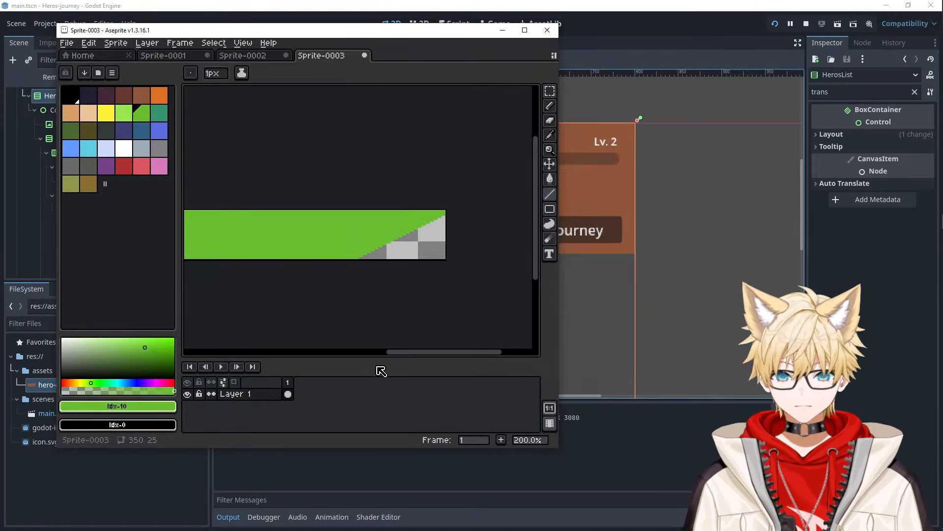
- Switch to Godot and try to paste the copied character image into the project's assets folder
{"action": "left_click", "coordinate": [502, 30]}
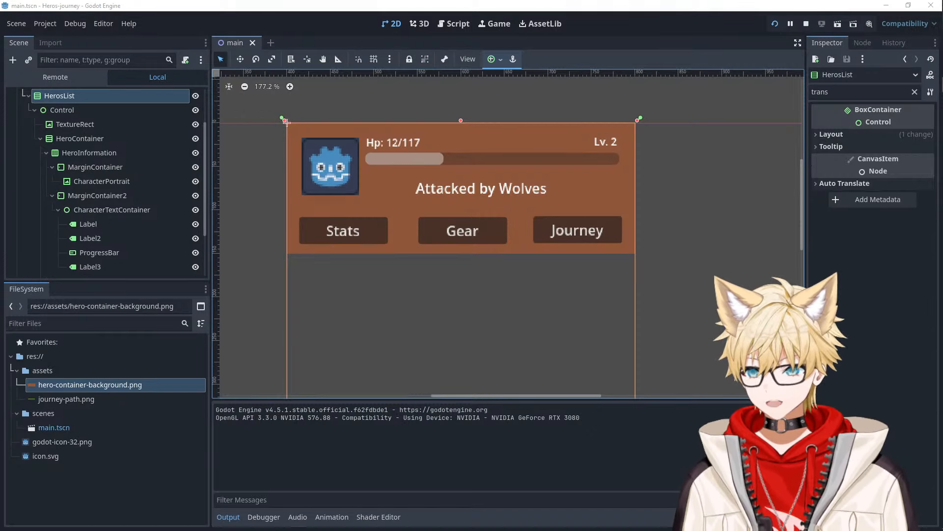
{"action": "key", "text": "alt+Tab"}
{"action": "key", "text": "ctrl+v"}
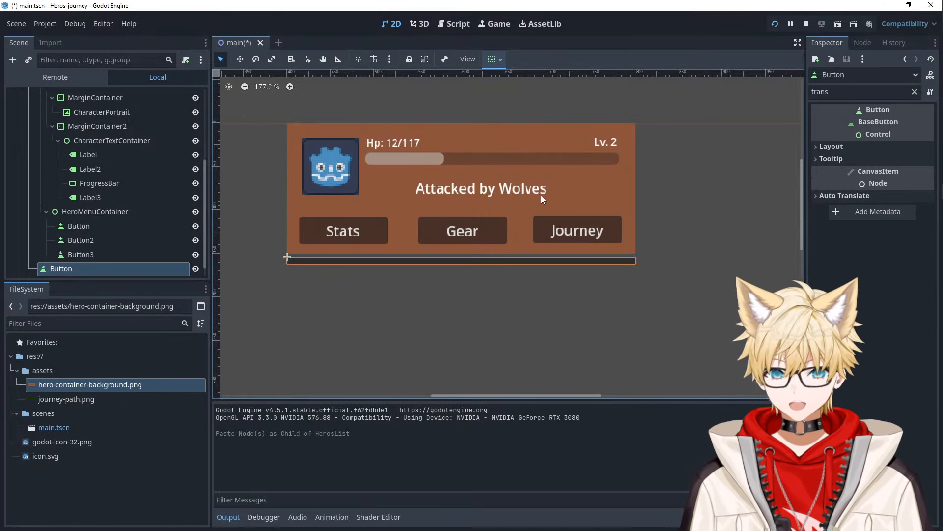
{"action": "key", "text": "ctrl+z"}
{"action": "left_click", "coordinate": [96, 400]}
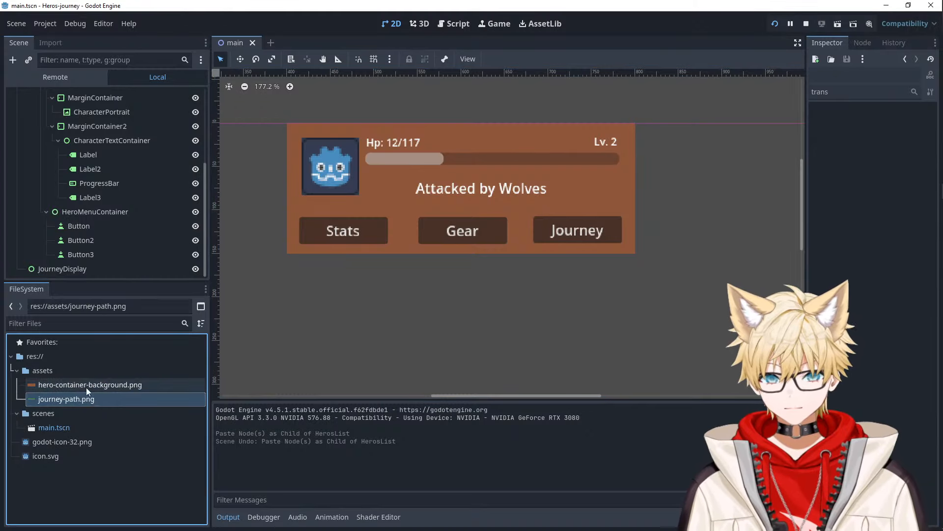
{"action": "left_click", "coordinate": [72, 371]}
{"action": "key", "text": "ctrl+v"}
{"action": "key", "text": "ctrl+z"}
- Switch to Aseprite, create a new transparent 32 × 32 px RGBA sprite and paste the copied character into it
{"action": "mouse_move", "coordinate": [928, 88]}
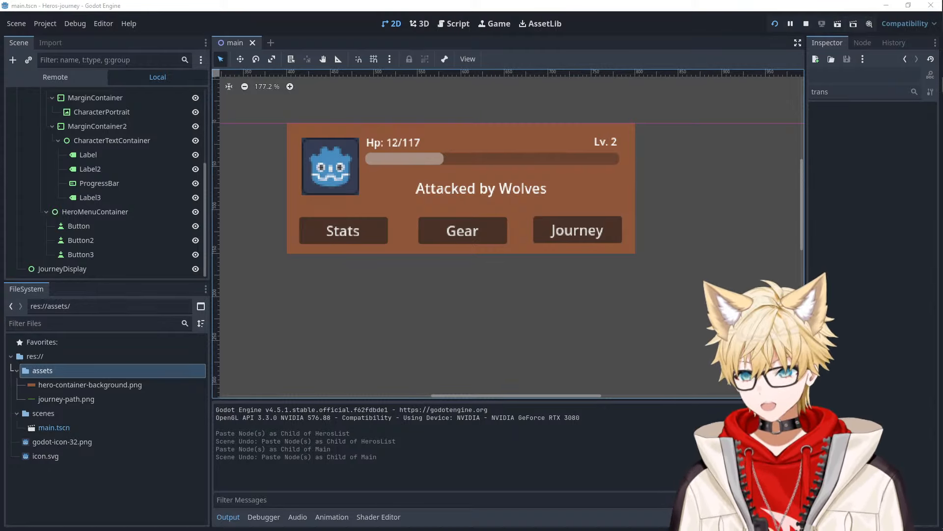
{"action": "left_click", "coordinate": [928, 214]}
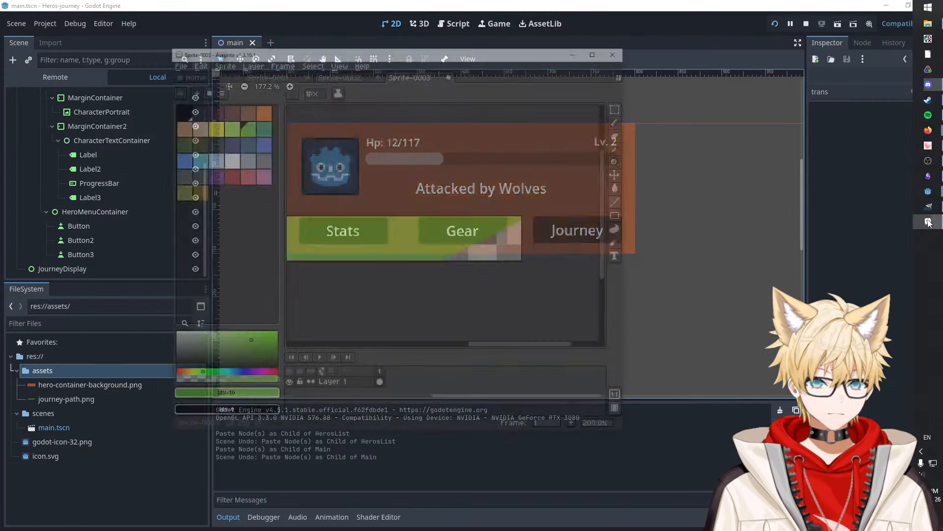
{"action": "left_click", "coordinate": [67, 43]}
{"action": "left_click", "coordinate": [81, 65]}
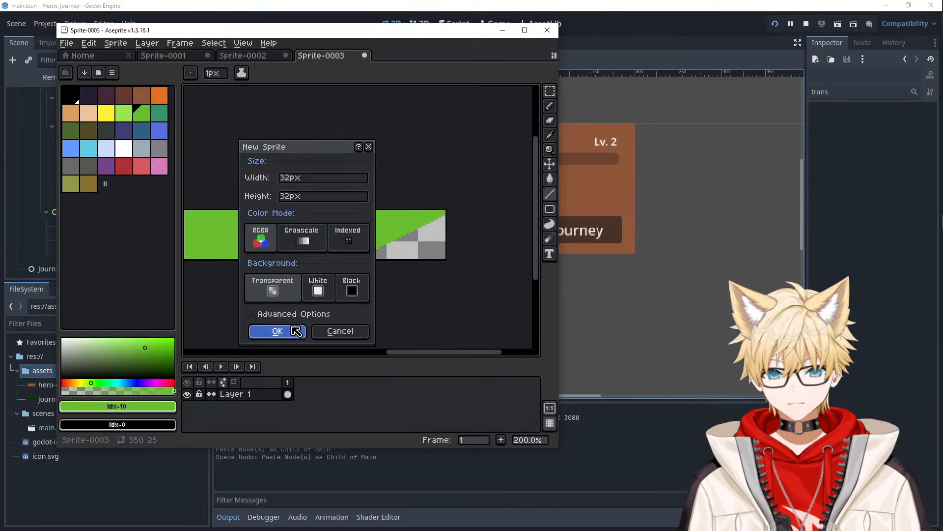
{"action": "left_click", "coordinate": [275, 334]}
{"action": "key", "text": "ctrl+v"}
{"action": "scroll", "coordinate": [372, 235], "scroll_direction": "up", "scroll_amount": 5}
- Open the export settings for the pasted character sprite
{"action": "left_click", "coordinate": [66, 42]}
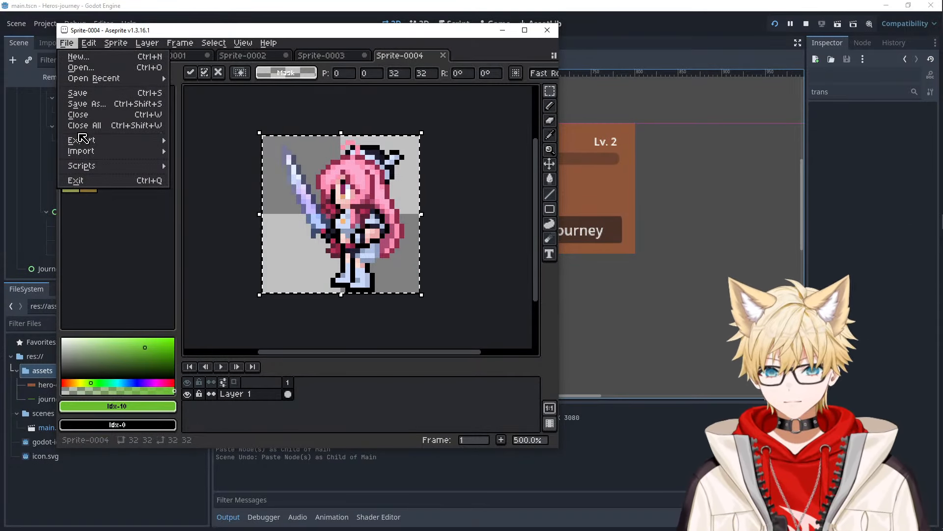
{"action": "mouse_move", "coordinate": [81, 141]}
{"action": "left_click", "coordinate": [215, 151]}
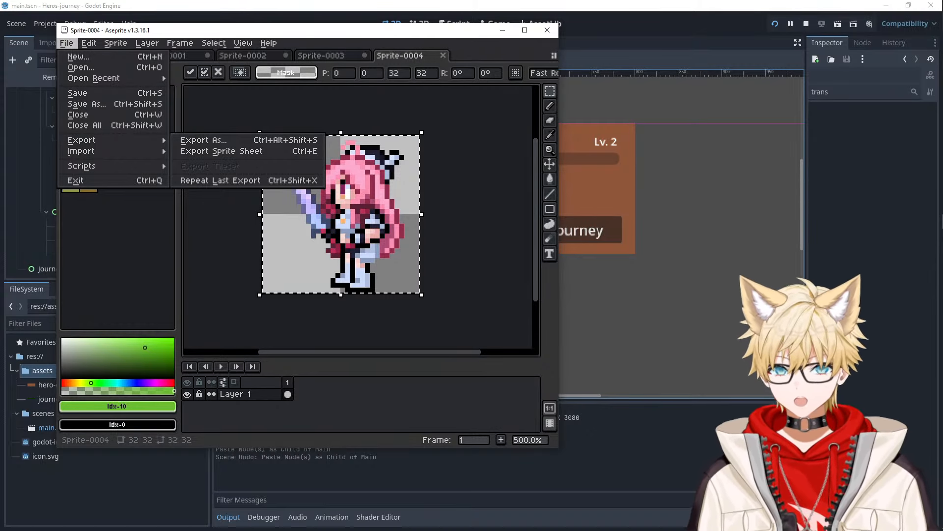
{"action": "left_click", "coordinate": [213, 143]}
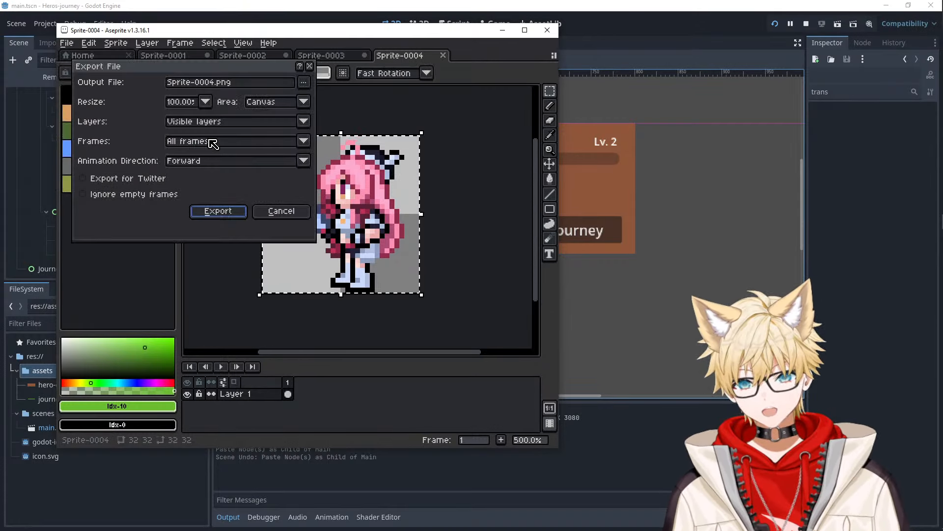
{"action": "left_click", "coordinate": [303, 84]}
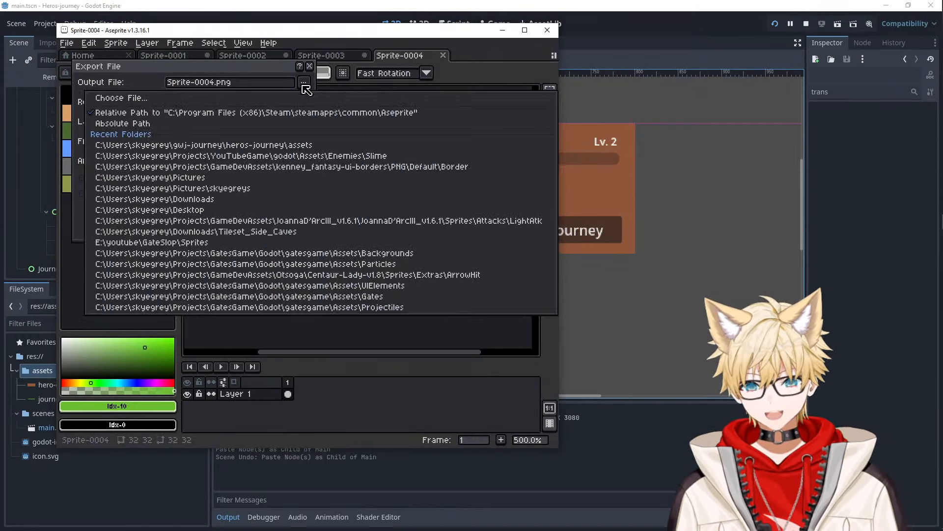
{"action": "left_click", "coordinate": [265, 96]}
{"action": "left_click", "coordinate": [675, 45]}
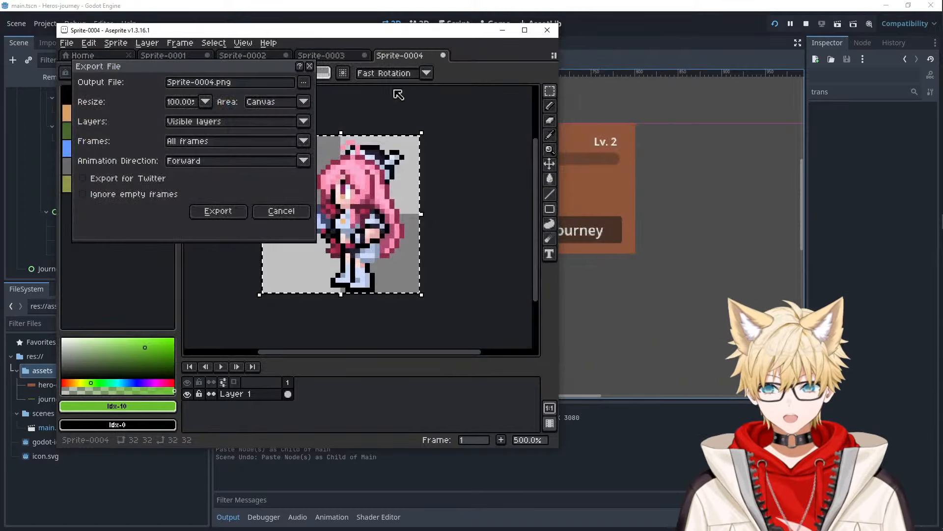
- Choose the assets folder inside gwj-journey/heros-journey as the character sprite's export destination
{"action": "left_click", "coordinate": [304, 84]}
{"action": "left_click", "coordinate": [295, 96]}
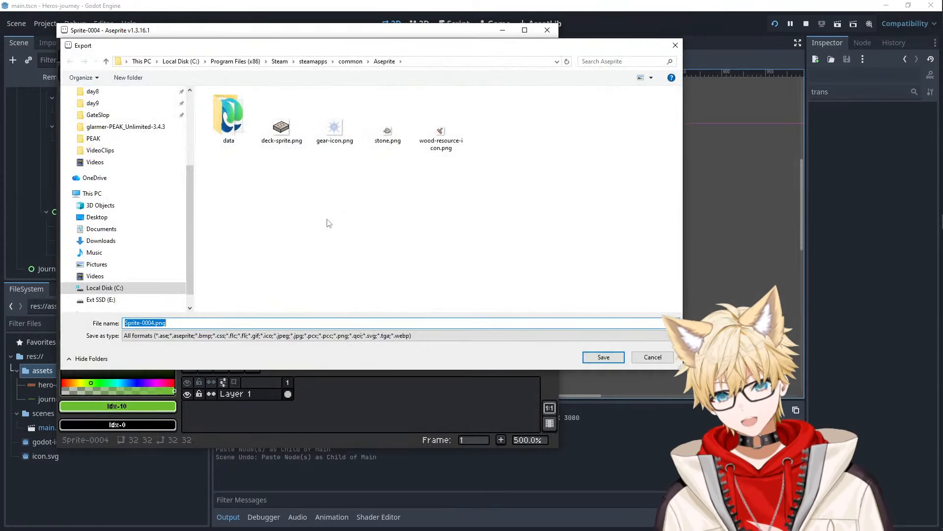
{"action": "scroll", "coordinate": [157, 193], "scroll_direction": "up", "scroll_amount": 4}
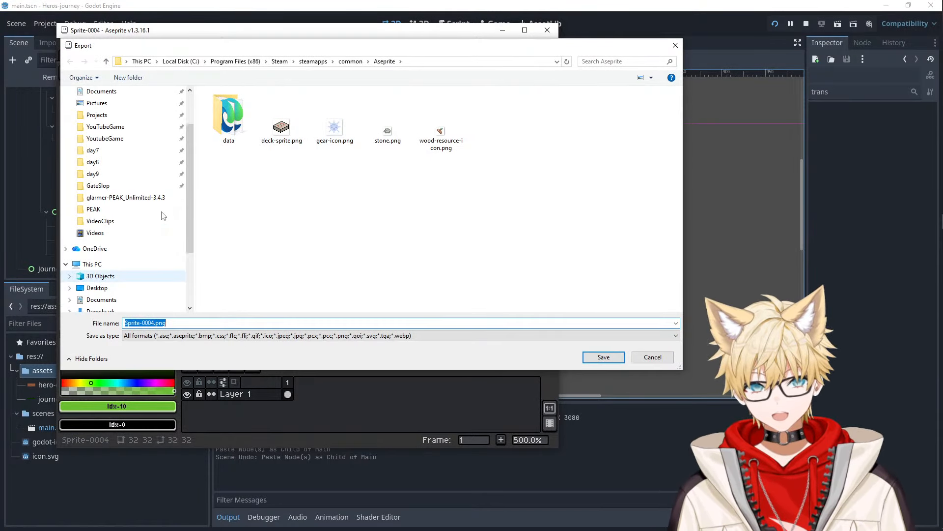
{"action": "scroll", "coordinate": [119, 177], "scroll_direction": "up", "scroll_amount": 1}
{"action": "left_click", "coordinate": [119, 171]}
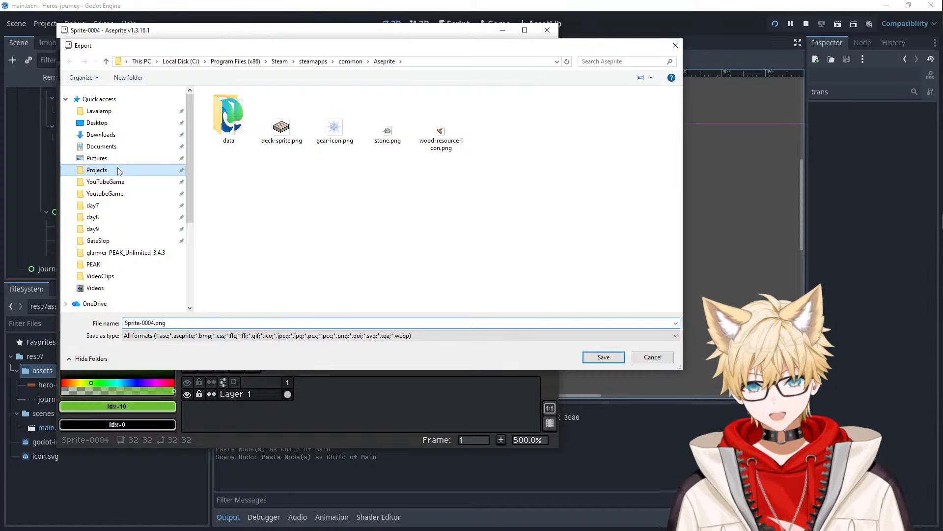
{"action": "left_click", "coordinate": [143, 62]}
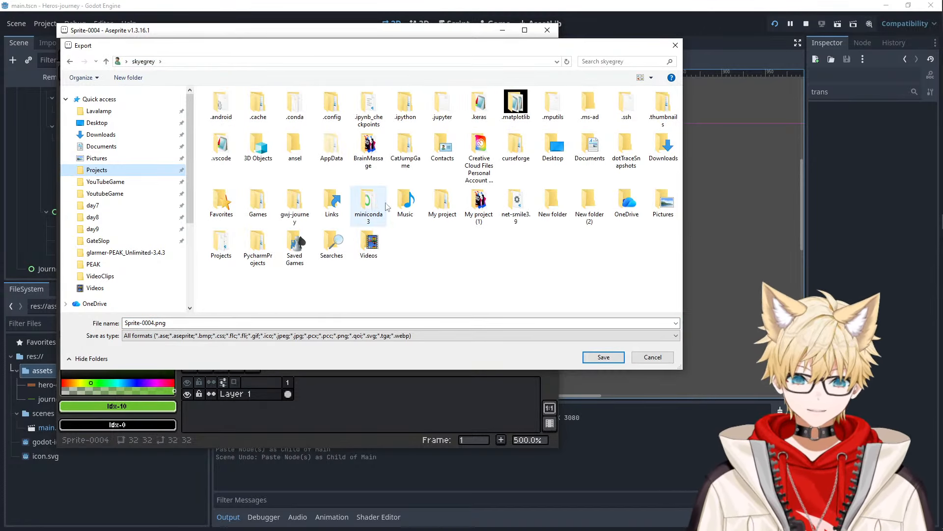
{"action": "left_click", "coordinate": [376, 211]}
{"action": "type", "text": "gw"}
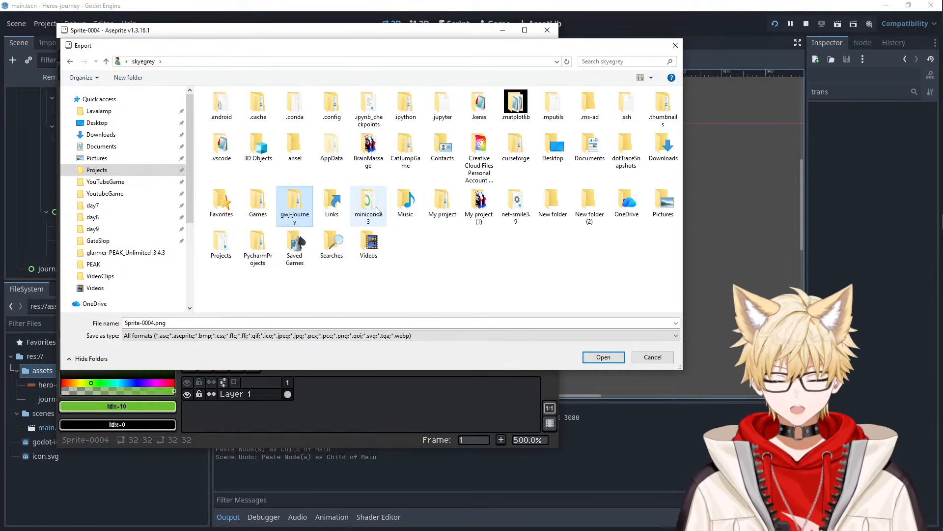
{"action": "key", "text": "Return"}
{"action": "double_click", "coordinate": [231, 104]}
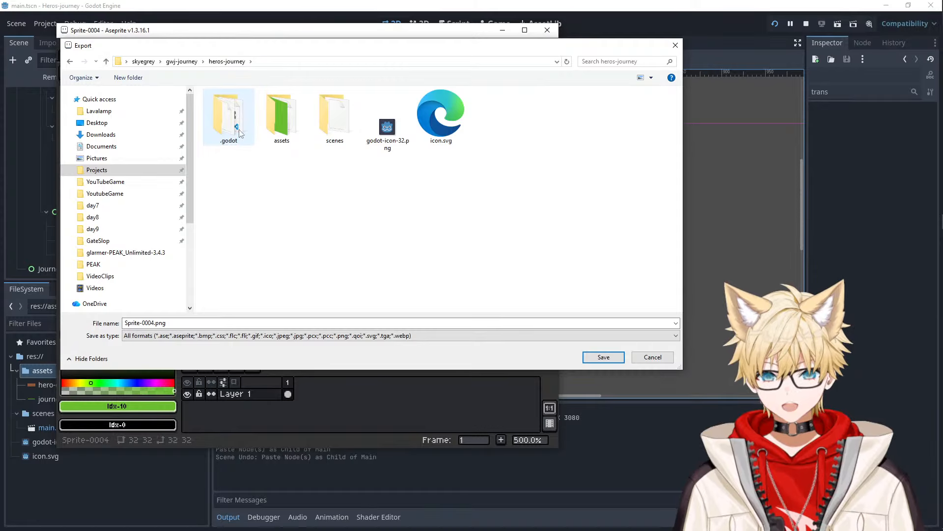
{"action": "double_click", "coordinate": [282, 118]}
- Name the output file reina.png and export the character sprite with the default options
{"action": "left_click", "coordinate": [158, 323]}
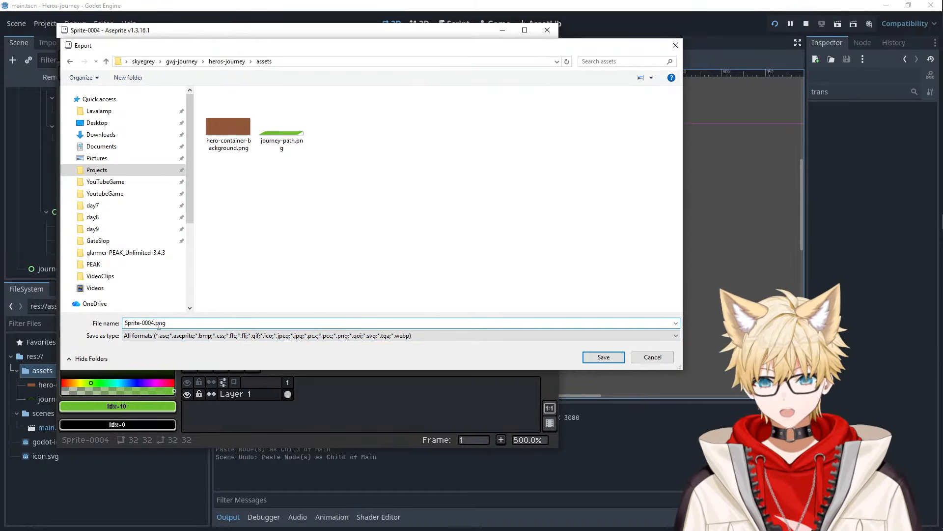
{"action": "key", "text": "BackSpace"}
{"action": "key", "text": "BackSpace"}
{"action": "key", "text": "BackSpace"}
{"action": "key", "text": "BackSpace"}
{"action": "key", "text": "BackSpace"}
{"action": "key", "text": "BackSpace"}
{"action": "key", "text": "BackSpace"}
{"action": "key", "text": "BackSpace"}
{"action": "key", "text": "BackSpace"}
{"action": "key", "text": "BackSpace"}
{"action": "key", "text": "BackSpace"}
{"action": "type", "text": "reina"}
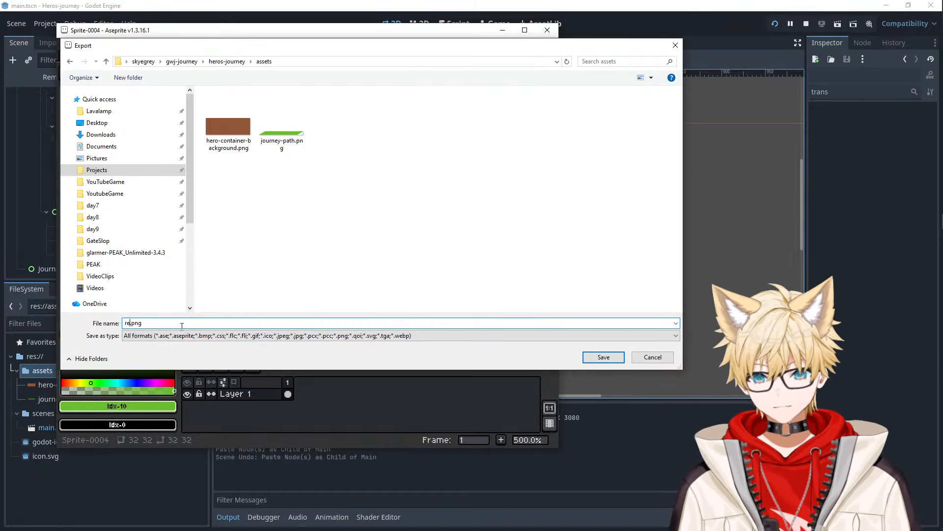
{"action": "key", "text": "Return"}
{"action": "left_click", "coordinate": [218, 210]}
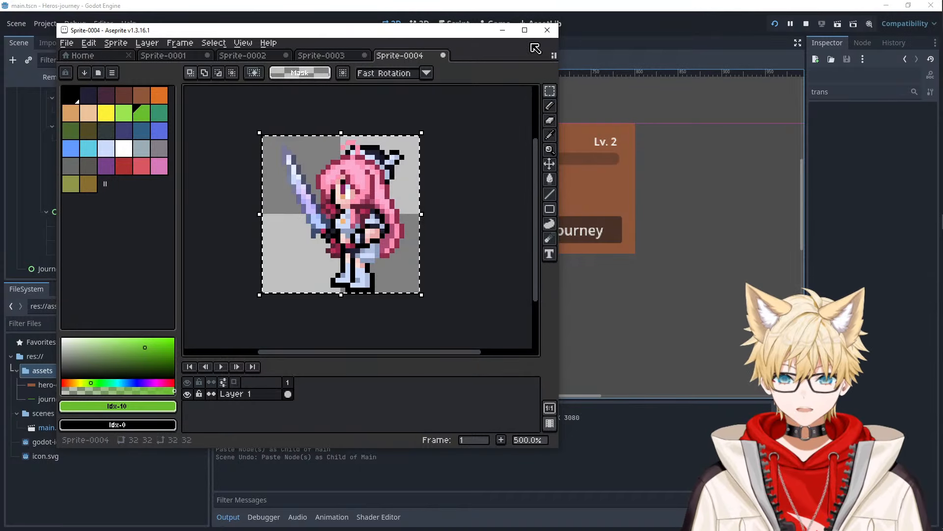
- Try rotating the whole character canvas by 180 degrees, and undo the rotation
{"action": "left_click", "coordinate": [502, 30]}
{"action": "key", "text": "alt+Tab"}
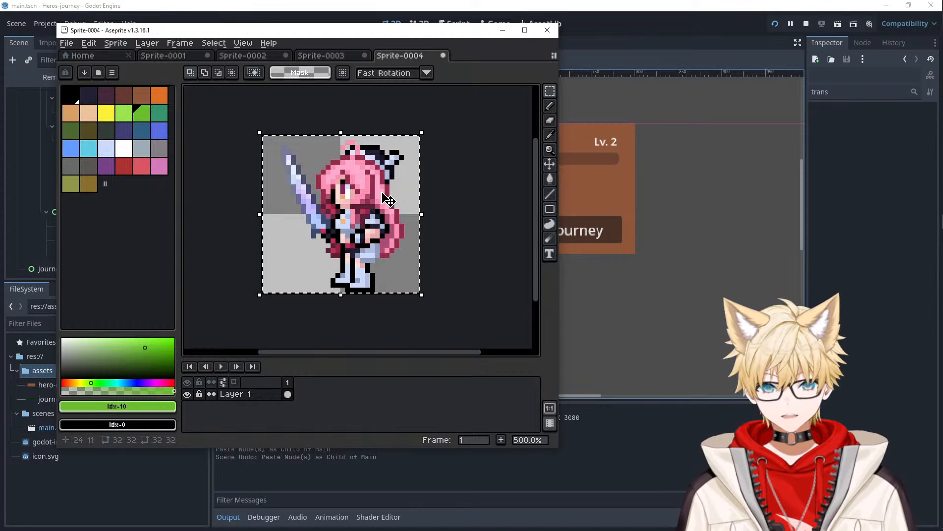
{"action": "key", "text": "ctrl+d"}
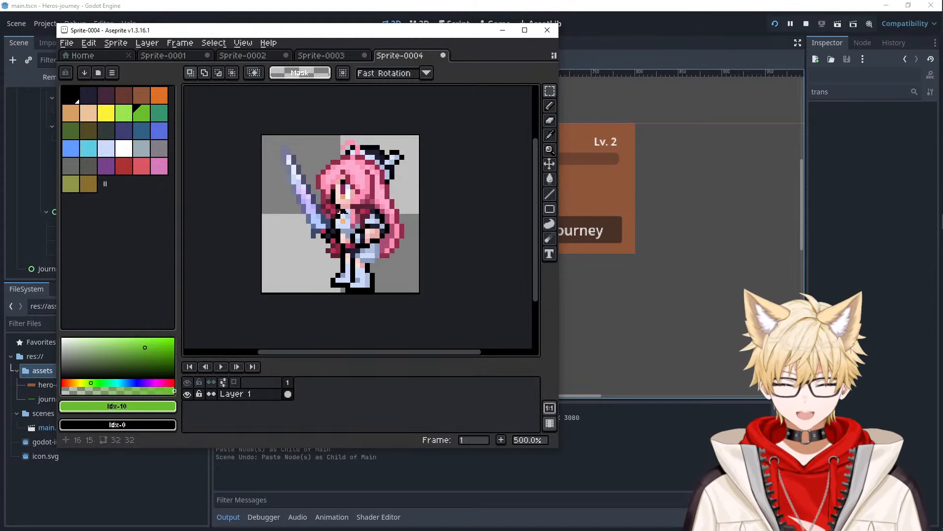
{"action": "key", "text": "ctrl+a"}
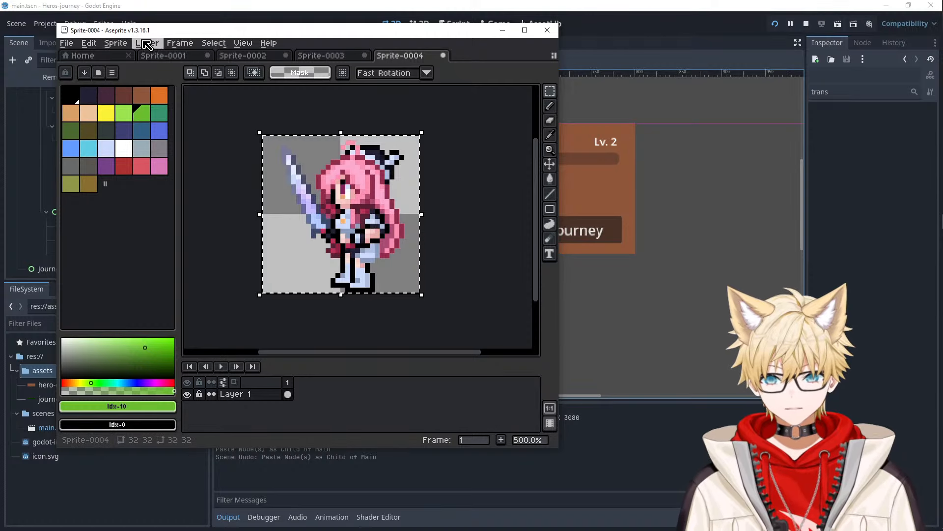
{"action": "left_click", "coordinate": [116, 43]}
{"action": "mouse_move", "coordinate": [155, 44]}
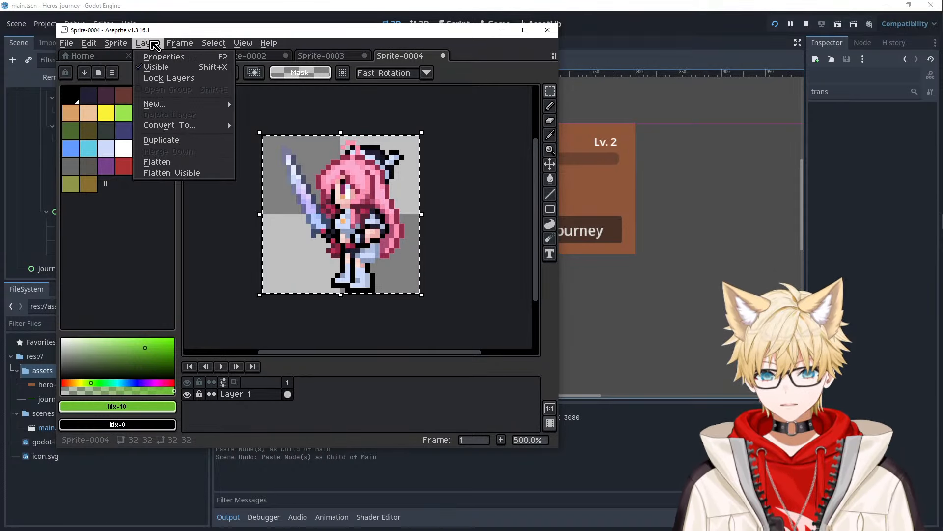
{"action": "mouse_move", "coordinate": [116, 43]}
{"action": "mouse_move", "coordinate": [152, 118]}
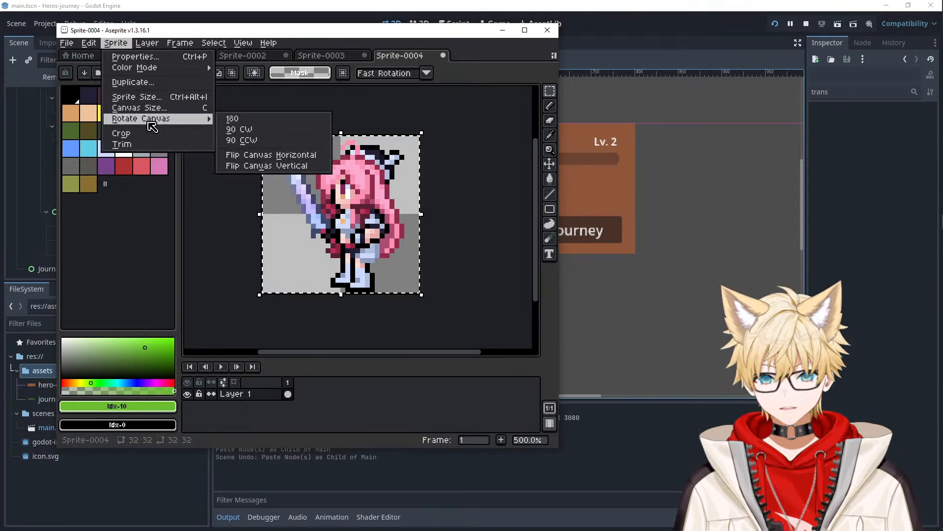
{"action": "left_click", "coordinate": [274, 120]}
{"action": "key", "text": "shift+h"}
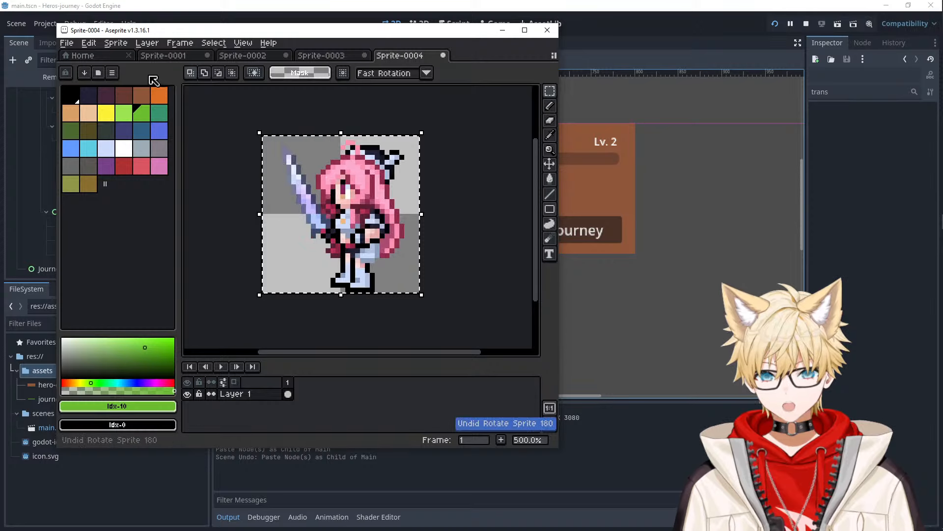
{"action": "left_click", "coordinate": [82, 55]}
{"action": "left_click", "coordinate": [116, 43]}
{"action": "left_click", "coordinate": [340, 79]}
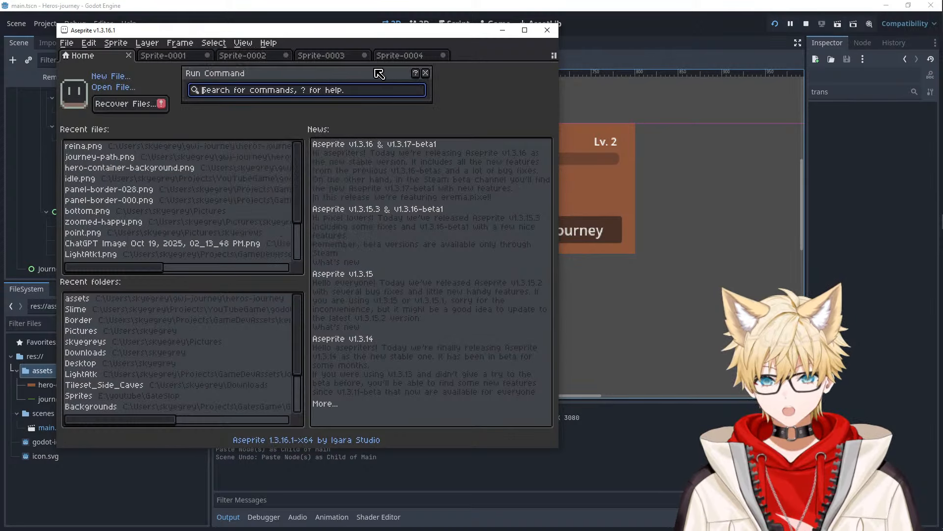
{"action": "left_click", "coordinate": [426, 73]}
{"action": "left_click", "coordinate": [399, 55]}
- Flip the character sprite's canvas horizontally and clear the selection
{"action": "left_click", "coordinate": [116, 43]}
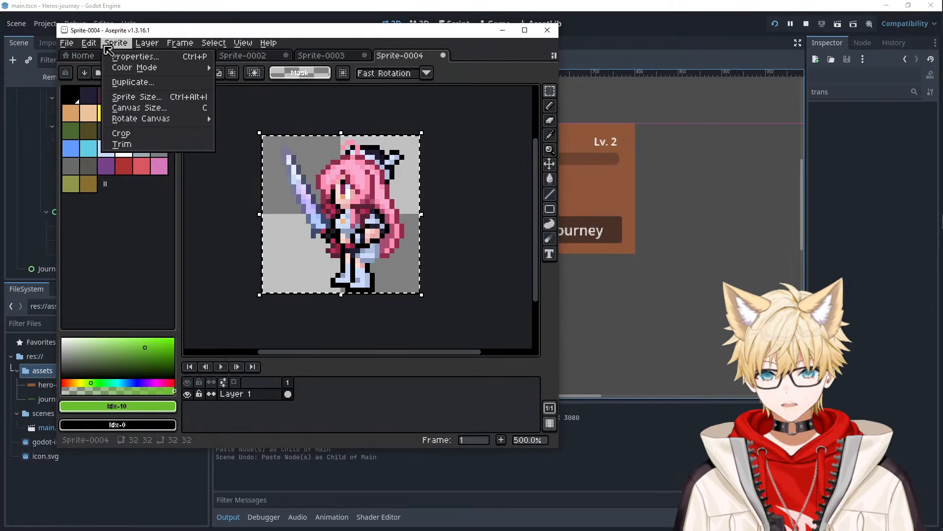
{"action": "mouse_move", "coordinate": [150, 119]}
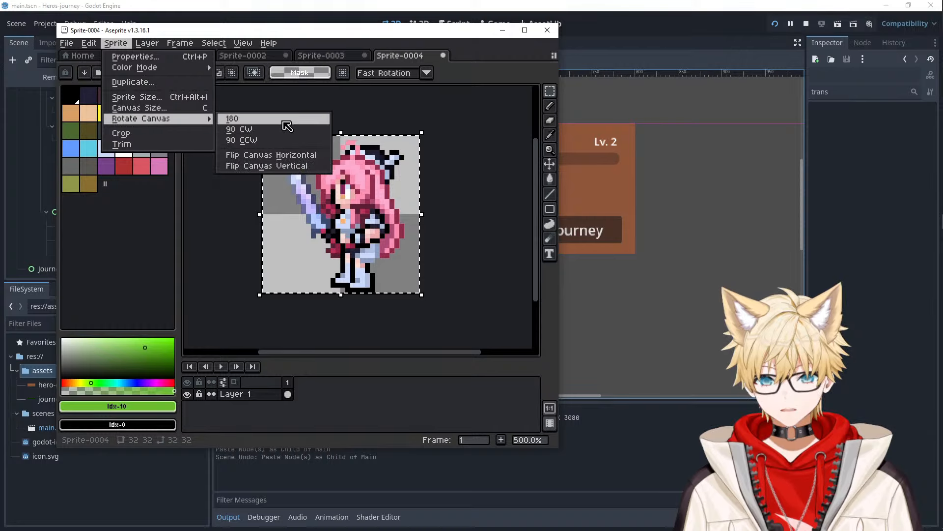
{"action": "left_click", "coordinate": [267, 154]}
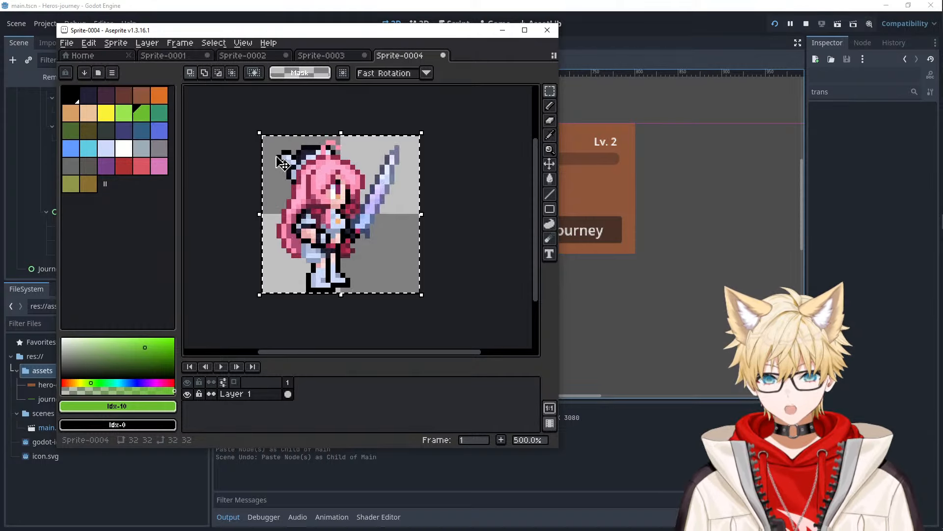
{"action": "left_click", "coordinate": [525, 219]}
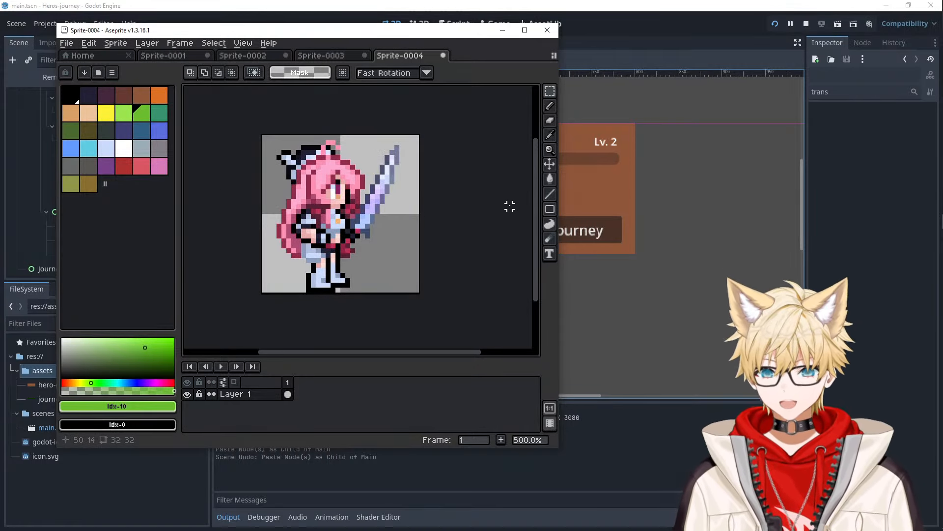
- Save the flipped character over the existing reina.png in the assets folder, keeping the other sprites open
{"action": "key", "text": "ctrl+s"}
{"action": "type", "text": "reina.png"}
{"action": "key", "text": "Return"}
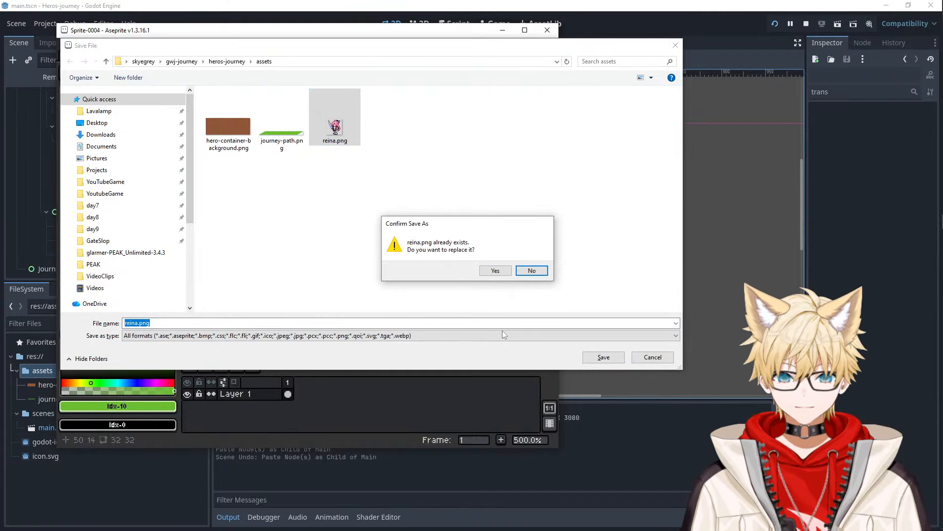
{"action": "left_click", "coordinate": [496, 270]}
{"action": "left_click", "coordinate": [547, 30]}
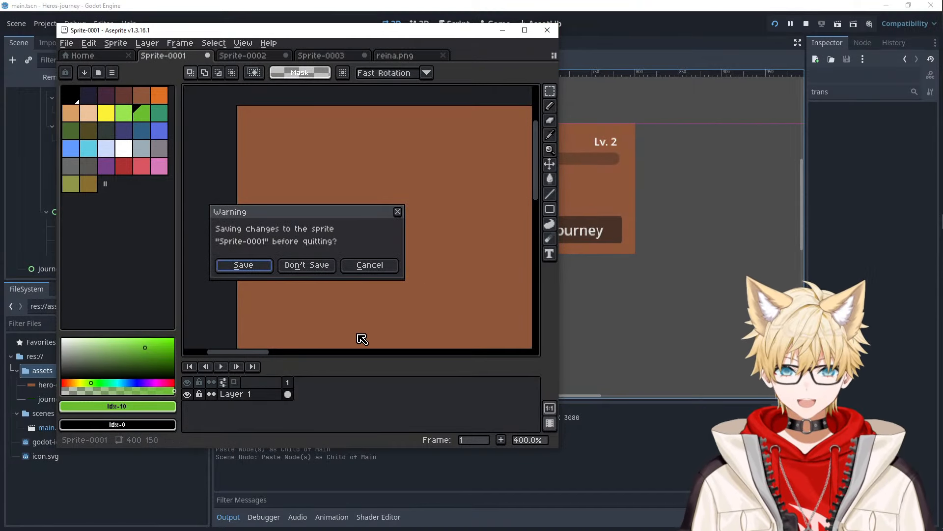
{"action": "left_click", "coordinate": [398, 211]}
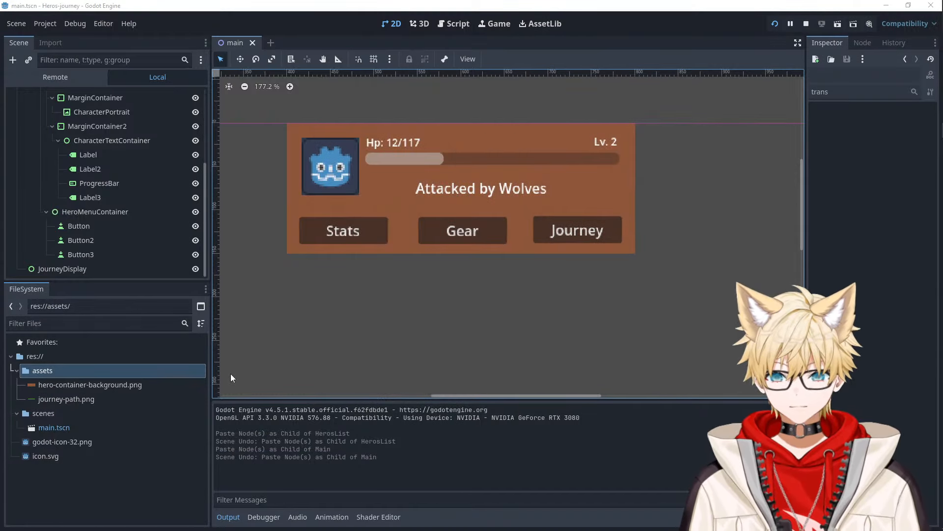
- Switch to Godot and assign reina.png from the assets folder as the CharacterPortrait's texture
{"action": "scroll", "coordinate": [99, 224], "scroll_direction": "up", "scroll_amount": 5}
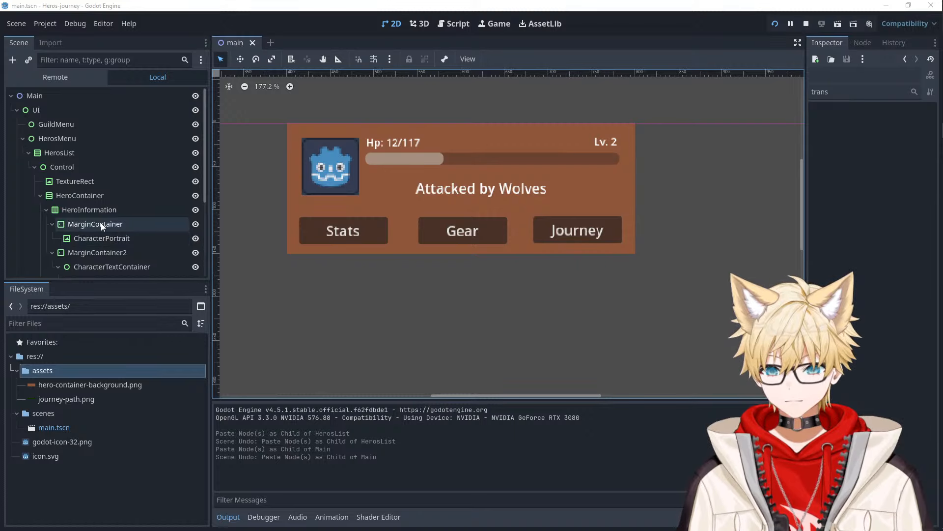
{"action": "scroll", "coordinate": [101, 226], "scroll_direction": "down", "scroll_amount": 3}
{"action": "scroll", "coordinate": [105, 220], "scroll_direction": "up", "scroll_amount": 3}
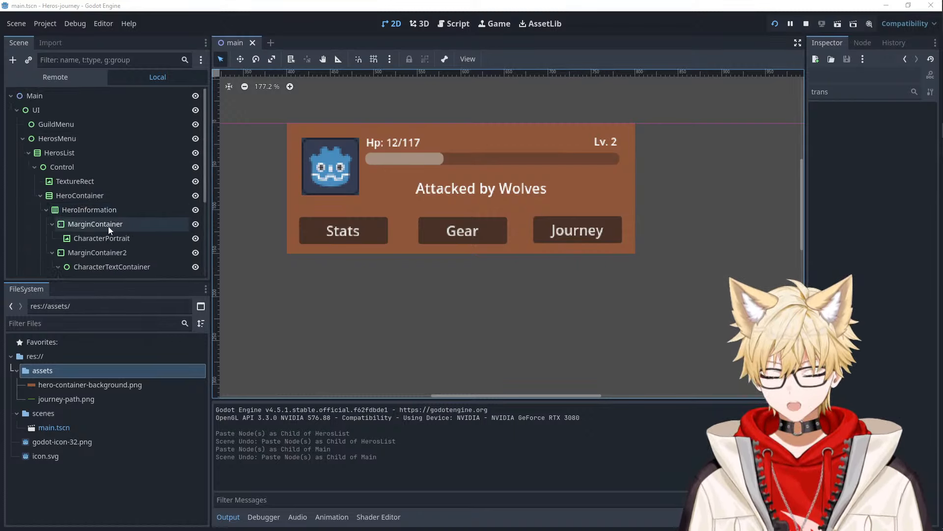
{"action": "scroll", "coordinate": [105, 239], "scroll_direction": "down", "scroll_amount": 3}
{"action": "left_click", "coordinate": [47, 355]}
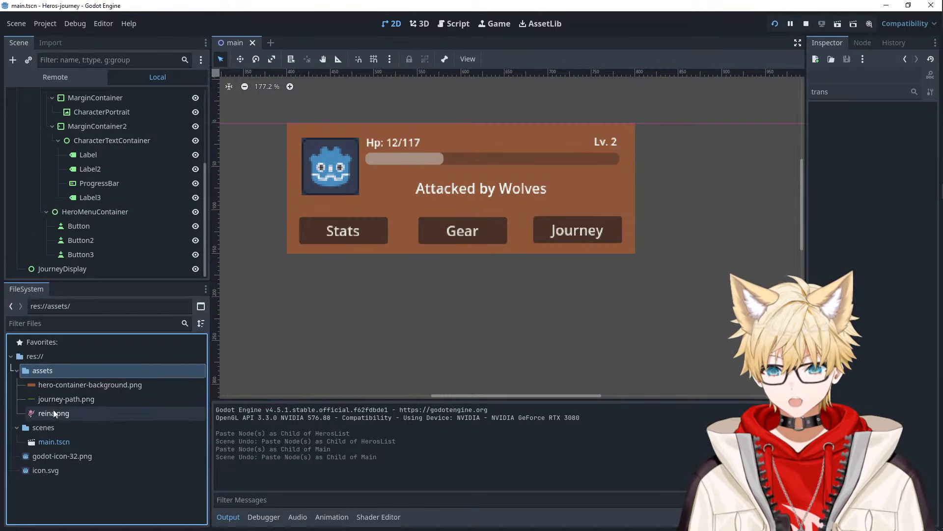
{"action": "left_click_drag", "start_coordinate": [54, 412], "coordinate": [109, 196]}
{"action": "scroll", "coordinate": [112, 169], "scroll_direction": "up", "scroll_amount": 2}
{"action": "scroll", "coordinate": [113, 170], "scroll_direction": "down", "scroll_amount": 1}
{"action": "scroll", "coordinate": [109, 228], "scroll_direction": "down", "scroll_amount": 1}
{"action": "scroll", "coordinate": [109, 229], "scroll_direction": "up", "scroll_amount": 3}
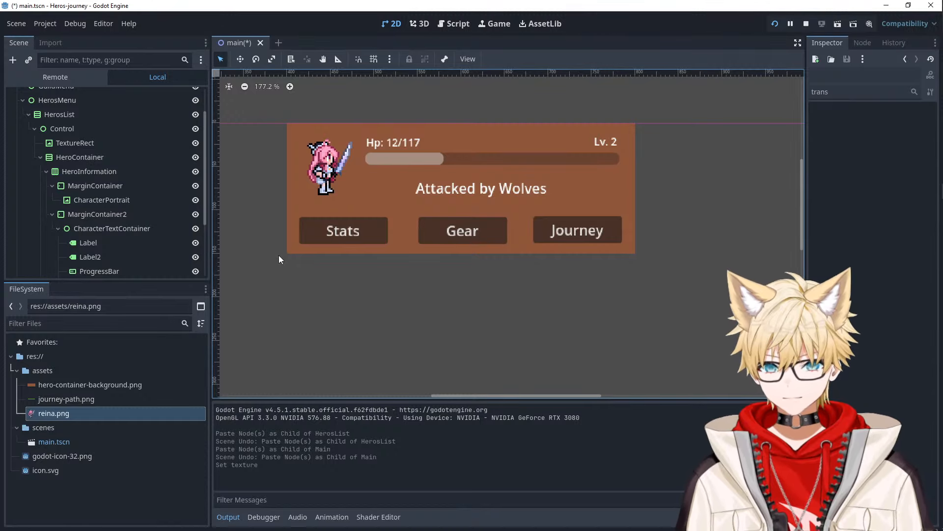
{"action": "scroll", "coordinate": [141, 212], "scroll_direction": "down", "scroll_amount": 3}
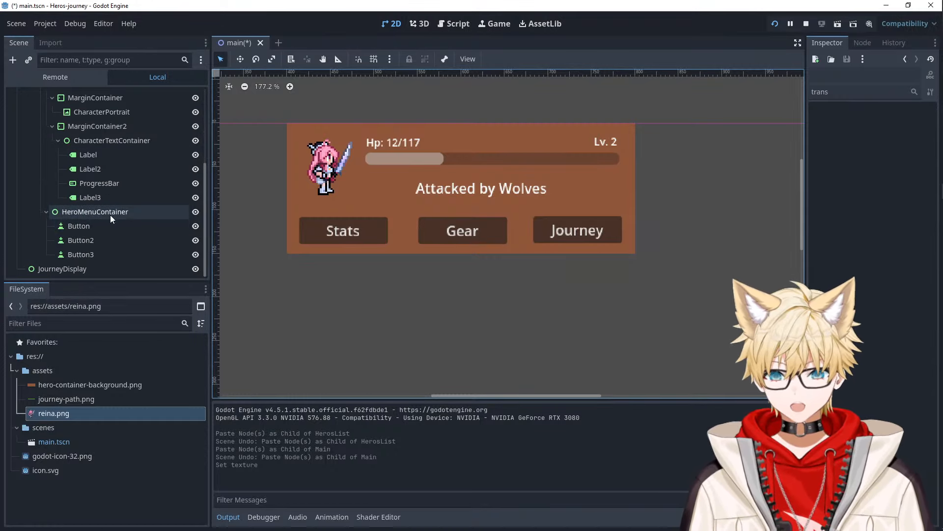
{"action": "scroll", "coordinate": [125, 216], "scroll_direction": "up", "scroll_amount": 4}
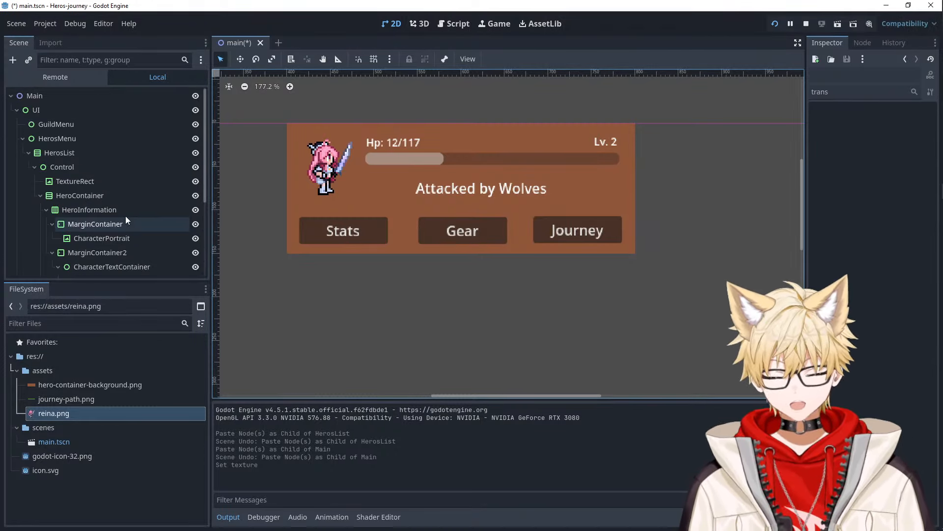
{"action": "scroll", "coordinate": [653, 257], "scroll_direction": "down", "scroll_amount": 3}
{"action": "middle_click_drag", "start_coordinate": [654, 258], "coordinate": [368, 263]}
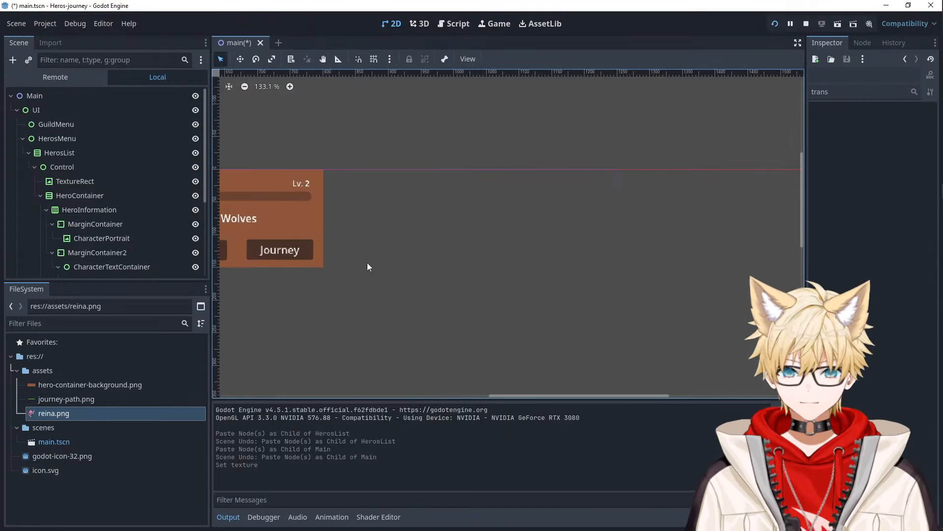
- Collapse the HerosMenu branch and add a Control node as a child of JourneyDisplay
{"action": "scroll", "coordinate": [367, 263], "scroll_direction": "down", "scroll_amount": 1}
{"action": "scroll", "coordinate": [87, 205], "scroll_direction": "down", "scroll_amount": 2}
{"action": "scroll", "coordinate": [87, 205], "scroll_direction": "up", "scroll_amount": 2}
{"action": "left_click", "coordinate": [28, 153]}
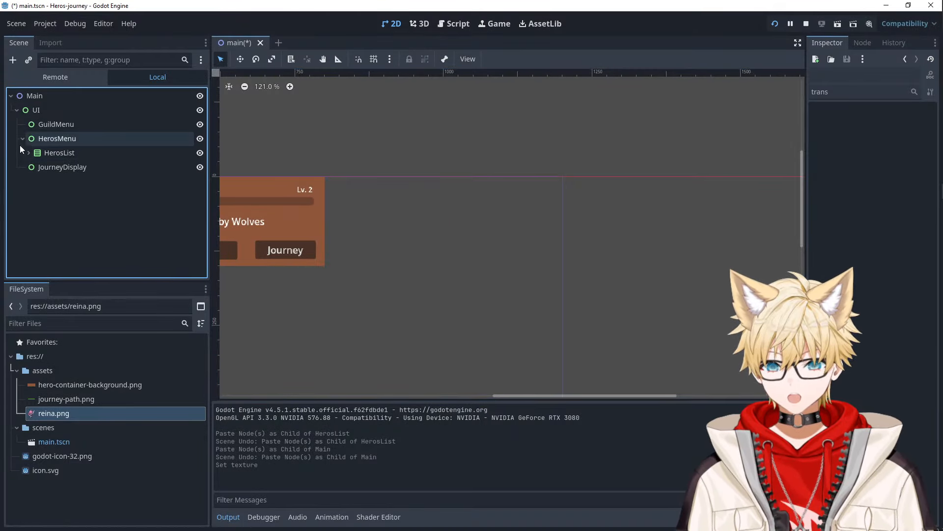
{"action": "left_click", "coordinate": [23, 139]}
{"action": "left_click", "coordinate": [62, 153]}
{"action": "right_click", "coordinate": [60, 154]}
{"action": "left_click", "coordinate": [94, 161]}
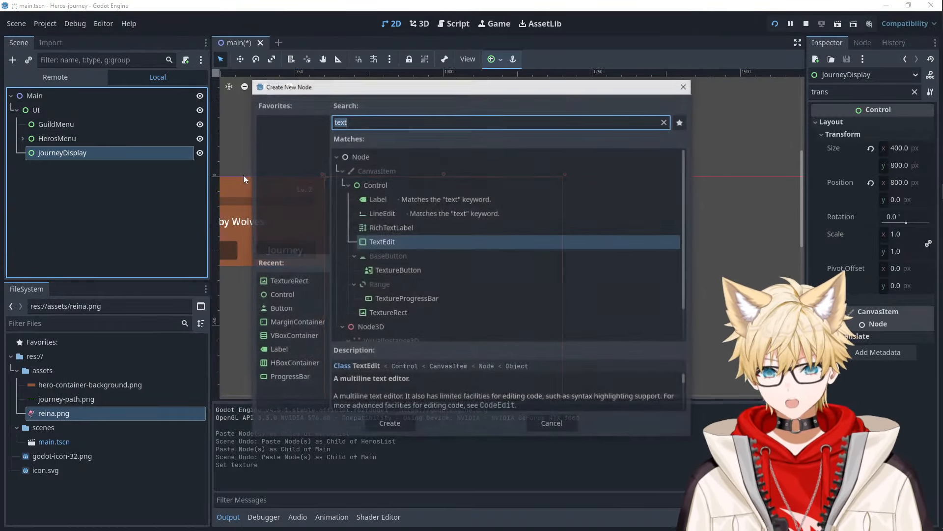
{"action": "type", "text": "control"}
{"action": "key", "text": "Return"}
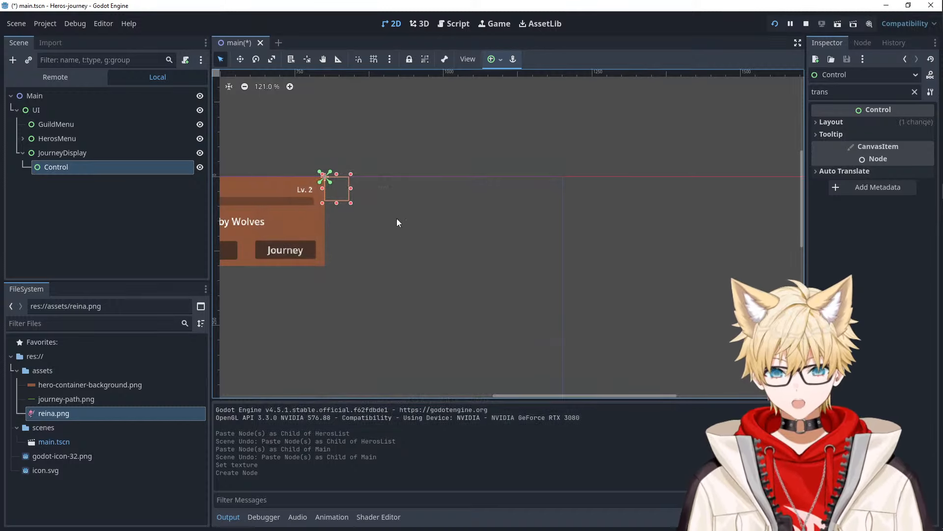
- Resize the new Control to about 401 by 109 px so it spans the journey column's width
{"action": "left_click_drag", "start_coordinate": [351, 203], "coordinate": [567, 243]}
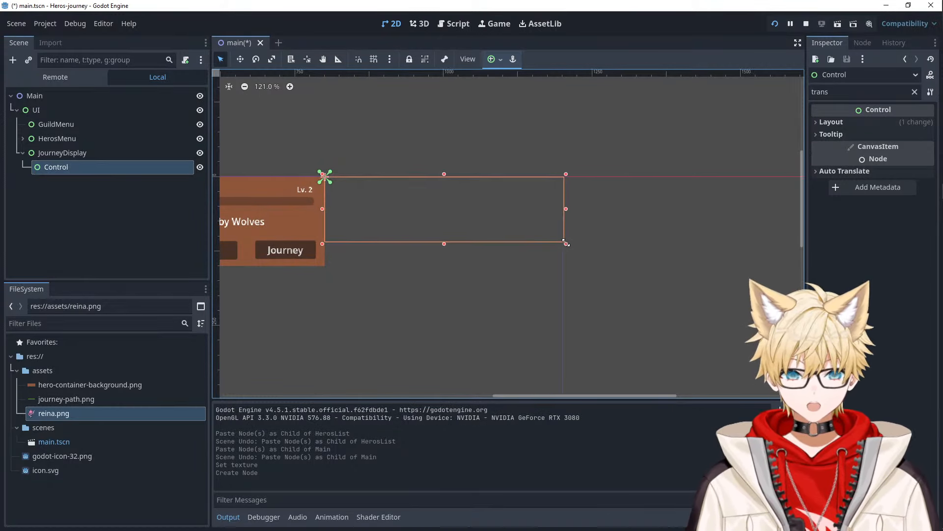
{"action": "left_click", "coordinate": [594, 232]}
{"action": "left_click", "coordinate": [480, 211]}
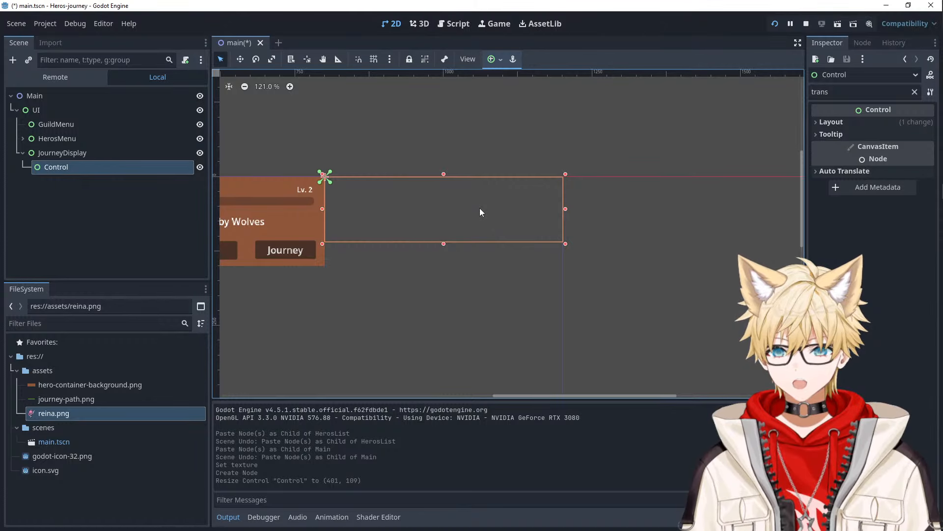
- Place journey-path.png from the assets folder as a sprite in the middle of the new Control area
{"action": "left_click_drag", "start_coordinate": [93, 399], "coordinate": [447, 225]}
{"action": "left_click", "coordinate": [651, 264]}
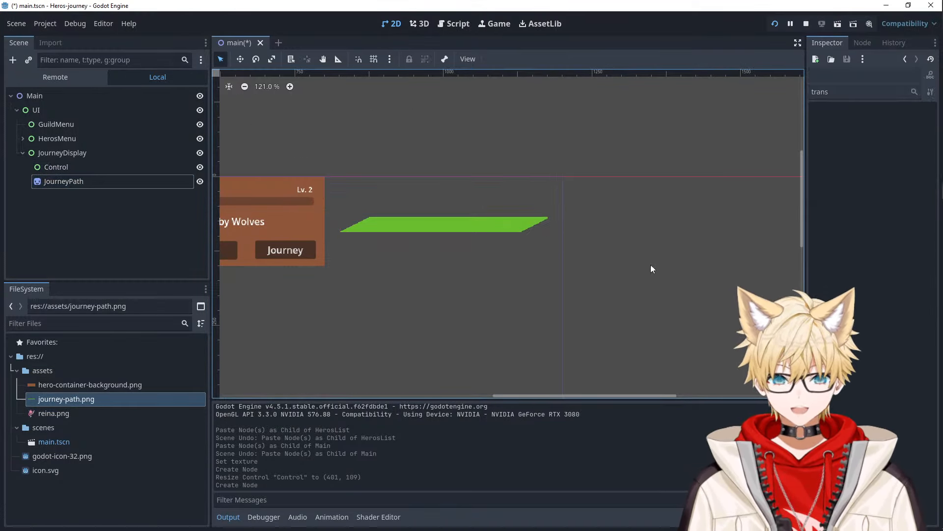
{"action": "left_click", "coordinate": [479, 222]}
{"action": "left_click", "coordinate": [512, 225]}
{"action": "left_click", "coordinate": [482, 222]}
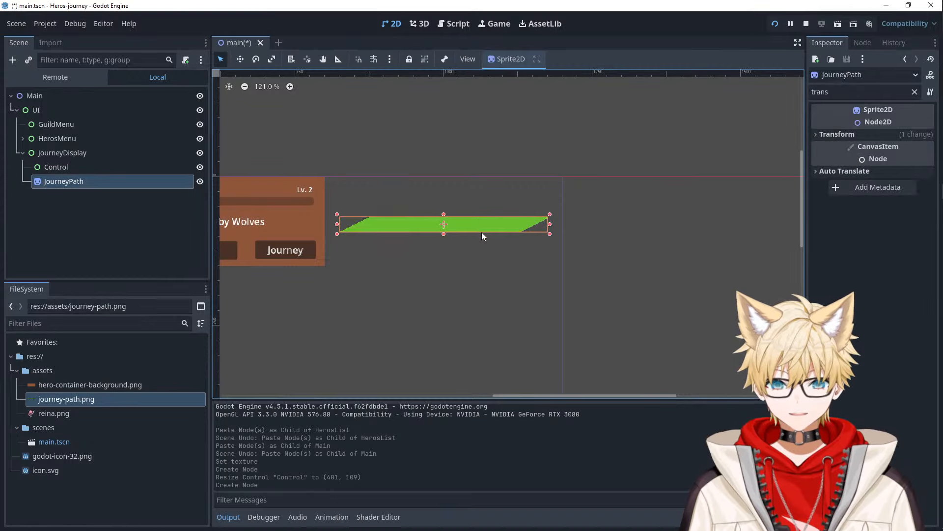
{"action": "left_click", "coordinate": [482, 234]}
{"action": "left_click", "coordinate": [429, 225]}
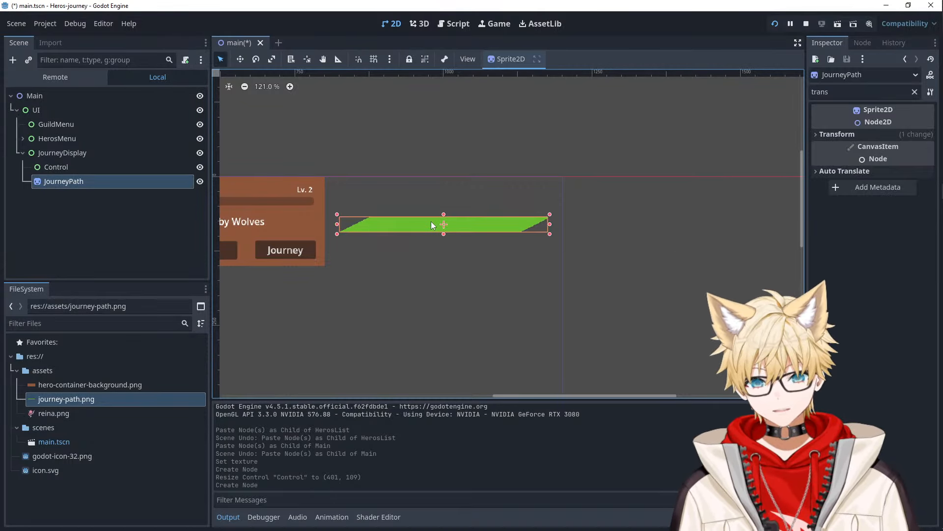
{"action": "left_click", "coordinate": [671, 250]}
- Place reina.png as a sprite on the green path and move it to about (933, 70)
{"action": "left_click_drag", "start_coordinate": [48, 408], "coordinate": [430, 219]}
{"action": "left_click", "coordinate": [373, 217]}
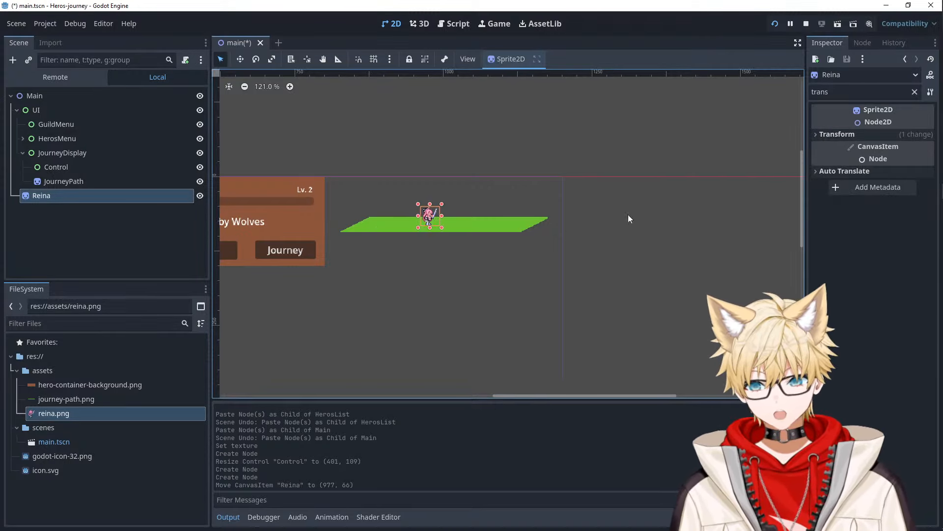
{"action": "left_click", "coordinate": [627, 213]}
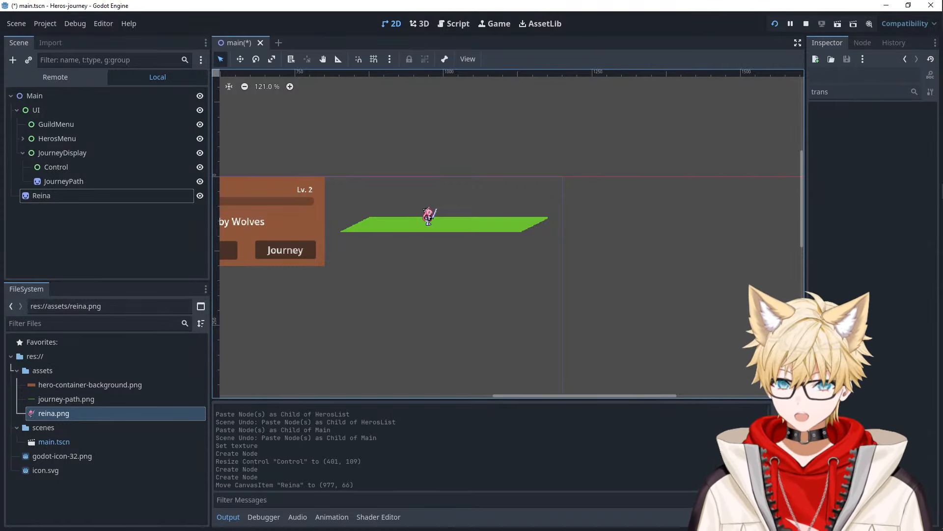
{"action": "left_click_drag", "start_coordinate": [430, 219], "coordinate": [402, 220]}
{"action": "left_click", "coordinate": [369, 212]}
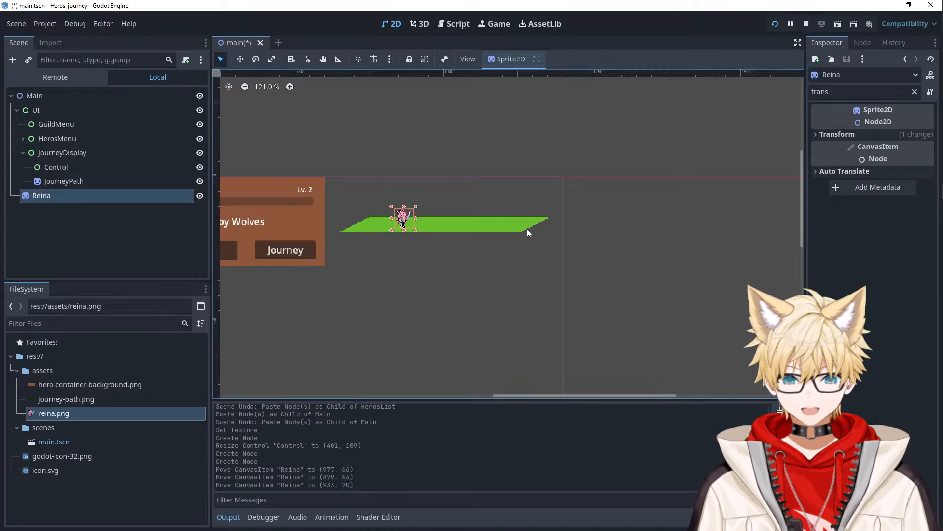
{"action": "left_click", "coordinate": [544, 231]}
- Run the project to check the journey path and character sprite in the game window, and close the game
{"action": "left_click", "coordinate": [776, 24]}
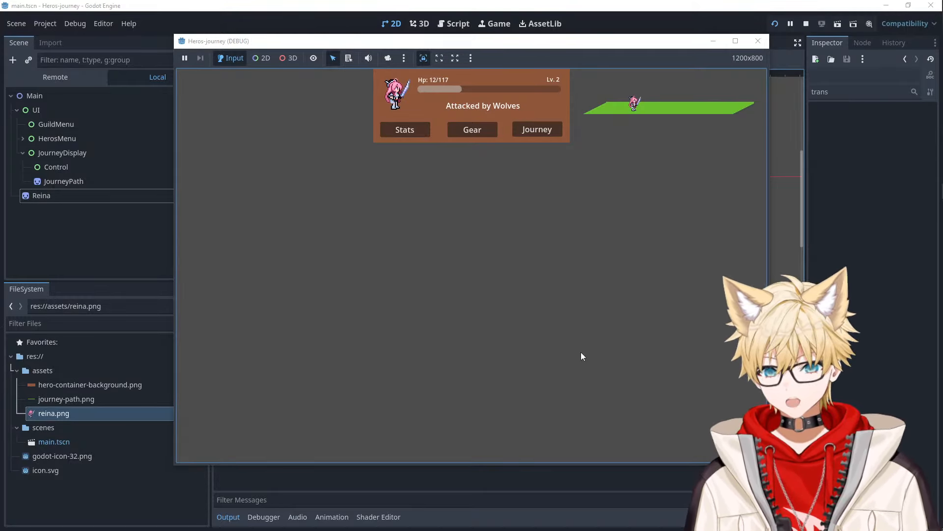
{"action": "left_click", "coordinate": [795, 250]}
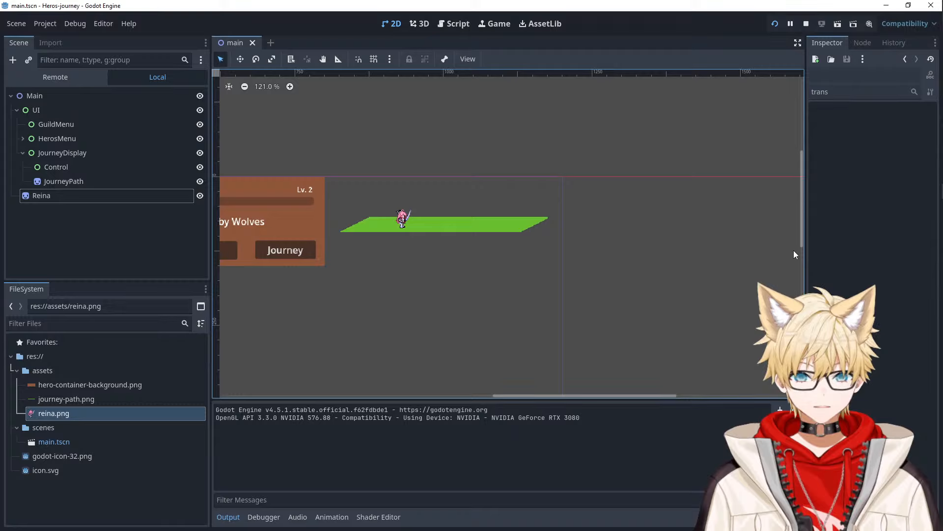
{"action": "left_click", "coordinate": [509, 227]}
{"action": "scroll", "coordinate": [514, 225], "scroll_direction": "up", "scroll_amount": 5}
{"action": "scroll", "coordinate": [518, 222], "scroll_direction": "down", "scroll_amount": 6}
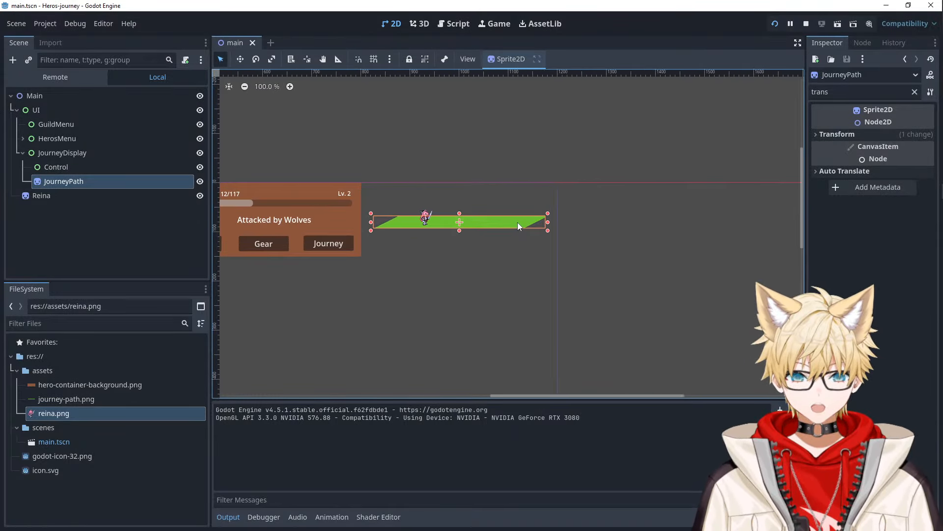
{"action": "left_click", "coordinate": [775, 24]}
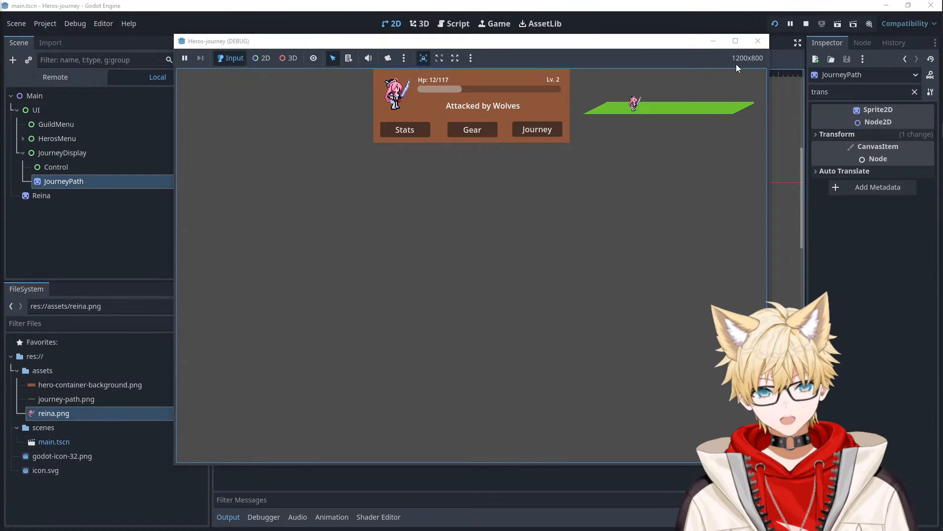
{"action": "left_click", "coordinate": [758, 41]}
- Add a Label node under GuildMenu, resize it to about 338 by 62 px and move it to about (41, 133)
{"action": "scroll", "coordinate": [393, 341], "scroll_direction": "down", "scroll_amount": 6}
{"action": "middle_click_drag", "start_coordinate": [397, 319], "coordinate": [561, 209]}
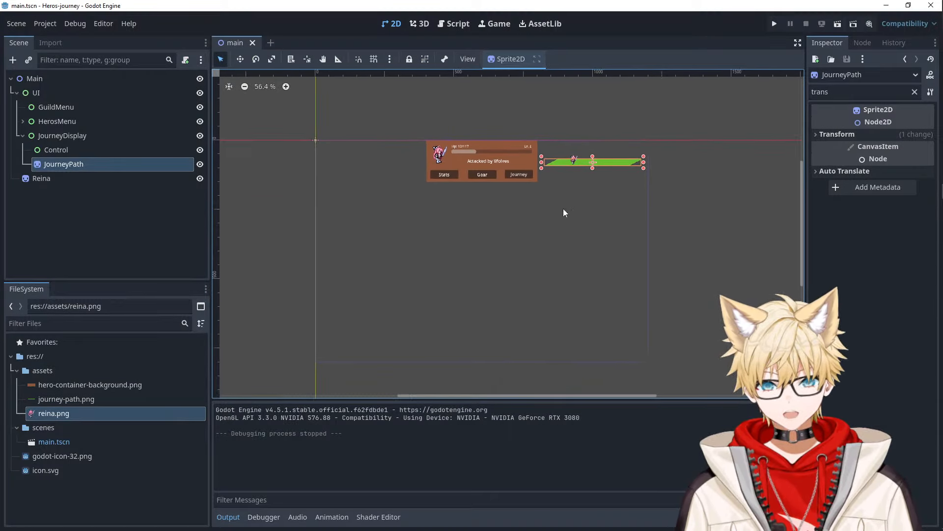
{"action": "left_click", "coordinate": [329, 219]}
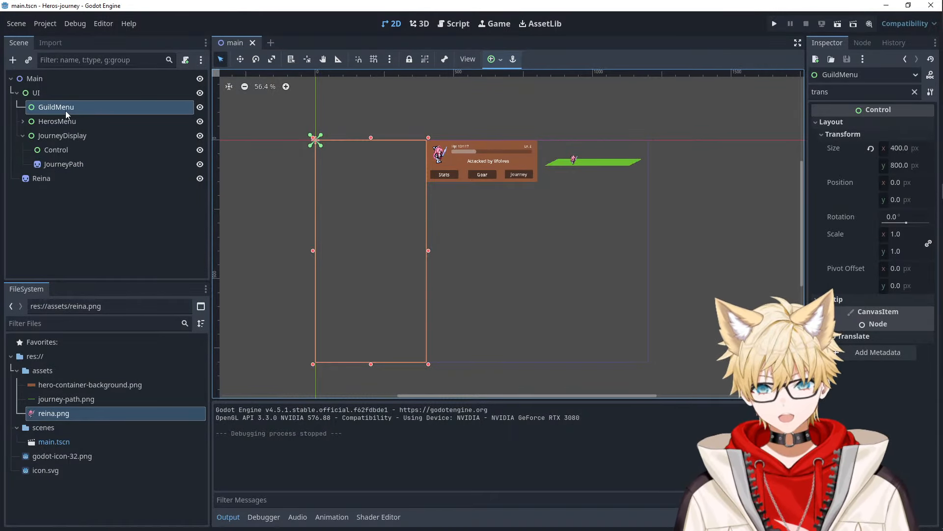
{"action": "right_click", "coordinate": [121, 112]}
{"action": "left_click", "coordinate": [145, 113]}
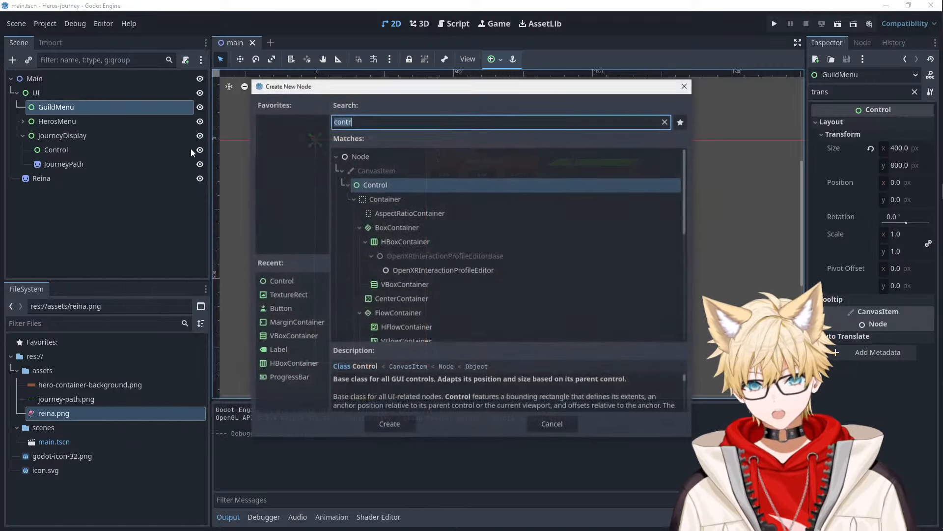
{"action": "type", "text": "label"}
{"action": "key", "text": "Return"}
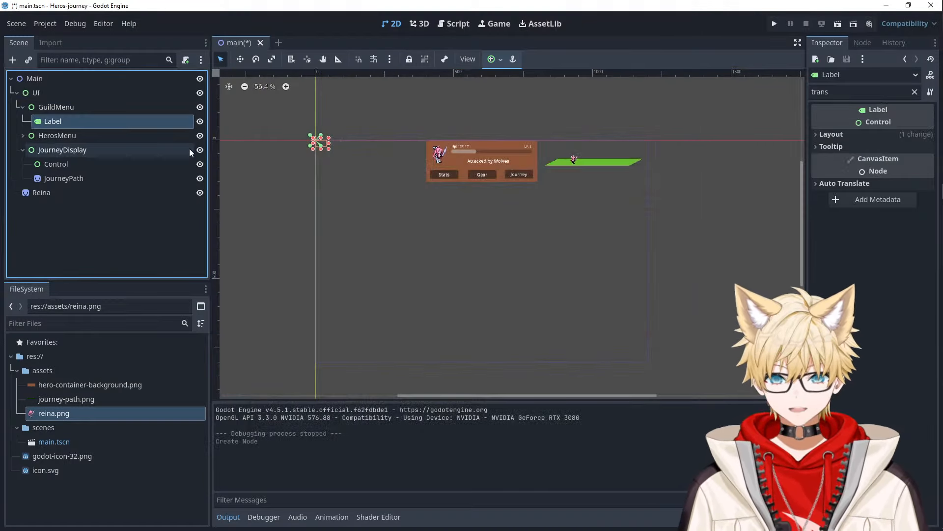
{"action": "left_click_drag", "start_coordinate": [329, 149], "coordinate": [405, 188]}
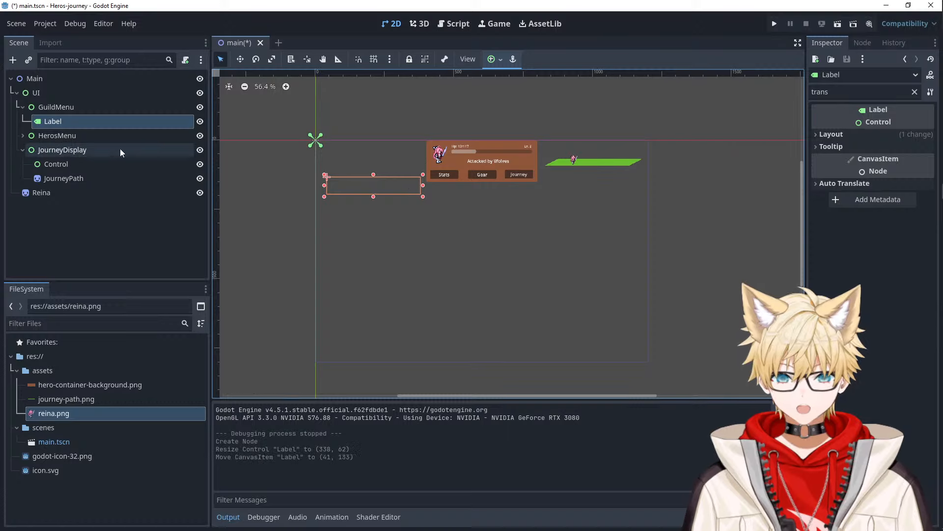
- Clear the property filter and set the label's text to "12, 356 g"
{"action": "left_click", "coordinate": [915, 92]}
{"action": "left_click", "coordinate": [859, 146]}
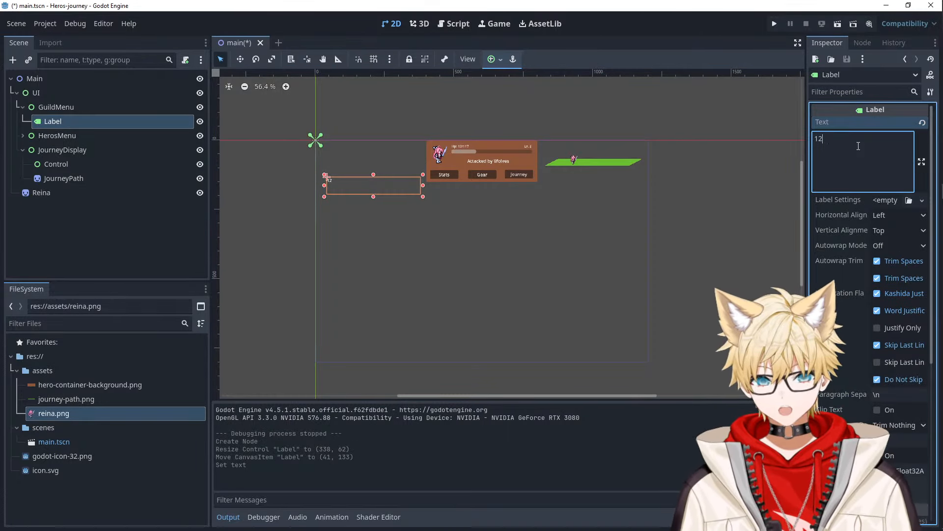
{"action": "type", "text": "12, 356G"}
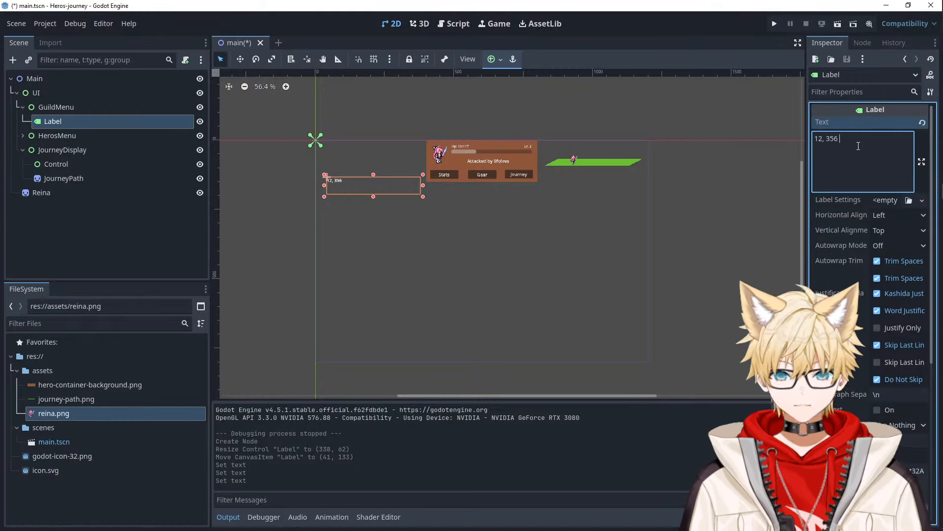
{"action": "key", "text": "BackSpace"}
{"action": "type", "text": "g"}
- Find the label's alignment properties and set both its vertical and horizontal alignment to Center
{"action": "left_click", "coordinate": [855, 93]}
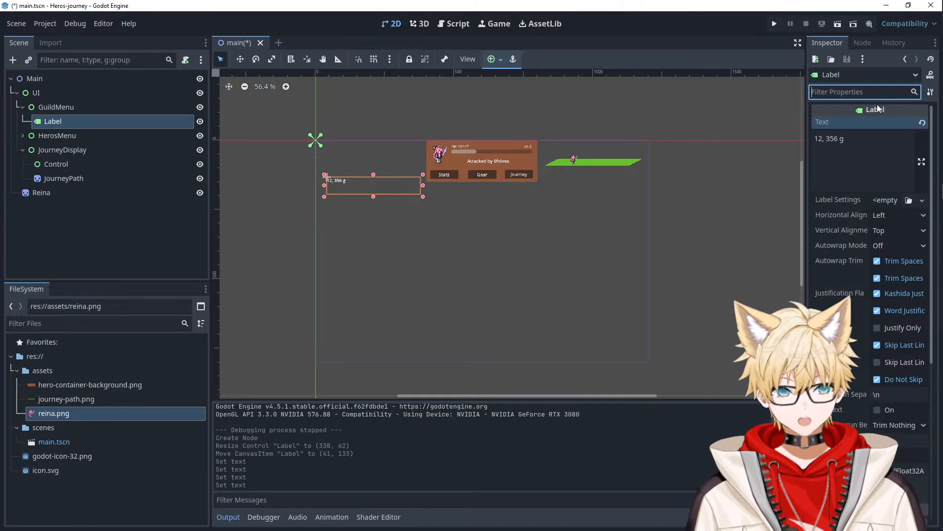
{"action": "scroll", "coordinate": [889, 365], "scroll_direction": "down", "scroll_amount": 5}
{"action": "left_click", "coordinate": [836, 266]}
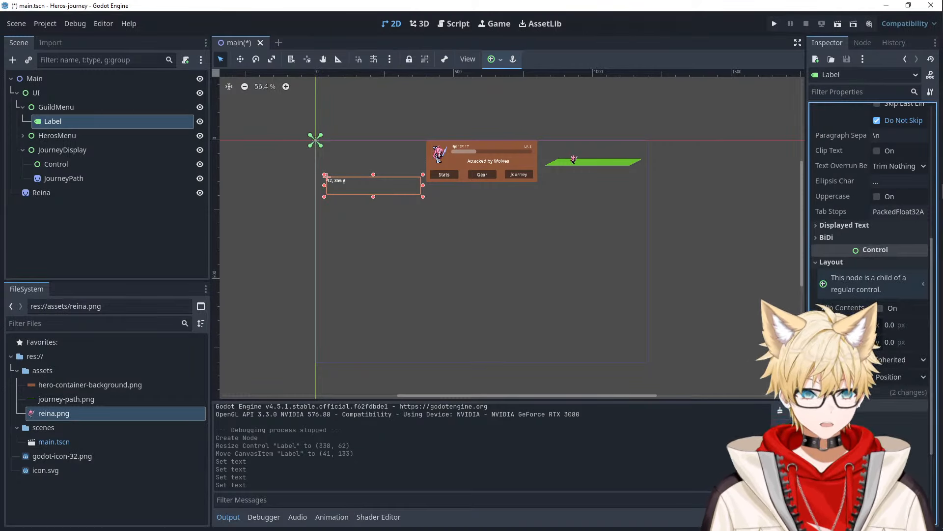
{"action": "left_click", "coordinate": [836, 93]}
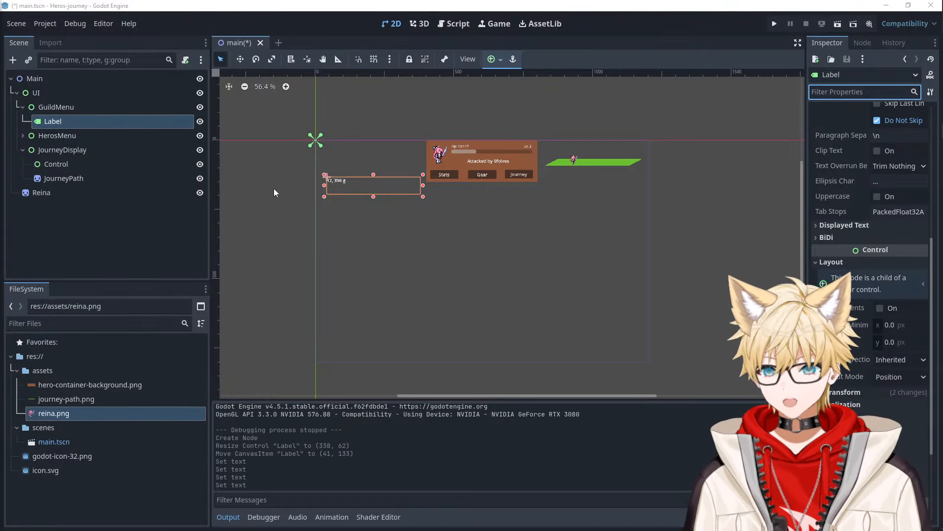
{"action": "left_click", "coordinate": [857, 92]}
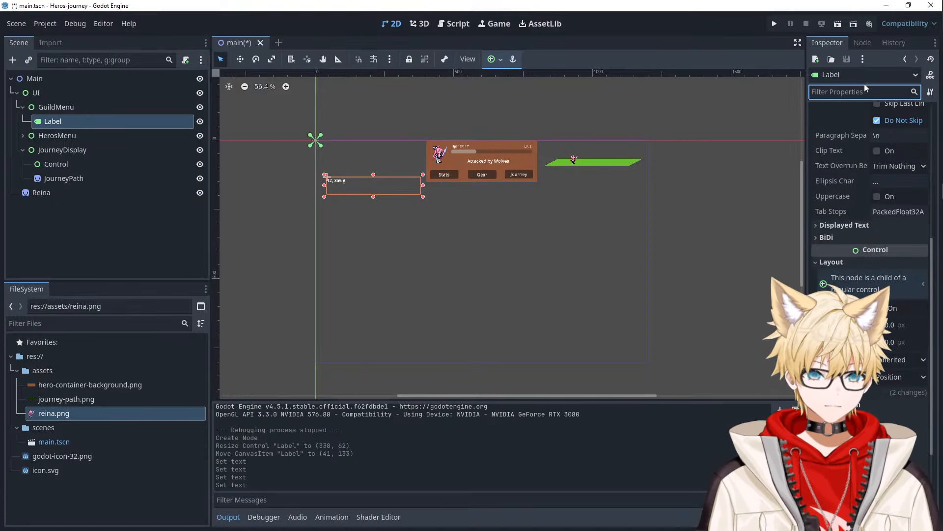
{"action": "type", "text": "center"}
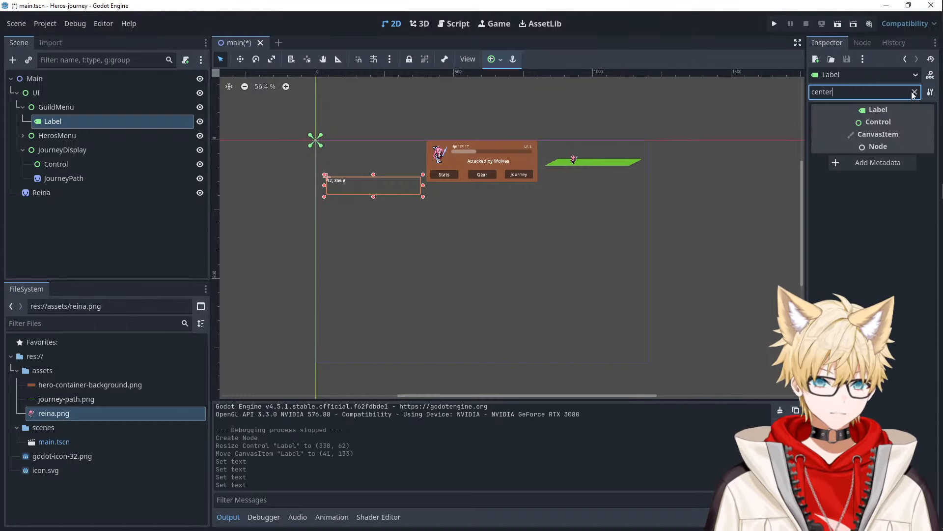
{"action": "key", "text": "BackSpace"}
{"action": "key", "text": "BackSpace"}
{"action": "key", "text": "BackSpace"}
{"action": "key", "text": "BackSpace"}
{"action": "key", "text": "BackSpace"}
{"action": "key", "text": "BackSpace"}
{"action": "type", "text": "align"}
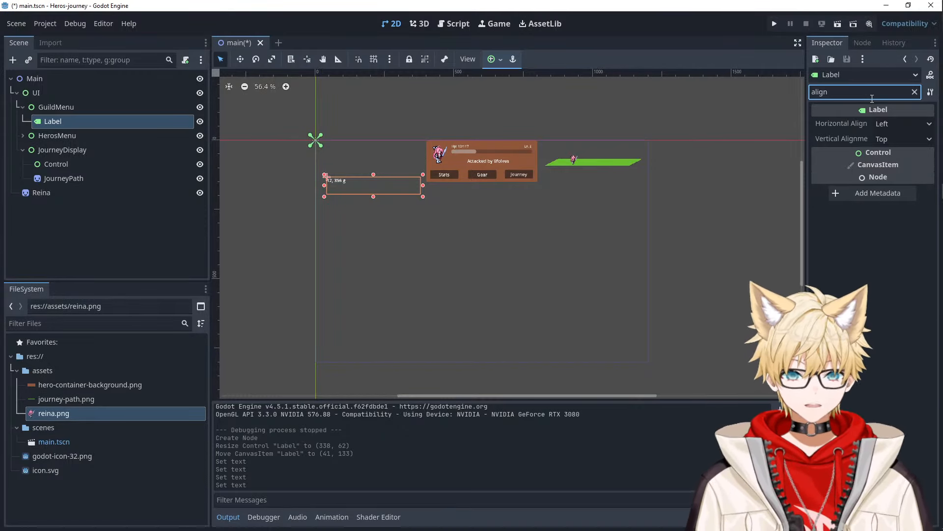
{"action": "left_click", "coordinate": [896, 138]}
{"action": "left_click", "coordinate": [892, 169]}
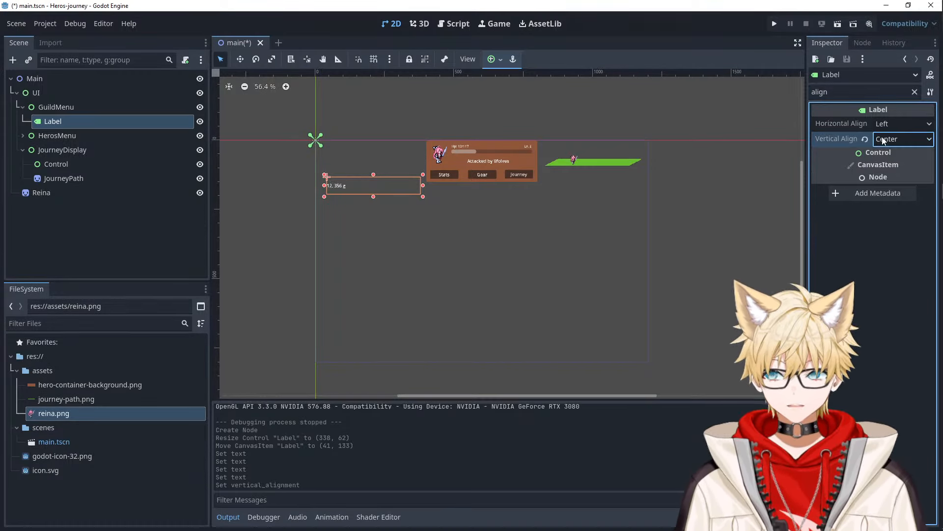
{"action": "left_click", "coordinate": [886, 123]}
{"action": "left_click", "coordinate": [888, 153]}
- Find the label's font size theme override and set it to 32 px
{"action": "key", "text": "ctrl+f"}
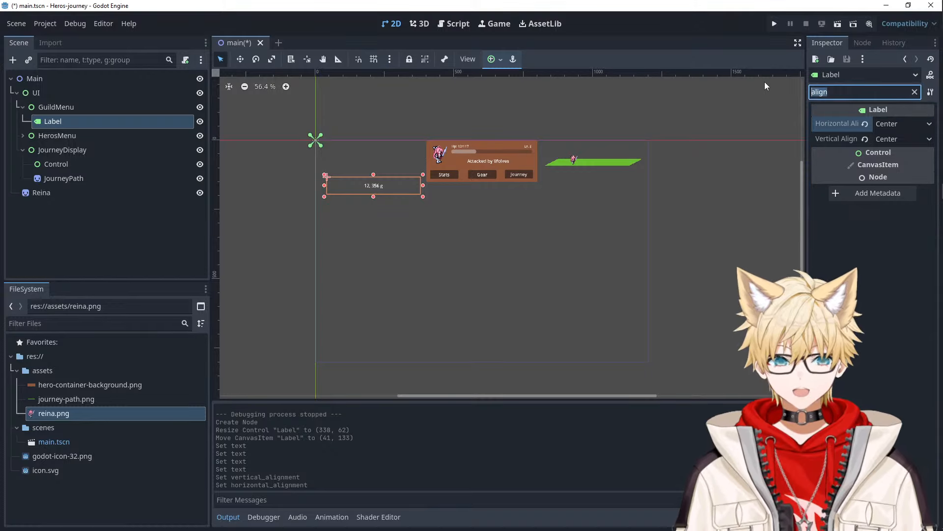
{"action": "type", "text": "fotn siz"}
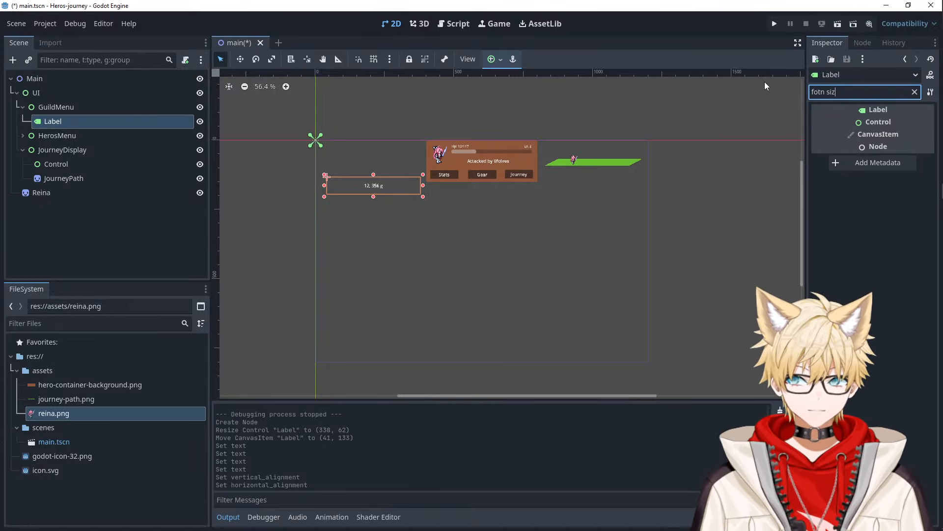
{"action": "key", "text": "BackSpace"}
{"action": "key", "text": "BackSpace"}
{"action": "type", "text": "nt si"}
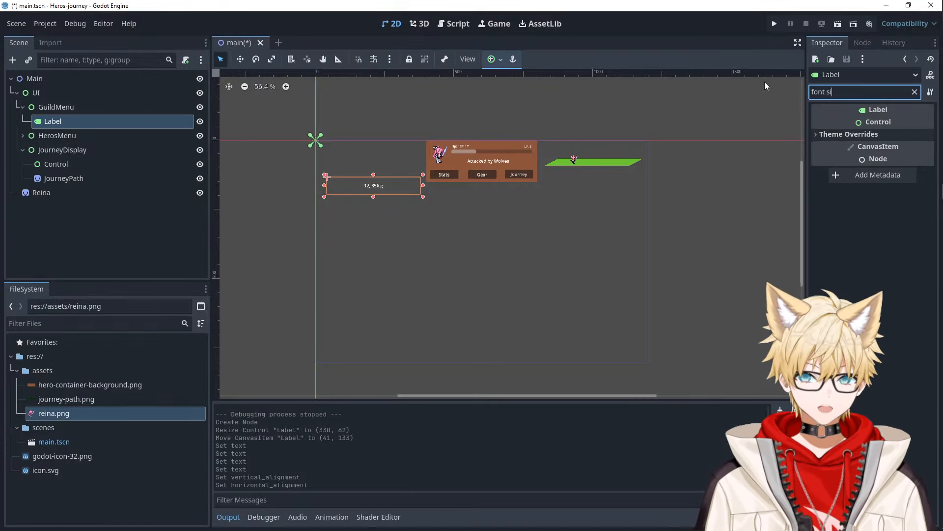
{"action": "left_click", "coordinate": [841, 134]}
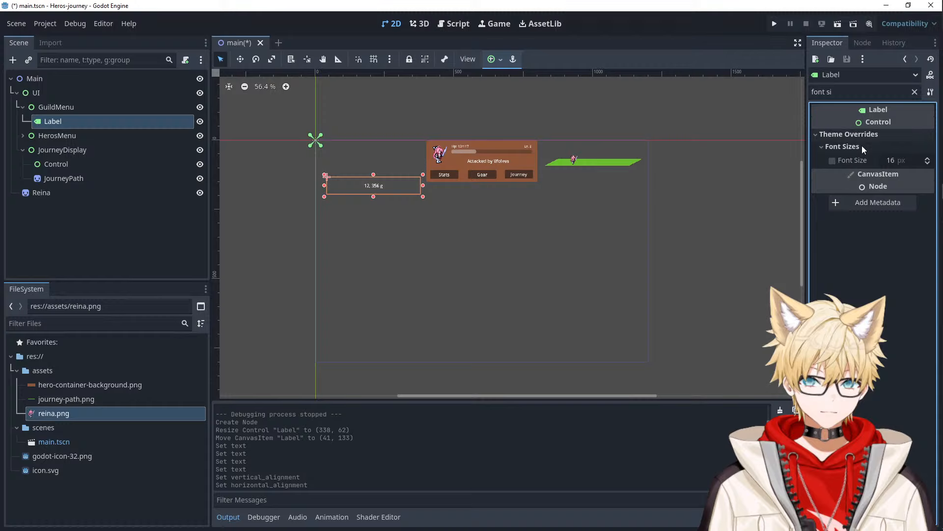
{"action": "left_click", "coordinate": [892, 161]}
{"action": "type", "text": "32"}
{"action": "key", "text": "Tab"}
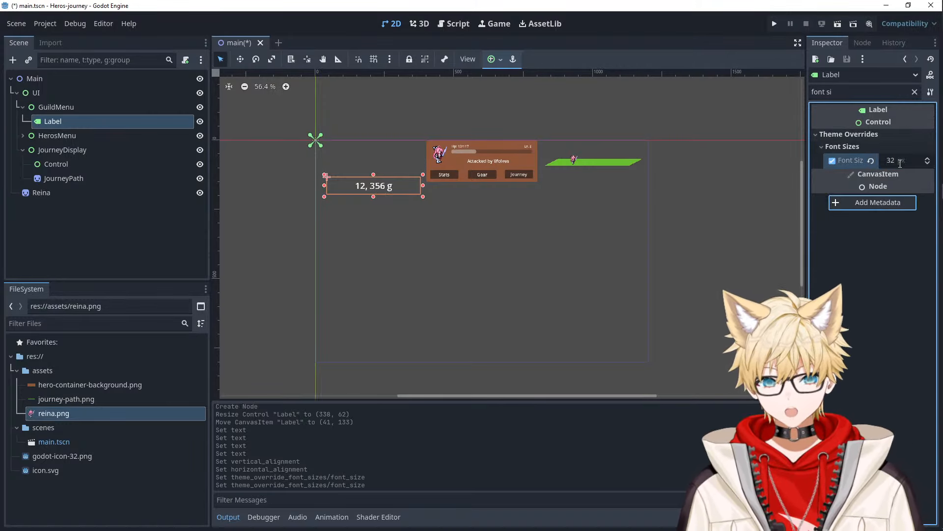
- Set the gold label's font size theme override to 48 px
{"action": "left_click", "coordinate": [900, 163]}
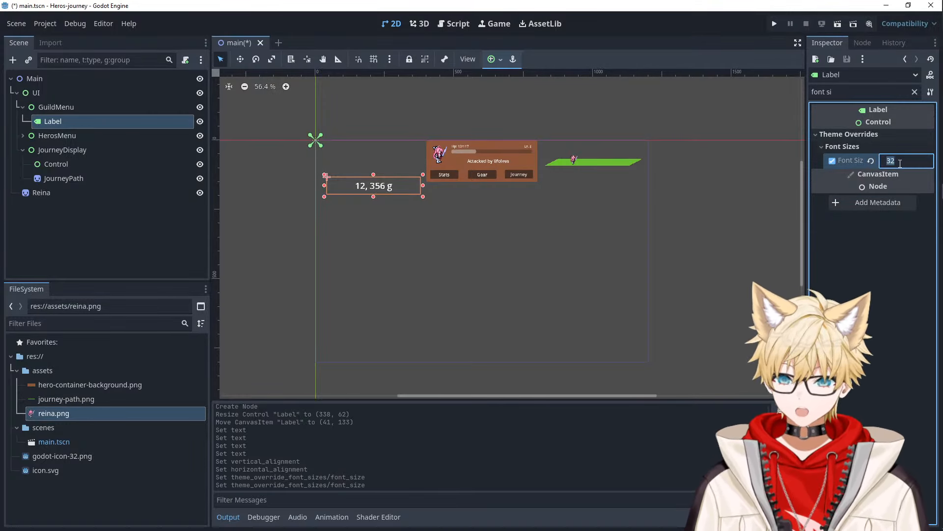
{"action": "type", "text": "48"}
{"action": "key", "text": "Tab"}
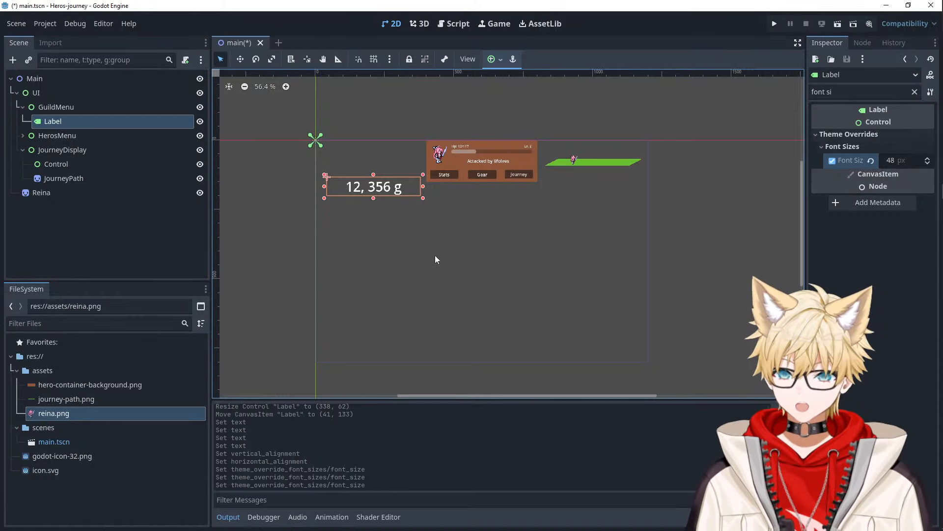
{"action": "left_click", "coordinate": [373, 156]}
{"action": "left_click", "coordinate": [359, 179]}
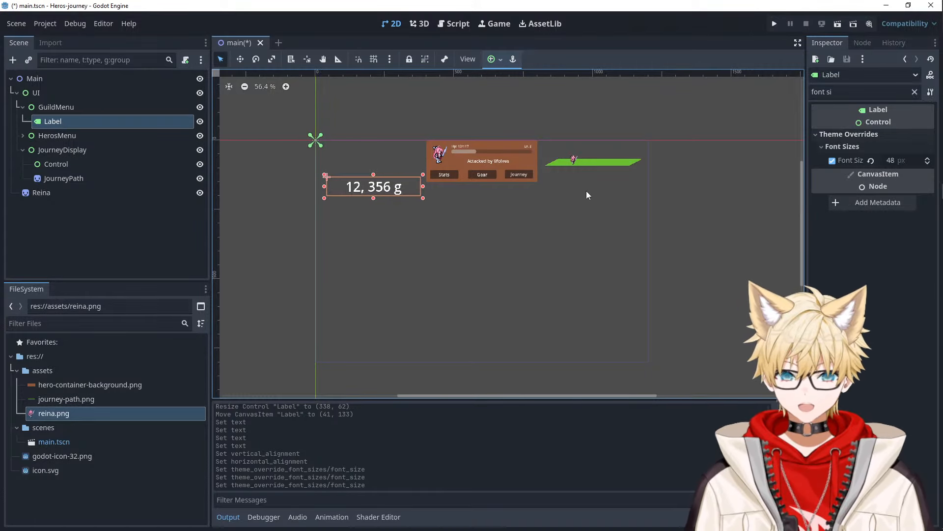
- Clear the property filter and remove the space after the comma so the label's text reads "12,356 g"
{"action": "left_click", "coordinate": [915, 92]}
{"action": "left_click", "coordinate": [827, 140]}
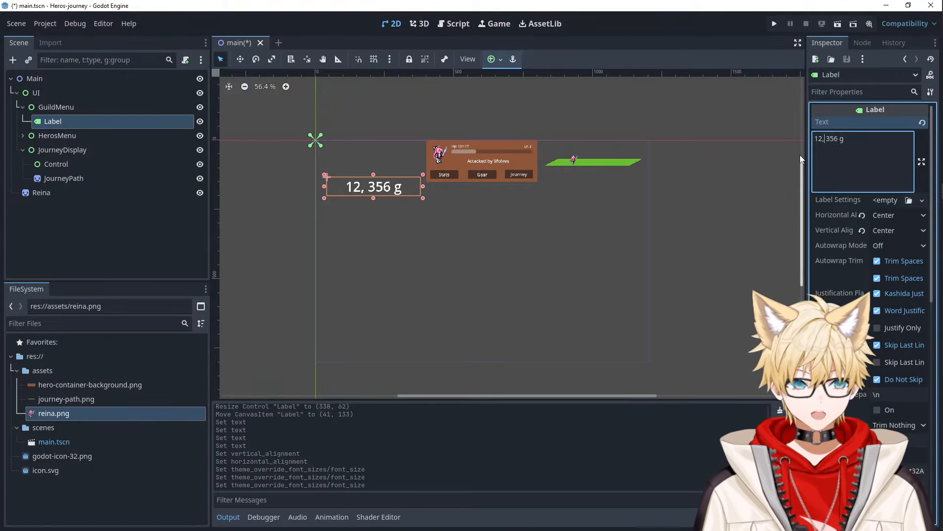
{"action": "key", "text": "BackSpace"}
- Find the label's font color theme override and set it to a dark gold of about RGB 208, 154, 0
{"action": "left_click", "coordinate": [870, 89]}
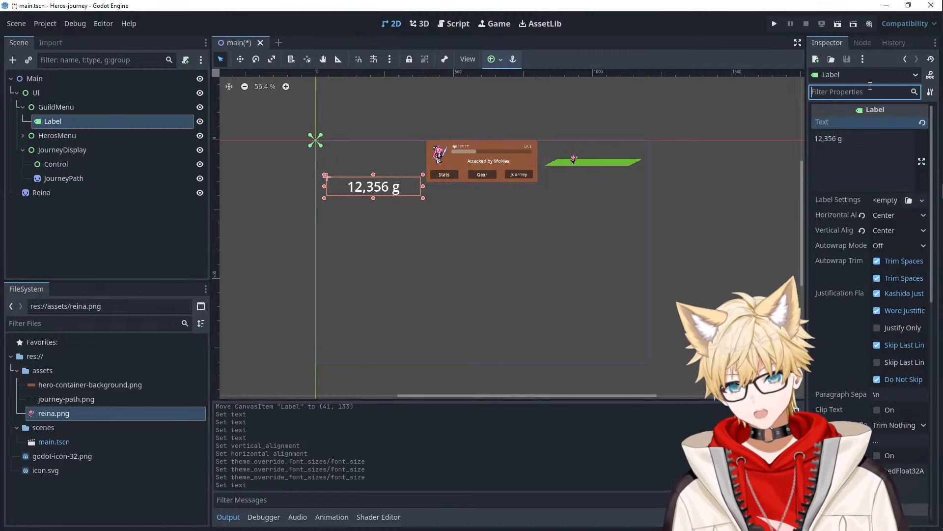
{"action": "type", "text": "color"}
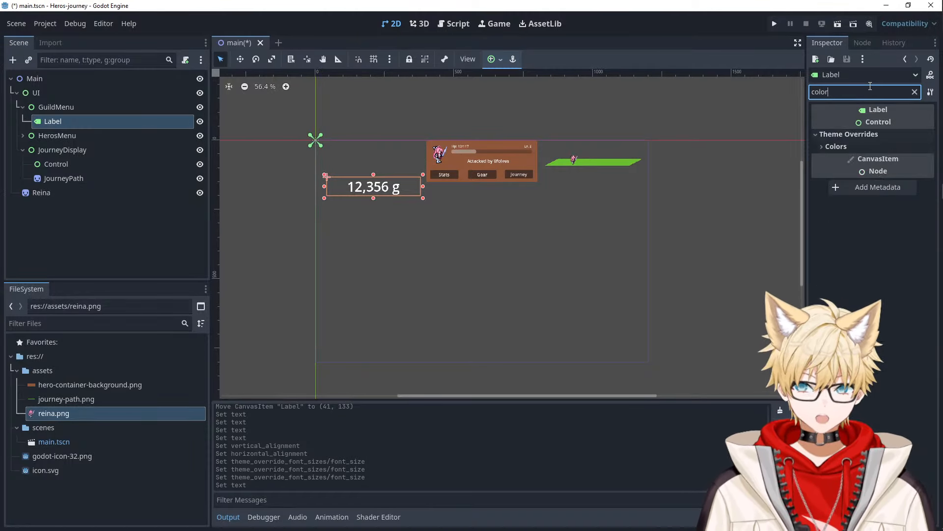
{"action": "left_click", "coordinate": [836, 146]}
{"action": "left_click", "coordinate": [906, 160]}
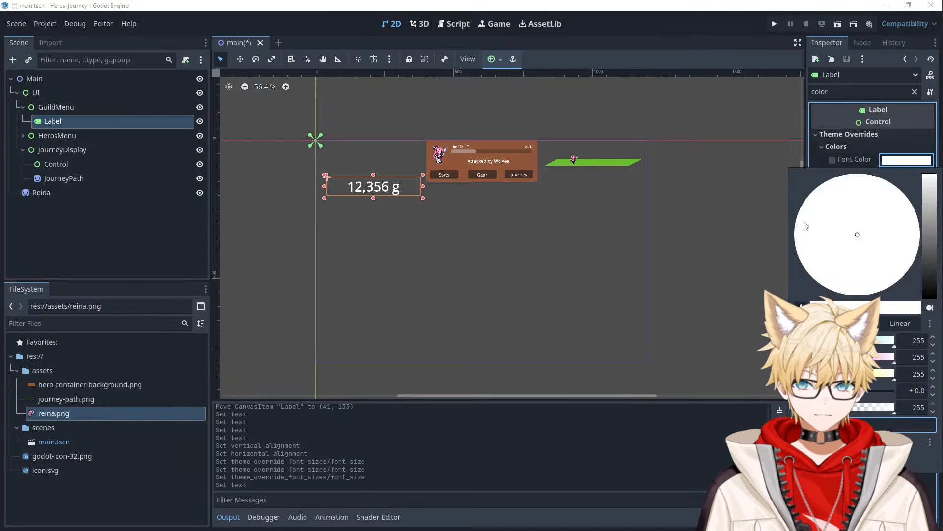
{"action": "left_click", "coordinate": [811, 374]}
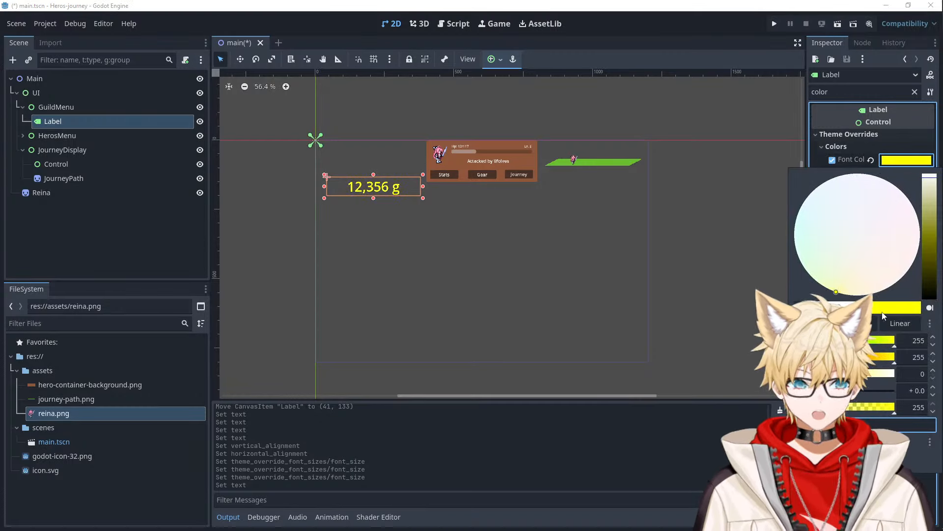
{"action": "left_click", "coordinate": [929, 193]}
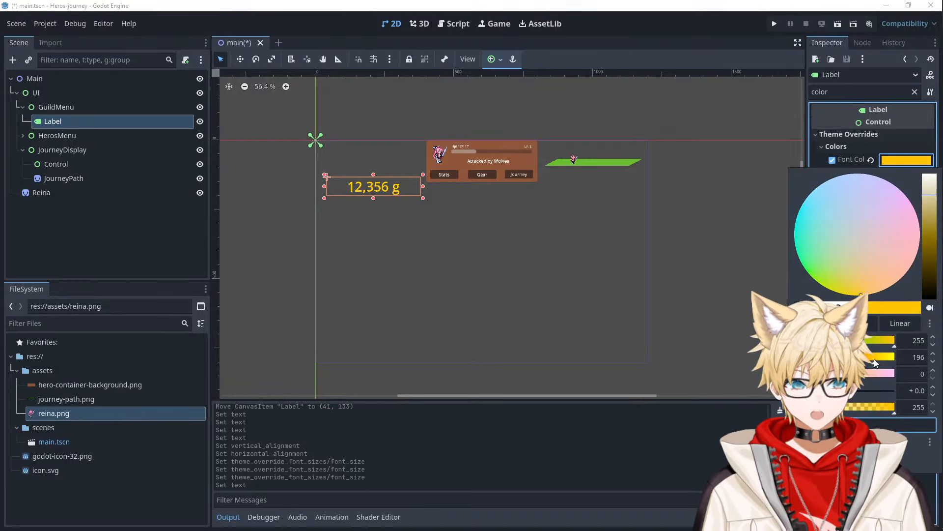
{"action": "left_click", "coordinate": [930, 219]}
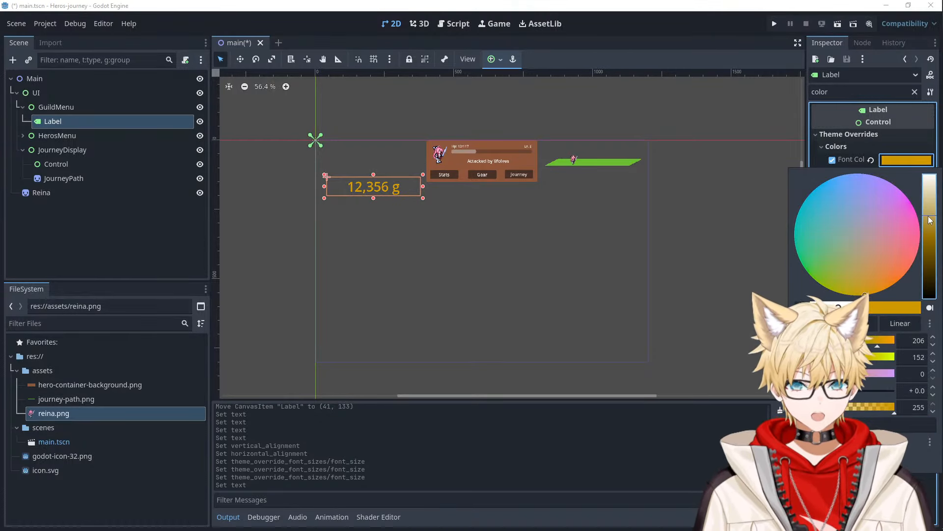
{"action": "left_click", "coordinate": [679, 260]}
- Deselect the label, run the project to check it in the game window, and close the game
{"action": "left_click", "coordinate": [679, 261]}
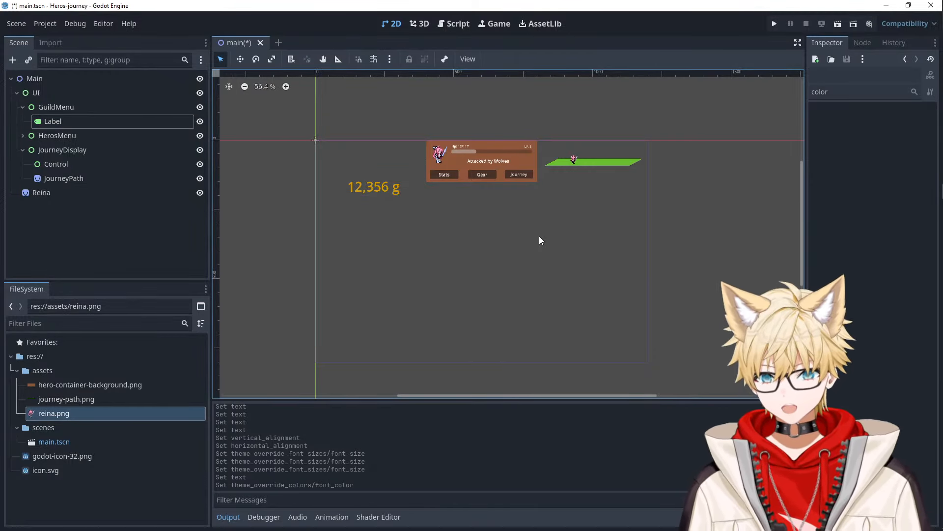
{"action": "key", "text": "F5"}
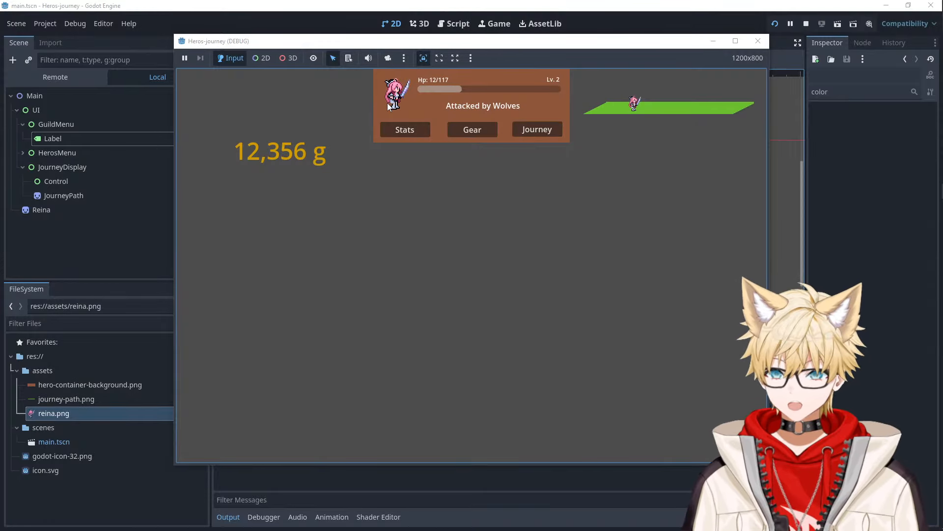
{"action": "left_click", "coordinate": [758, 41]}
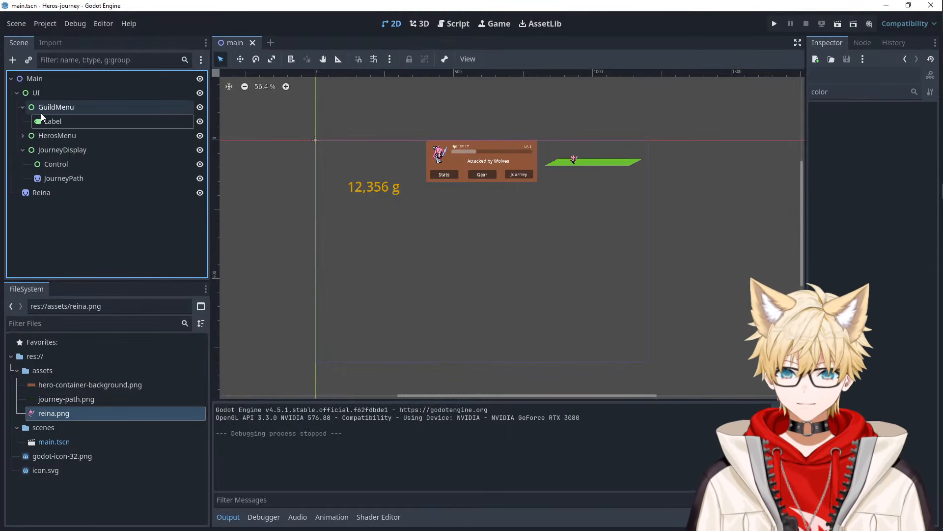
- Add a second Label node under GuildMenu, resize it to about 251 by 50 px and move it to about (78, 202)
{"action": "left_click", "coordinate": [66, 106]}
{"action": "right_click", "coordinate": [67, 108]}
{"action": "left_click", "coordinate": [193, 116]}
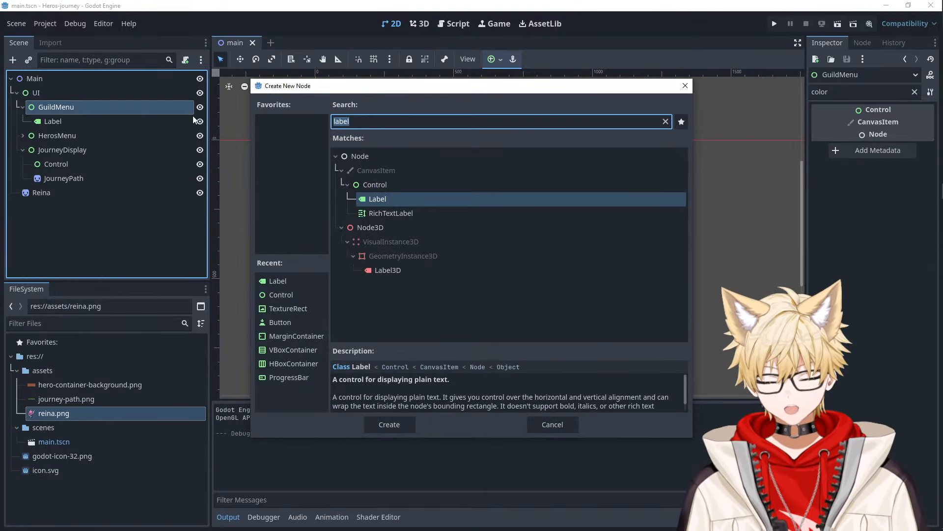
{"action": "key", "text": "Return"}
{"action": "left_click_drag", "start_coordinate": [327, 151], "coordinate": [391, 160]}
{"action": "left_click_drag", "start_coordinate": [364, 146], "coordinate": [374, 203]}
- Paste a copy of the "12,356 g" label as its child, move it to about (2, 57) and set its text to "256 rep"
{"action": "left_click", "coordinate": [374, 188]}
{"action": "key", "text": "ctrl+v"}
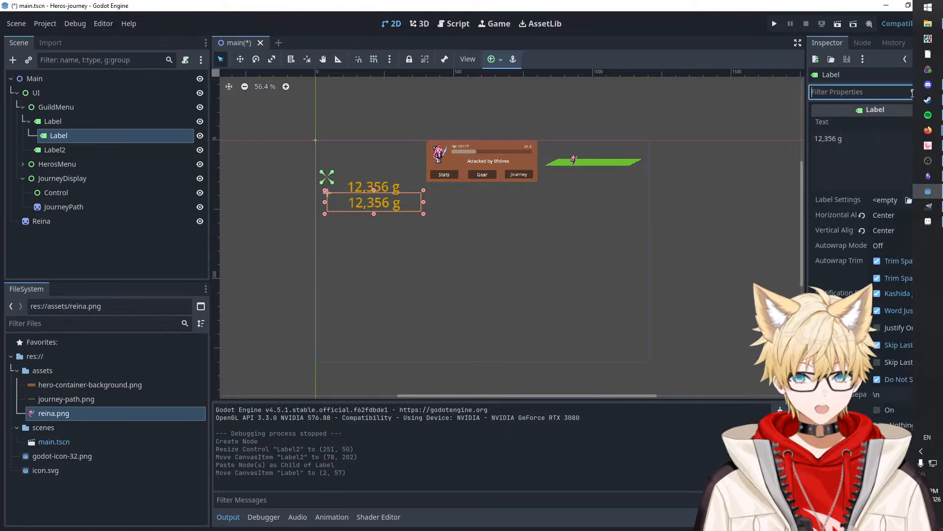
{"action": "key", "text": "ctrl+a"}
{"action": "key", "text": "BackSpace"}
{"action": "left_click", "coordinate": [865, 157]}
{"action": "key", "text": "ctrl+a"}
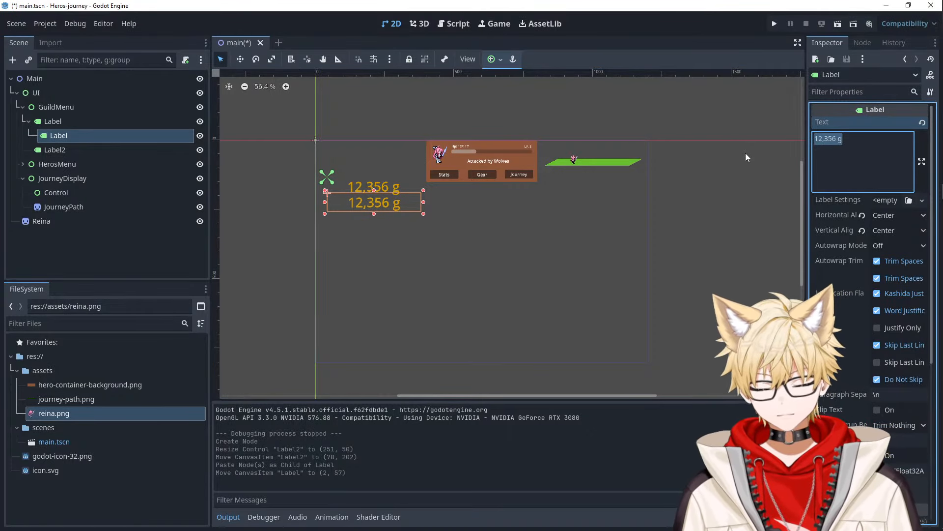
{"action": "type", "text": "256 Rep"}
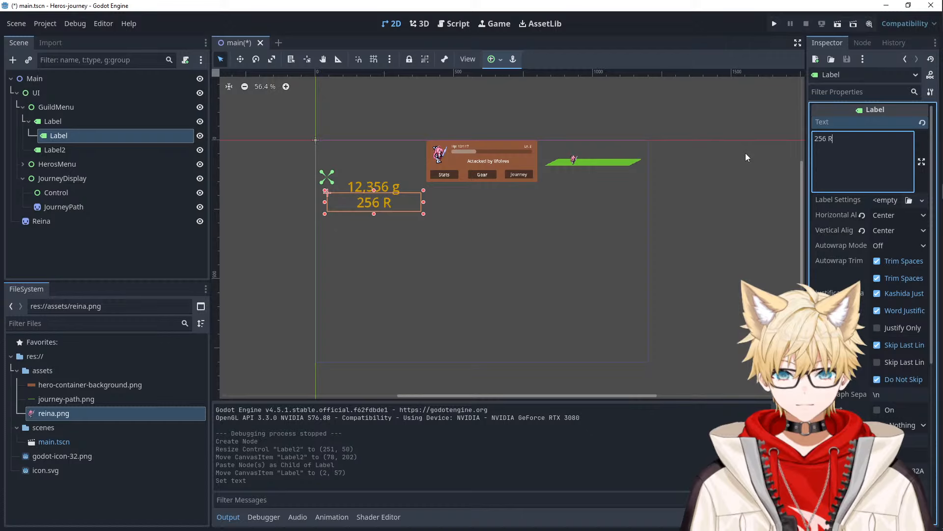
{"action": "key", "text": "BackSpace"}
{"action": "key", "text": "BackSpace"}
{"action": "key", "text": "BackSpace"}
{"action": "type", "text": "rep"}
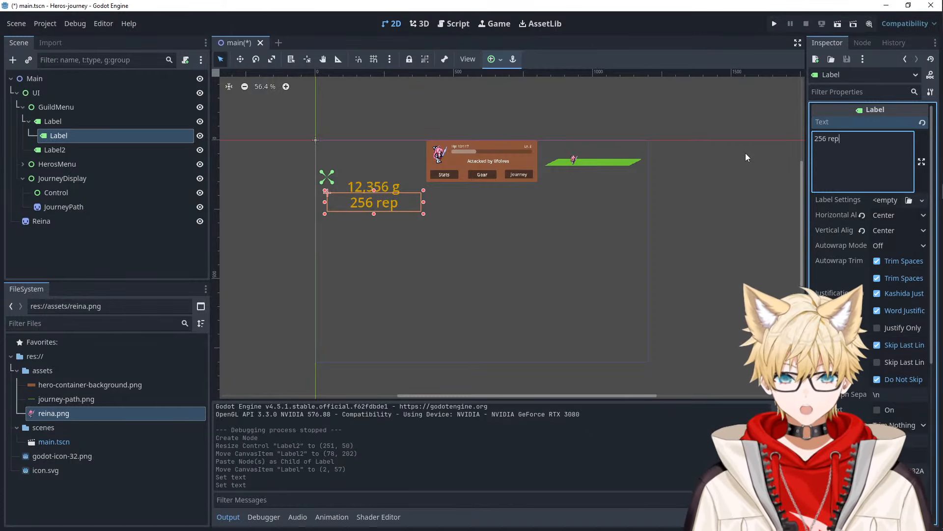
- Find the "256 rep" label's font size theme override and set it to 32 px
{"action": "left_click", "coordinate": [861, 92]}
{"action": "type", "text": "font si"}
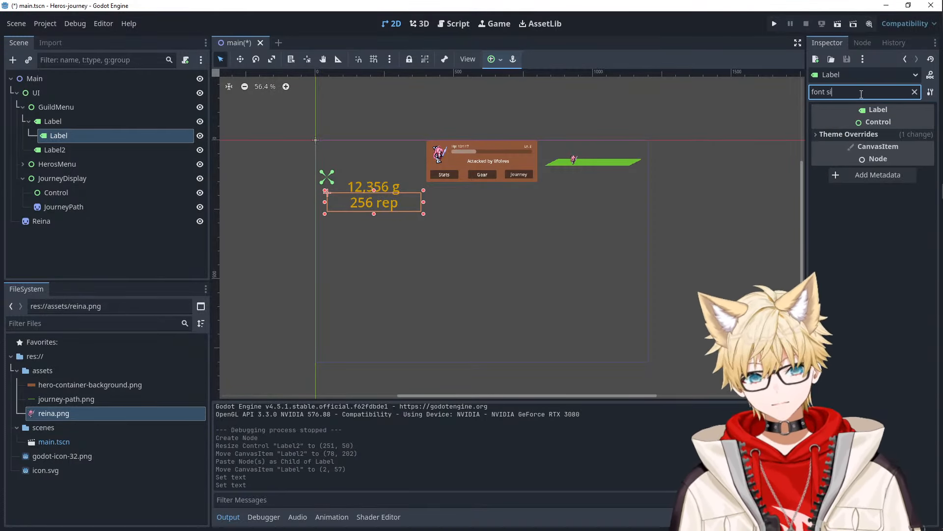
{"action": "left_click", "coordinate": [835, 134]}
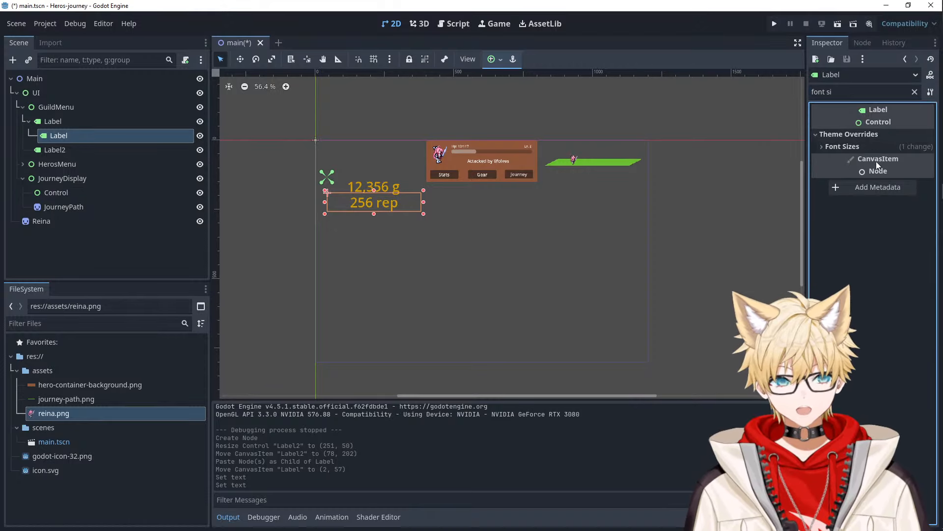
{"action": "left_click", "coordinate": [843, 147]}
{"action": "left_click", "coordinate": [901, 160]}
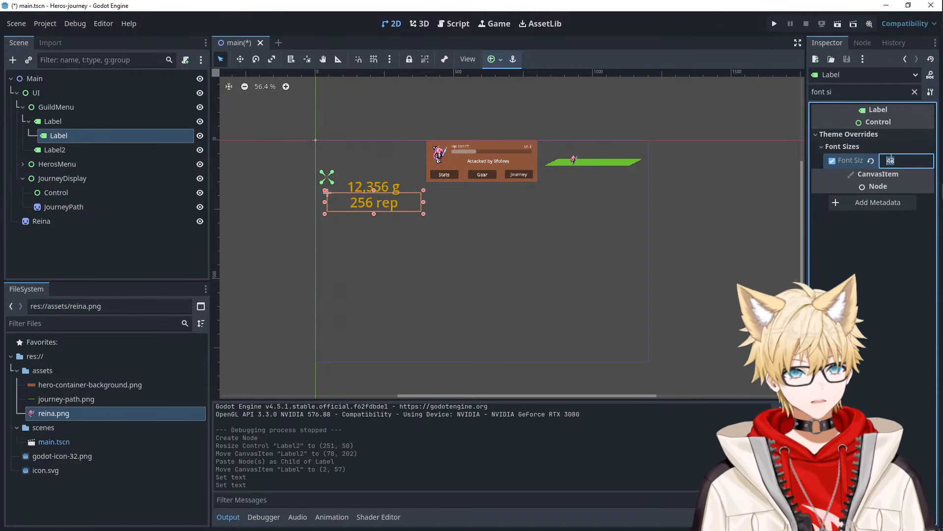
{"action": "type", "text": "32"}
{"action": "key", "text": "Tab"}
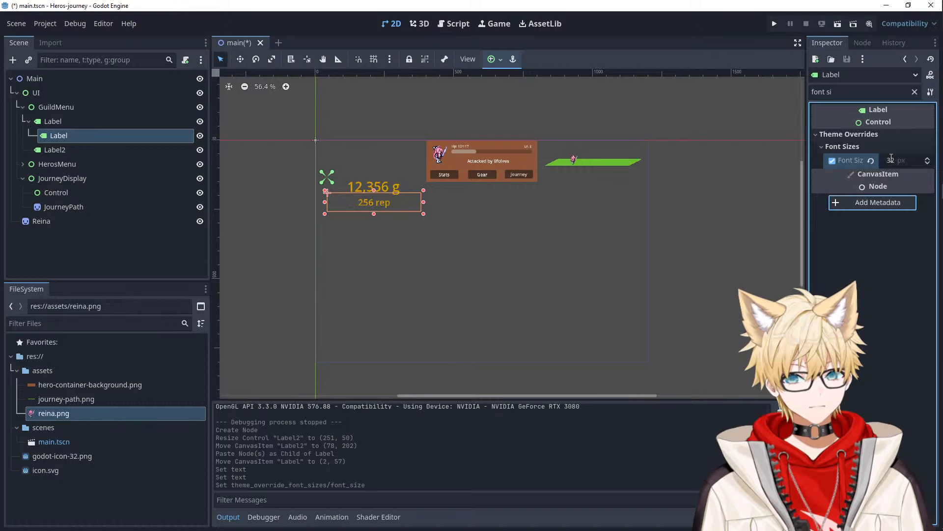
- Find the "256 rep" label's font color theme override and set it to a bright cyan blue
{"action": "left_click", "coordinate": [914, 92]}
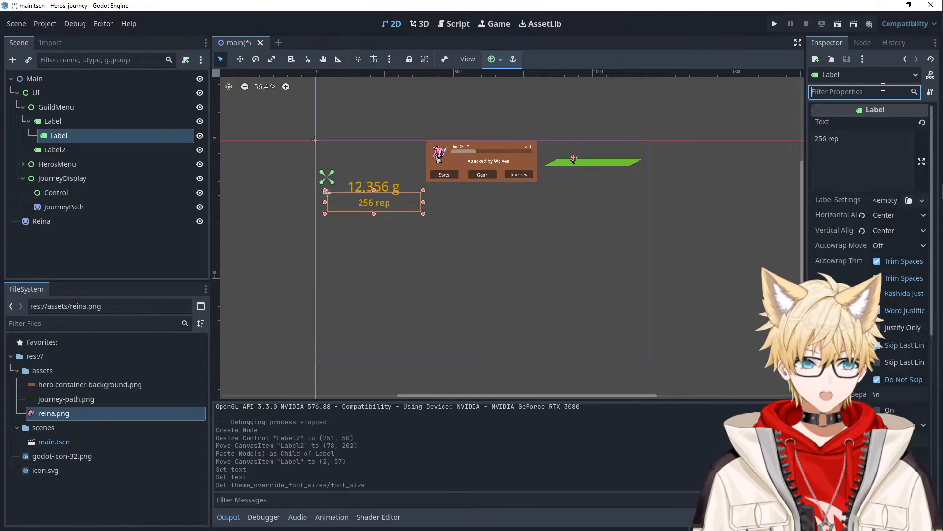
{"action": "type", "text": "color"}
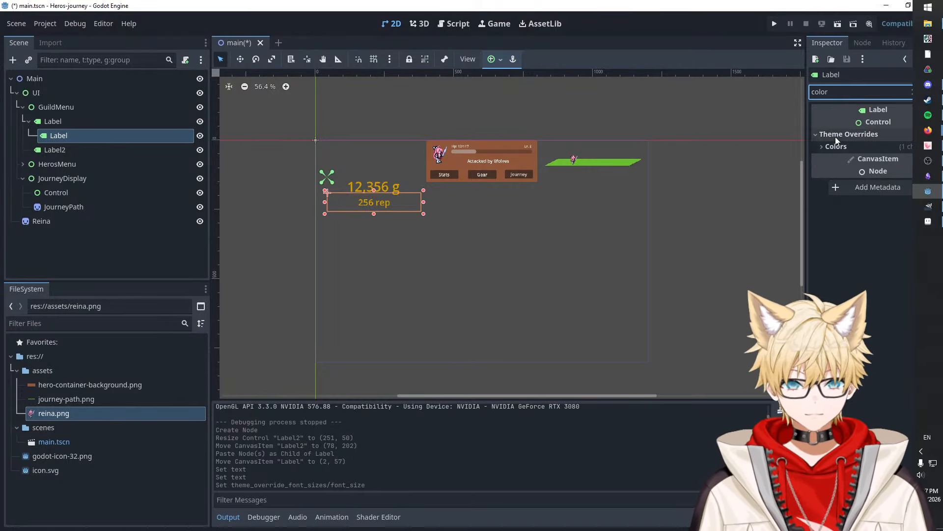
{"action": "left_click", "coordinate": [842, 142]}
{"action": "left_click", "coordinate": [906, 160]}
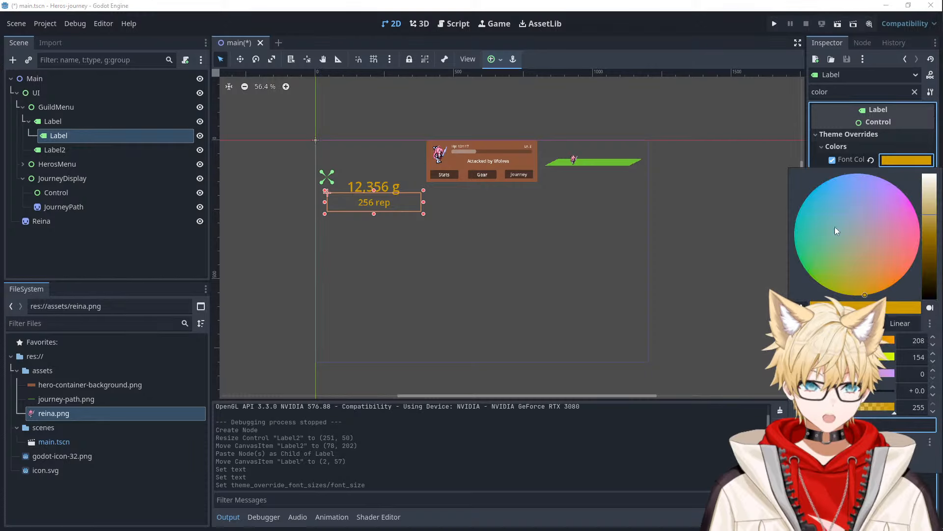
{"action": "left_click_drag", "start_coordinate": [835, 226], "coordinate": [820, 177]}
{"action": "left_click_drag", "start_coordinate": [868, 359], "coordinate": [878, 359]}
{"action": "left_click", "coordinate": [605, 281]}
{"action": "left_click", "coordinate": [445, 220]}
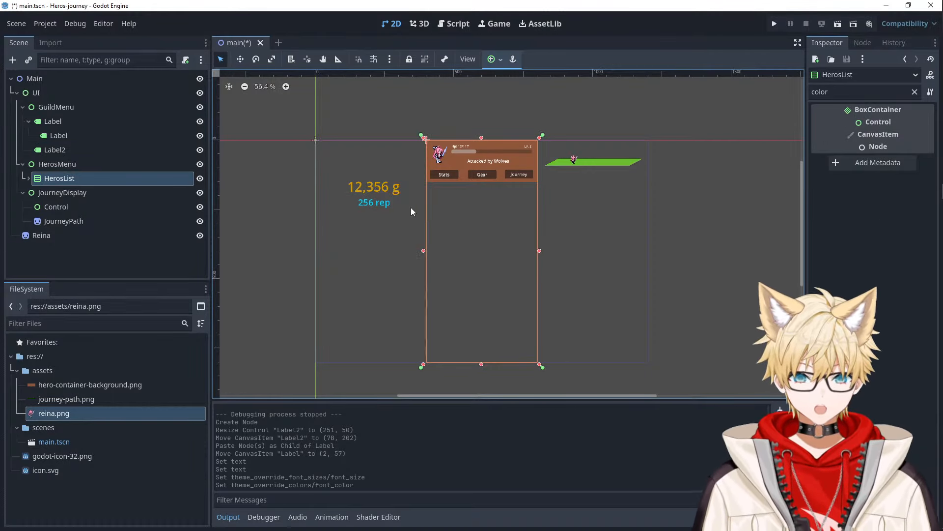
{"action": "left_click", "coordinate": [385, 202]}
{"action": "left_click_drag", "start_coordinate": [385, 203], "coordinate": [383, 201]}
{"action": "key", "text": "ctrl+z"}
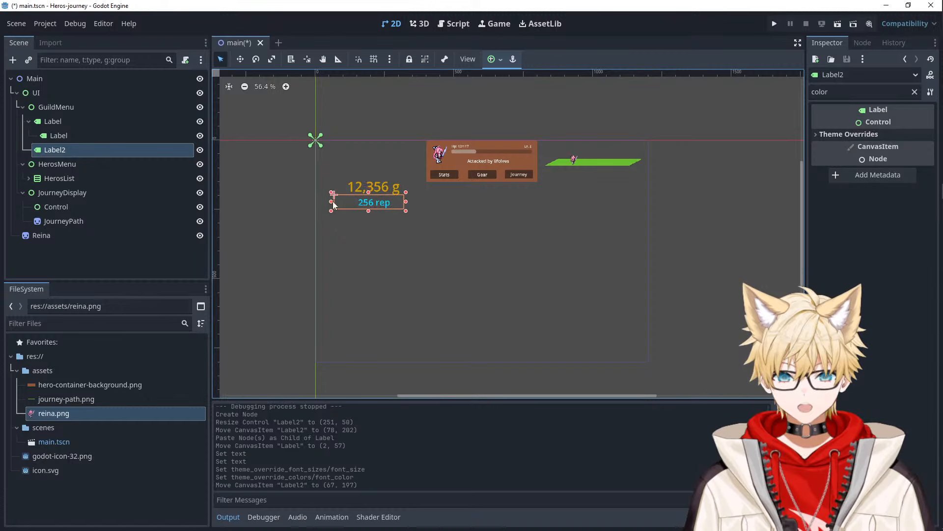
- Delete the empty Label2 node and reparent the nested "256 rep" label directly under GuildMenu
{"action": "left_click", "coordinate": [59, 152]}
{"action": "key", "text": "Delete"}
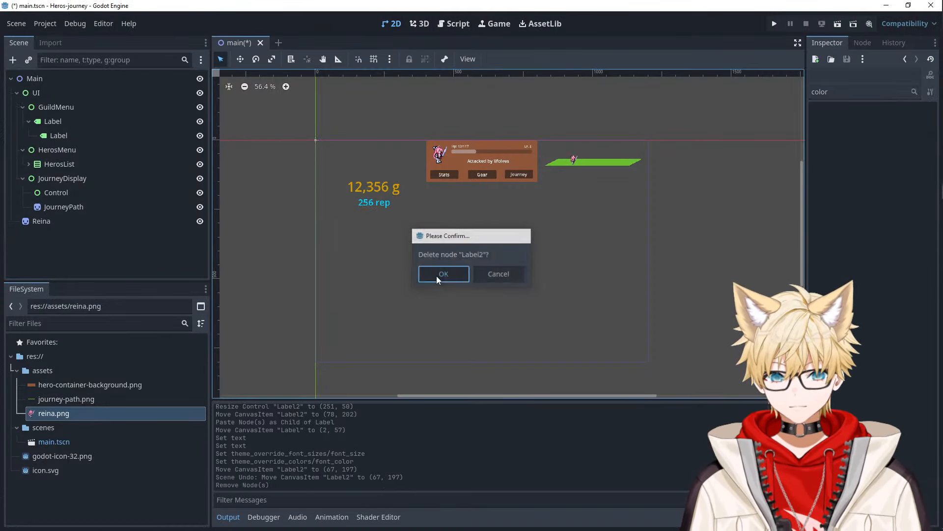
{"action": "left_click", "coordinate": [436, 274]}
{"action": "left_click_drag", "start_coordinate": [77, 139], "coordinate": [64, 106]}
{"action": "left_click", "coordinate": [399, 211]}
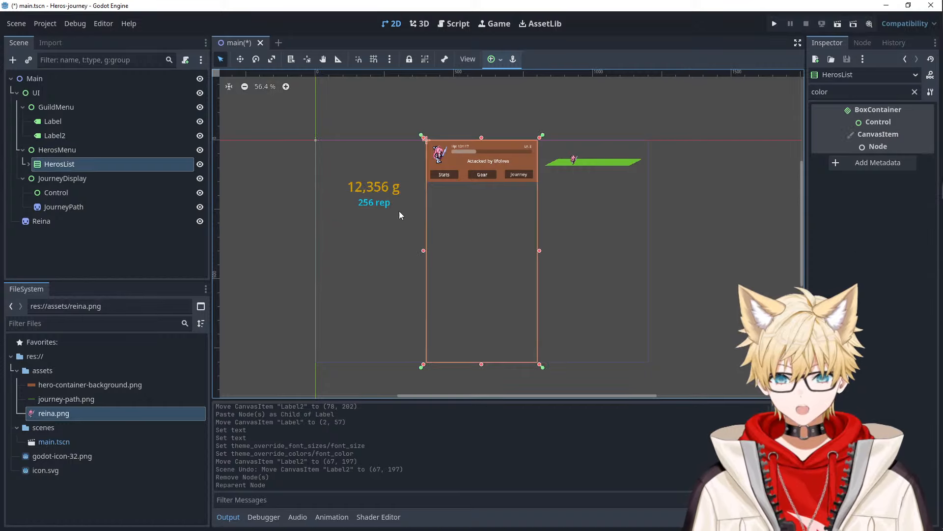
{"action": "left_click", "coordinate": [379, 197]}
{"action": "left_click", "coordinate": [377, 197]}
{"action": "left_click", "coordinate": [376, 196]}
{"action": "left_click", "coordinate": [724, 210]}
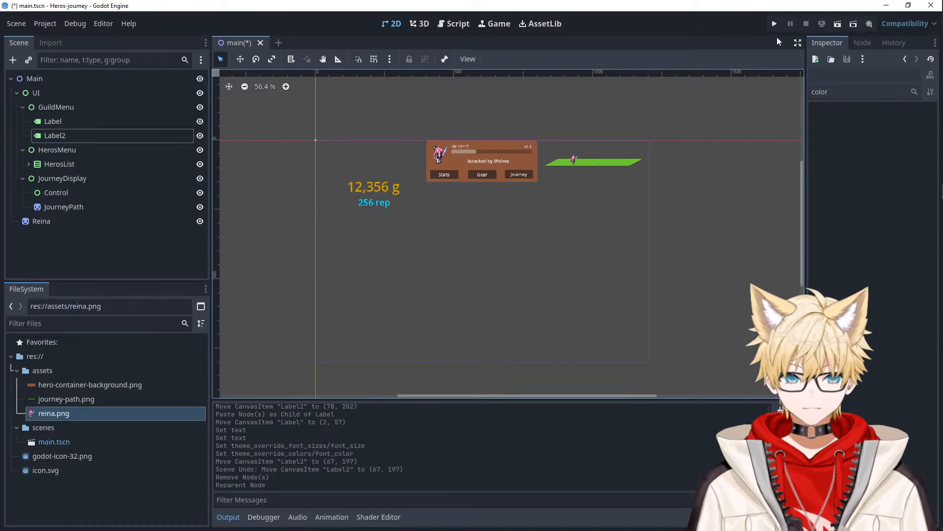
- Run the project to check both guild labels, try the hero card's Journey button and return to the editor
{"action": "left_click", "coordinate": [774, 24]}
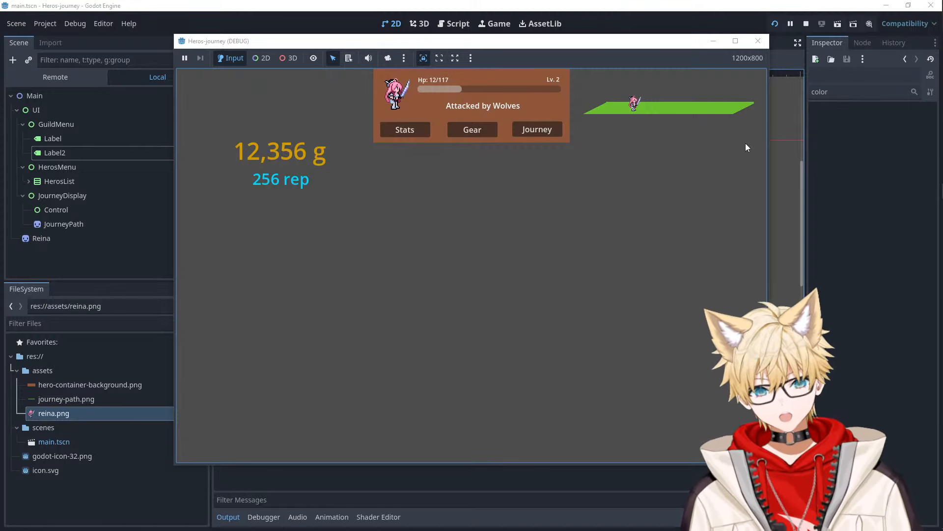
{"action": "left_click", "coordinate": [547, 131]}
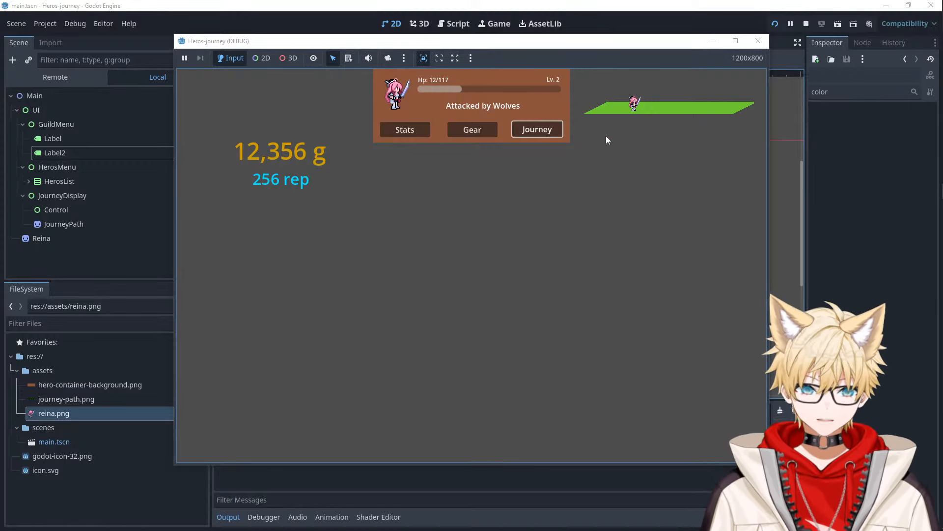
{"action": "key", "text": "alt+Tab"}
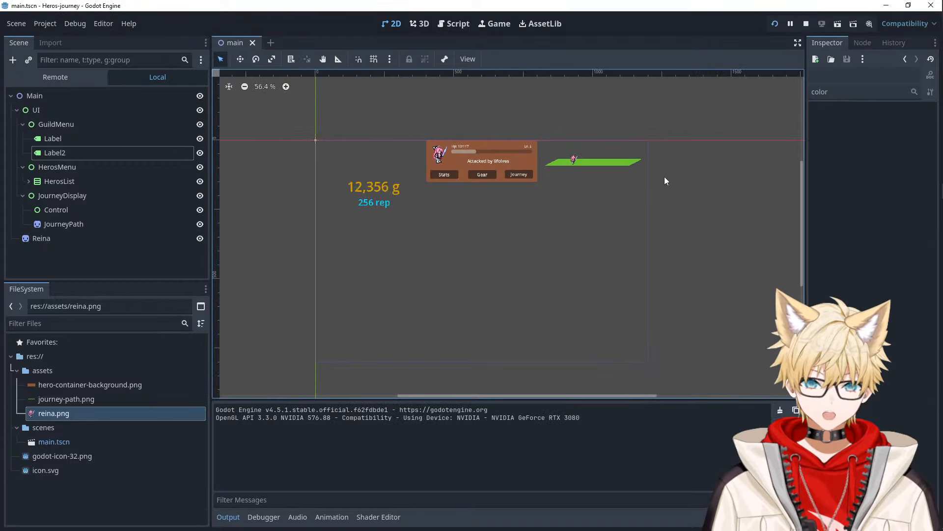
{"action": "mouse_move", "coordinate": [547, 152]}
{"action": "left_mouse_down"}
{"action": "mouse_move", "coordinate": [610, 196]}
{"action": "mouse_move", "coordinate": [552, 157]}
{"action": "left_mouse_up"}
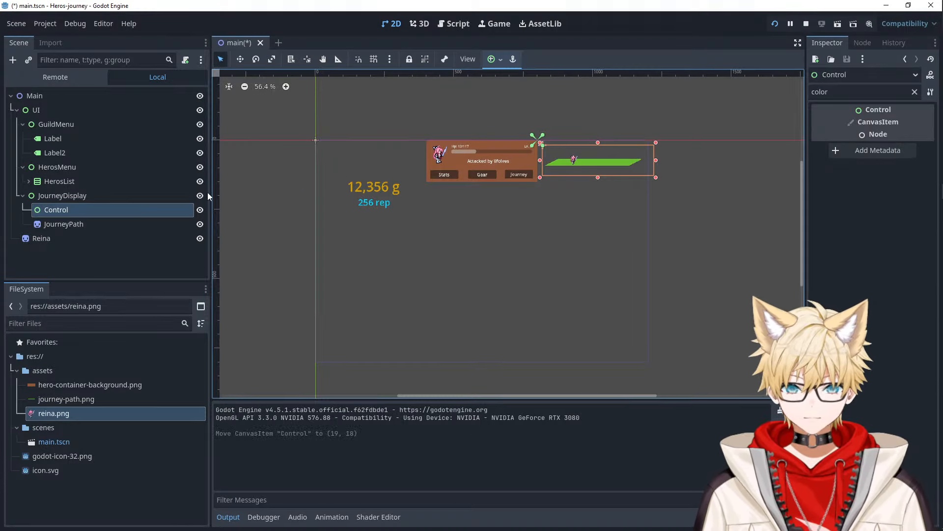
{"action": "left_click", "coordinate": [97, 224]}
{"action": "key", "text": "ctrl+z"}
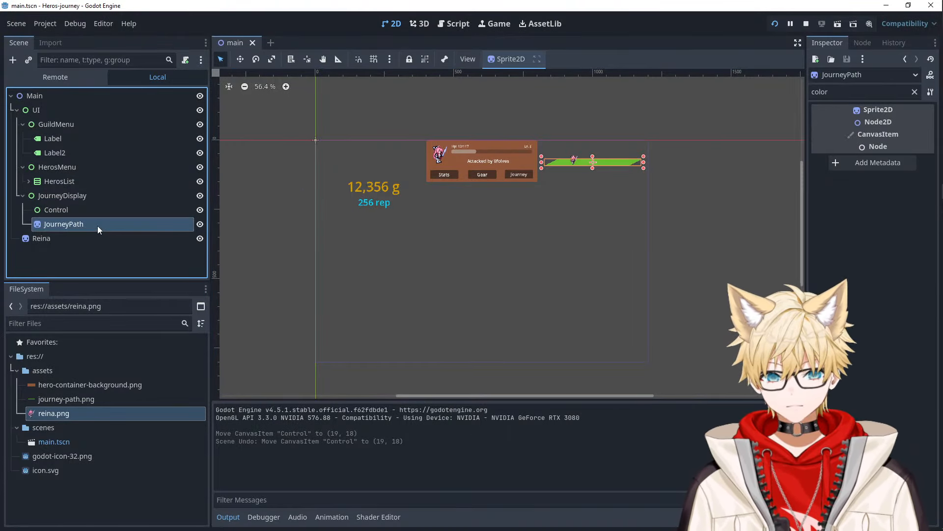
- Change the JourneyPath node's type to TextureRect and reposition it beside the hero card at about (41, 82)
{"action": "right_click", "coordinate": [98, 225]}
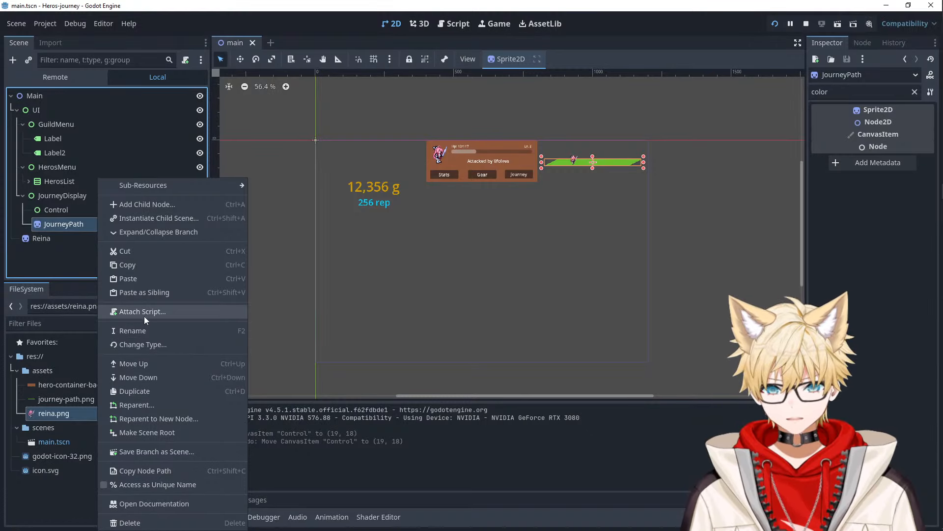
{"action": "left_click", "coordinate": [144, 345]}
{"action": "type", "text": "texte"}
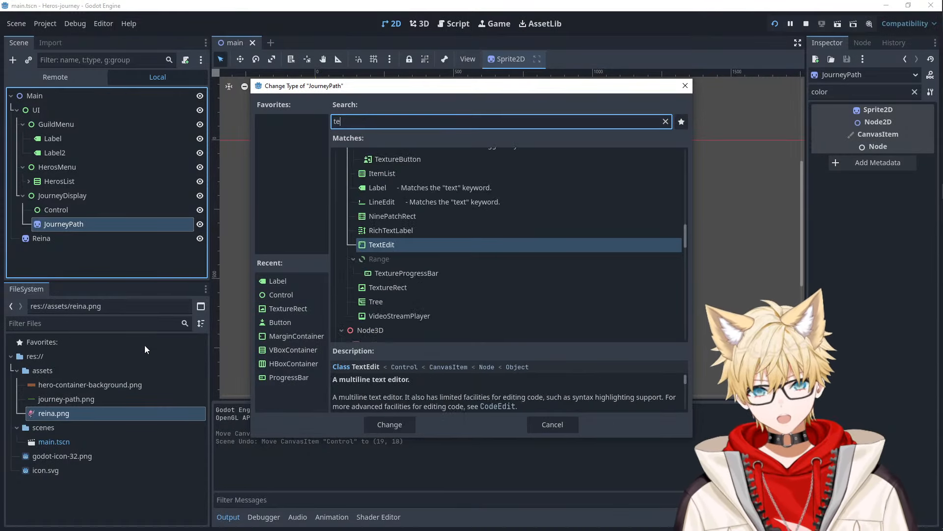
{"action": "key", "text": "Down"}
{"action": "key", "text": "Down"}
{"action": "key", "text": "Down"}
{"action": "key", "text": "Down"}
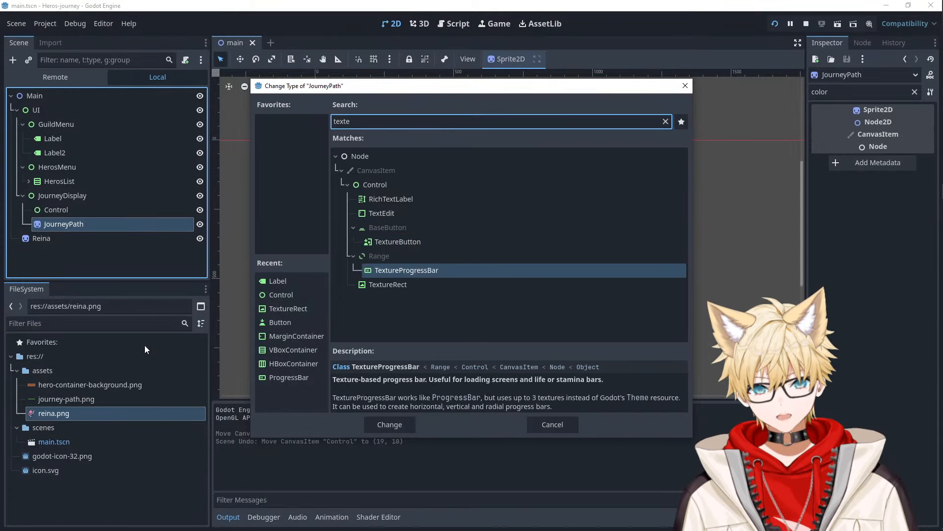
{"action": "key", "text": "Return"}
{"action": "left_click_drag", "start_coordinate": [623, 167], "coordinate": [580, 167]}
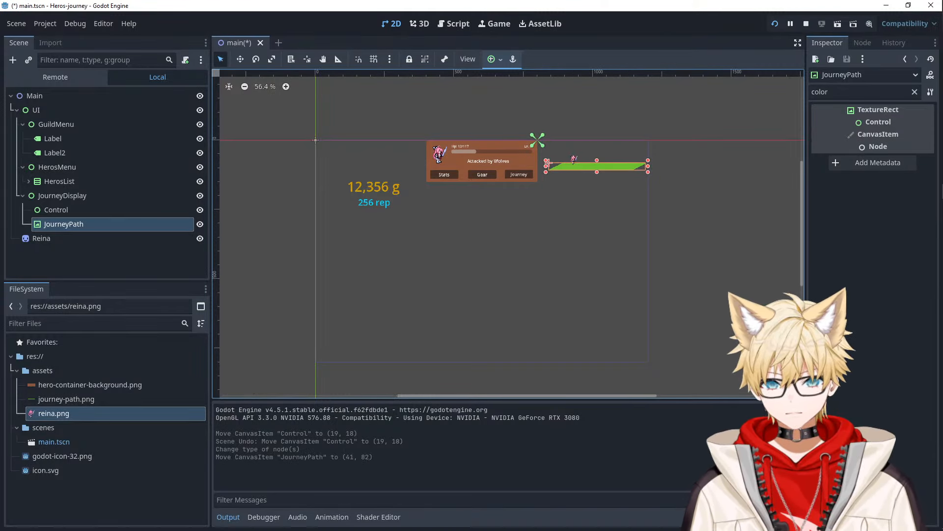
{"action": "left_click", "coordinate": [93, 208]}
{"action": "left_click", "coordinate": [57, 241]}
{"action": "right_click", "coordinate": [58, 241]}
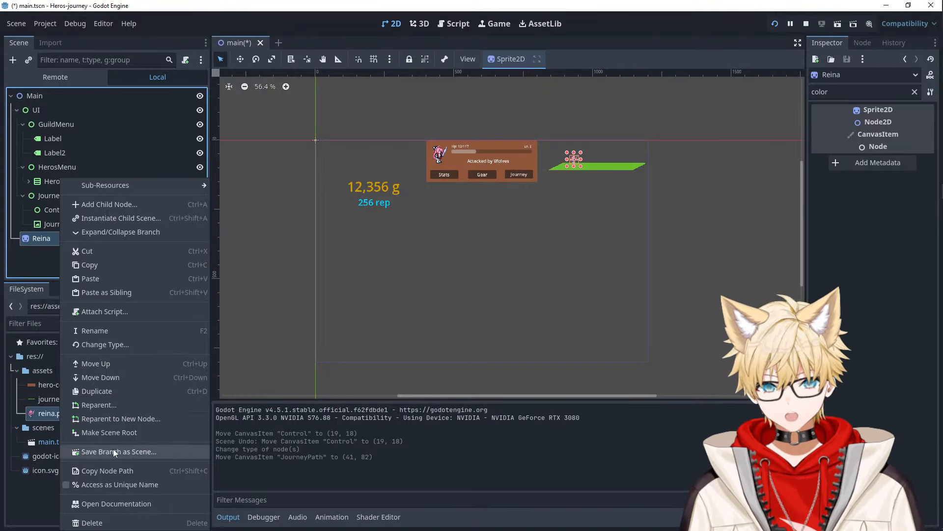
{"action": "mouse_move", "coordinate": [941, 142]}
{"action": "left_click", "coordinate": [931, 121]}
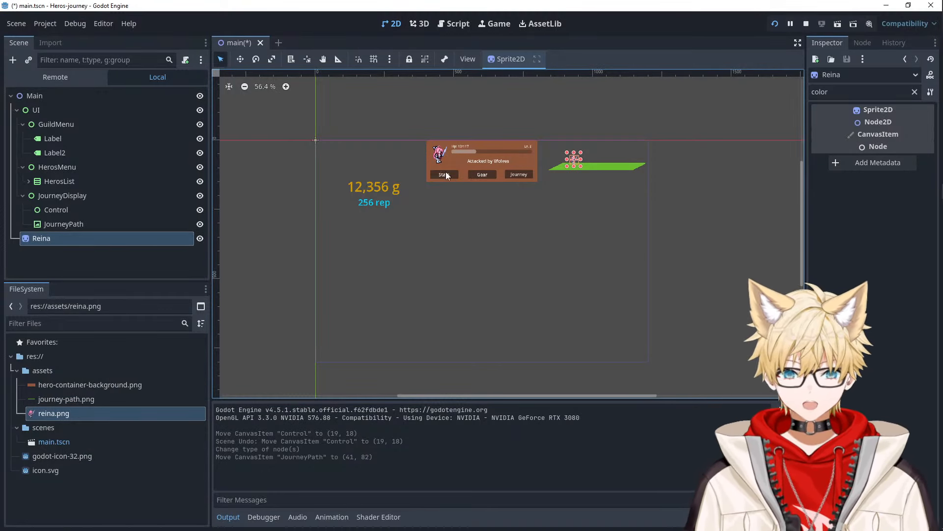
{"action": "left_click", "coordinate": [69, 226]}
- Change the Reina node's type to TextureRect
{"action": "right_click", "coordinate": [57, 240]}
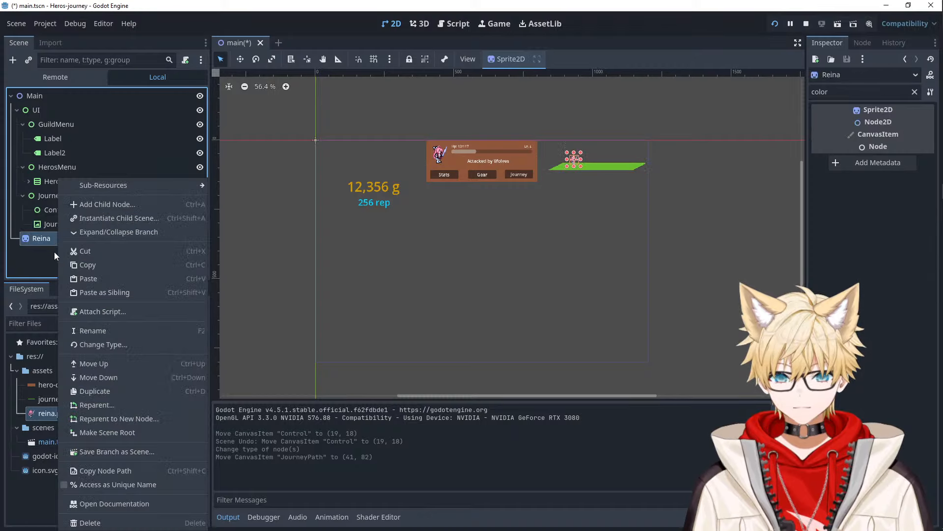
{"action": "left_click", "coordinate": [106, 342]}
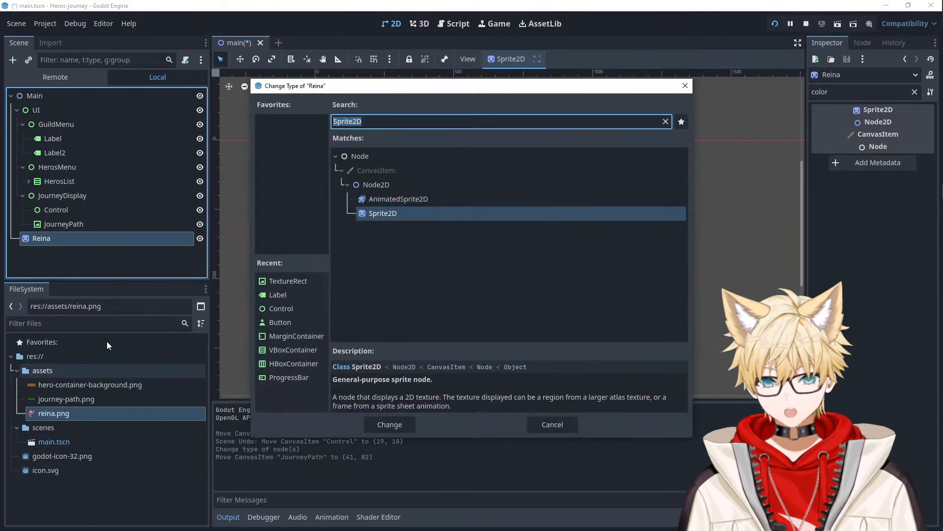
{"action": "type", "text": "textu"}
{"action": "key", "text": "Return"}
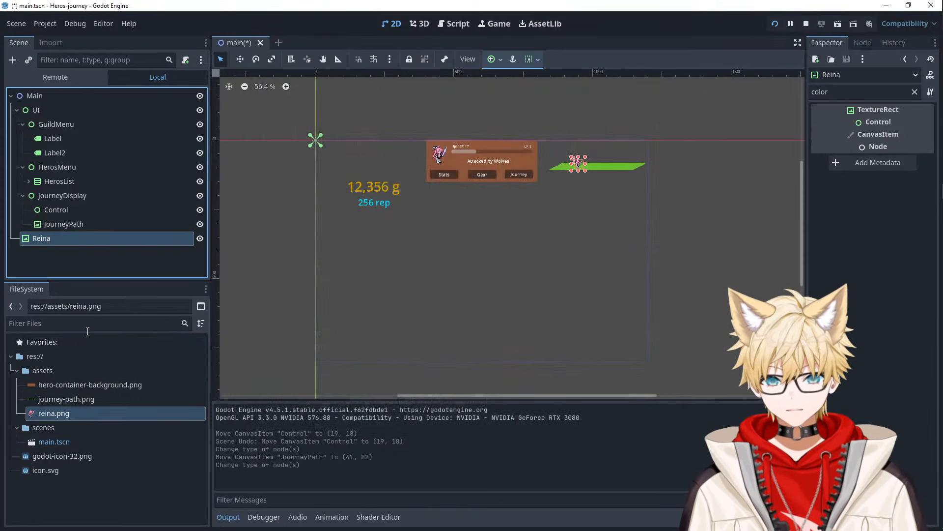
- Reparent Reina and JourneyPath under JourneyDisplay's Control node, toggle its visibility as a check, and order Reina after JourneyPath
{"action": "left_click_drag", "start_coordinate": [71, 242], "coordinate": [78, 214]}
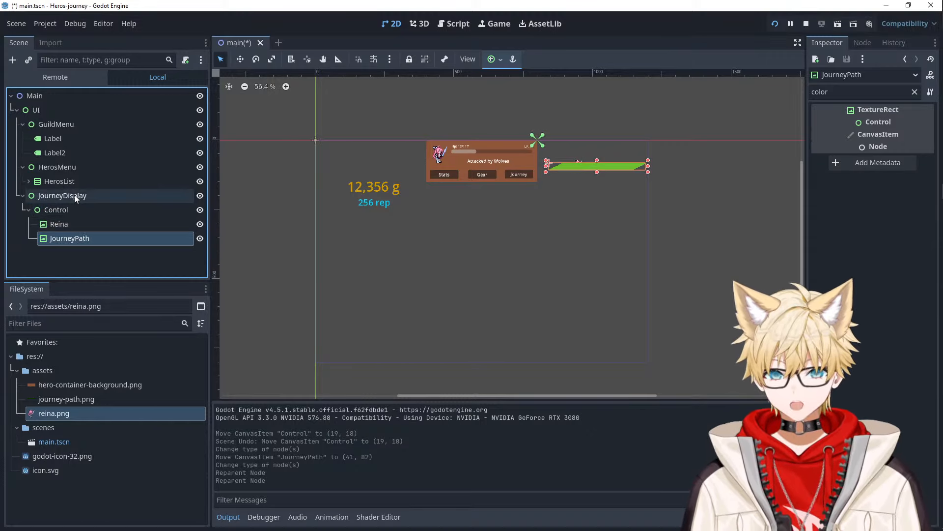
{"action": "left_click", "coordinate": [69, 212]}
{"action": "left_click", "coordinate": [201, 214]}
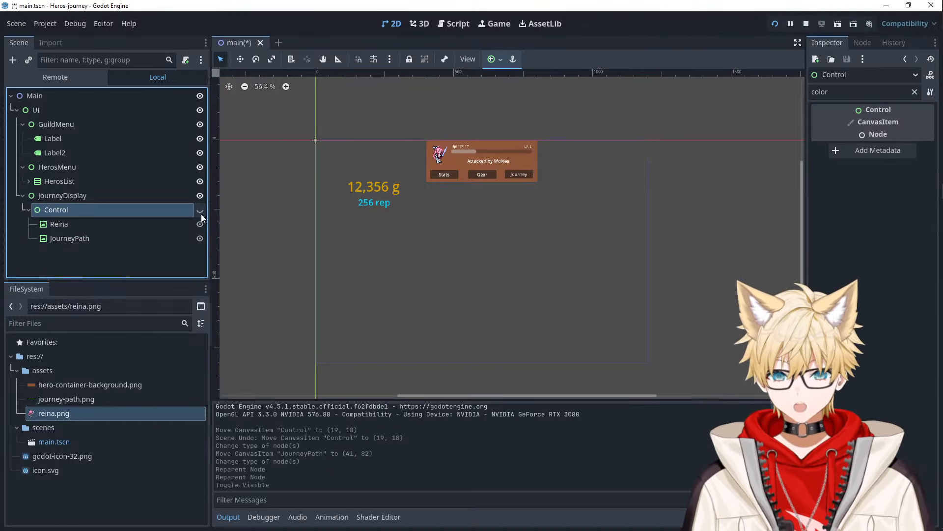
{"action": "left_click", "coordinate": [199, 212]}
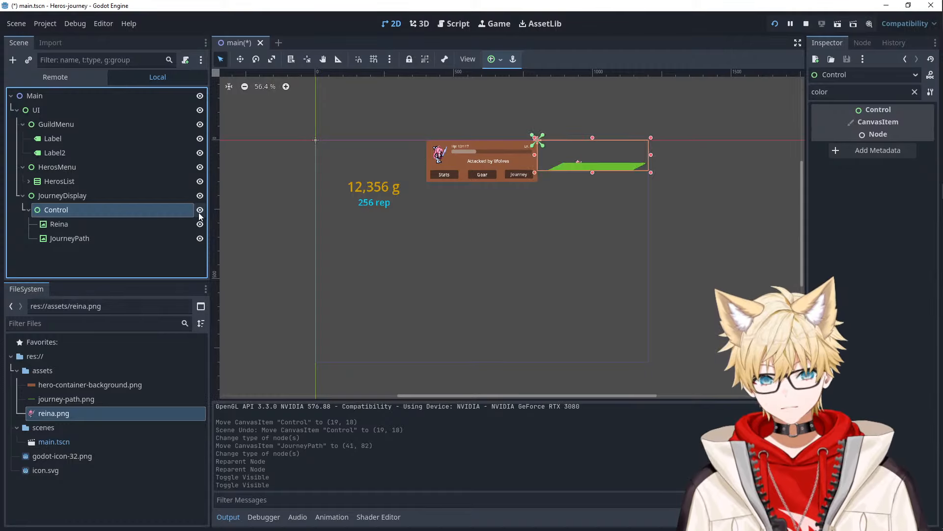
{"action": "left_click_drag", "start_coordinate": [129, 239], "coordinate": [122, 216]}
{"action": "left_click", "coordinate": [724, 183]}
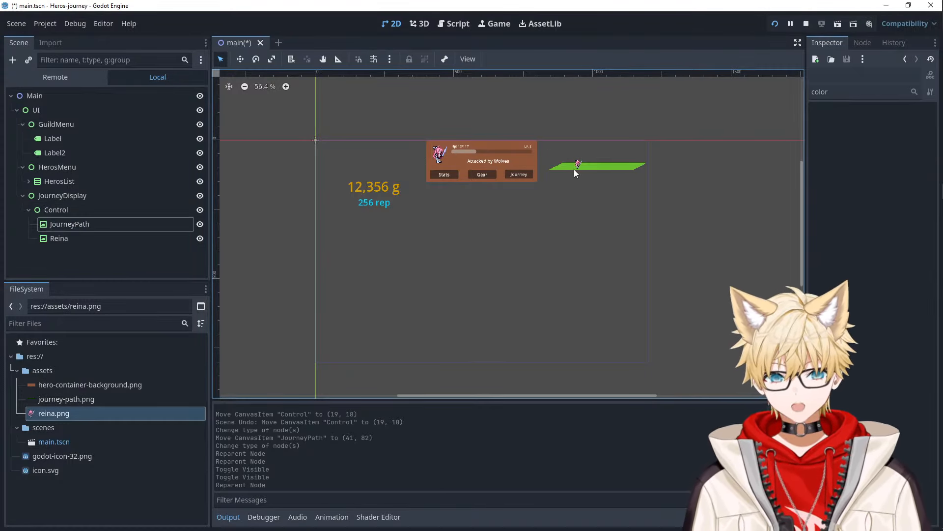
- Move the Reina character slightly toward the start of the green journey path, to about (110, 62)
{"action": "left_click", "coordinate": [590, 167]}
{"action": "scroll", "coordinate": [609, 166], "scroll_direction": "up", "scroll_amount": 2}
{"action": "scroll", "coordinate": [609, 164], "scroll_direction": "up", "scroll_amount": 5}
{"action": "left_click", "coordinate": [419, 164]}
{"action": "left_click", "coordinate": [451, 162]}
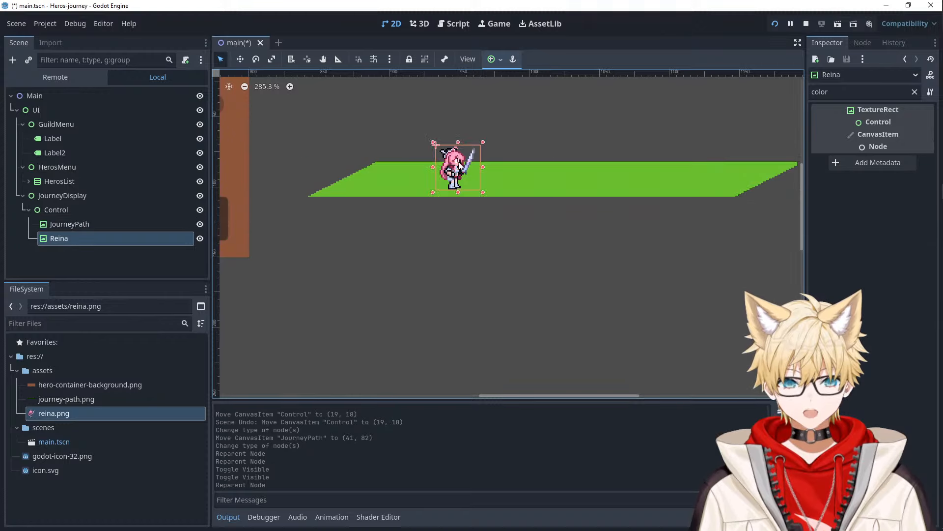
{"action": "scroll", "coordinate": [471, 155], "scroll_direction": "down", "scroll_amount": 3}
{"action": "scroll", "coordinate": [470, 155], "scroll_direction": "down", "scroll_amount": 4}
{"action": "left_click", "coordinate": [565, 150]}
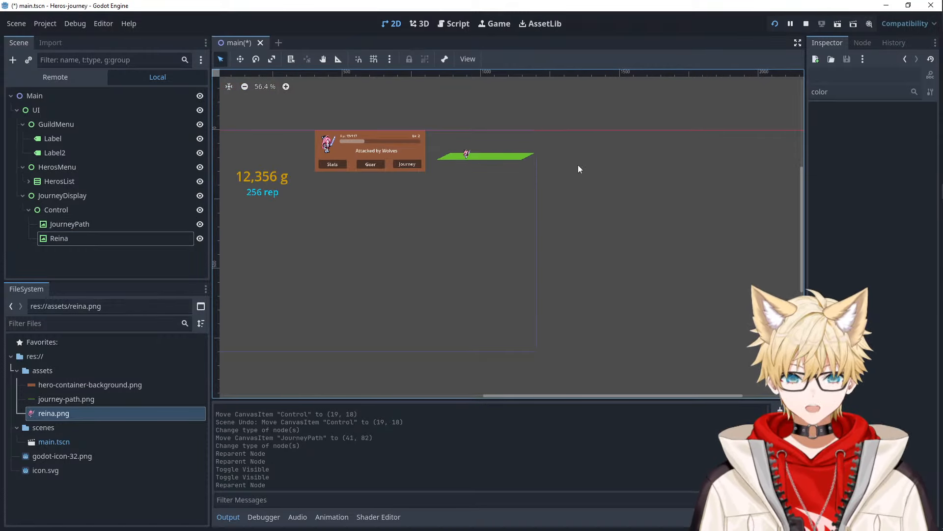
{"action": "scroll", "coordinate": [498, 184], "scroll_direction": "up", "scroll_amount": 6}
{"action": "left_click_drag", "start_coordinate": [515, 197], "coordinate": [499, 196]}
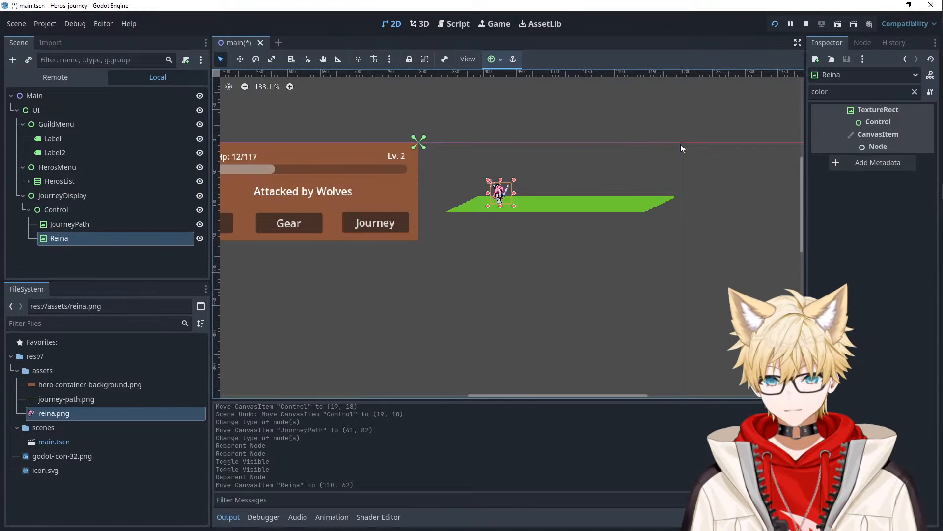
- Find Reina's custom minimum size property and set it to 32 × 32 px
{"action": "left_click", "coordinate": [914, 92]}
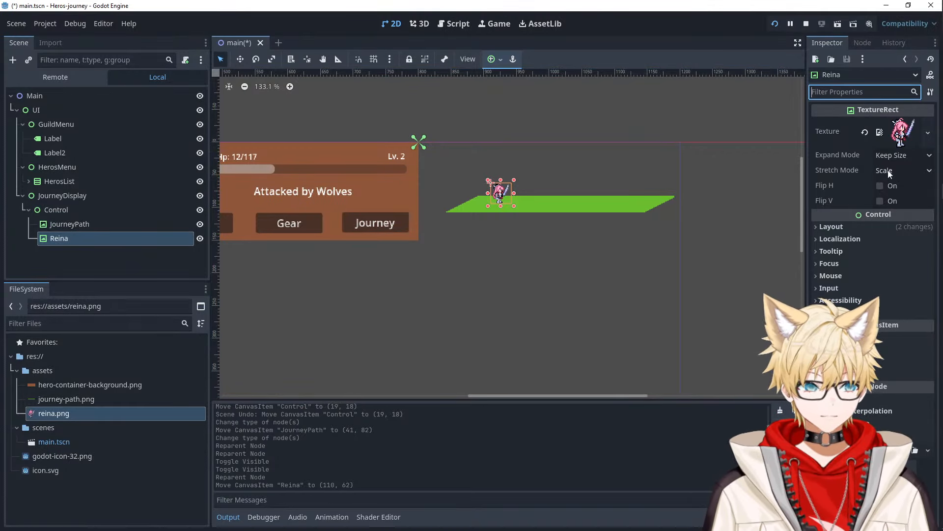
{"action": "left_click", "coordinate": [828, 91]}
{"action": "type", "text": "mini"}
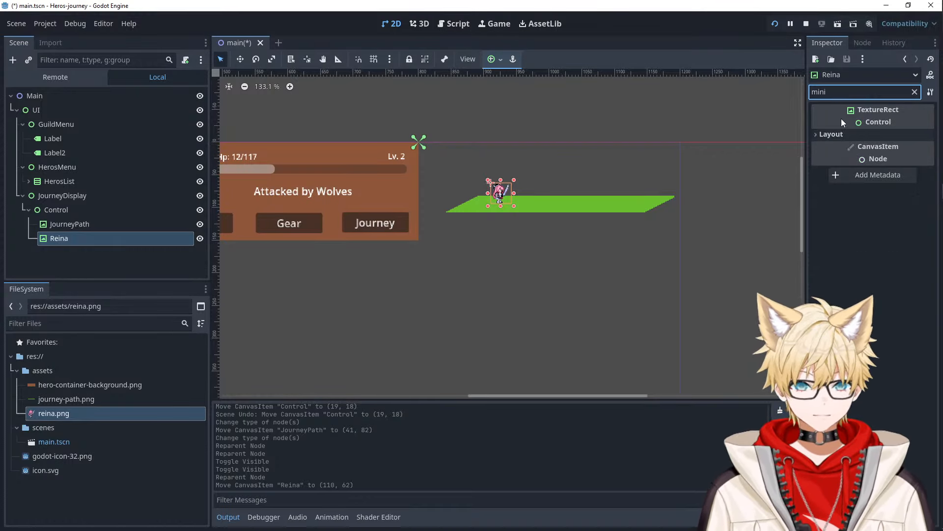
{"action": "left_click", "coordinate": [860, 135]}
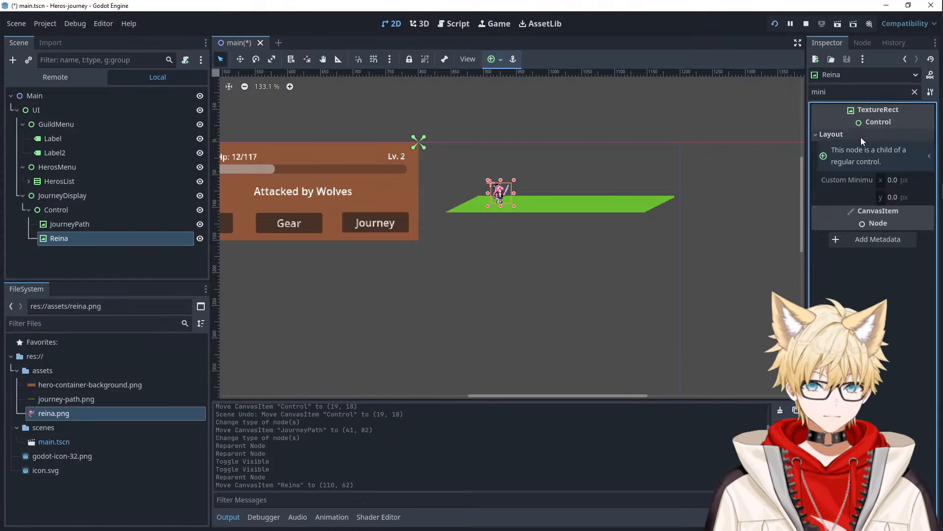
{"action": "left_click", "coordinate": [898, 180]}
{"action": "type", "text": "32"}
{"action": "key", "text": "Tab"}
{"action": "type", "text": "32"}
{"action": "key", "text": "Tab"}
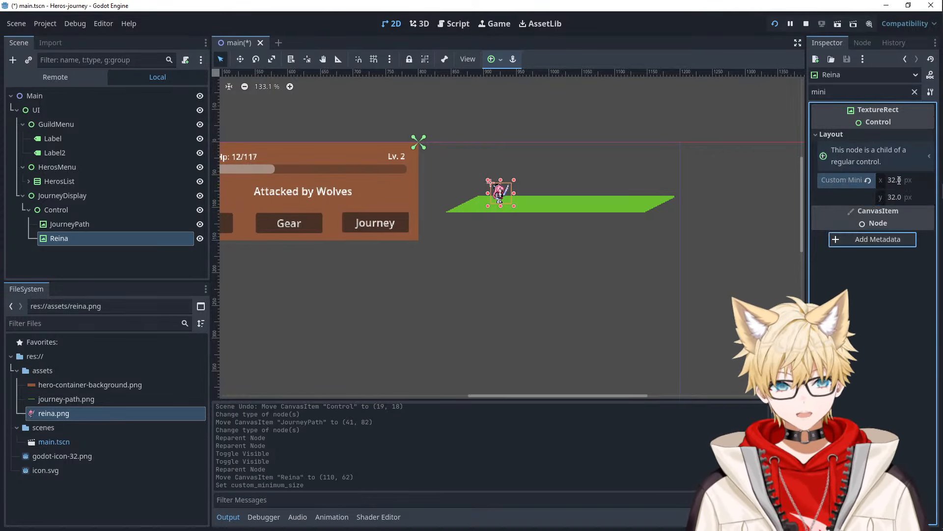
- Set Reina's custom minimum size to 64 × 64 px and move her to about (90, 33) so she stands on the path
{"action": "left_click", "coordinate": [899, 181]}
{"action": "type", "text": "64"}
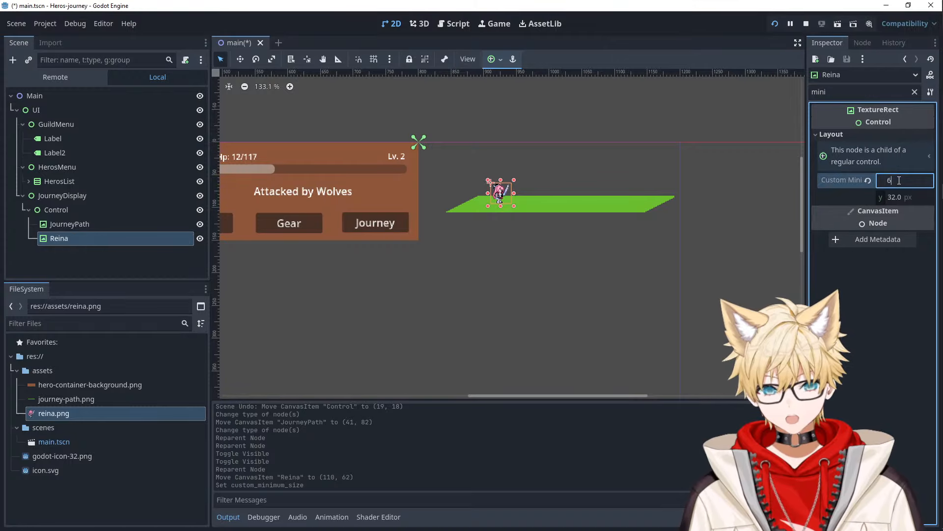
{"action": "key", "text": "Tab"}
{"action": "type", "text": "64"}
{"action": "key", "text": "Tab"}
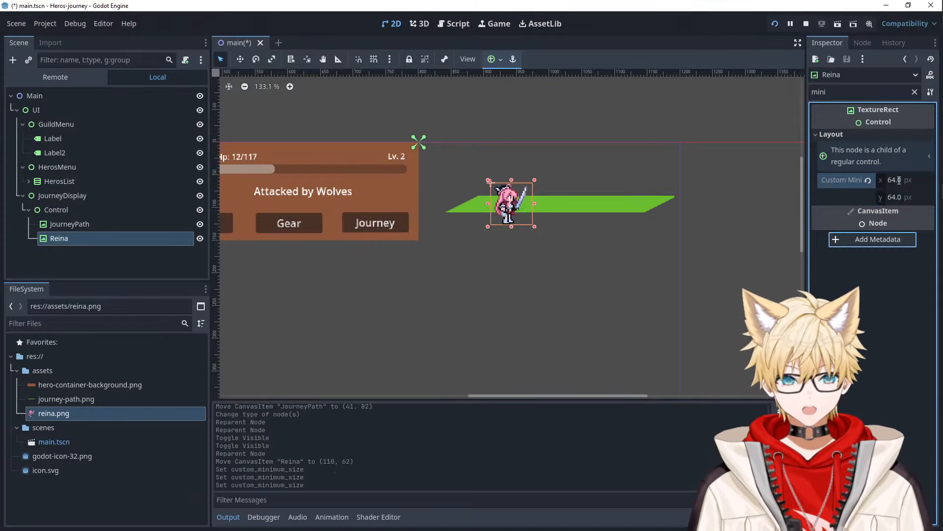
{"action": "left_click_drag", "start_coordinate": [514, 213], "coordinate": [501, 193]}
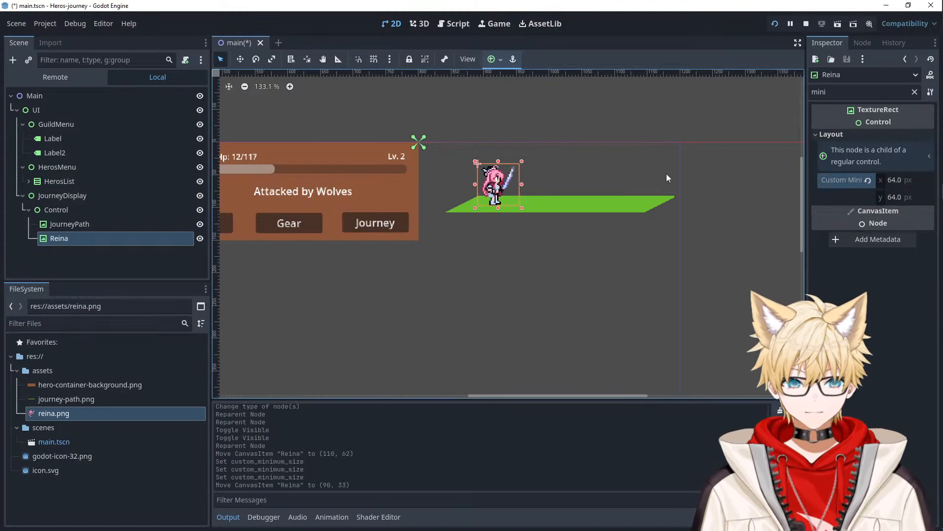
- Run the project to check the character's size on the journey path, and close the game window
{"action": "left_click", "coordinate": [667, 173]}
{"action": "key", "text": "F5"}
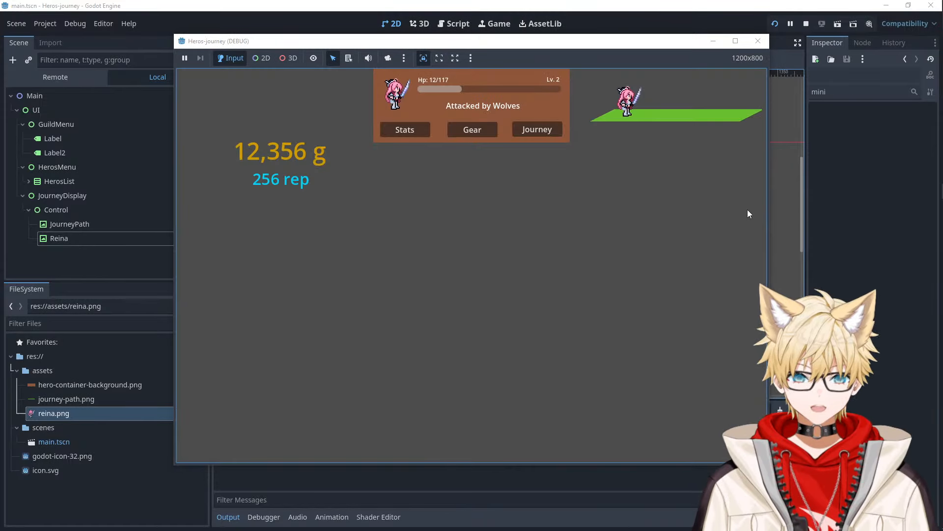
{"action": "left_click", "coordinate": [758, 40]}
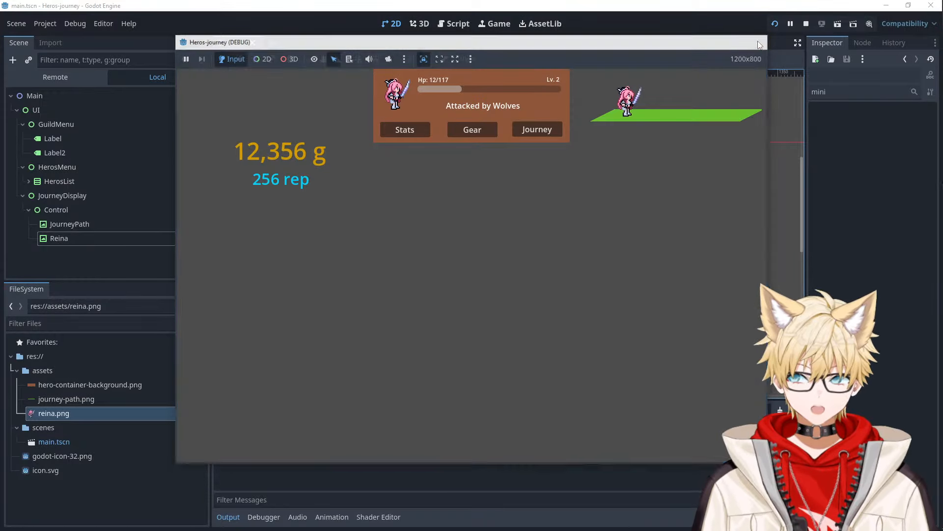
- Set Reina's custom minimum size to 48 × 48 px, clear the property filter and shrink her rectangle to 48 × 48
{"action": "left_click", "coordinate": [498, 199]}
{"action": "left_click", "coordinate": [896, 179]}
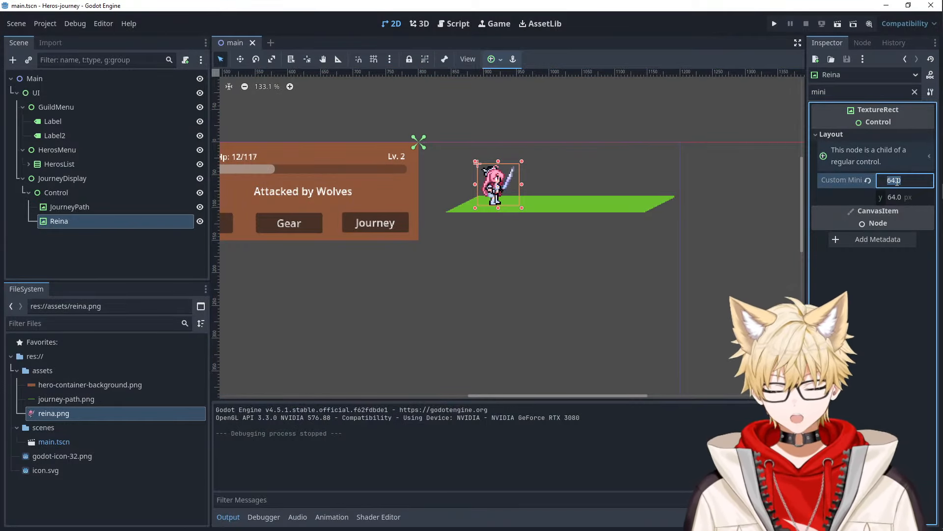
{"action": "type", "text": "48"}
{"action": "key", "text": "Tab"}
{"action": "type", "text": "48"}
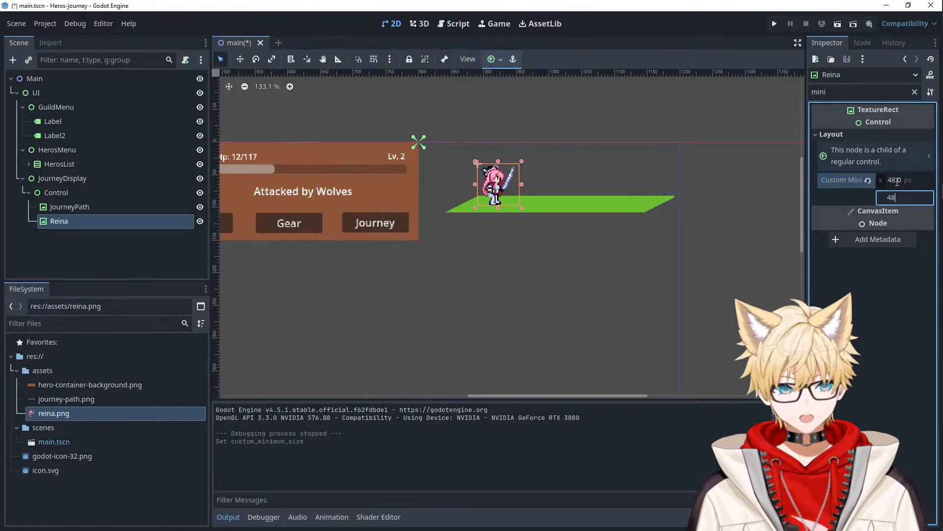
{"action": "key", "text": "Tab"}
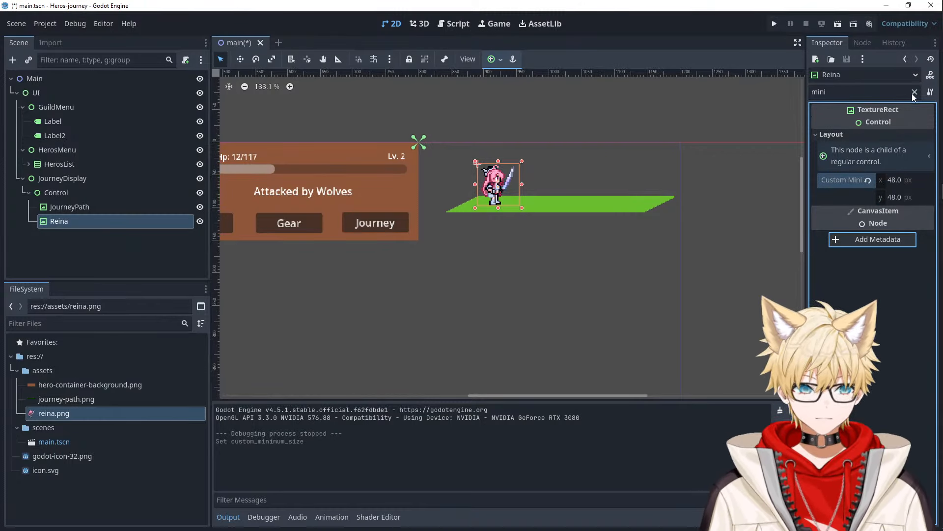
{"action": "left_click", "coordinate": [885, 92]}
{"action": "left_click", "coordinate": [915, 92]}
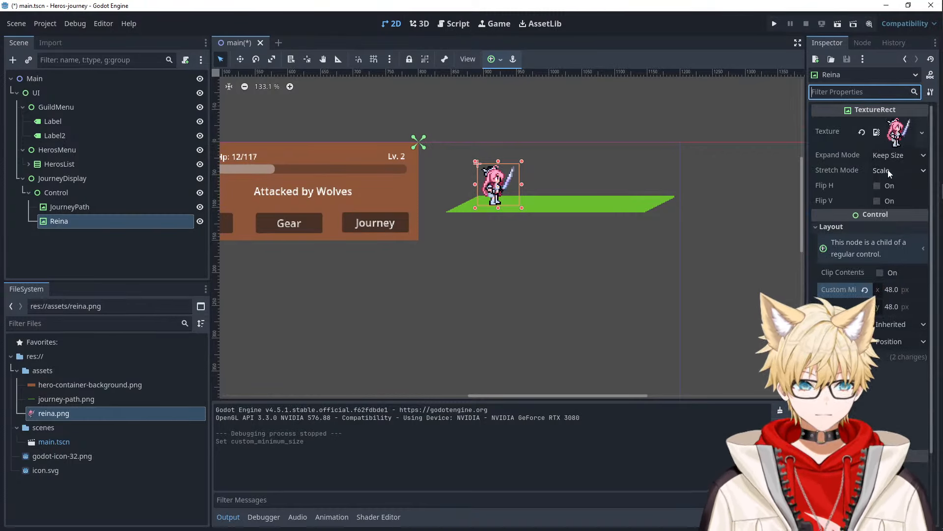
{"action": "left_click_drag", "start_coordinate": [521, 161], "coordinate": [511, 171]}
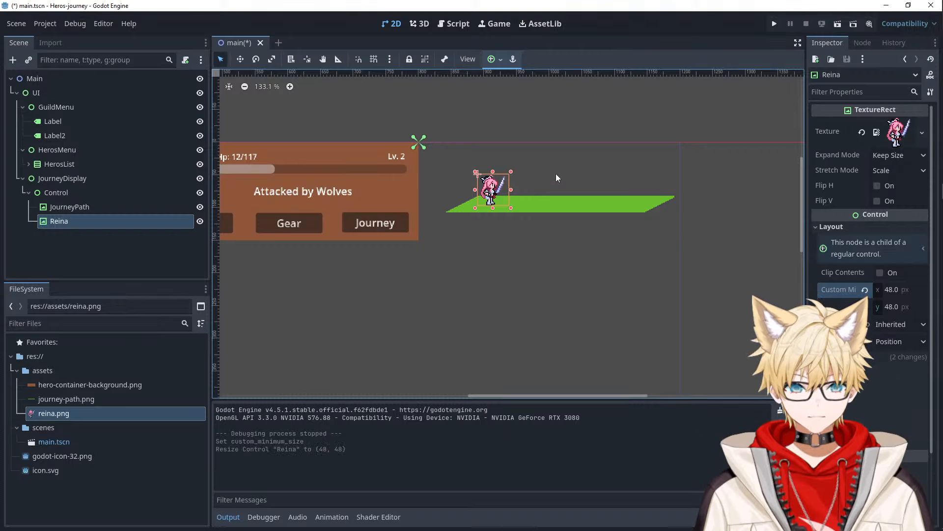
- Test-run the resized character, hide the Control node under JourneyDisplay, and run the project again to try the Journey button
{"action": "left_click", "coordinate": [774, 25]}
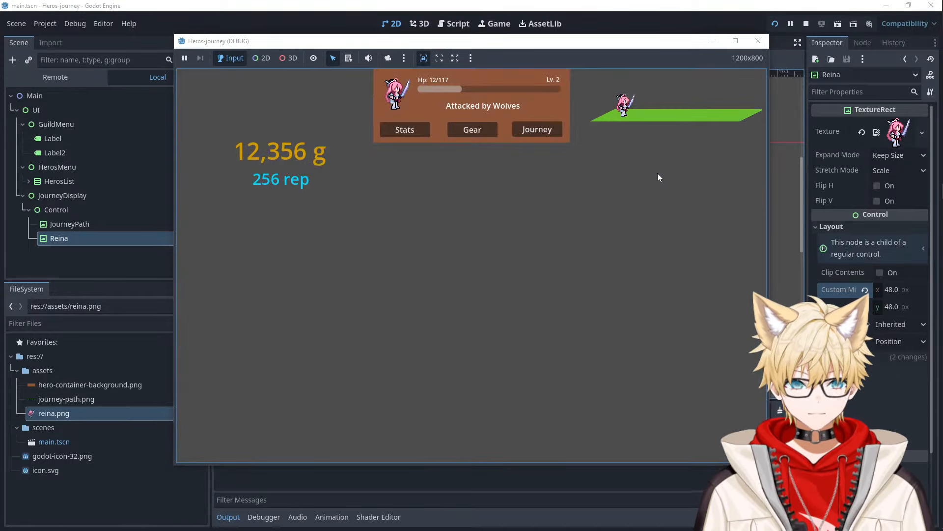
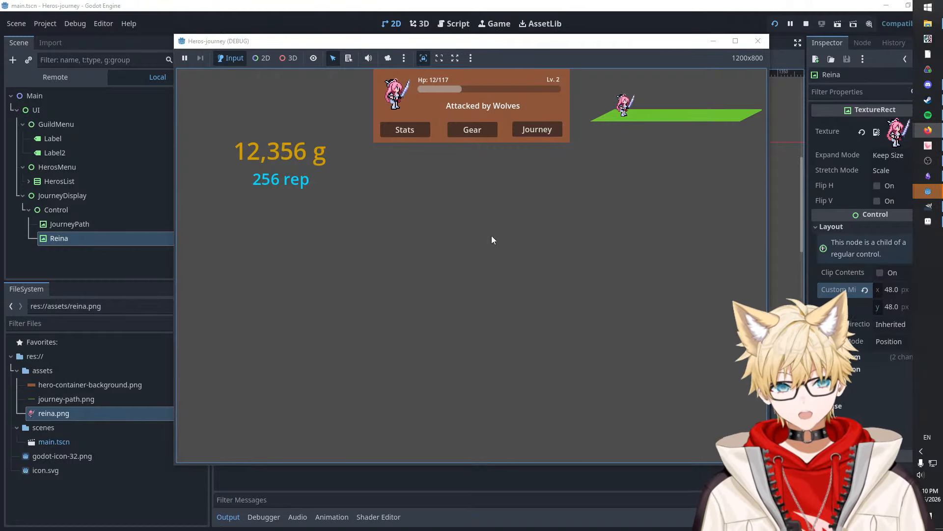
{"action": "left_click", "coordinate": [758, 41]}
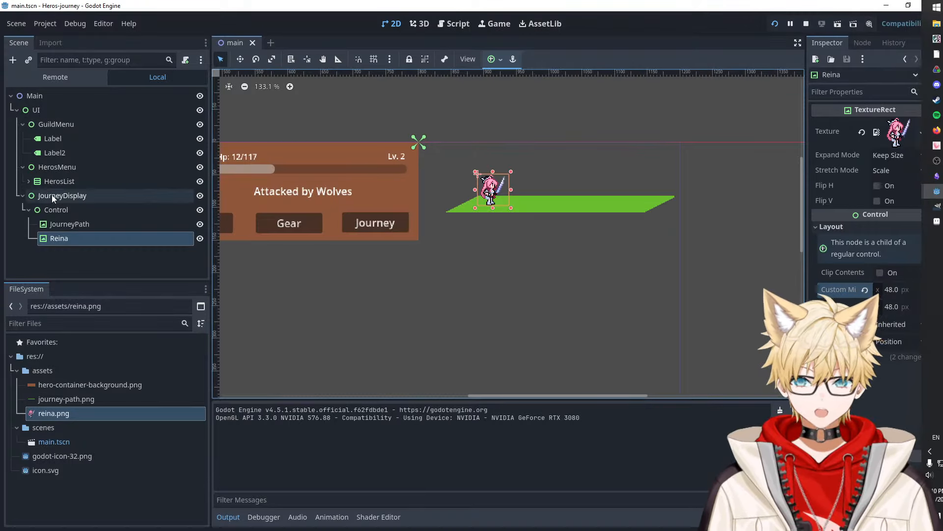
{"action": "left_click", "coordinate": [200, 209]}
{"action": "left_click", "coordinate": [774, 24]}
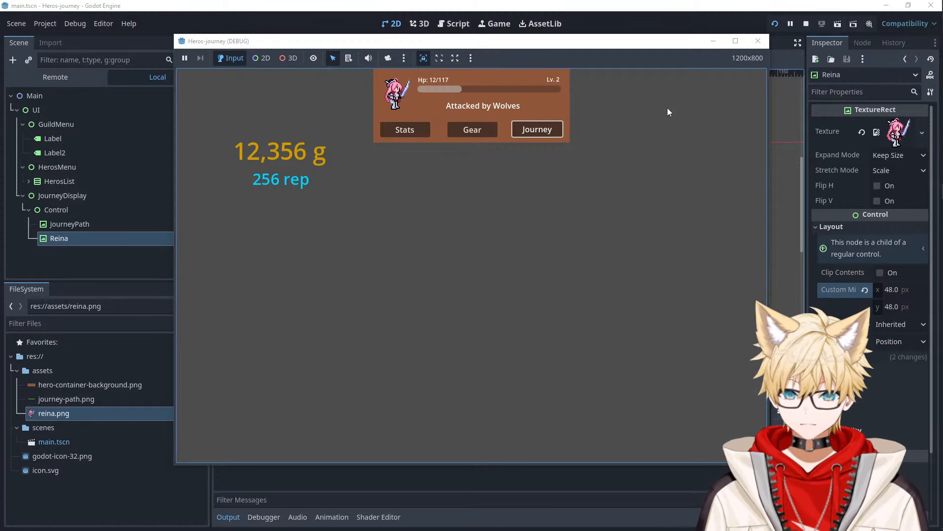
{"action": "key", "text": "XF86AudioLowerVolume"}
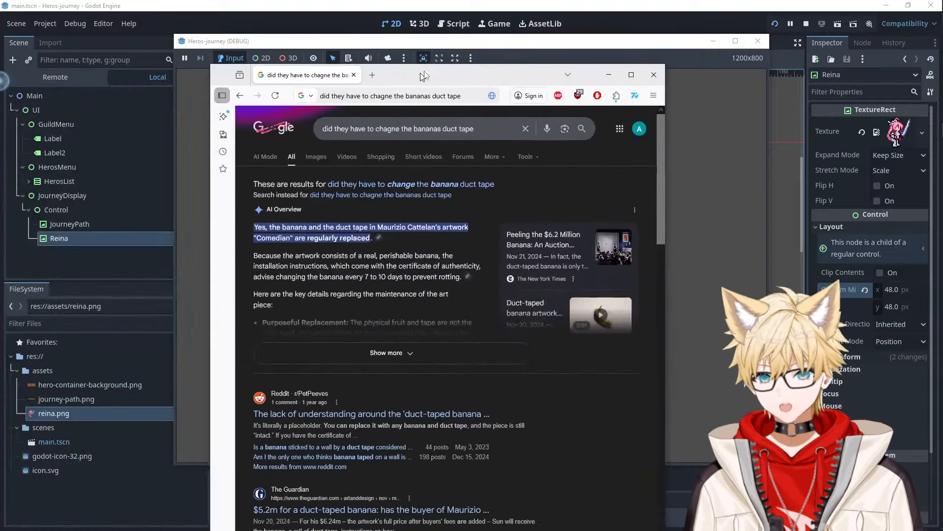
- Look through the web search results on the duct-taped banana artwork, read the Wikipedia article on Comedian, and close the page
{"action": "left_click_drag", "start_coordinate": [422, 75], "coordinate": [313, 45]}
{"action": "left_click_drag", "start_coordinate": [556, 35], "coordinate": [868, 80]}
{"action": "left_click_drag", "start_coordinate": [594, 98], "coordinate": [562, 71]}
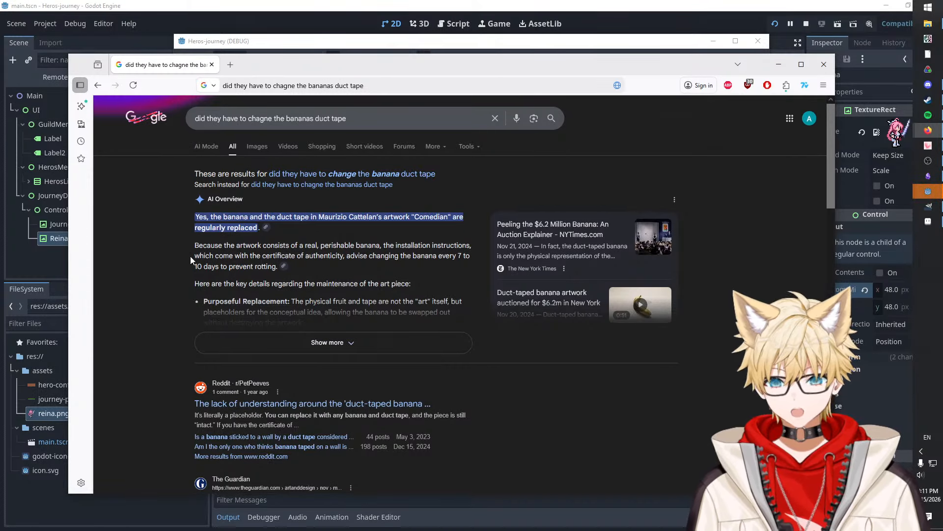
{"action": "scroll", "coordinate": [168, 295], "scroll_direction": "down", "scroll_amount": 3}
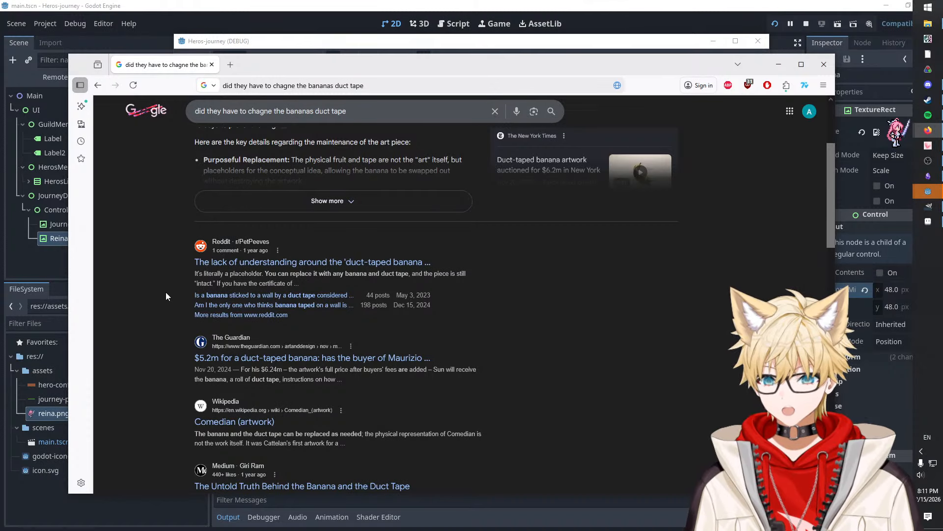
{"action": "scroll", "coordinate": [166, 295], "scroll_direction": "down", "scroll_amount": 3}
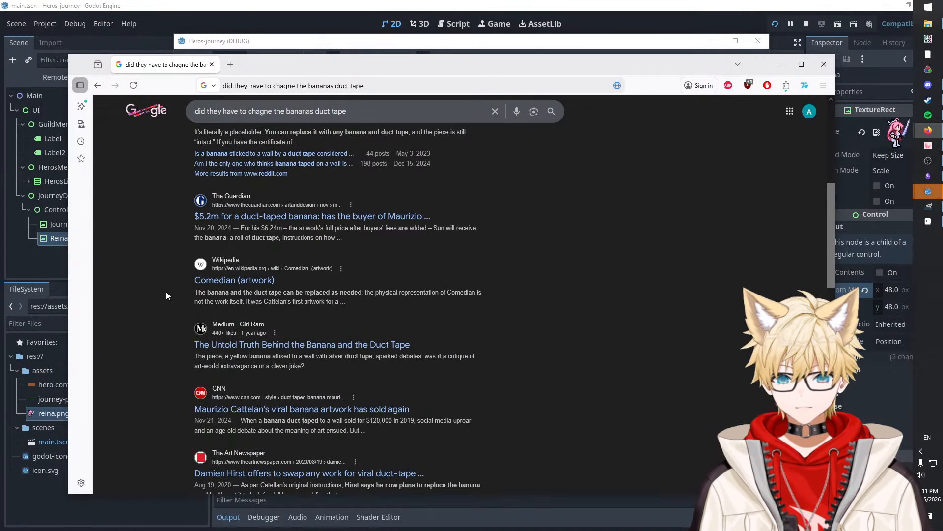
{"action": "left_click", "coordinate": [231, 281]}
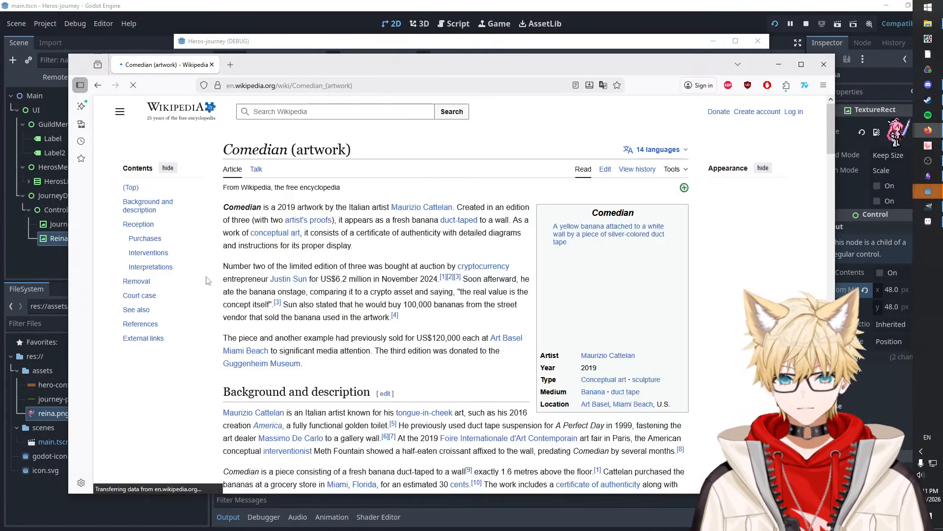
{"action": "scroll", "coordinate": [331, 335], "scroll_direction": "down", "scroll_amount": 2}
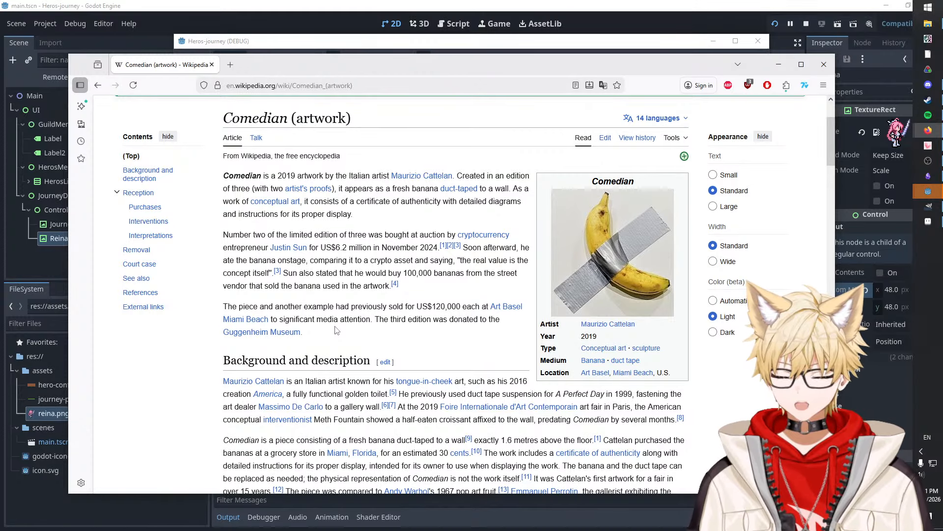
{"action": "middle_click", "coordinate": [188, 64]}
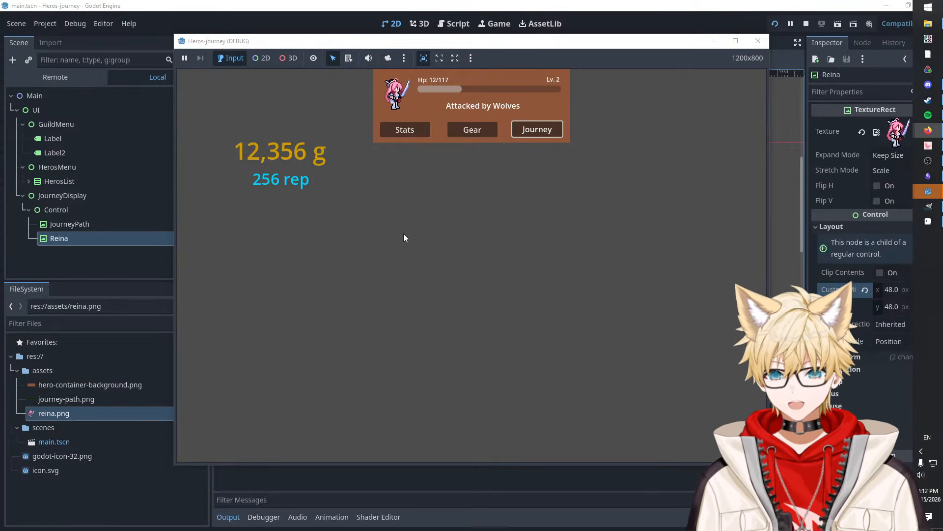
- Return to the Godot editor, rerun the project to view the hero card and guild labels, and close the game window
{"action": "left_click", "coordinate": [359, 2]}
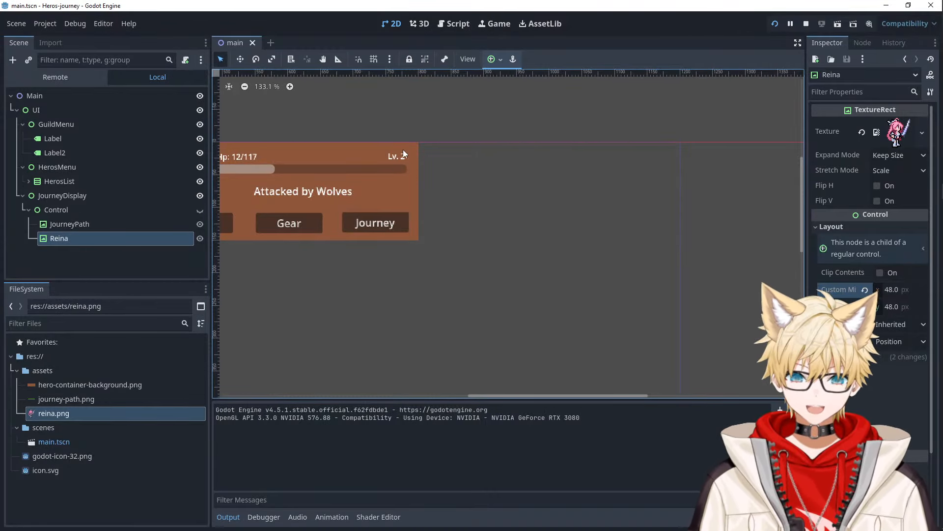
{"action": "left_click", "coordinate": [775, 23]}
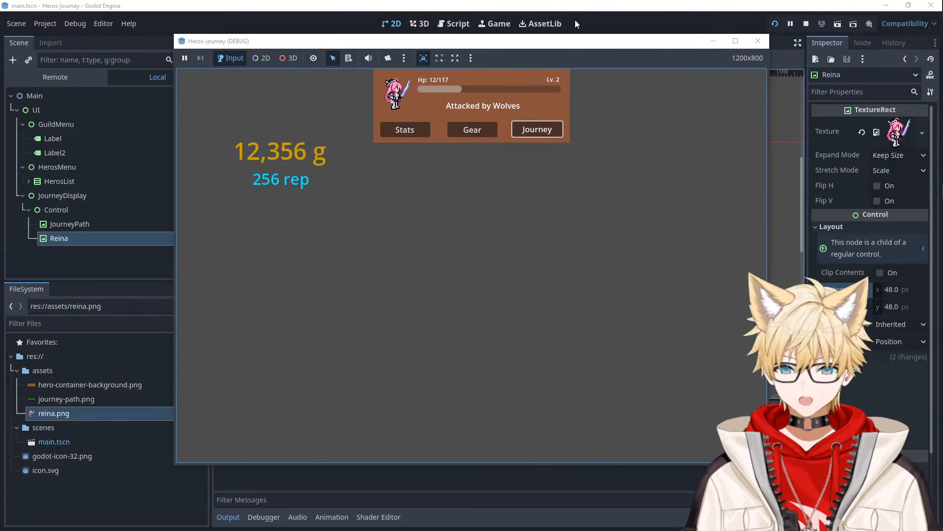
{"action": "left_click", "coordinate": [757, 41]}
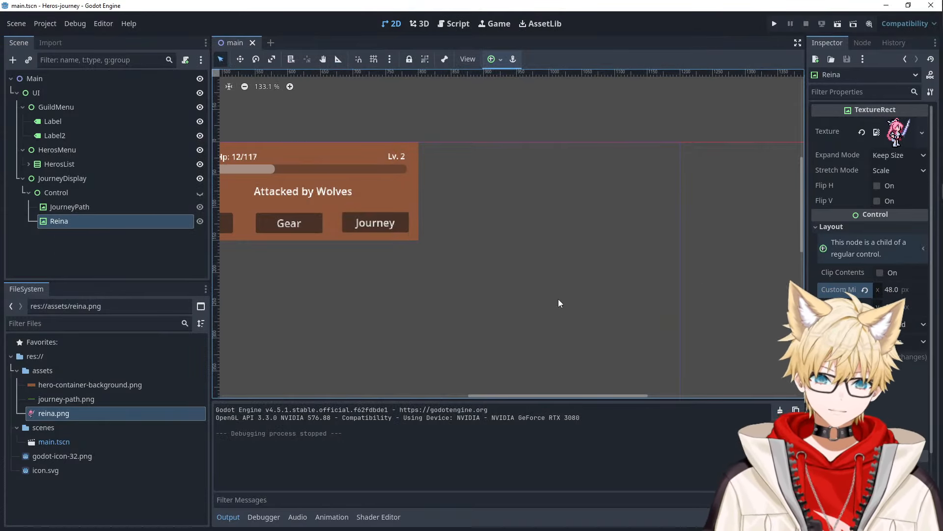
- Examine the layout of the guild labels, HerosList and JourneyDisplay, and expand HerosList to view its child nodes
{"action": "scroll", "coordinate": [558, 298], "scroll_direction": "down", "scroll_amount": 5}
{"action": "middle_click_drag", "start_coordinate": [274, 246], "coordinate": [432, 183]}
{"action": "left_click", "coordinate": [373, 184]}
{"action": "left_click", "coordinate": [335, 210]}
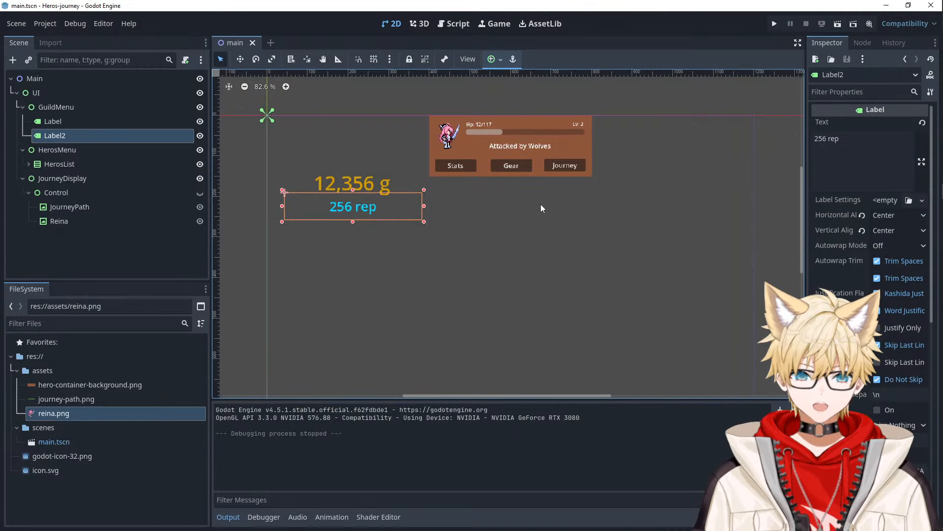
{"action": "scroll", "coordinate": [541, 207], "scroll_direction": "up", "scroll_amount": 2}
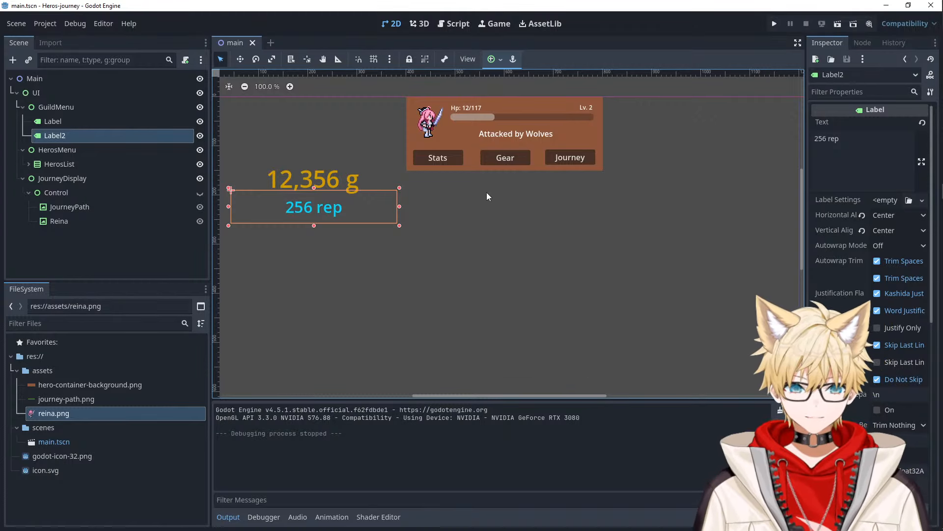
{"action": "left_click", "coordinate": [349, 186]}
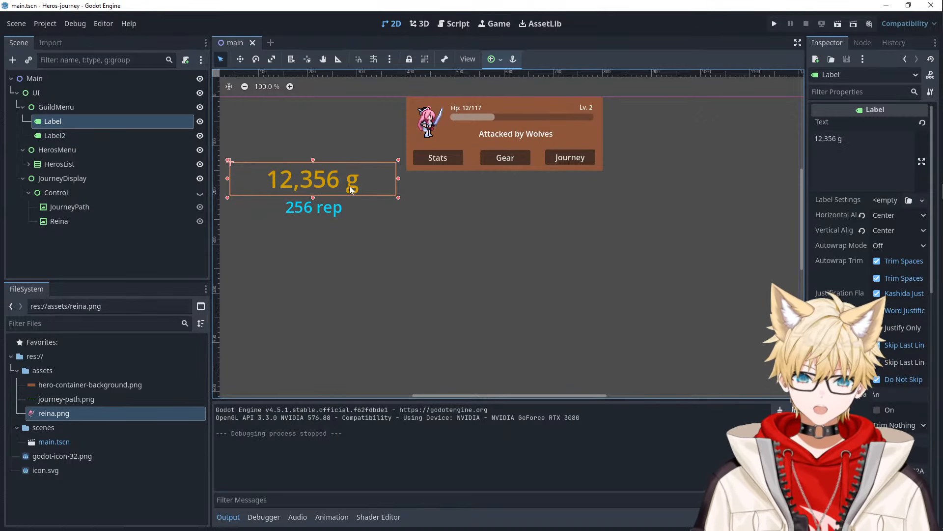
{"action": "left_click", "coordinate": [492, 204]}
{"action": "scroll", "coordinate": [659, 226], "scroll_direction": "down", "scroll_amount": 4}
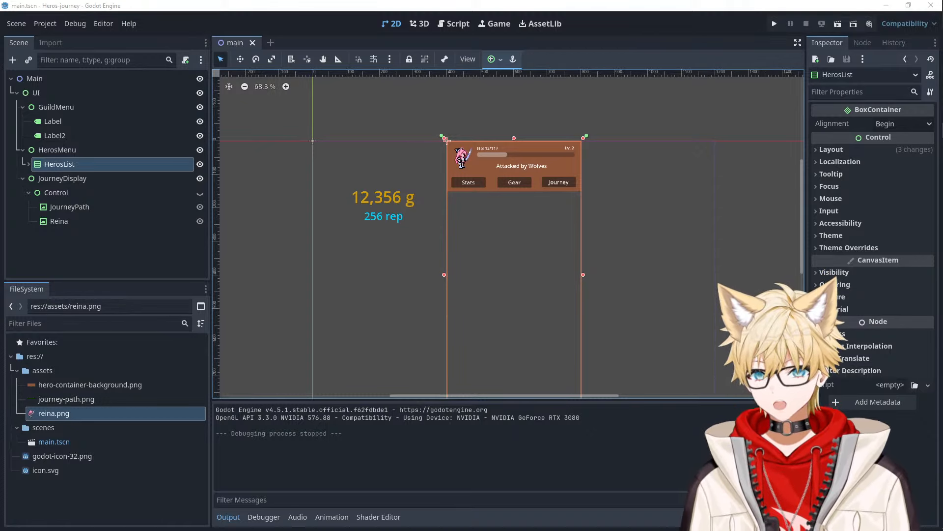
{"action": "left_click", "coordinate": [505, 230]}
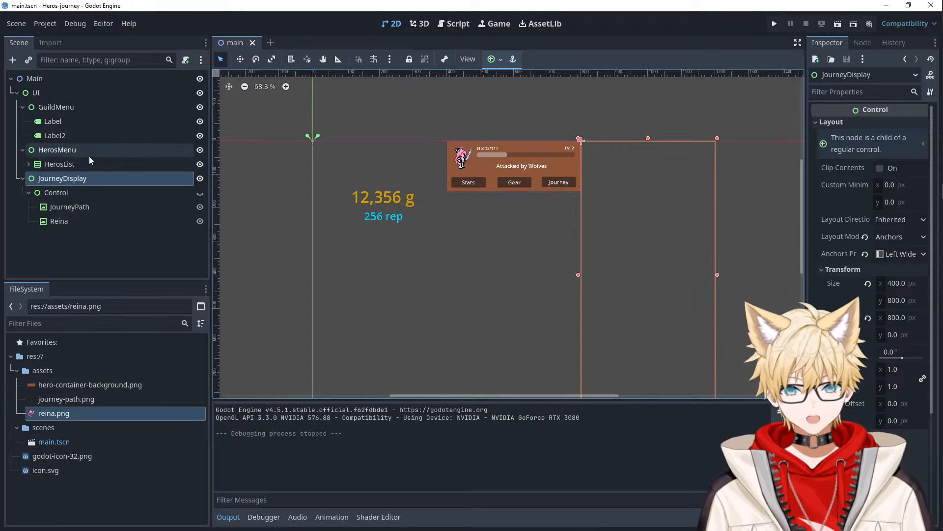
{"action": "left_click", "coordinate": [79, 163]}
{"action": "left_click", "coordinate": [28, 163]}
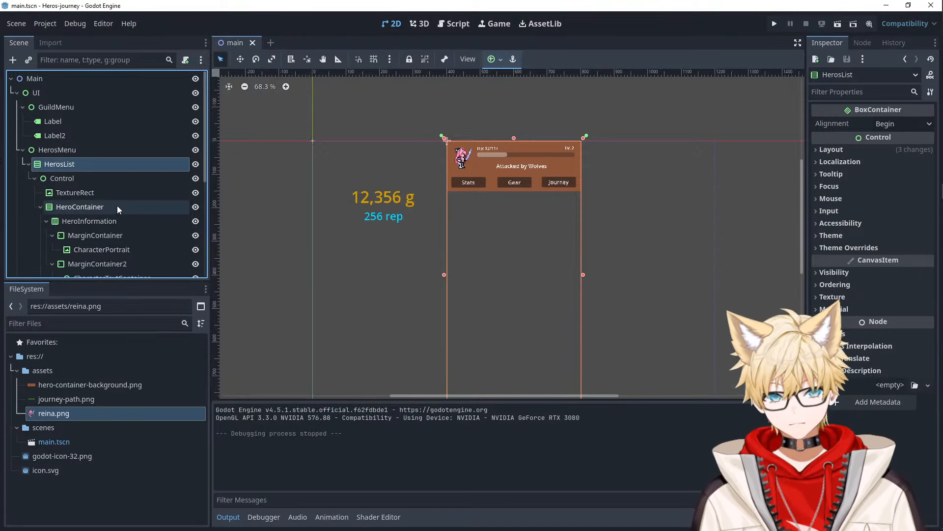
- Add a plain Node as a child of Main and try to move it to the top of the scene tree
{"action": "right_click", "coordinate": [80, 81]}
{"action": "left_click", "coordinate": [93, 90]}
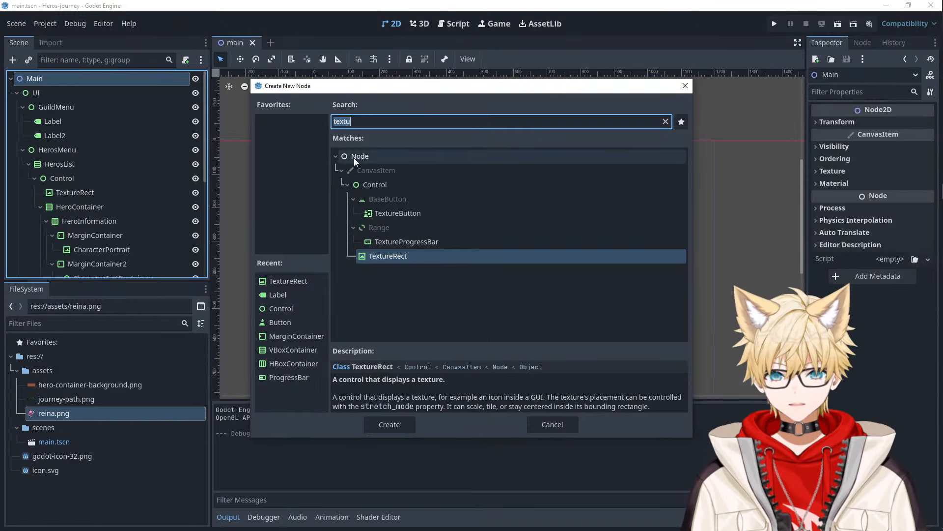
{"action": "left_click", "coordinate": [354, 157]}
{"action": "left_click", "coordinate": [389, 424]}
{"action": "left_click_drag", "start_coordinate": [61, 268], "coordinate": [45, 82]}
- Switch to Aseprite to view the reina.png sprite, and minimize its window to return to Godot
{"action": "mouse_move", "coordinate": [942, 190]}
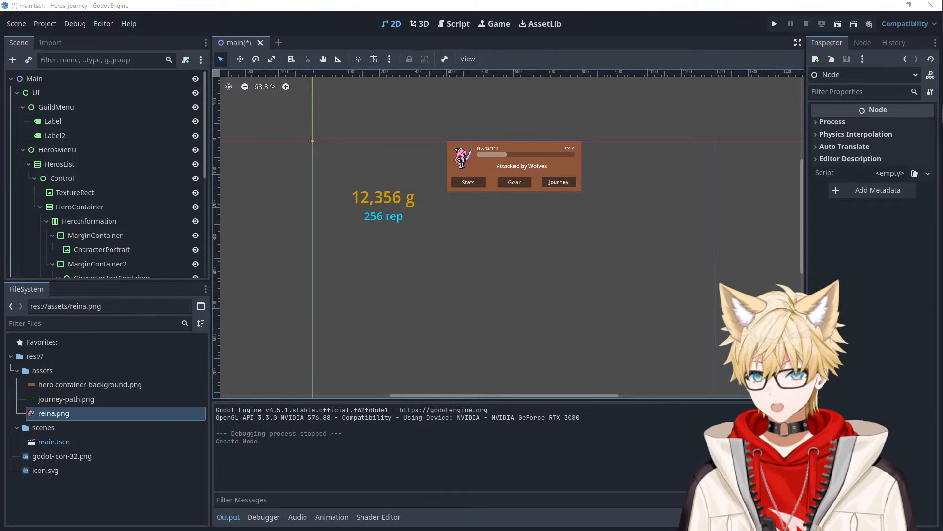
{"action": "left_click_drag", "start_coordinate": [942, 118], "coordinate": [562, 75]}
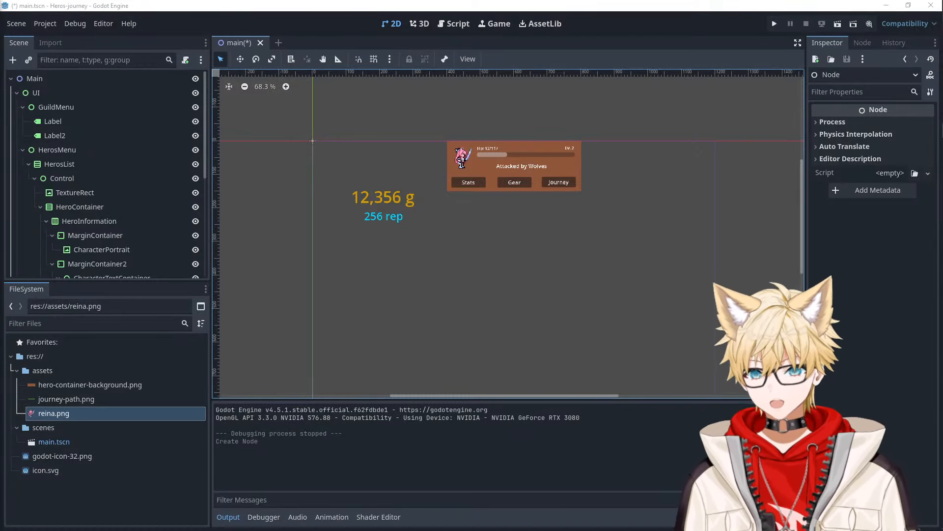
{"action": "mouse_move", "coordinate": [932, 153]}
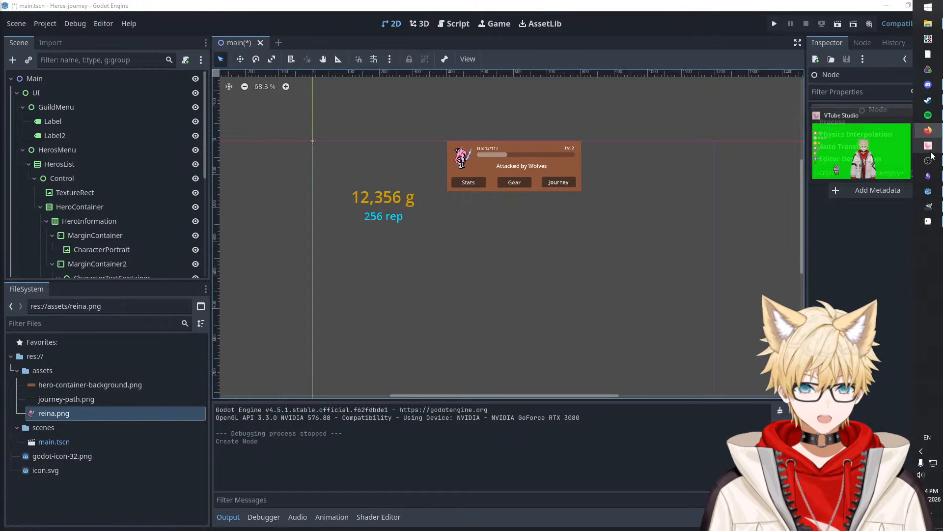
{"action": "left_click", "coordinate": [937, 222]}
{"action": "left_click_drag", "start_coordinate": [346, 39], "coordinate": [466, 55]}
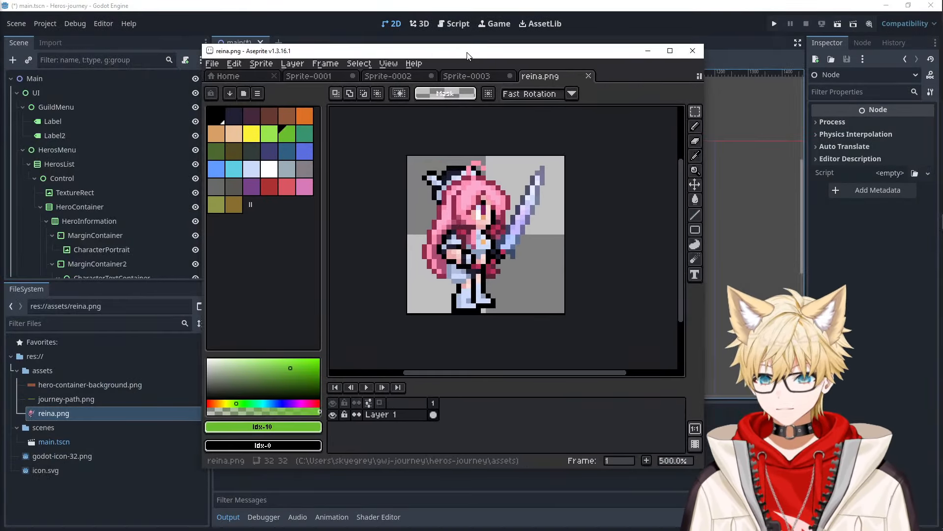
{"action": "left_click", "coordinate": [648, 50]}
- Collapse the UI branch, move the new Node above UI under Main, and rename it CharacterManager
{"action": "scroll", "coordinate": [615, 184], "scroll_direction": "up", "scroll_amount": 4}
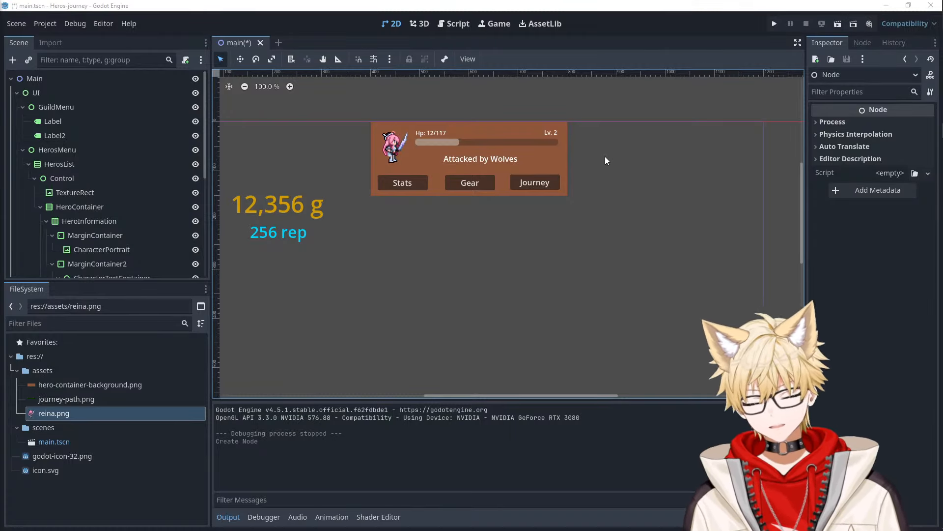
{"action": "left_click", "coordinate": [22, 107]}
{"action": "left_click", "coordinate": [17, 94]}
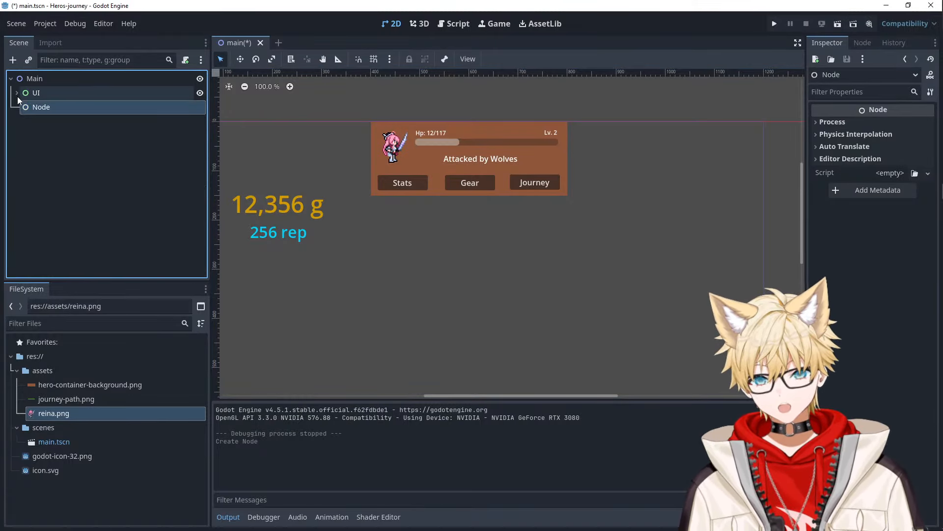
{"action": "left_click_drag", "start_coordinate": [37, 108], "coordinate": [37, 88]}
{"action": "left_click", "coordinate": [39, 92]}
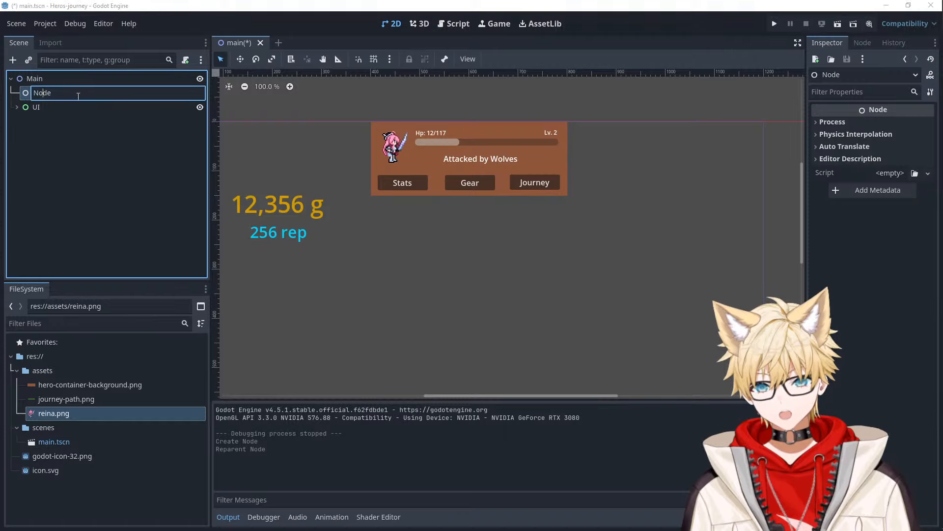
{"action": "type", "text": "Charac"}
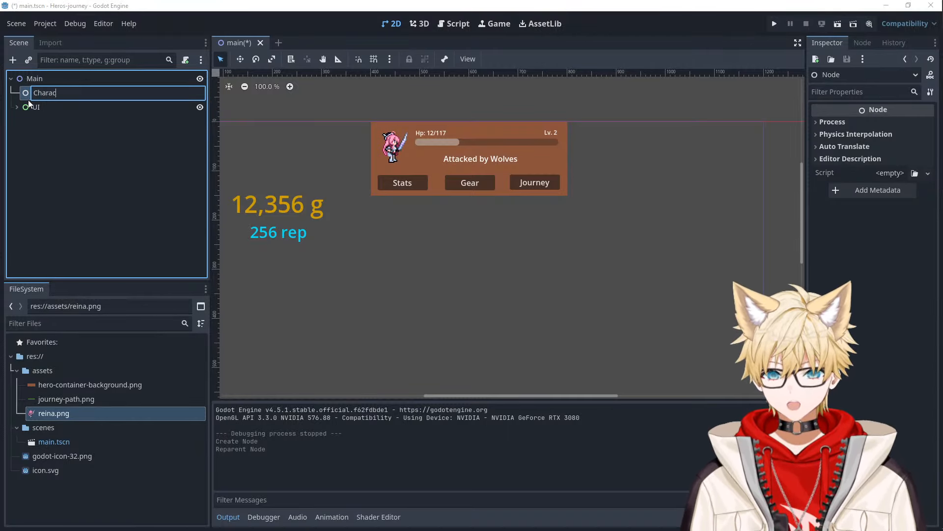
{"action": "type", "text": "terManager"}
{"action": "key", "text": "Return"}
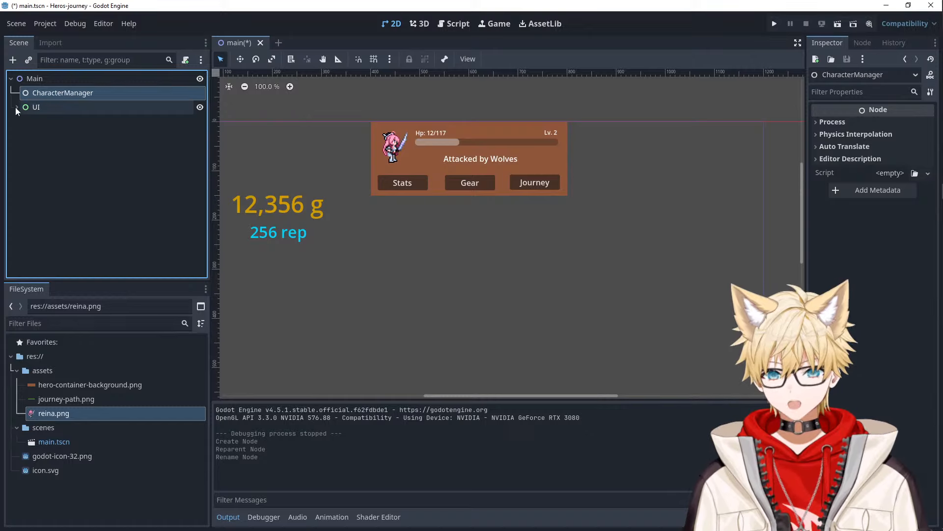
- Attach a new GDScript to the CharacterManager node, saved as character_manager.gd in res://scenes
{"action": "right_click", "coordinate": [50, 93]}
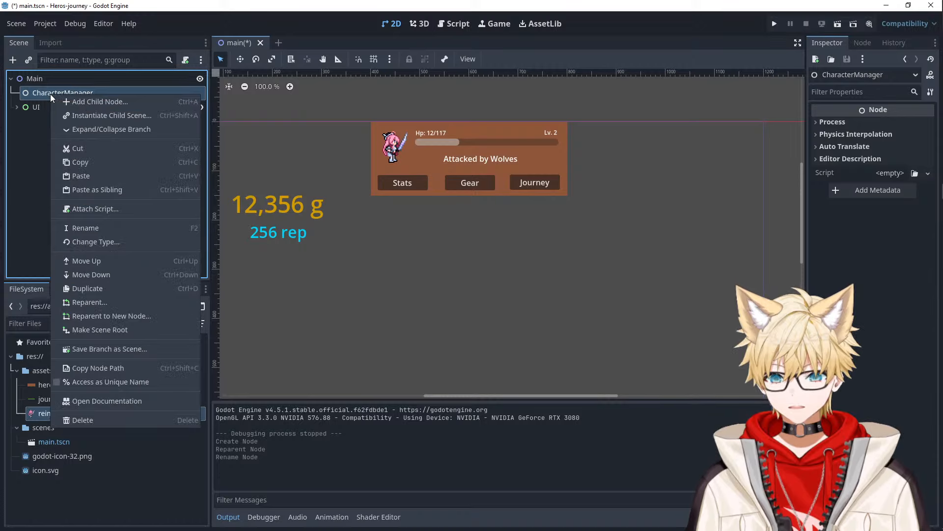
{"action": "left_click", "coordinate": [109, 209]}
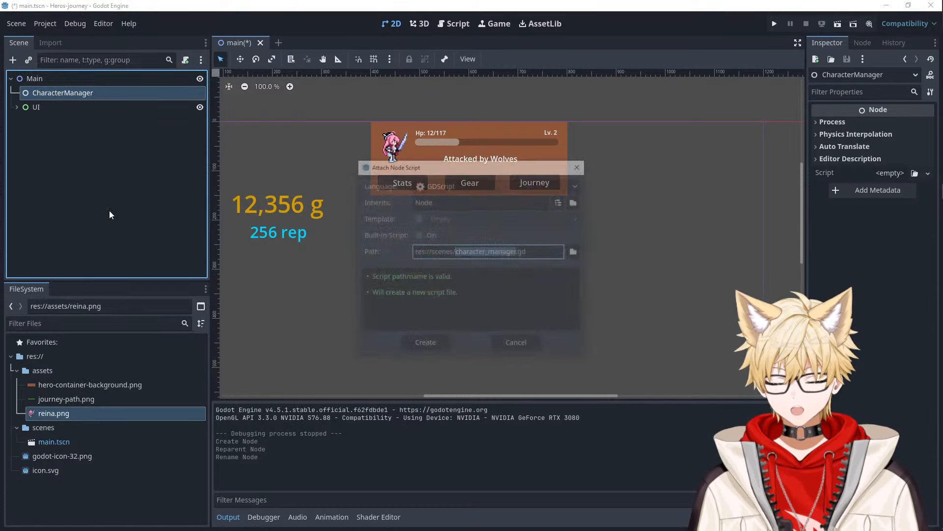
{"action": "left_click", "coordinate": [425, 344]}
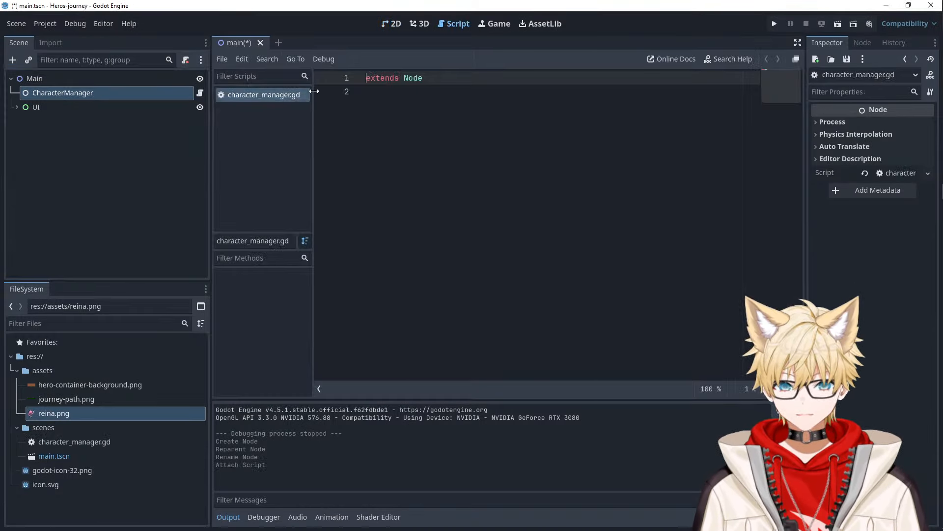
- Change the script's first line to "class_name CharacterManager extends Node" and leave two empty lines below it
{"action": "type", "text": "class"}
{"action": "type", "text": "_name Characte"}
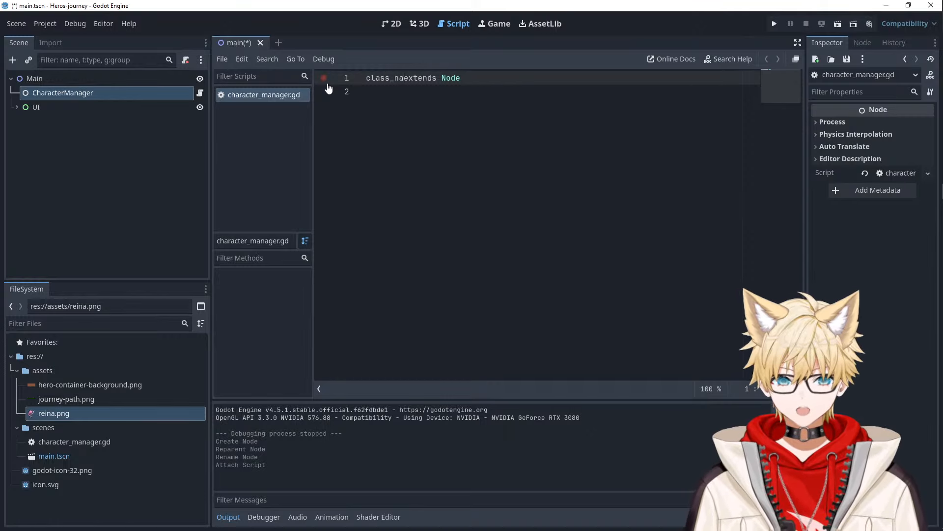
{"action": "type", "text": "r"}
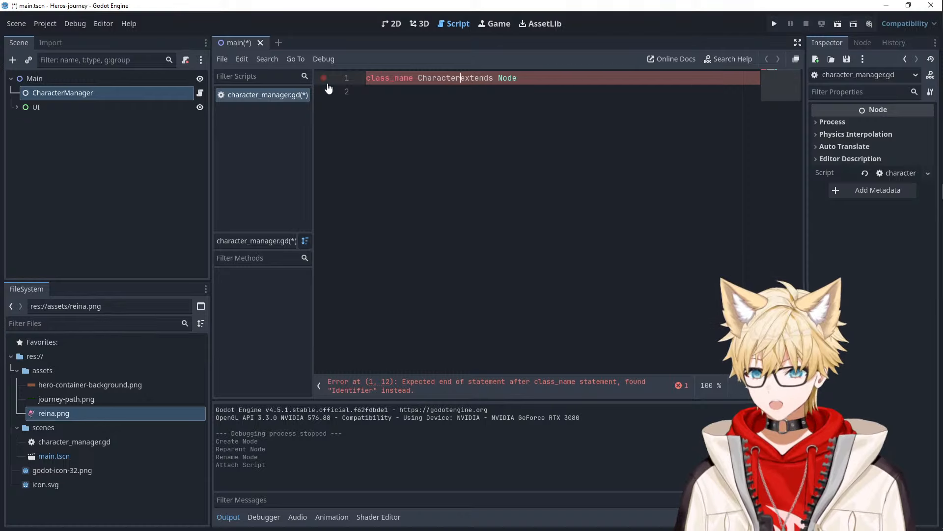
{"action": "type", "text": "Manager"}
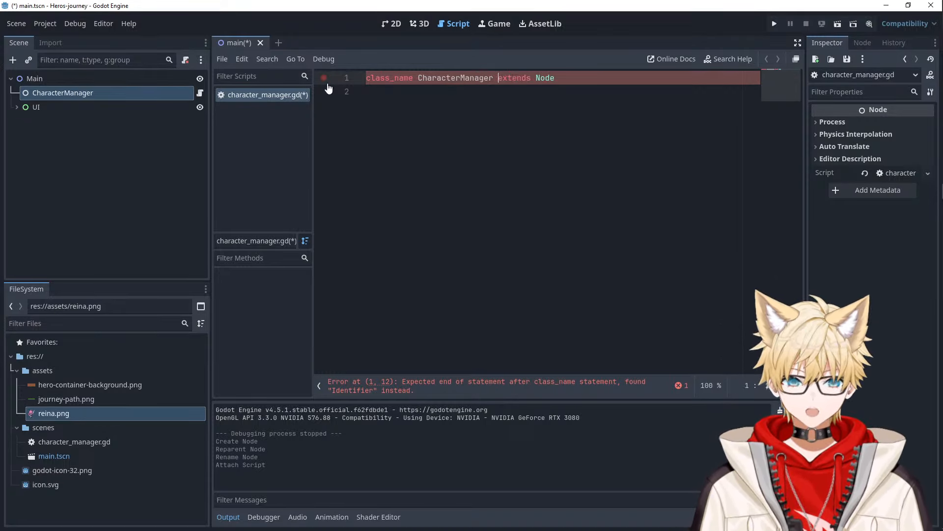
{"action": "left_click", "coordinate": [594, 80]}
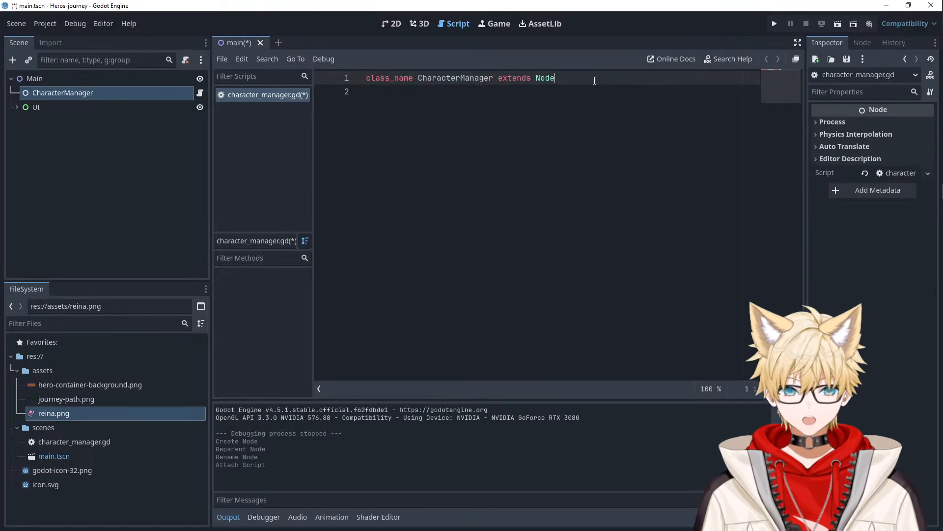
{"action": "key", "text": "Return"}
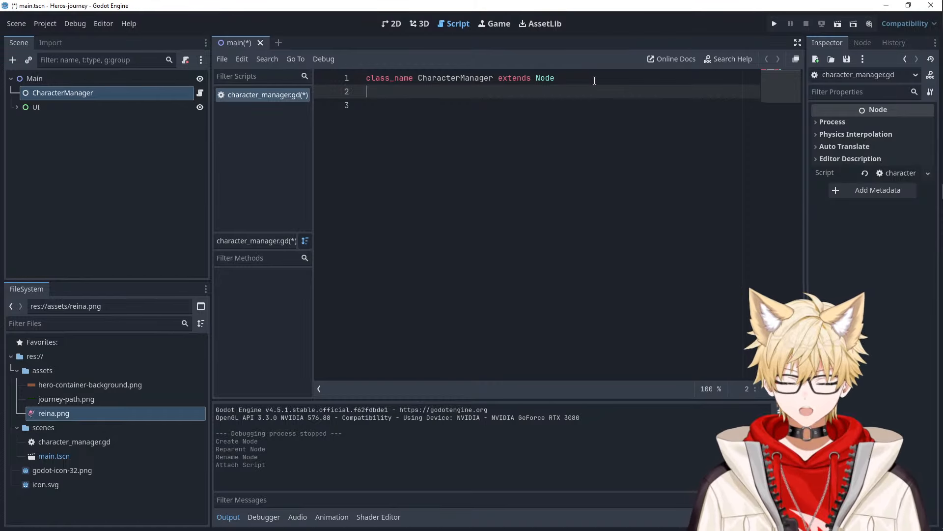
{"action": "key", "text": "Return"}
{"action": "key", "text": "Down"}
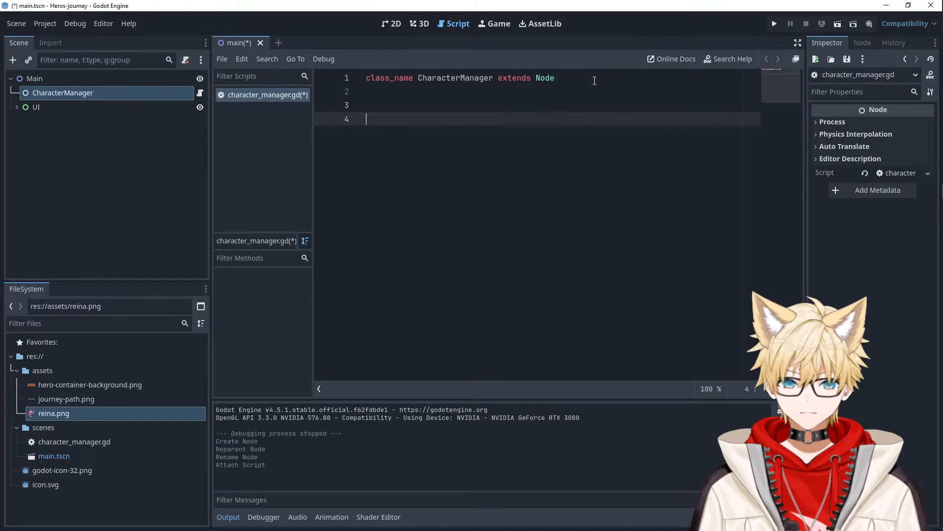
{"action": "key", "text": "BackSpace"}
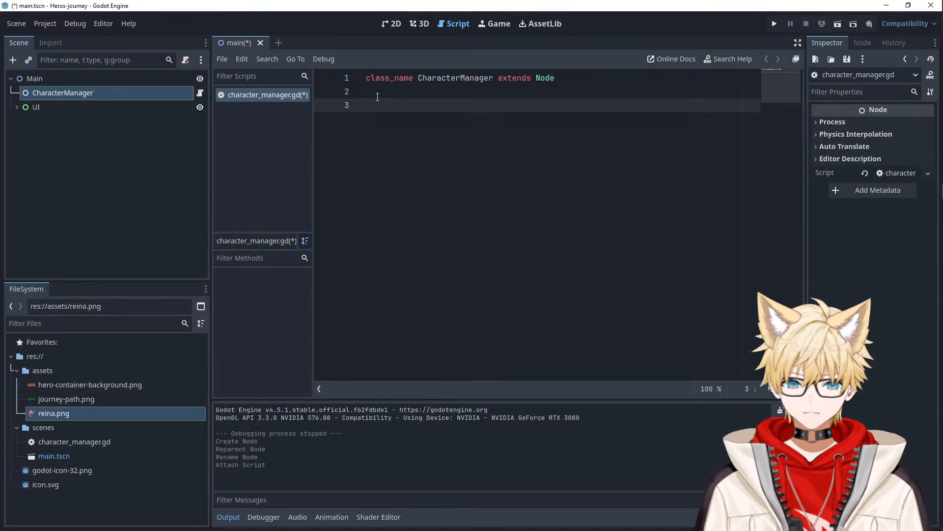
{"action": "right_click", "coordinate": [101, 91]}
{"action": "left_click", "coordinate": [128, 118]}
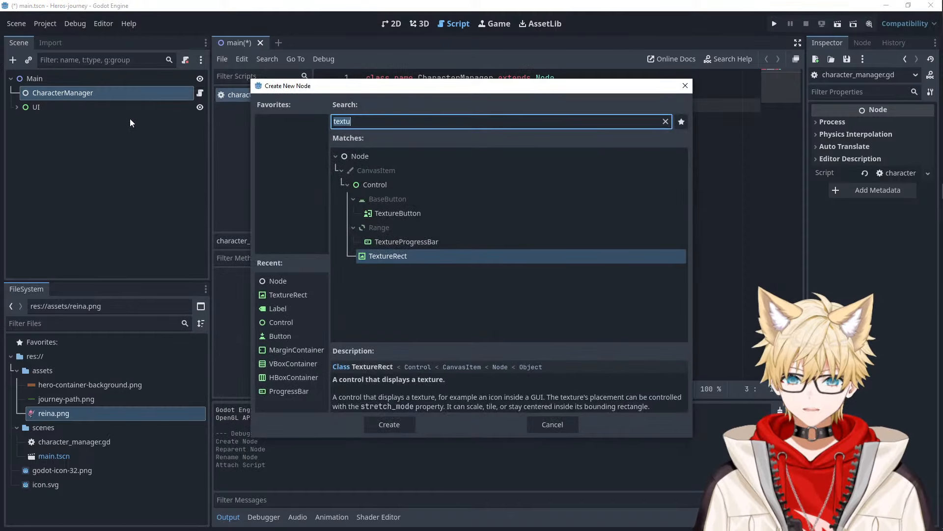
{"action": "key", "text": "Escape"}
{"action": "right_click", "coordinate": [118, 94]}
{"action": "key", "text": "Escape"}
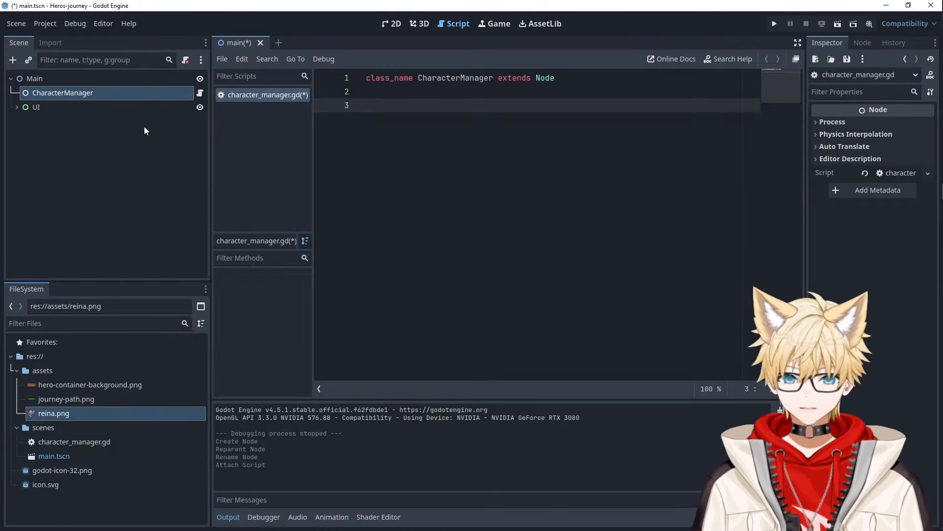
- Add a plain Node to the scene, place it under CharacterManager, and rename it Reina
{"action": "key", "text": "ctrl+a"}
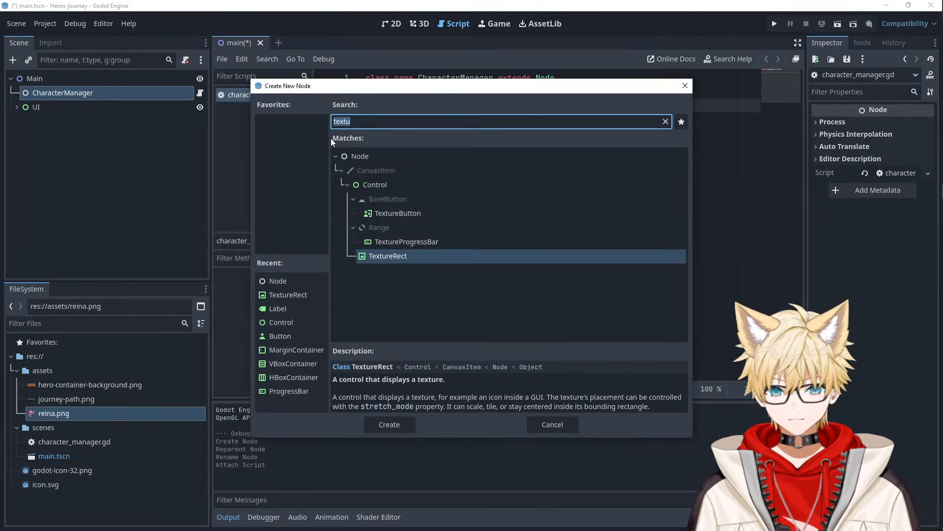
{"action": "left_click", "coordinate": [383, 156]}
{"action": "left_click", "coordinate": [389, 425]}
{"action": "left_click_drag", "start_coordinate": [58, 121], "coordinate": [63, 93]}
{"action": "double_click", "coordinate": [44, 107]}
{"action": "type", "text": "Reina"}
{"action": "key", "text": "Return"}
{"action": "left_click", "coordinate": [392, 24]}
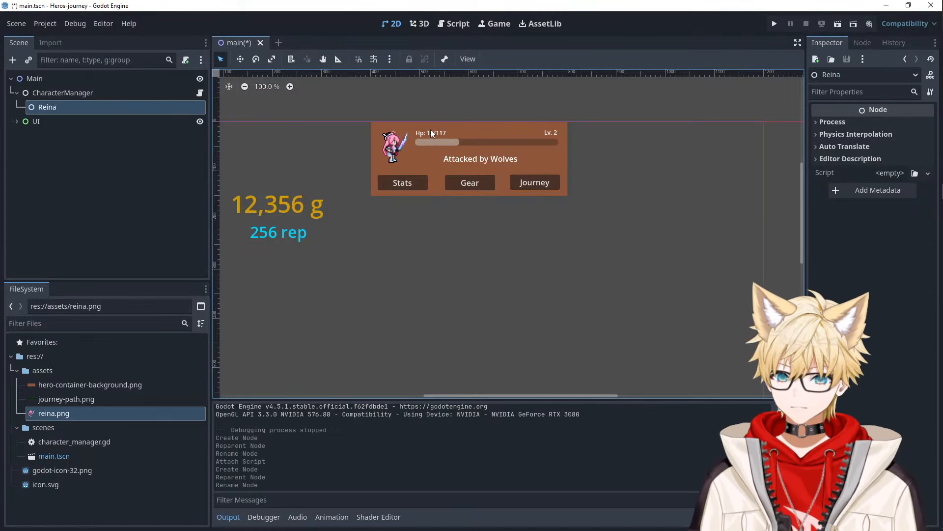
{"action": "left_click", "coordinate": [106, 93]}
{"action": "left_click", "coordinate": [94, 108]}
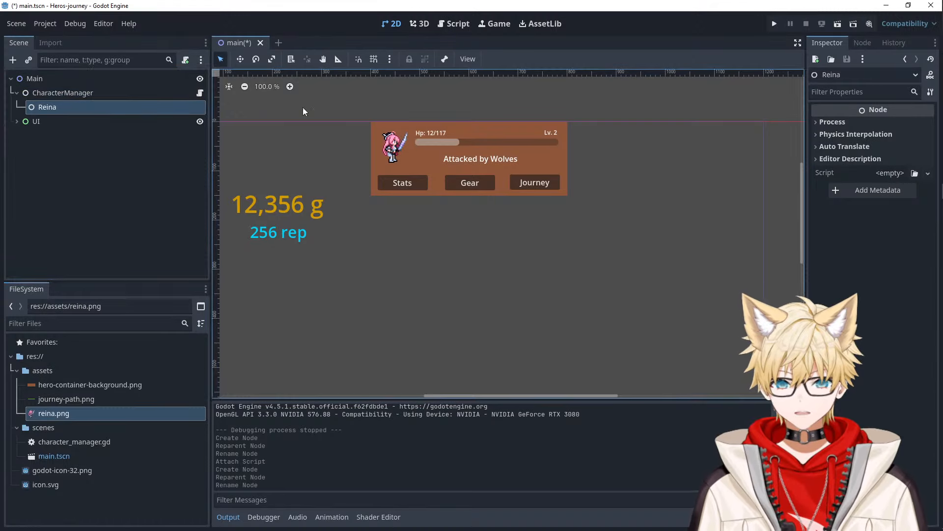
{"action": "left_click", "coordinate": [456, 28]}
{"action": "double_click", "coordinate": [106, 110]}
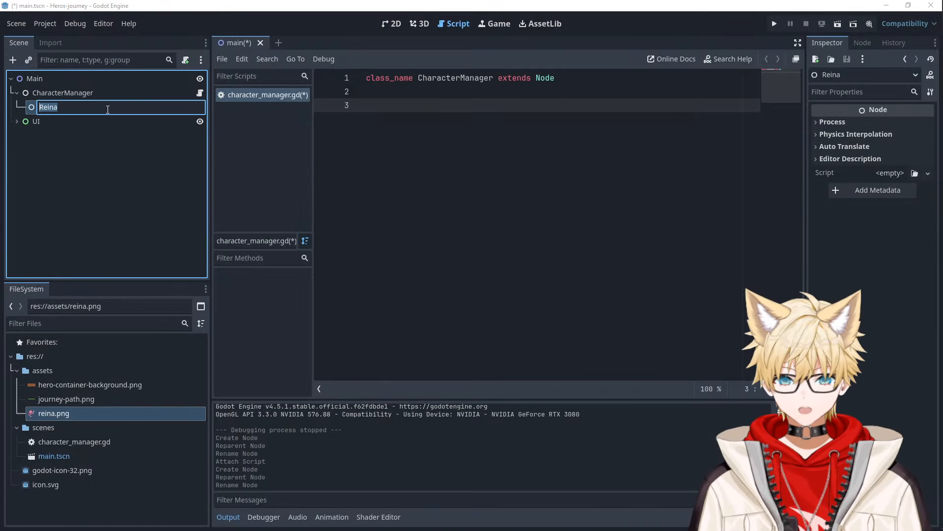
{"action": "left_click", "coordinate": [94, 117]}
{"action": "right_click", "coordinate": [93, 112]}
{"action": "left_click", "coordinate": [132, 256]}
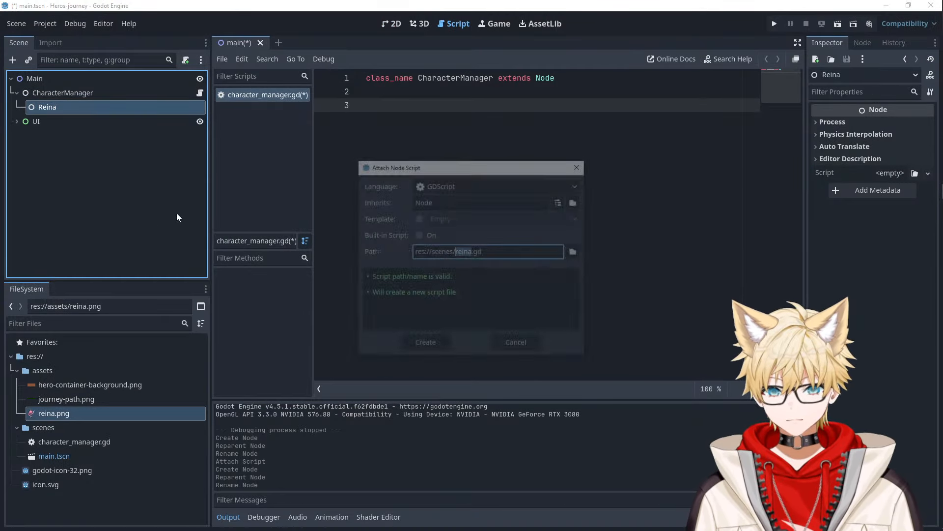
{"action": "left_click", "coordinate": [518, 345]}
- Rename the Reina node under CharacterManager as Hero
{"action": "double_click", "coordinate": [48, 107]}
{"action": "type", "text": "Hero"}
{"action": "key", "text": "Return"}
{"action": "right_click", "coordinate": [92, 95]}
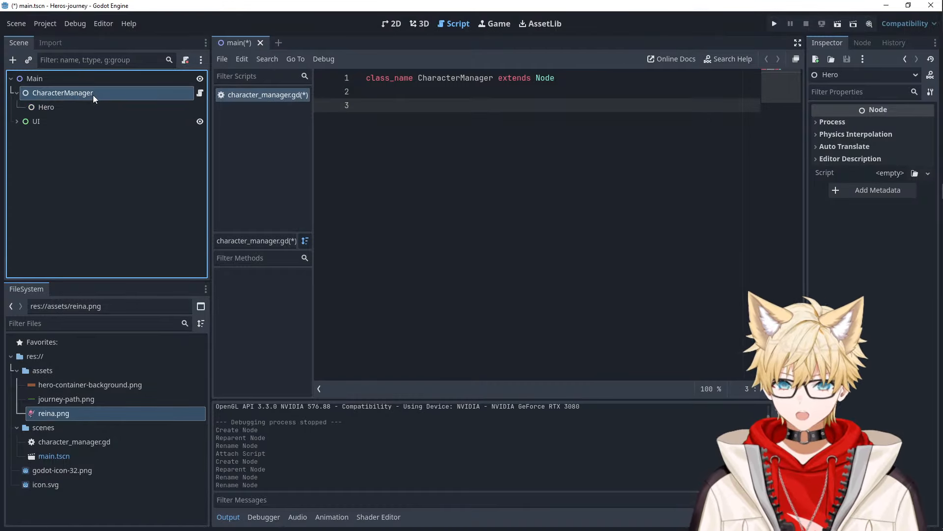
{"action": "left_click", "coordinate": [152, 289]}
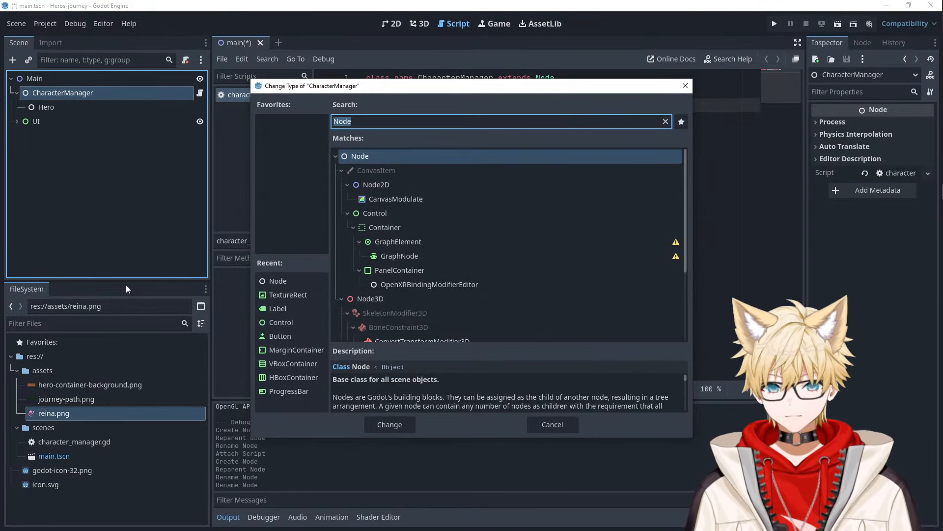
{"action": "left_click", "coordinate": [571, 424]}
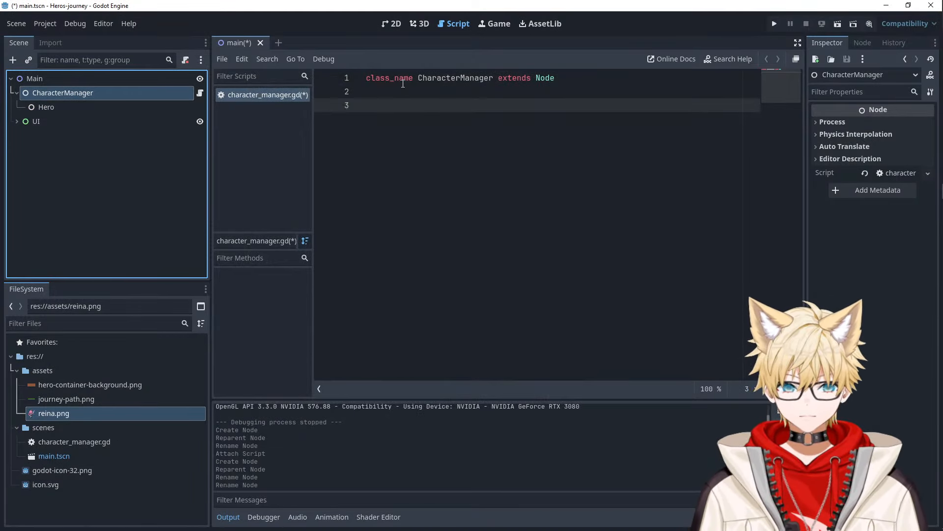
- Change the script's class name to HeroManager and rename the CharacterManager node HeroManager as well
{"action": "double_click", "coordinate": [435, 76]}
{"action": "type", "text": "HeroManager"}
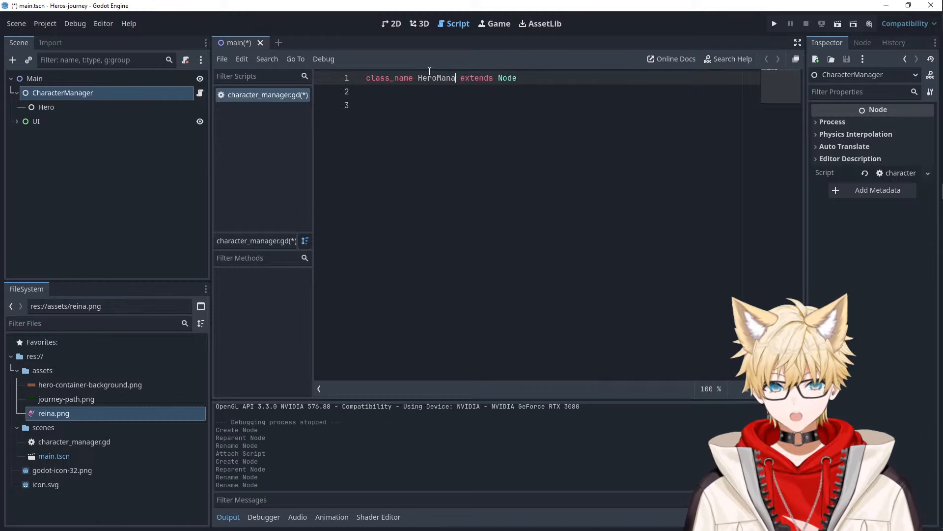
{"action": "right_click", "coordinate": [99, 92]}
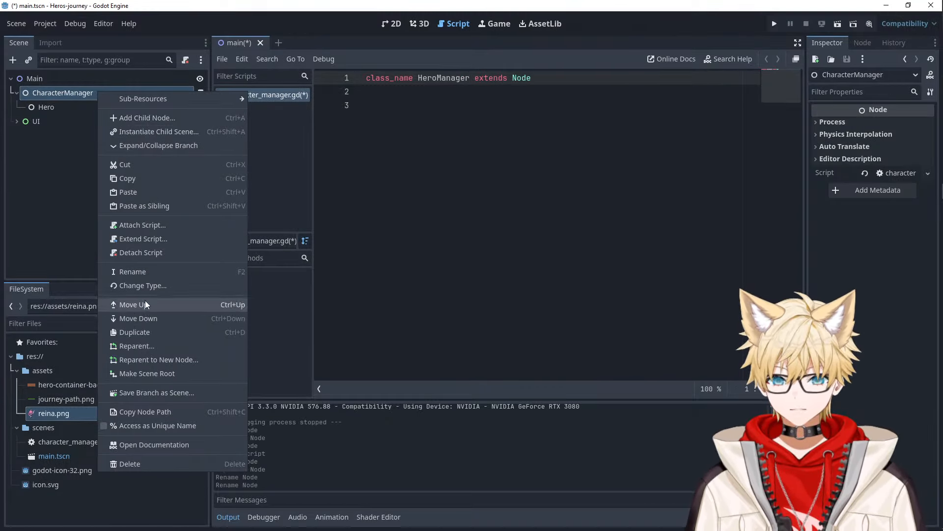
{"action": "left_click", "coordinate": [140, 270]}
{"action": "left_click", "coordinate": [68, 94]}
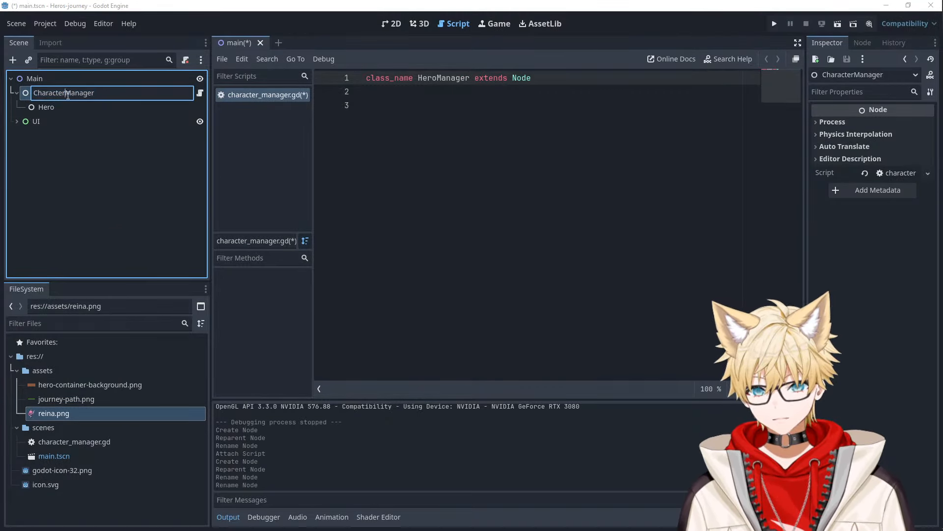
{"action": "key", "text": "BackSpace"}
{"action": "key", "text": "BackSpace"}
{"action": "key", "text": "BackSpace"}
{"action": "key", "text": "BackSpace"}
{"action": "key", "text": "BackSpace"}
{"action": "key", "text": "BackSpace"}
{"action": "key", "text": "BackSpace"}
{"action": "key", "text": "BackSpace"}
{"action": "type", "text": "Hero"}
{"action": "key", "text": "Return"}
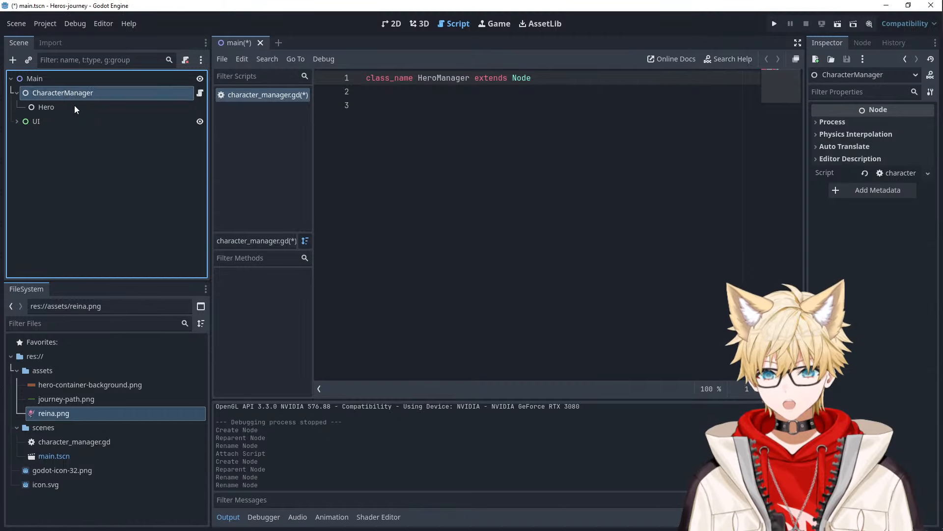
- Rename the script file character_manager.gd as hero_manager.gd
{"action": "left_click", "coordinate": [64, 448]}
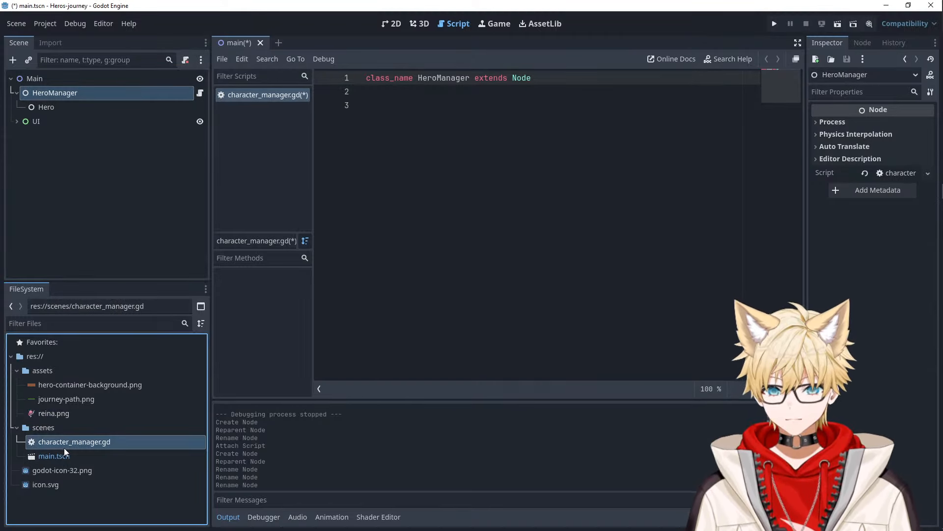
{"action": "right_click", "coordinate": [65, 447]}
{"action": "left_click", "coordinate": [99, 416]}
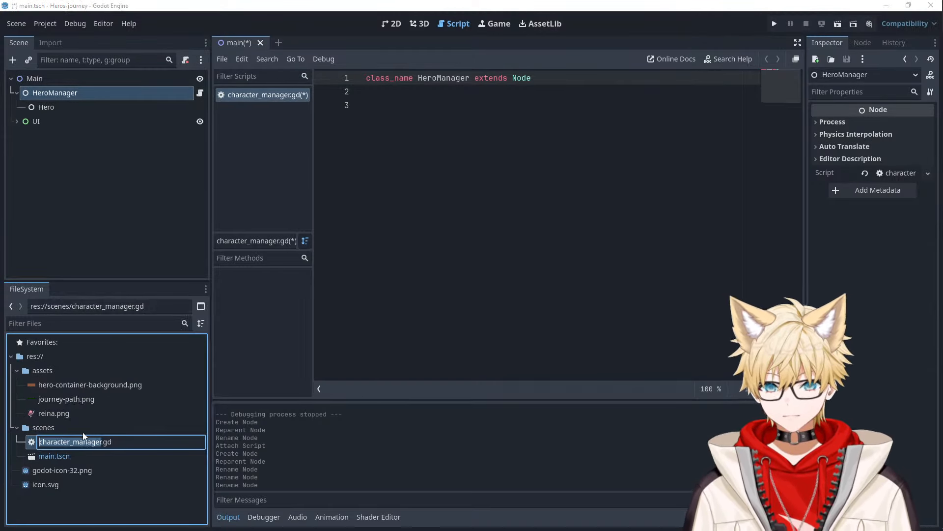
{"action": "left_click", "coordinate": [72, 441]}
{"action": "key", "text": "BackSpace"}
{"action": "key", "text": "BackSpace"}
{"action": "key", "text": "BackSpace"}
{"action": "key", "text": "BackSpace"}
{"action": "key", "text": "BackSpace"}
{"action": "key", "text": "BackSpace"}
{"action": "key", "text": "BackSpace"}
{"action": "key", "text": "BackSpace"}
{"action": "key", "text": "BackSpace"}
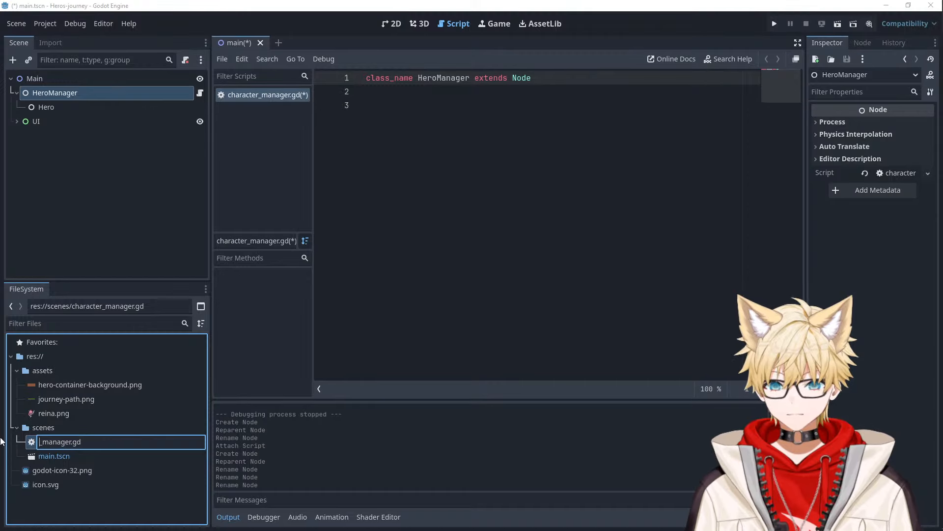
{"action": "type", "text": "heor"}
{"action": "key", "text": "BackSpace"}
{"action": "key", "text": "BackSpace"}
{"action": "type", "text": "ro"}
{"action": "key", "text": "Return"}
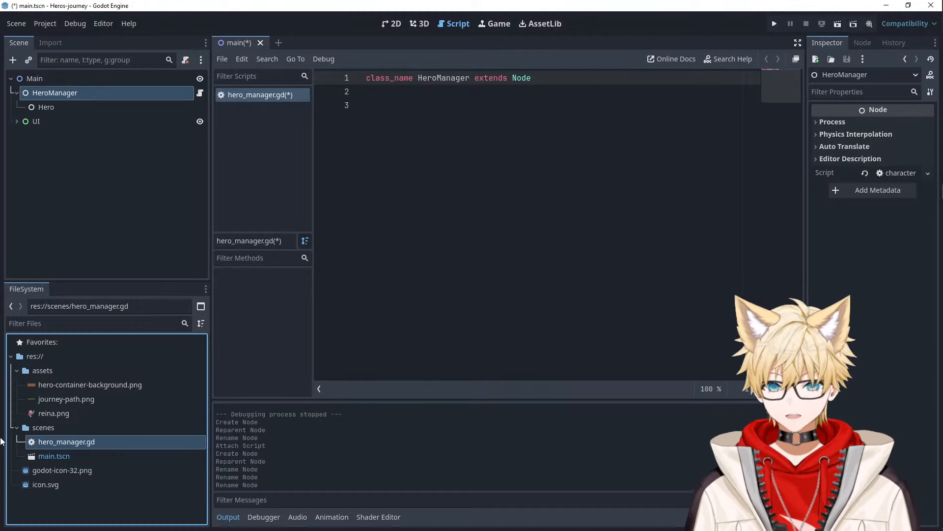
- Expand the UI branch of the scene tree and view the hero card in the 2D workspace
{"action": "left_click", "coordinate": [58, 107]}
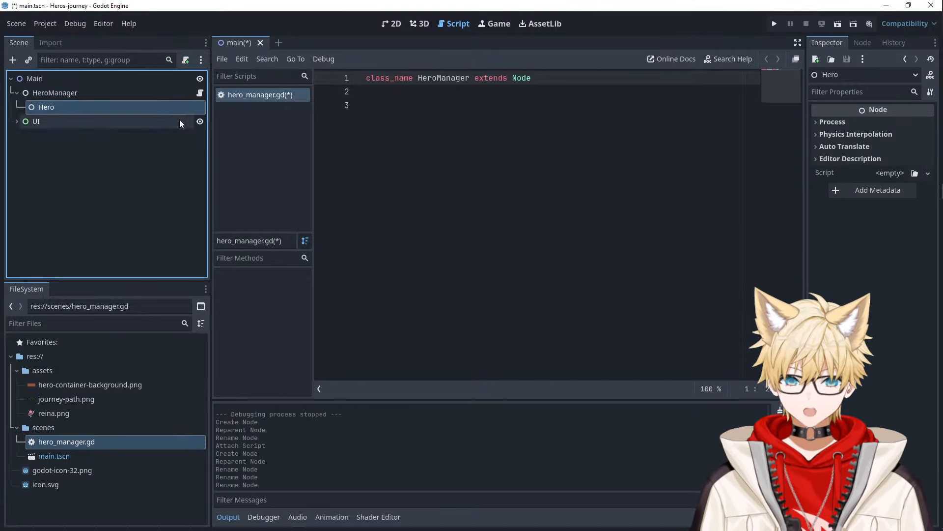
{"action": "left_click", "coordinate": [496, 127]}
{"action": "left_click", "coordinate": [17, 121]}
{"action": "left_click", "coordinate": [392, 24]}
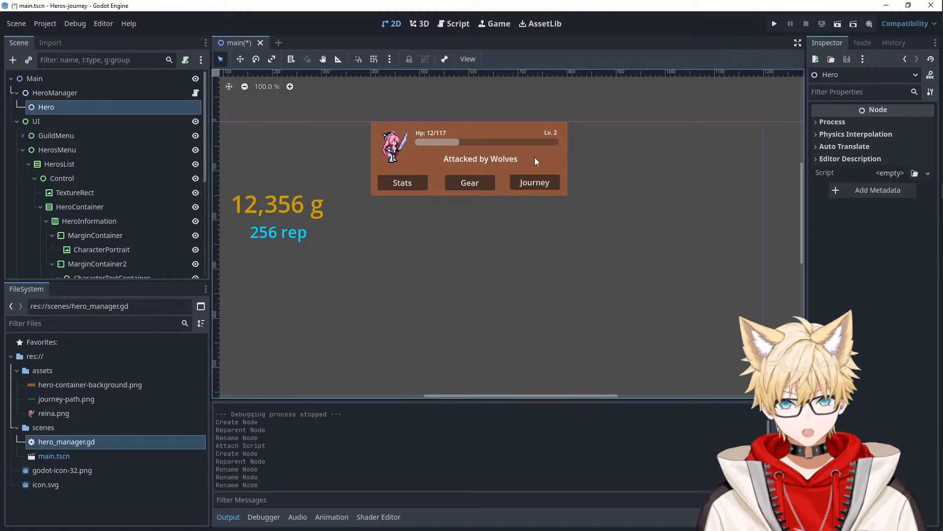
- Attach a new GDScript to the Hero node, saved as hero.gd in res://scenes
{"action": "left_click", "coordinate": [142, 93]}
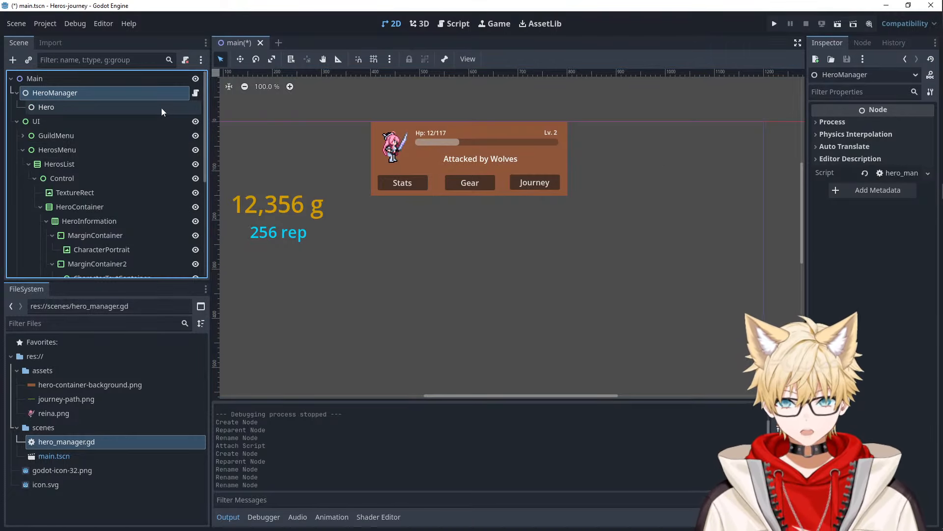
{"action": "left_click", "coordinate": [157, 110]}
{"action": "right_click", "coordinate": [157, 110]}
{"action": "left_click", "coordinate": [202, 217]}
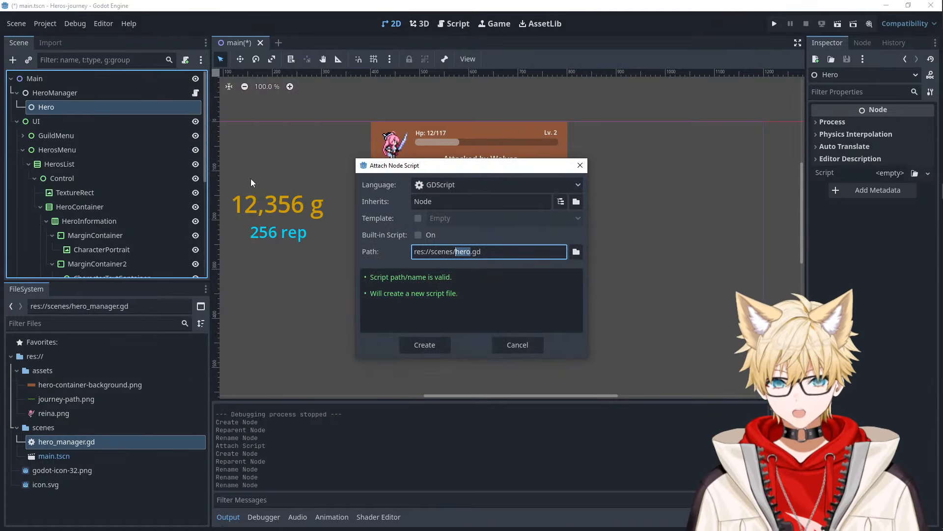
{"action": "key", "text": "Return"}
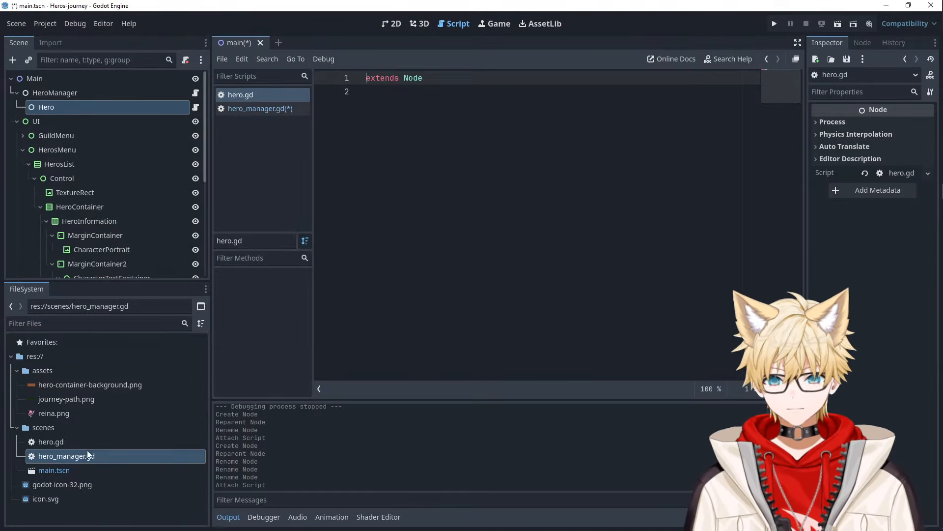
- Create a folder named script in res:// and rename it scripts
{"action": "right_click", "coordinate": [43, 362]}
{"action": "mouse_move", "coordinate": [73, 369]}
{"action": "left_click", "coordinate": [202, 367]}
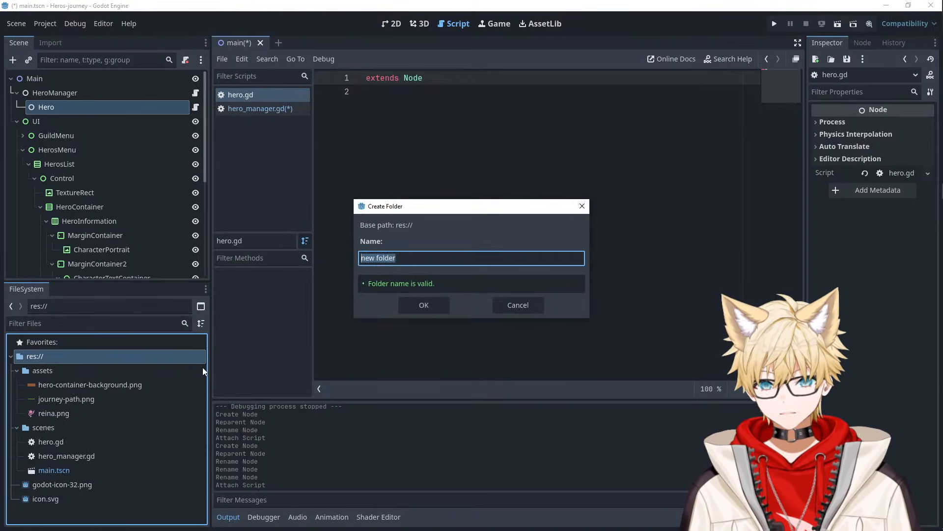
{"action": "type", "text": "script"}
{"action": "key", "text": "Return"}
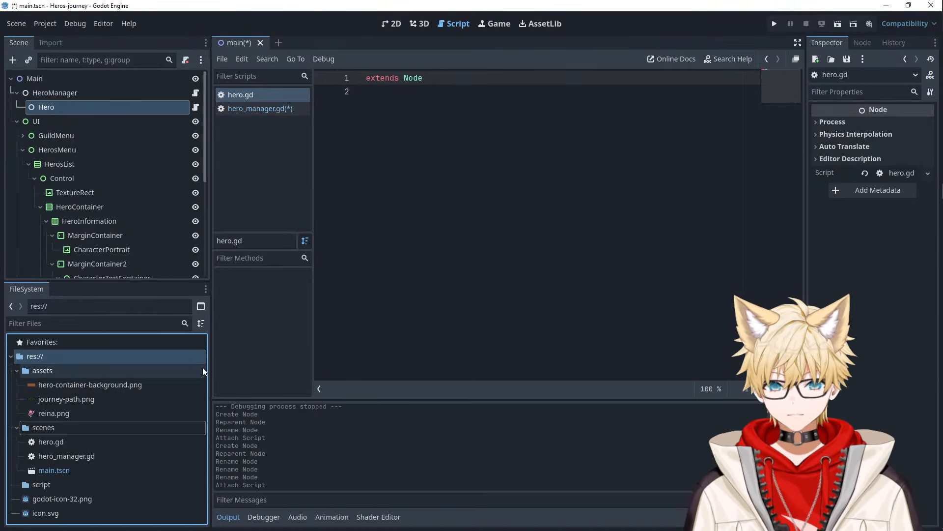
{"action": "left_click", "coordinate": [99, 484]}
{"action": "right_click", "coordinate": [99, 479]}
{"action": "left_click", "coordinate": [126, 430]}
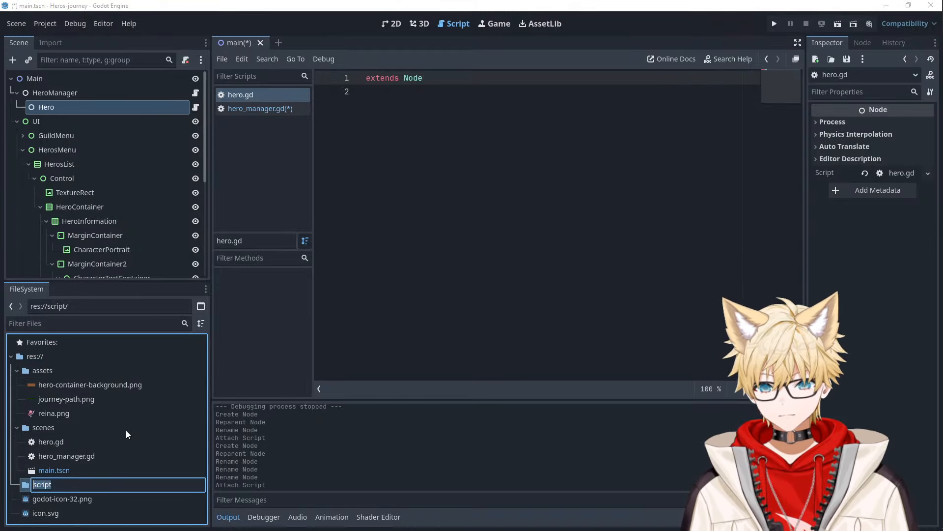
{"action": "type", "text": "scripts"}
{"action": "key", "text": "Return"}
- Move hero.gd and hero_manager.gd from the scenes folder into the scripts folder
{"action": "left_click", "coordinate": [128, 442]}
{"action": "left_click", "coordinate": [115, 456], "text": "shift"}
{"action": "left_click_drag", "start_coordinate": [116, 458], "coordinate": [73, 484]}
- Change the first line of hero.gd to "class_name Hero extends Node" and leave two empty lines below it
{"action": "left_click", "coordinate": [475, 149]}
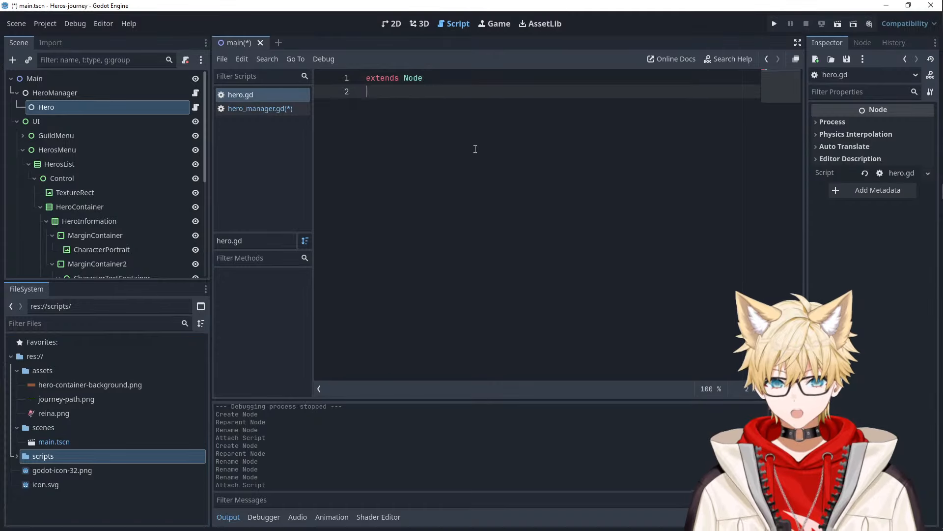
{"action": "left_click", "coordinate": [370, 77]}
{"action": "type", "text": "class_name "}
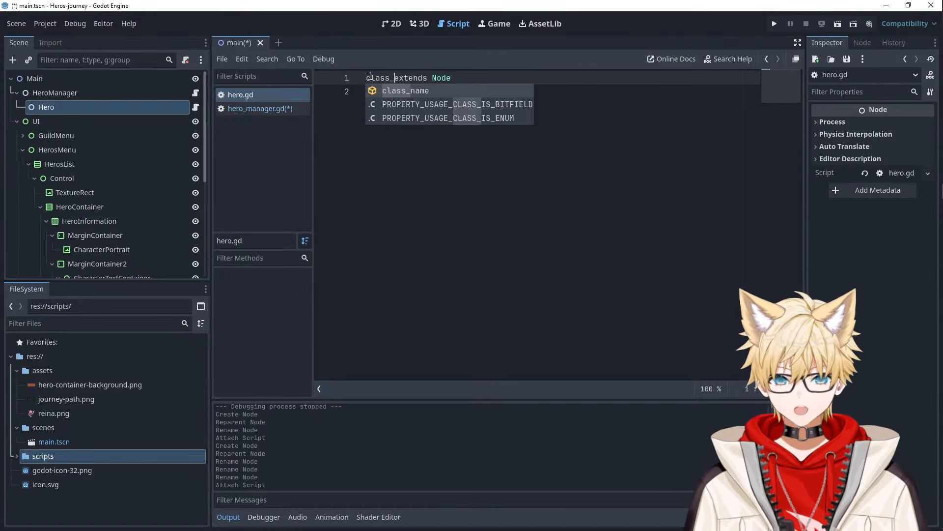
{"action": "type", "text": "Hero"}
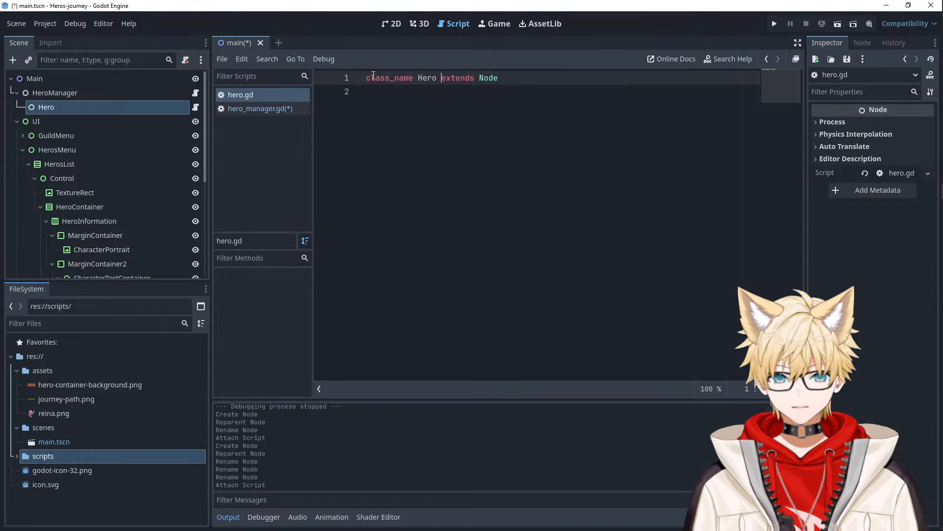
{"action": "left_click", "coordinate": [471, 112]}
{"action": "key", "text": "Return"}
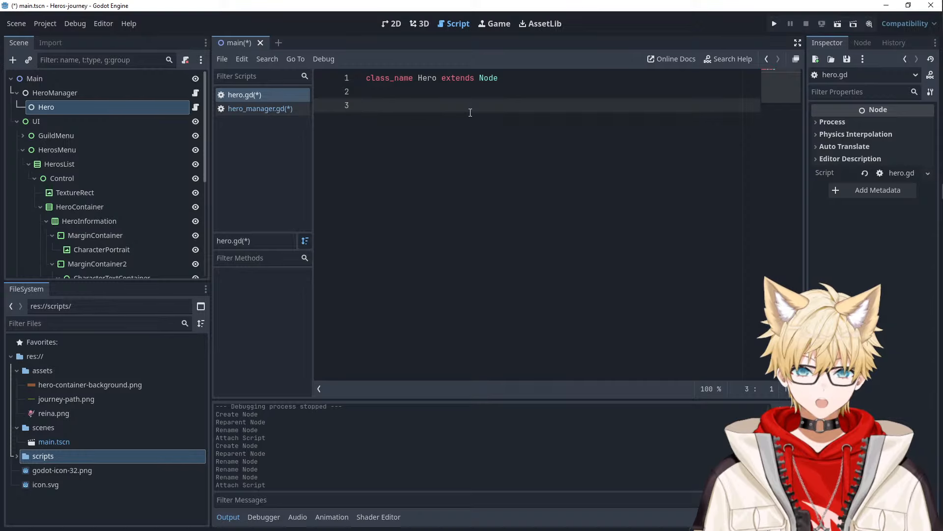
- Rename the Control node under HerosList as HeroListing
{"action": "left_click", "coordinate": [101, 180]}
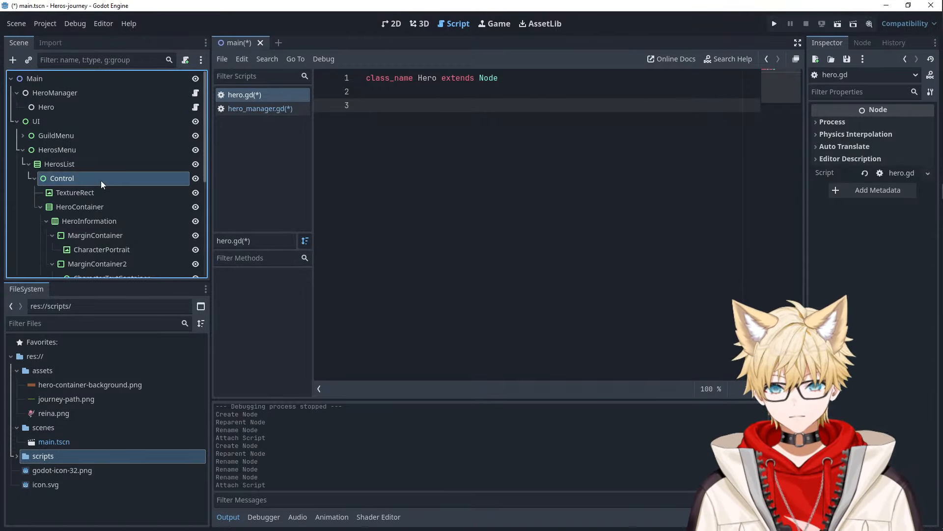
{"action": "scroll", "coordinate": [99, 181], "scroll_direction": "down", "scroll_amount": 3}
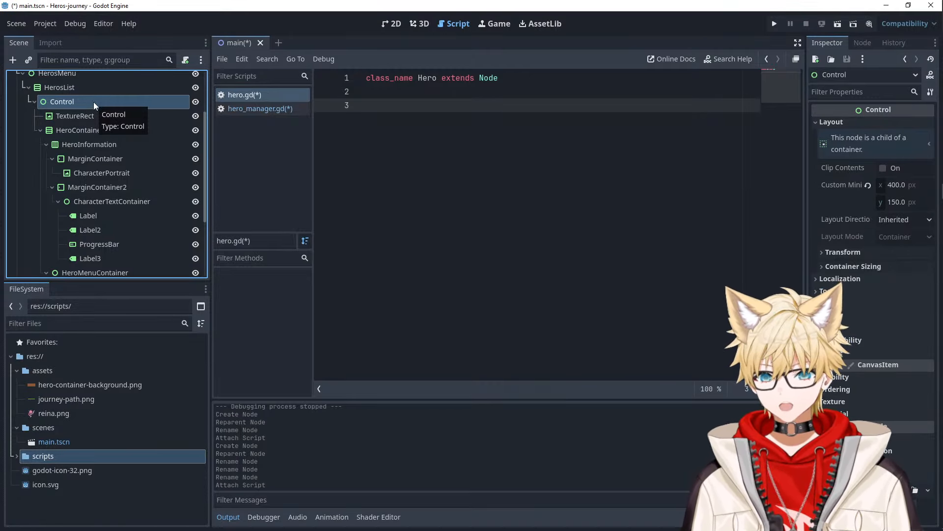
{"action": "left_click", "coordinate": [409, 110]}
{"action": "double_click", "coordinate": [104, 101]}
{"action": "type", "text": "HeroListing"}
{"action": "key", "text": "Return"}
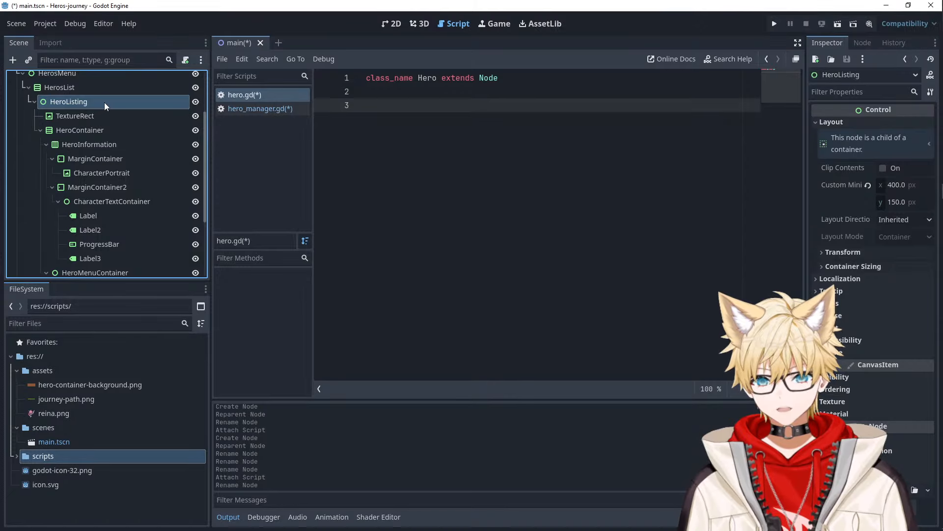
- Try inserting a HeroListing reference into hero.gd, undo it, and enable Access as Unique Name for the HeroListing node
{"action": "left_click_drag", "start_coordinate": [109, 105], "coordinate": [499, 107]}
{"action": "key", "text": "ctrl+z"}
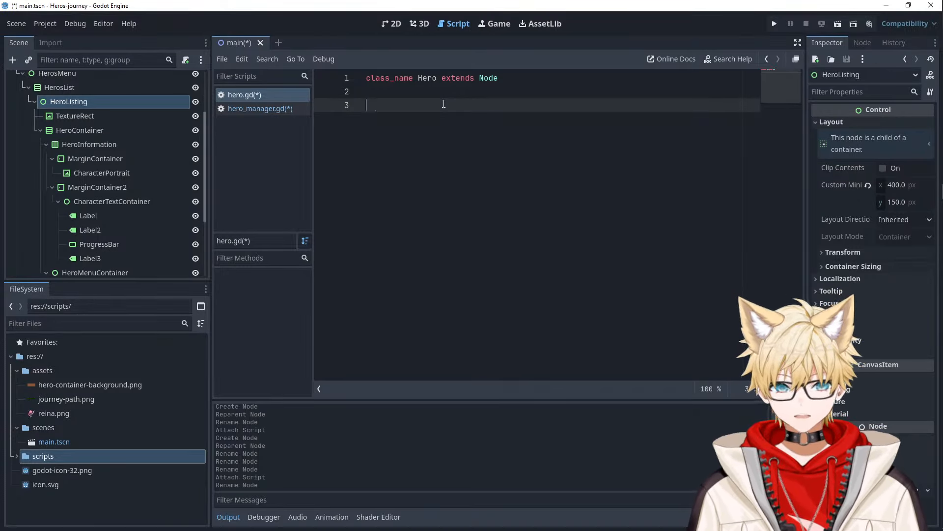
{"action": "right_click", "coordinate": [117, 101]}
{"action": "left_click", "coordinate": [184, 391]}
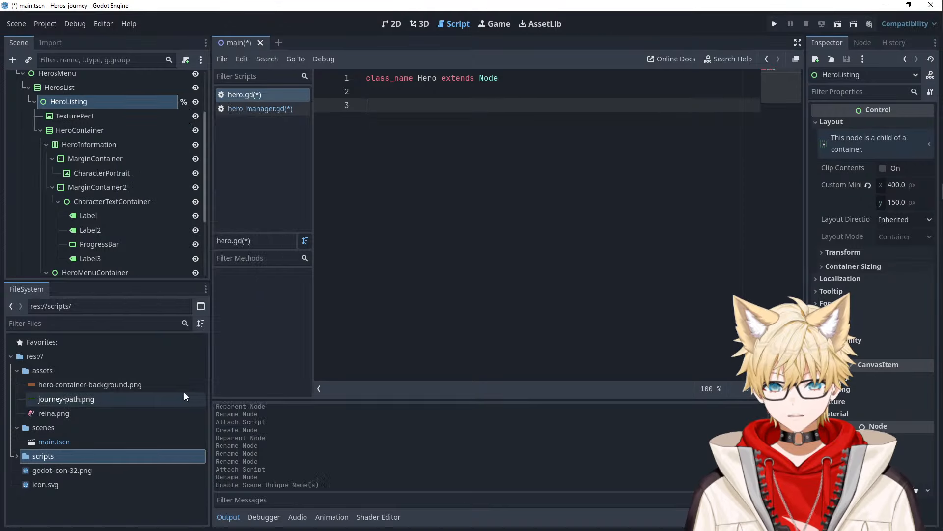
{"action": "left_click_drag", "start_coordinate": [116, 102], "coordinate": [383, 106]}
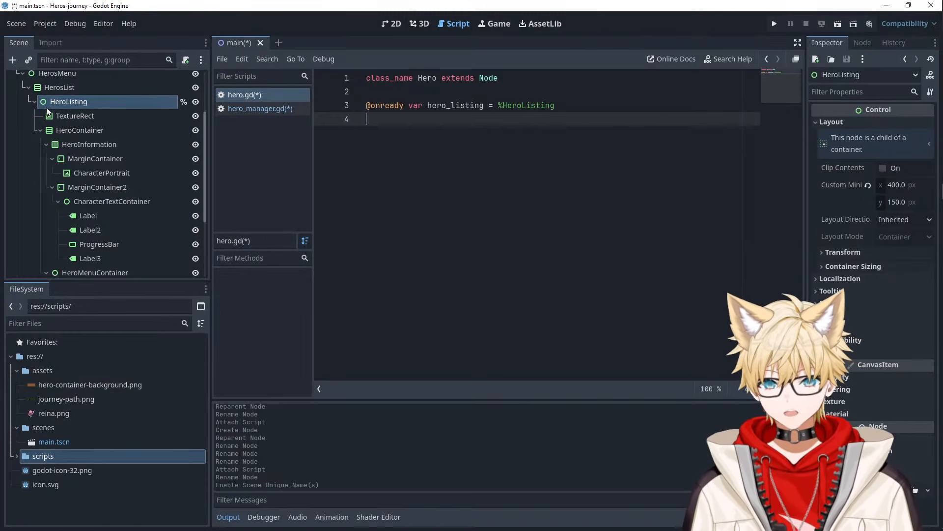
{"action": "scroll", "coordinate": [34, 100], "scroll_direction": "up", "scroll_amount": 3}
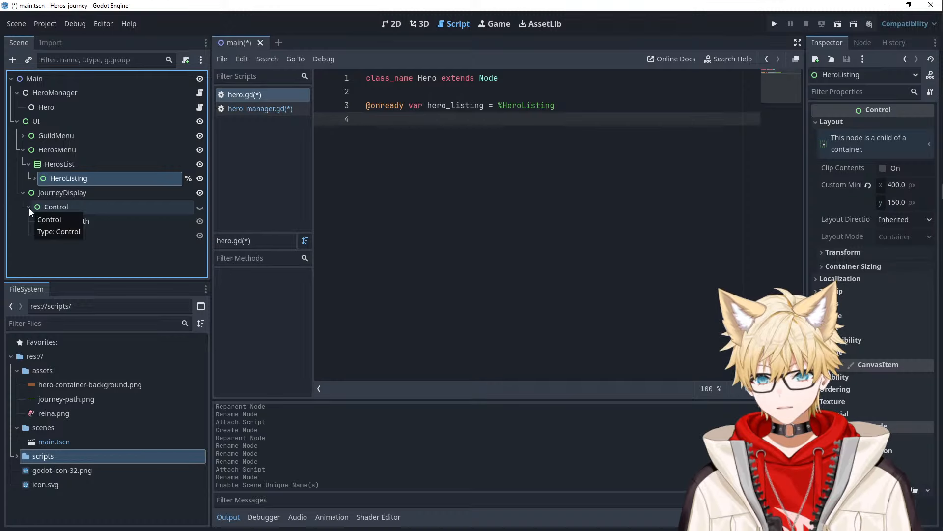
{"action": "left_click", "coordinate": [45, 207]}
{"action": "double_click", "coordinate": [46, 206]}
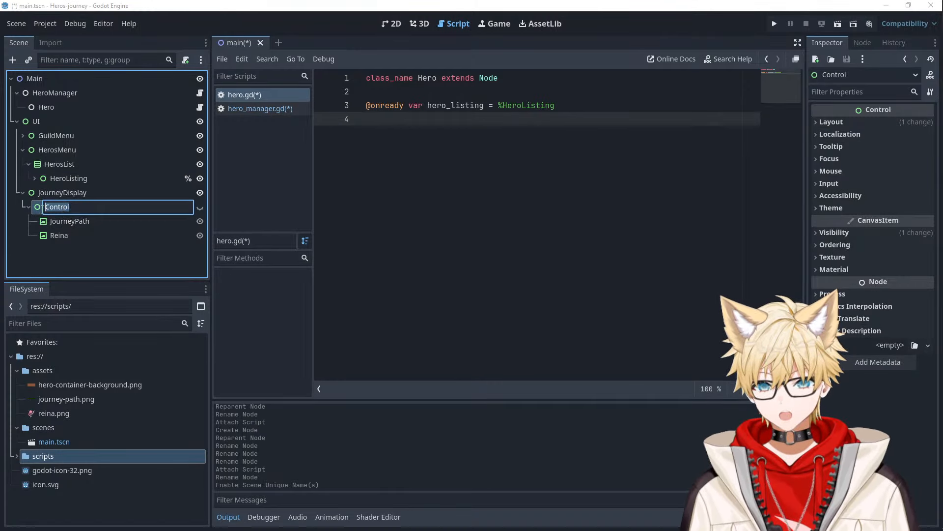
{"action": "type", "text": "HeroJourney"}
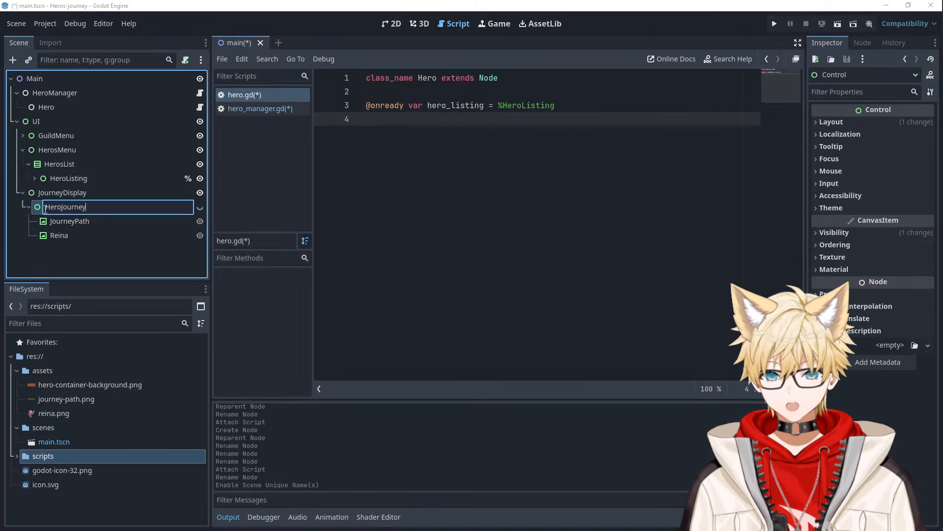
{"action": "key", "text": "Return"}
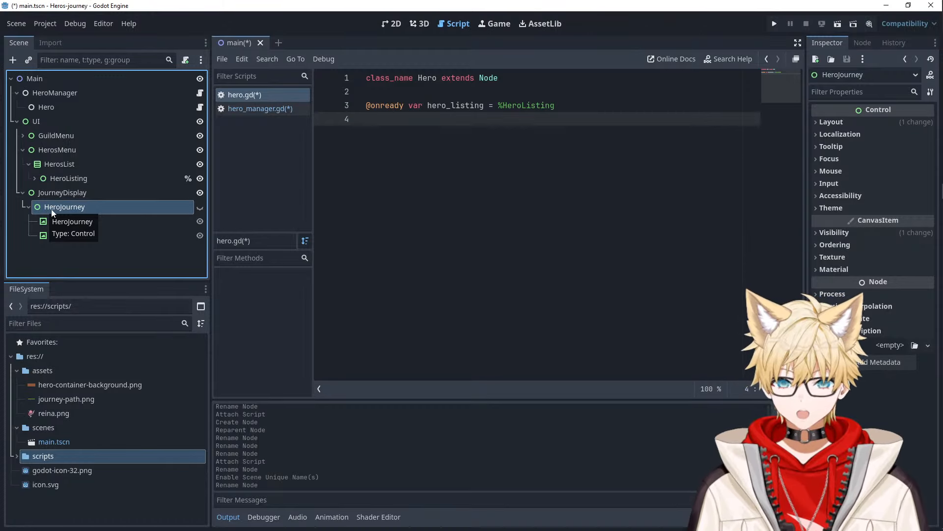
{"action": "right_click", "coordinate": [52, 208]}
{"action": "left_click", "coordinate": [111, 483]}
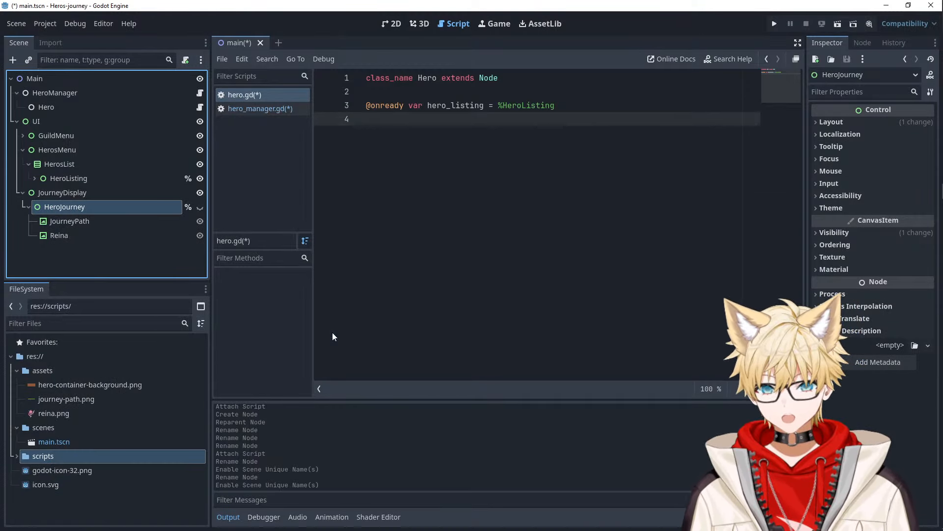
{"action": "left_click_drag", "start_coordinate": [131, 207], "coordinate": [446, 134], "text": "ctrl"}
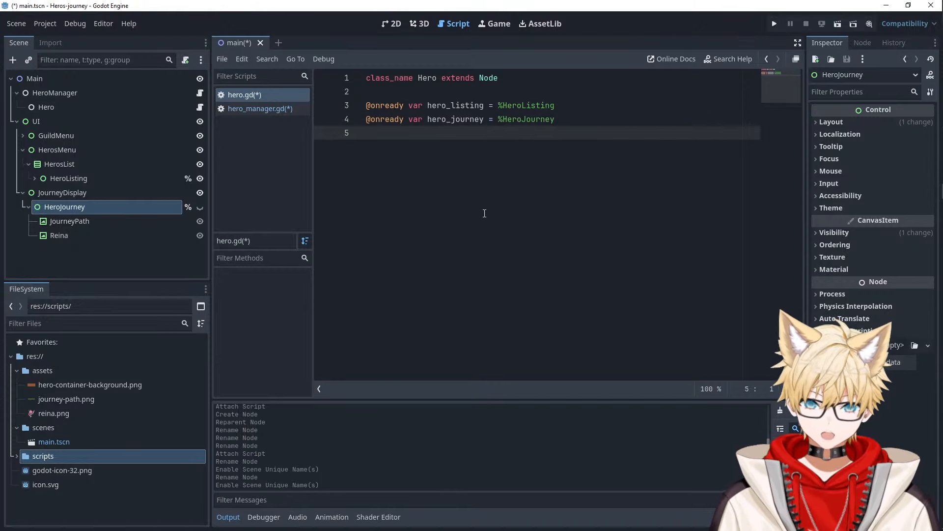
{"action": "double_click", "coordinate": [454, 105]}
{"action": "double_click", "coordinate": [445, 119]}
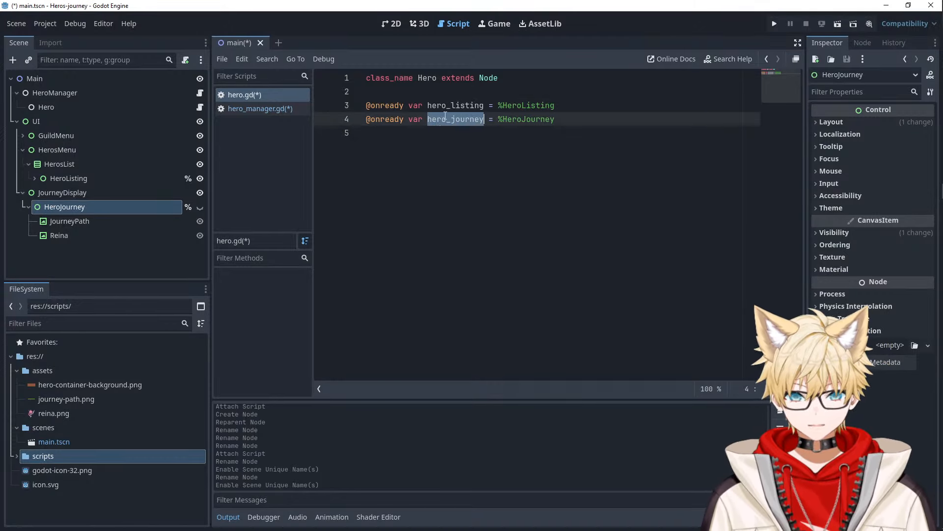
{"action": "double_click", "coordinate": [448, 106]}
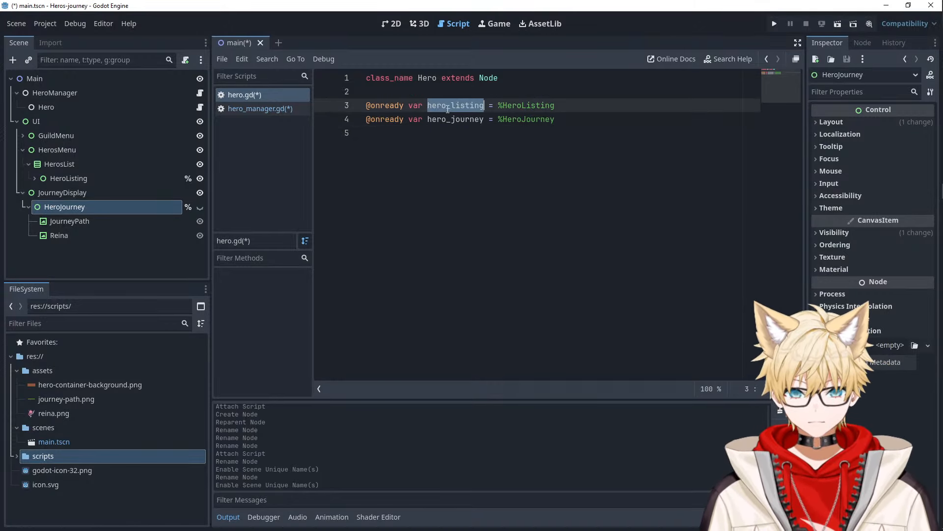
- Attach a new GDScript to the HeroListing node, saved as res://scripts/hero_listing.gd
{"action": "left_click", "coordinate": [34, 178]}
{"action": "scroll", "coordinate": [59, 184], "scroll_direction": "down", "scroll_amount": 3}
{"action": "scroll", "coordinate": [92, 128], "scroll_direction": "up", "scroll_amount": 2}
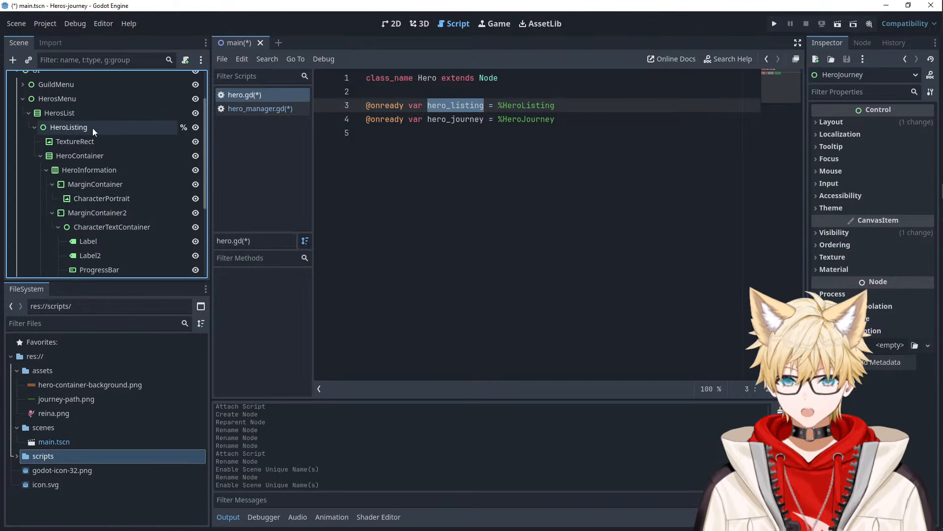
{"action": "right_click", "coordinate": [95, 155]}
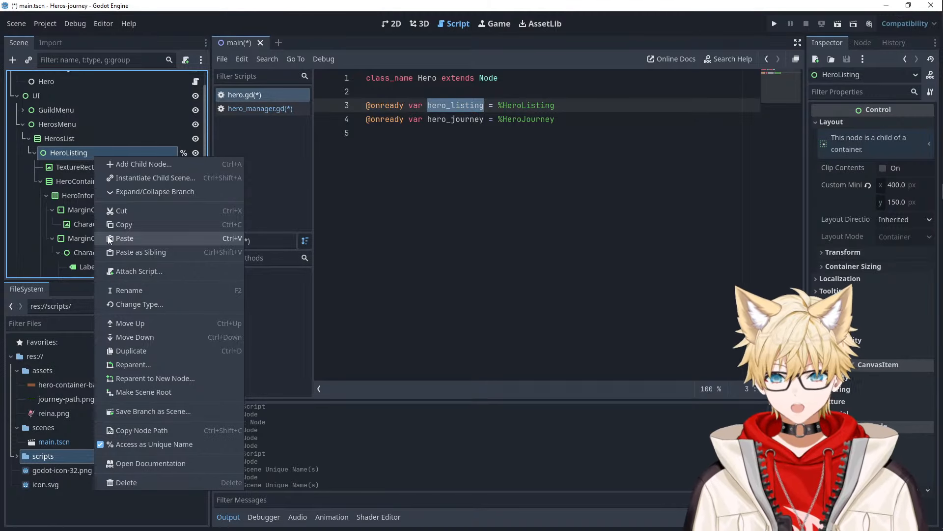
{"action": "left_click", "coordinate": [180, 272]}
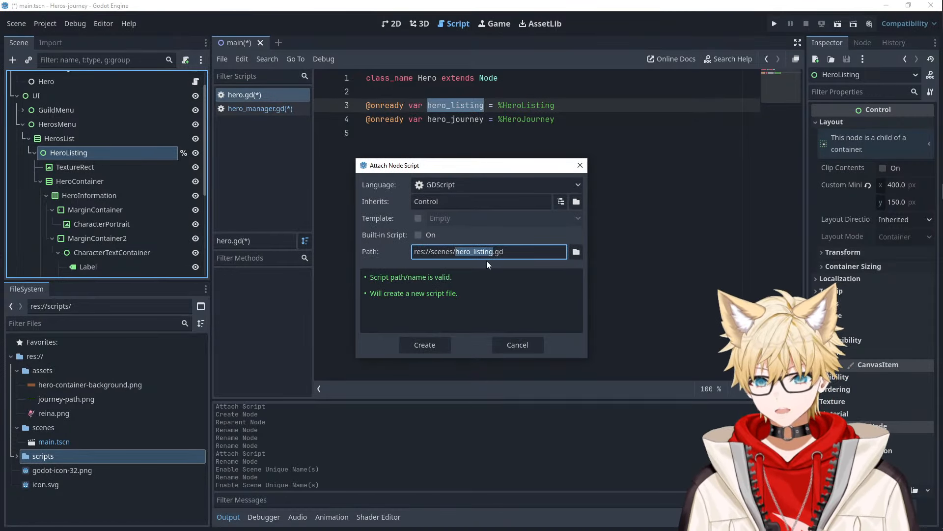
{"action": "left_click", "coordinate": [576, 252]}
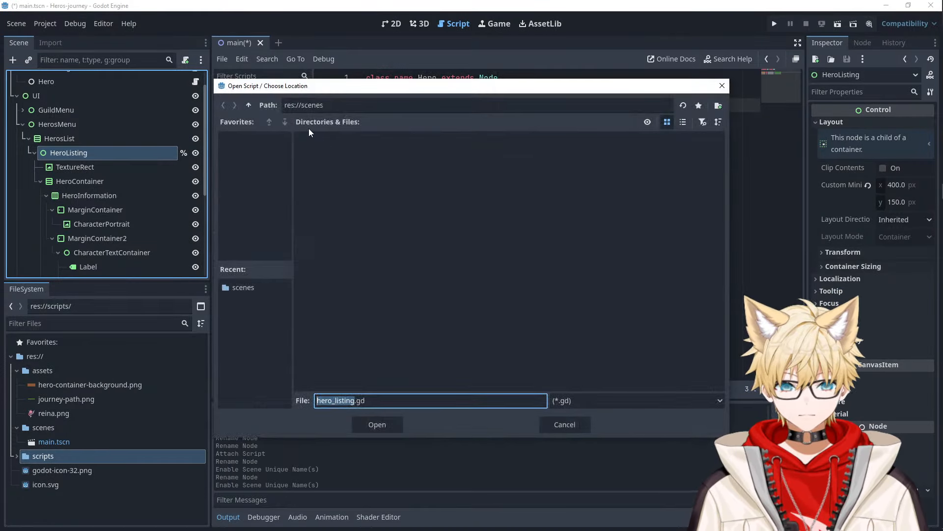
{"action": "left_click", "coordinate": [244, 105]}
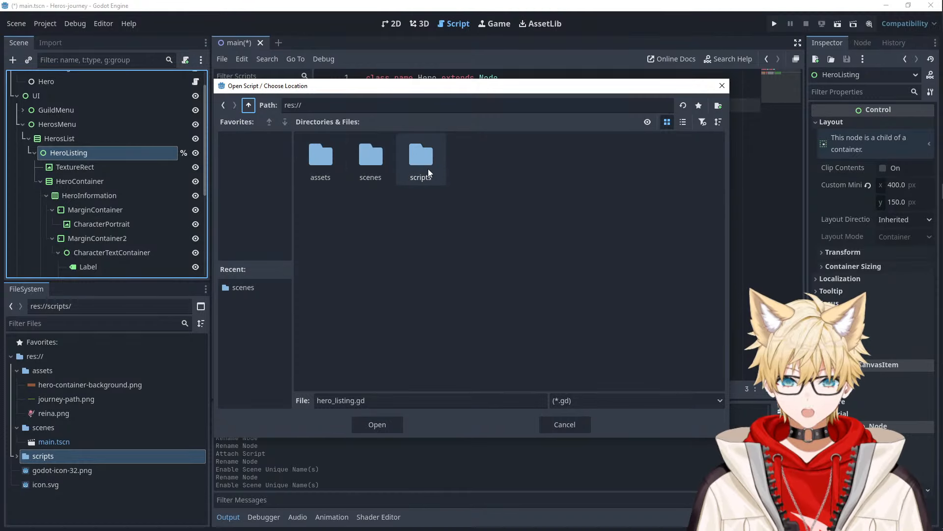
{"action": "double_click", "coordinate": [422, 157]}
{"action": "left_click", "coordinate": [377, 425]}
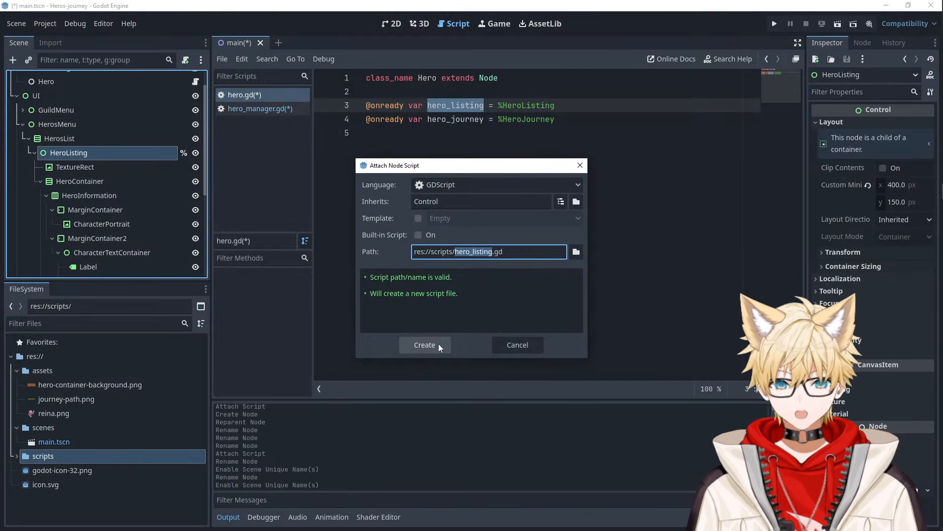
{"action": "left_click", "coordinate": [425, 344]}
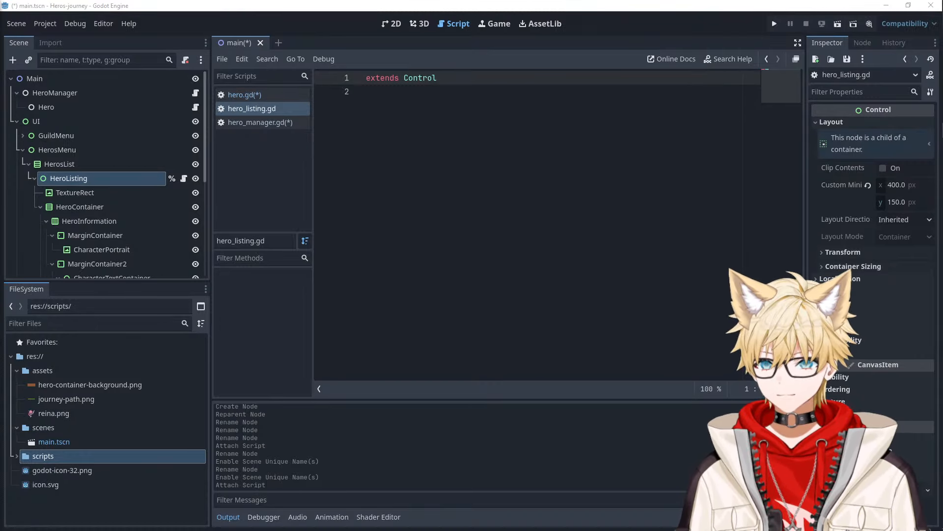
- Change the first line of hero_listing.gd to "class_name HeroListing extends Control"
{"action": "left_click", "coordinate": [362, 90]}
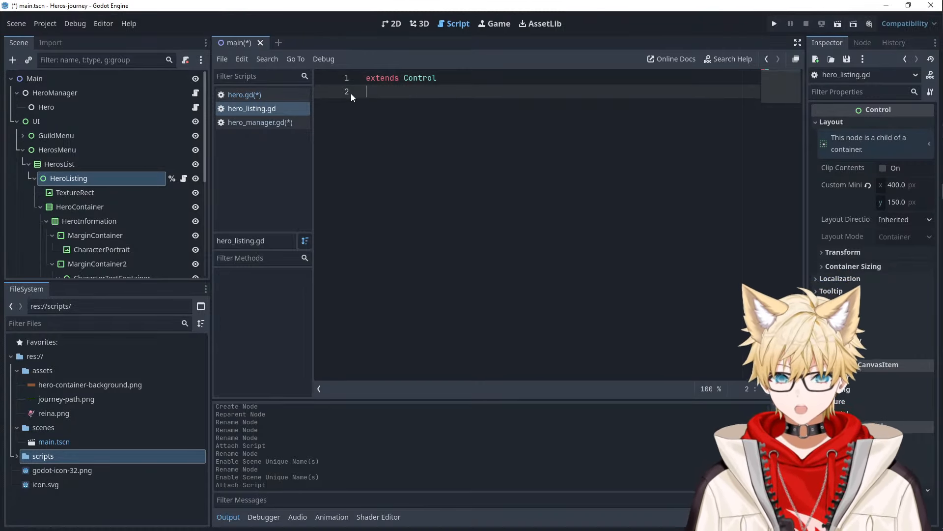
{"action": "left_click", "coordinate": [367, 77]}
{"action": "type", "text": "class_name "}
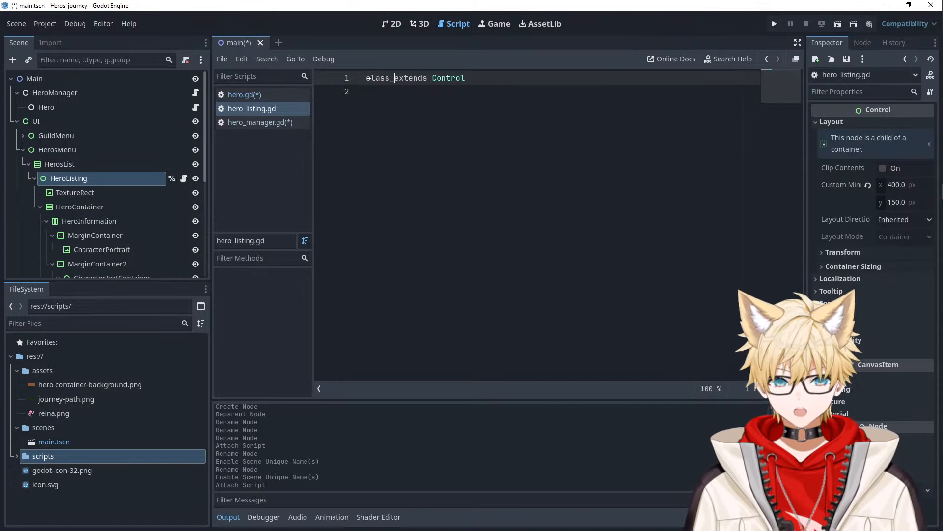
{"action": "type", "text": "HeroListing"}
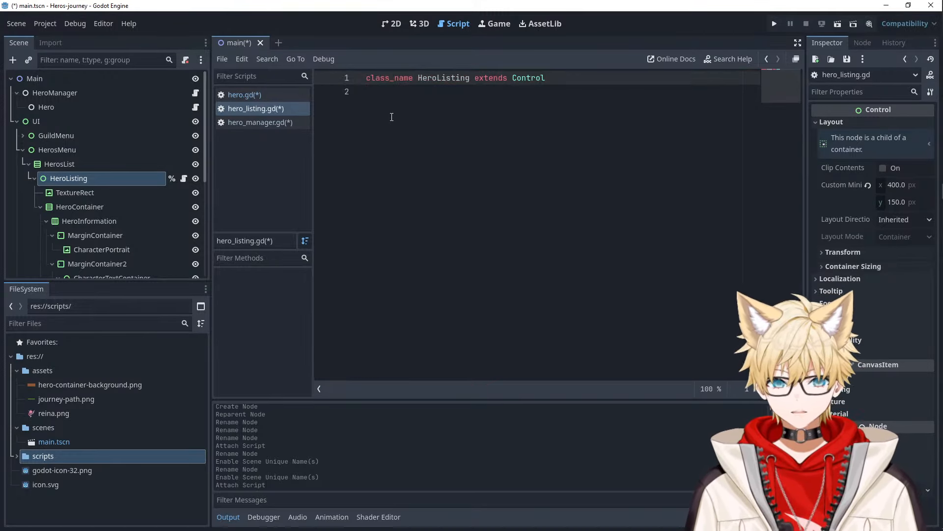
{"action": "left_click", "coordinate": [399, 117]}
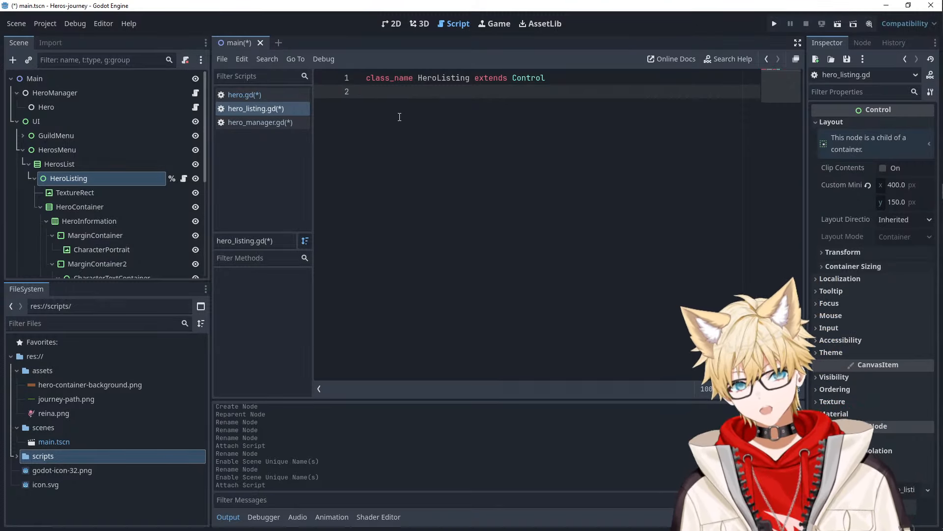
- Find the hero card's Journey button in the 2D view and rename its node, Button3, as JourneyButton
{"action": "scroll", "coordinate": [118, 210], "scroll_direction": "down", "scroll_amount": 3}
{"action": "scroll", "coordinate": [106, 213], "scroll_direction": "down", "scroll_amount": 1}
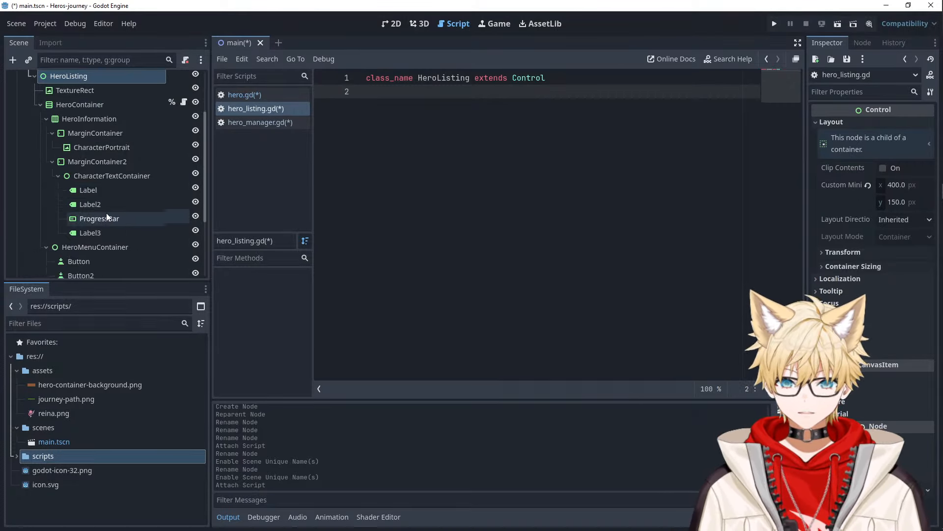
{"action": "scroll", "coordinate": [142, 206], "scroll_direction": "up", "scroll_amount": 1}
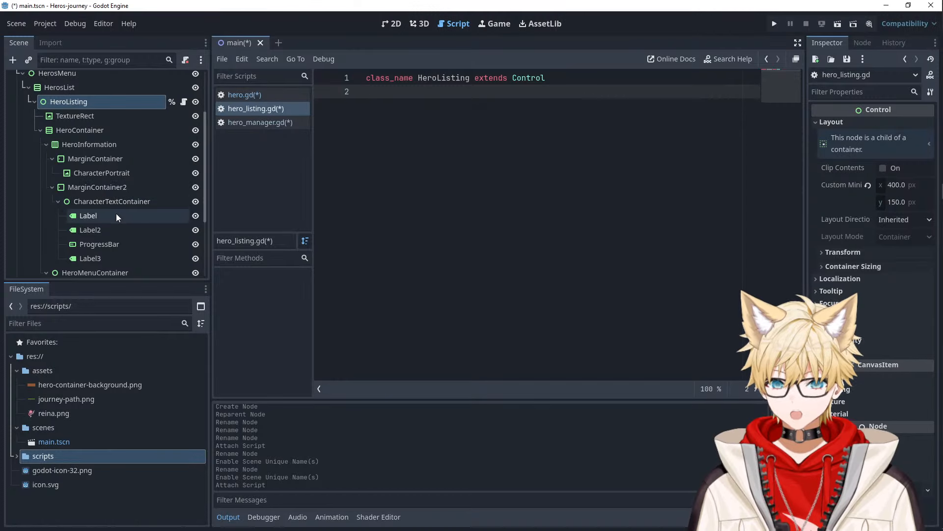
{"action": "scroll", "coordinate": [116, 214], "scroll_direction": "down", "scroll_amount": 1}
{"action": "scroll", "coordinate": [108, 208], "scroll_direction": "down", "scroll_amount": 2}
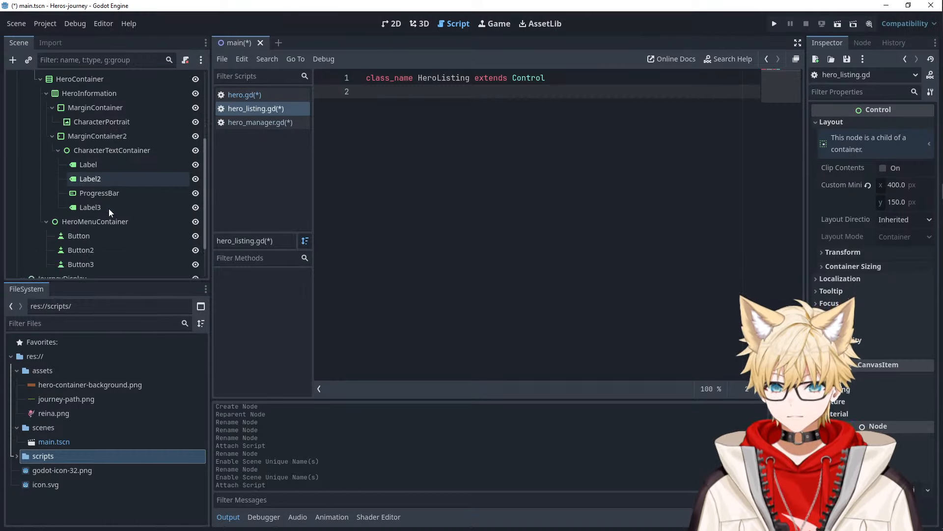
{"action": "left_click", "coordinate": [98, 211]}
{"action": "left_click", "coordinate": [392, 24]}
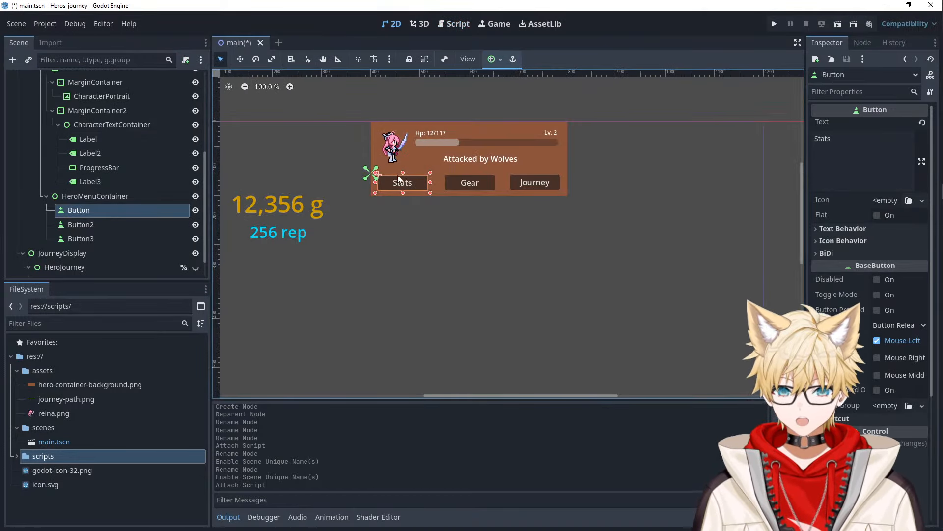
{"action": "left_click", "coordinate": [533, 182]}
{"action": "double_click", "coordinate": [114, 239]}
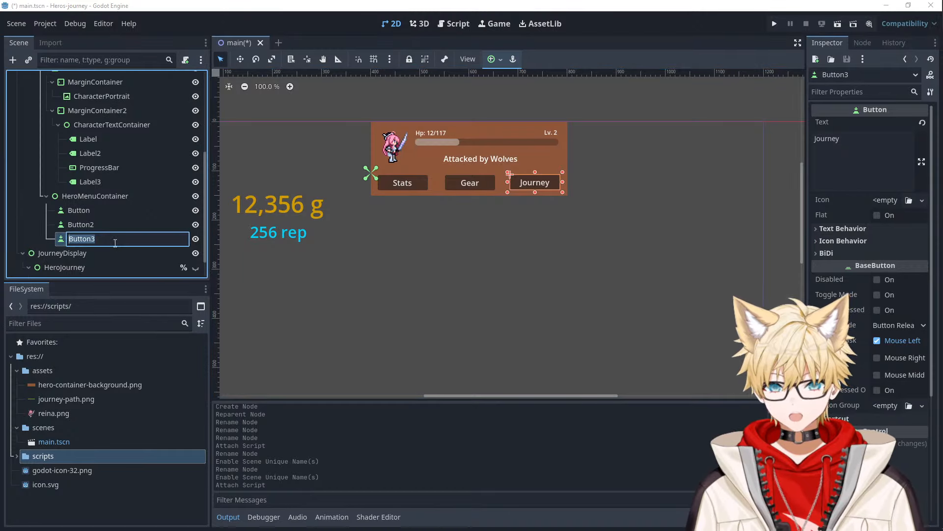
{"action": "type", "text": "JourneyButton"}
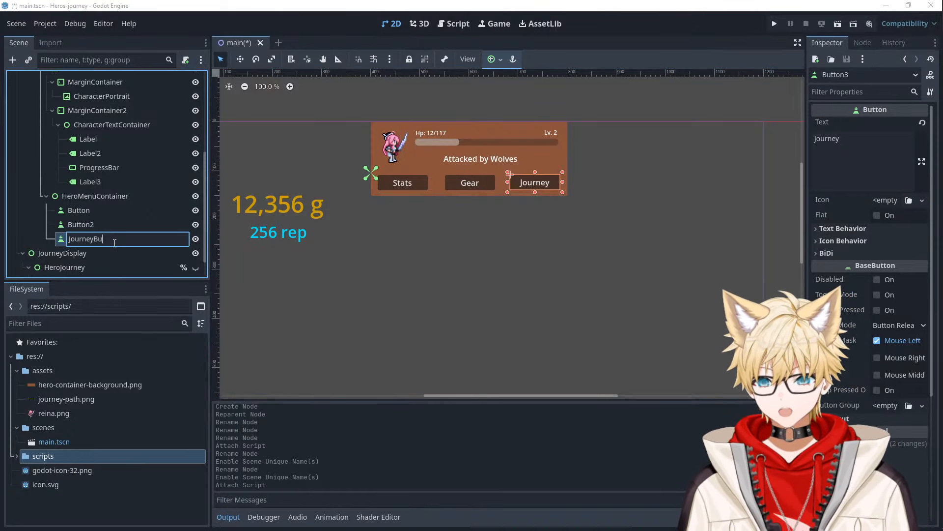
{"action": "key", "text": "Return"}
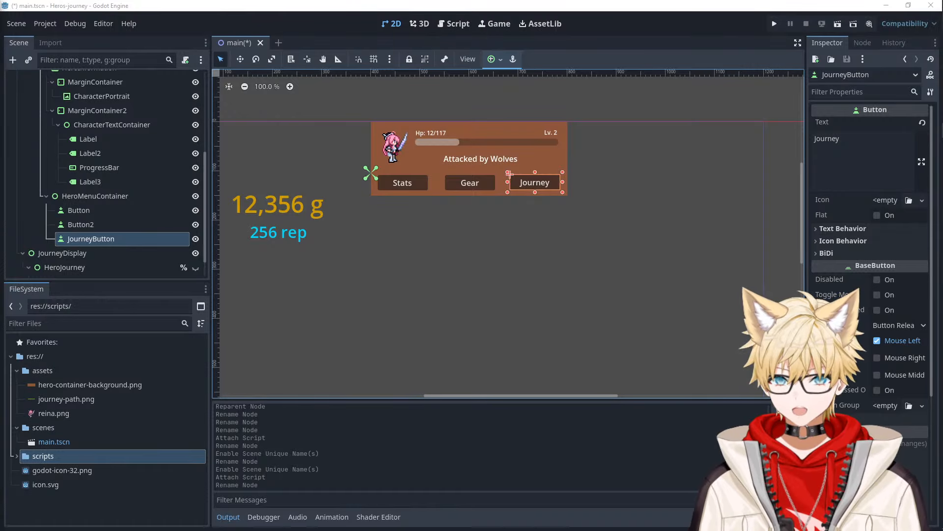
- Save and run the project to check the hero card's placement, and reposition HerosList at (14, 1)
{"action": "left_click_drag", "start_coordinate": [400, 280], "coordinate": [412, 263]}
{"action": "key", "text": "ctrl+s"}
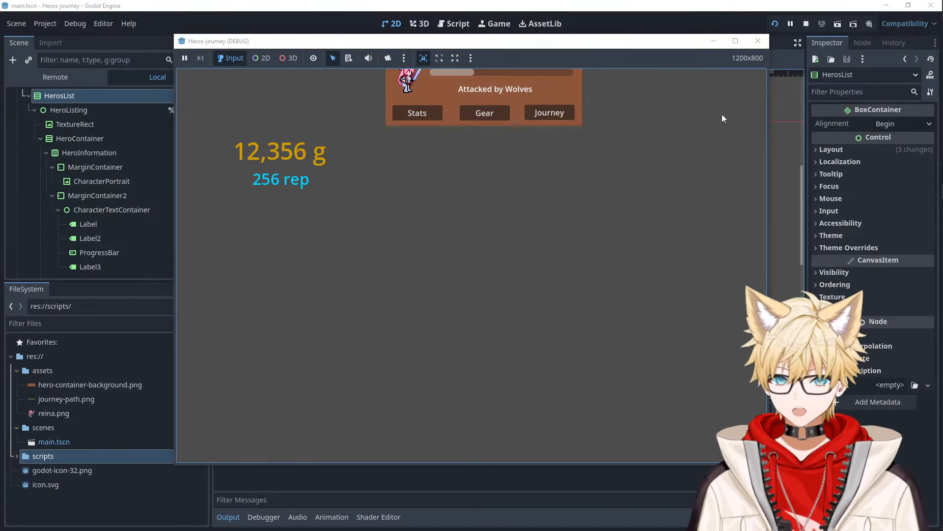
{"action": "left_click", "coordinate": [757, 41]}
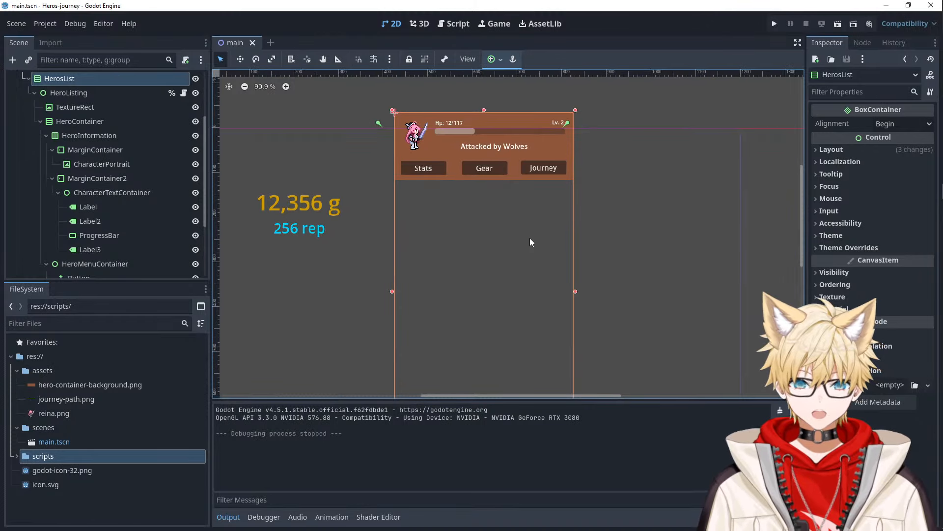
{"action": "left_click_drag", "start_coordinate": [530, 238], "coordinate": [524, 254]}
{"action": "left_click", "coordinate": [367, 96]}
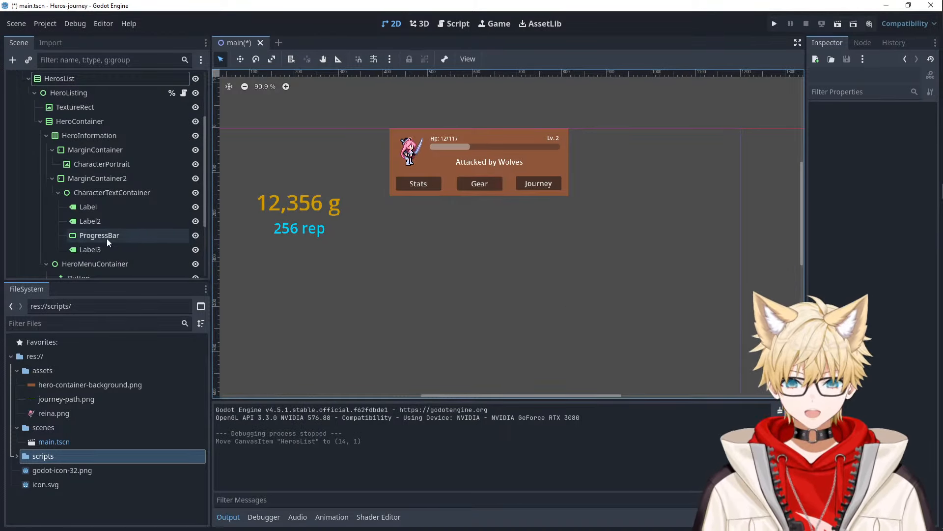
- Make the HeroJourney node visible and run the project to check the journey path beside the hero card
{"action": "scroll", "coordinate": [103, 246], "scroll_direction": "down", "scroll_amount": 3}
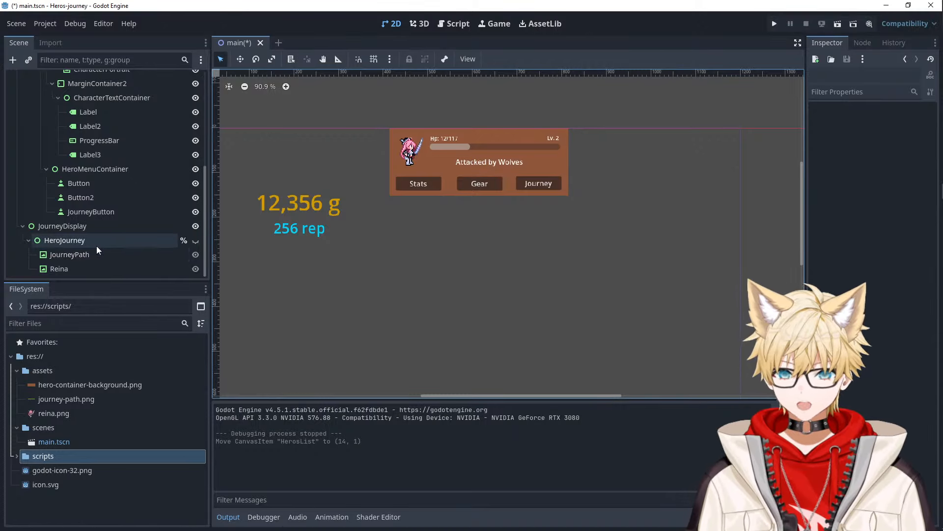
{"action": "left_click", "coordinate": [195, 241]}
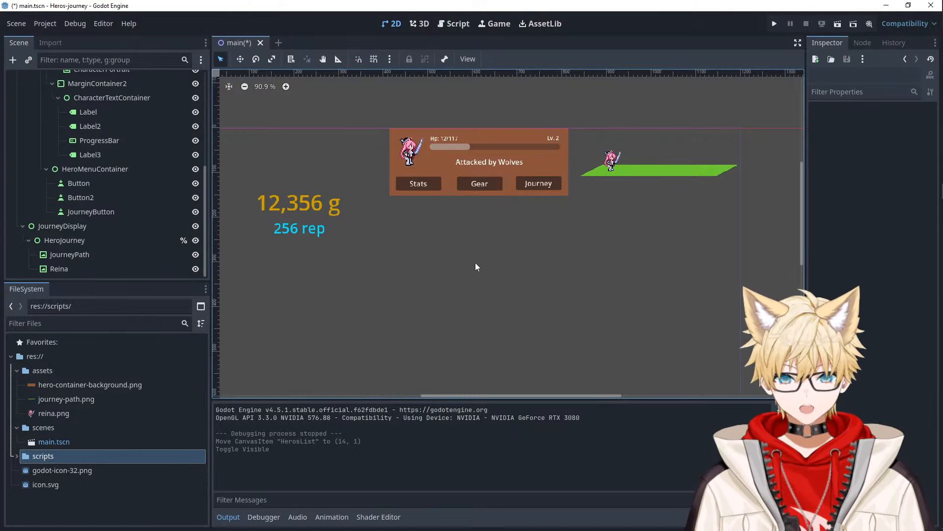
{"action": "mouse_move", "coordinate": [942, 265]}
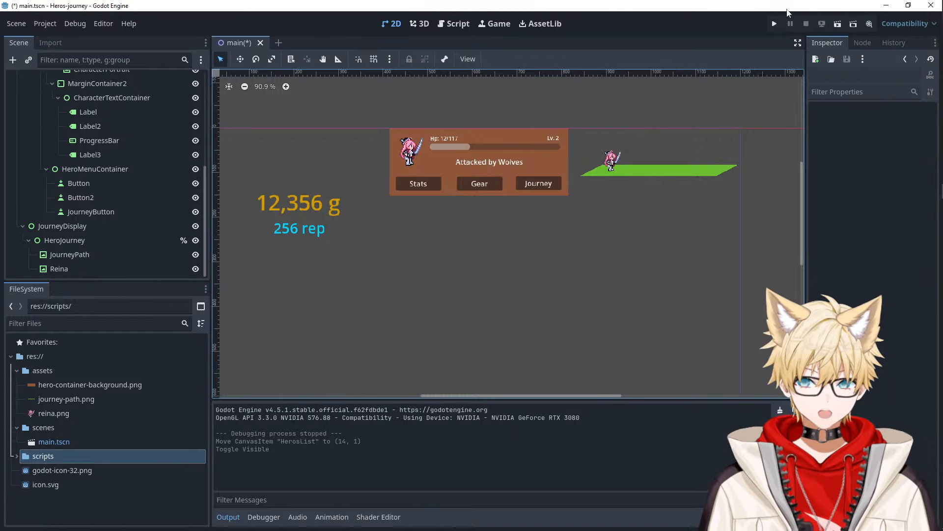
{"action": "key", "text": "F5"}
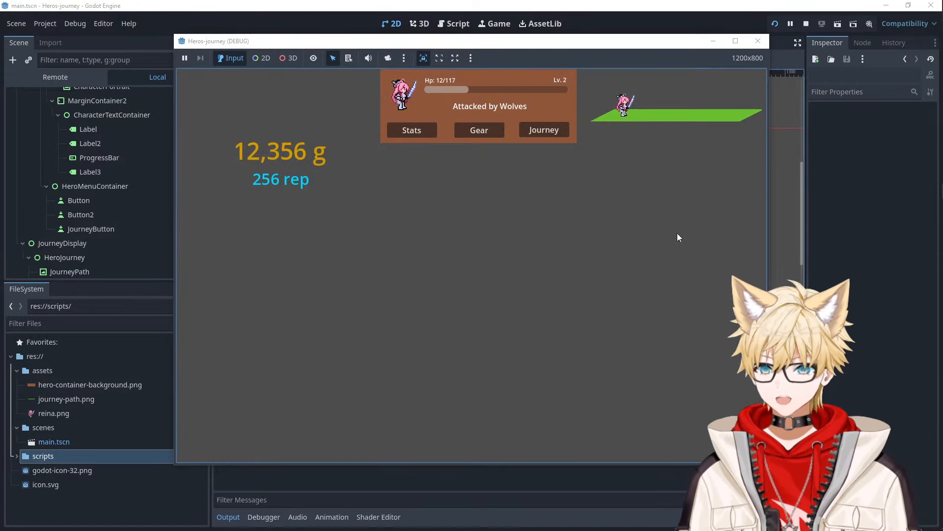